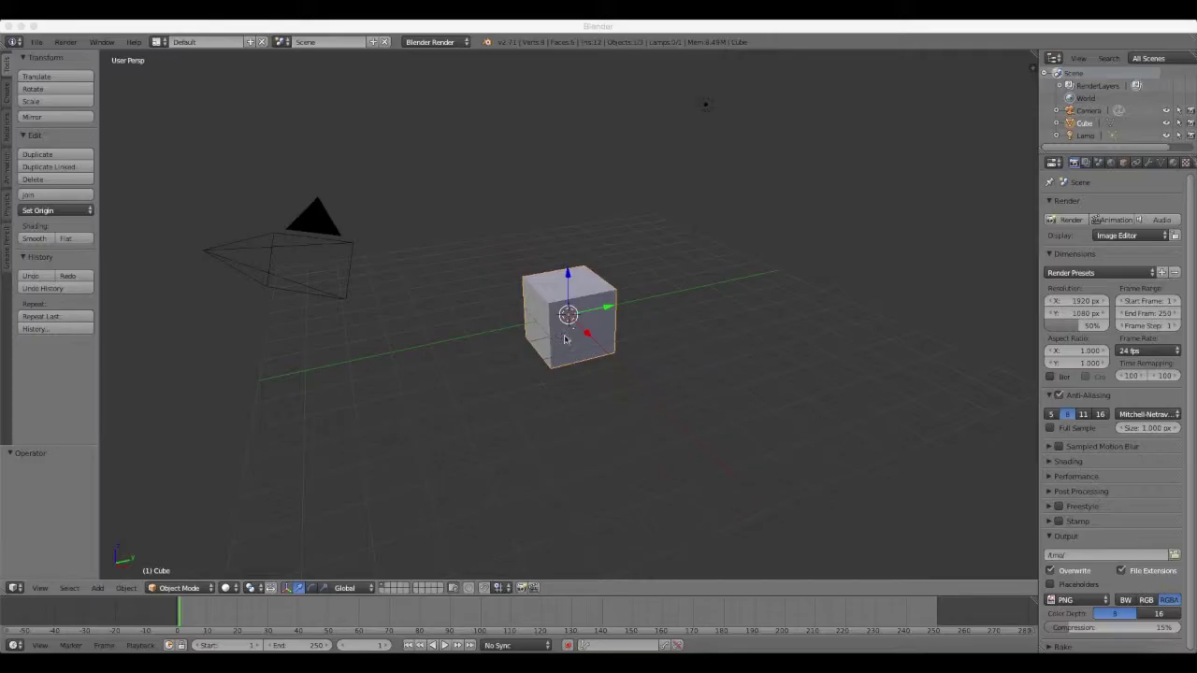
Delete the default cube and add a UV sphere with 32 segments and 16 rings
mouse_move(654, 275)
middle_down()
mouse_move(652, 331)
mouse_move(641, 310)
middle_up()
scroll(643, 310, up, 3)
key(x)
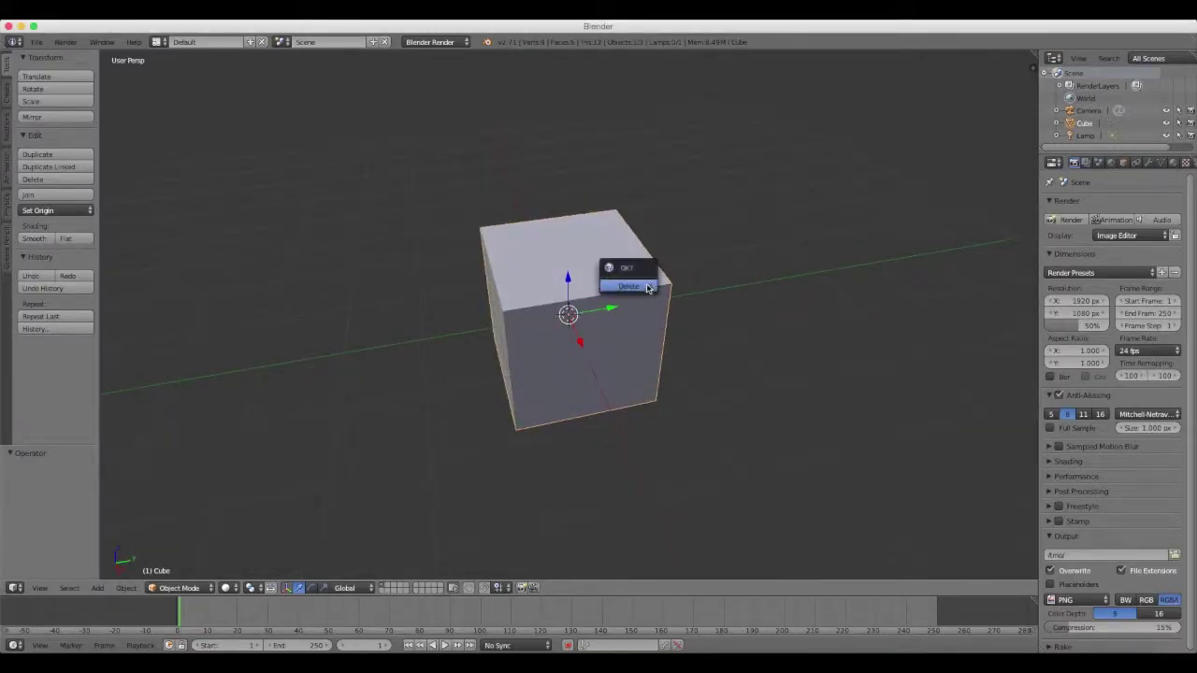
click(641, 286)
key(shift+a)
mouse_move(595, 308)
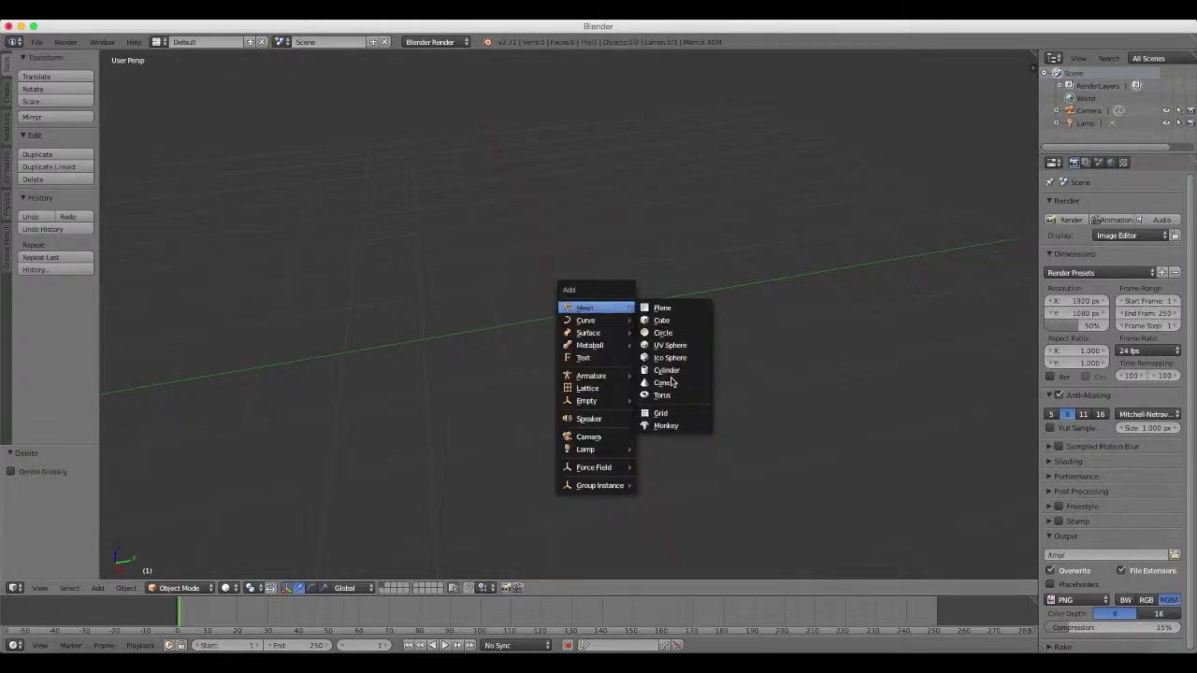
click(669, 345)
Switch to Right Ortho view and zoom in on the sphere
middle_drag(626, 323, 617, 295)
key(KP_3)
scroll(655, 318, up, 2)
scroll(658, 320, up, 2)
middle_drag(657, 320, 670, 338)
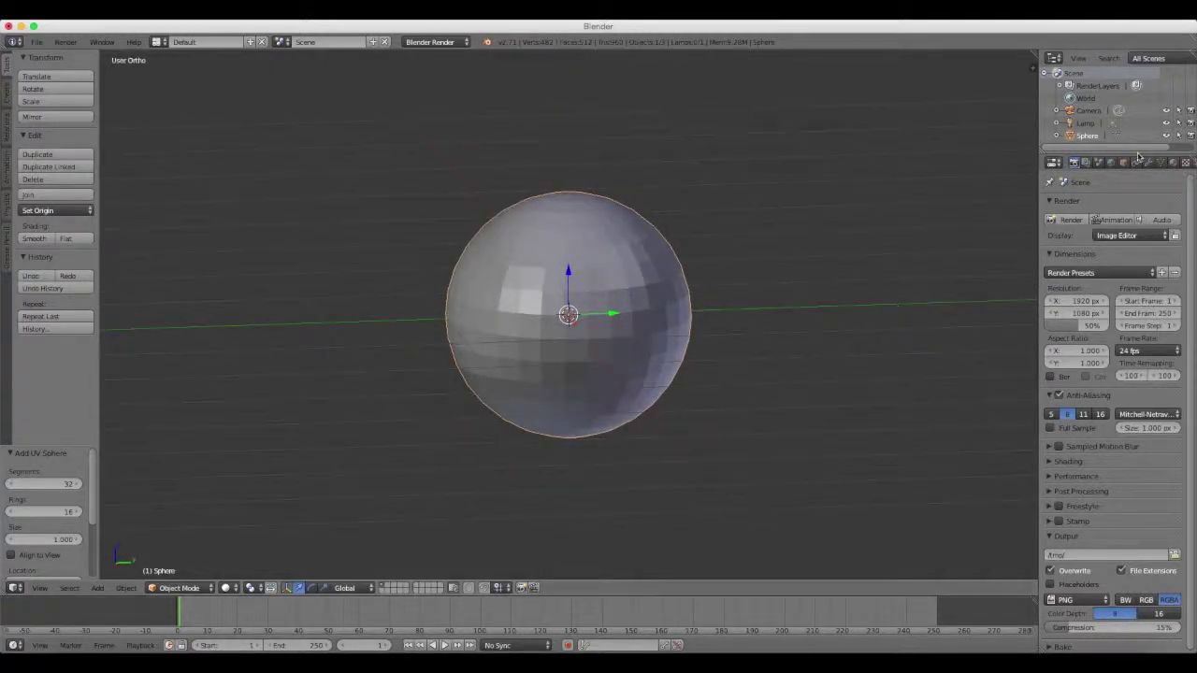
In Edit Mode from the right view, box-select the right half of the sphere
key(Tab)
middle_drag(780, 278, 765, 277)
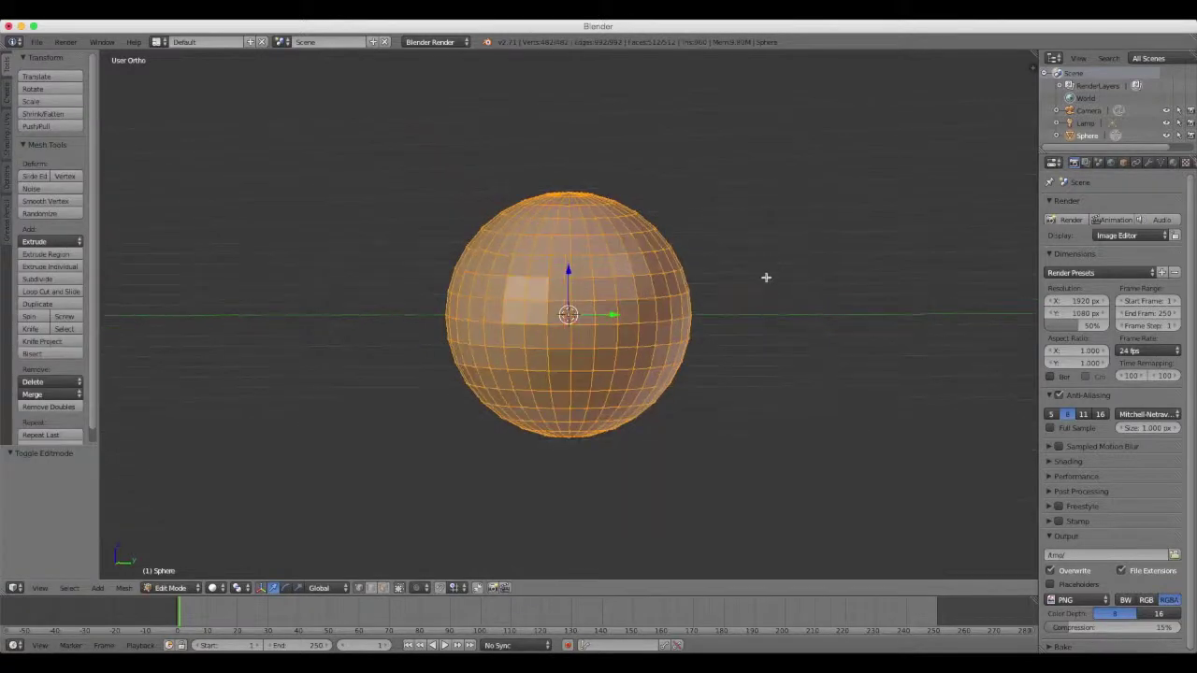
key(KP_3)
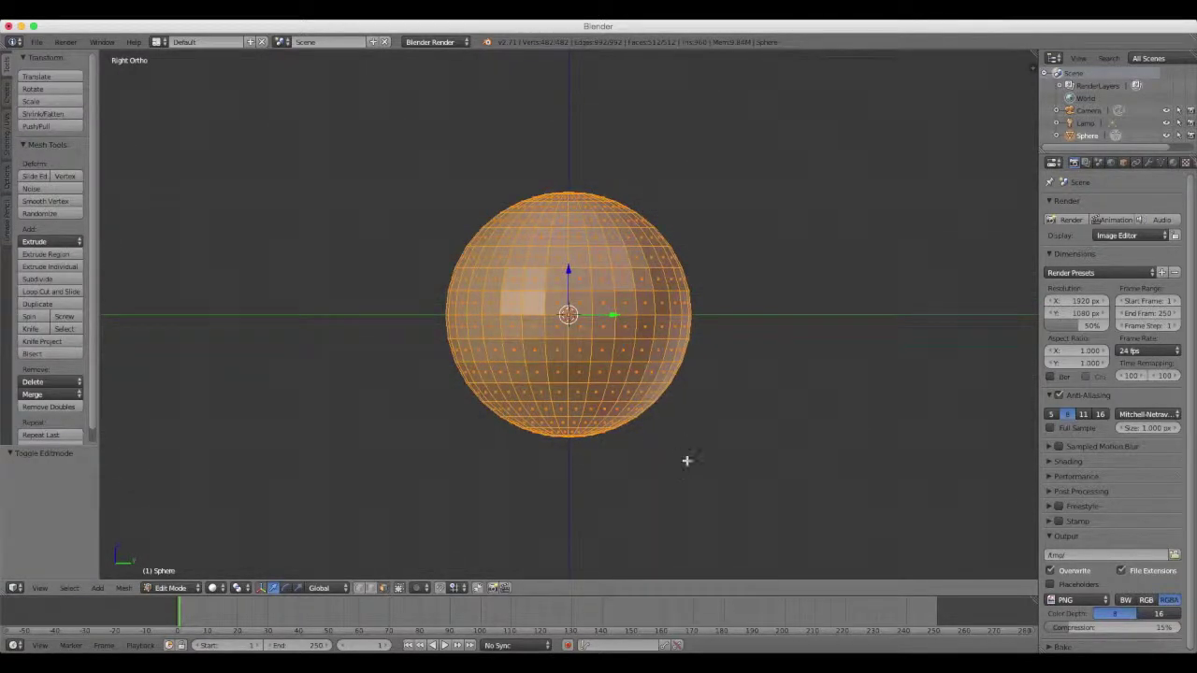
key(a)
key(b)
drag(728, 473, 569, 174)
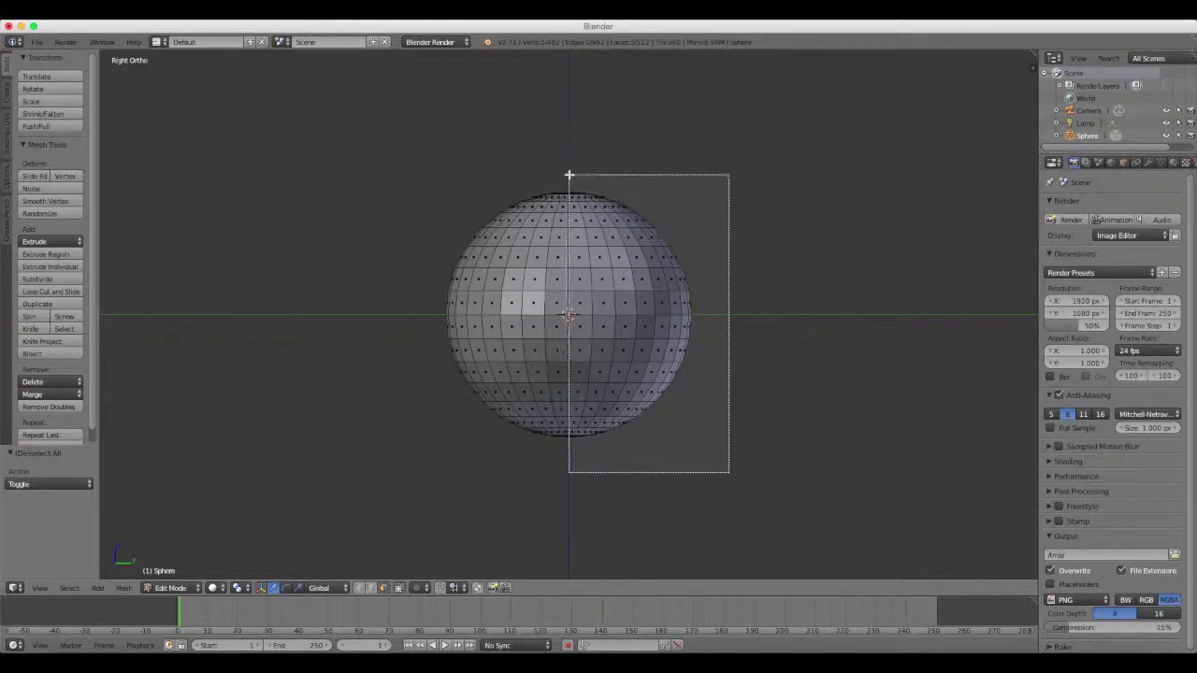
key(x)
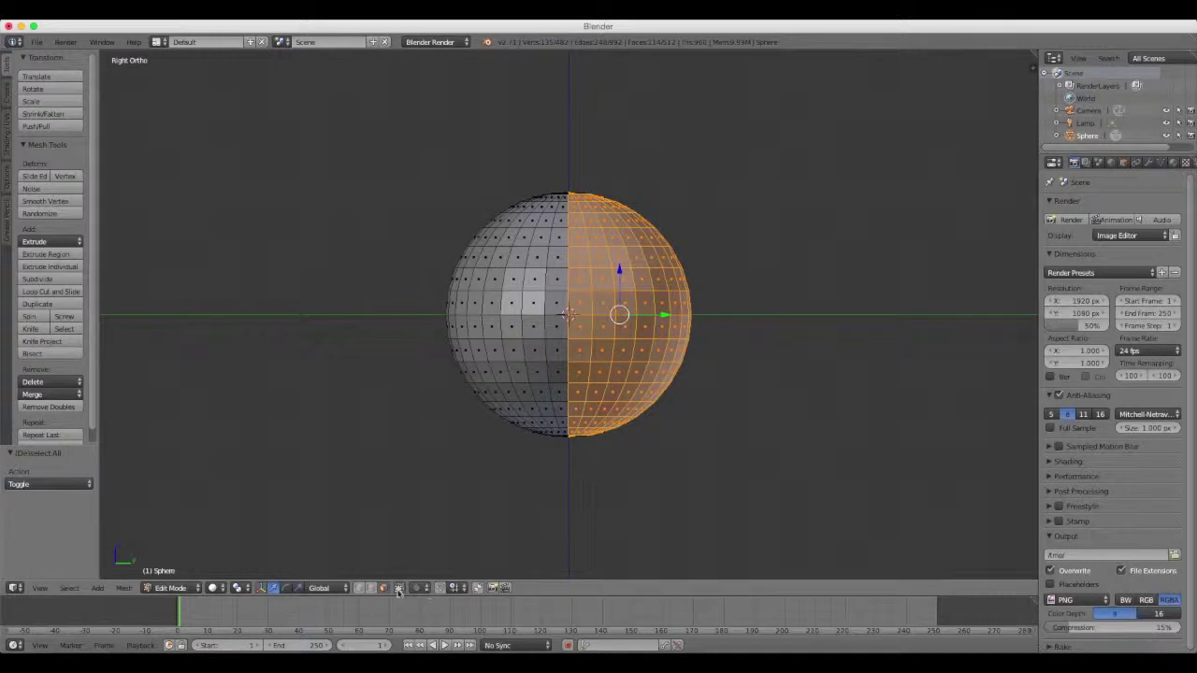
Reselect the sphere's right half, delete its faces, and return to Object Mode
key(a)
key(b)
drag(719, 508, 568, 97)
key(x)
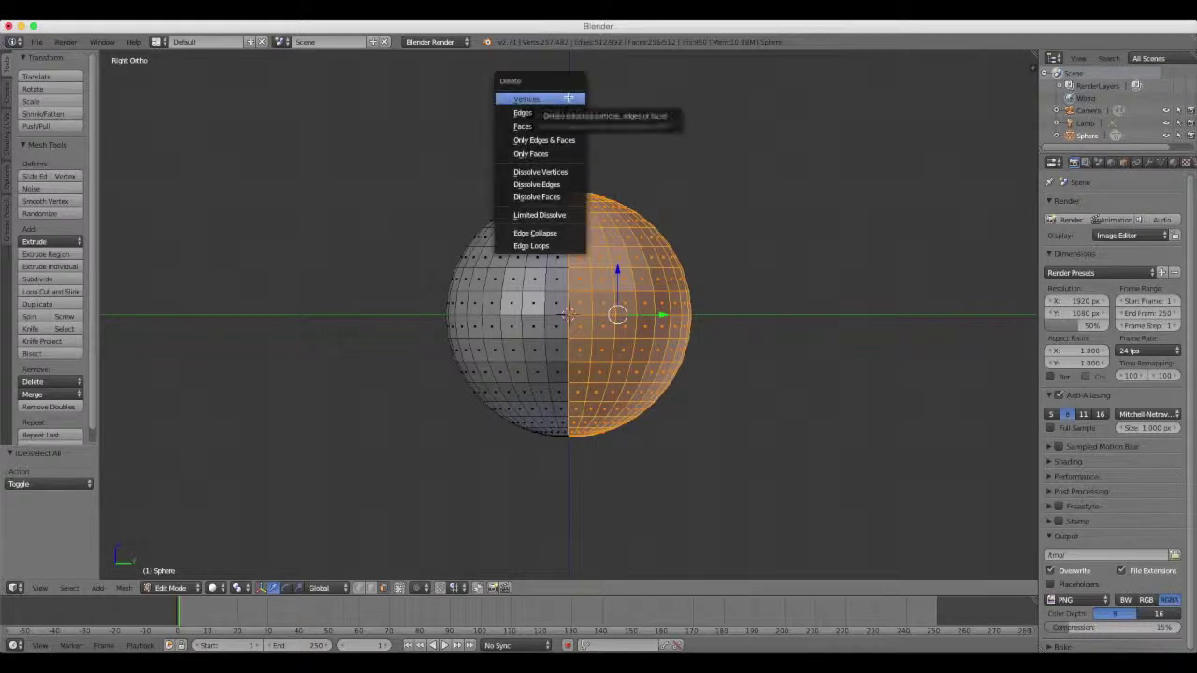
click(561, 127)
mouse_move(561, 127)
middle_down()
mouse_move(807, 289)
mouse_move(786, 315)
mouse_move(735, 280)
middle_up()
key(Tab)
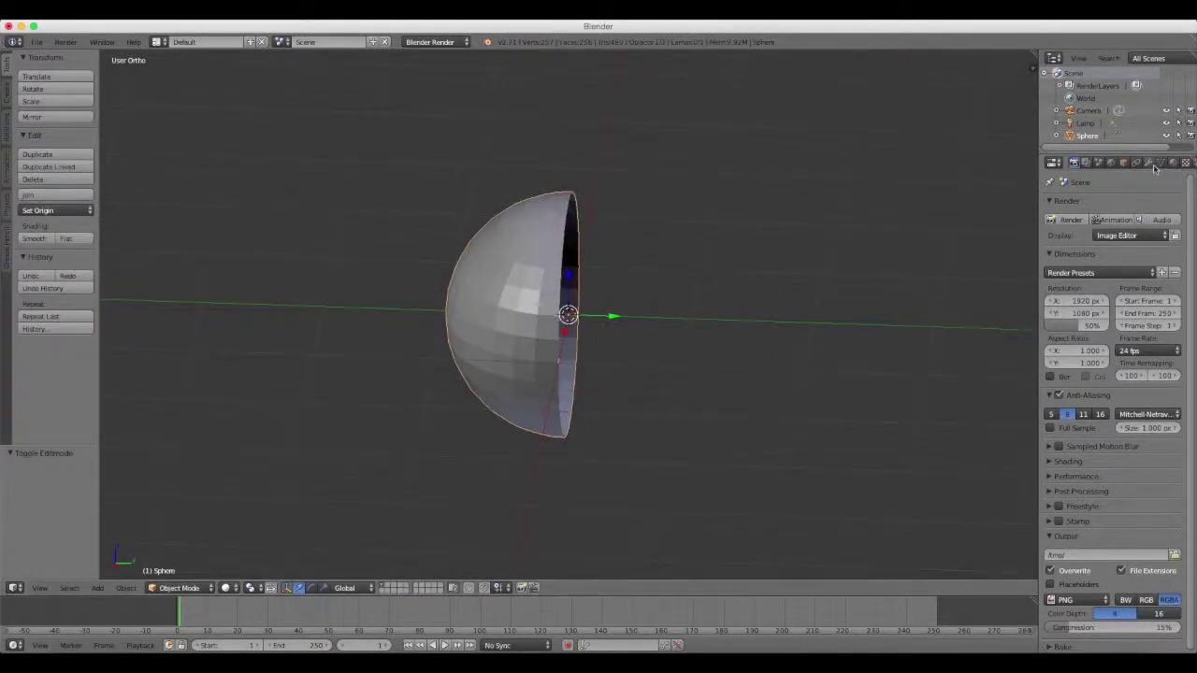
Add a Mirror modifier on the Y axis only (X unchecked), then re-enter Edit Mode
click(1148, 163)
click(1136, 204)
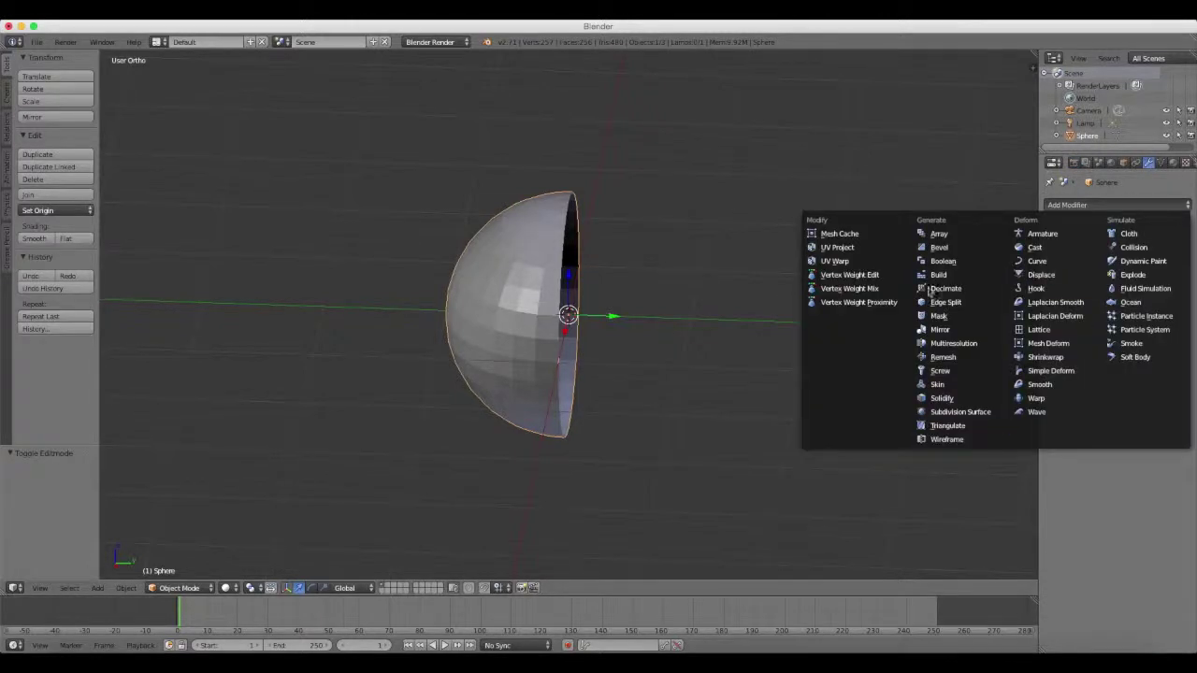
click(940, 329)
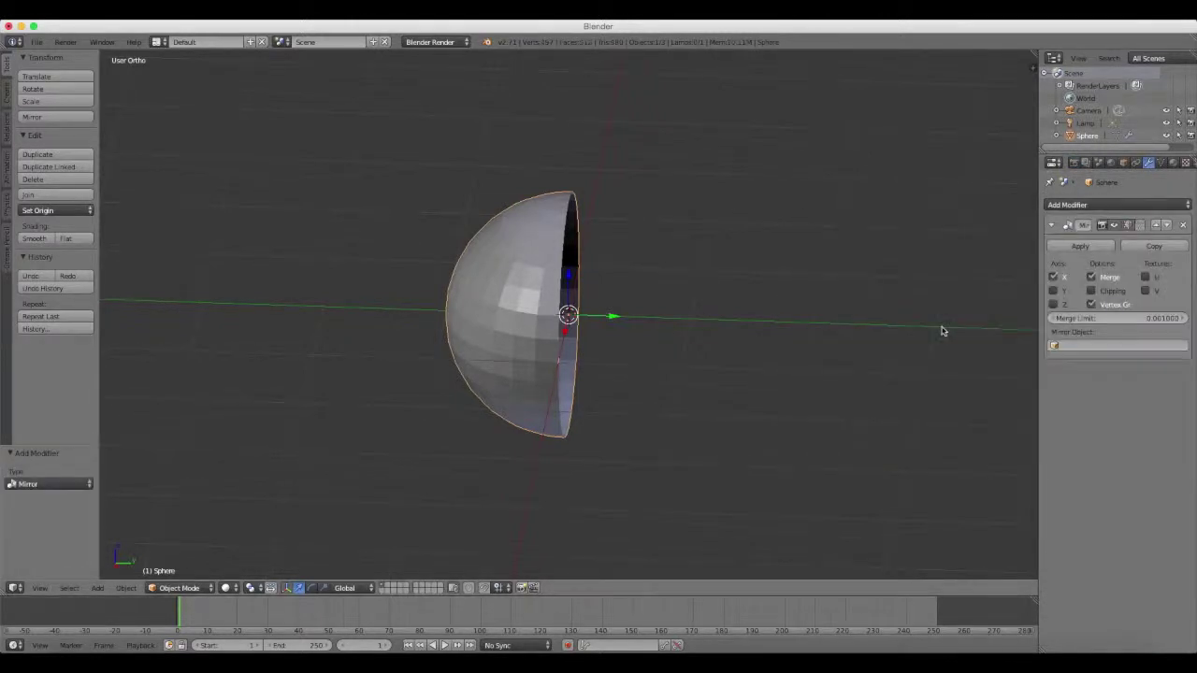
click(1053, 291)
click(1053, 277)
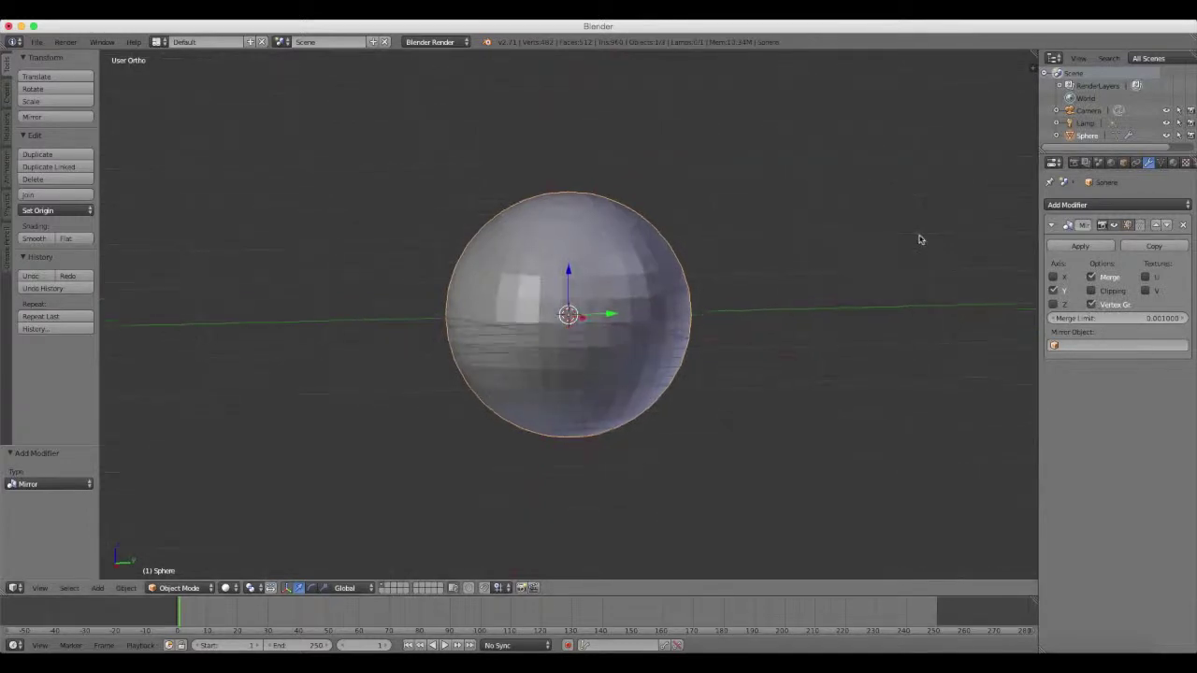
key(Tab)
Frame the sphere's front from the right view and activate the Knife tool
key(KP_3)
scroll(709, 312, up, 1)
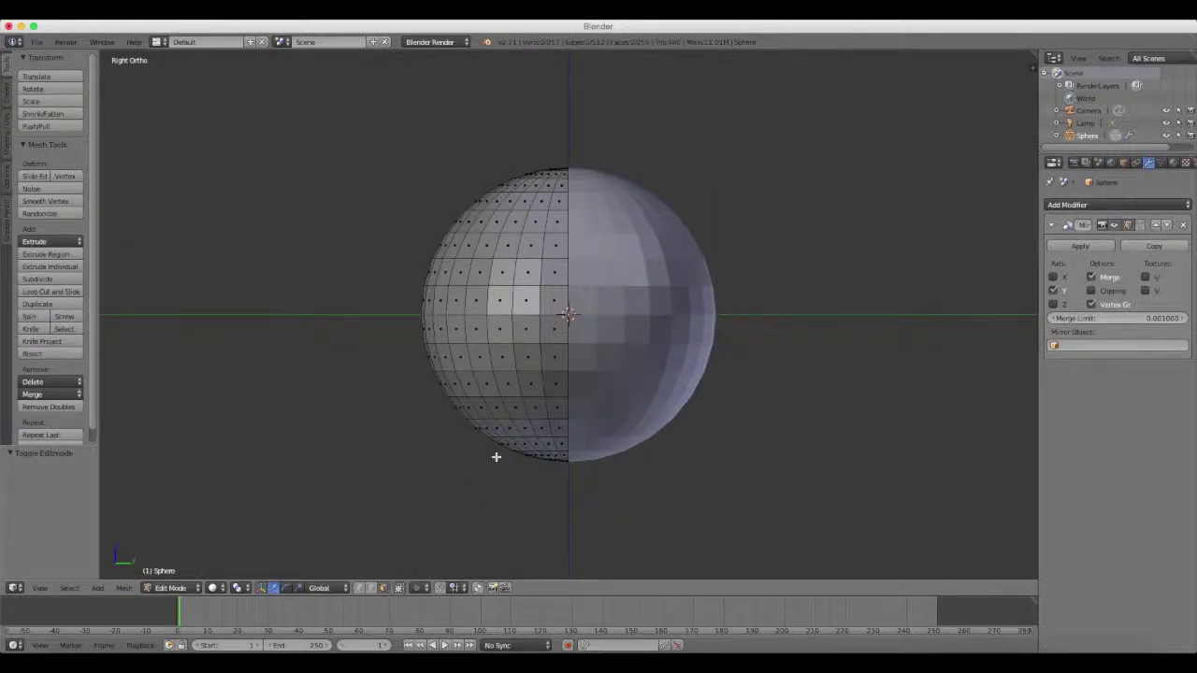
mouse_move(499, 390)
middle_down()
mouse_move(502, 342)
mouse_move(548, 346)
mouse_move(539, 354)
middle_up()
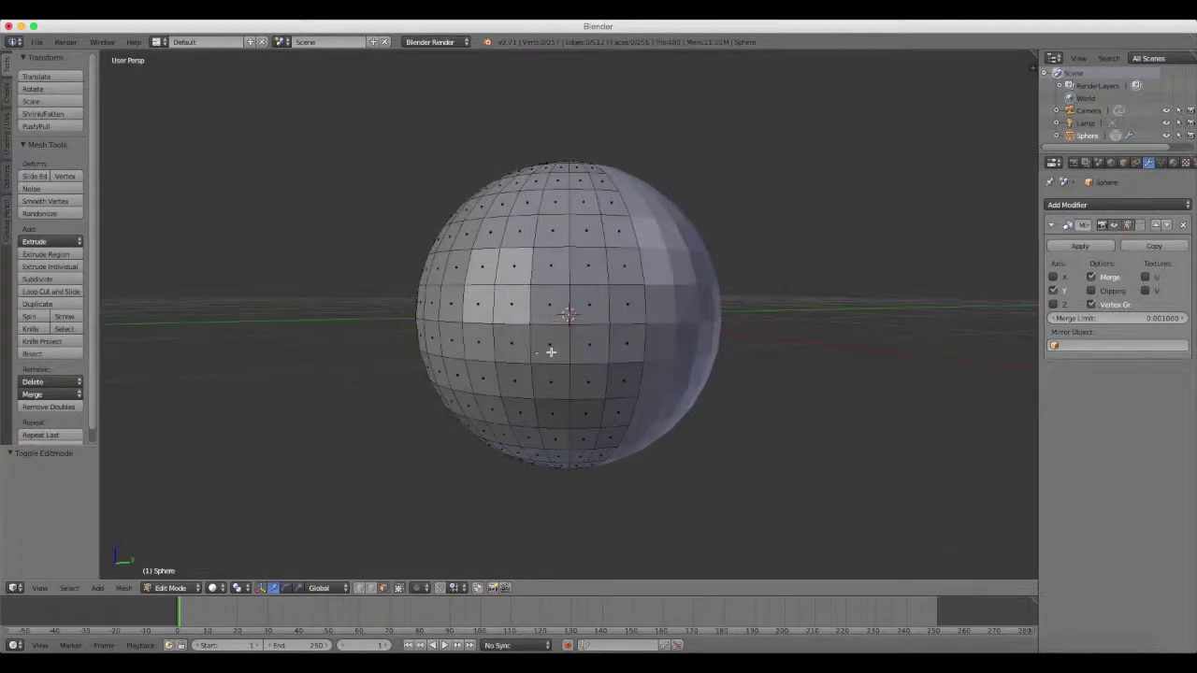
key(k)
middle_drag(644, 320, 667, 307)
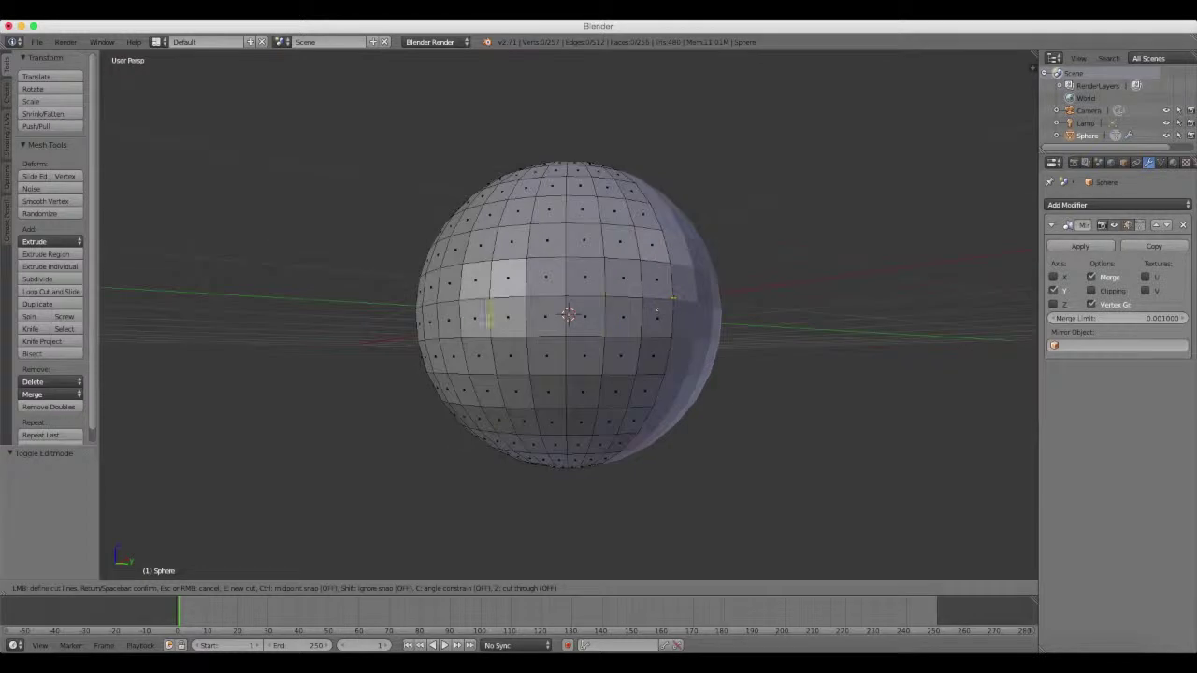
middle_drag(474, 319, 491, 315)
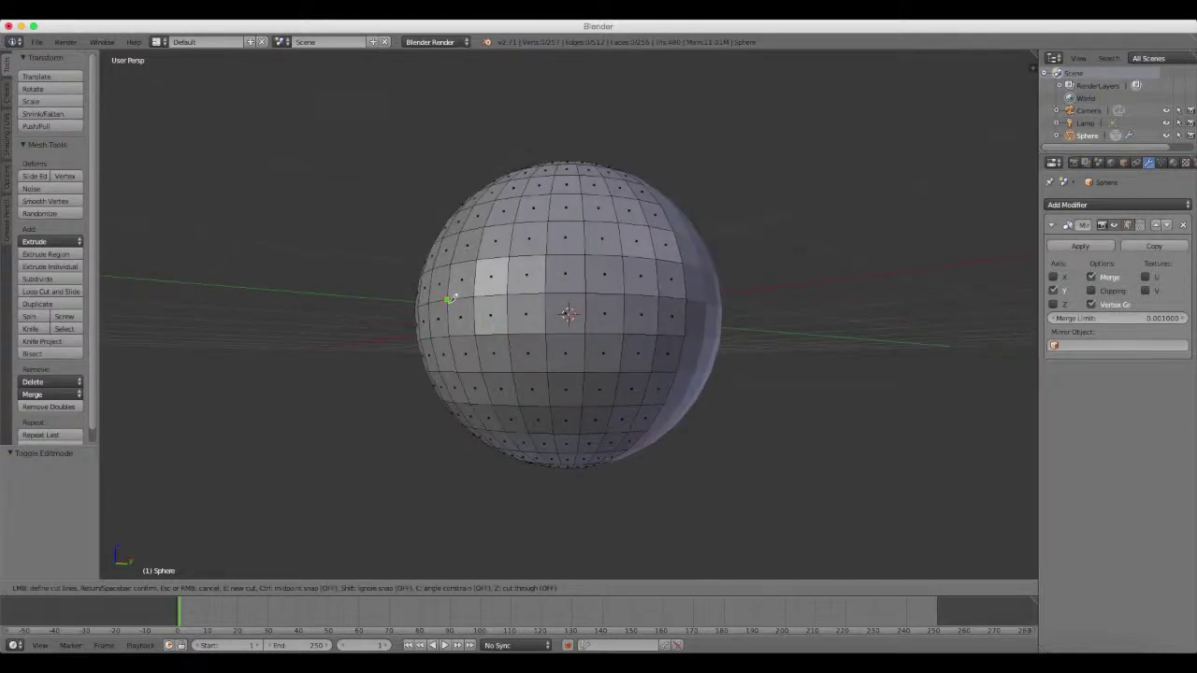
Place knife points along a curved path across the sphere's lower front
click(450, 297)
middle_drag(460, 295, 500, 306)
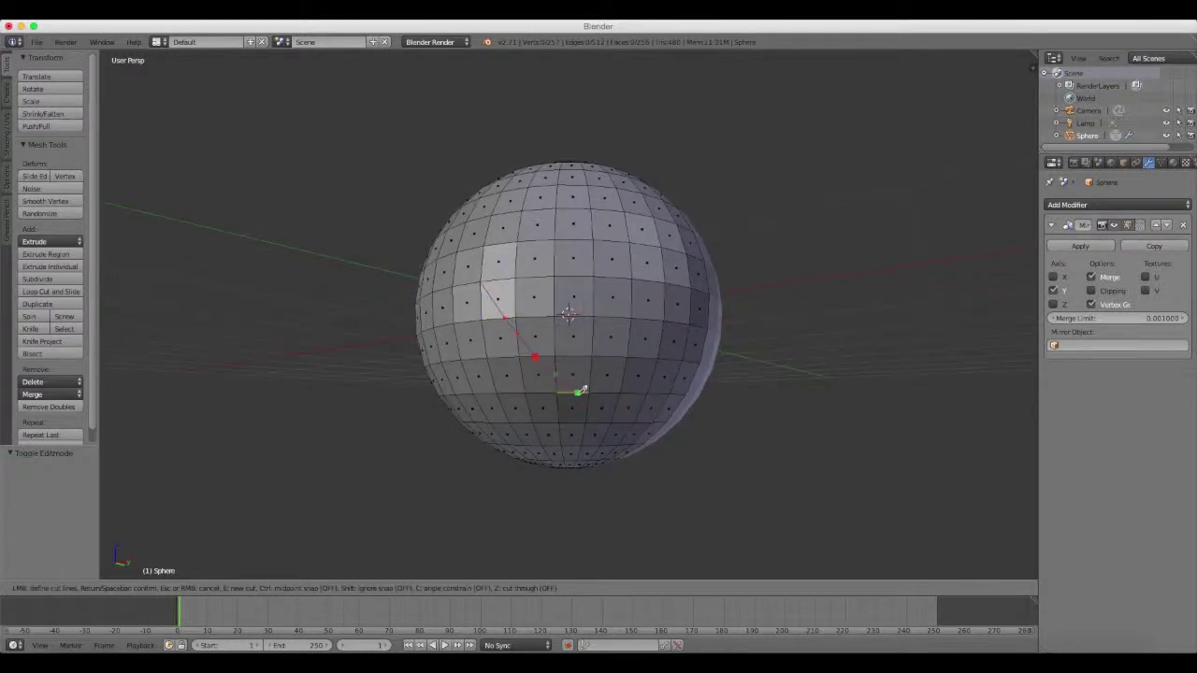
mouse_move(588, 374)
middle_down()
mouse_move(547, 350)
mouse_move(515, 361)
middle_up()
scroll(542, 358, up, 2)
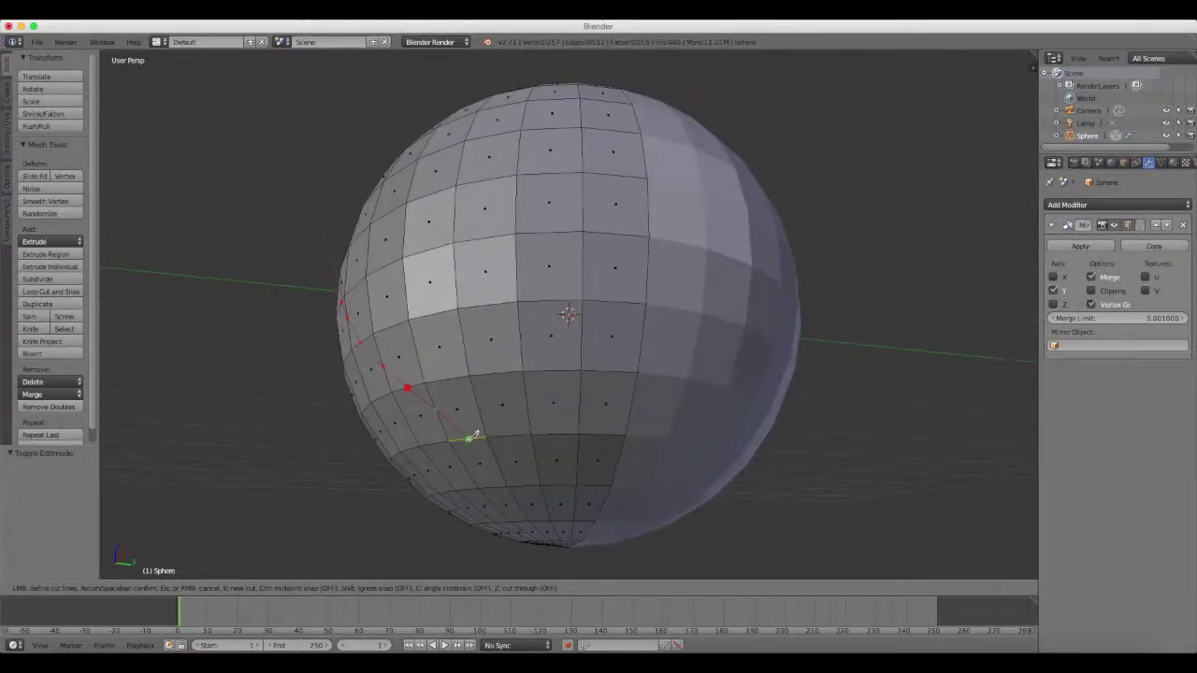
middle_drag(491, 422, 564, 420)
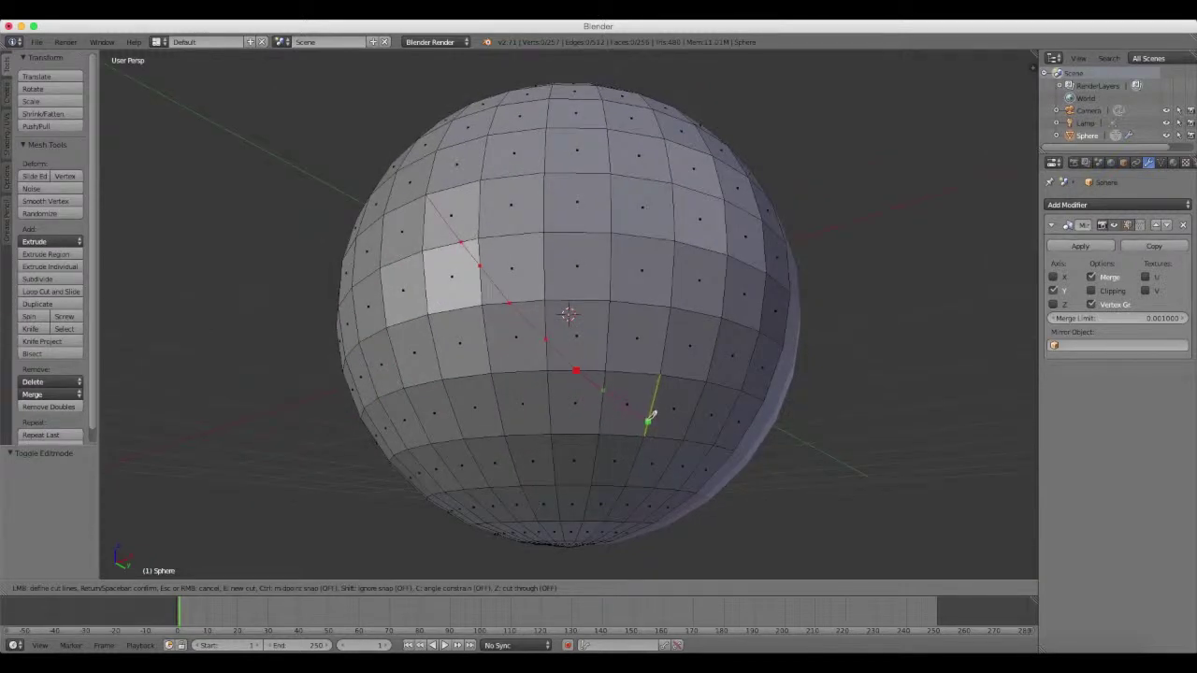
mouse_move(651, 414)
middle_down()
mouse_move(607, 406)
mouse_move(567, 425)
middle_up()
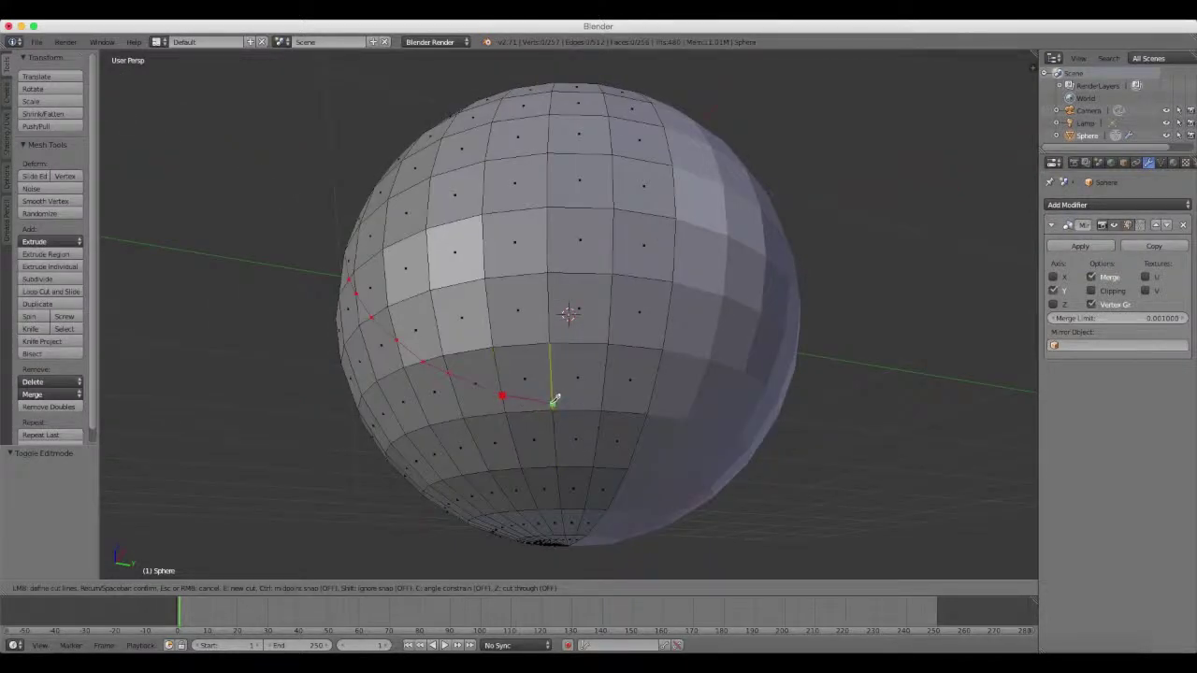
click(603, 409)
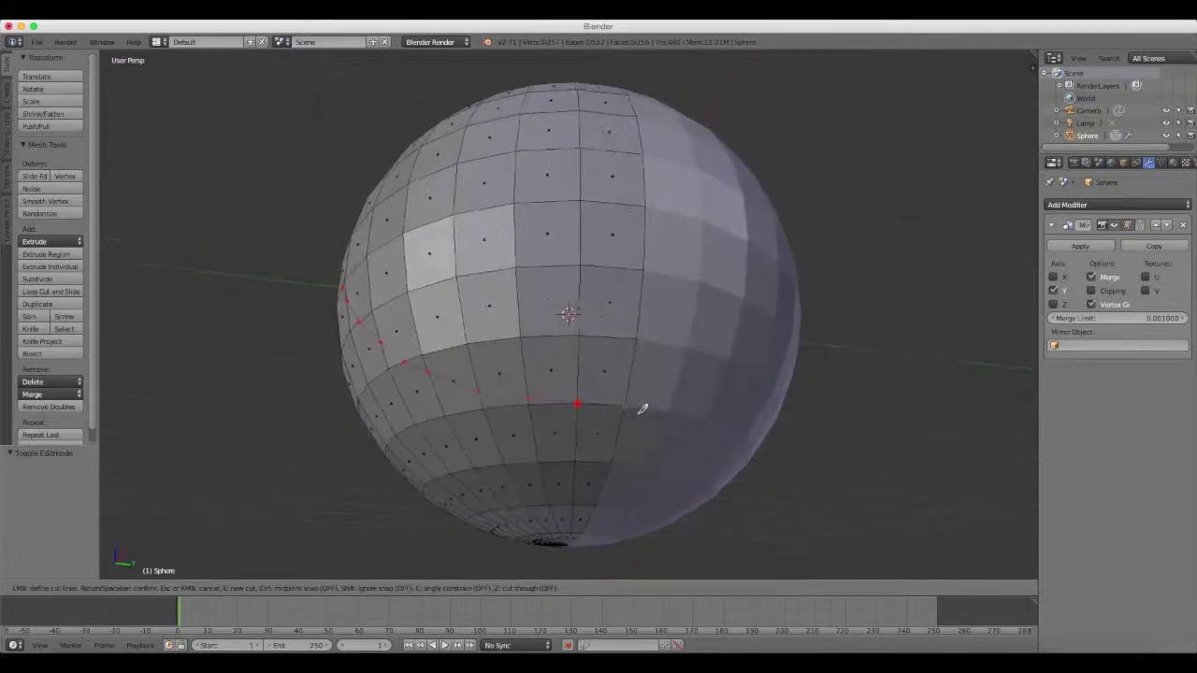
Zoom in on the cut, snap its last point to a vertex, and confirm the knife cut
scroll(647, 407, up, 3)
scroll(643, 403, up, 3)
scroll(640, 400, up, 1)
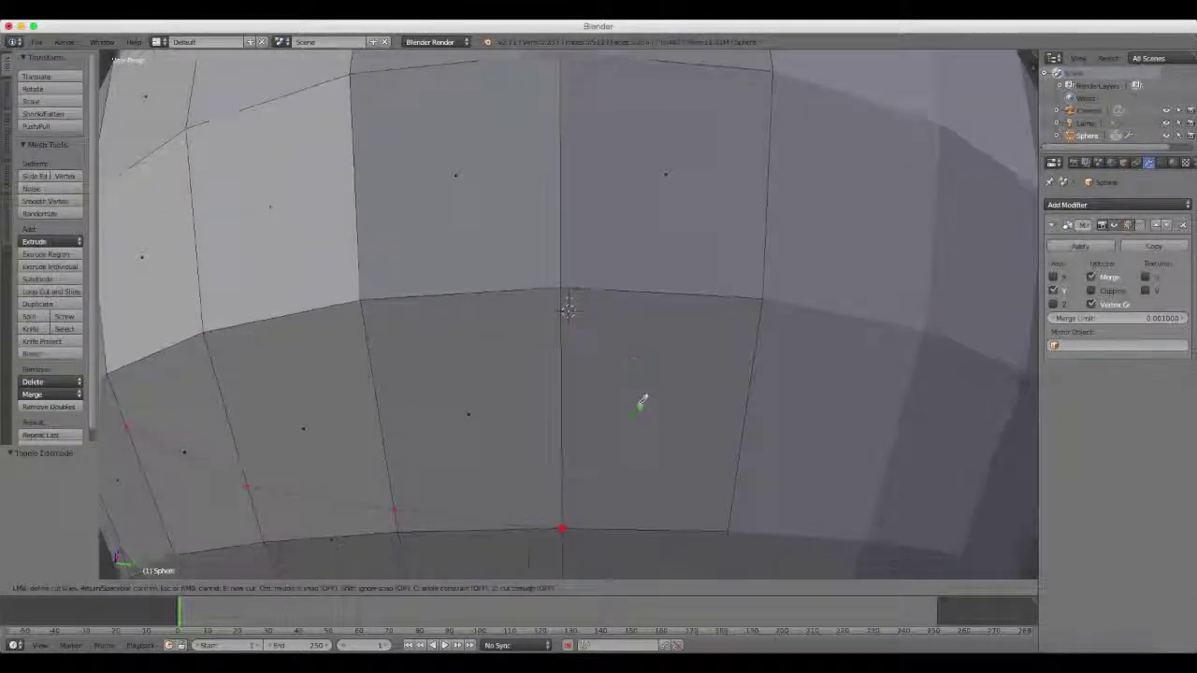
middle_drag(641, 400, 630, 365)
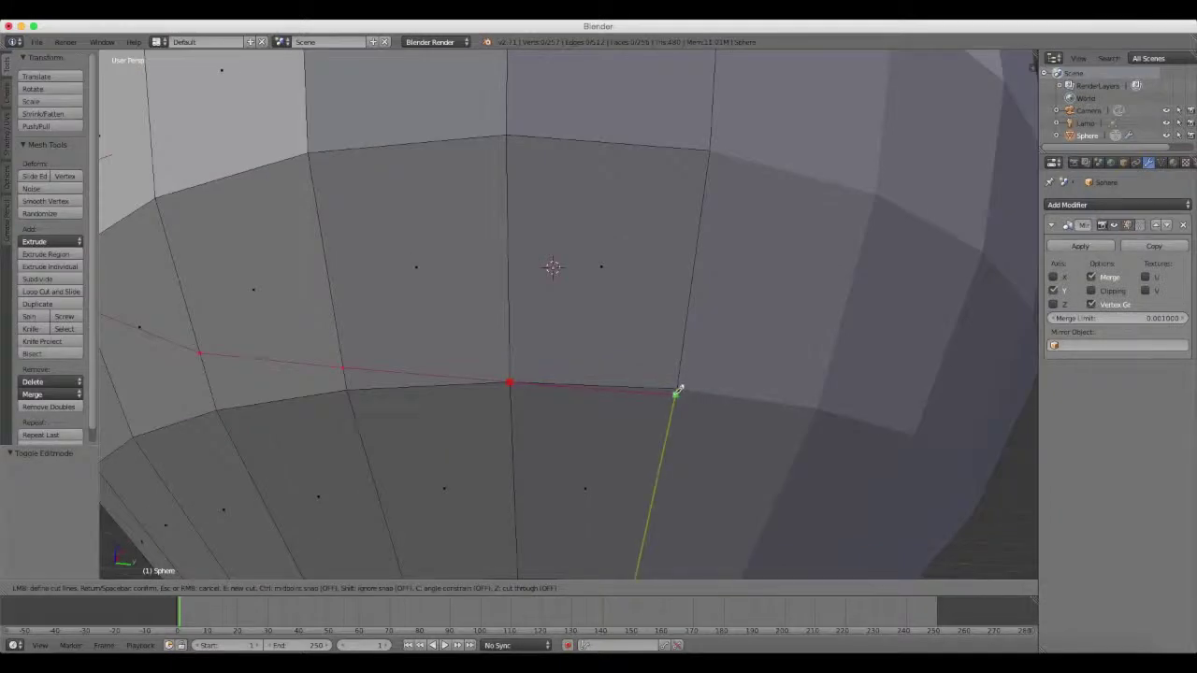
scroll(676, 393, up, 4)
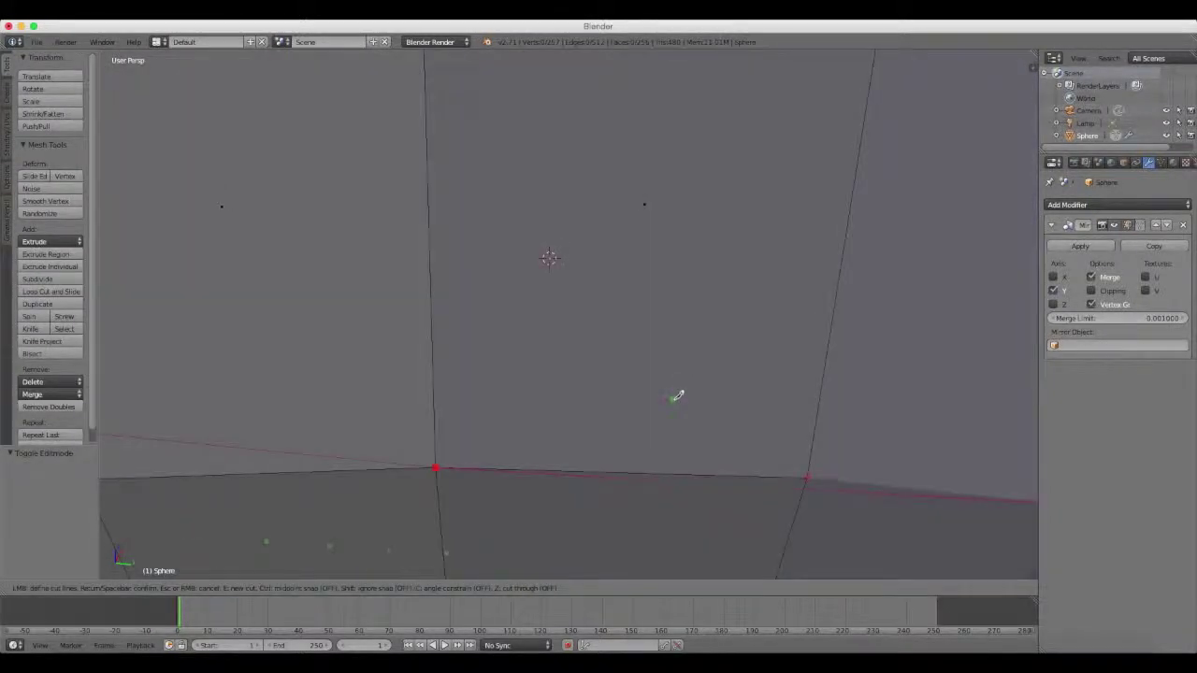
shift+scroll(675, 388, down, 5)
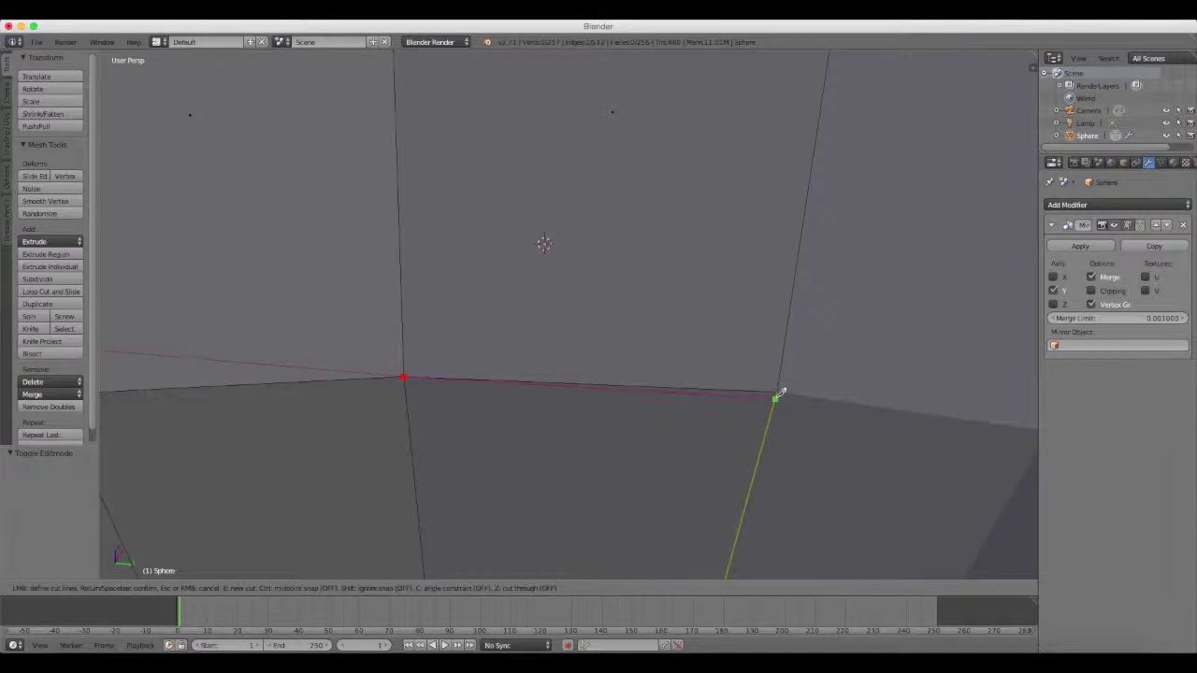
scroll(781, 392, down, 10)
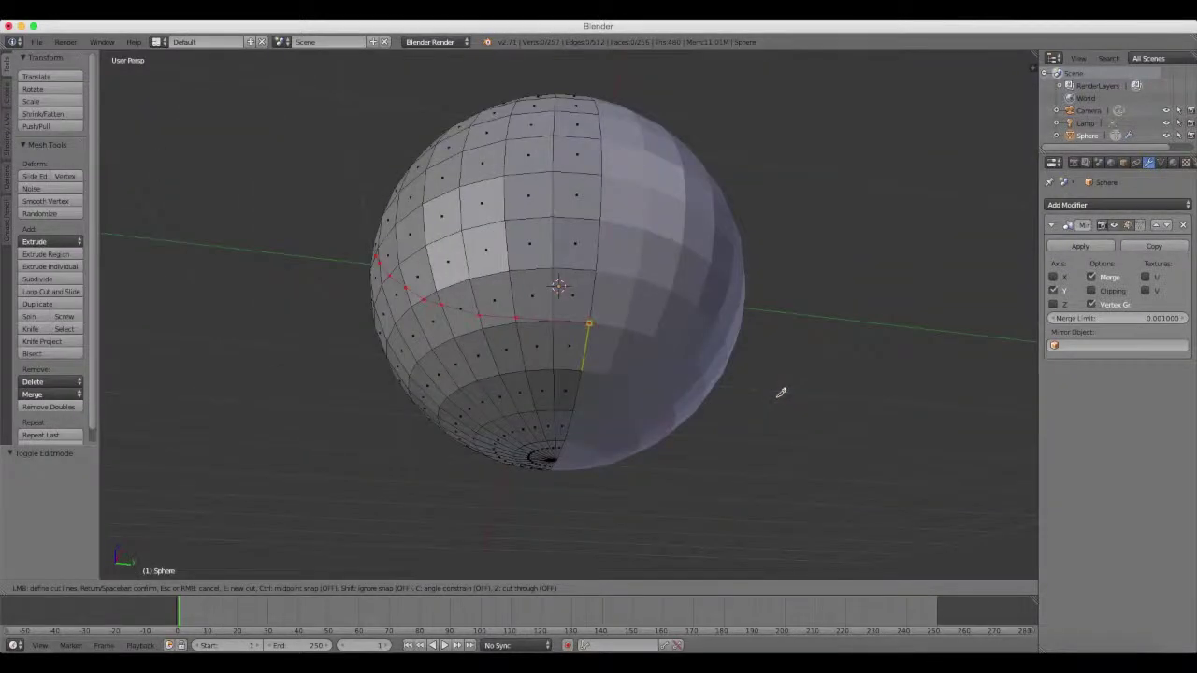
key(Return)
mouse_move(679, 334)
middle_down()
mouse_move(606, 308)
mouse_move(641, 315)
mouse_move(638, 333)
mouse_move(618, 323)
middle_up()
Select the strip of faces running along the knife cut
right_click(425, 271)
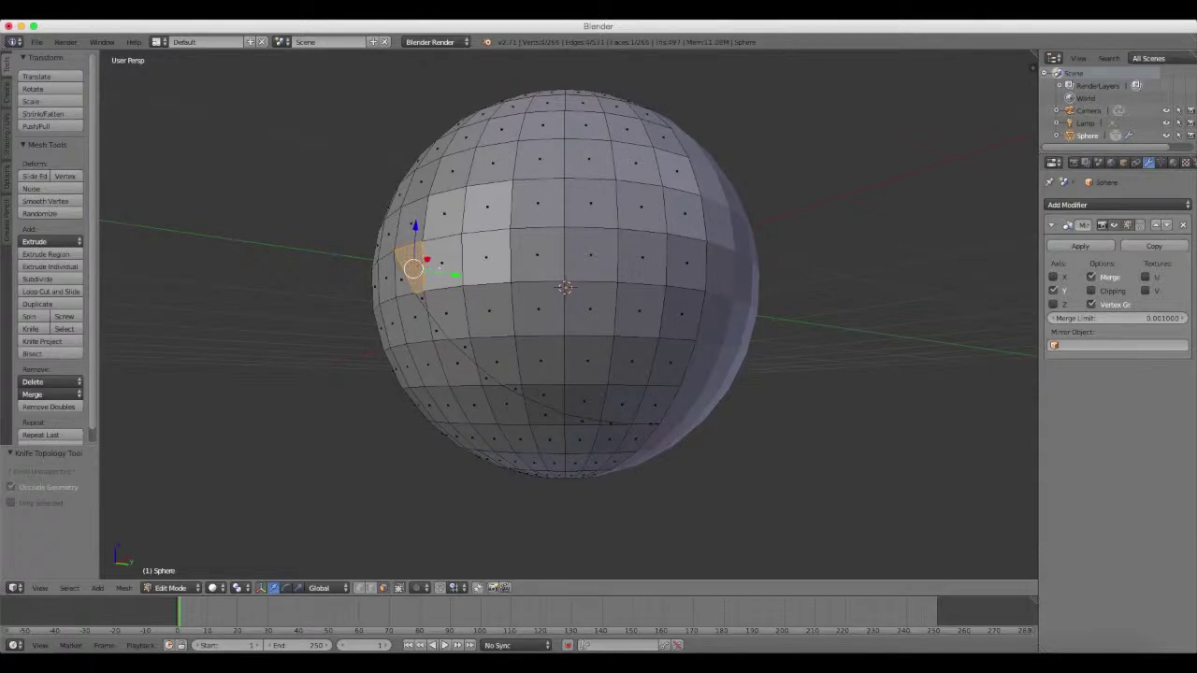
shift+right_click(435, 299)
shift+right_click(462, 327)
shift+right_click(481, 347)
shift+right_click(514, 374)
shift+right_click(542, 392)
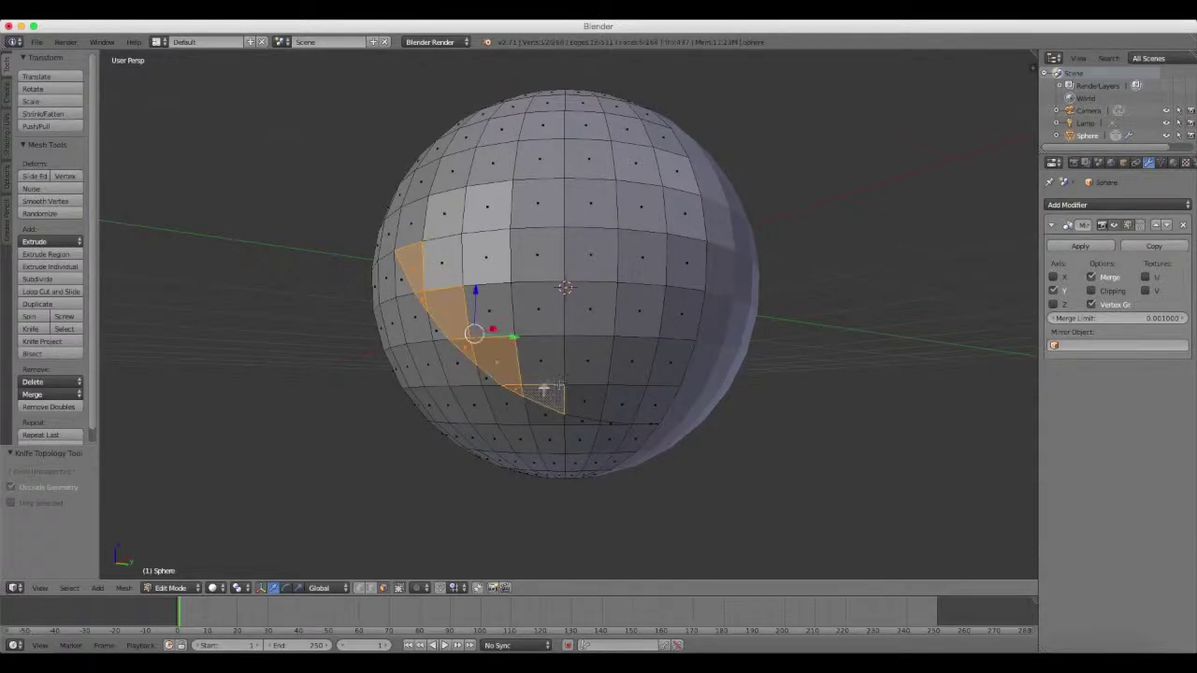
middle_drag(542, 393, 515, 317)
scroll(515, 318, up, 3)
shift+right_click(518, 309)
shift+right_click(570, 313)
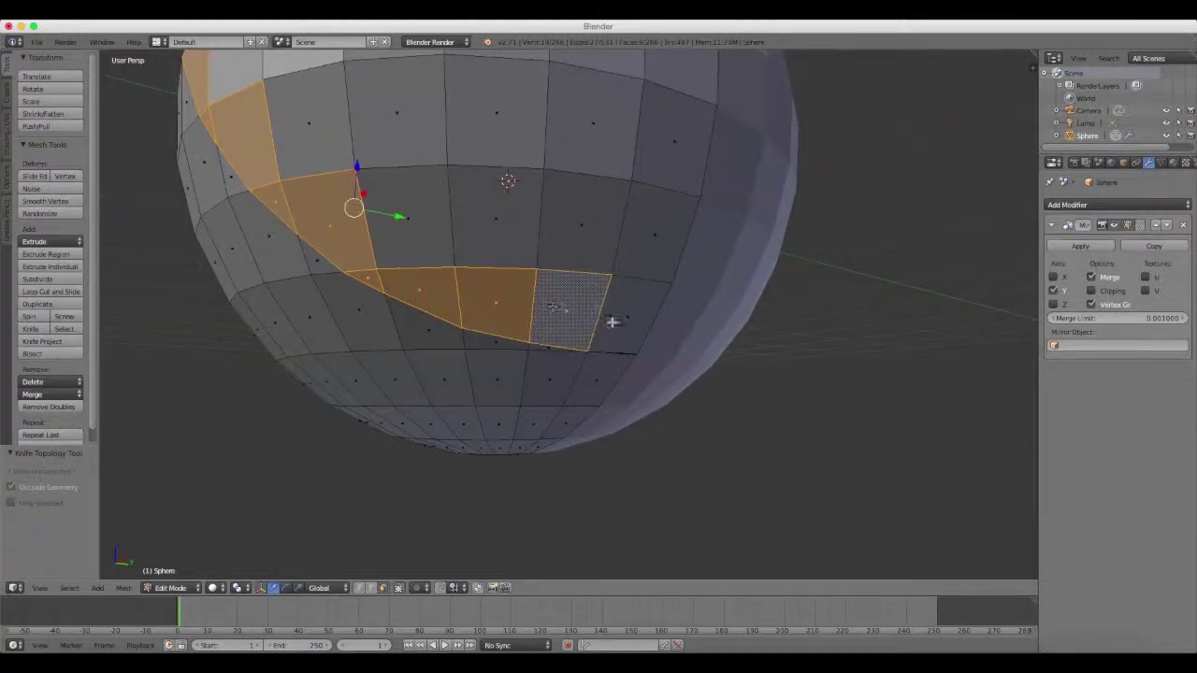
shift+right_click(611, 321)
scroll(657, 333, up, 1)
scroll(636, 324, up, 2)
scroll(608, 305, up, 3)
scroll(607, 305, down, 5)
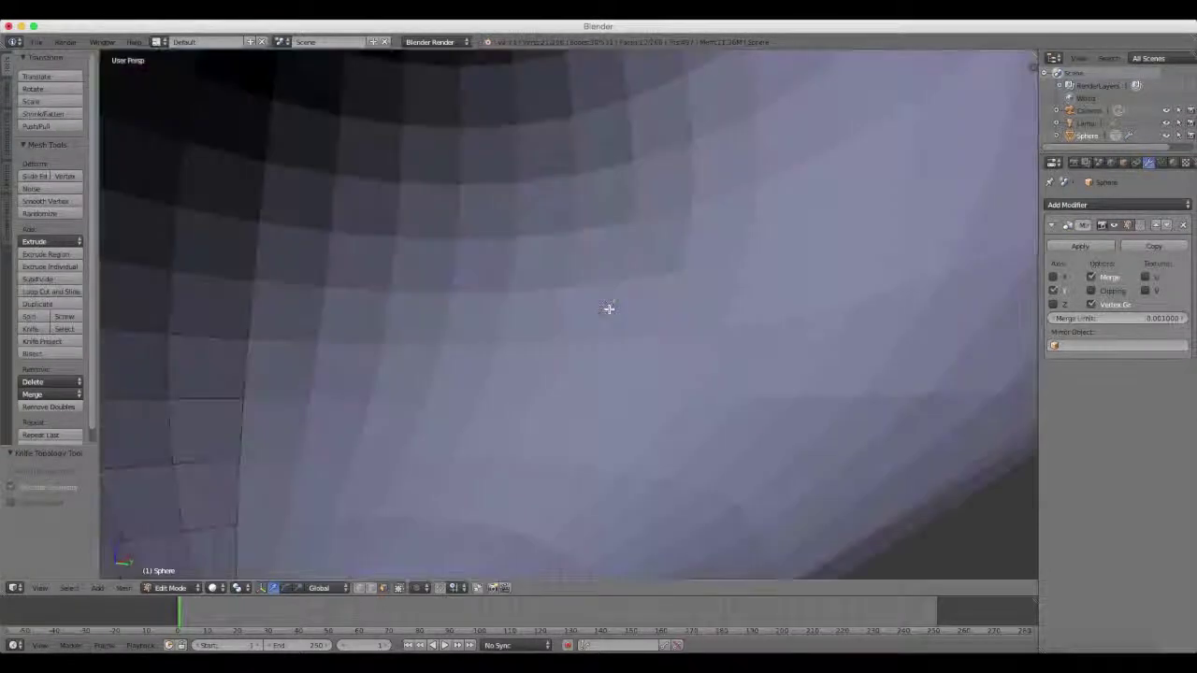
scroll(599, 309, up, 5)
shift+right_click(582, 307)
scroll(582, 306, down, 5)
scroll(582, 307, down, 2)
scroll(583, 307, up, 2)
Extend the selection over the visor-shaped patch of faces above the strip
shift+right_click(442, 236)
shift+right_click(473, 234)
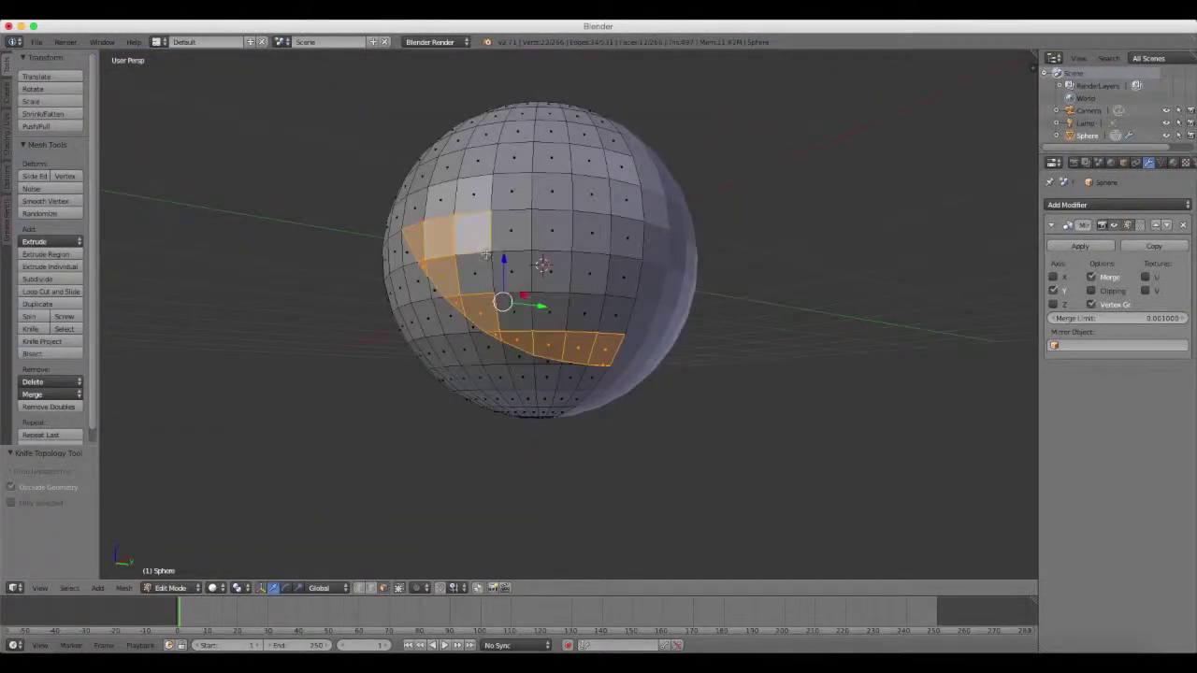
shift+right_click(478, 271)
shift+right_click(512, 234)
shift+right_click(514, 271)
shift+right_click(551, 231)
shift+right_click(551, 271)
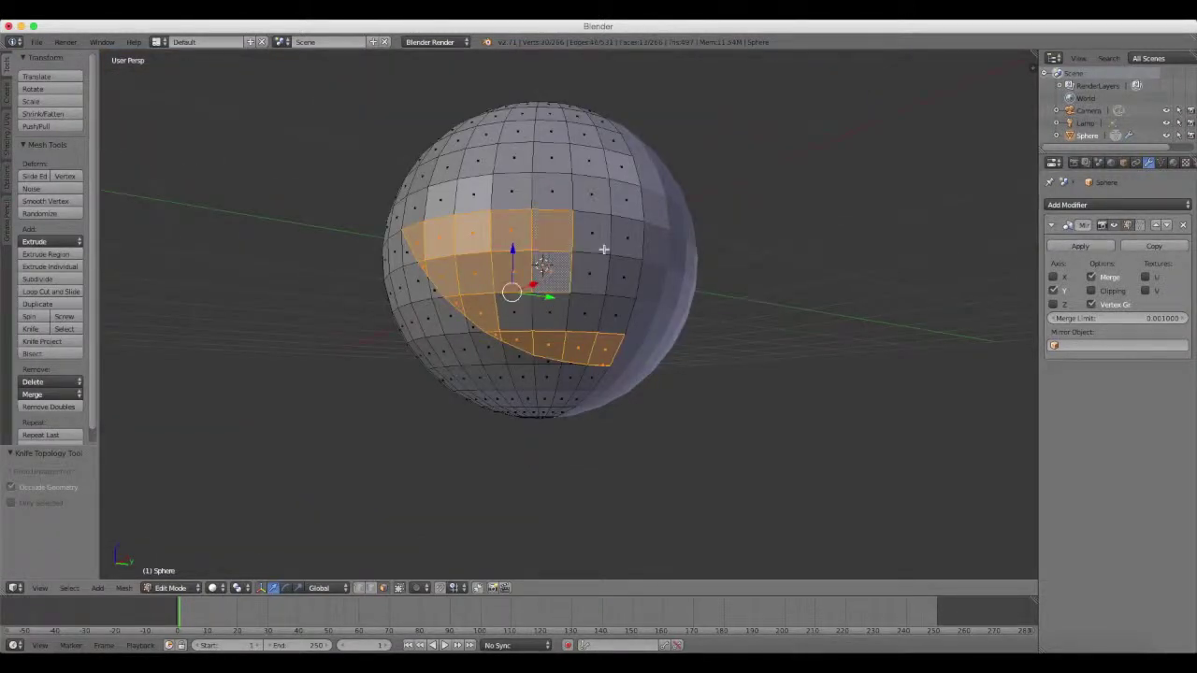
shift+right_click(589, 234)
shift+right_click(591, 270)
shift+right_click(623, 236)
shift+right_click(623, 273)
shift+right_click(598, 318)
shift+right_click(584, 312)
shift+right_click(549, 314)
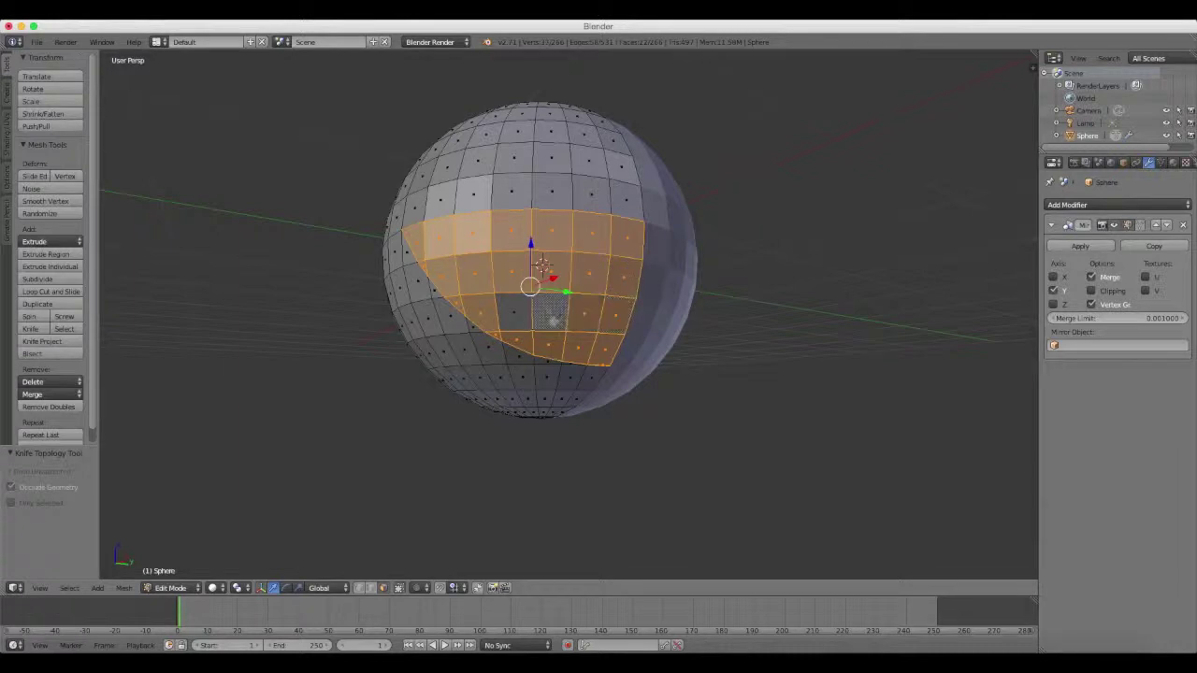
shift+right_click(512, 316)
Delete the selected faces to open the visor hole and return to Object Mode
key(x)
click(514, 317)
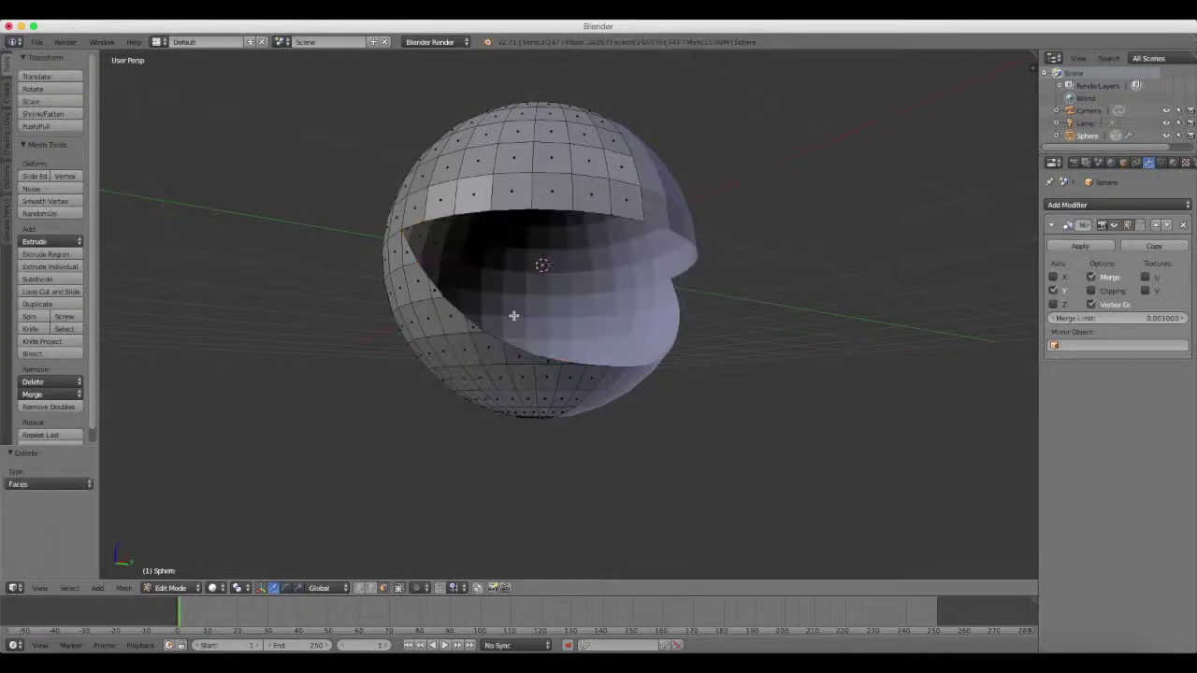
mouse_move(607, 278)
middle_down()
mouse_move(533, 315)
mouse_move(449, 304)
mouse_move(636, 310)
mouse_move(599, 308)
middle_up()
key(Tab)
Add a second UV sphere scaled to 0.923 inside the head
key(shift+a)
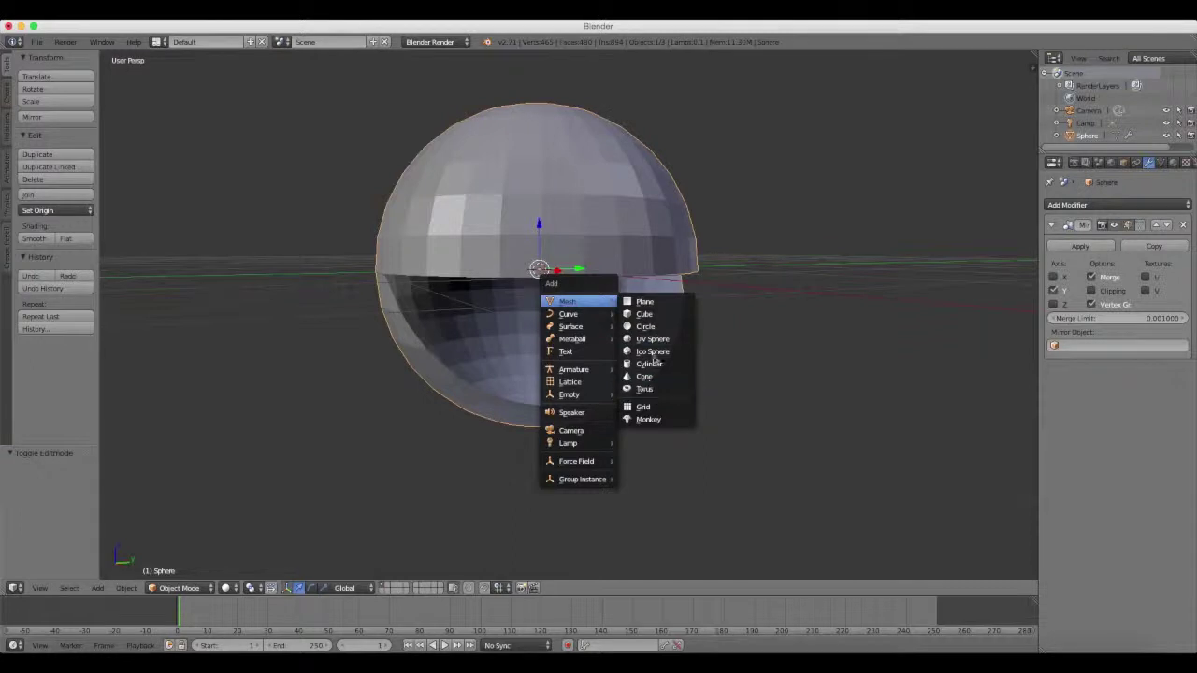
click(653, 341)
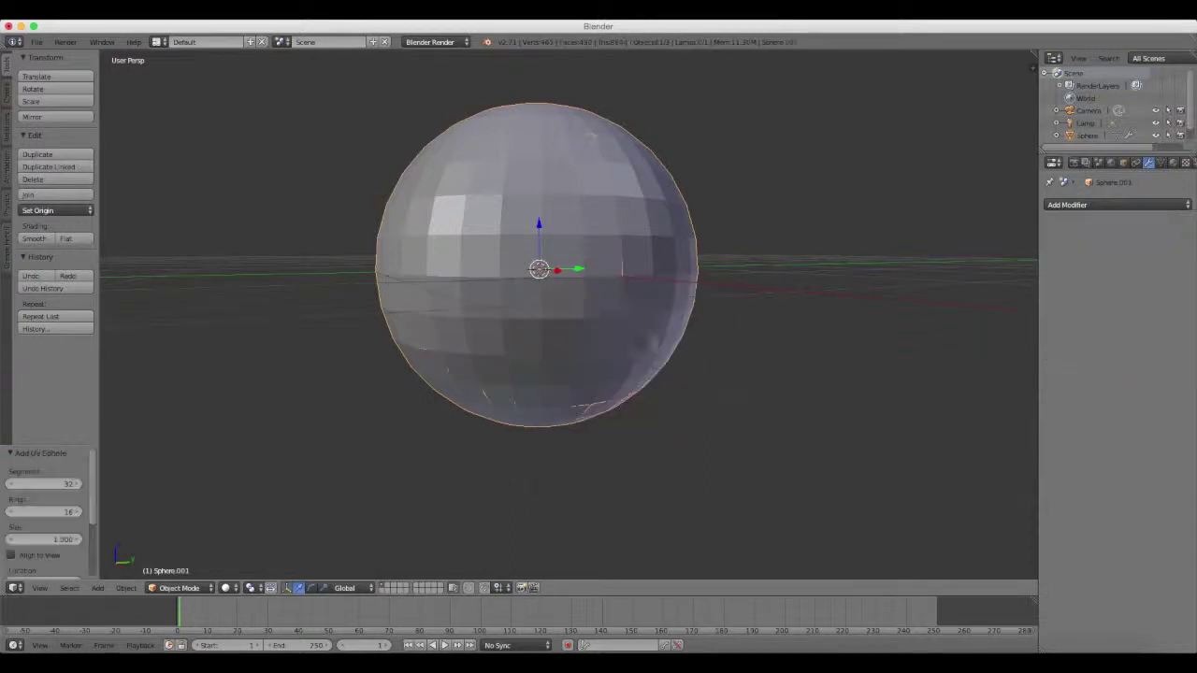
key(s)
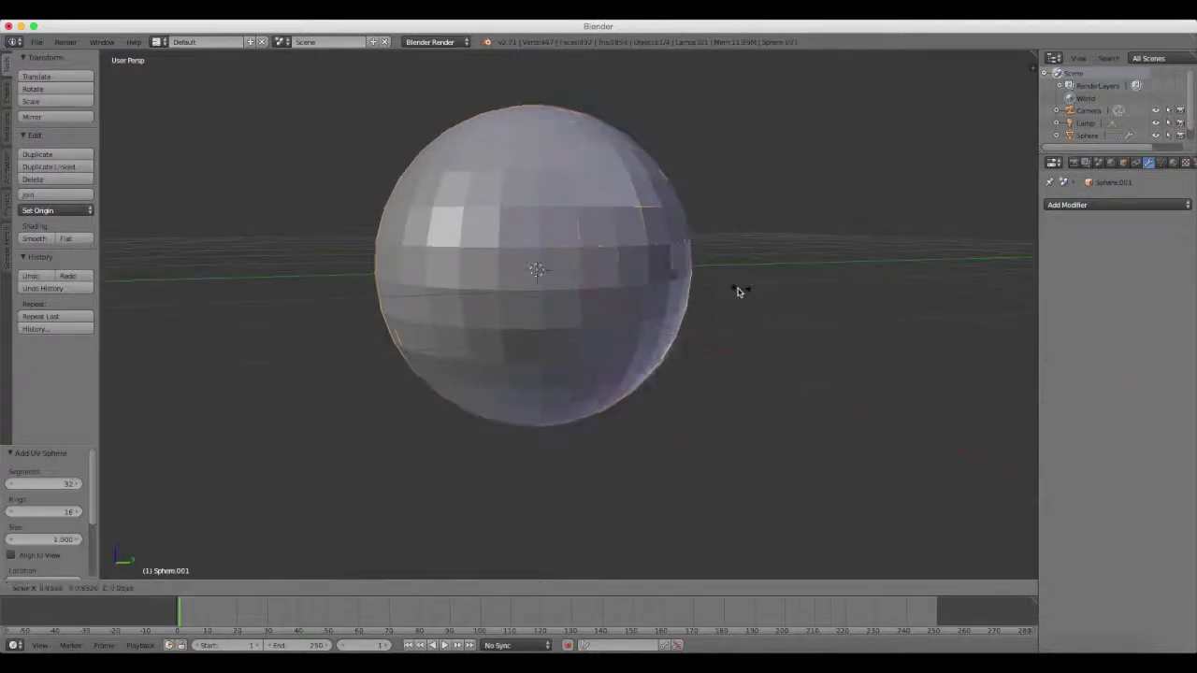
click(723, 289)
middle_drag(767, 283, 794, 278)
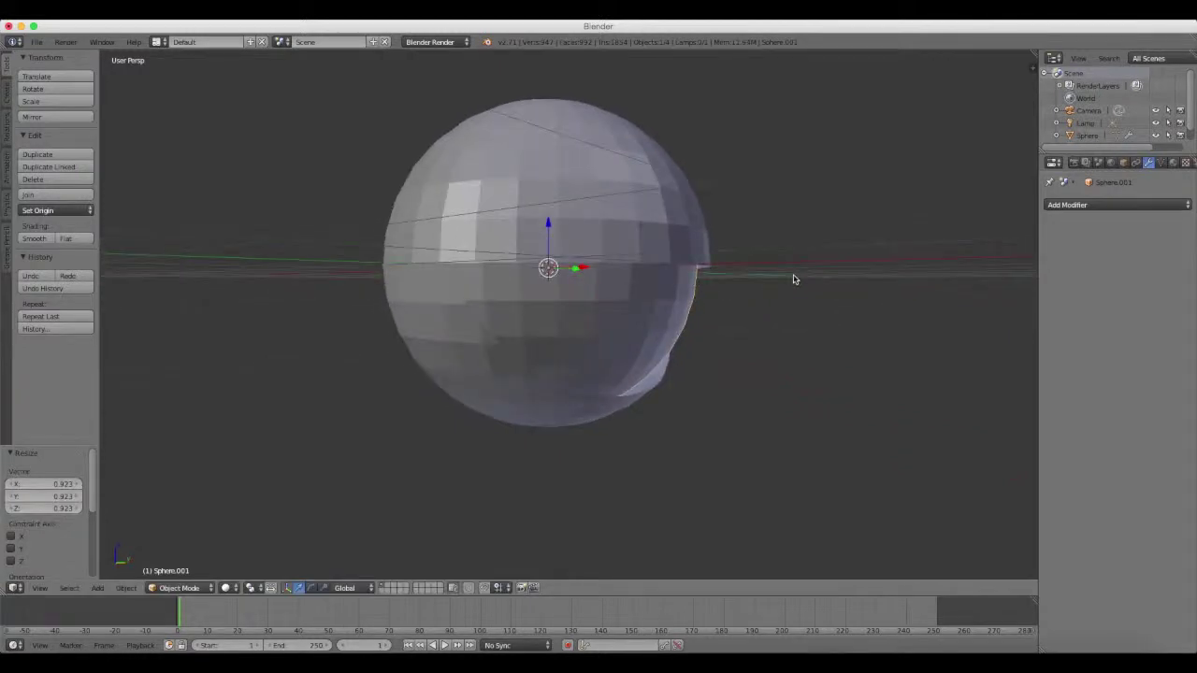
Edit the new sphere in wireframe, viewed orthographically from the right
key(Tab)
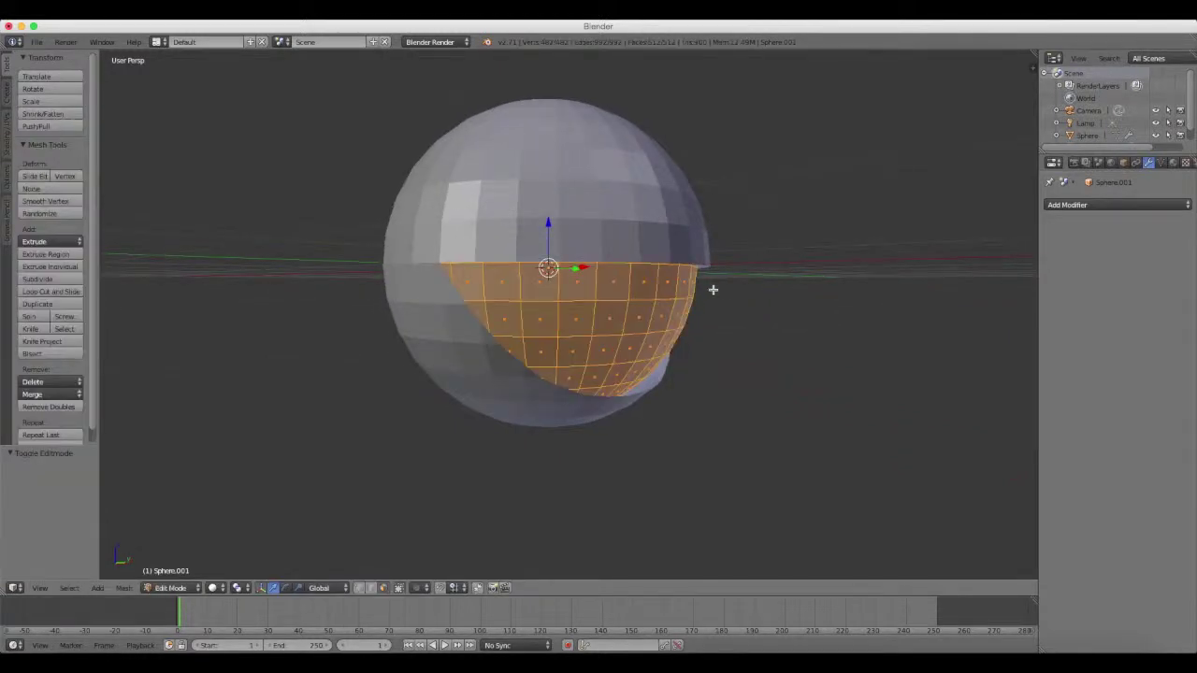
key(z)
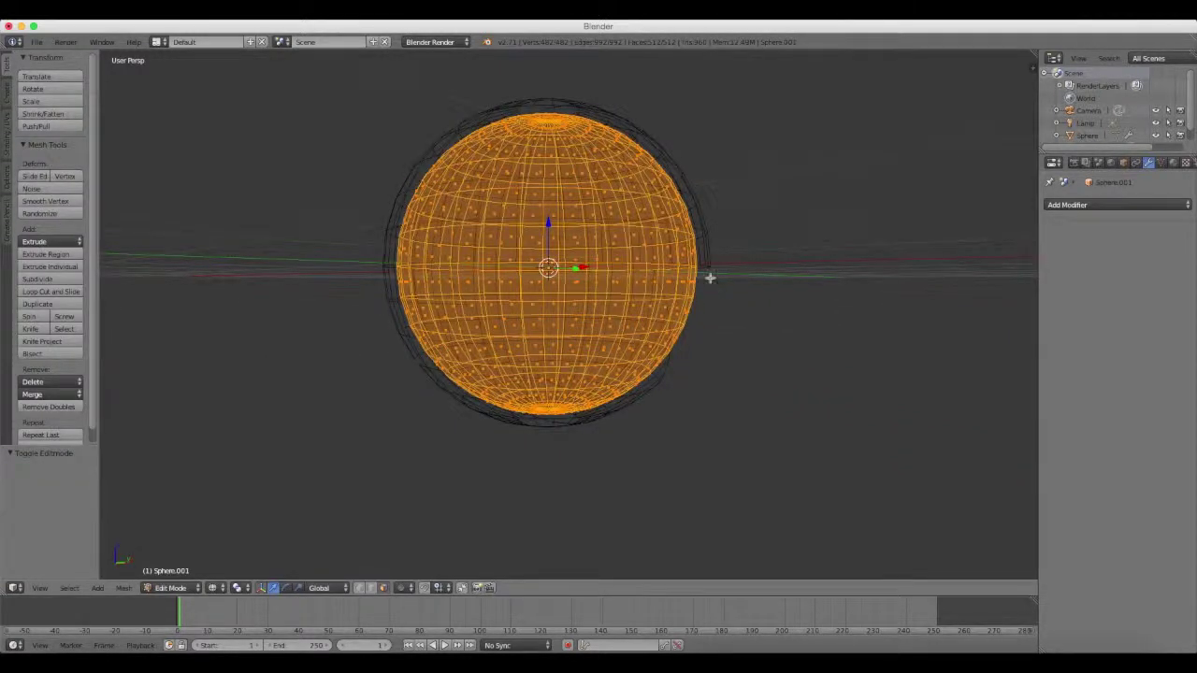
middle_drag(713, 279, 764, 312)
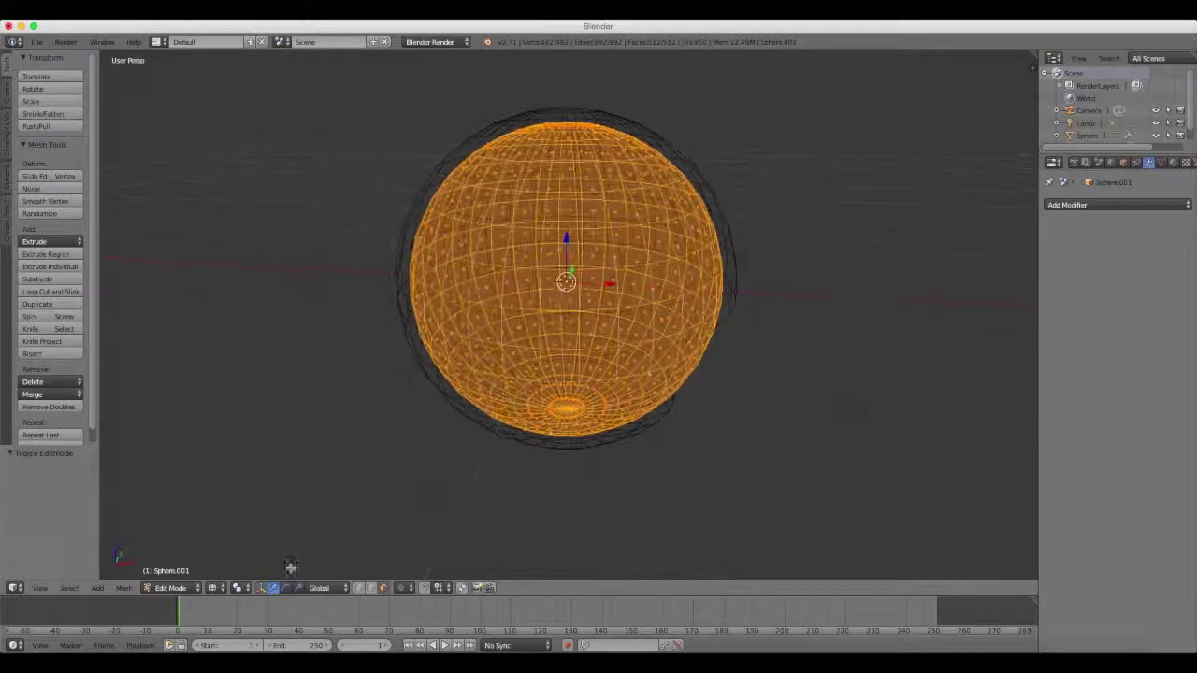
click(40, 588)
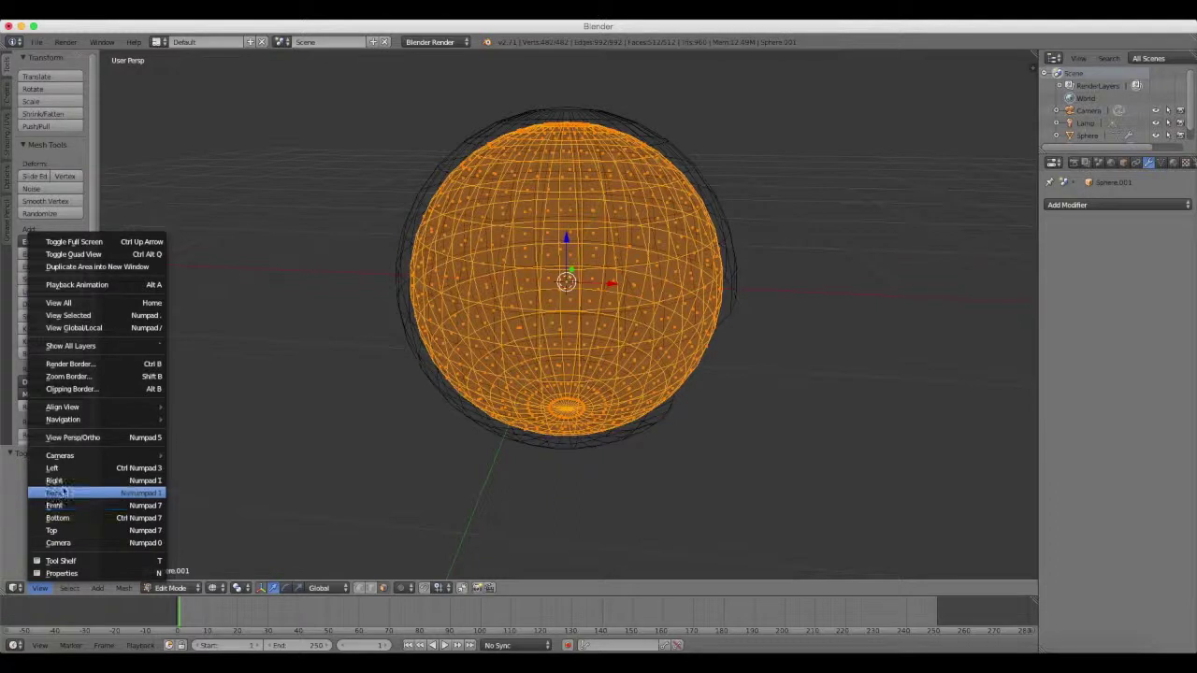
click(56, 481)
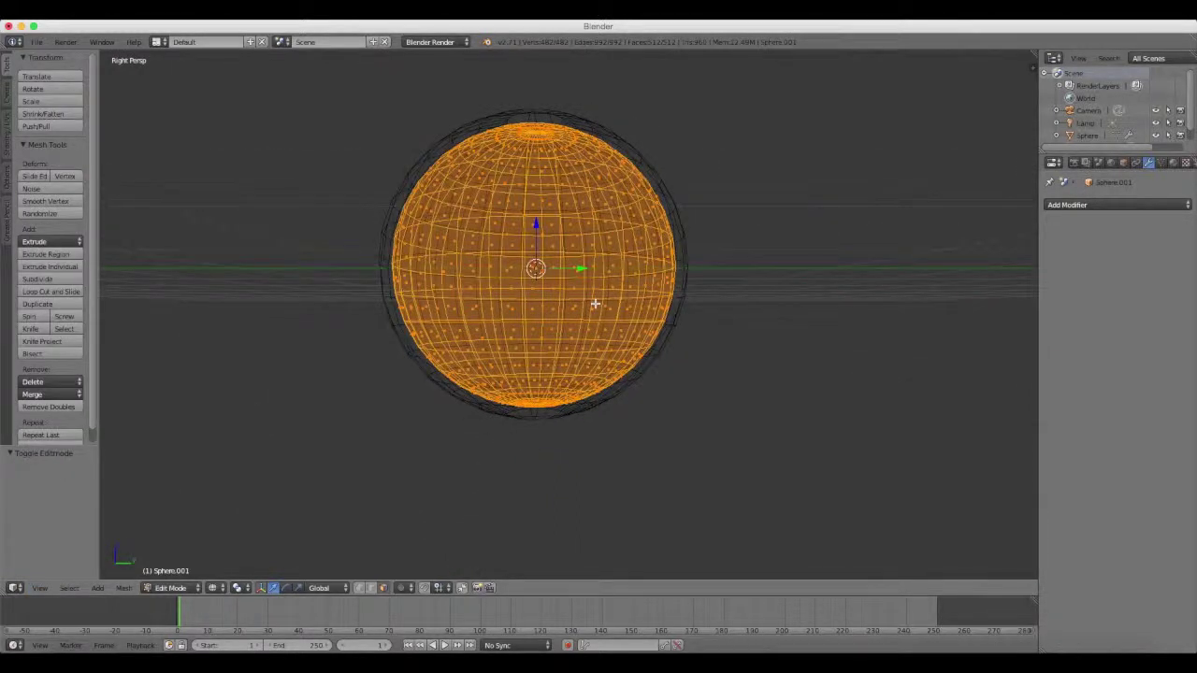
scroll(595, 303, down, 2)
scroll(595, 304, down, 3)
key(KP_5)
Box-select and delete the right half of the inner sphere
key(a)
key(b)
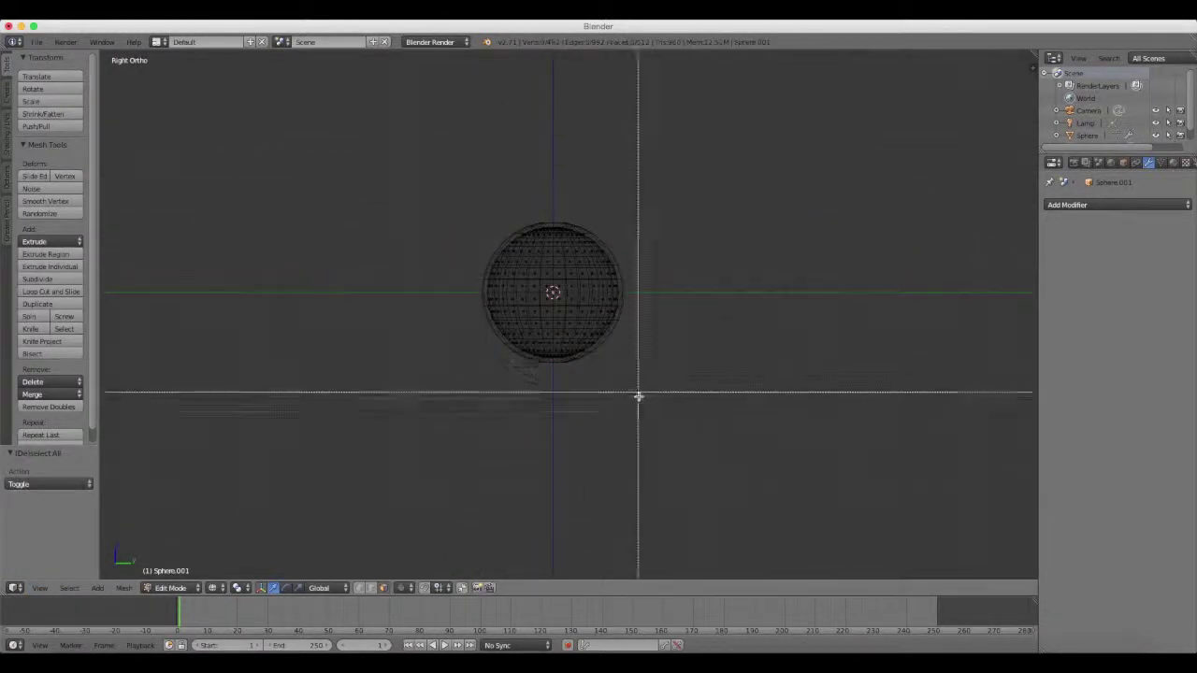
drag(641, 420, 553, 183)
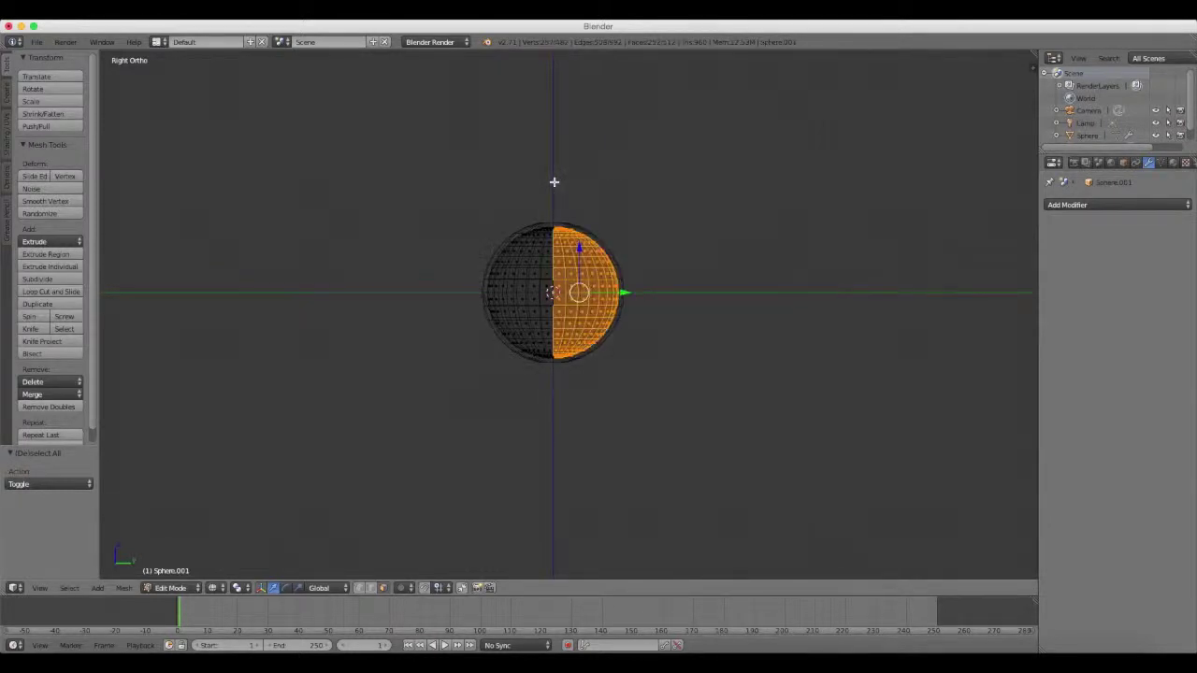
scroll(604, 224, up, 4)
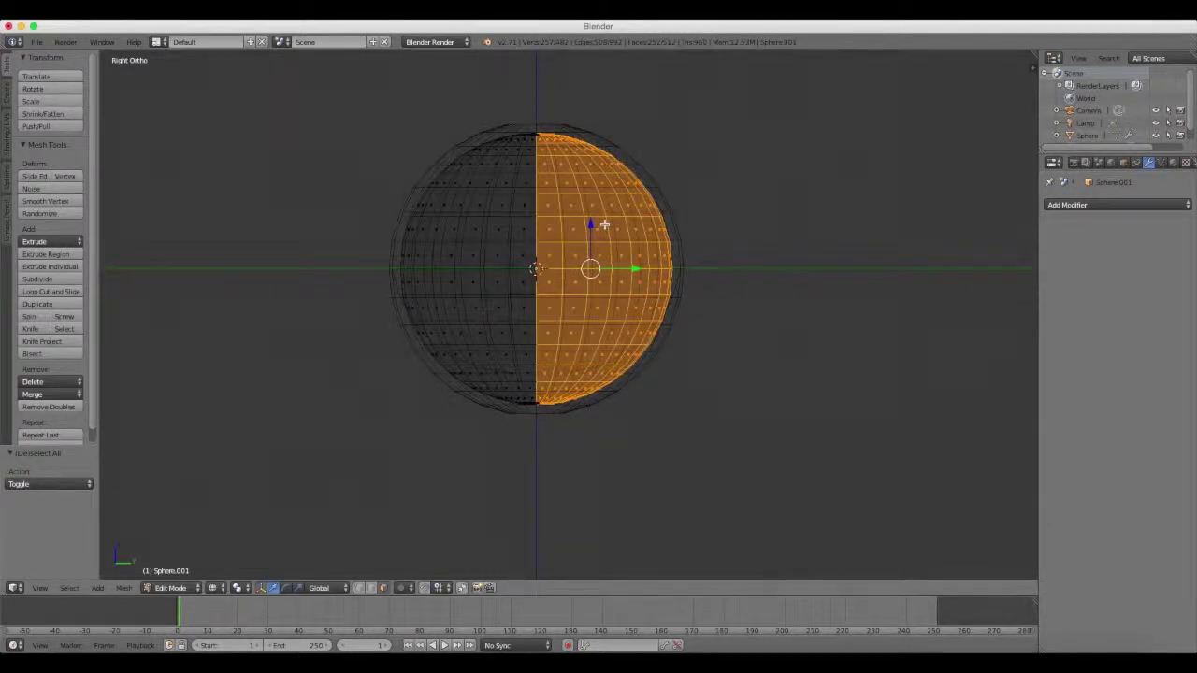
key(x)
click(603, 222)
mouse_move(604, 214)
middle_down()
mouse_move(620, 222)
mouse_move(595, 259)
mouse_move(577, 200)
mouse_move(644, 348)
mouse_move(593, 212)
mouse_move(617, 190)
mouse_move(625, 409)
mouse_move(620, 311)
middle_up()
Delete the two faces near the pole and switch back to solid shading
scroll(596, 267, up, 2)
scroll(626, 409, up, 2)
right_click(567, 402)
shift+right_click(581, 348)
key(x)
click(580, 351)
scroll(665, 318, down, 3)
scroll(665, 318, down, 3)
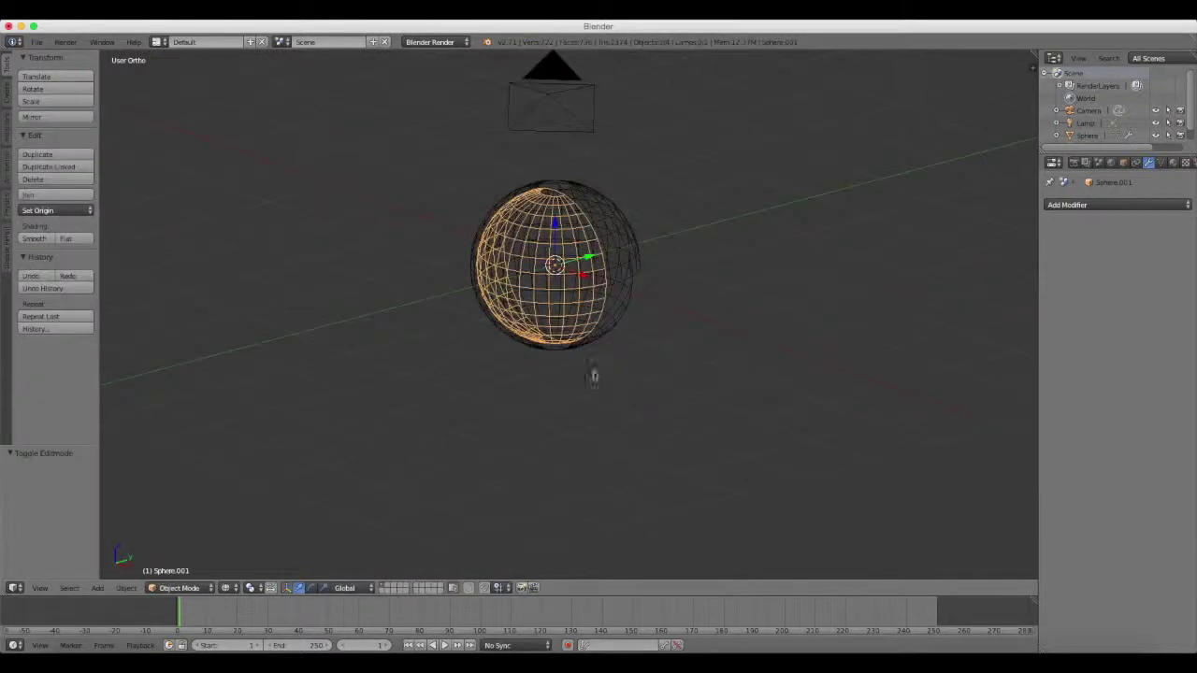
key(x)
key(shift+z)
Rotate the inner half sphere 90° around the Z axis with R Z 90
mouse_move(443, 425)
middle_down()
mouse_move(577, 377)
mouse_move(340, 400)
middle_up()
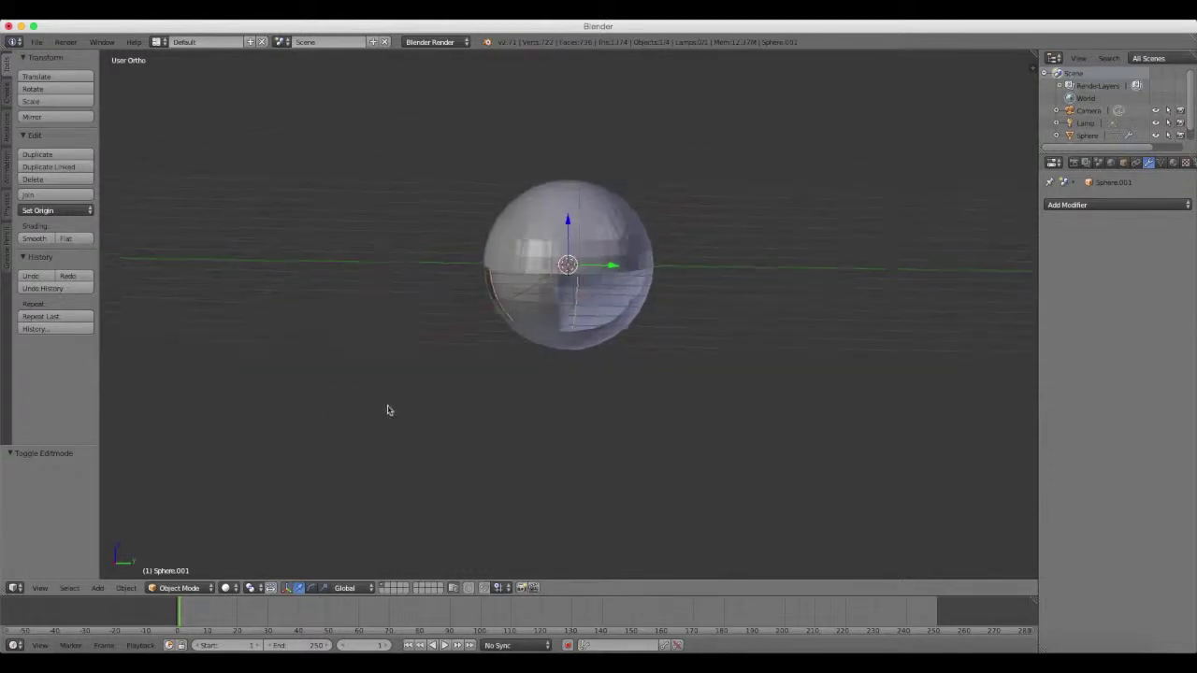
scroll(402, 400, up, 4)
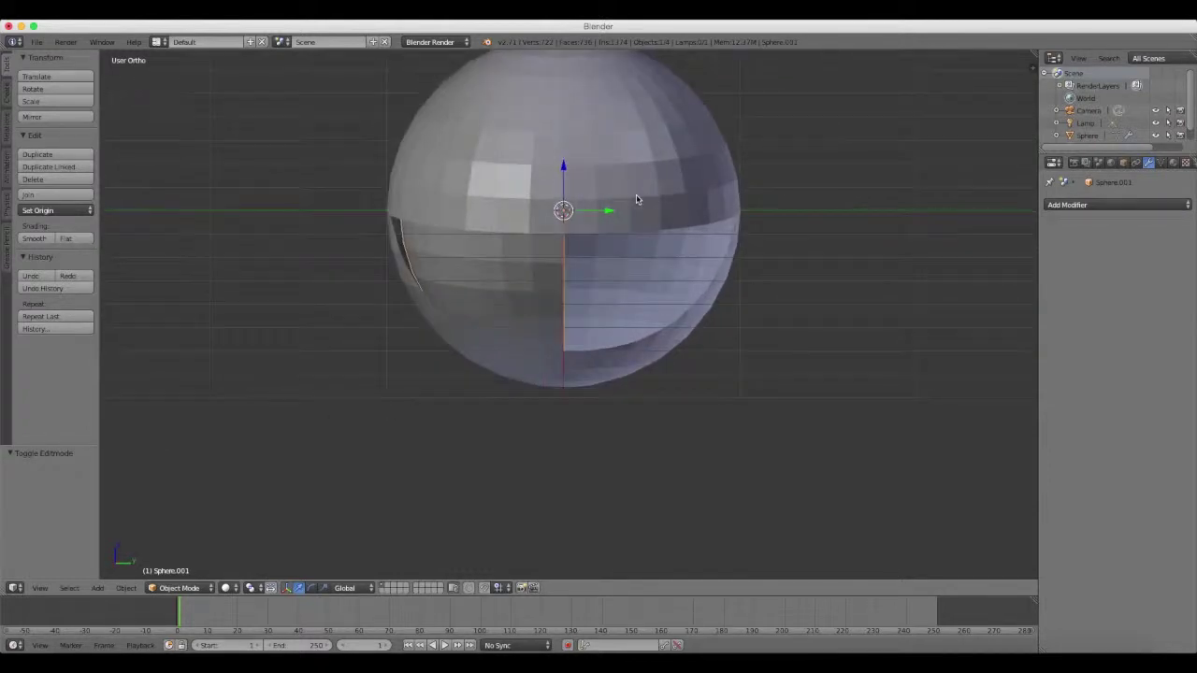
text(rz90)
key(Return)
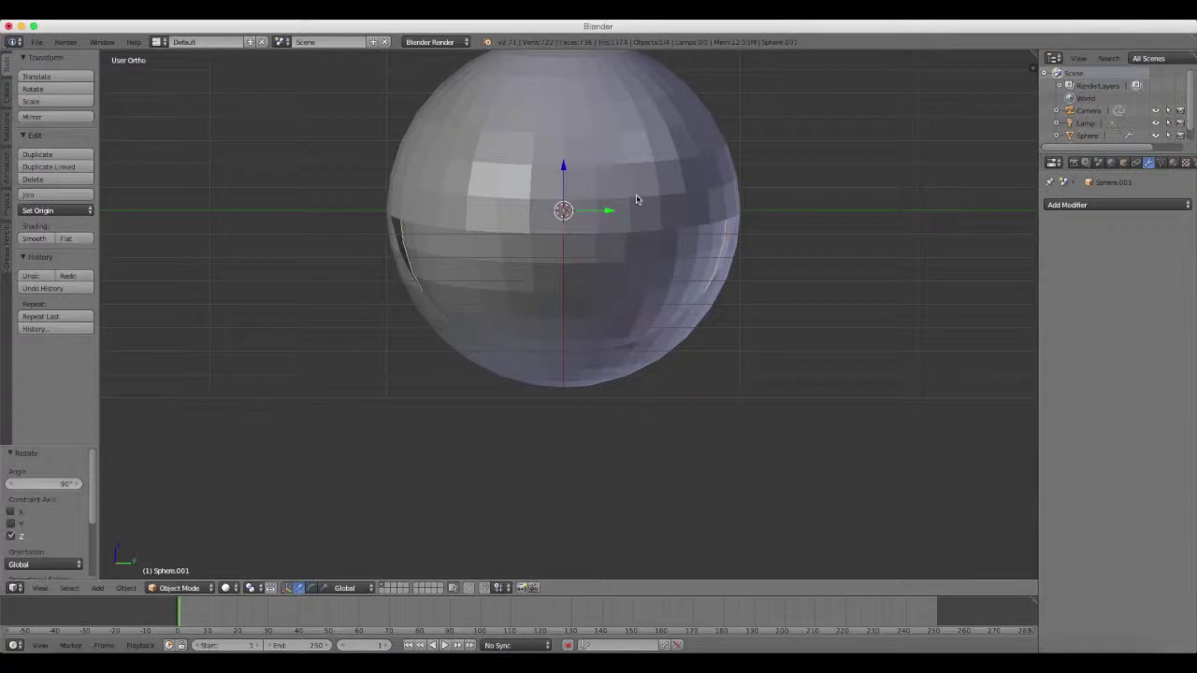
Return to perspective view and select the outer mirrored head
middle_drag(754, 197, 695, 233)
scroll(694, 233, up, 3)
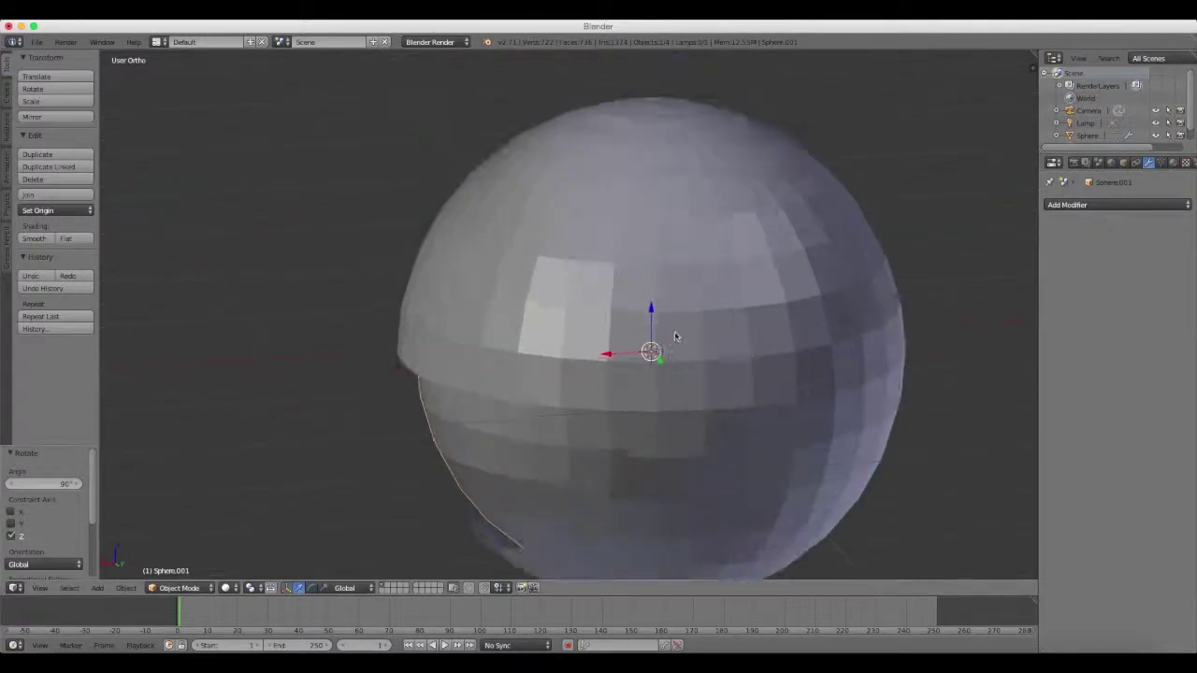
scroll(695, 233, down, 2)
scroll(689, 277, down, 2)
key(KP_5)
mouse_move(693, 264)
middle_down()
mouse_move(670, 275)
mouse_move(788, 243)
mouse_move(814, 248)
mouse_move(641, 324)
mouse_move(652, 320)
middle_up()
right_click(626, 245)
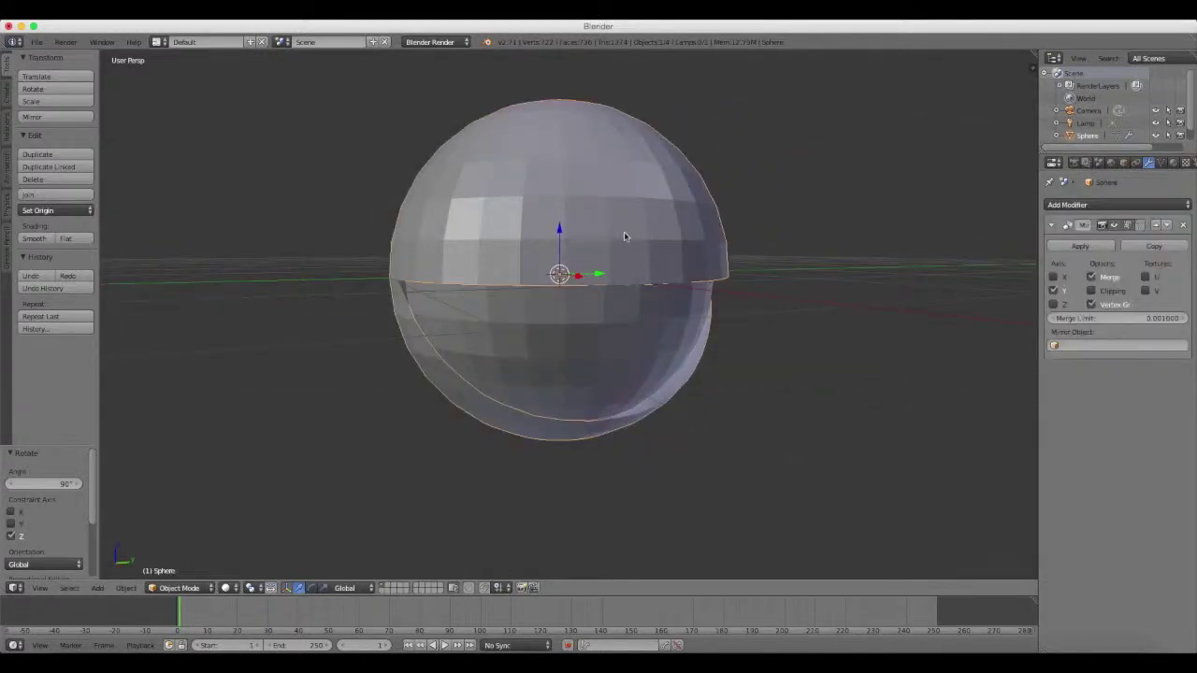
In Edit Mode, extrude the visor opening's edge loop in place and shrink it to 0.805
key(Tab)
click(371, 588)
mouse_move(486, 432)
middle_down()
mouse_move(499, 427)
mouse_move(515, 456)
middle_up()
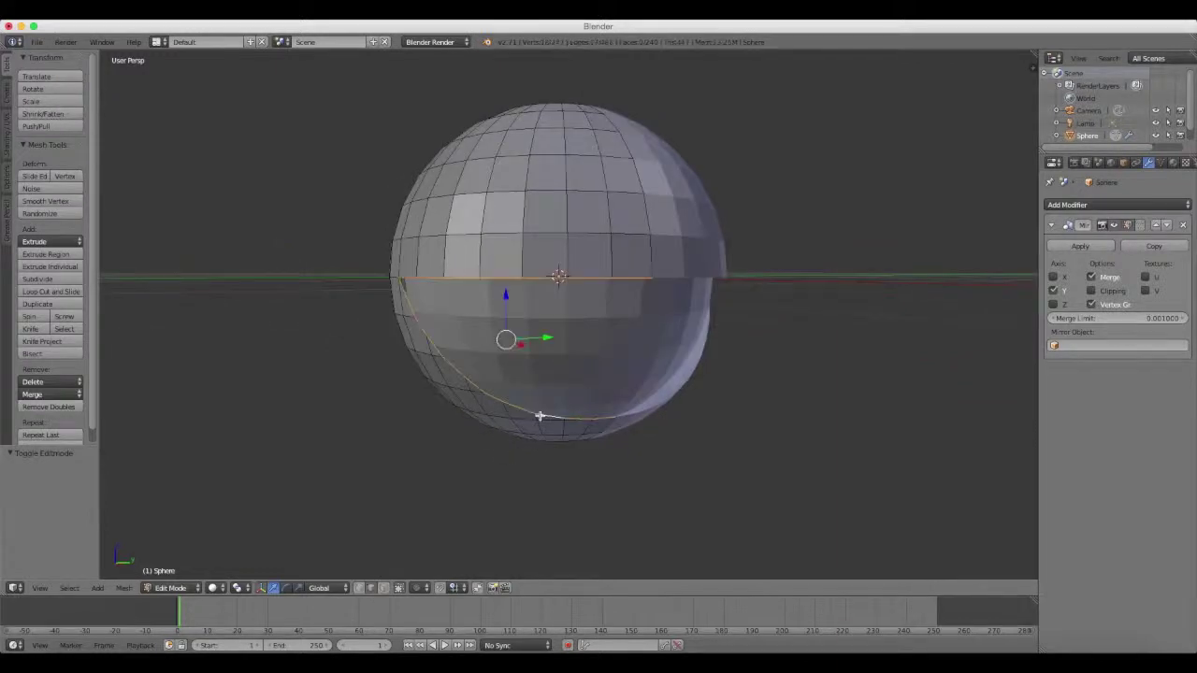
middle_drag(555, 410, 642, 393)
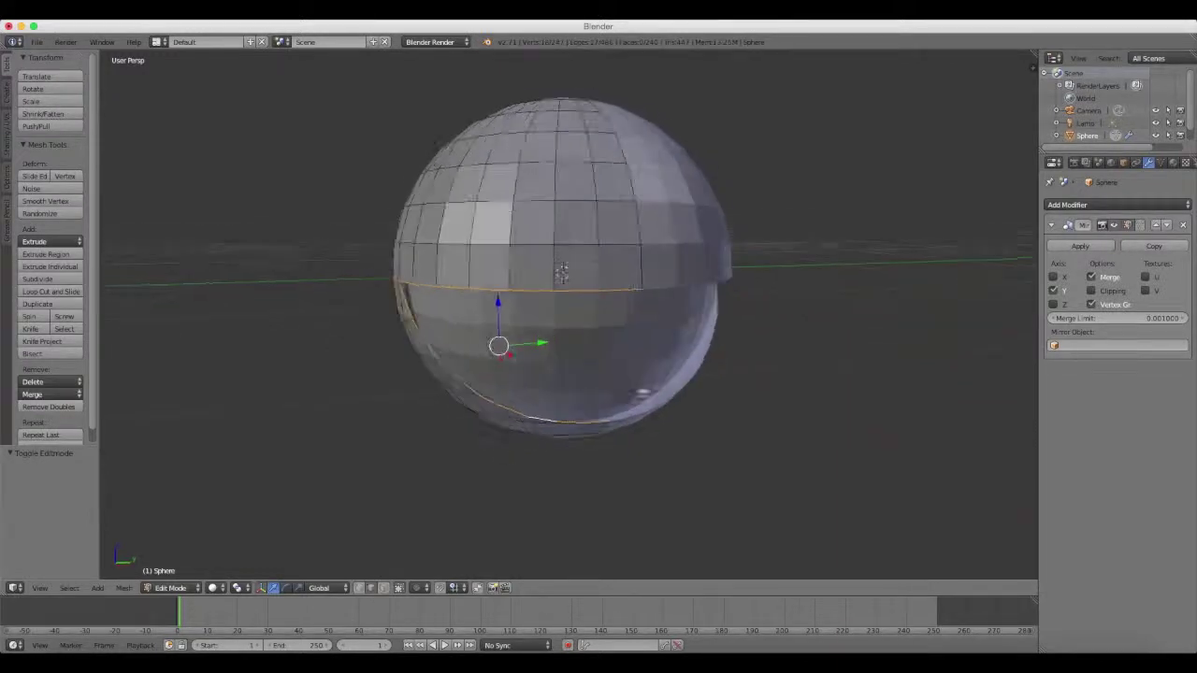
key(e)
right_click(670, 376)
key(s)
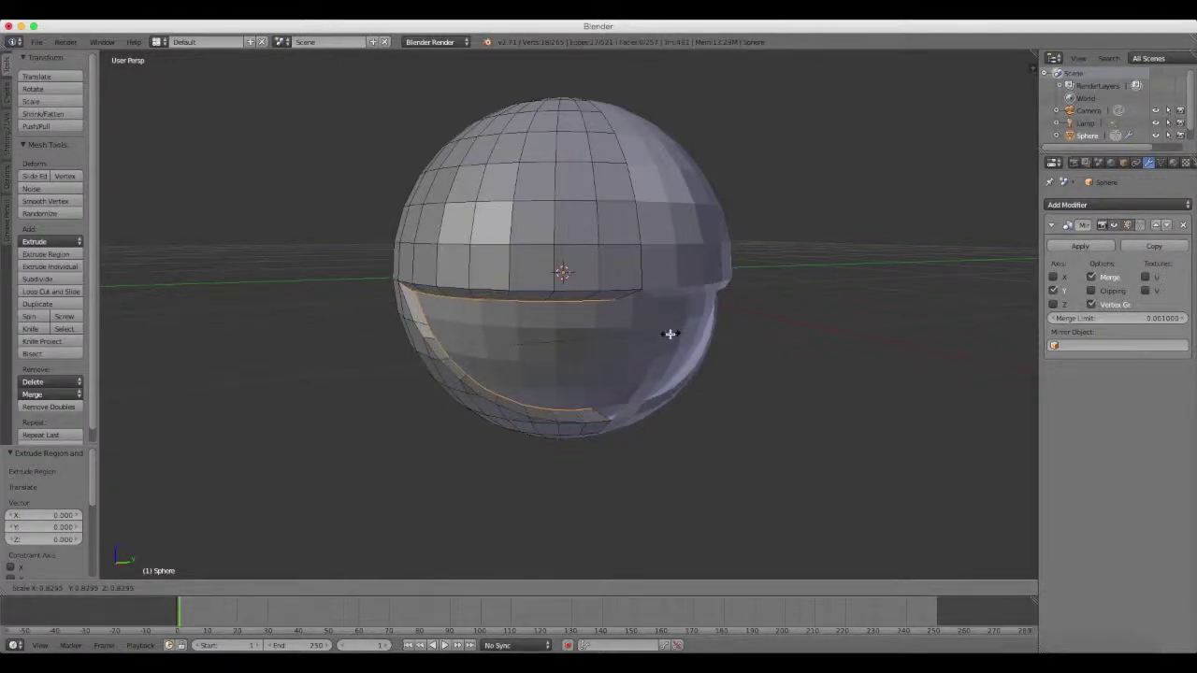
click(665, 335)
Nudge the extruded edges along X and shrink them slightly
middle_drag(664, 335, 779, 320)
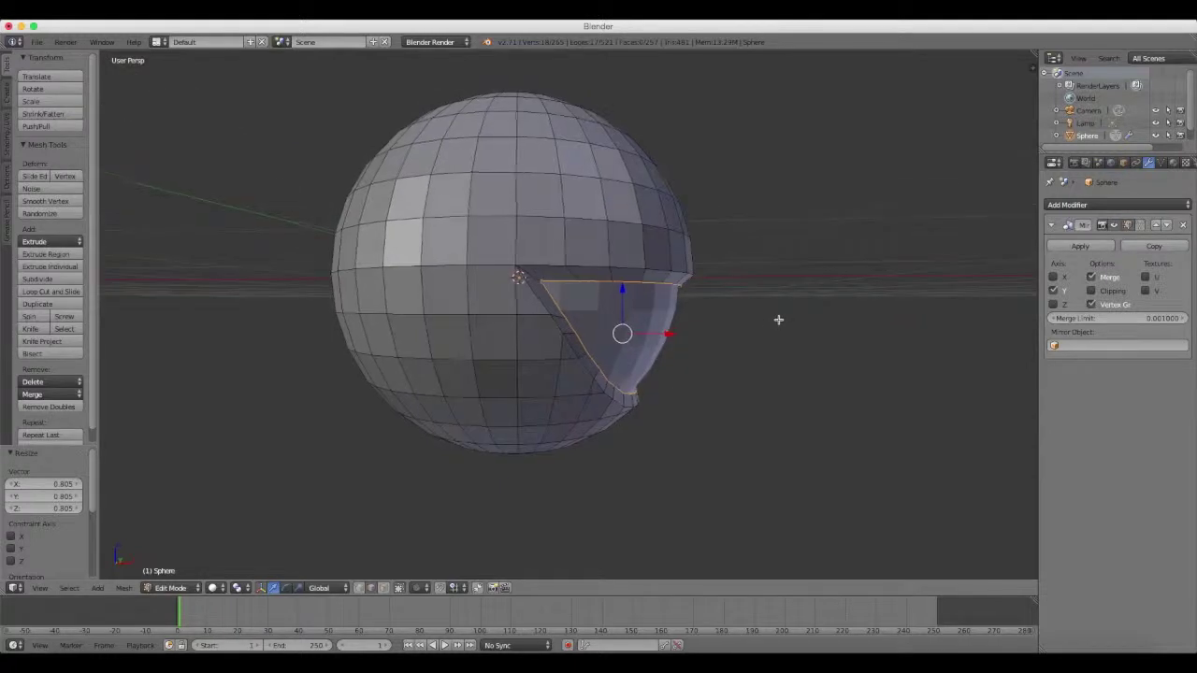
drag(668, 333, 662, 335)
middle_drag(672, 334, 624, 336)
key(e)
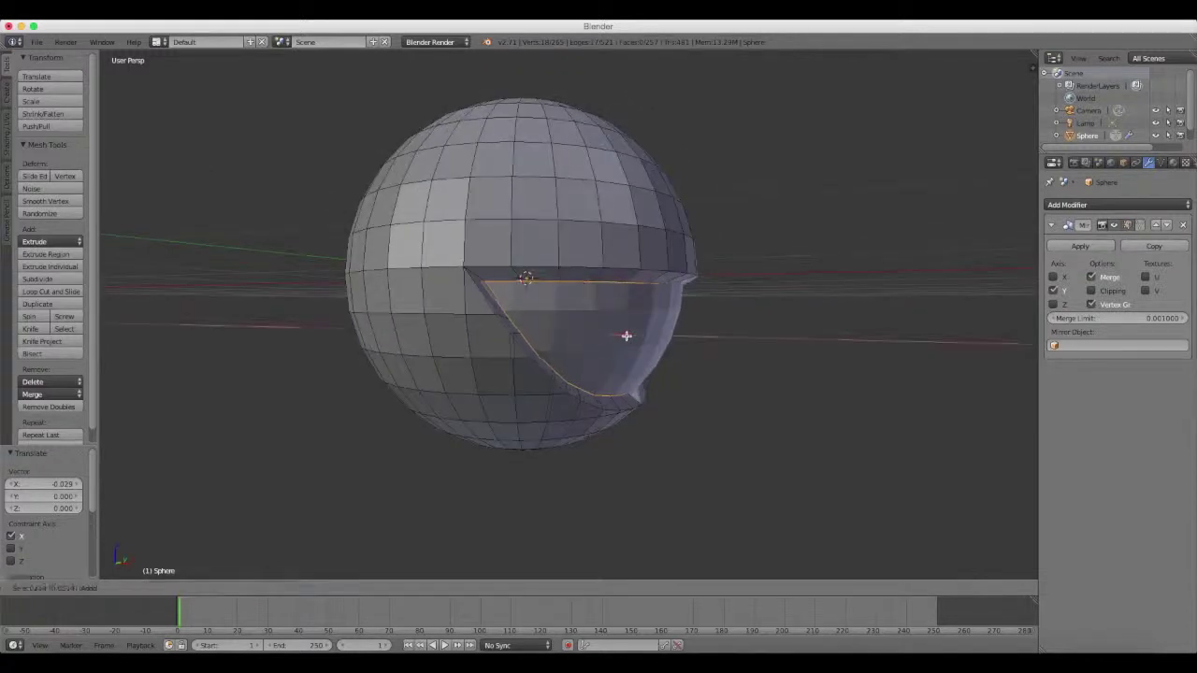
key(x)
key(x)
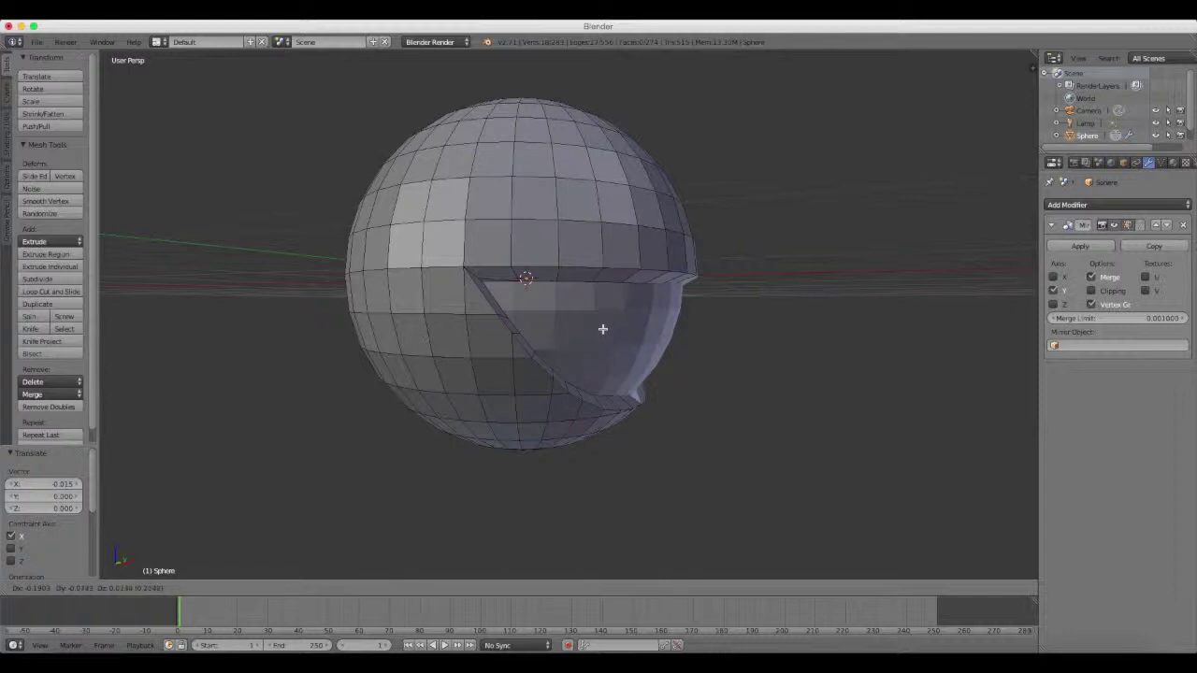
key(Escape)
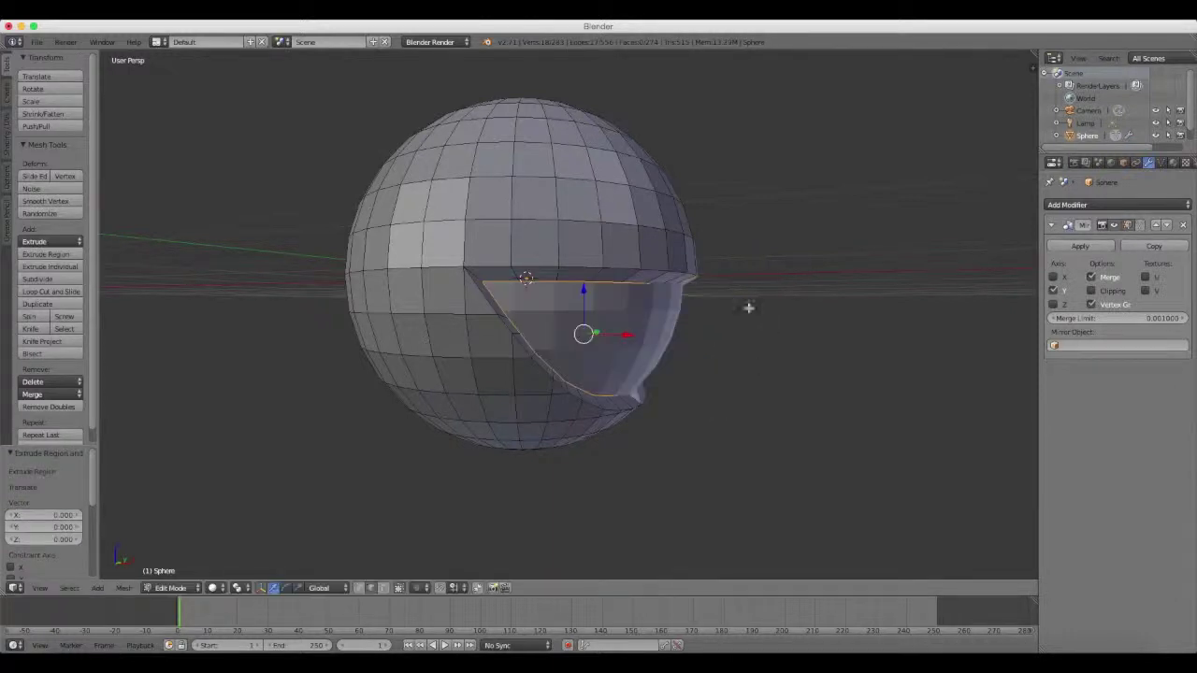
key(s)
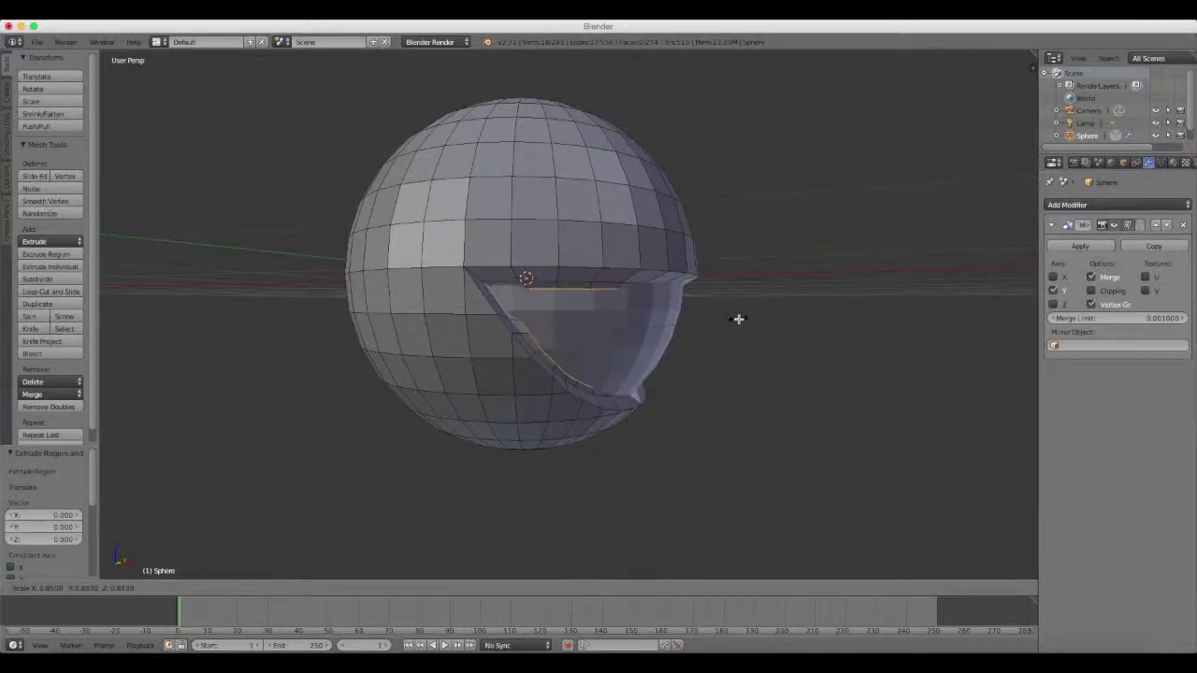
click(736, 320)
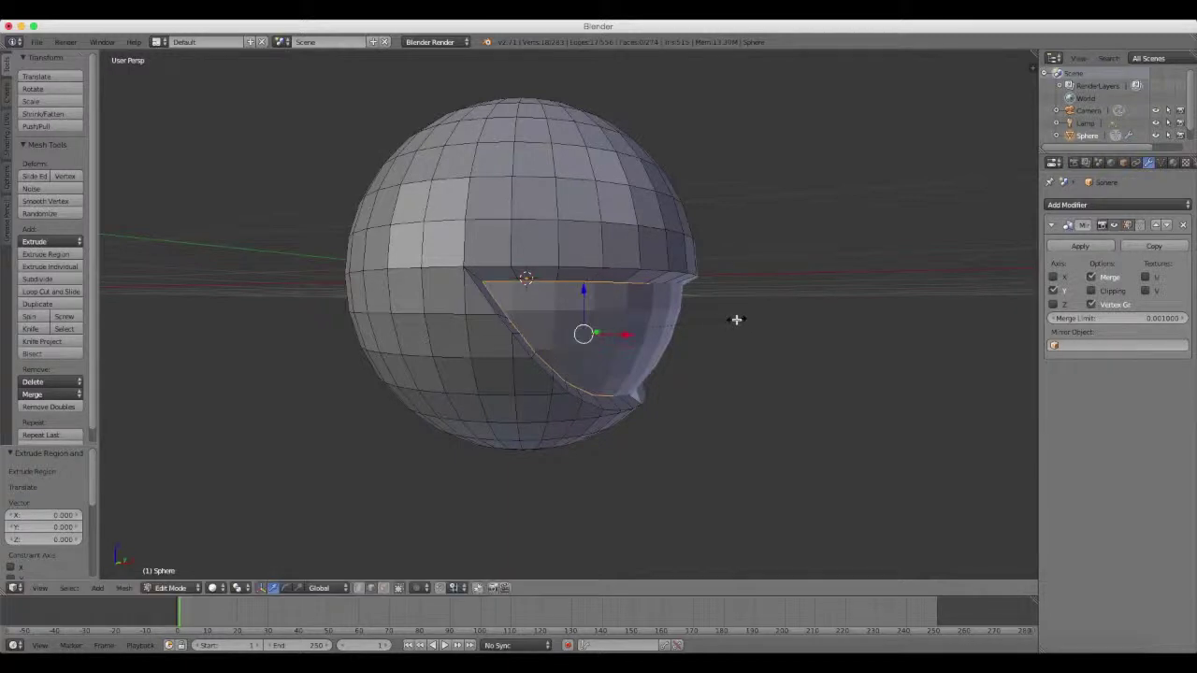
middle_drag(735, 320, 707, 326)
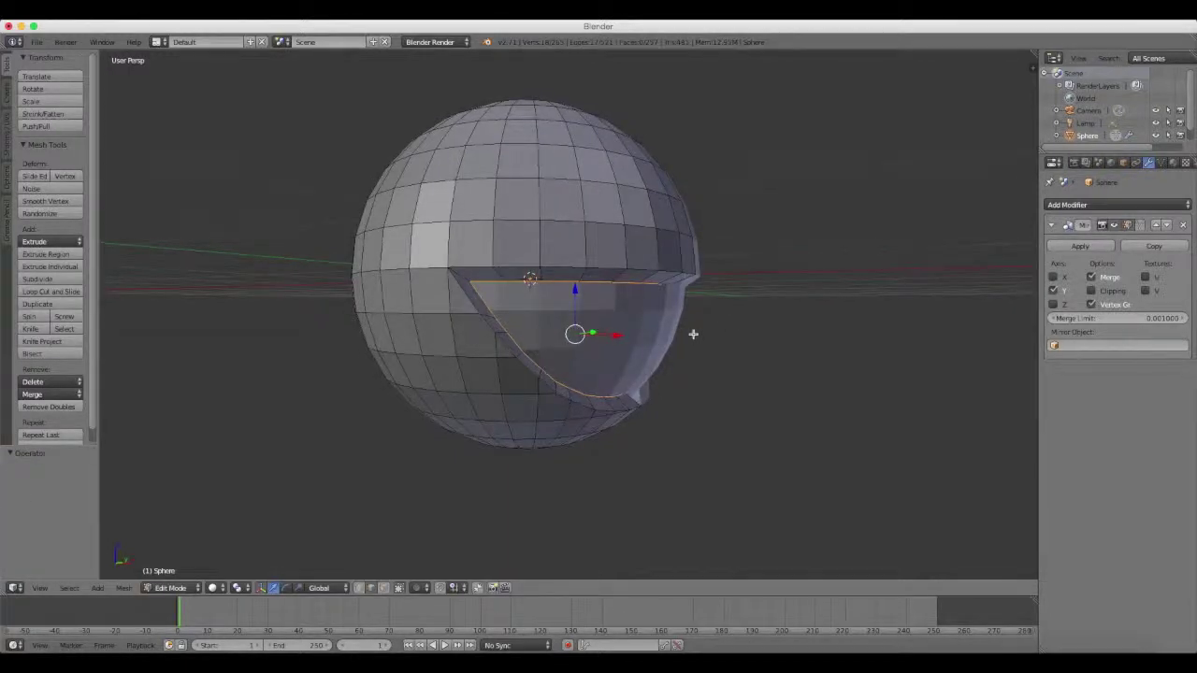
Scale the selected faces to 0.926 and shift them along X and Y
key(s)
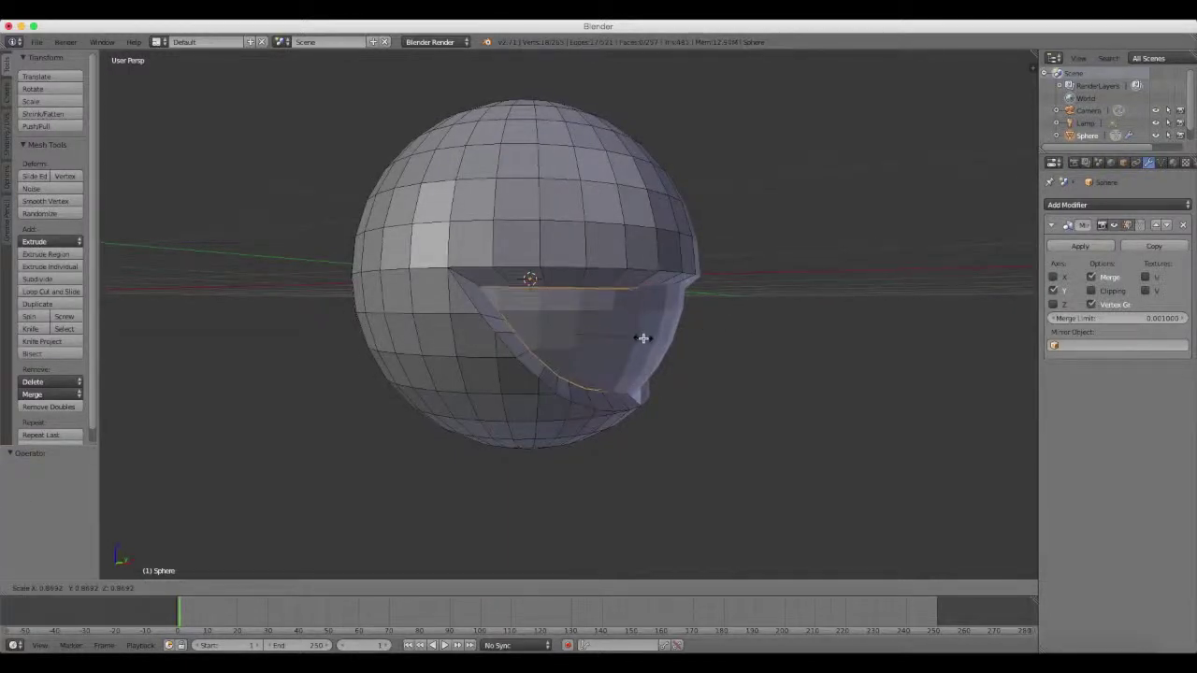
click(645, 338)
drag(622, 337, 613, 337)
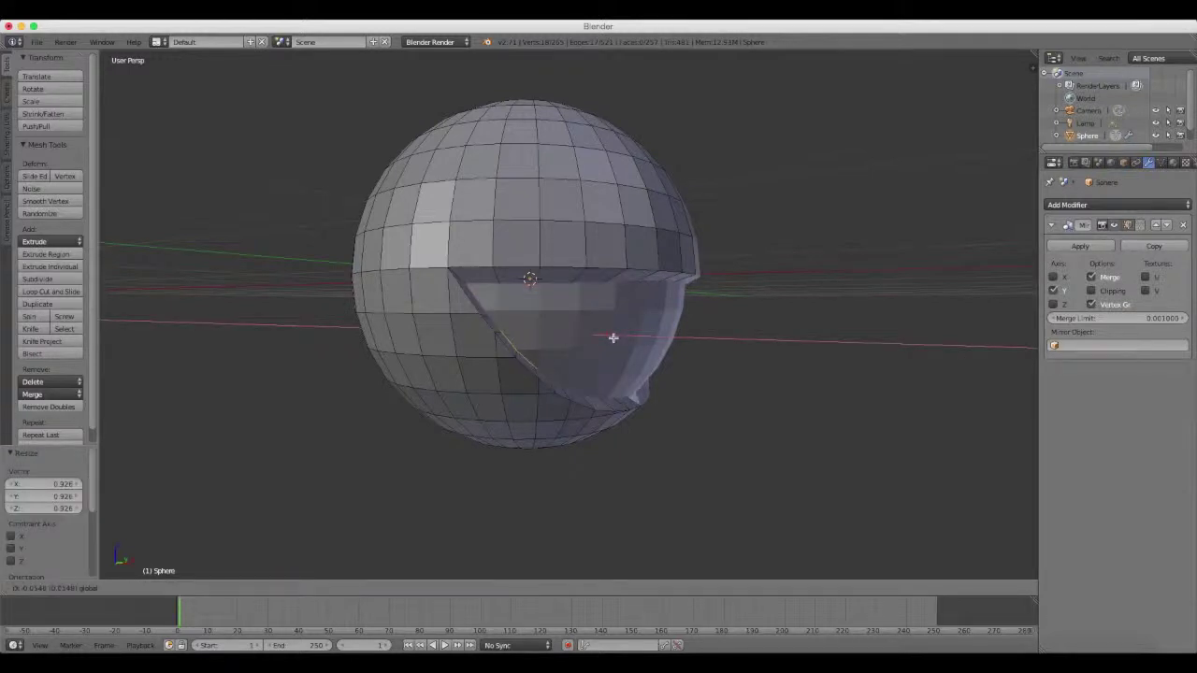
middle_drag(614, 337, 519, 344)
drag(525, 336, 588, 356)
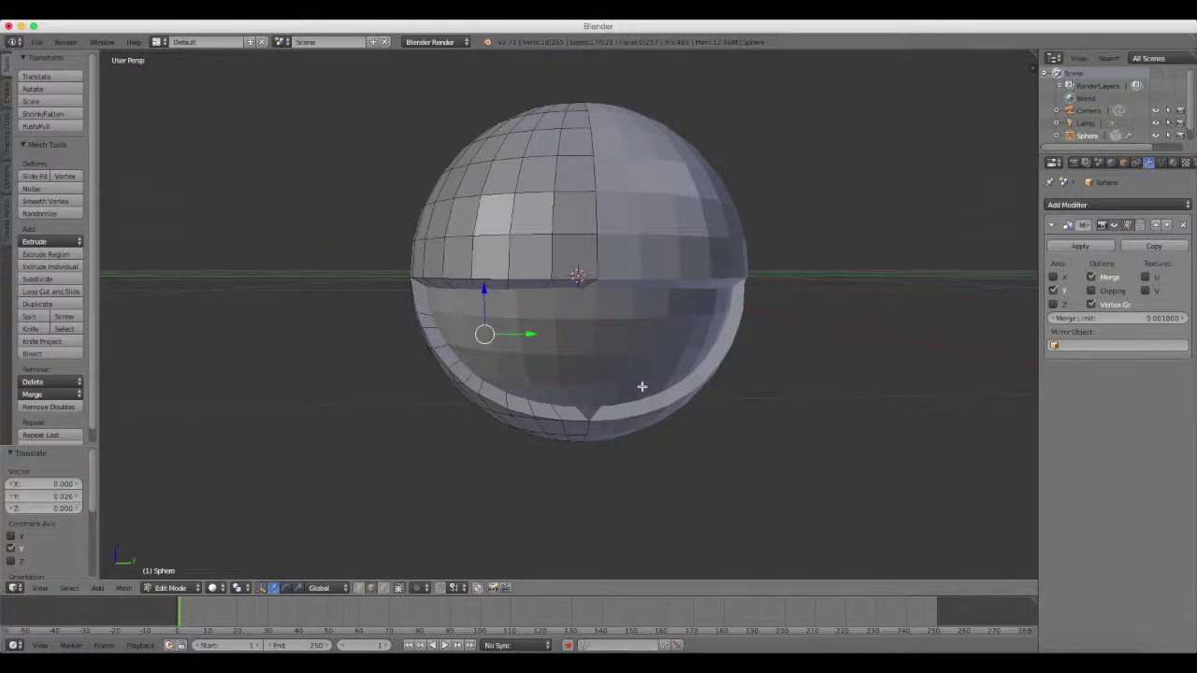
scroll(641, 386, up, 2)
scroll(614, 347, up, 3)
scroll(676, 374, up, 3)
scroll(860, 387, up, 3)
Push the inner shell's vertices 0.117 along Y, inspect the opening, then switch to Object Mode
mouse_move(888, 403)
middle_down()
mouse_move(747, 365)
mouse_move(737, 420)
mouse_move(725, 353)
mouse_move(735, 232)
middle_up()
drag(722, 220, 666, 224)
scroll(433, 224, down, 5)
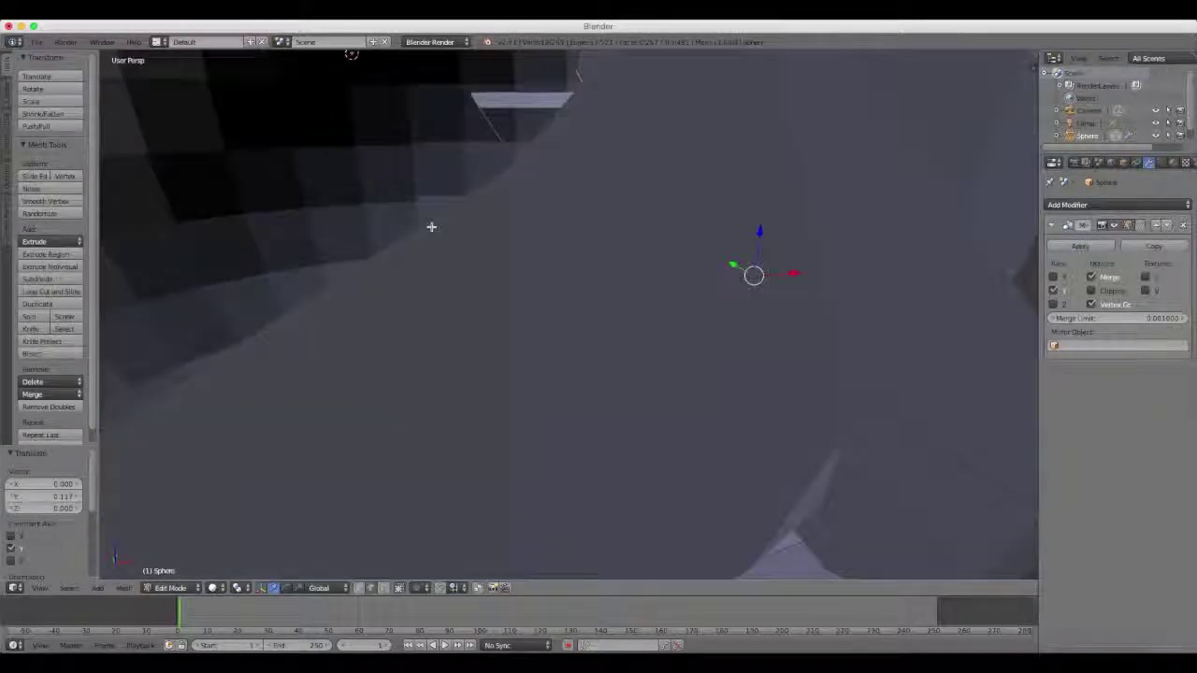
scroll(436, 245, down, 4)
scroll(599, 245, down, 2)
mouse_move(600, 246)
middle_down()
mouse_move(553, 221)
mouse_move(427, 195)
mouse_move(440, 227)
mouse_move(530, 245)
mouse_move(623, 208)
mouse_move(716, 267)
mouse_move(720, 225)
mouse_move(676, 336)
mouse_move(748, 210)
mouse_move(731, 274)
mouse_move(678, 259)
mouse_move(633, 331)
mouse_move(650, 272)
mouse_move(612, 365)
middle_up()
scroll(716, 267, up, 2)
scroll(716, 281, up, 5)
scroll(712, 275, up, 1)
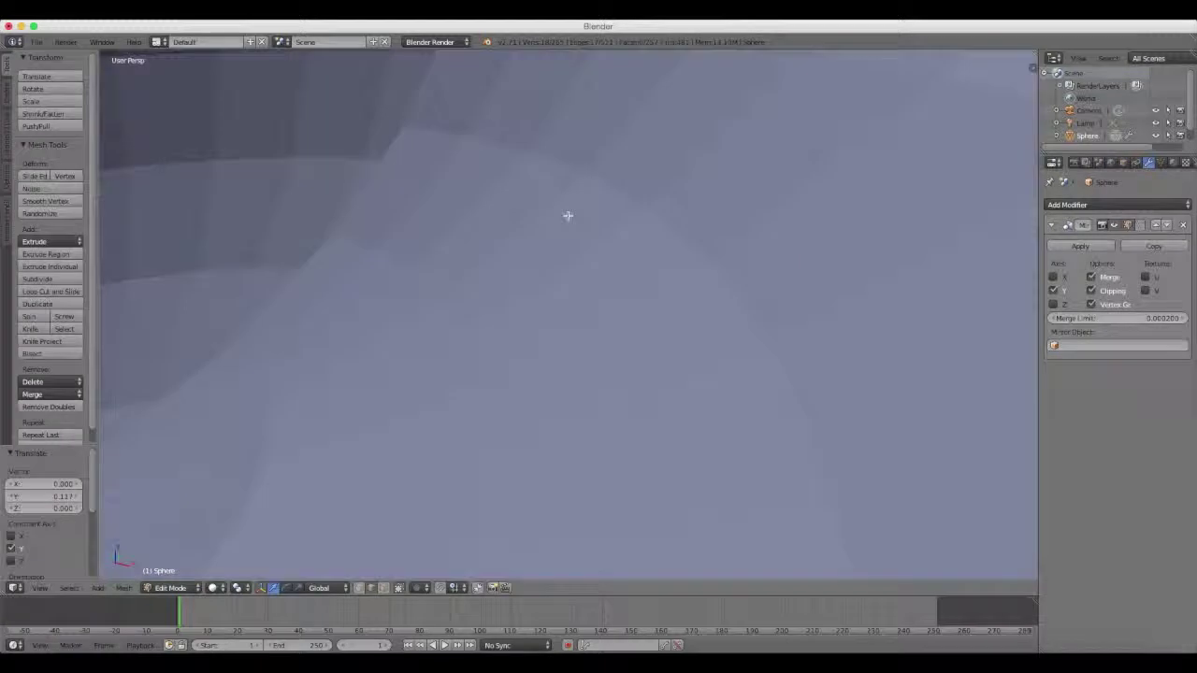
middle_drag(567, 214, 700, 187)
key(Tab)
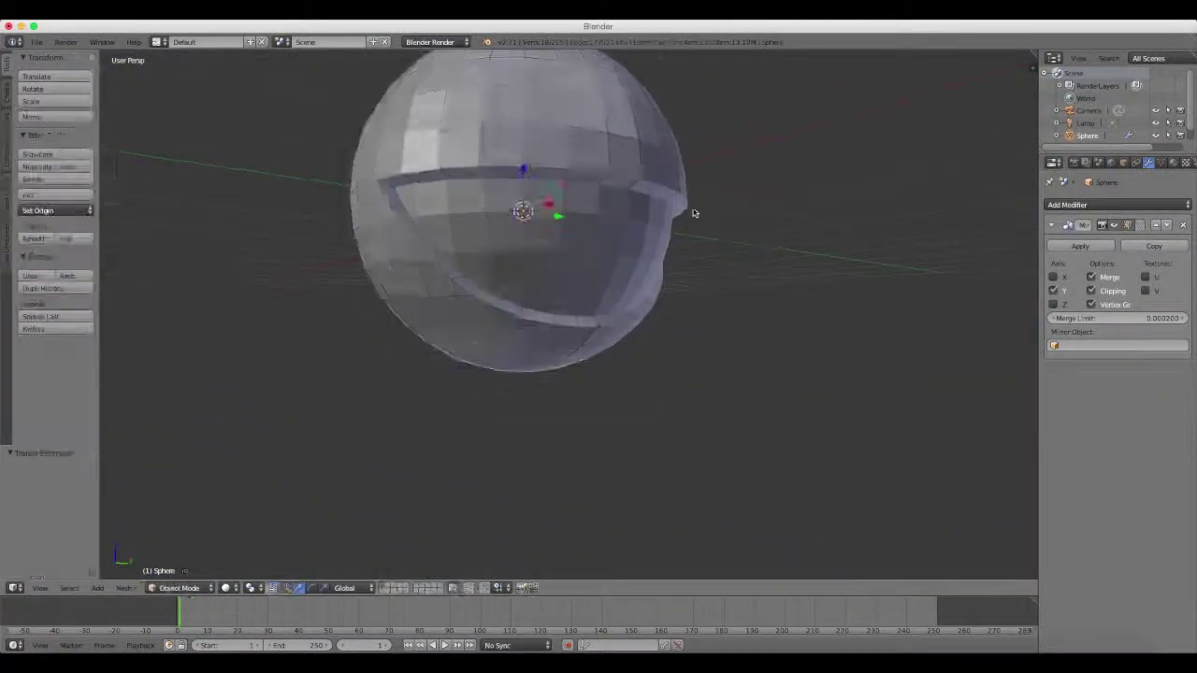
Apply the Mirror modifier so the mirrored half becomes real geometry
scroll(667, 227, down, 2)
scroll(671, 226, down, 3)
scroll(677, 253, up, 2)
scroll(679, 262, up, 3)
mouse_move(678, 262)
middle_down()
mouse_move(601, 222)
mouse_move(572, 222)
mouse_move(716, 243)
mouse_move(772, 236)
mouse_move(614, 238)
mouse_move(686, 248)
middle_up()
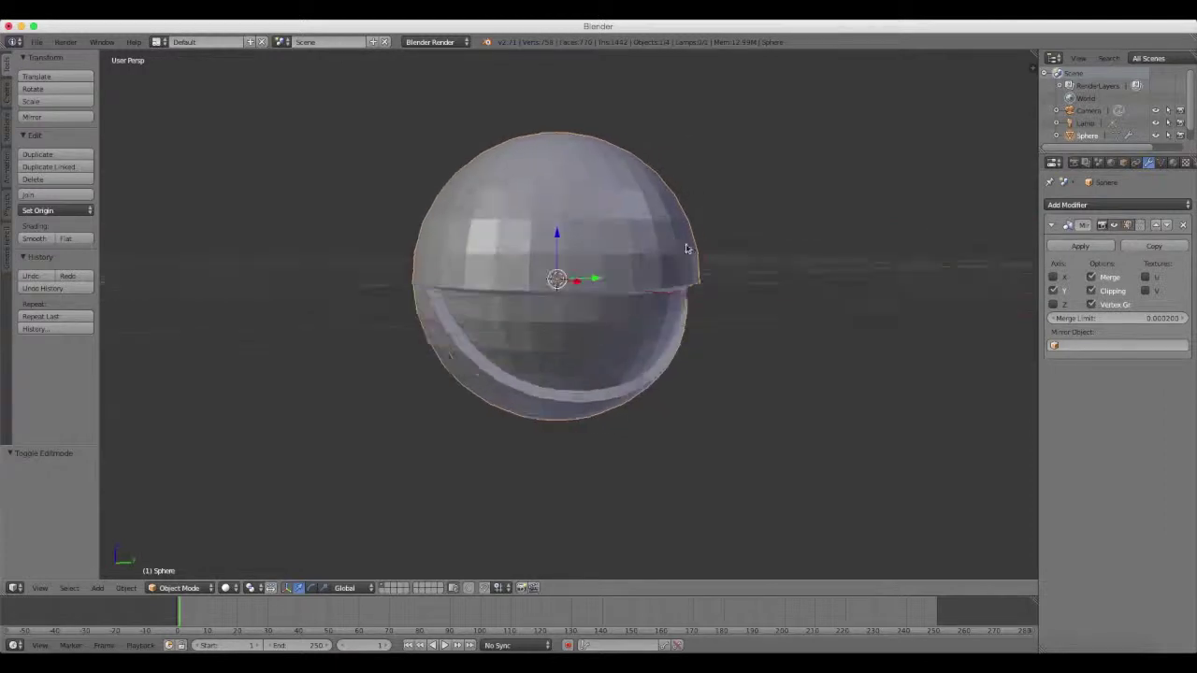
scroll(686, 247, up, 1)
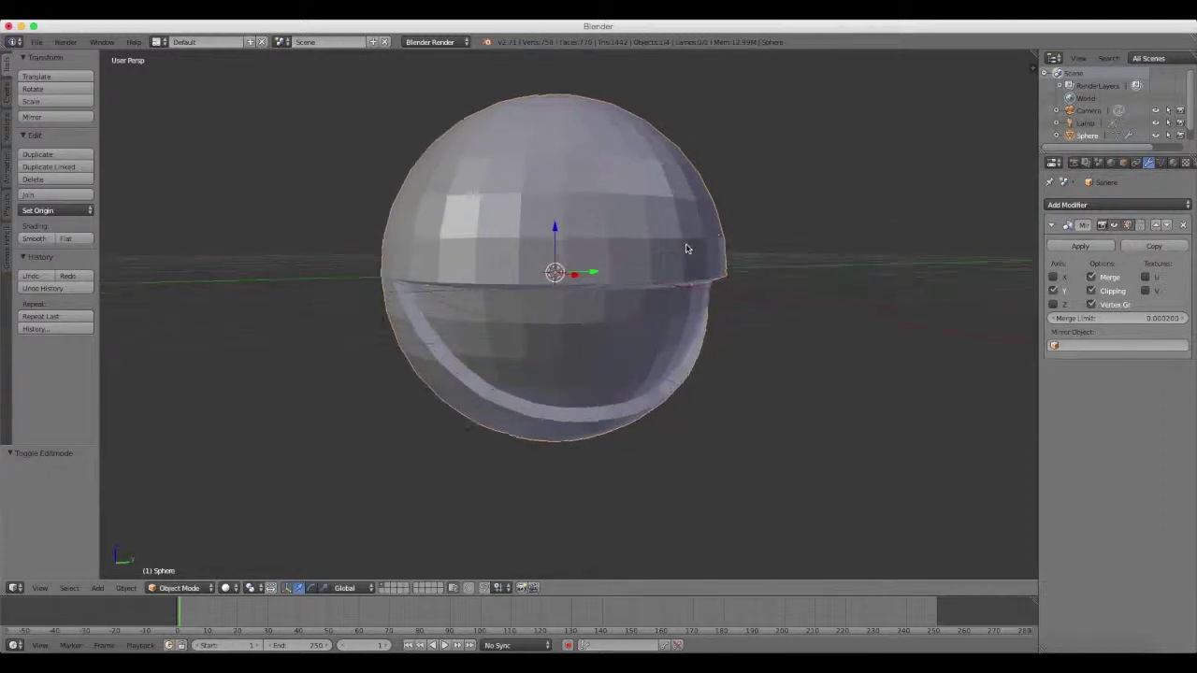
click(1068, 249)
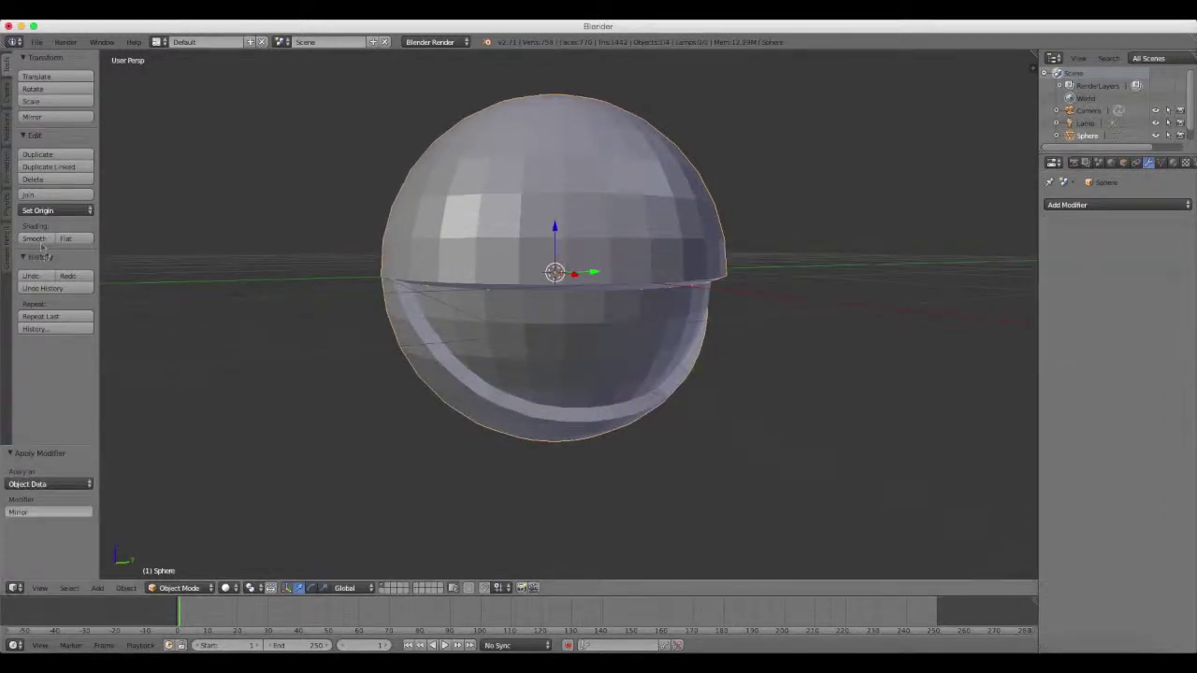
Shade the sphere smooth, then add and apply an Edge Split modifier
click(34, 238)
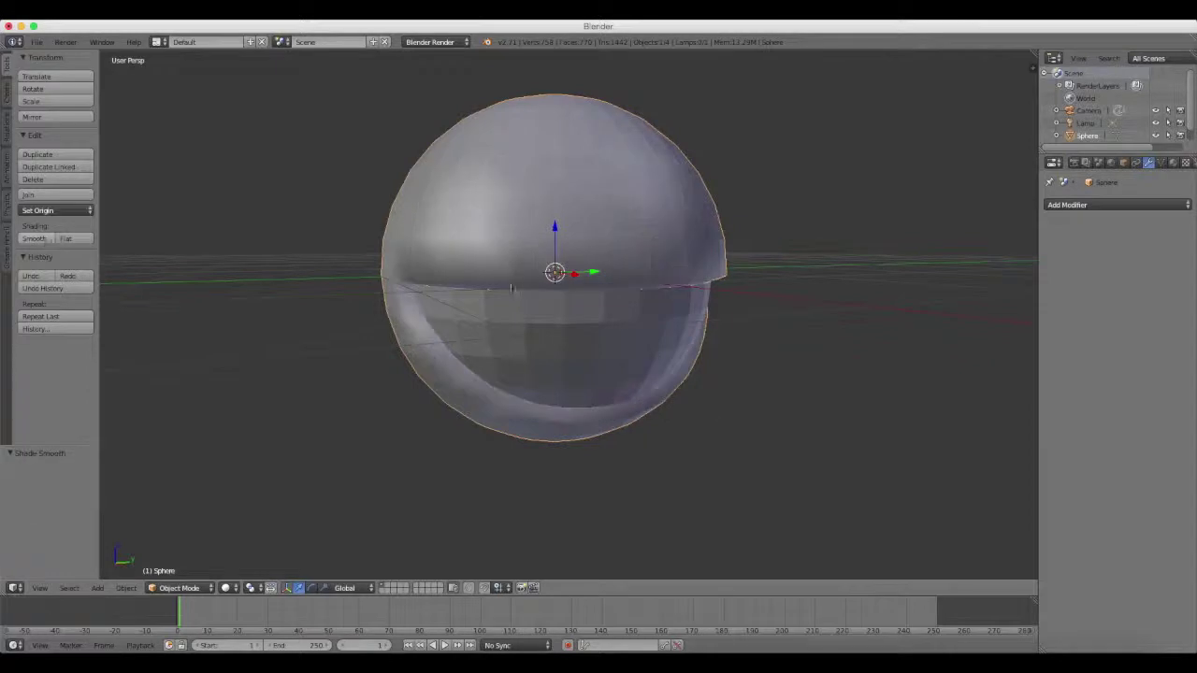
click(1106, 209)
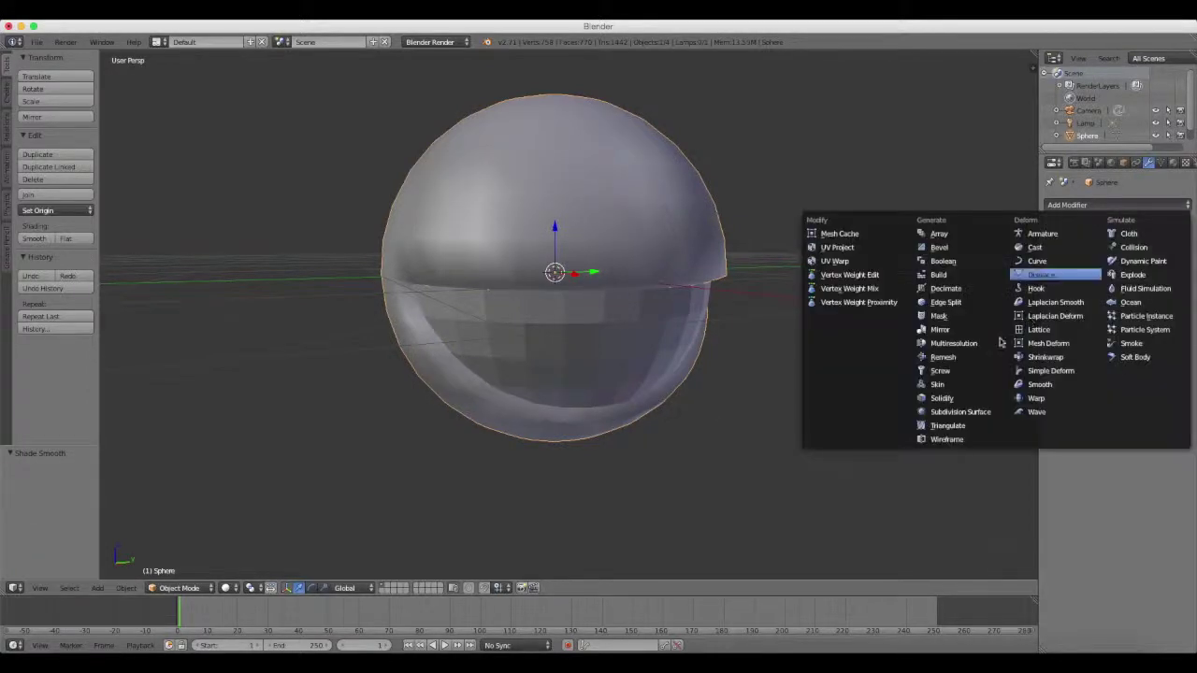
click(950, 306)
mouse_move(848, 302)
middle_down()
mouse_move(796, 265)
mouse_move(773, 270)
middle_up()
click(1080, 246)
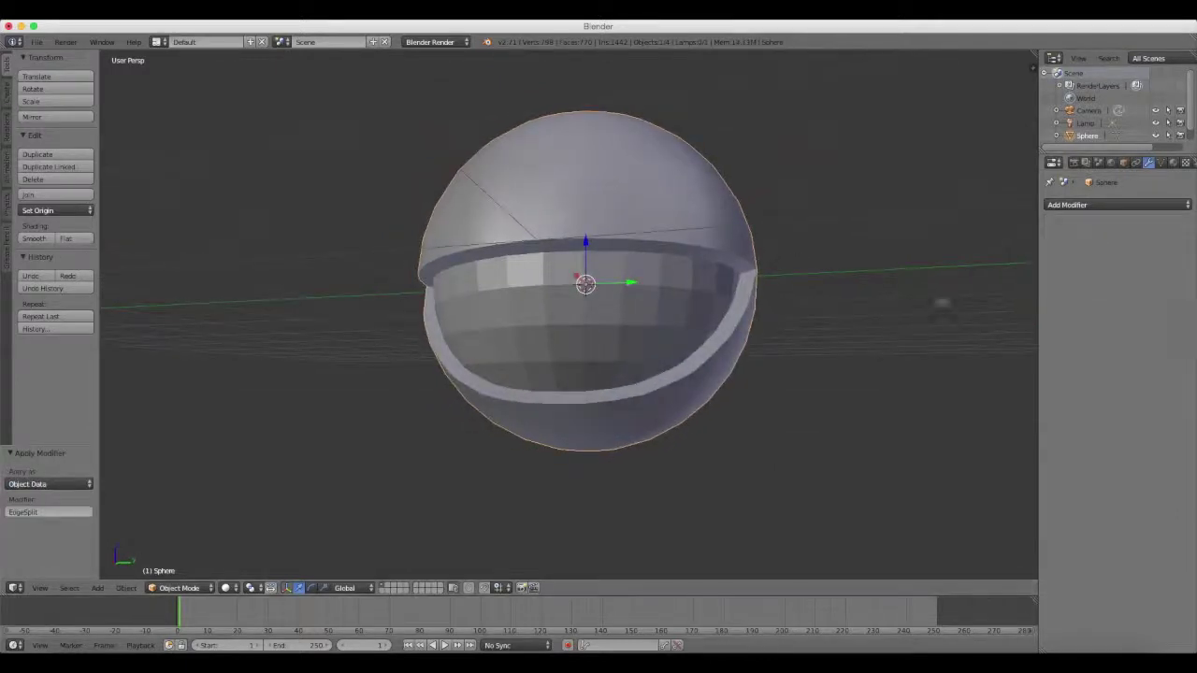
Enter Edit Mode and zoom in on the seam inside the sphere
key(Tab)
middle_drag(940, 301, 742, 390)
scroll(868, 443, up, 2)
mouse_move(868, 443)
middle_down()
mouse_move(758, 401)
mouse_move(806, 324)
mouse_move(757, 397)
mouse_move(791, 85)
mouse_move(726, 515)
mouse_move(742, 483)
mouse_move(679, 326)
mouse_move(664, 341)
middle_up()
scroll(758, 401, up, 5)
scroll(755, 402, up, 2)
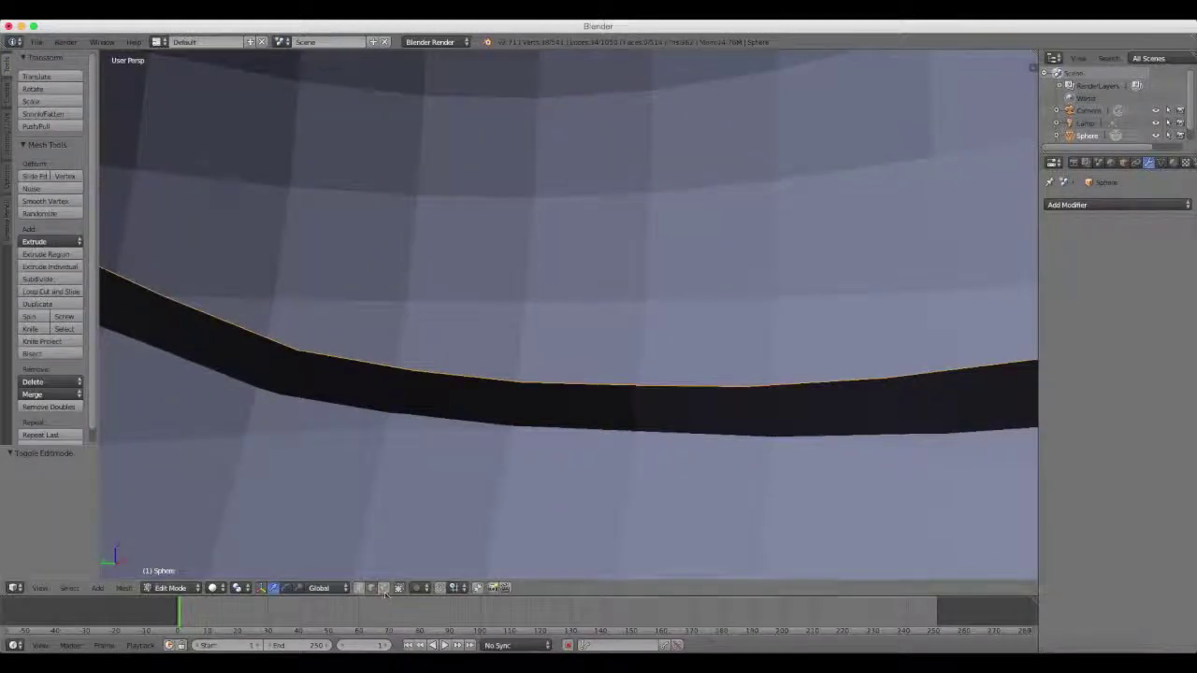
Select a vertex on the dark band's top edge and set snapping to Vertex
middle_drag(610, 455, 619, 382)
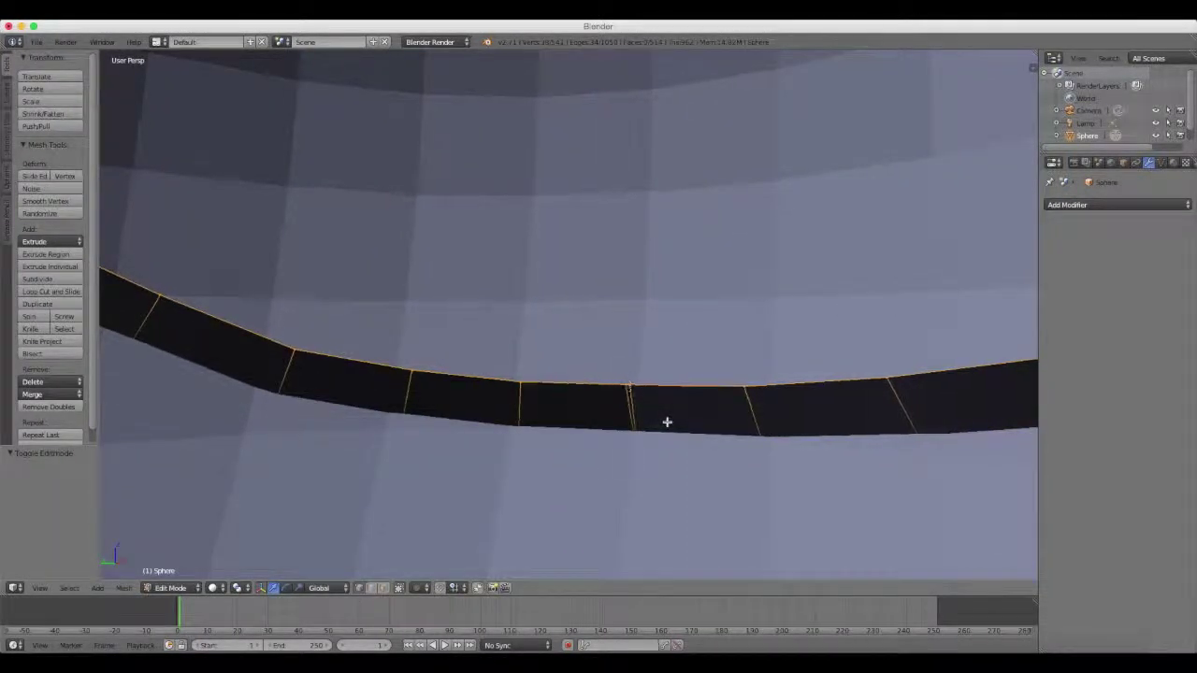
scroll(665, 430, up, 3)
scroll(554, 312, down, 3)
right_click(547, 292)
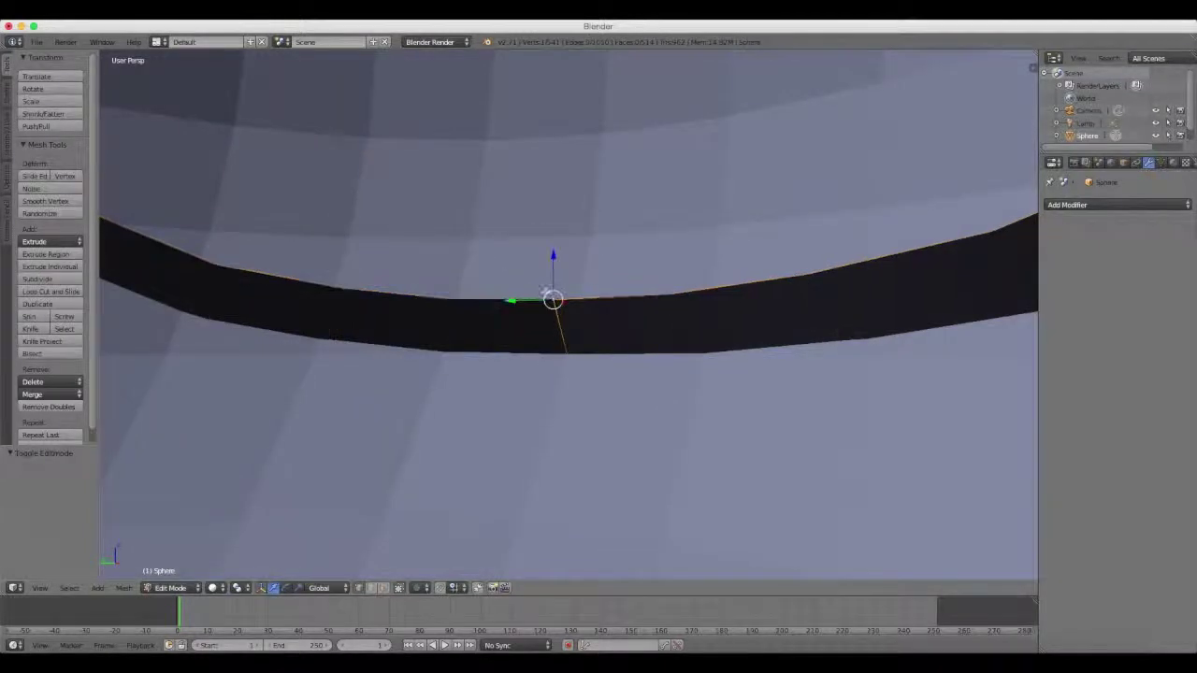
scroll(578, 297, up, 2)
scroll(577, 298, up, 1)
scroll(578, 297, up, 2)
scroll(578, 297, down, 3)
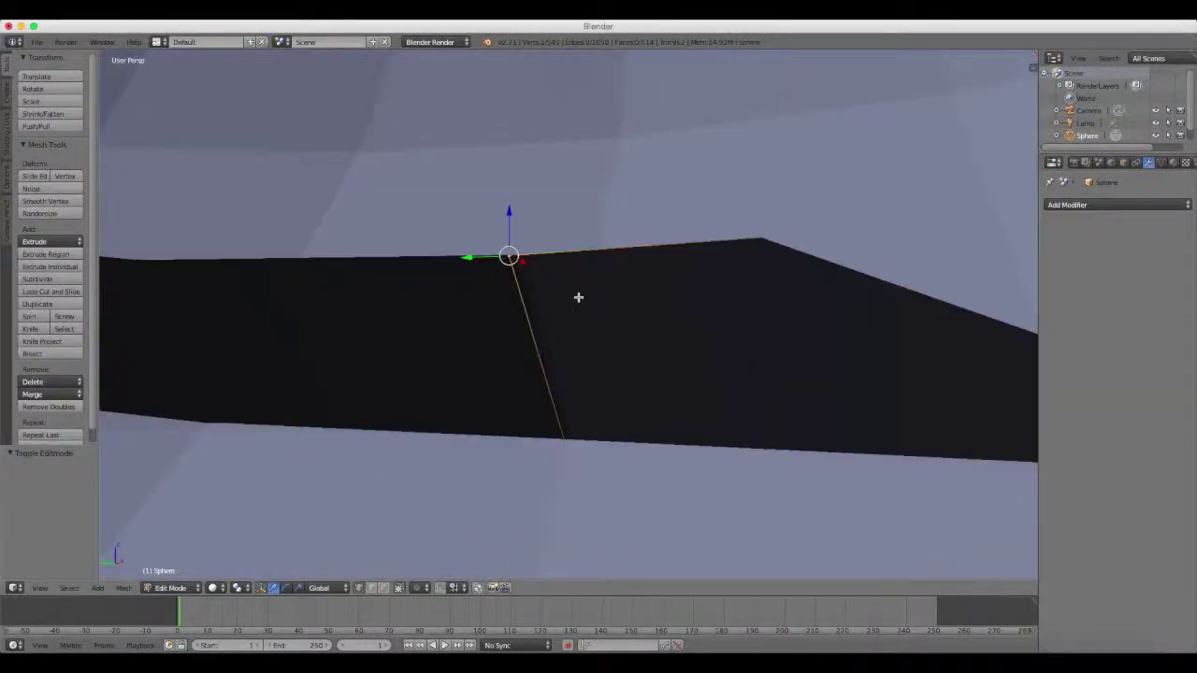
scroll(577, 297, down, 1)
click(454, 588)
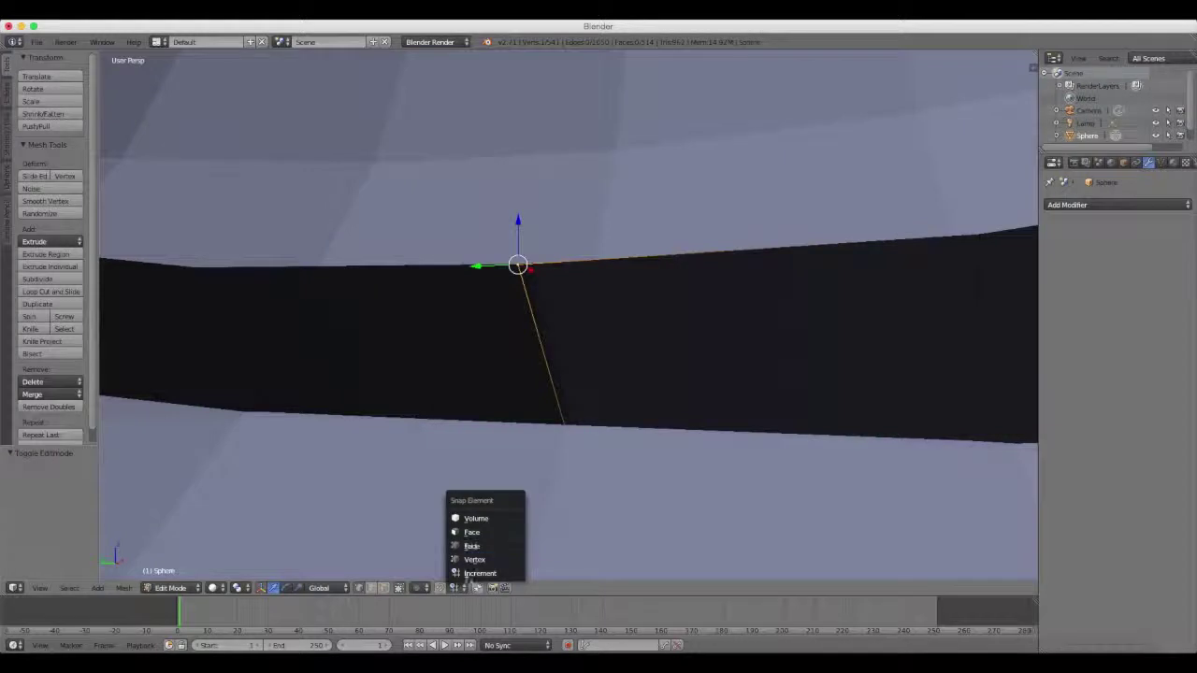
click(472, 559)
Move the vertex twice, snapping it onto the adjacent rim vertex
key(g)
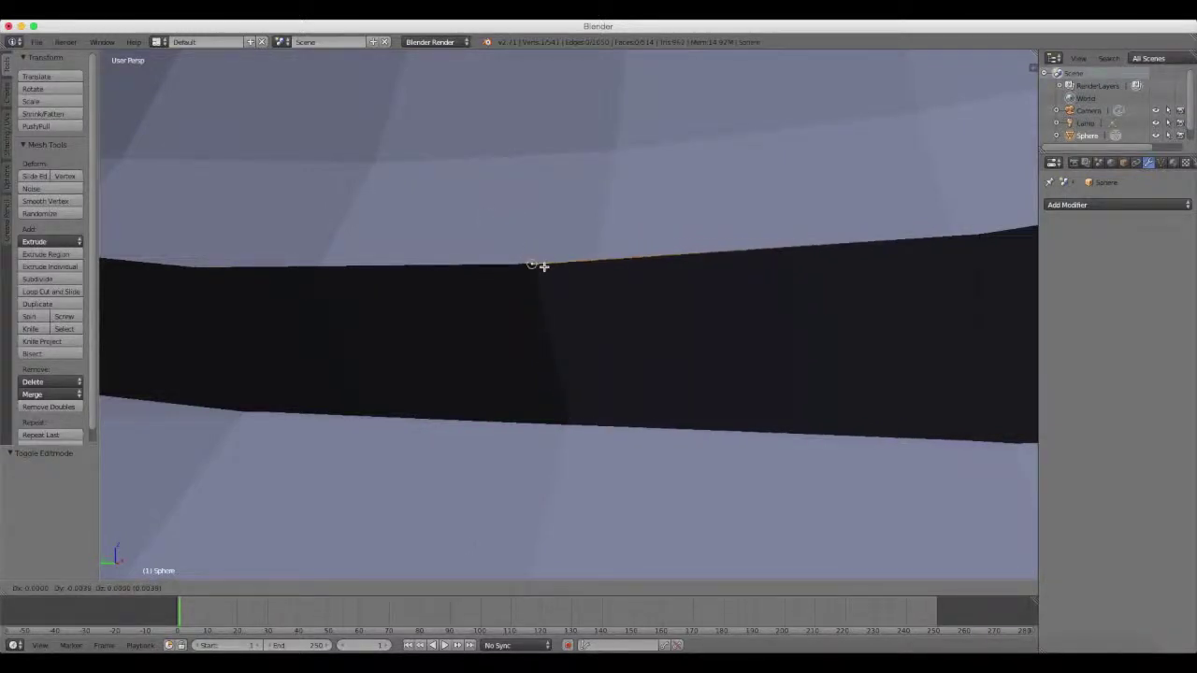
click(543, 266)
middle_drag(607, 288, 666, 322)
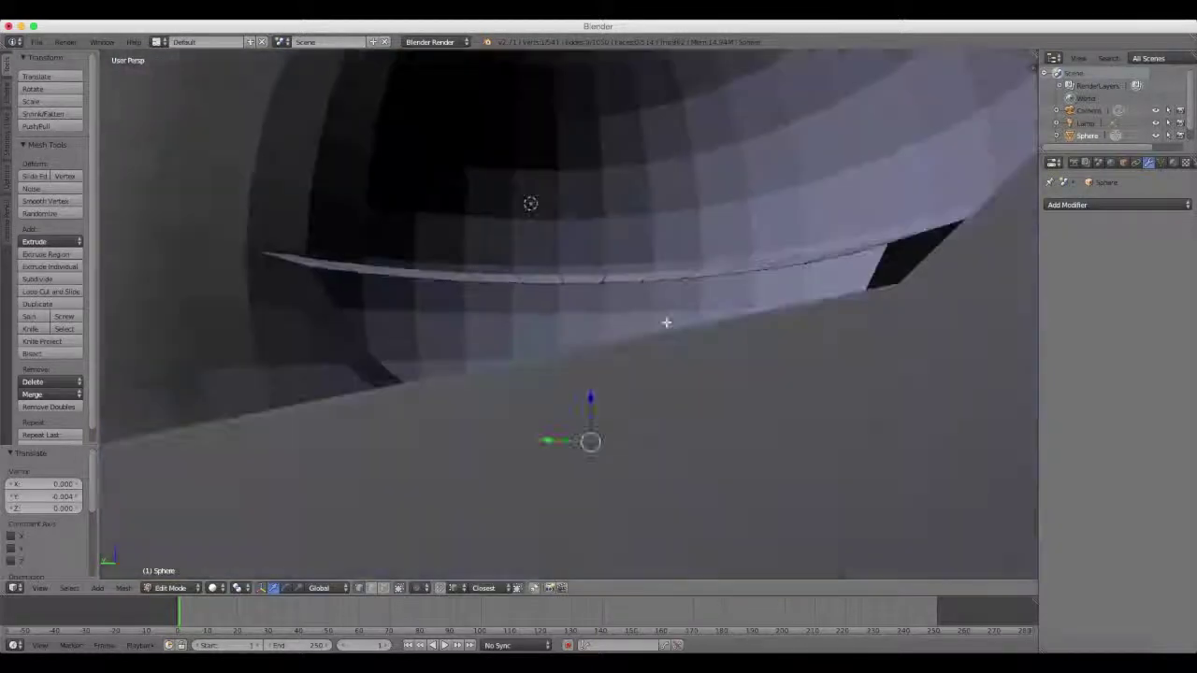
scroll(666, 323, up, 3)
scroll(668, 328, up, 3)
scroll(692, 308, up, 2)
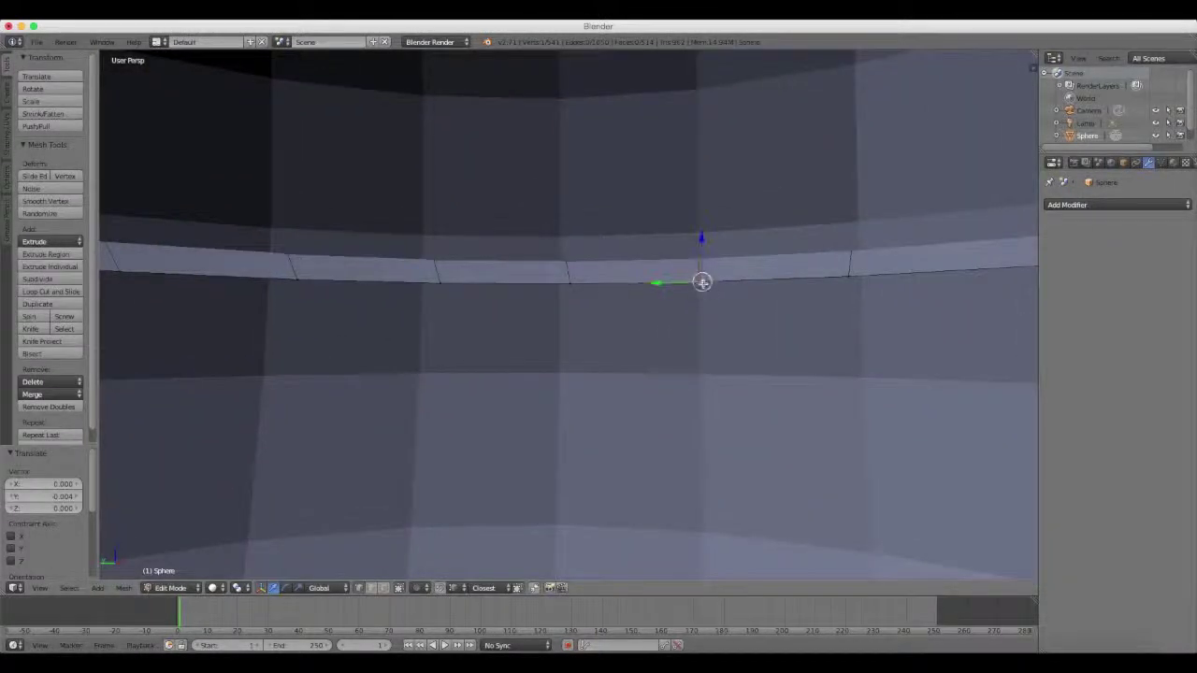
key(g)
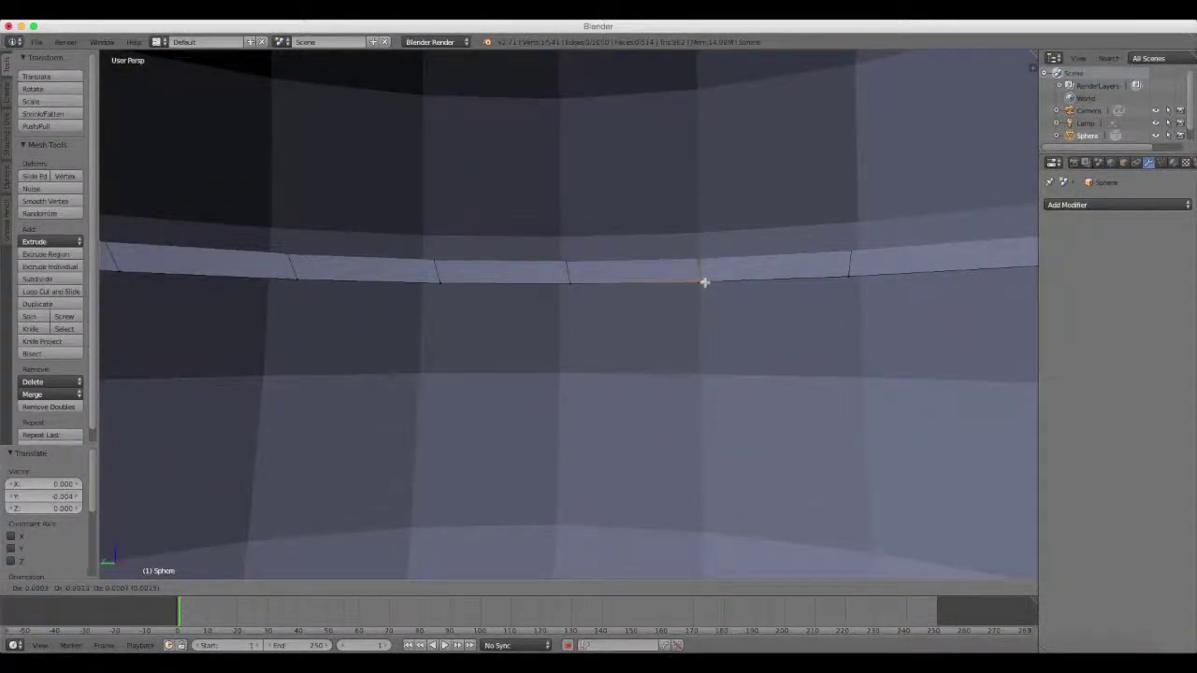
click(704, 281)
scroll(705, 283, down, 3)
scroll(775, 284, down, 5)
mouse_move(847, 283)
middle_down()
mouse_move(618, 302)
mouse_move(710, 272)
middle_up()
Select all and Remove Doubles, merging 42 vertices, then return to Object Mode
key(Tab)
key(Tab)
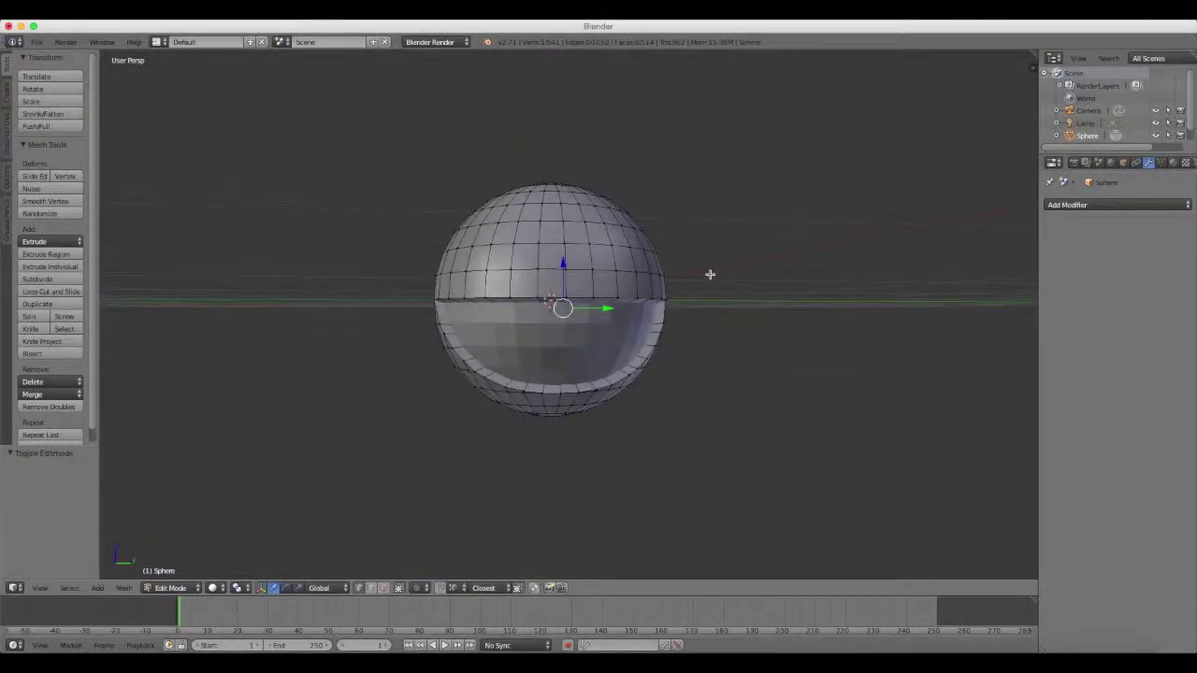
key(a)
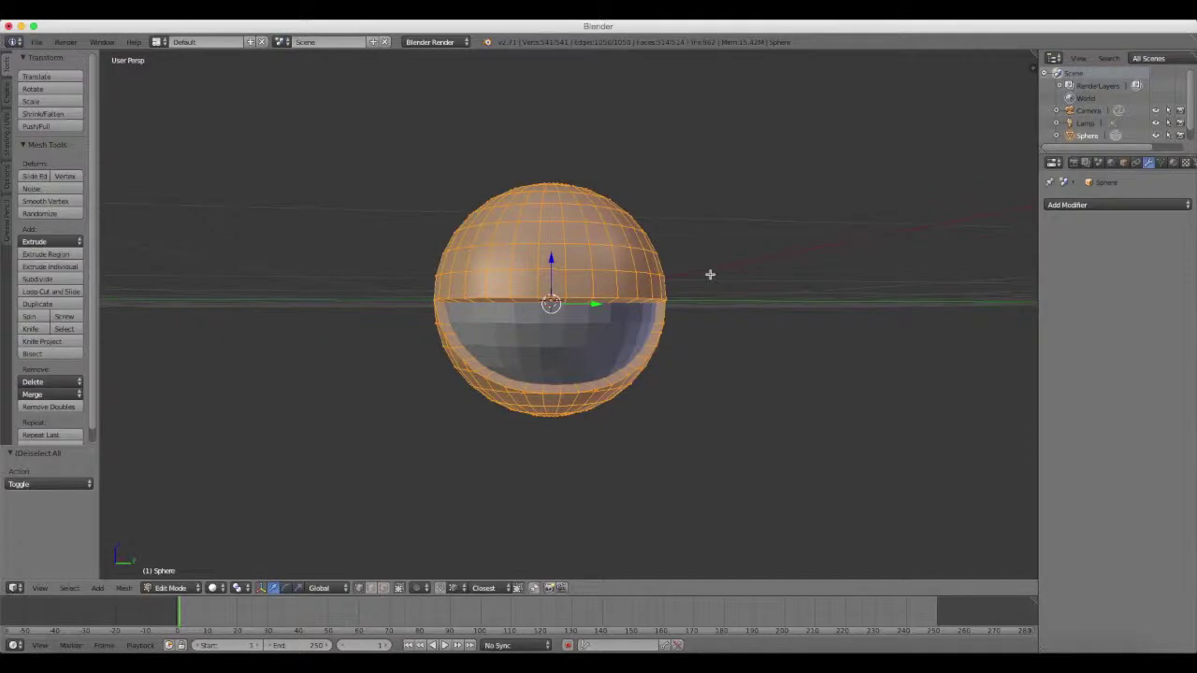
key(w)
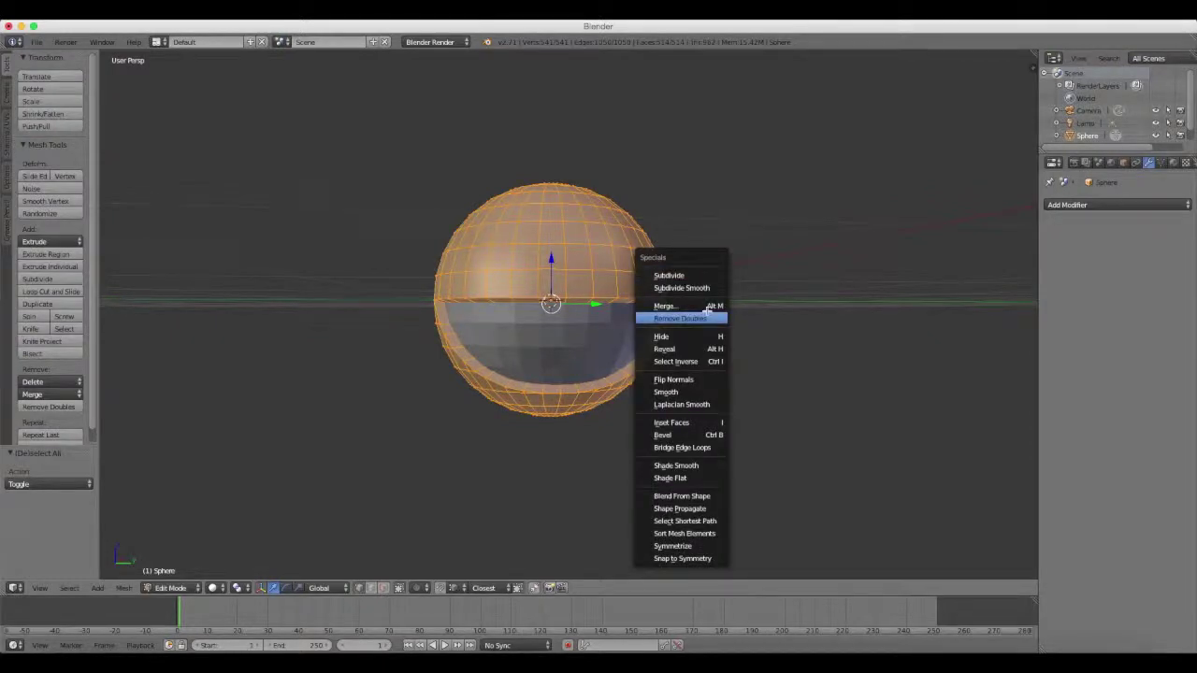
click(681, 322)
middle_drag(682, 324, 695, 334)
key(Tab)
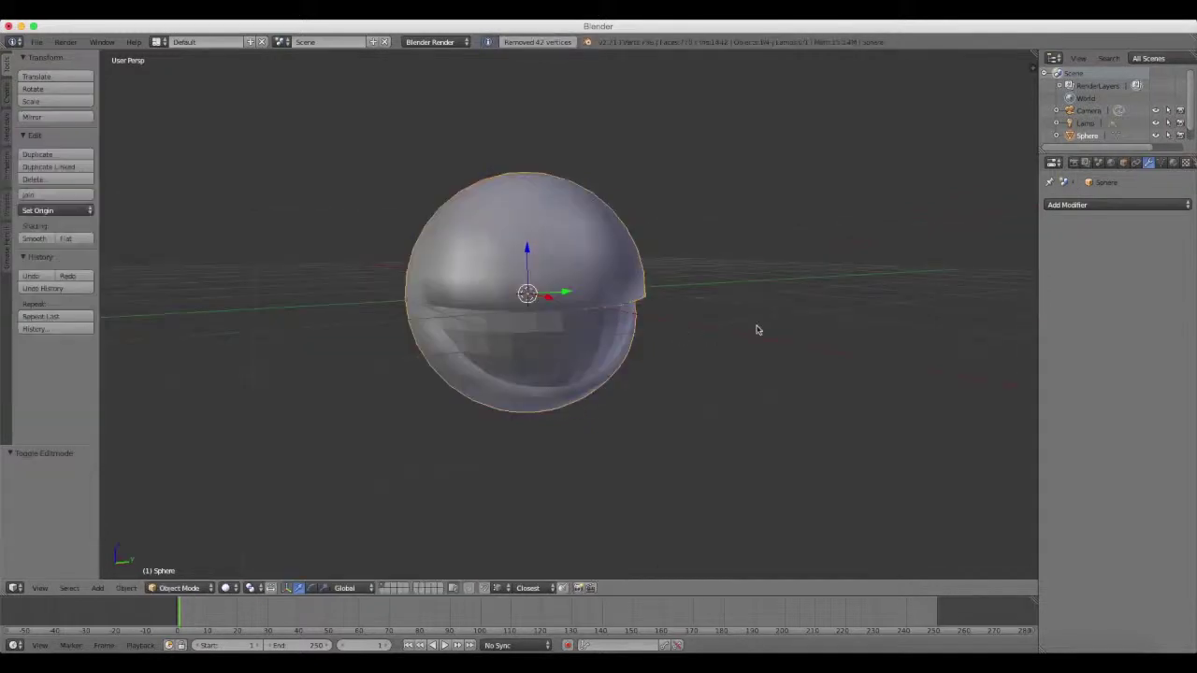
click(1051, 205)
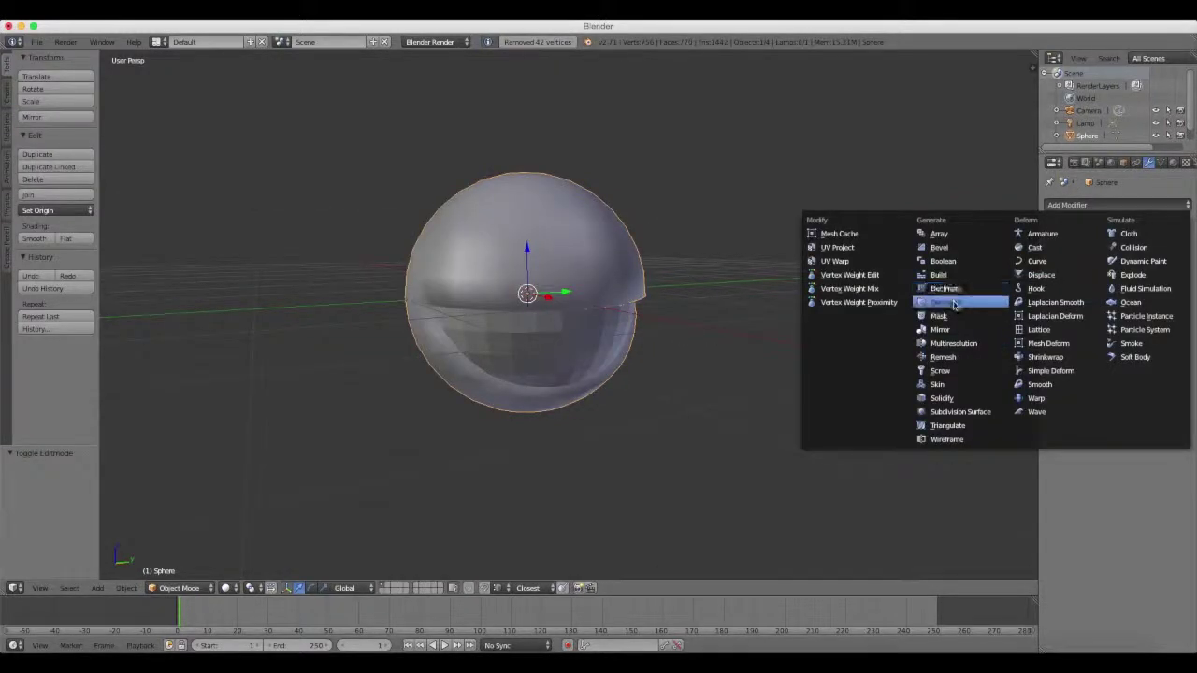
Apply an Edge Split modifier, then select Sphere.001 and shade it smooth
click(945, 302)
click(1066, 248)
right_click(571, 393)
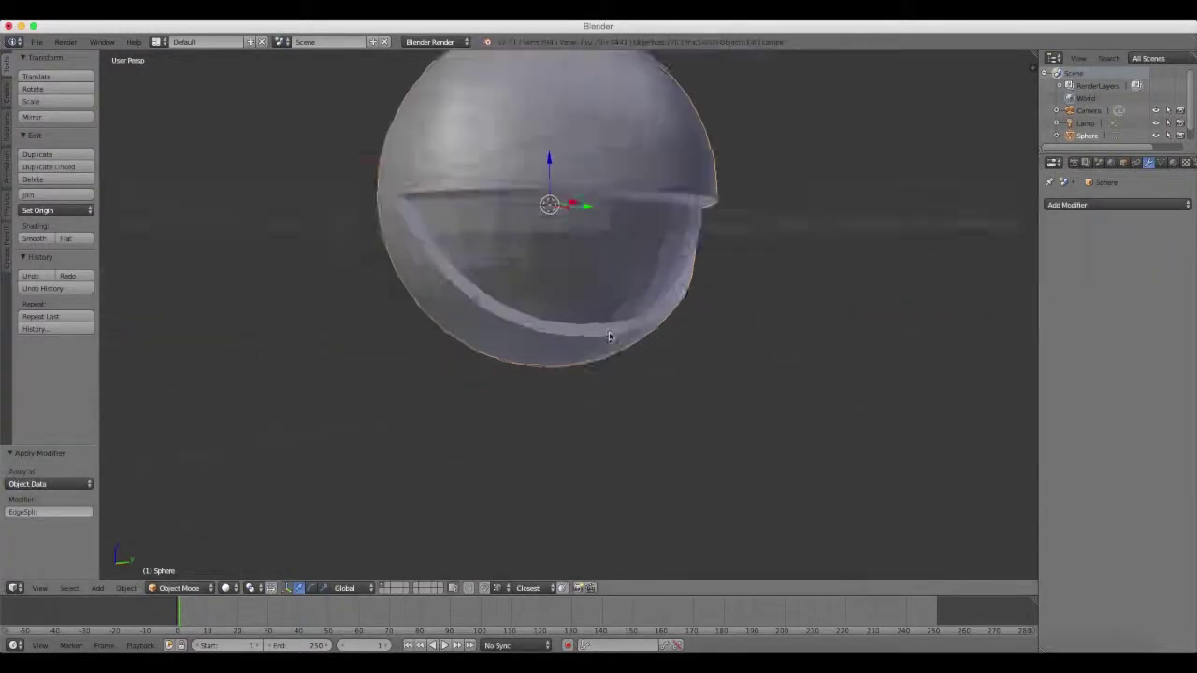
scroll(571, 394, up, 3)
scroll(598, 355, up, 2)
scroll(632, 273, down, 4)
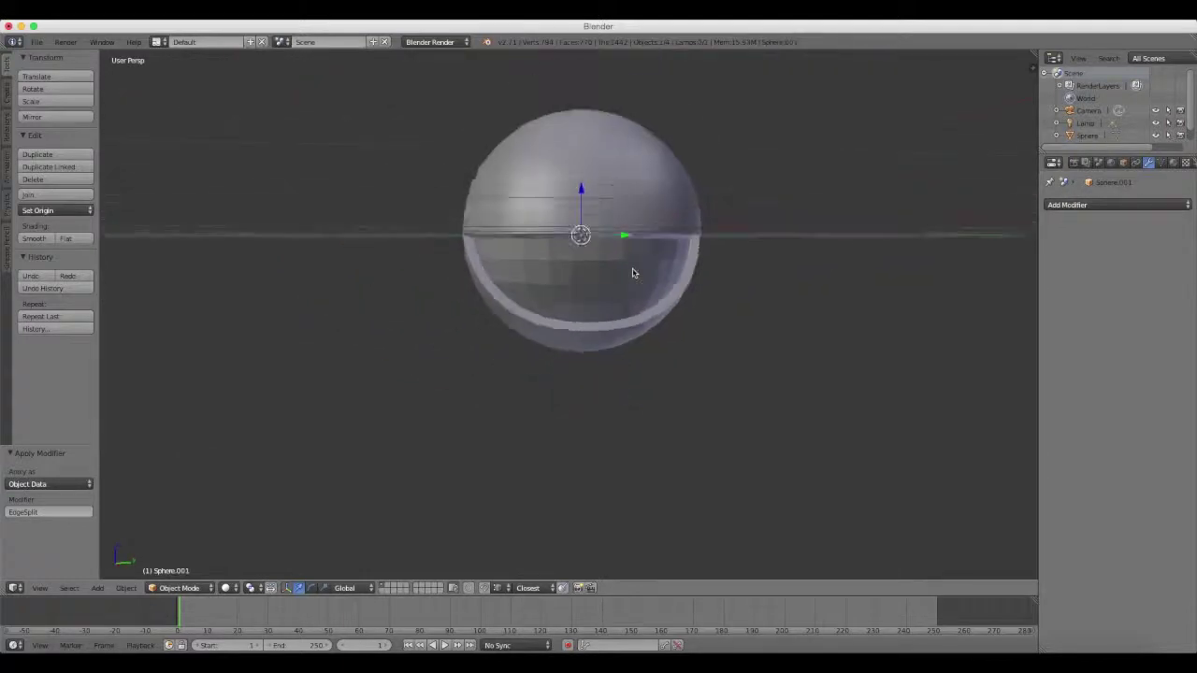
mouse_move(632, 273)
middle_down()
mouse_move(692, 262)
mouse_move(681, 278)
middle_up()
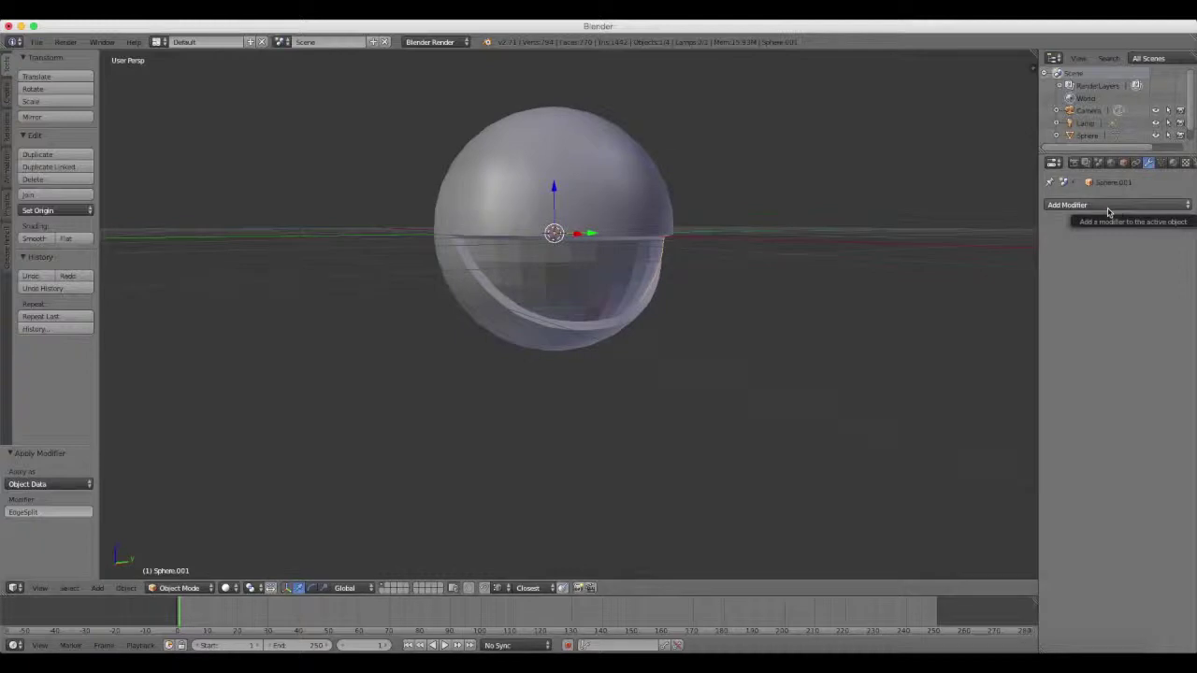
click(34, 238)
mouse_move(621, 278)
middle_down()
mouse_move(448, 243)
mouse_move(706, 278)
mouse_move(606, 278)
mouse_move(543, 255)
middle_up()
Inspect the bowl's gridded cut in Edit Mode, then return to Object Mode and bring up the Add menu
key(Tab)
scroll(701, 302, up, 4)
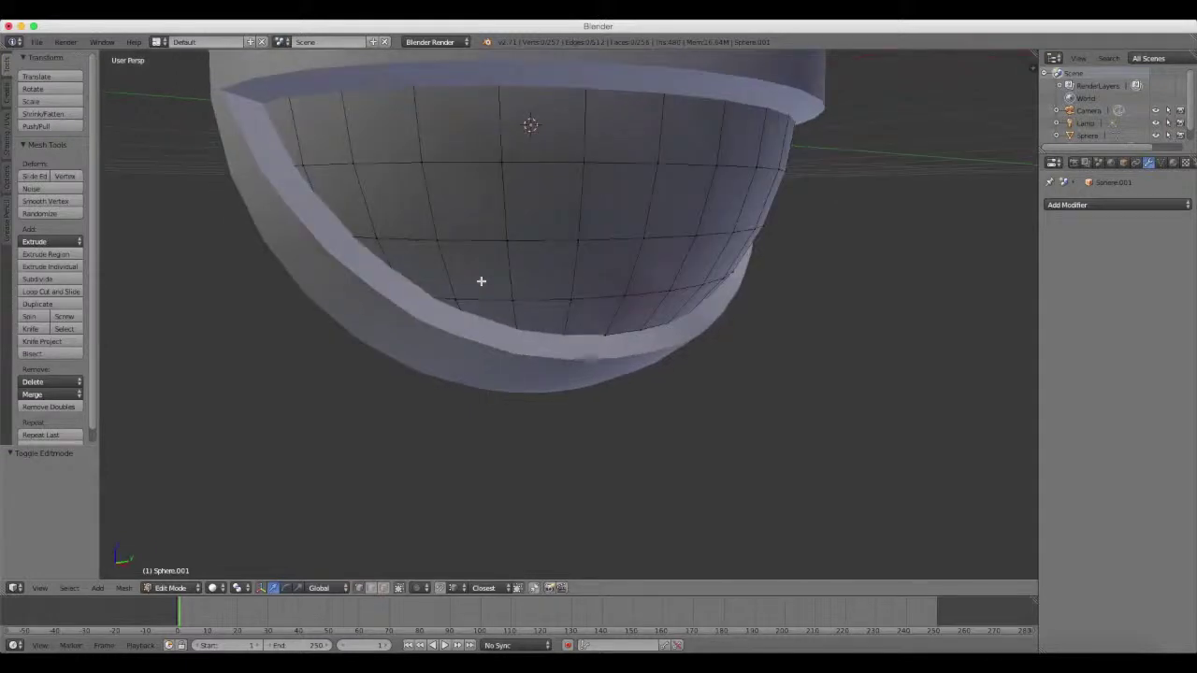
scroll(563, 321, down, 3)
mouse_move(564, 320)
middle_down()
mouse_move(563, 342)
mouse_move(548, 301)
mouse_move(430, 251)
mouse_move(515, 306)
mouse_move(599, 259)
mouse_move(654, 259)
mouse_move(651, 179)
mouse_move(609, 190)
mouse_move(620, 320)
middle_up()
scroll(565, 339, down, 2)
scroll(654, 315, down, 4)
middle_drag(689, 309, 601, 306)
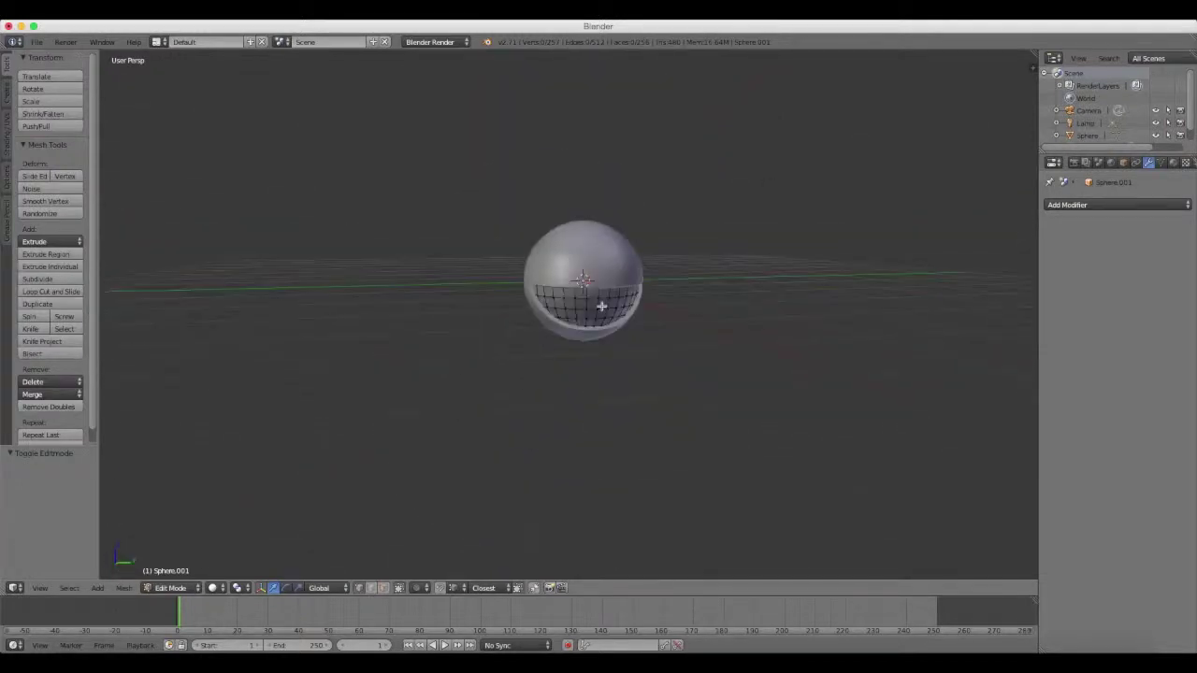
key(Tab)
scroll(636, 332, up, 3)
key(shift+a)
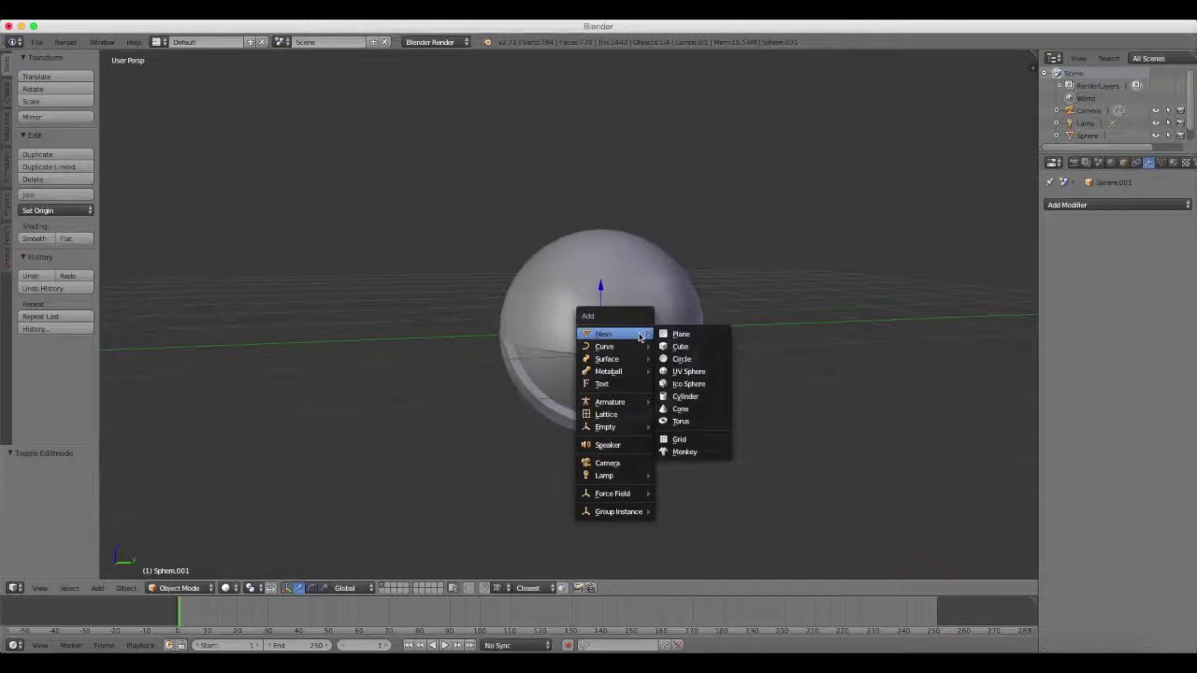
Add a UV sphere, move it forward along X, and scale it to 0.259
click(689, 372)
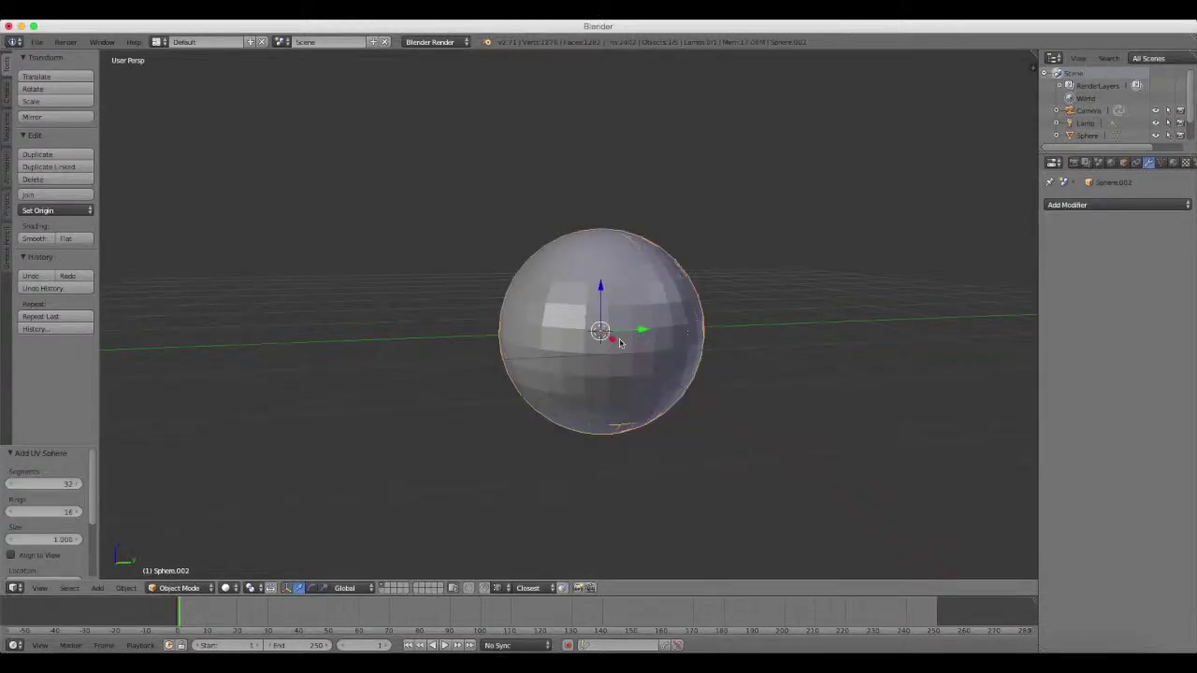
key(g)
key(x)
click(710, 374)
key(s)
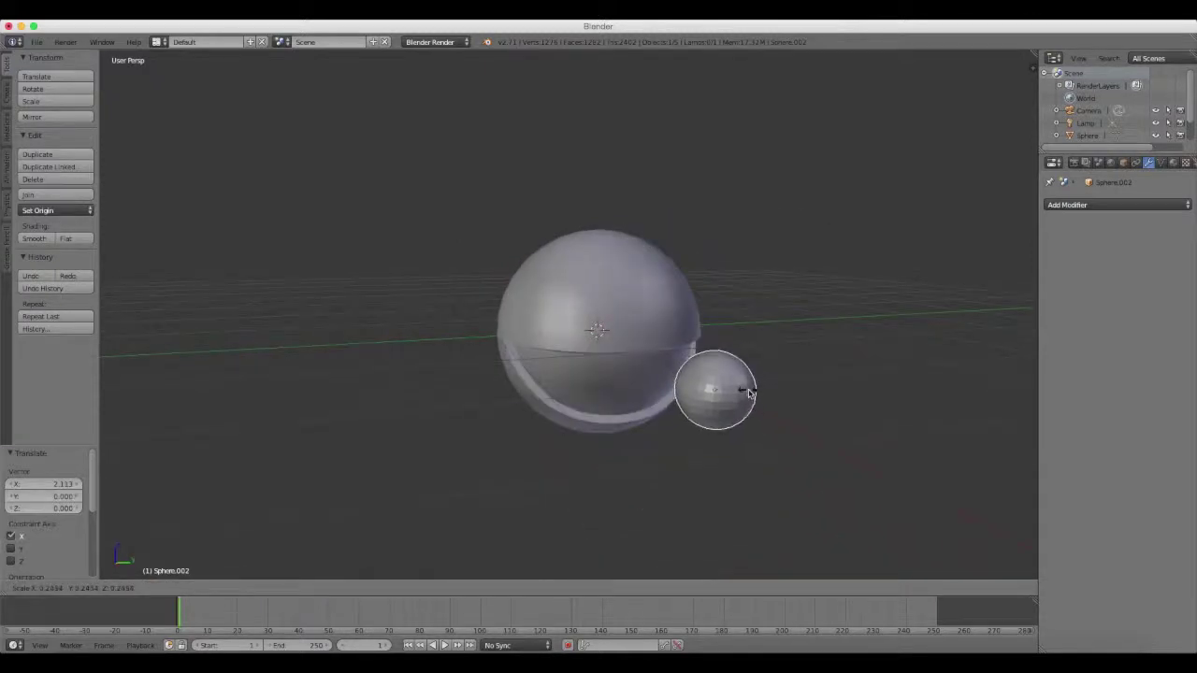
click(751, 393)
Give the small sphere a Mirror modifier that also mirrors across Y
click(1081, 206)
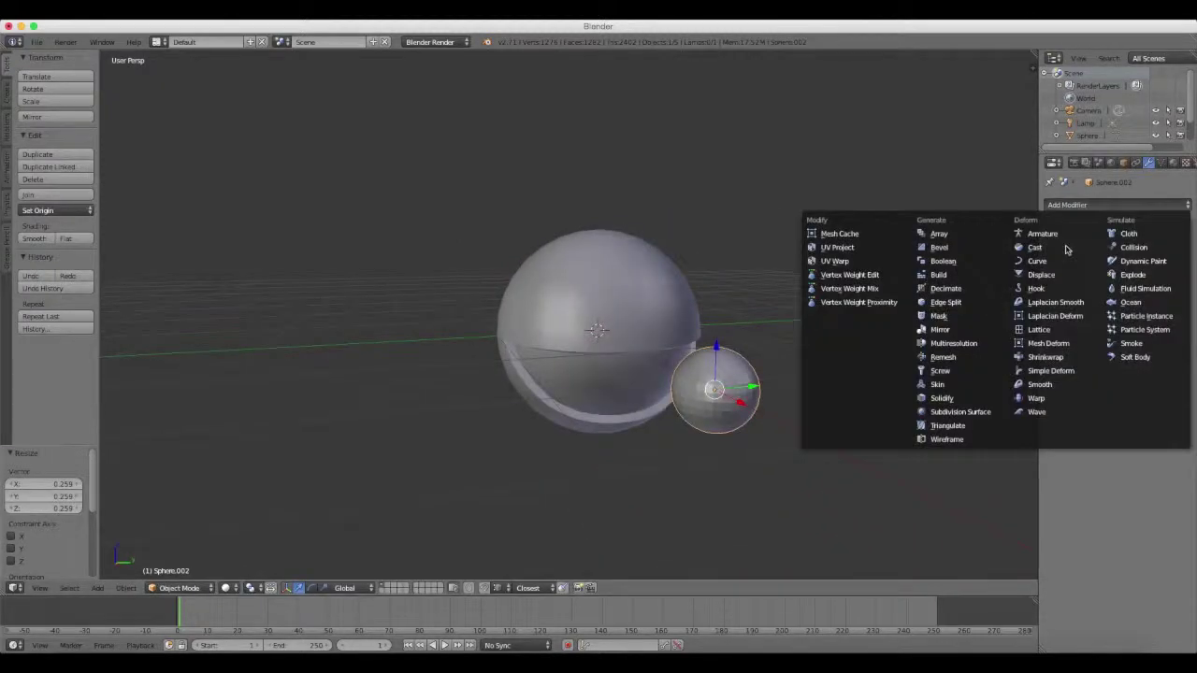
click(932, 332)
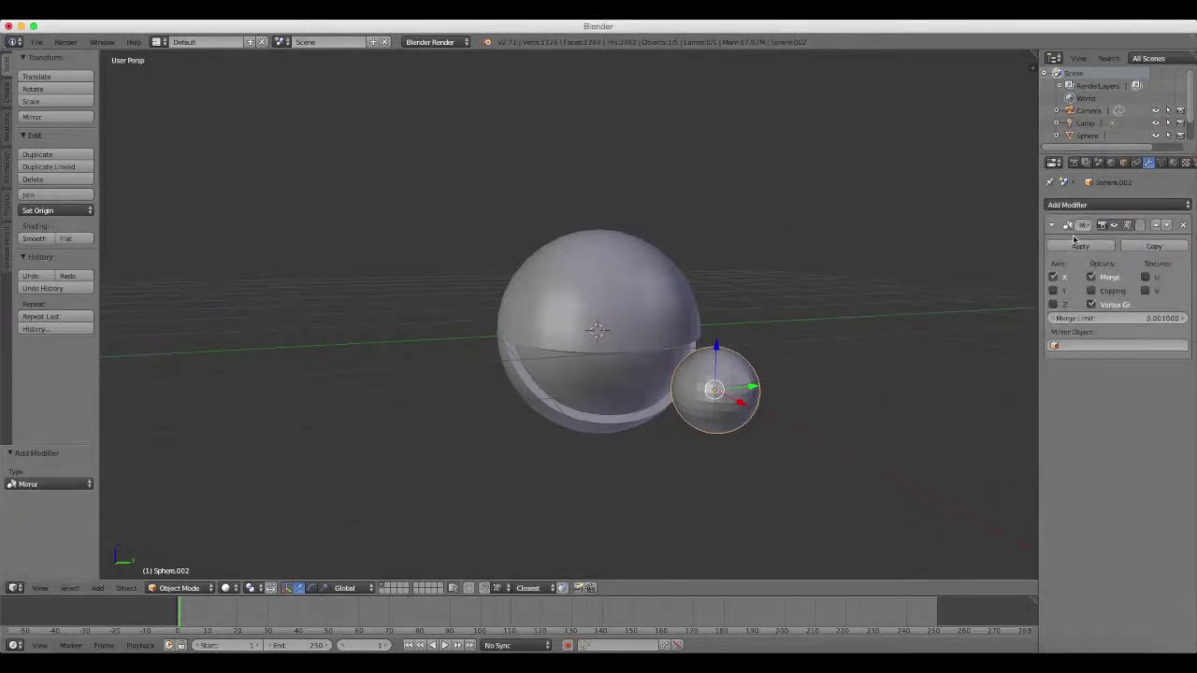
click(1054, 291)
middle_drag(919, 346, 801, 349)
In Edit Mode, slide the eye sphere to reveal its mirrored twin, then place it along X and Z
key(Tab)
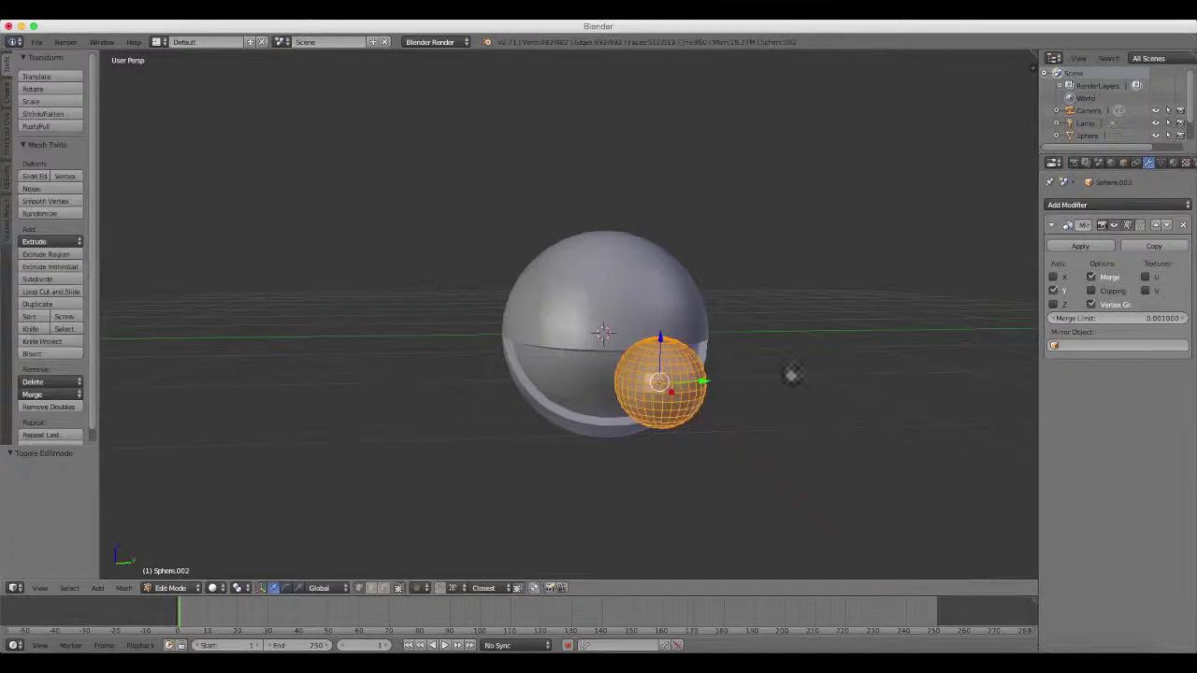
drag(726, 381, 591, 408)
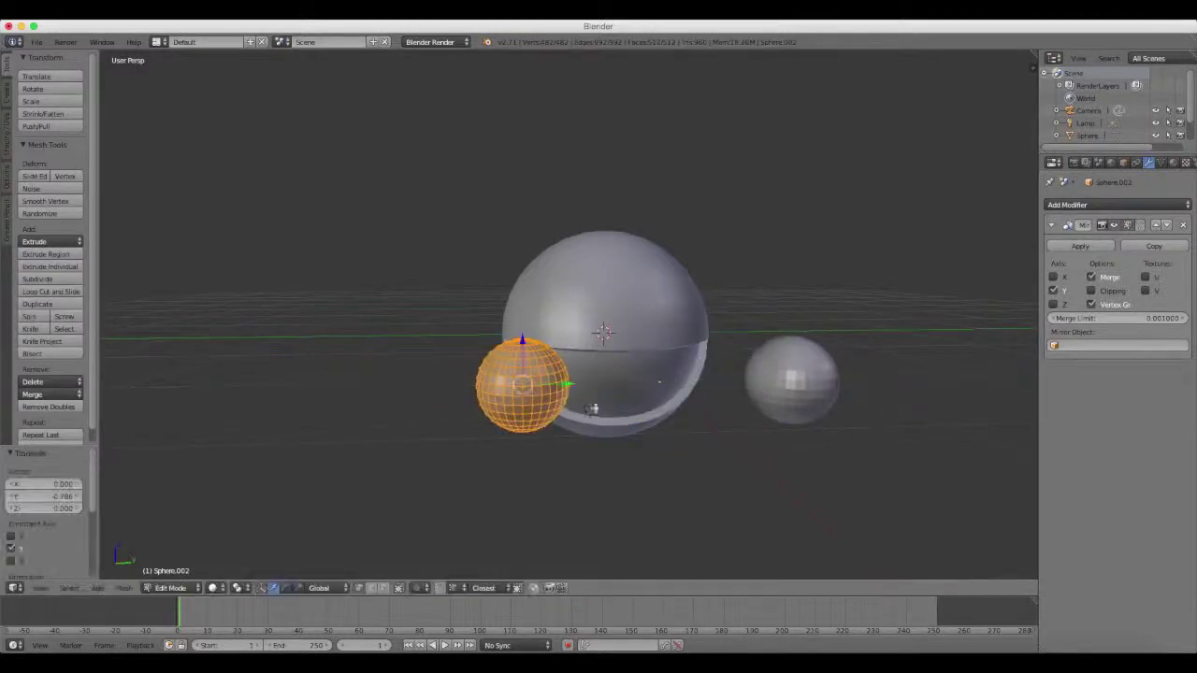
middle_drag(670, 390, 842, 379)
middle_drag(788, 338, 781, 371)
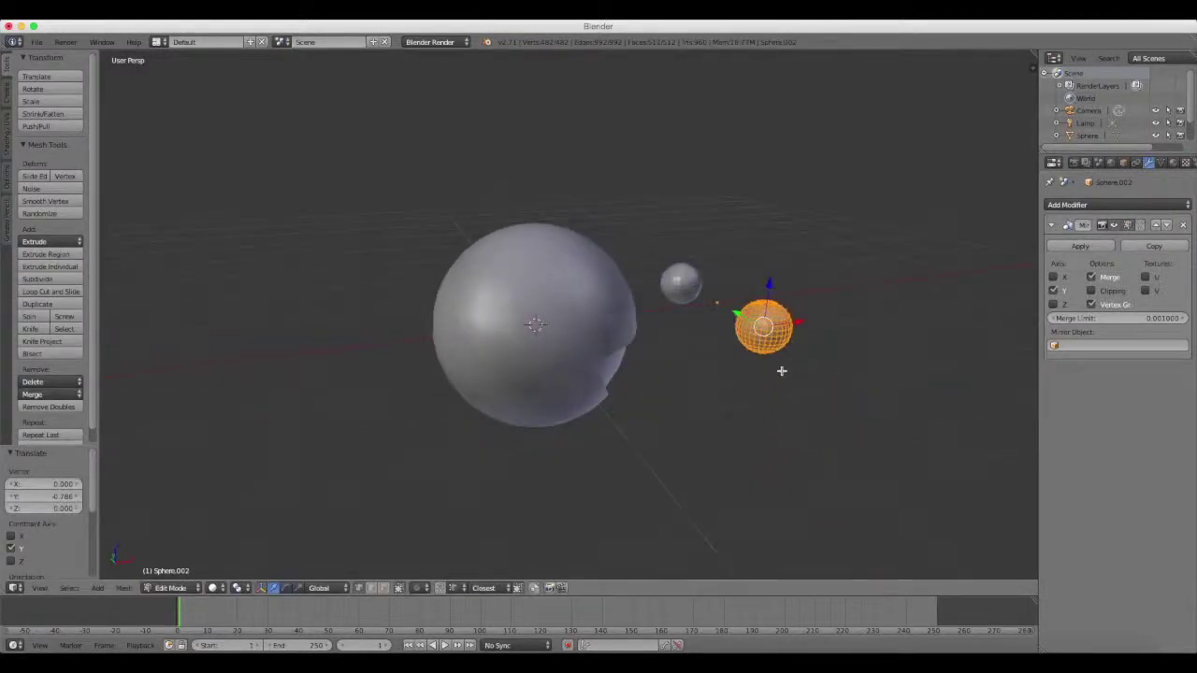
key(g)
key(x)
click(634, 327)
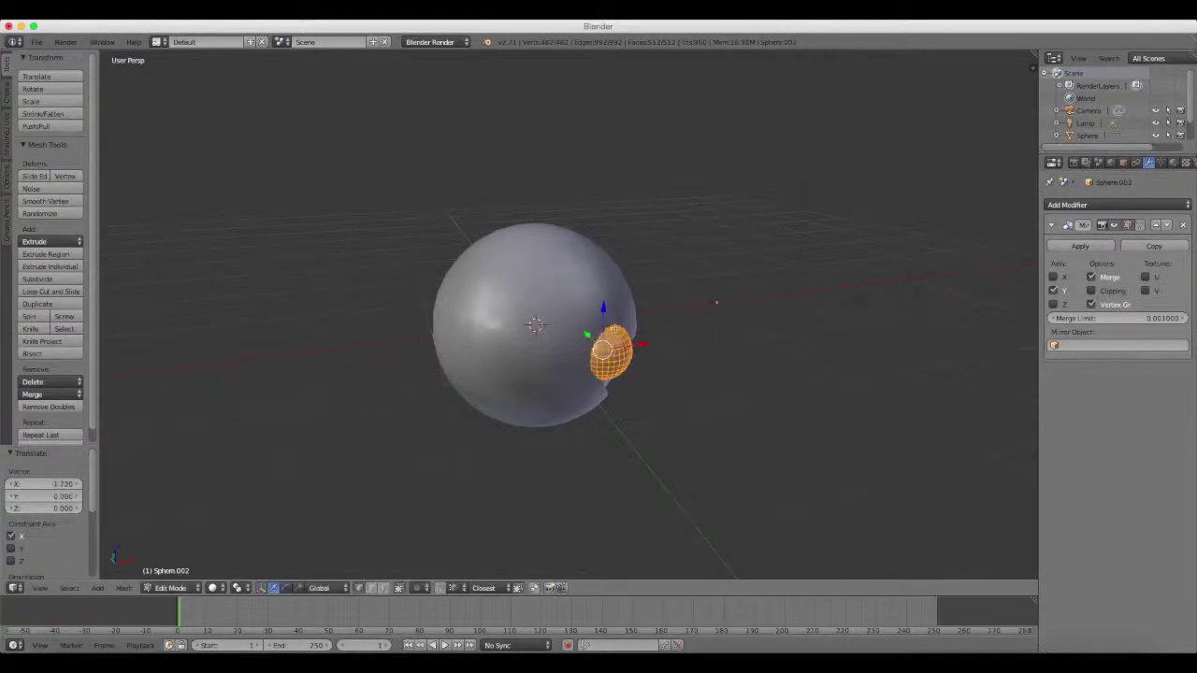
middle_drag(717, 302, 543, 372)
scroll(543, 372, up, 3)
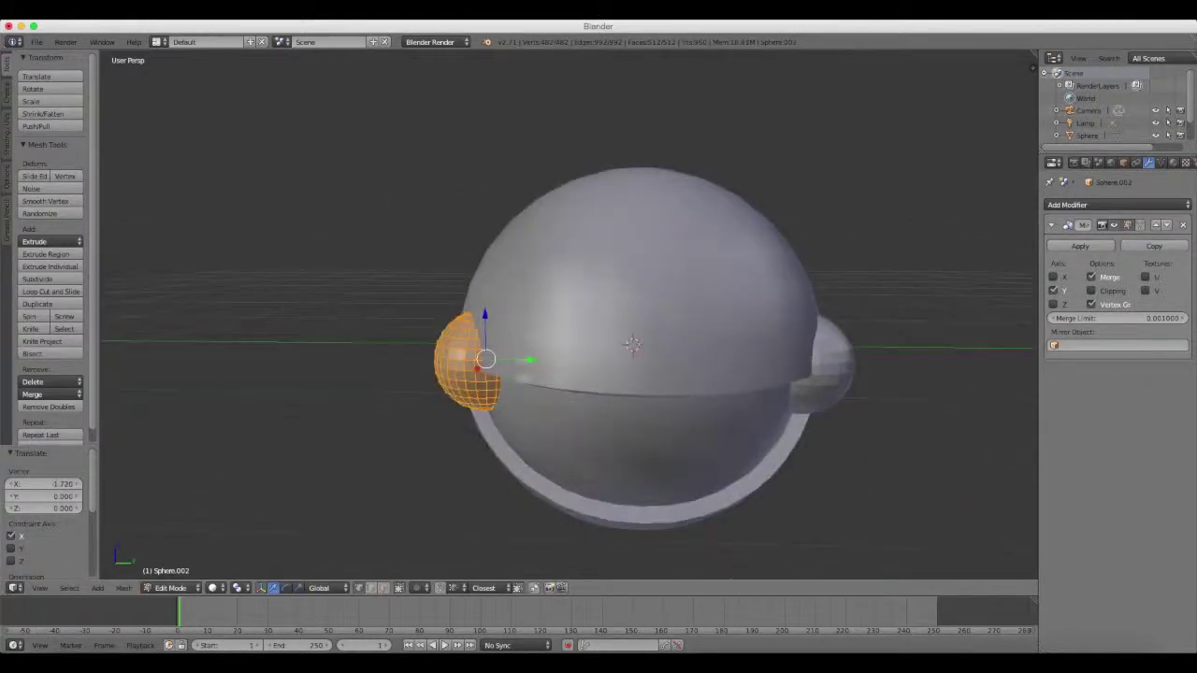
drag(485, 318, 478, 242)
click(479, 242)
Bring the eyes closer to centre along Y, adjust X, and raise them 0.3 along Z
mouse_move(479, 242)
middle_down()
mouse_move(607, 309)
mouse_move(633, 342)
middle_up()
key(g)
click(652, 321)
key(g)
key(y)
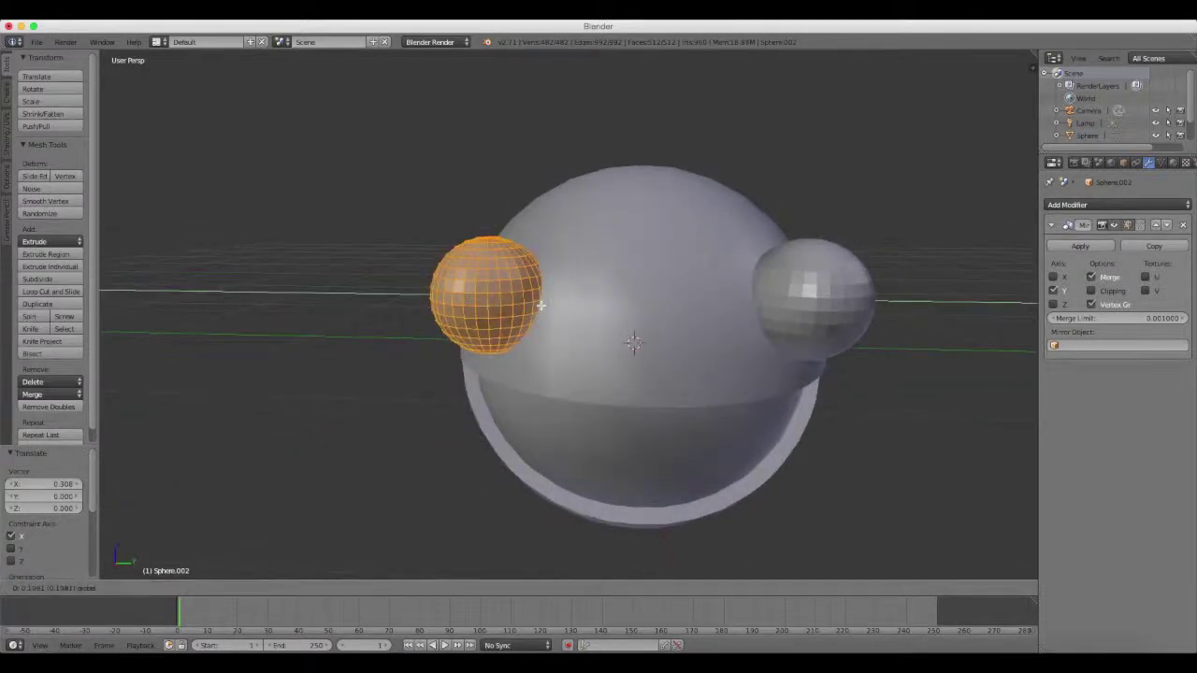
click(580, 301)
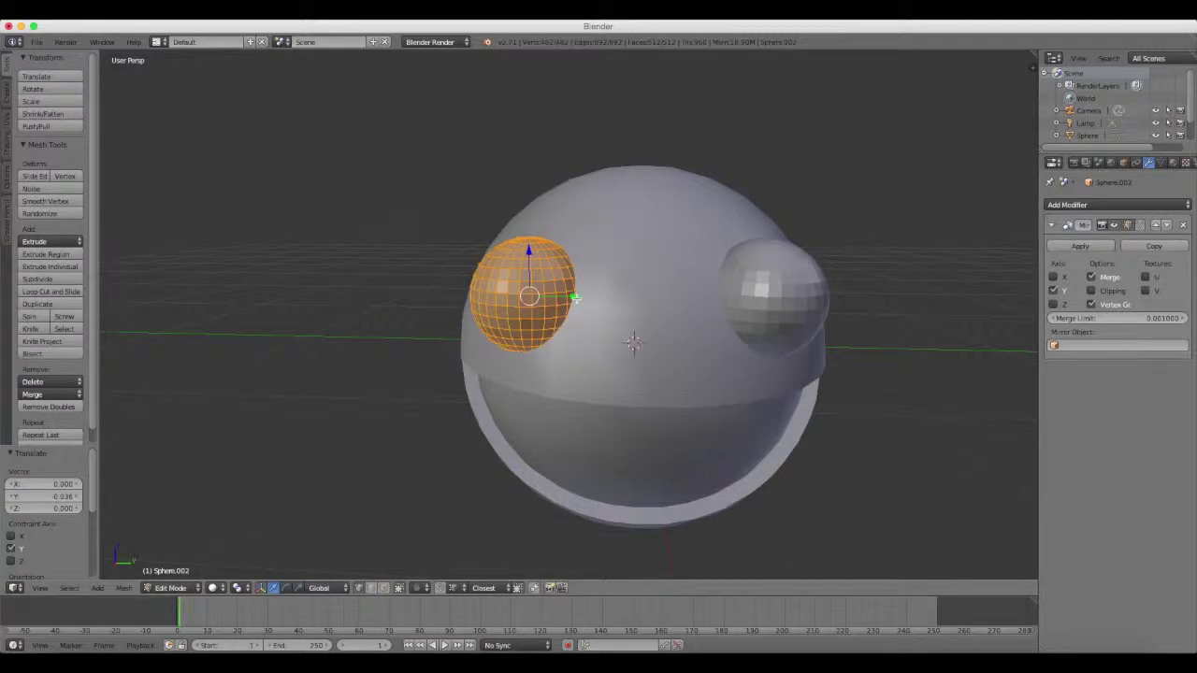
middle_drag(580, 297, 581, 322)
key(g)
key(x)
click(634, 282)
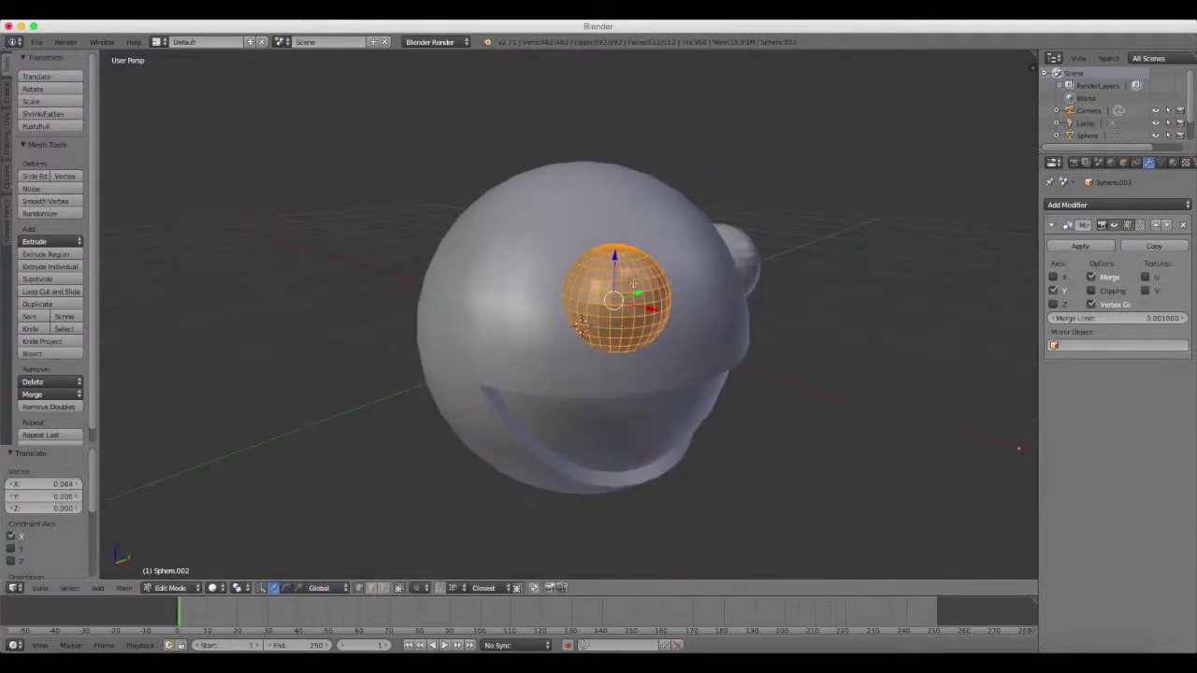
text(gz.3)
key(Return)
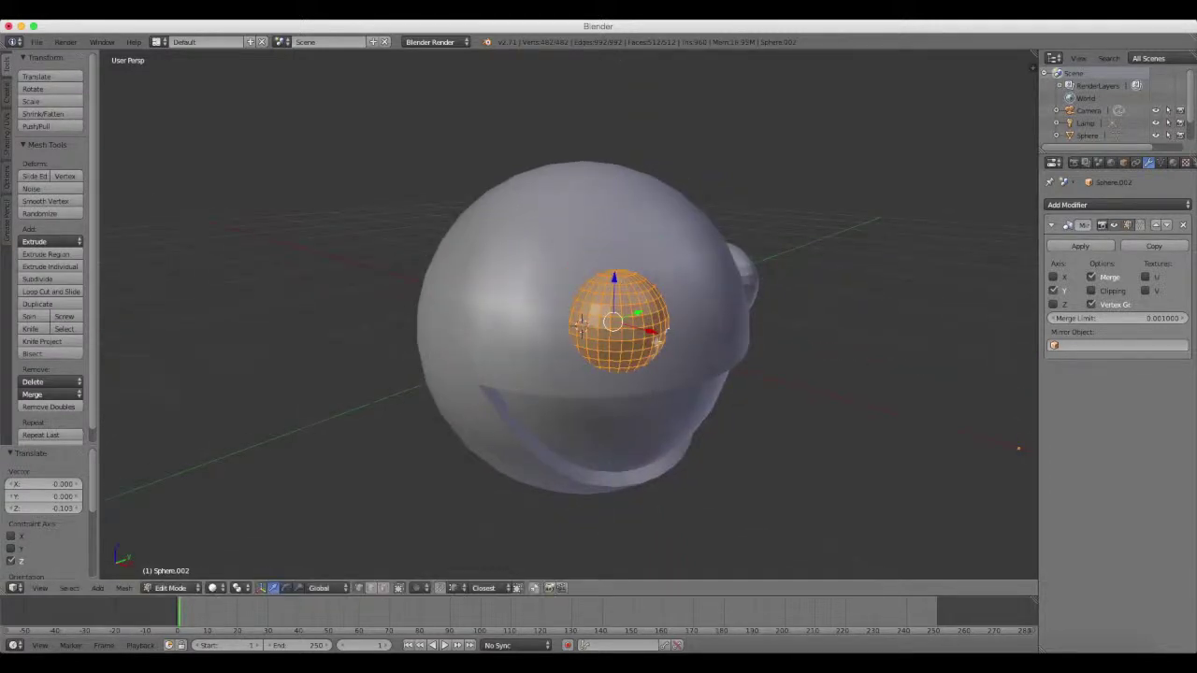
Fine-tune the eye position with small Z, X and Y nudges, then return to Object Mode
middle_drag(657, 341, 645, 354)
key(g)
key(z)
key(Return)
key(g)
key(x)
key(Return)
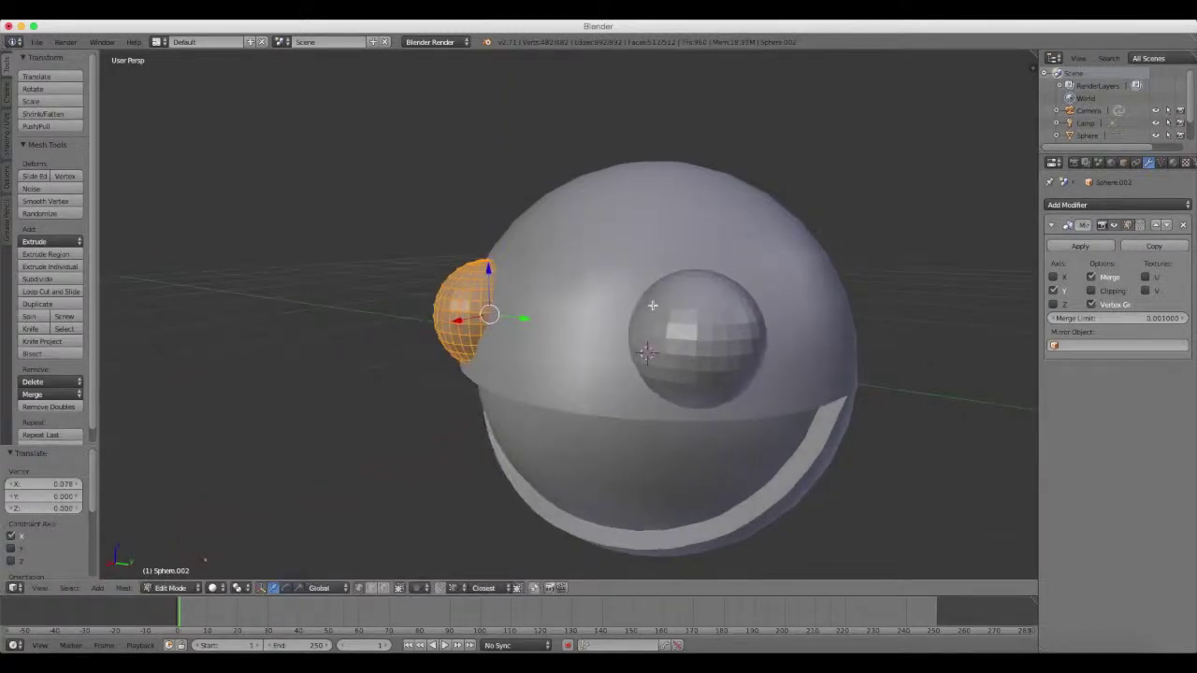
middle_drag(645, 353, 679, 324)
key(g)
key(y)
key(Return)
mouse_move(629, 343)
middle_down()
mouse_move(701, 328)
mouse_move(616, 306)
mouse_move(729, 267)
middle_up()
key(g)
key(x)
key(Return)
key(Tab)
scroll(610, 307, down, 3)
mouse_move(573, 325)
middle_down()
mouse_move(523, 328)
mouse_move(601, 332)
middle_up()
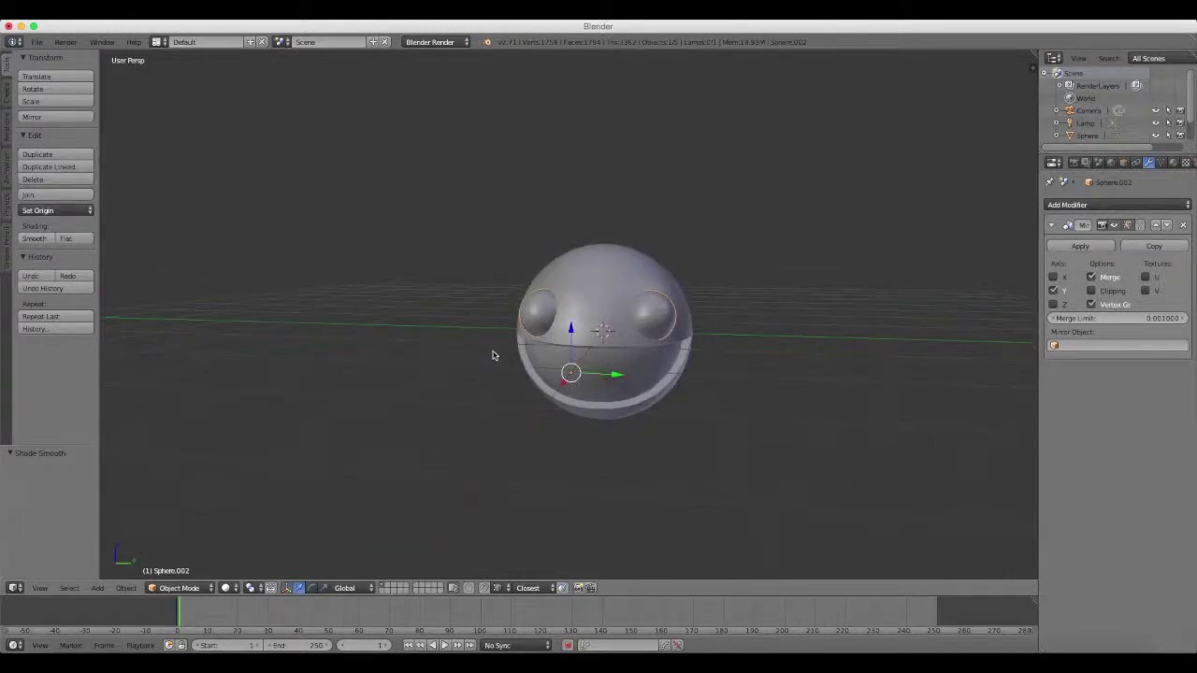
Scale the eye up to 1.098 and raise it 0.049 along Z in Edit Mode
mouse_move(492, 356)
middle_down()
mouse_move(660, 328)
mouse_move(577, 355)
mouse_move(535, 351)
middle_up()
scroll(535, 351, up, 3)
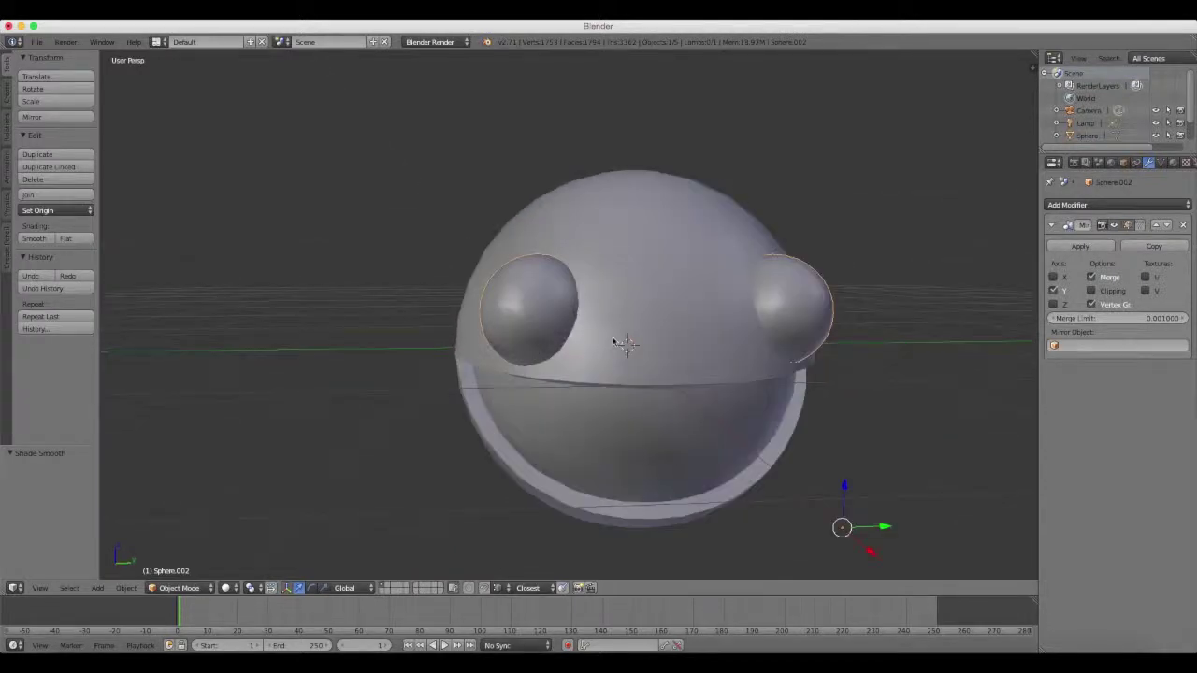
middle_drag(617, 343, 625, 336)
key(Tab)
key(s)
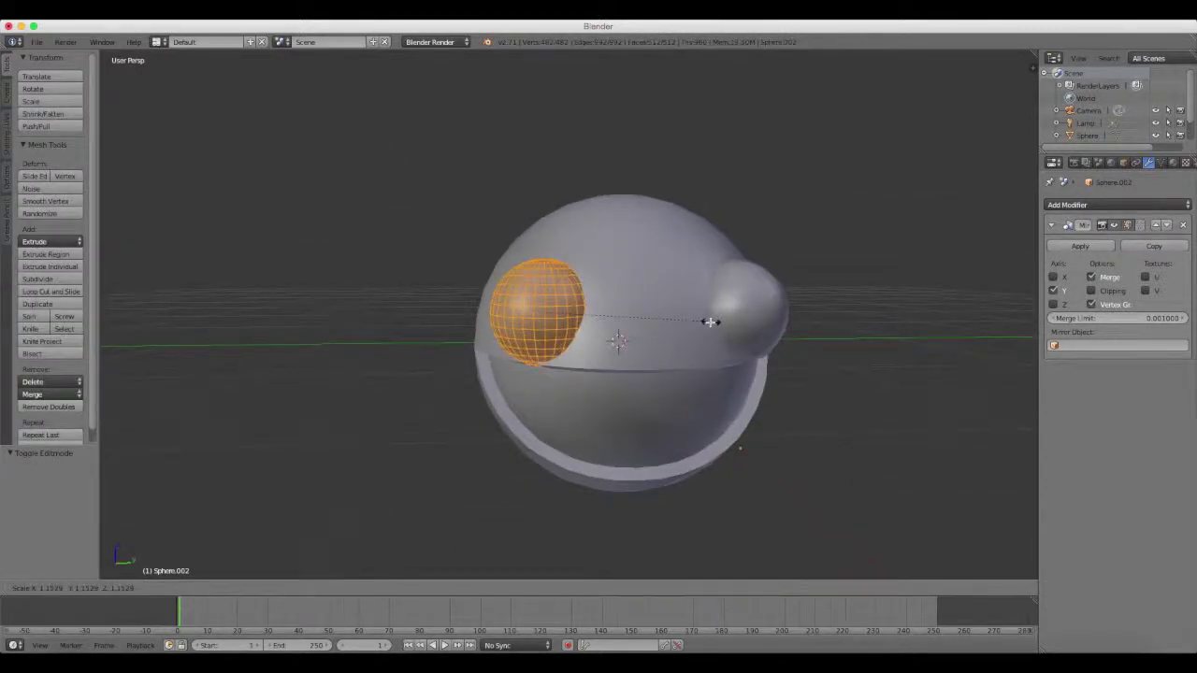
click(701, 325)
key(g)
key(z)
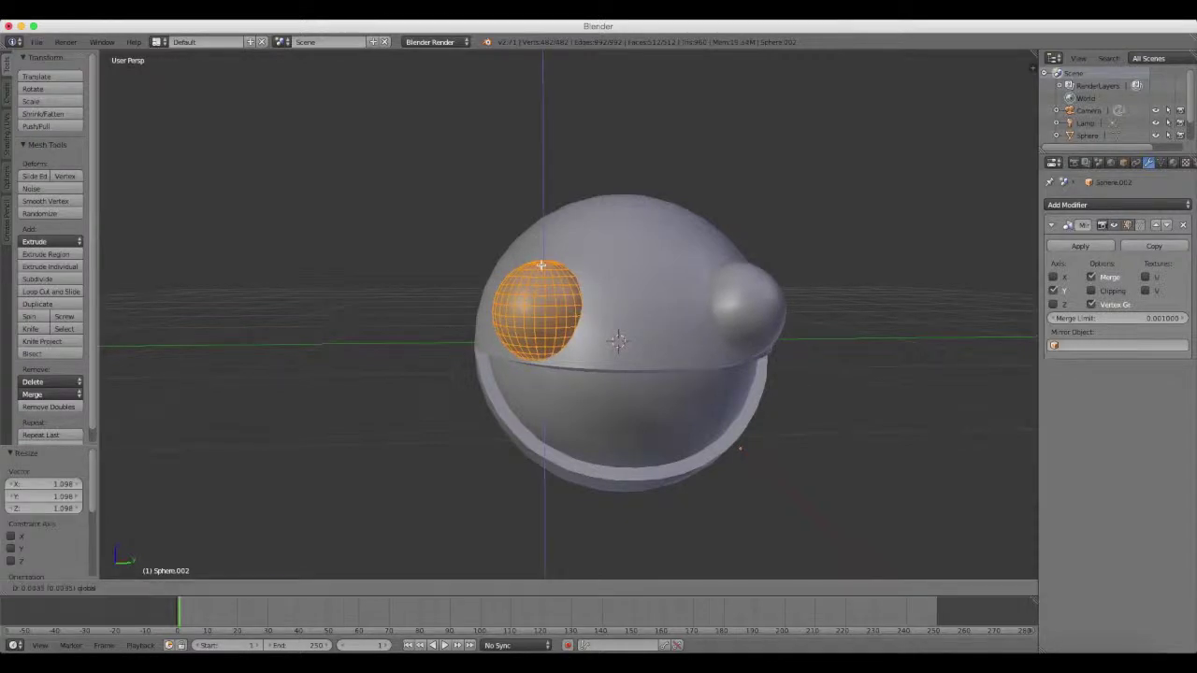
click(540, 259)
mouse_move(540, 259)
middle_down()
mouse_move(603, 320)
mouse_move(561, 309)
mouse_move(630, 320)
mouse_move(639, 310)
middle_up()
key(Tab)
Apply the Mirror modifier and a Ctrl+A apply option so both eyes become real geometry
scroll(639, 309, down, 2)
key(shift+a)
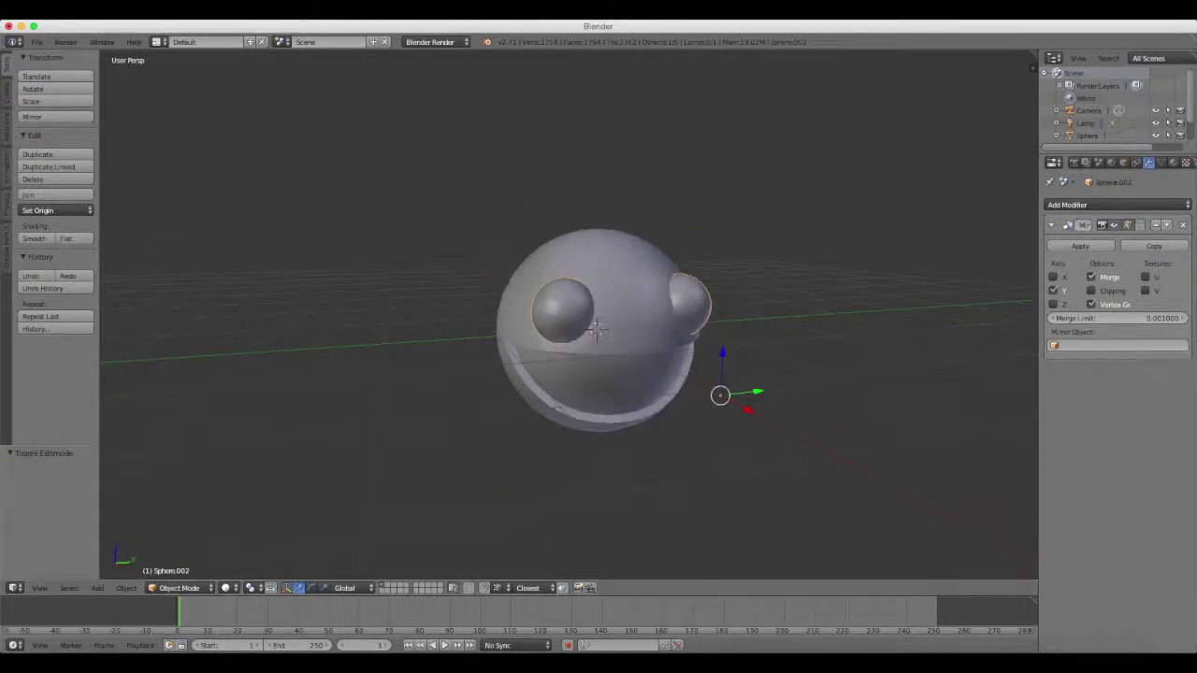
click(1080, 247)
key(Tab)
key(Tab)
key(ctrl+a)
click(634, 329)
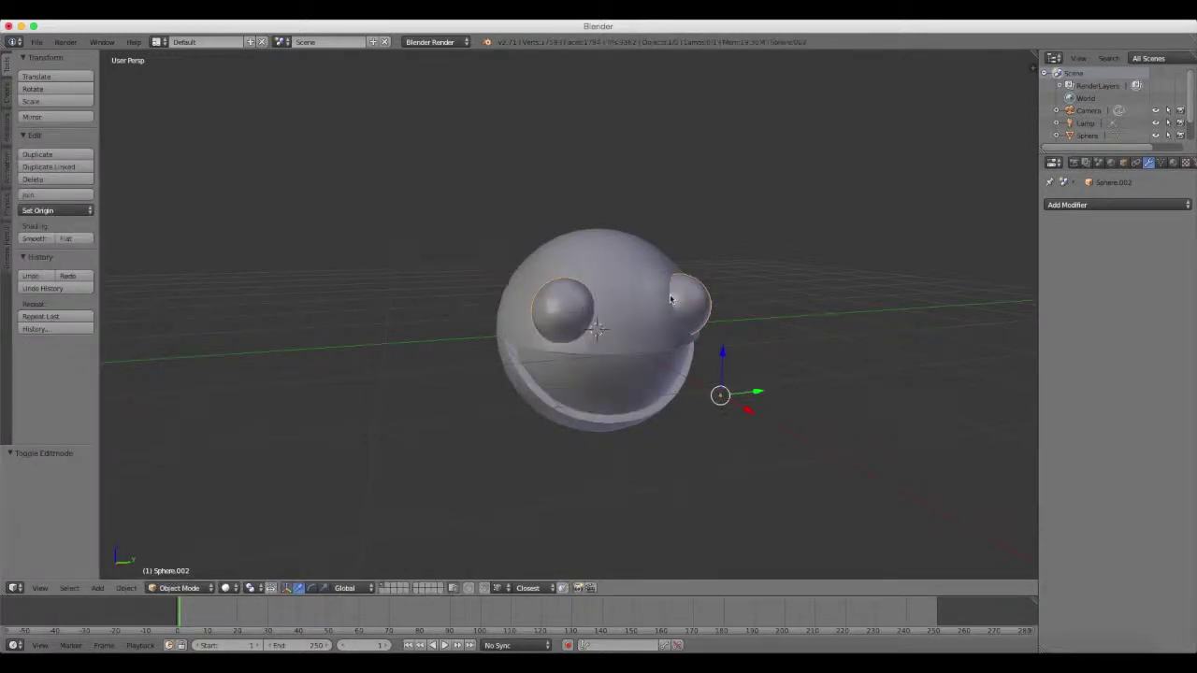
key(shift+a)
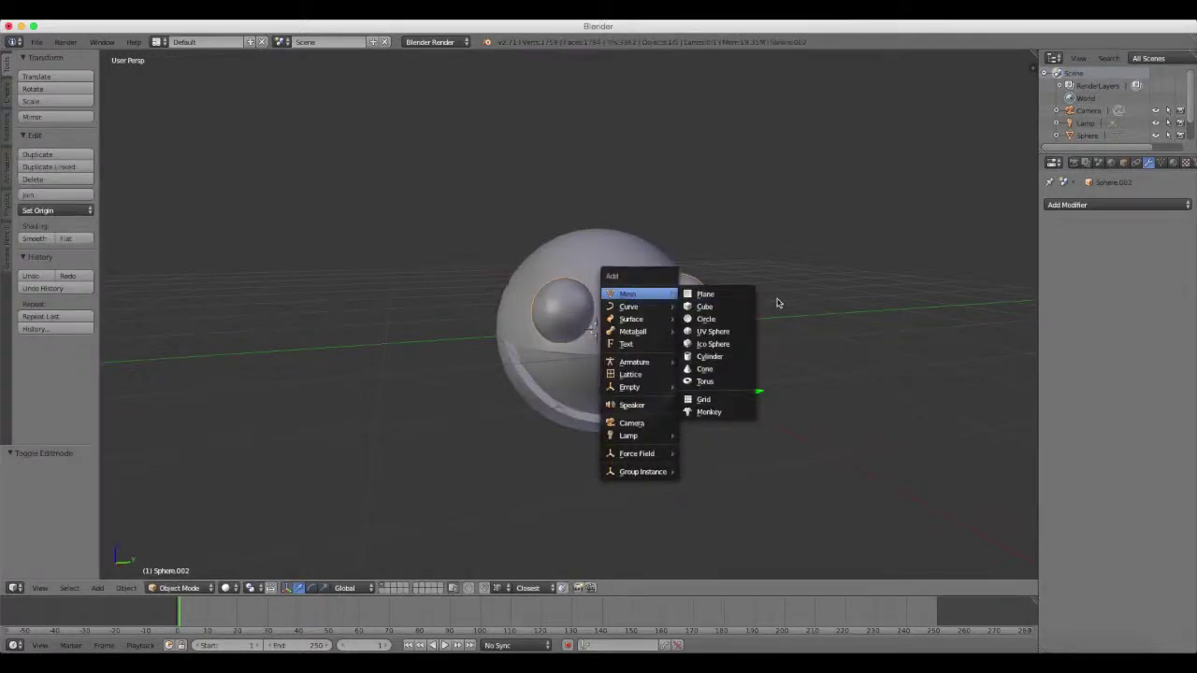
Add a UV sphere, move it aside along Y, and flatten it to 0.177 along X
click(714, 331)
drag(662, 321, 302, 307)
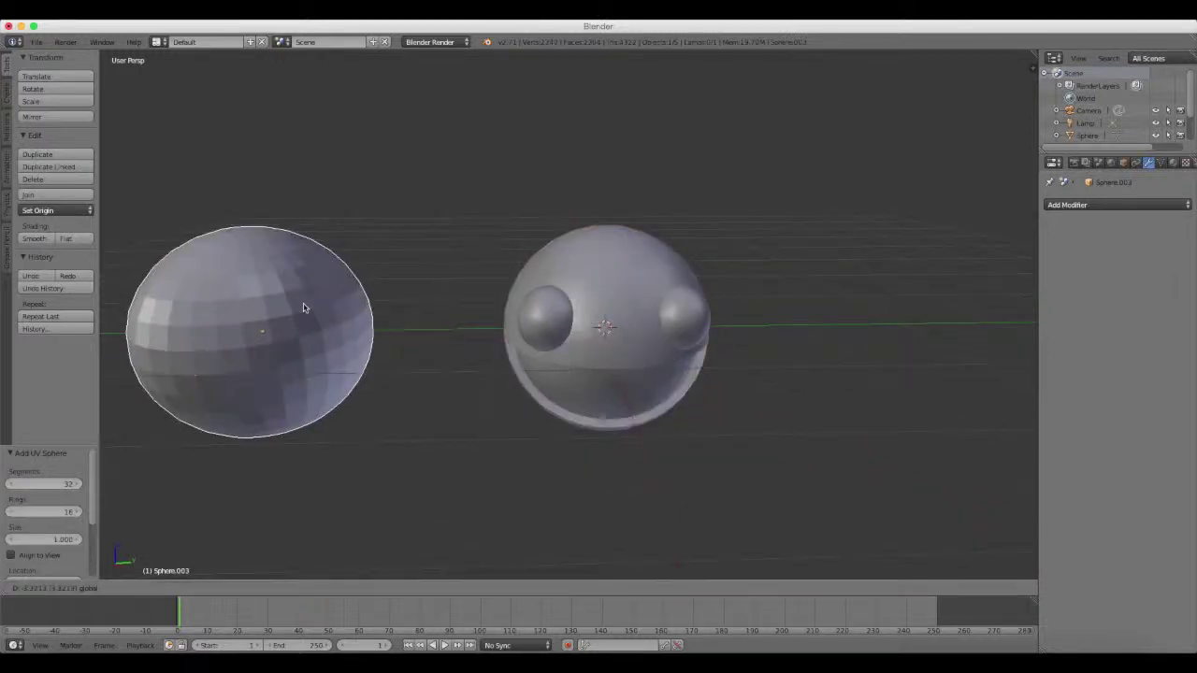
shift+middle_drag(395, 307, 720, 290)
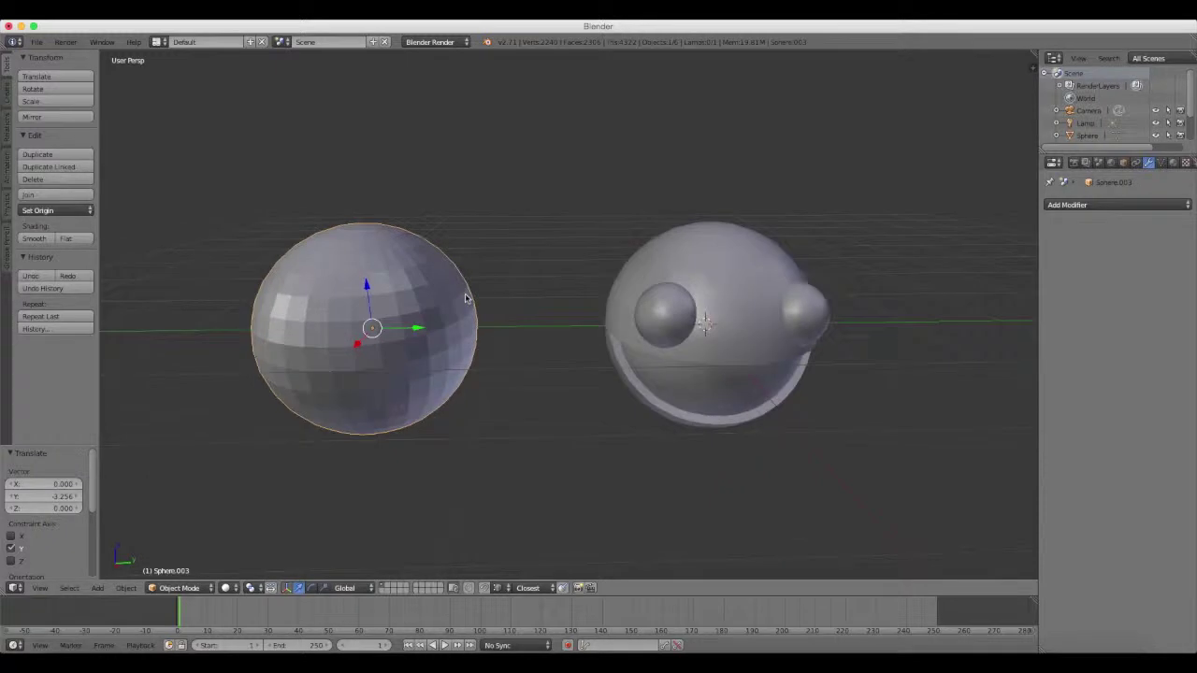
key(s)
key(x)
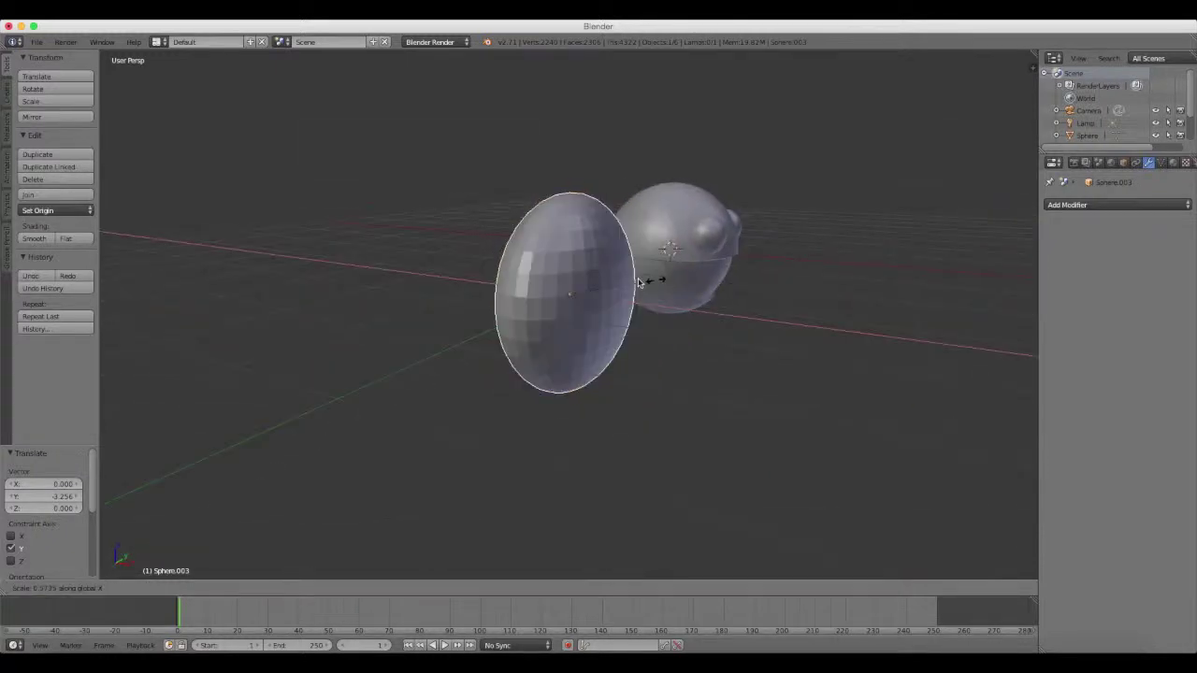
click(590, 277)
middle_drag(647, 276, 679, 280)
key(s)
key(x)
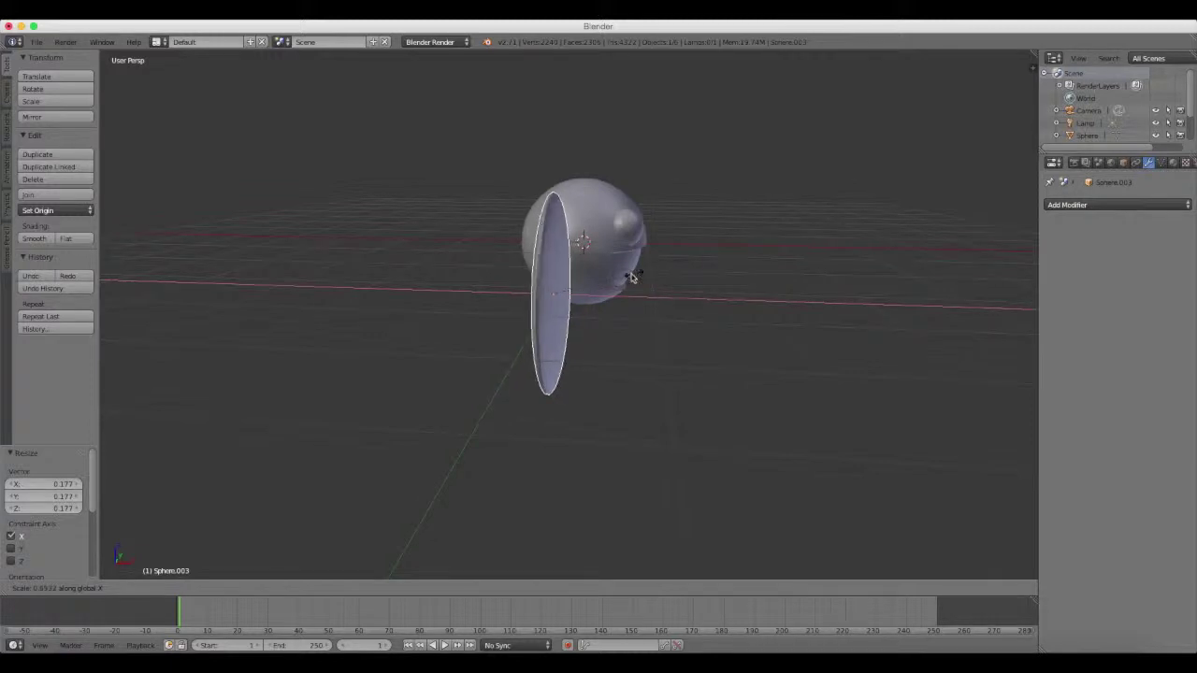
click(617, 274)
Move the flattened disc back to the centre of the head
mouse_move(635, 275)
middle_down()
mouse_move(608, 288)
mouse_move(972, 247)
middle_up()
key(shift+s)
click(665, 299)
click(1052, 205)
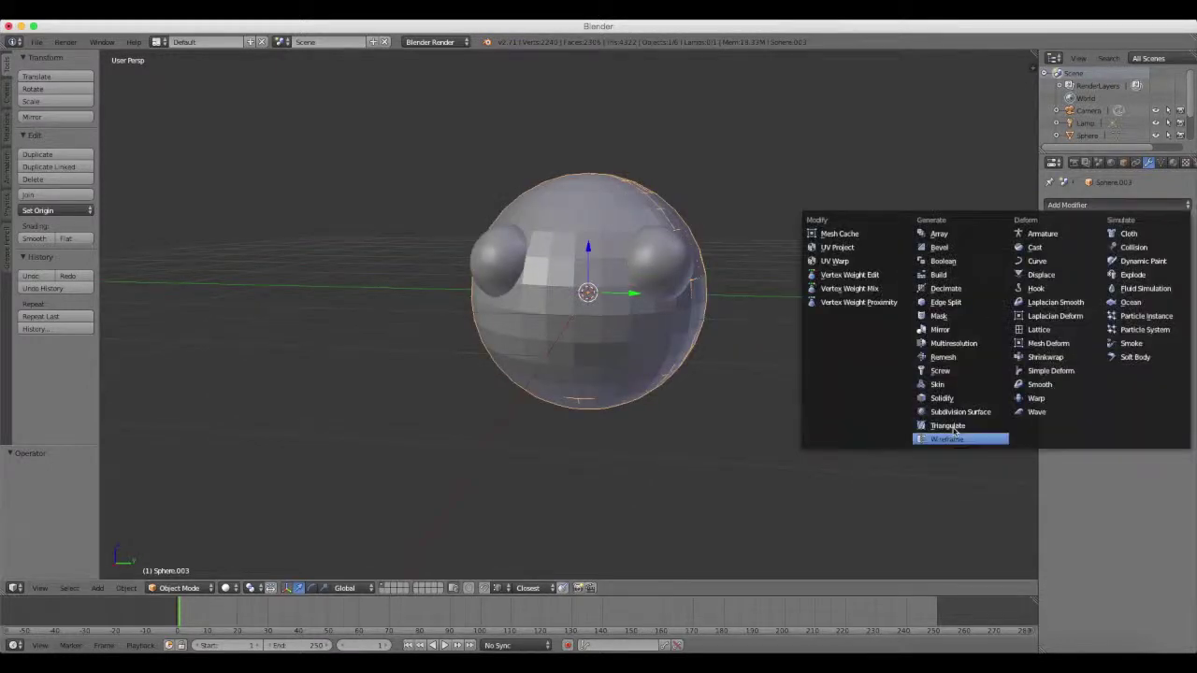
Add a Y-axis Mirror modifier to the disc and slide its mesh sideways to reveal the mirrored copy
click(940, 329)
scroll(847, 401, down, 5)
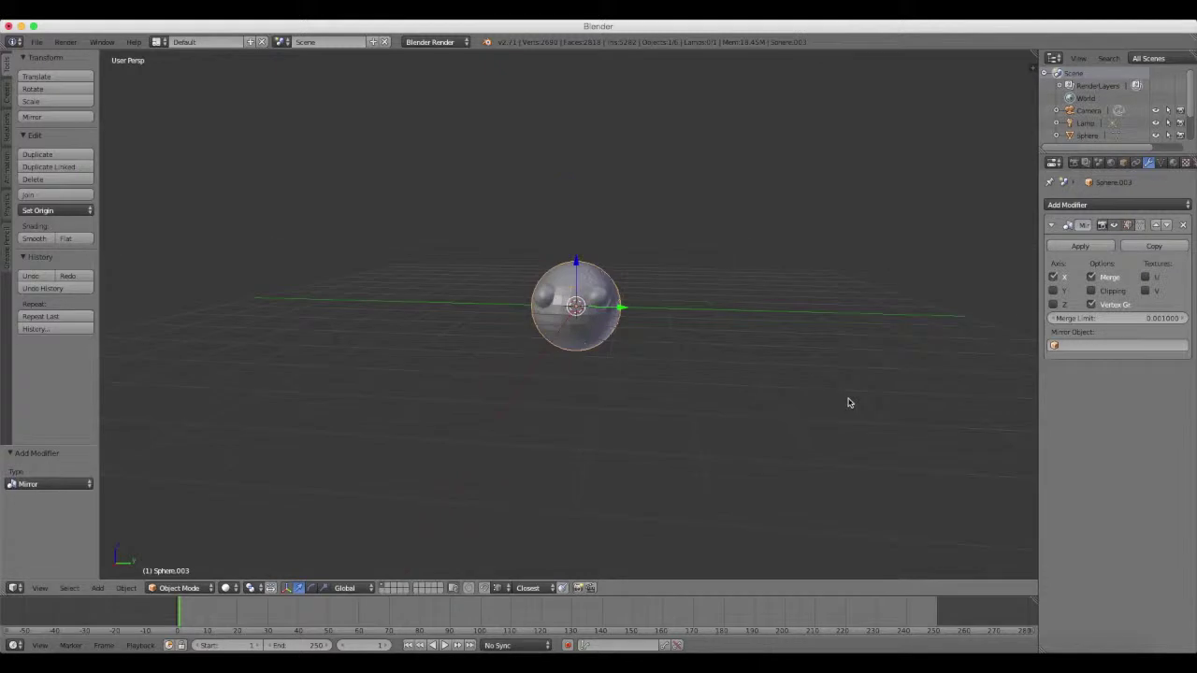
key(Tab)
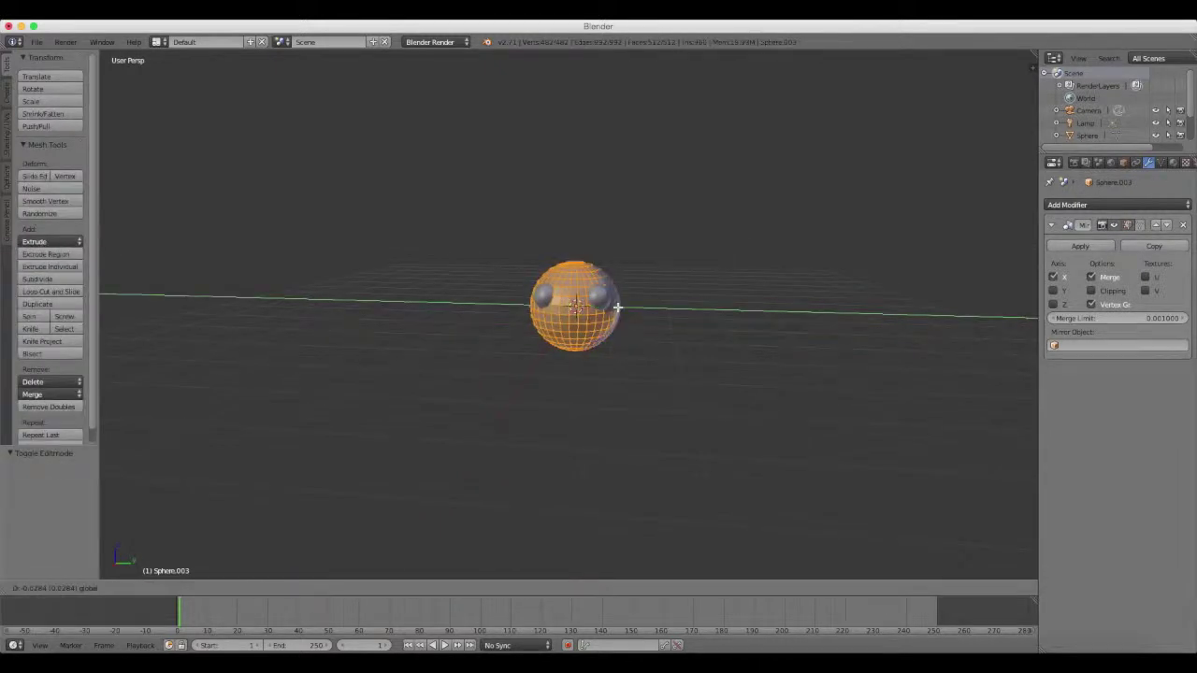
drag(623, 307, 513, 305)
click(1053, 291)
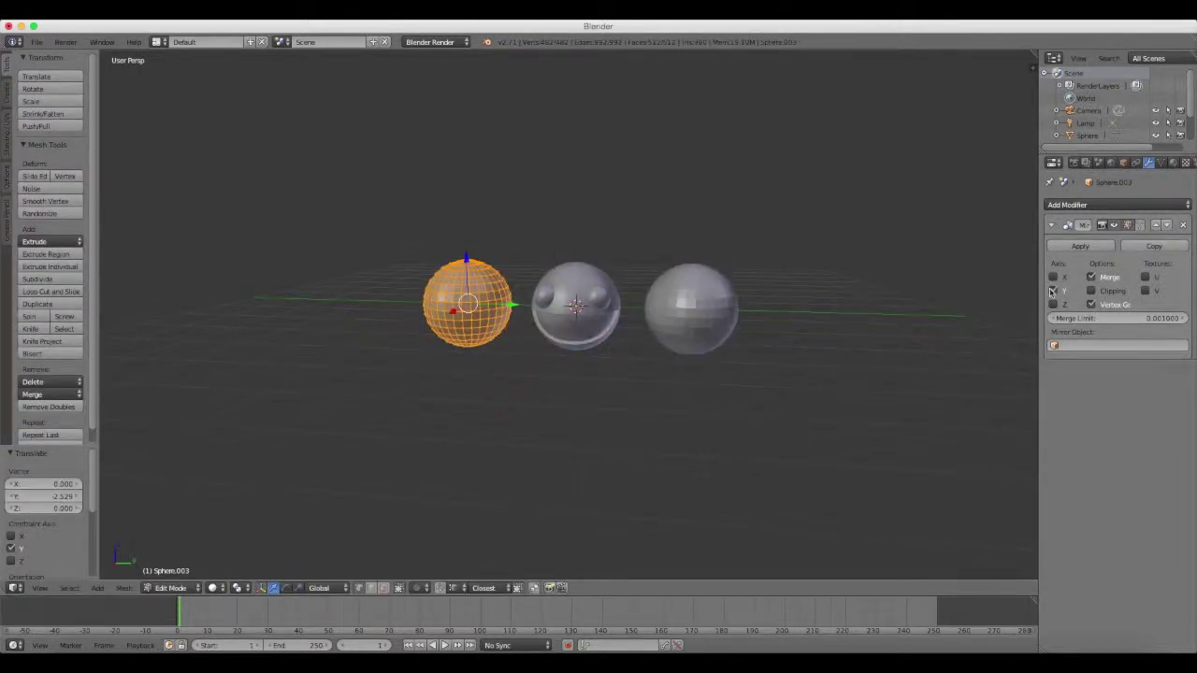
middle_drag(645, 322, 685, 325)
scroll(685, 324, up, 4)
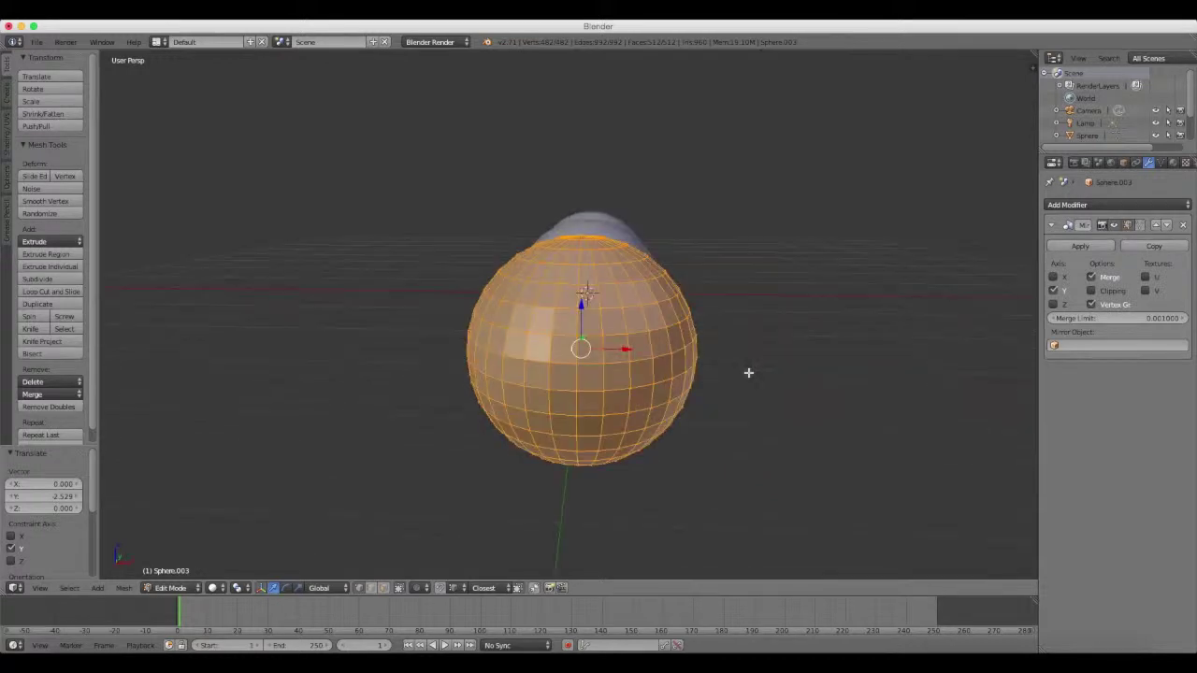
Flatten the ear disc thinner along X in two scales, then view it in Right Ortho
key(s)
key(x)
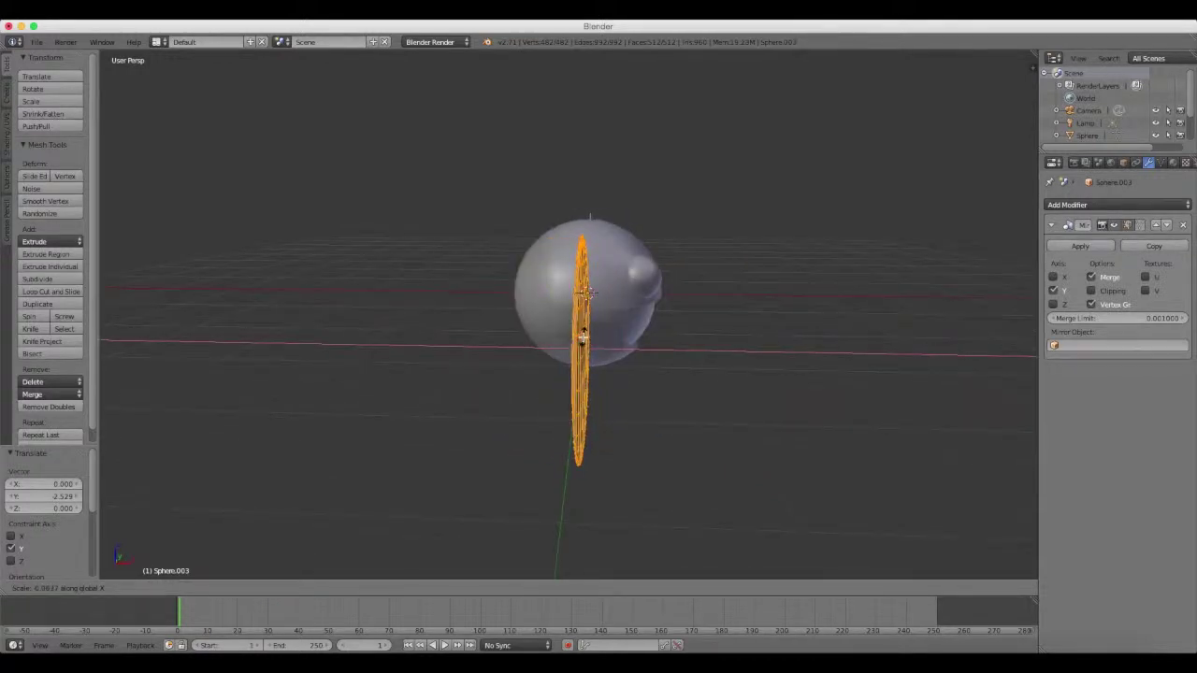
click(598, 331)
mouse_move(636, 339)
middle_down()
mouse_move(575, 321)
mouse_move(676, 339)
mouse_move(689, 374)
mouse_move(700, 363)
mouse_move(774, 375)
middle_up()
scroll(676, 340, up, 3)
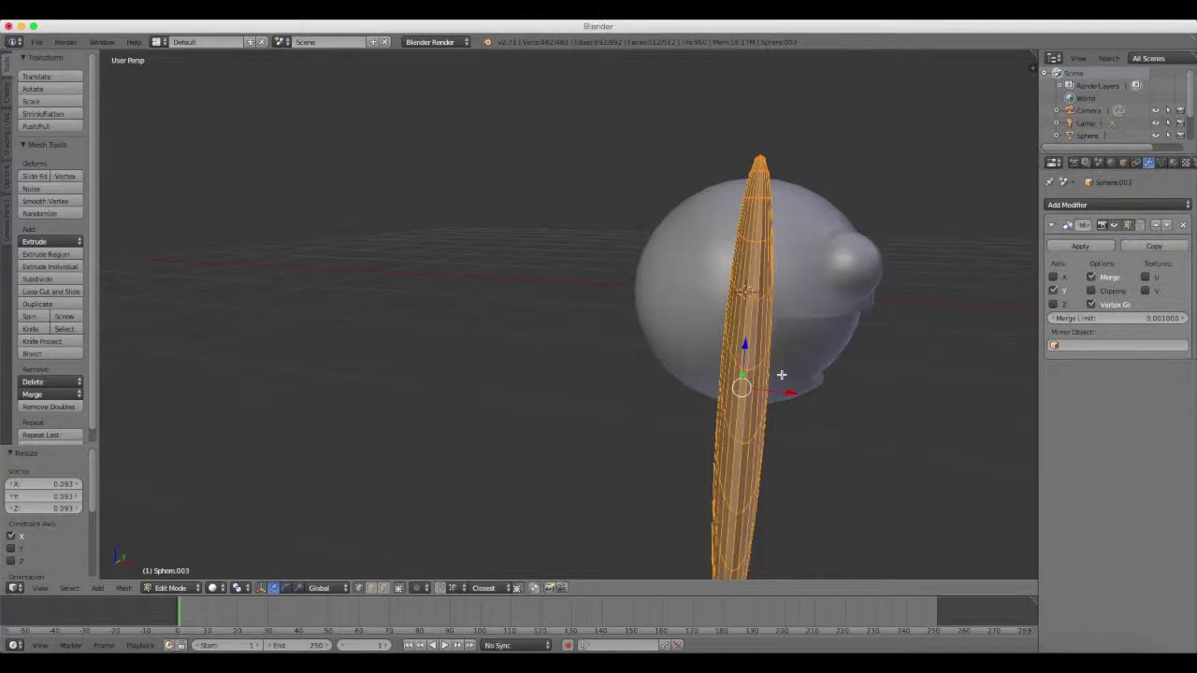
key(s)
key(x)
click(781, 376)
key(Tab)
mouse_move(782, 375)
middle_down()
mouse_move(808, 352)
mouse_move(727, 355)
mouse_move(713, 323)
middle_up()
key(Tab)
key(ctrl+z)
scroll(726, 351, up, 1)
scroll(729, 347, up, 2)
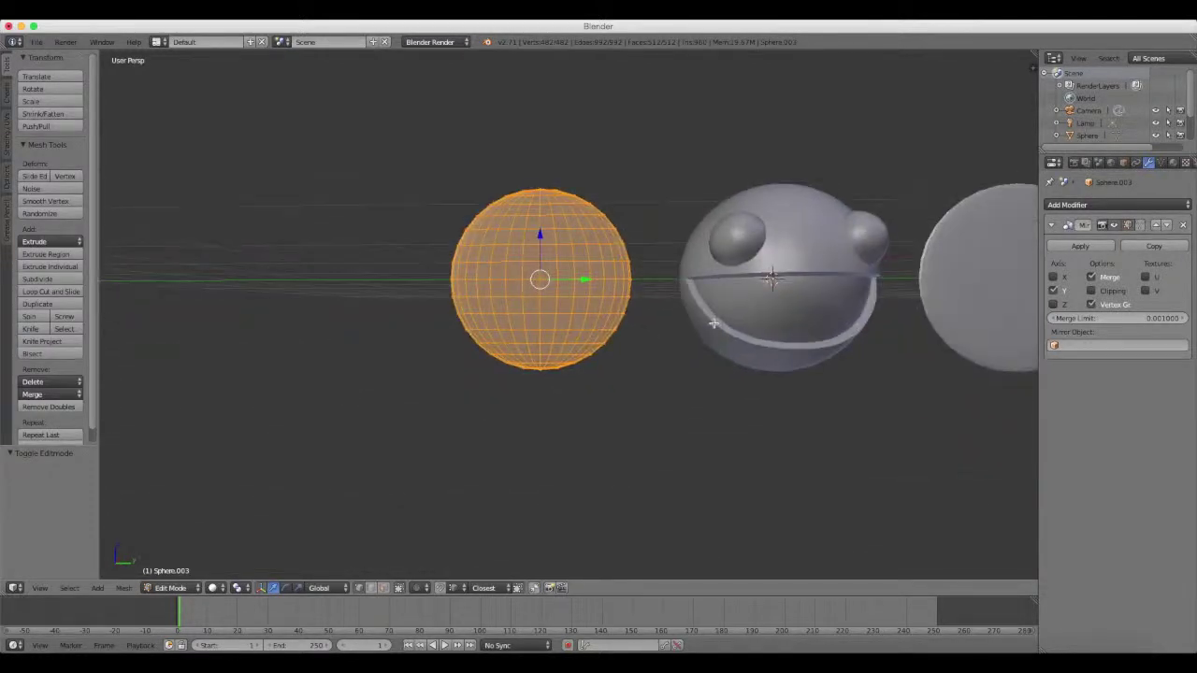
key(KP_3)
Shrink the ear disc to 0.834 along Z, enable Proportional Editing, and stretch its left half
key(s)
key(z)
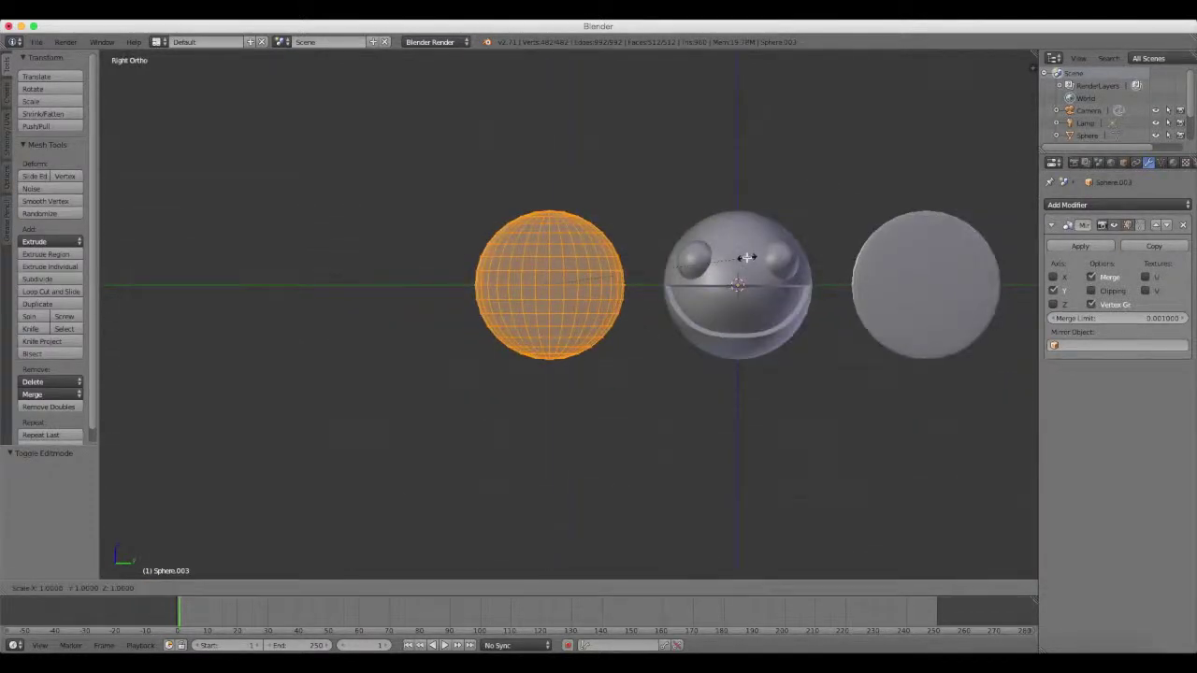
click(710, 257)
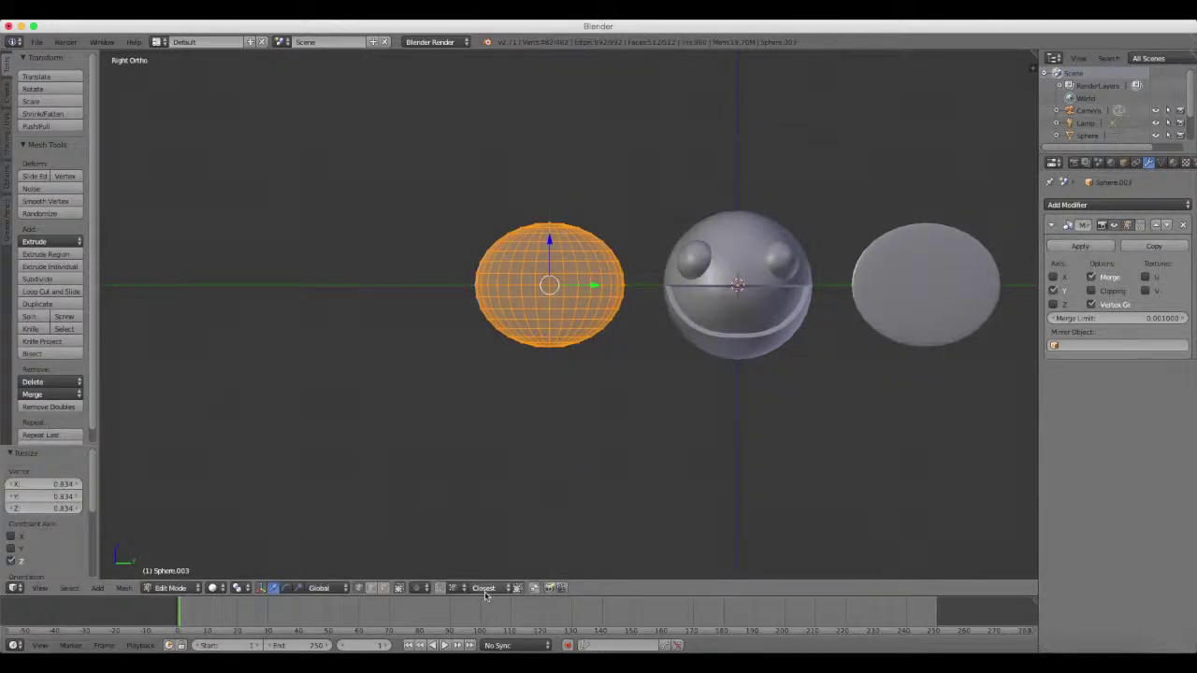
click(417, 589)
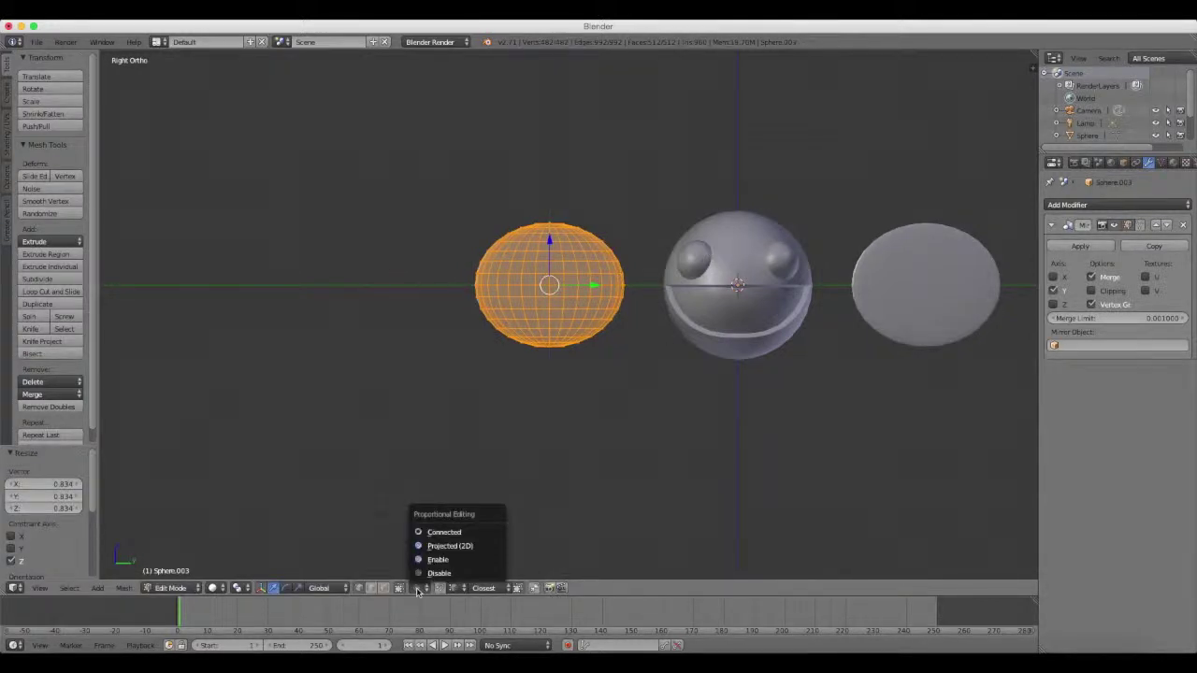
click(435, 559)
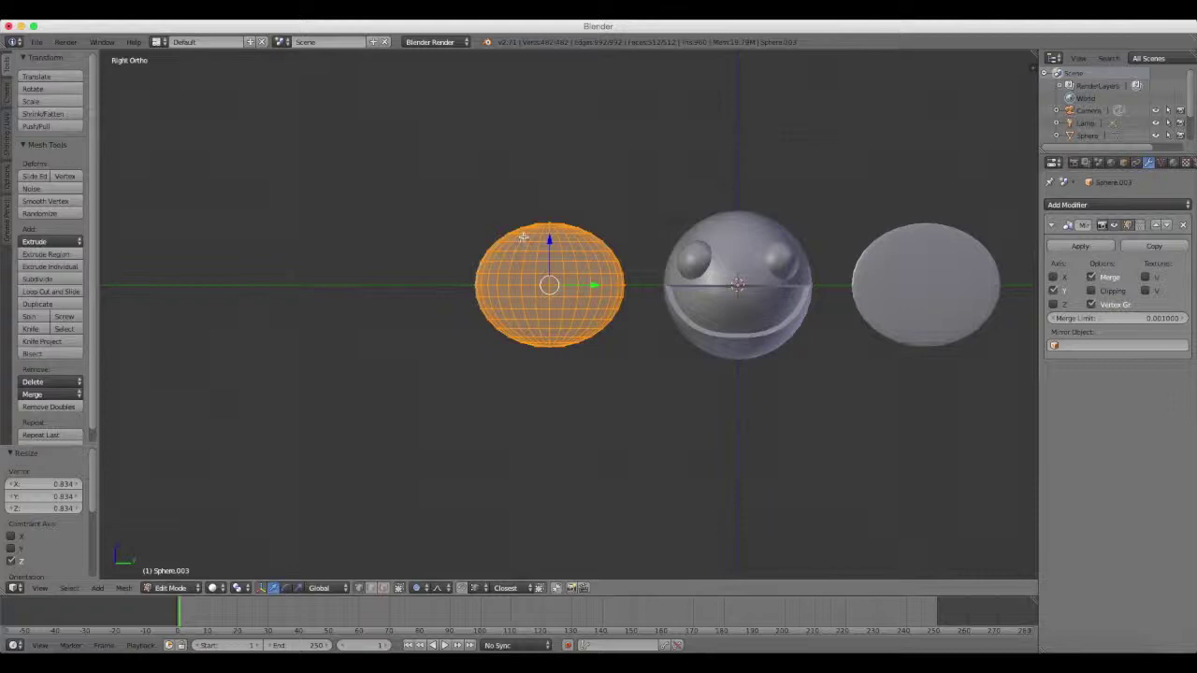
key(a)
key(b)
drag(459, 202, 545, 379)
key(g)
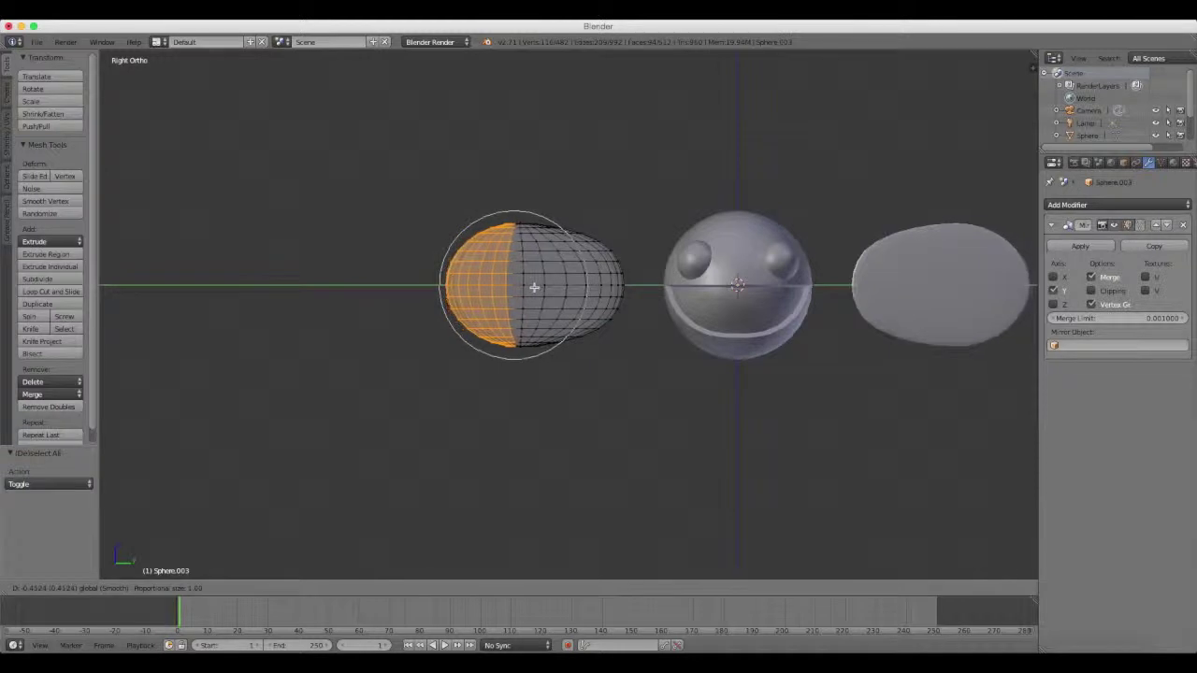
click(534, 287)
Squash the ear's right half to 0.896 along Z and shift it along Y into an egg shape
key(a)
key(b)
mouse_move(648, 381)
mouse_down()
mouse_move(566, 225)
mouse_move(526, 195)
mouse_up()
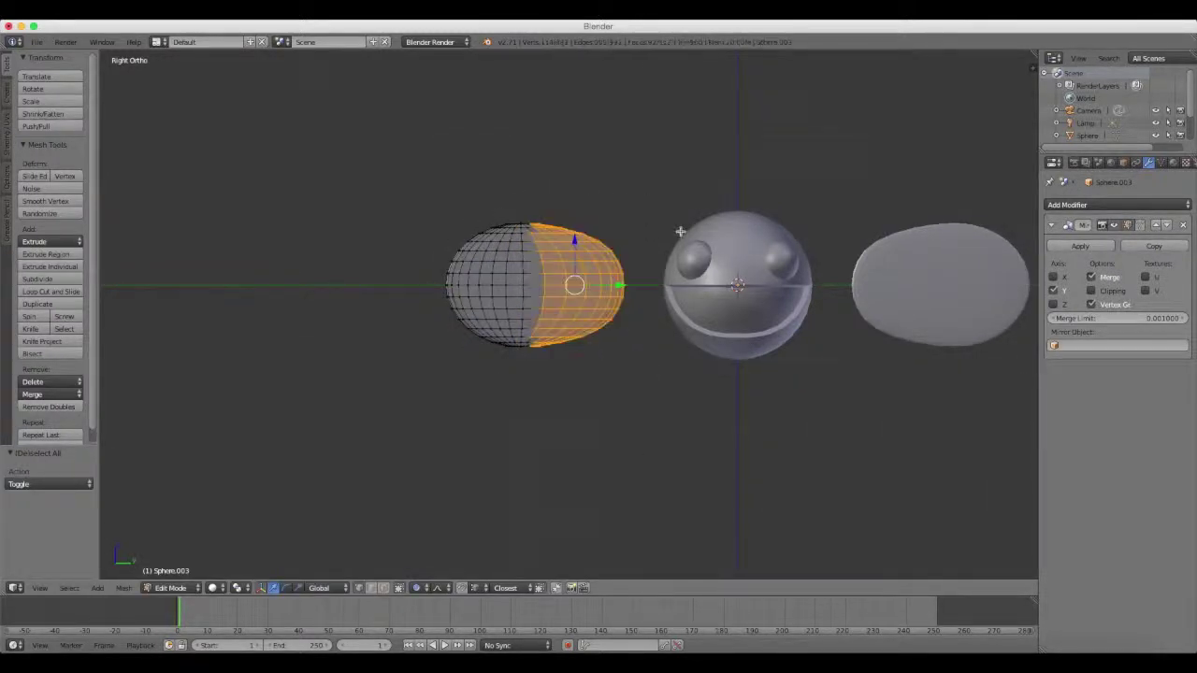
key(s)
key(z)
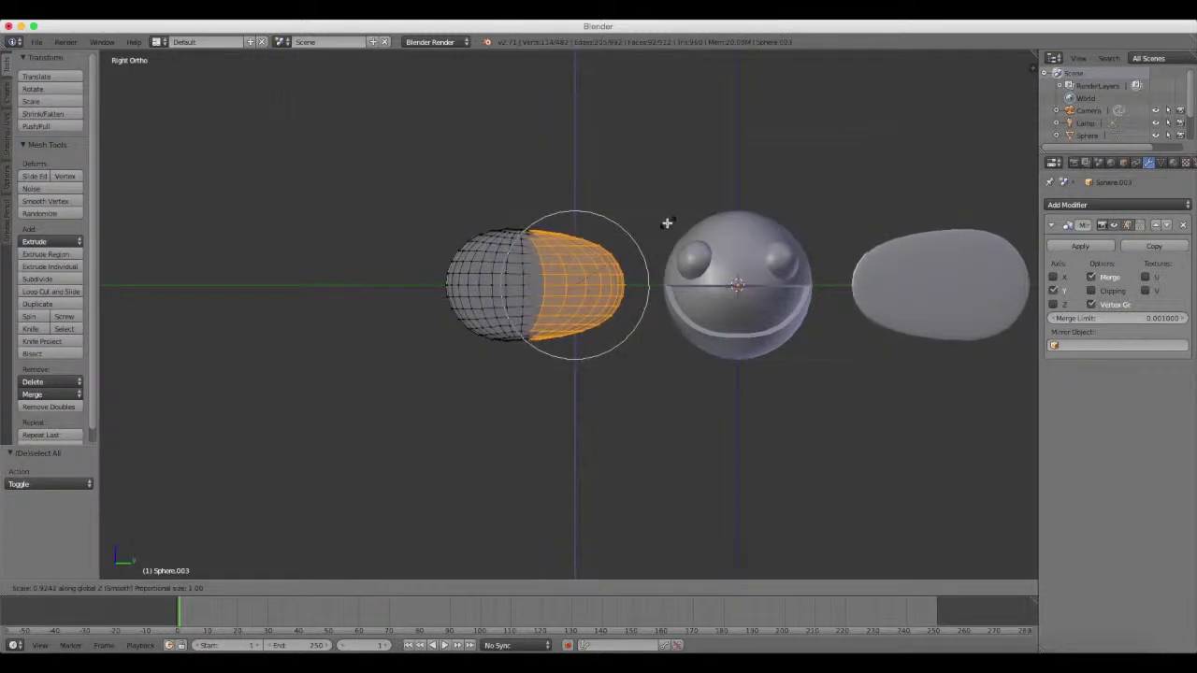
click(666, 222)
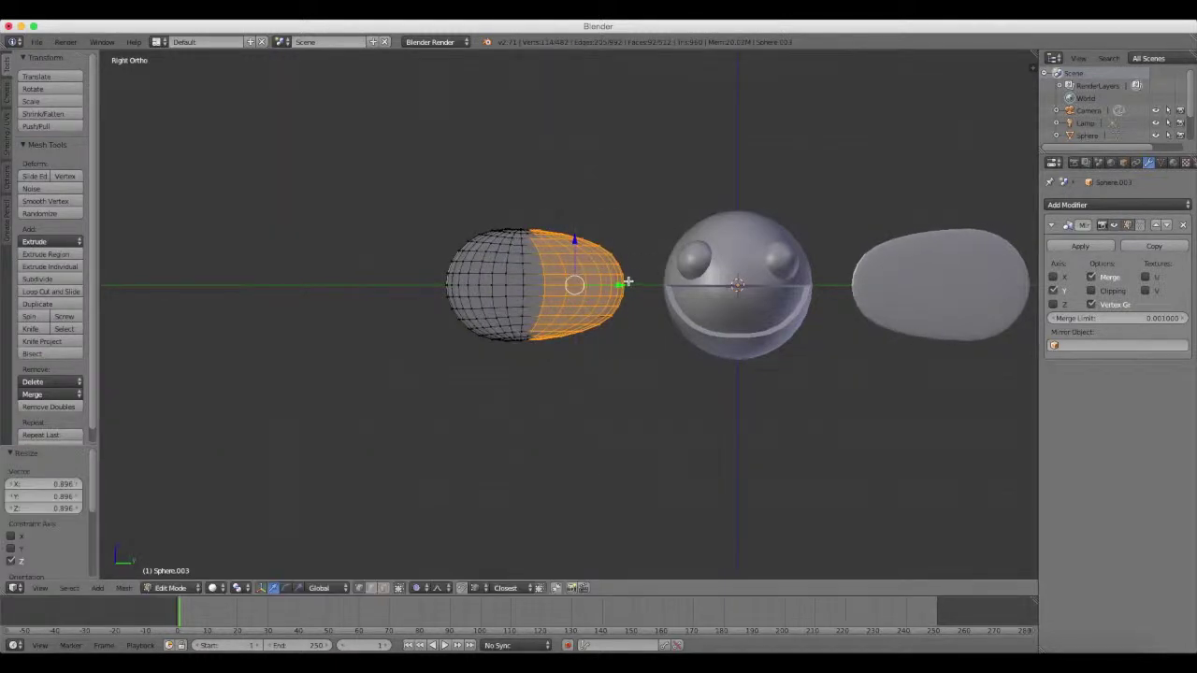
key(g)
key(y)
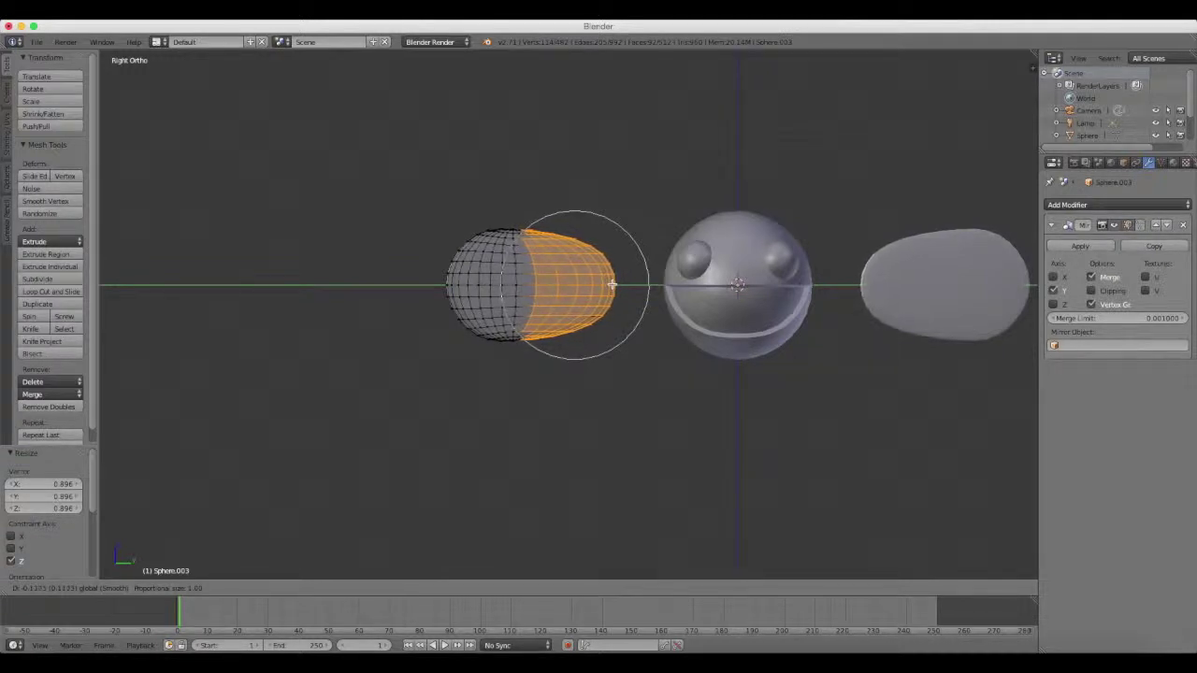
click(610, 283)
key(g)
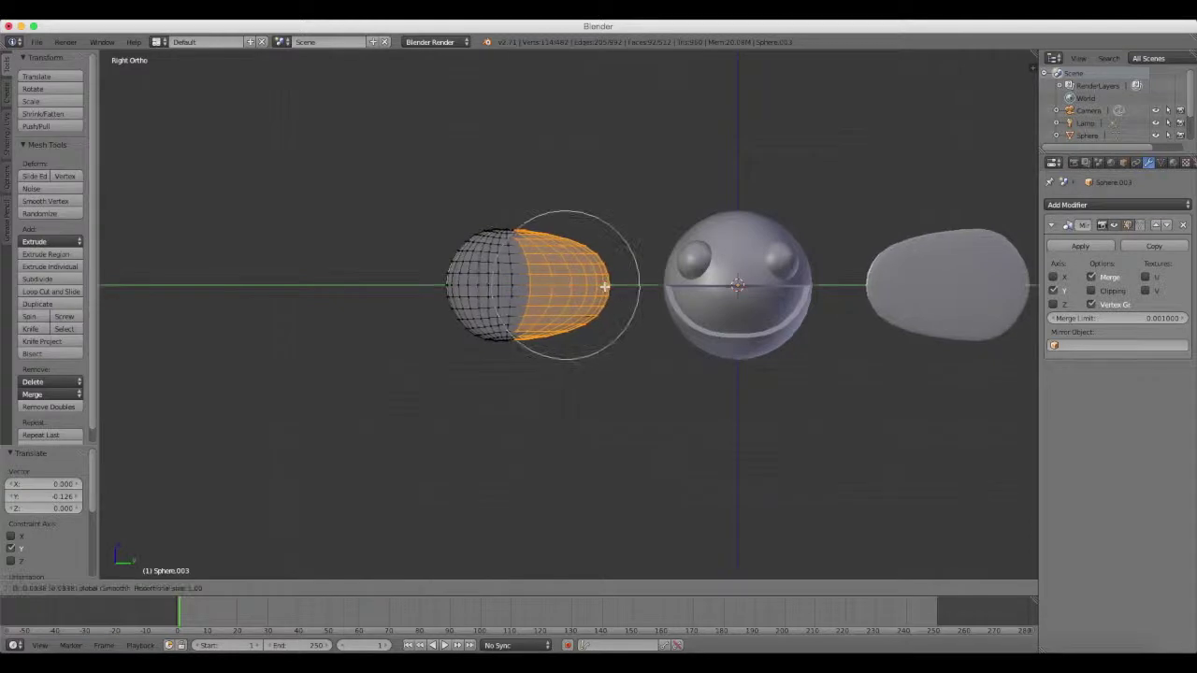
click(611, 284)
key(Tab)
shift+middle_drag(648, 287, 577, 336)
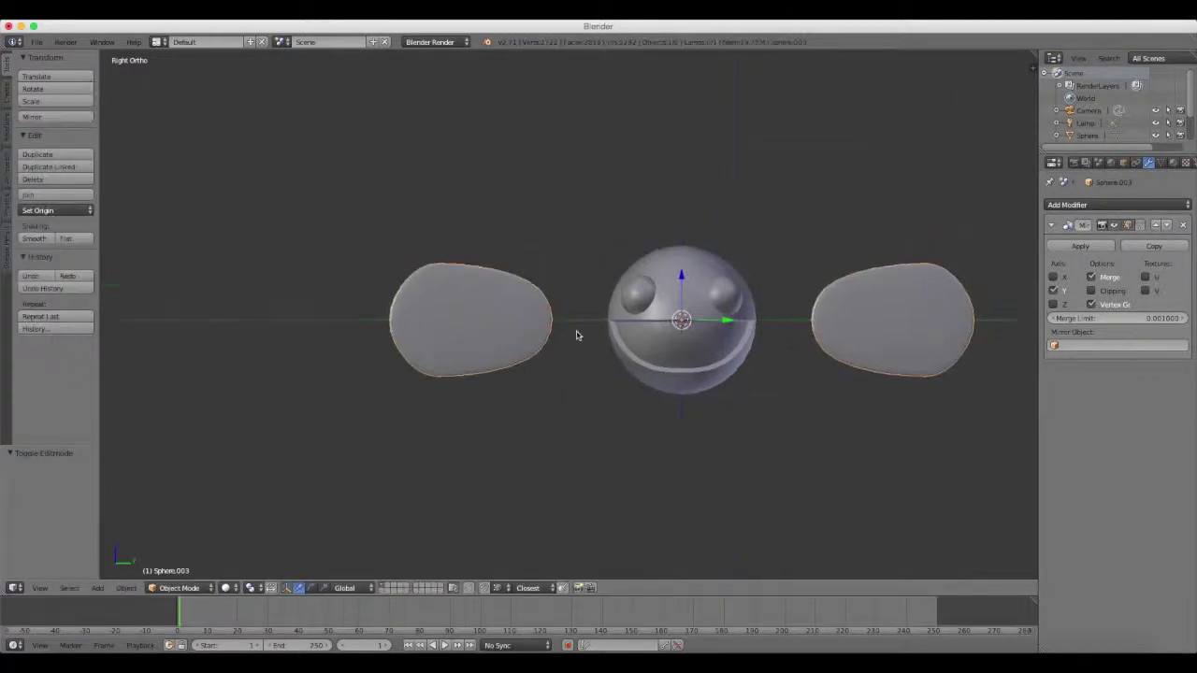
In Edit Mode, select the whole ear and tilt it -27.348° around X
mouse_move(656, 324)
middle_down()
mouse_move(618, 344)
mouse_move(651, 344)
middle_up()
key(Tab)
key(a)
key(a)
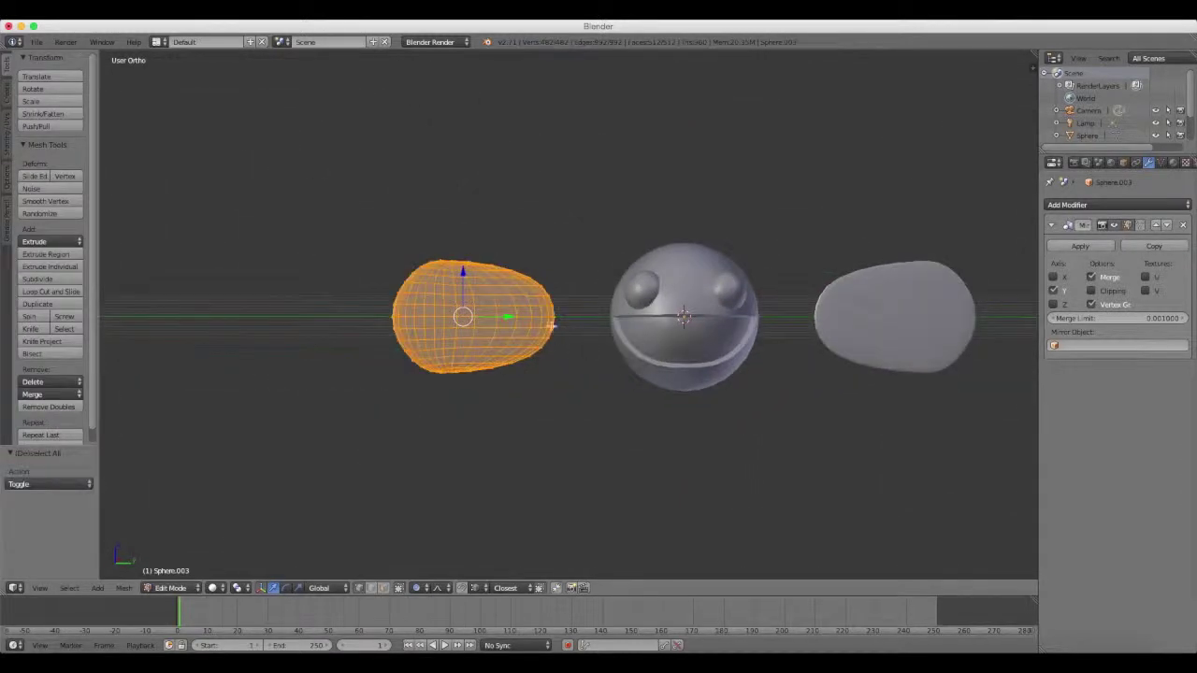
key(r)
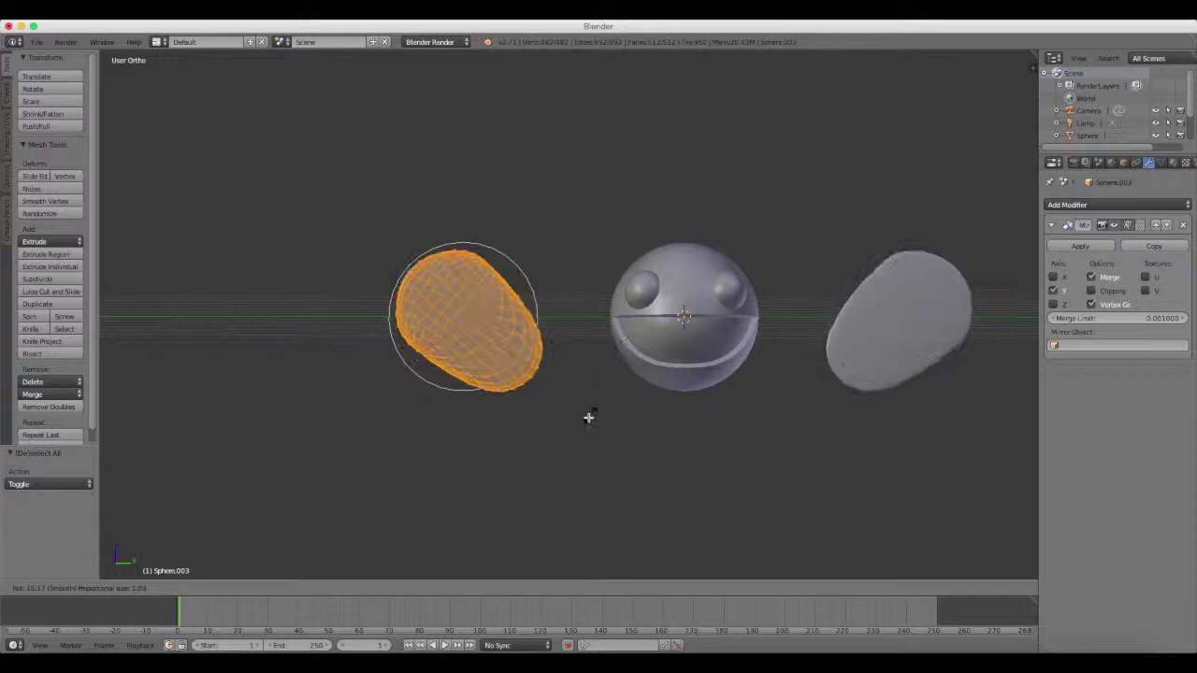
right_click(591, 419)
middle_drag(655, 283, 684, 278)
key(r)
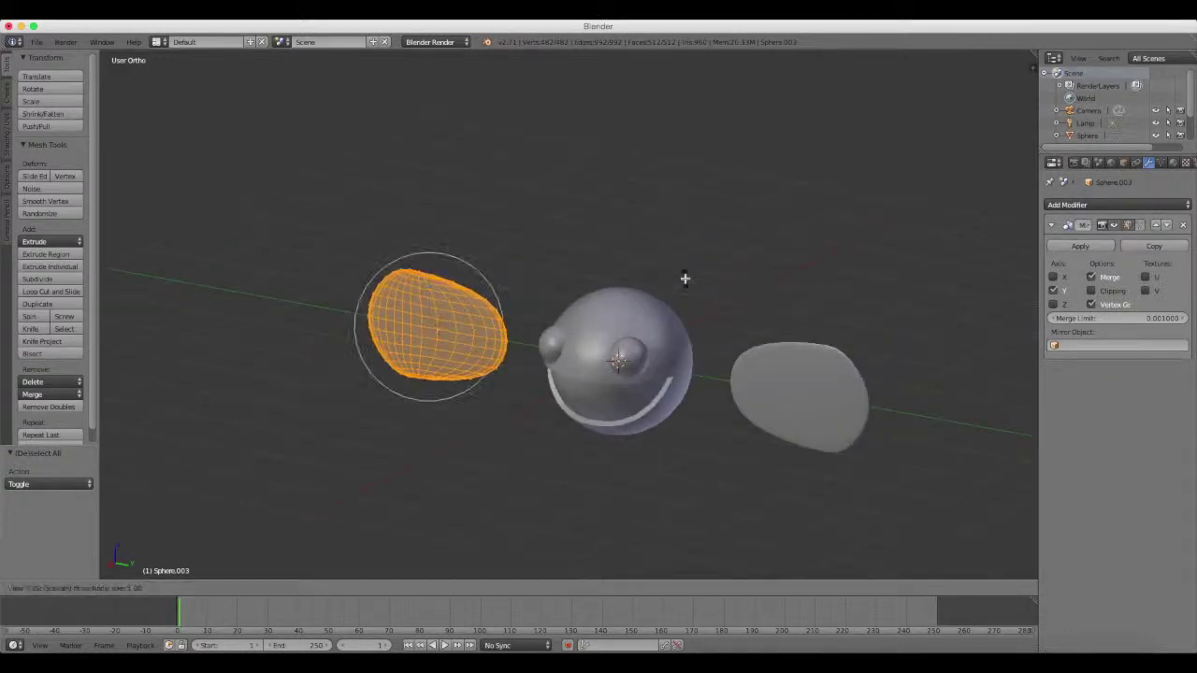
key(x)
click(674, 400)
middle_drag(673, 400, 769, 340)
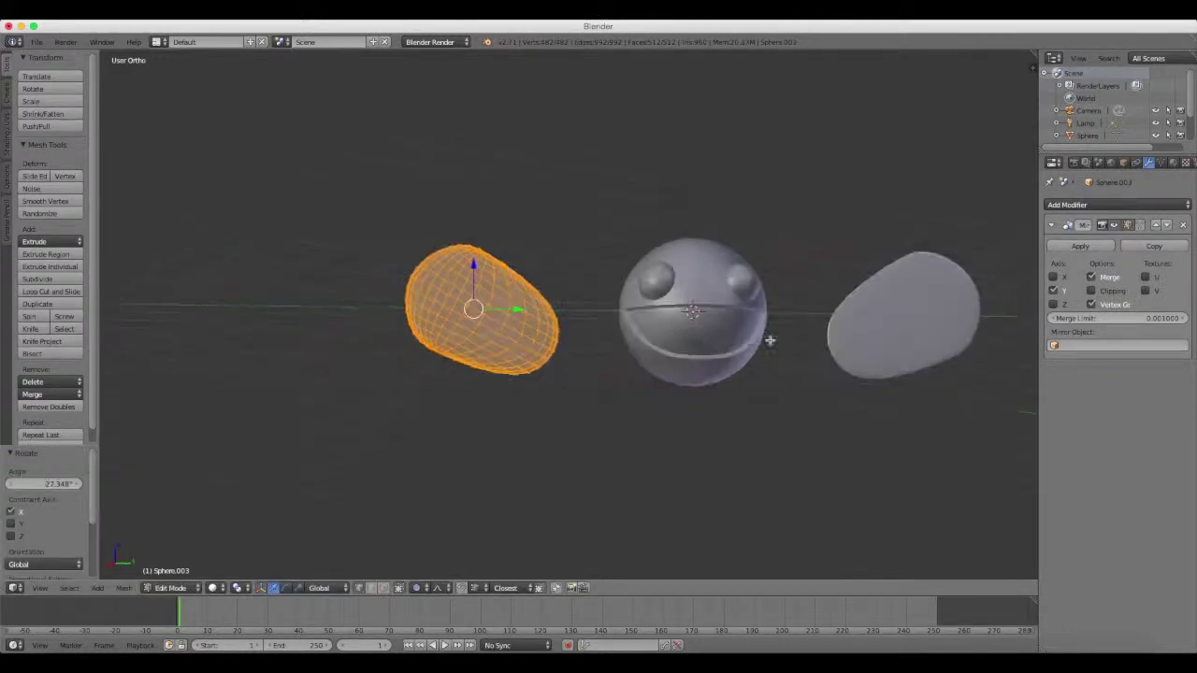
key(KP_5)
key(KP_3)
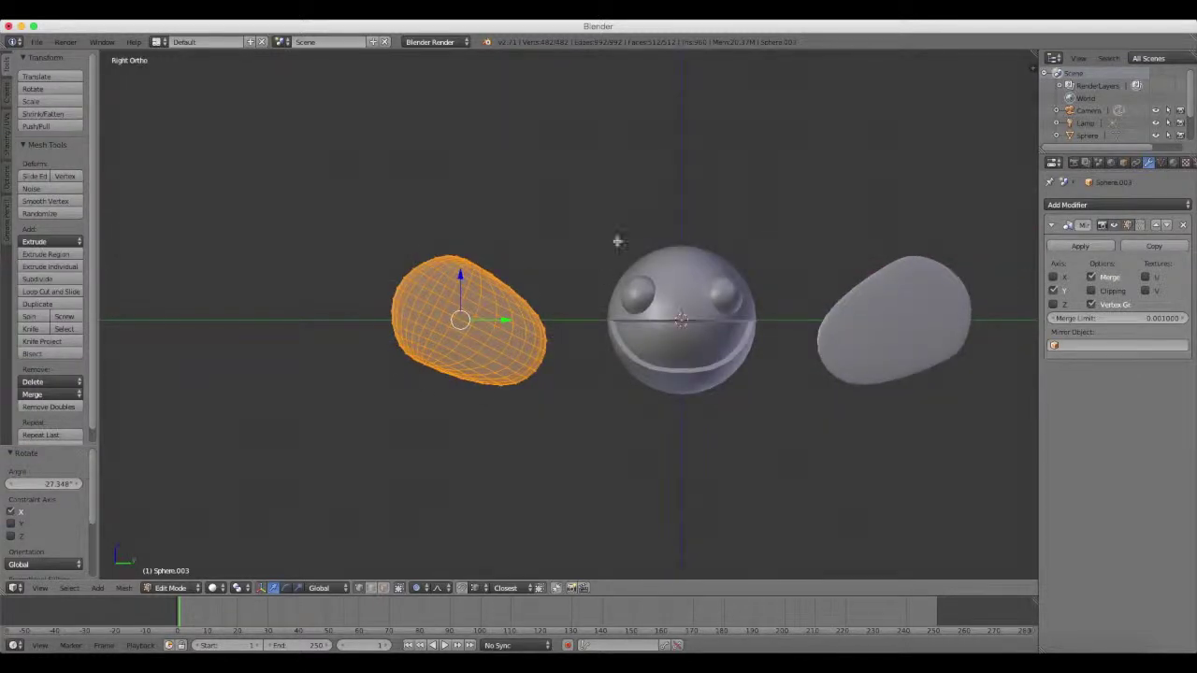
Turn off proportional editing and reselect the entire ear mesh
key(r)
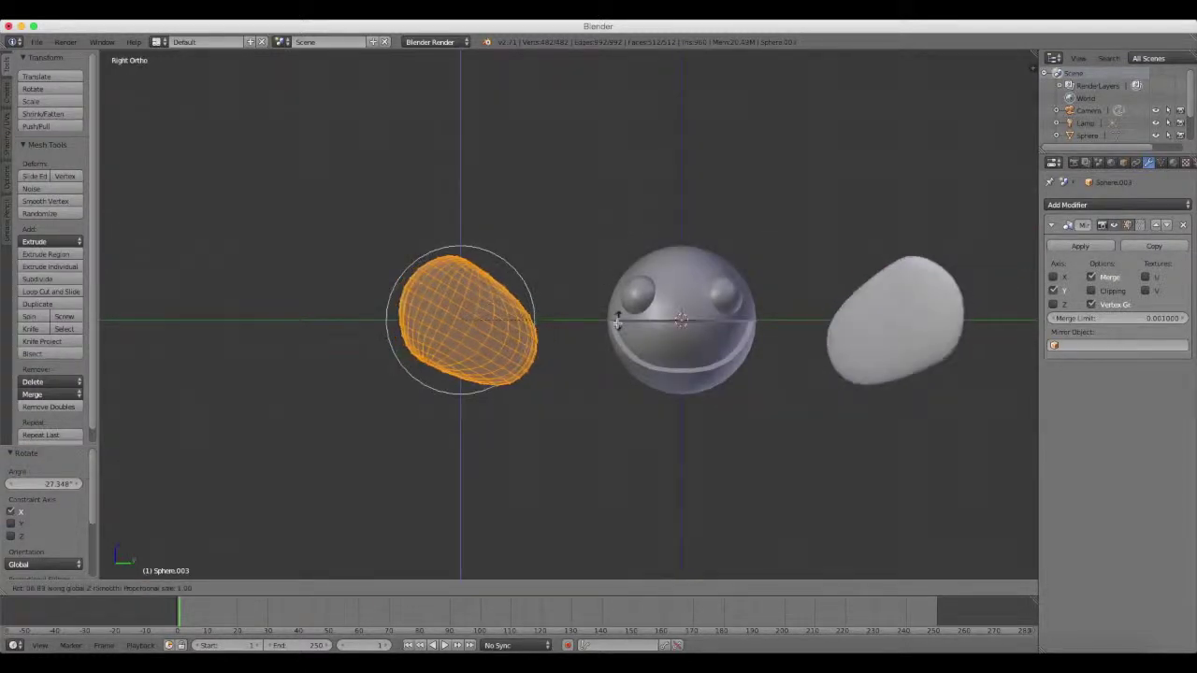
key(Escape)
key(r)
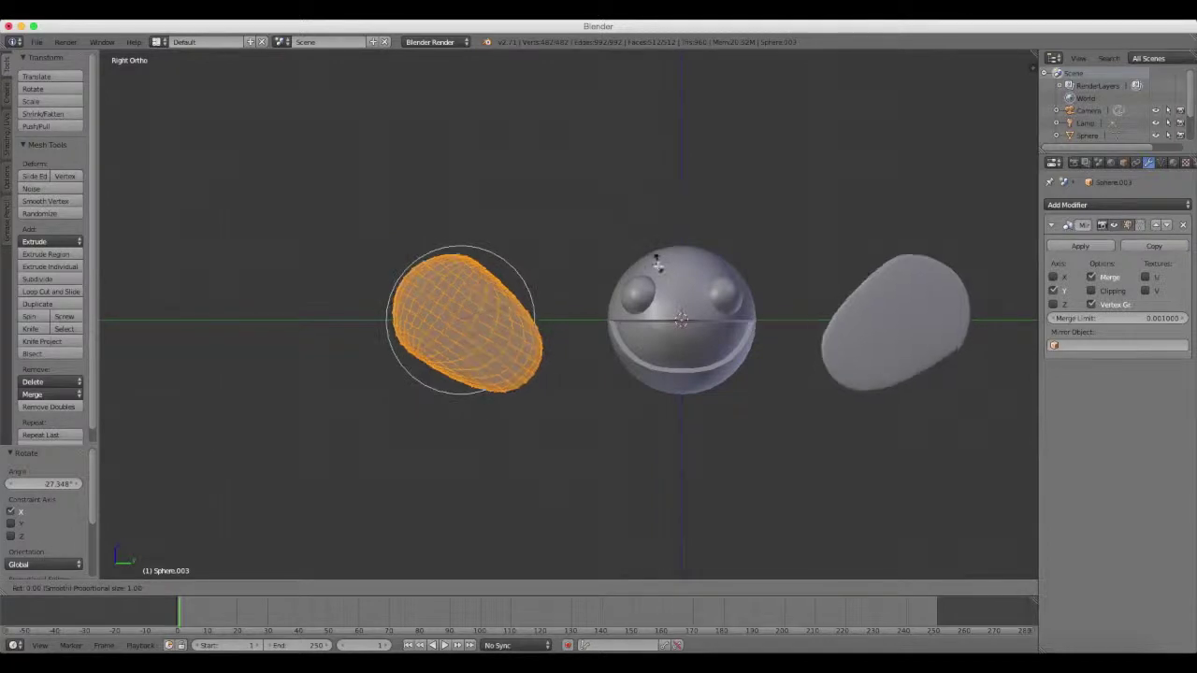
key(Escape)
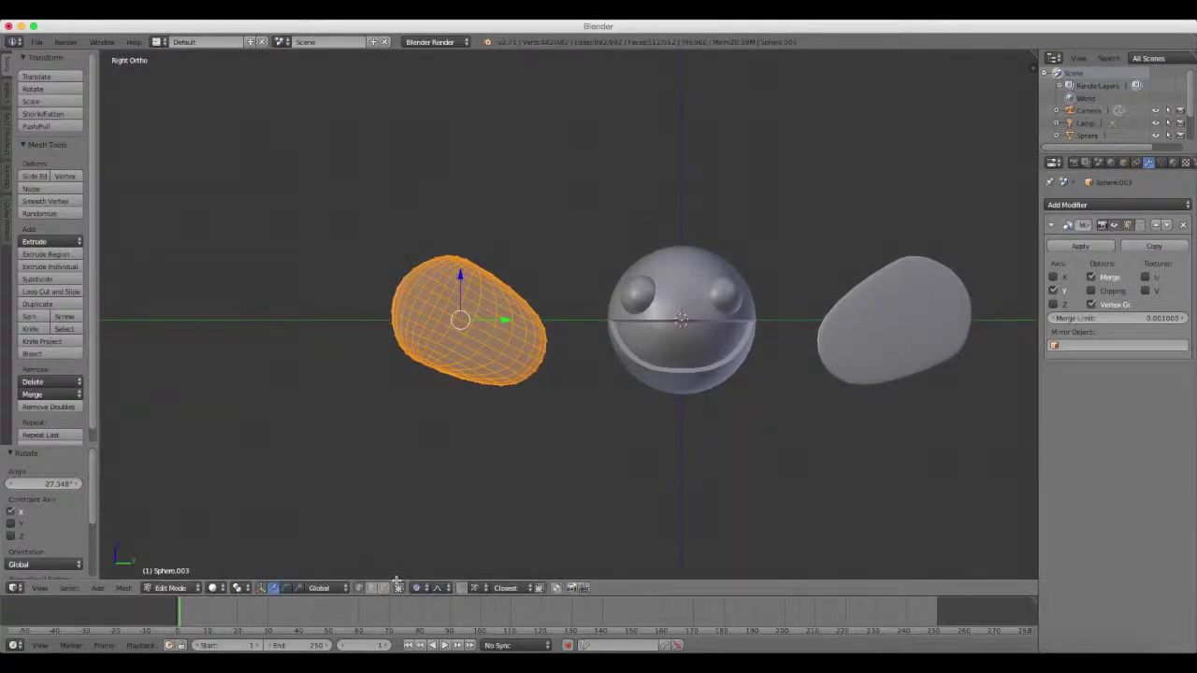
click(415, 587)
click(449, 527)
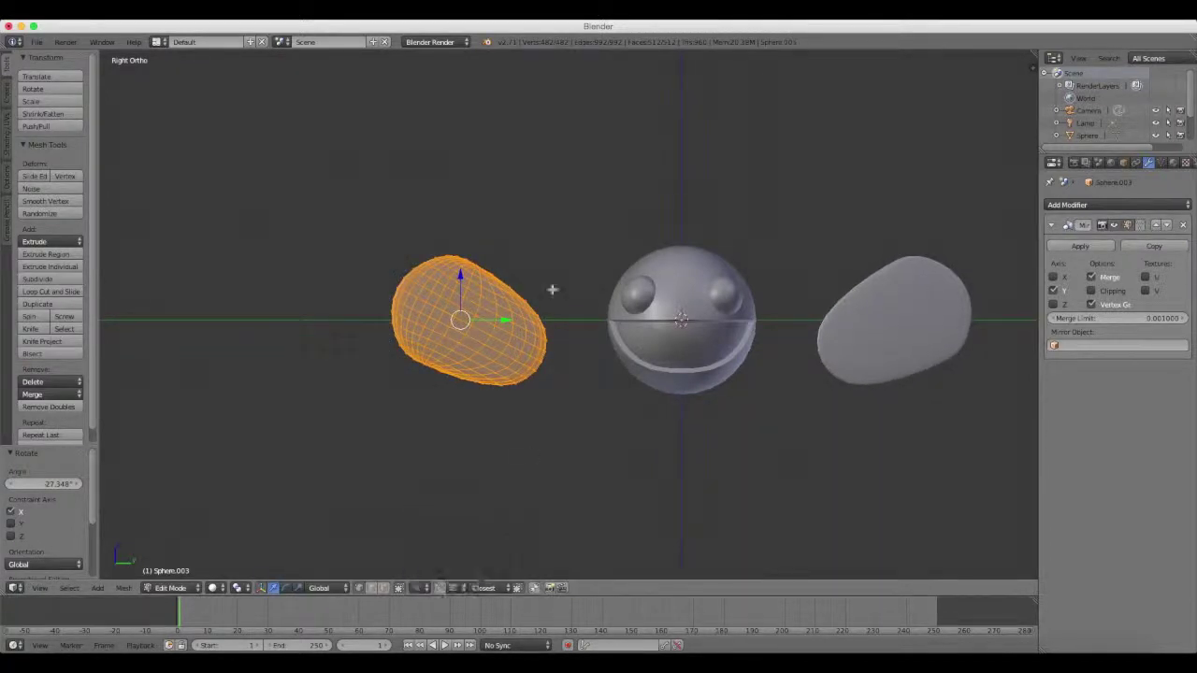
key(Tab)
key(Tab)
right_click(545, 340)
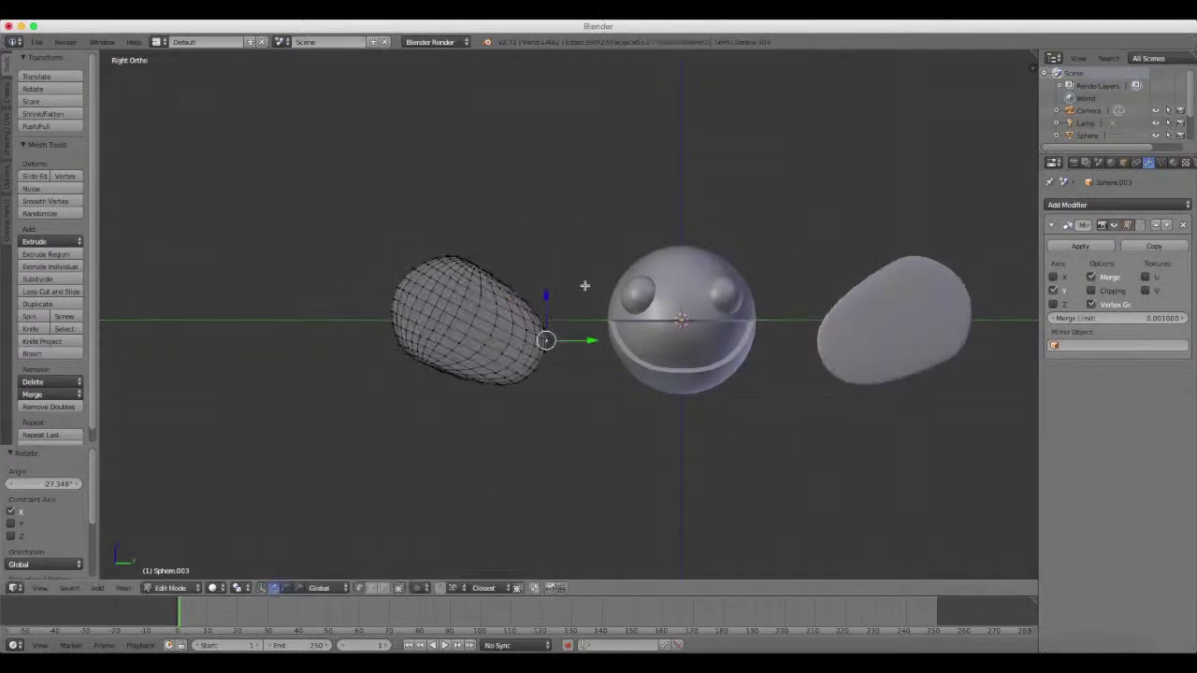
key(r)
key(z)
key(Escape)
key(a)
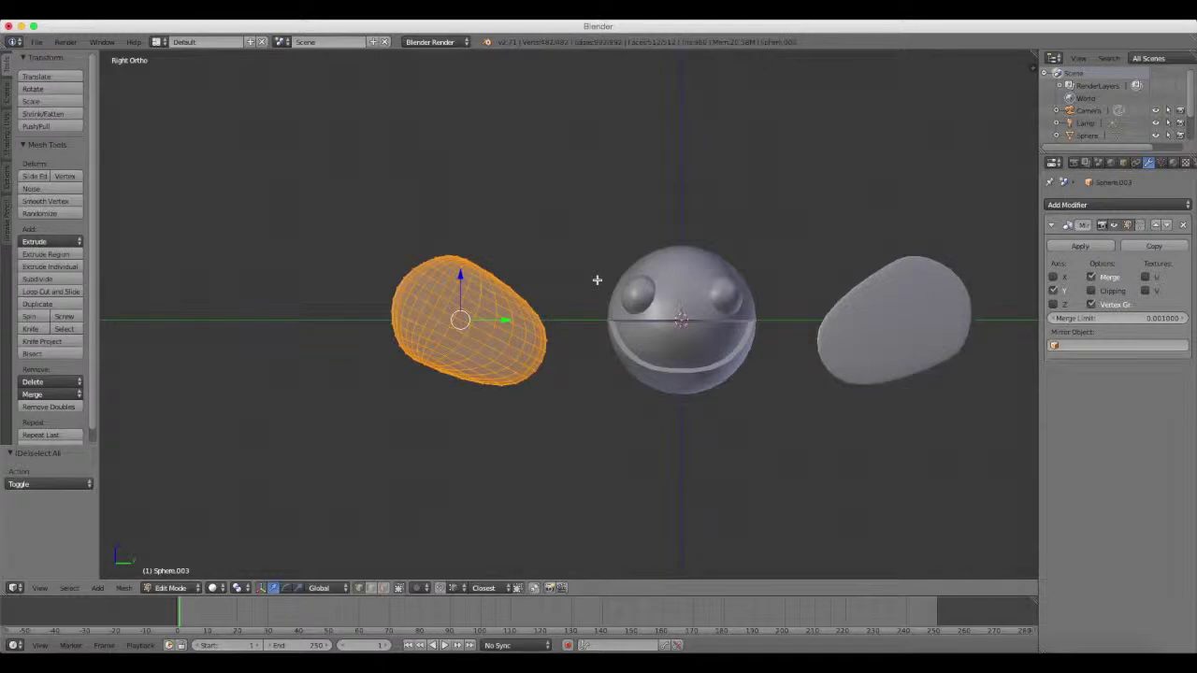
key(Tab)
key(Tab)
key(Tab)
key(Tab)
key(Tab)
Tilt the ears 14.839° around X and lift them beside the top of the head
key(r)
key(x)
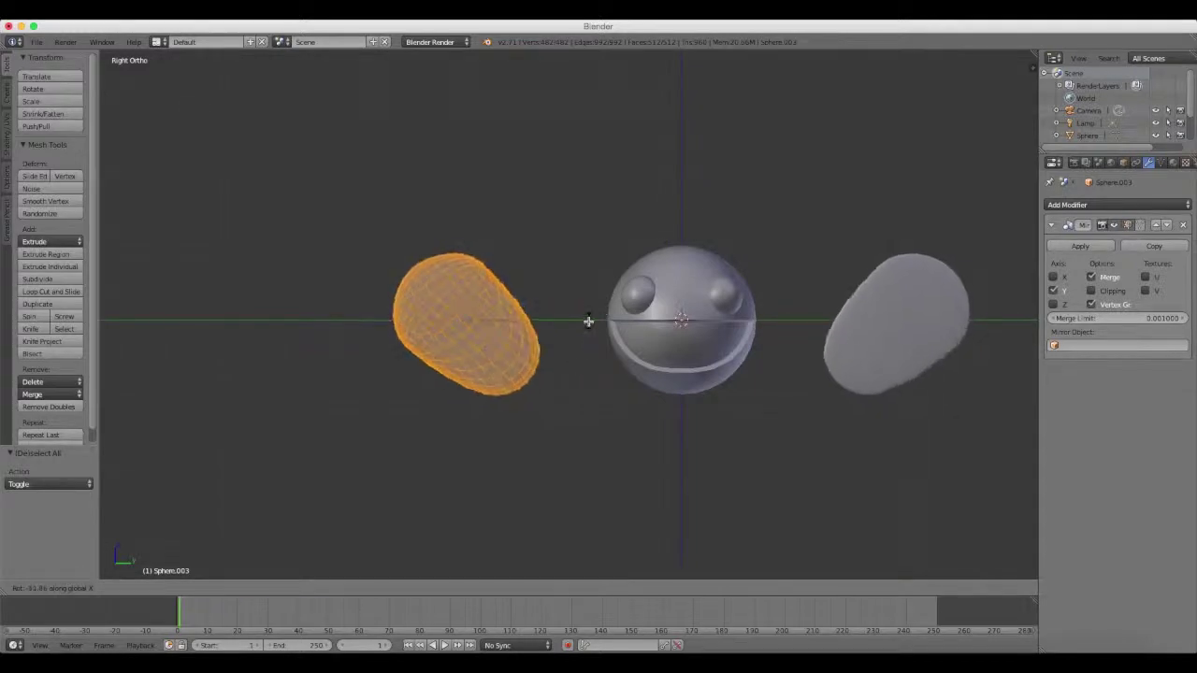
click(588, 321)
key(g)
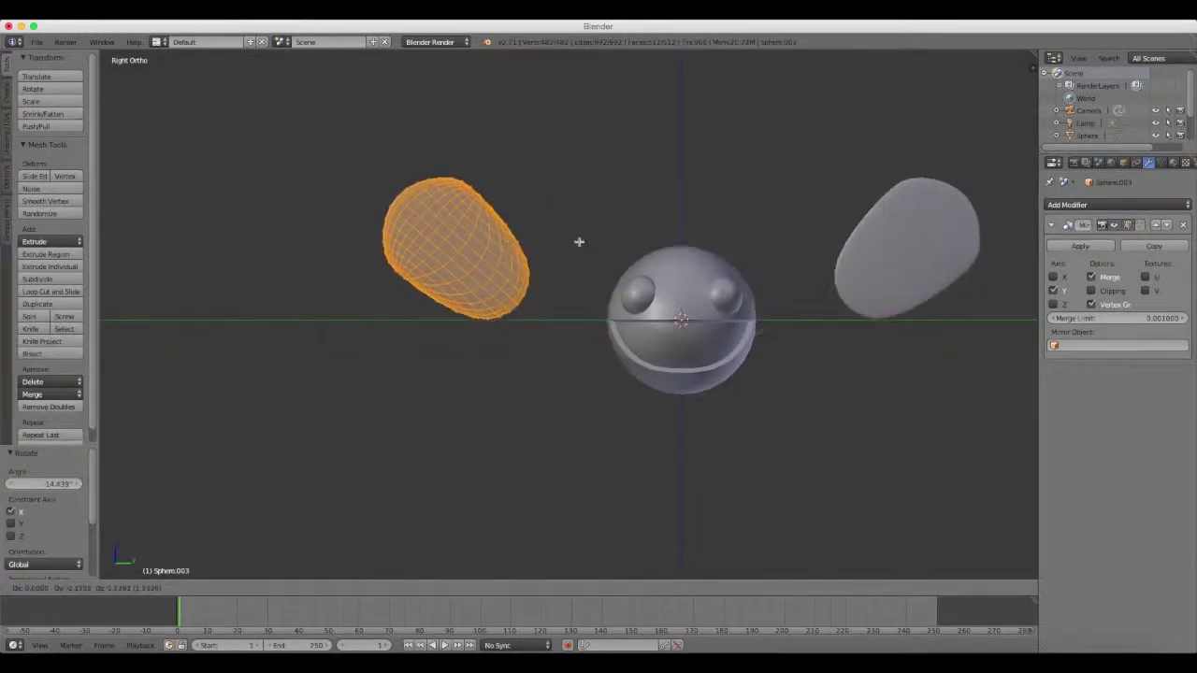
click(605, 267)
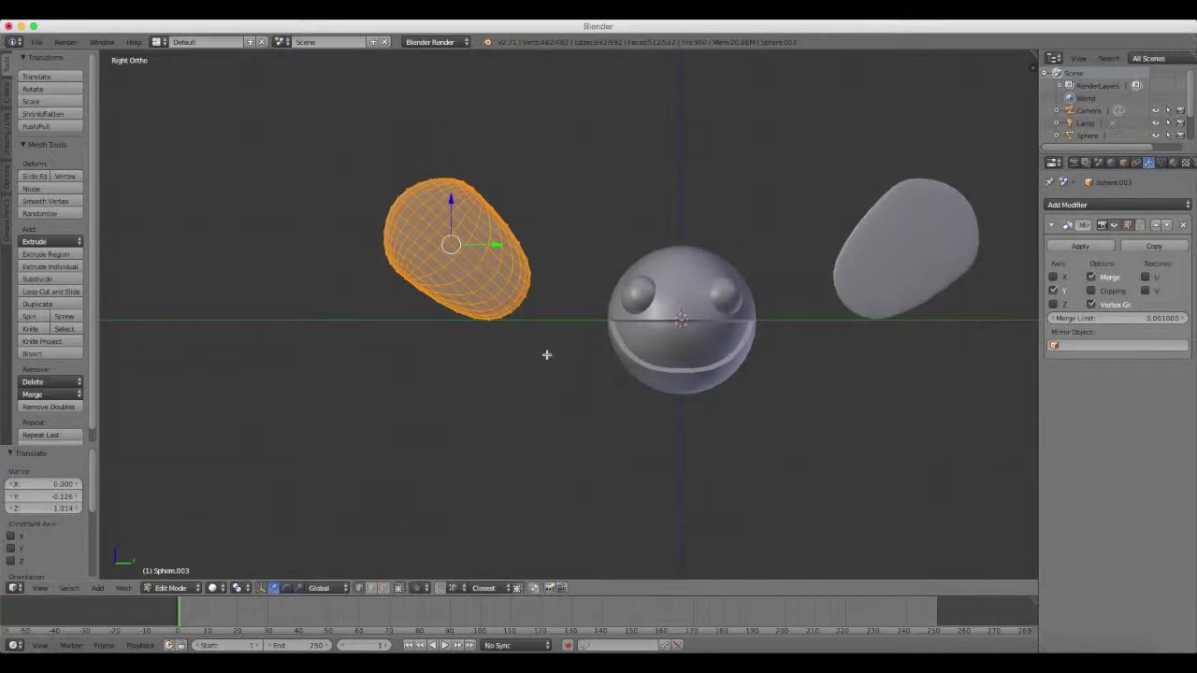
Undo the ear tilt and raise, then squash the ear to 0.944 along Y
key(ctrl+z)
key(a)
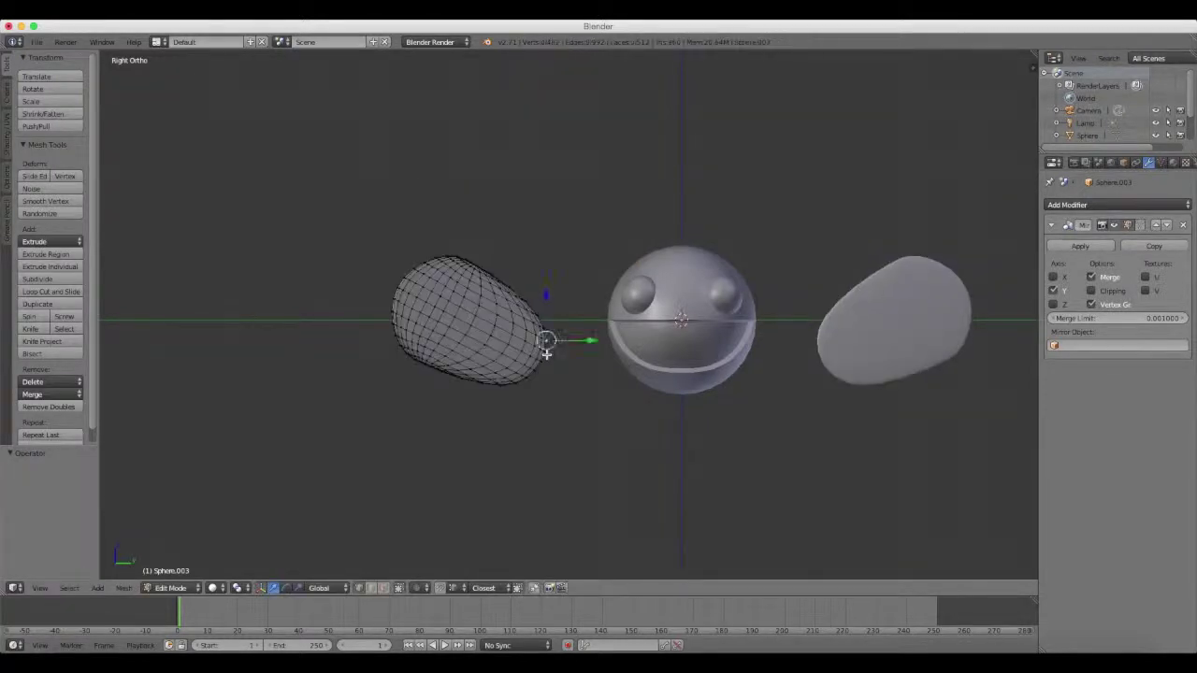
key(ctrl+z)
key(ctrl+z)
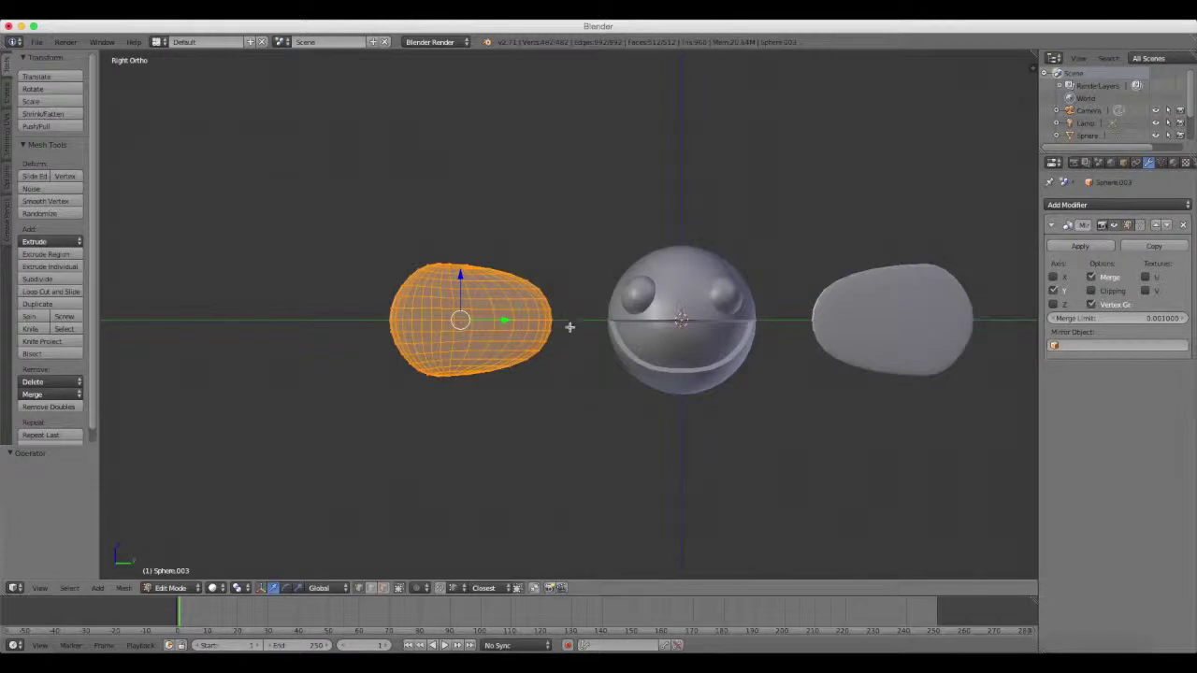
key(s)
key(y)
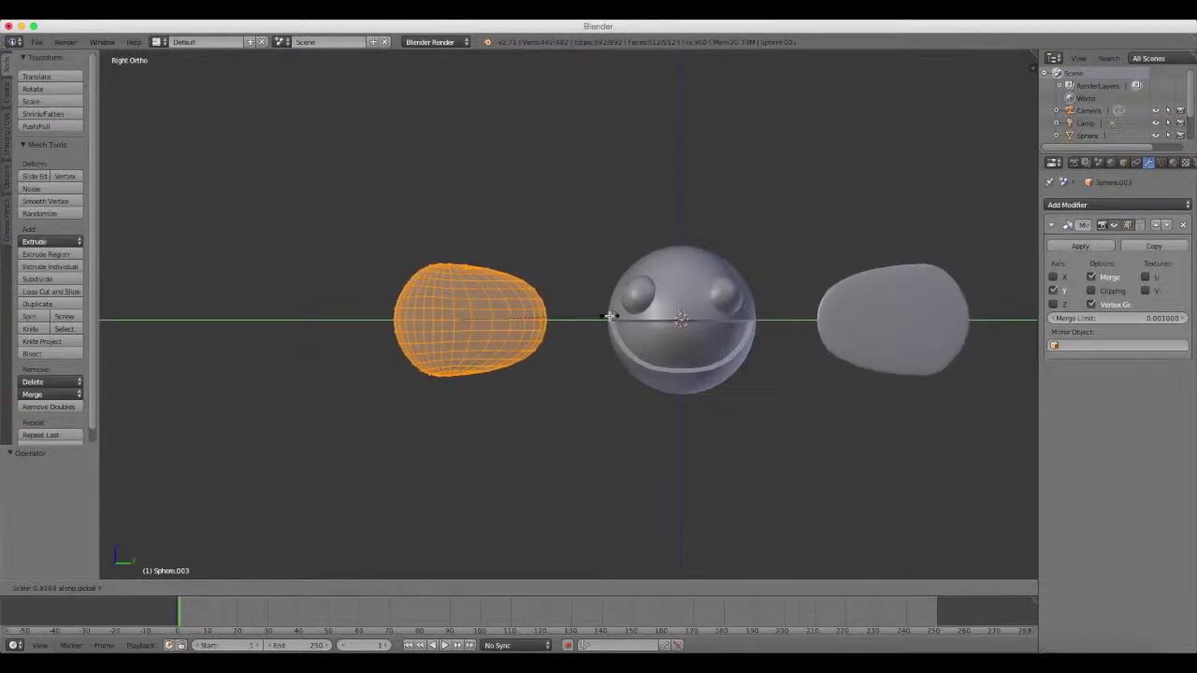
click(608, 319)
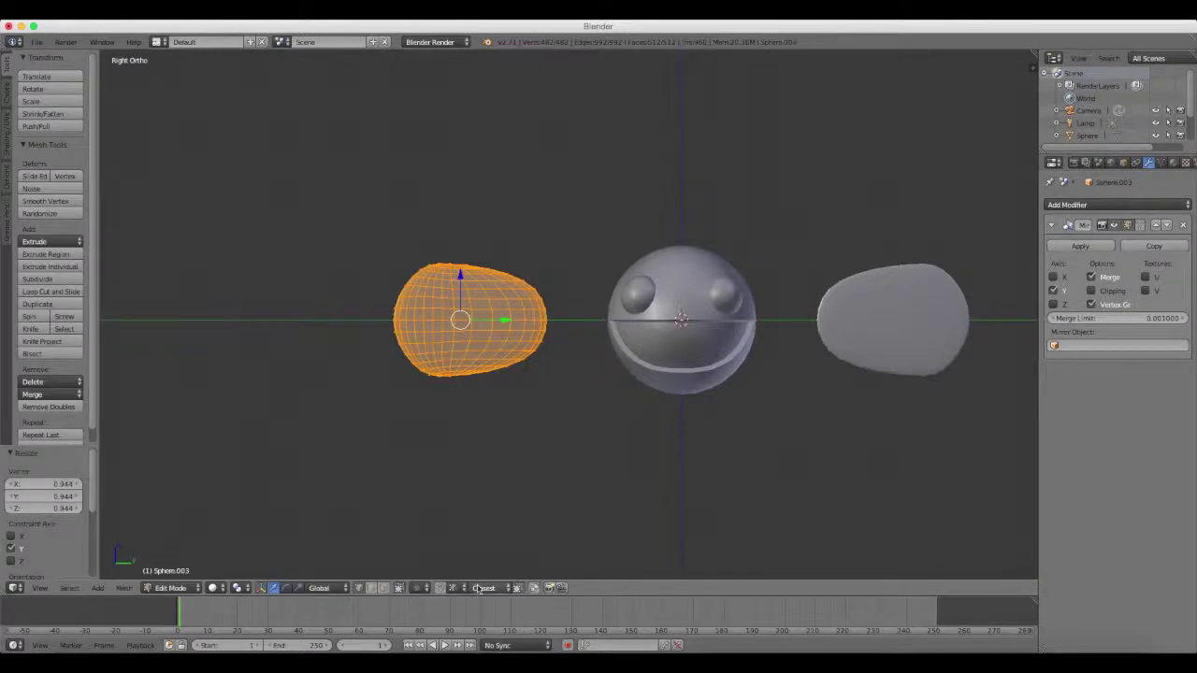
With proportional editing on, pull the ear's left-end vertices -0.084 along Y
click(416, 588)
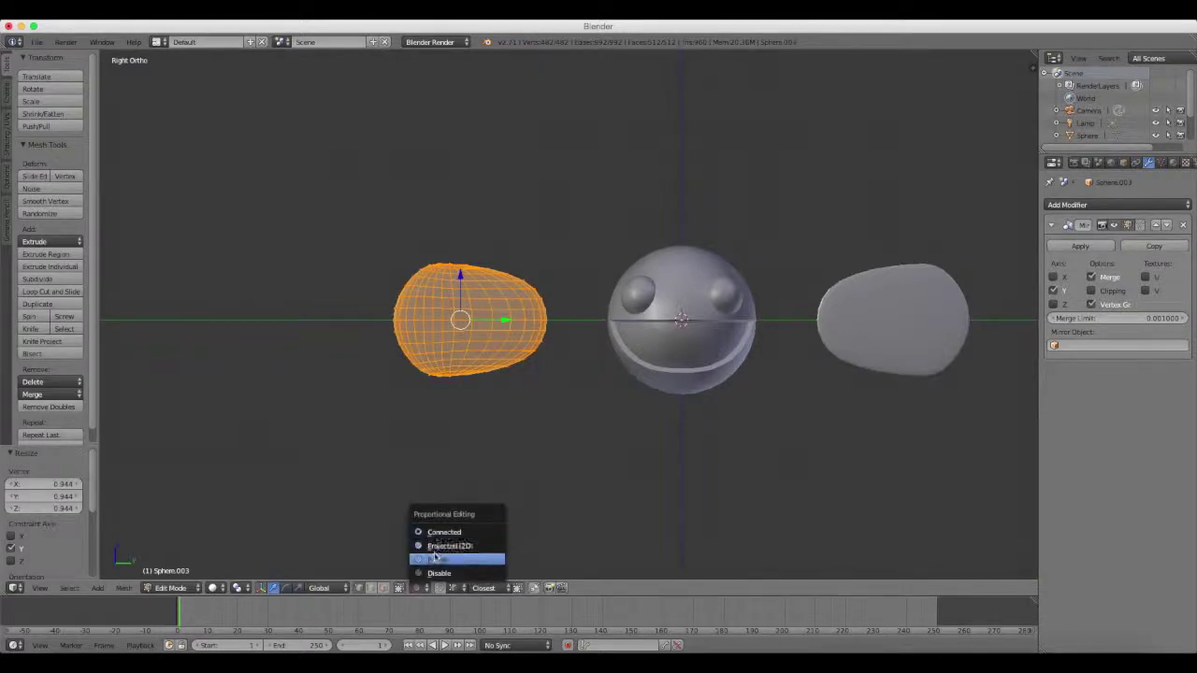
click(427, 555)
key(a)
key(b)
drag(362, 241, 437, 417)
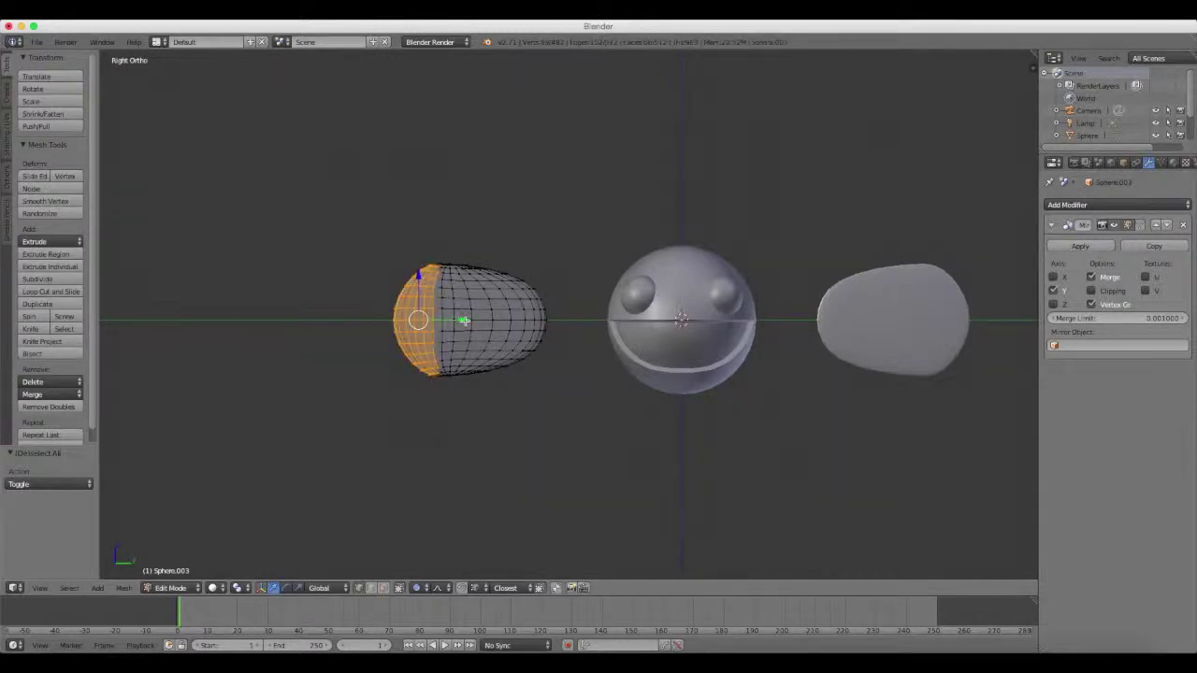
drag(464, 321, 461, 321)
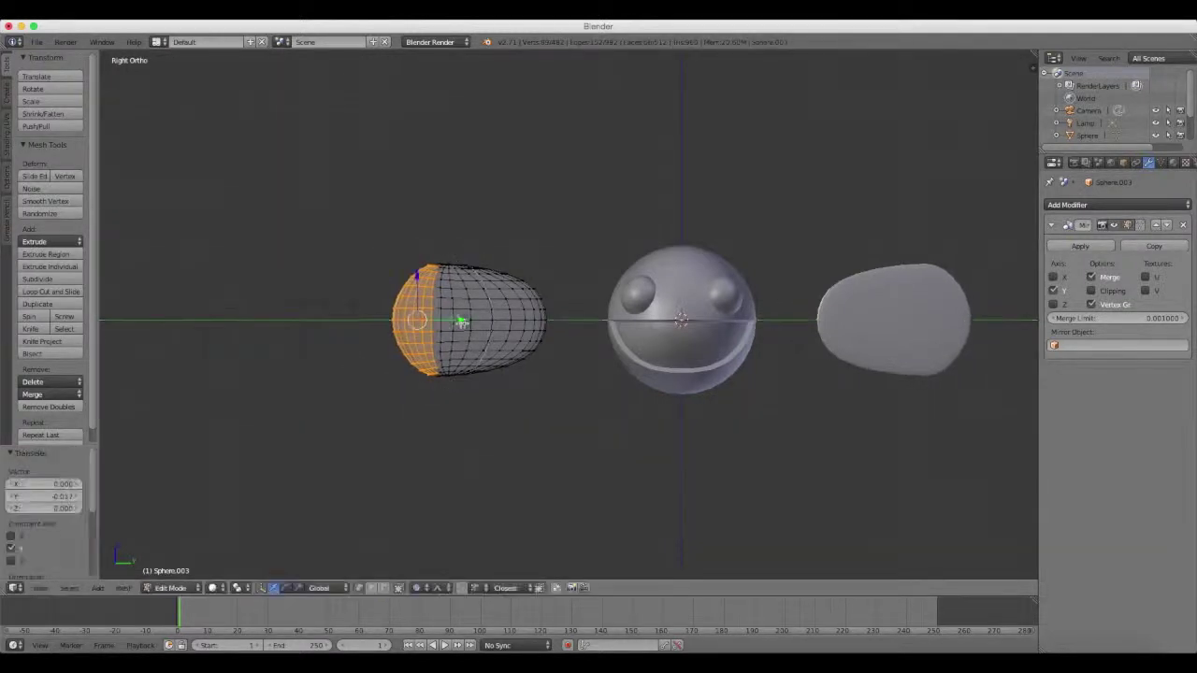
key(a)
key(b)
mouse_move(374, 269)
mouse_down()
mouse_move(419, 347)
mouse_move(427, 387)
mouse_move(433, 370)
mouse_up()
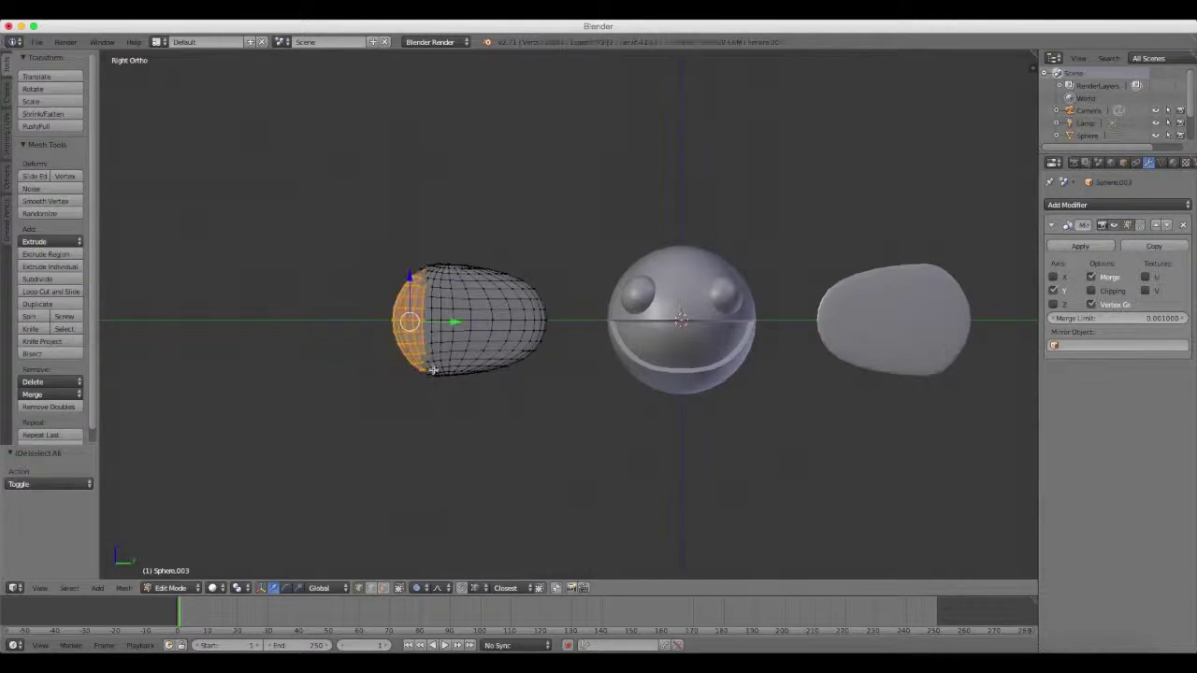
drag(452, 324, 445, 324)
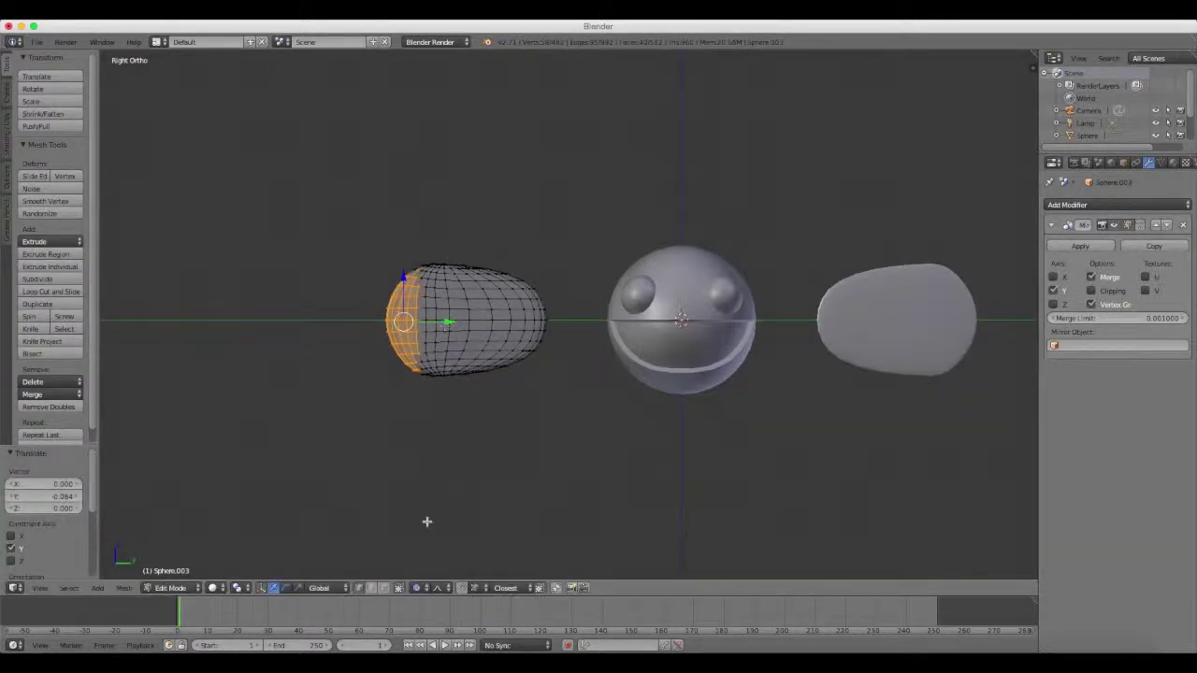
Turn proportional editing off and begin rotating the whole ear around X
click(428, 587)
click(430, 571)
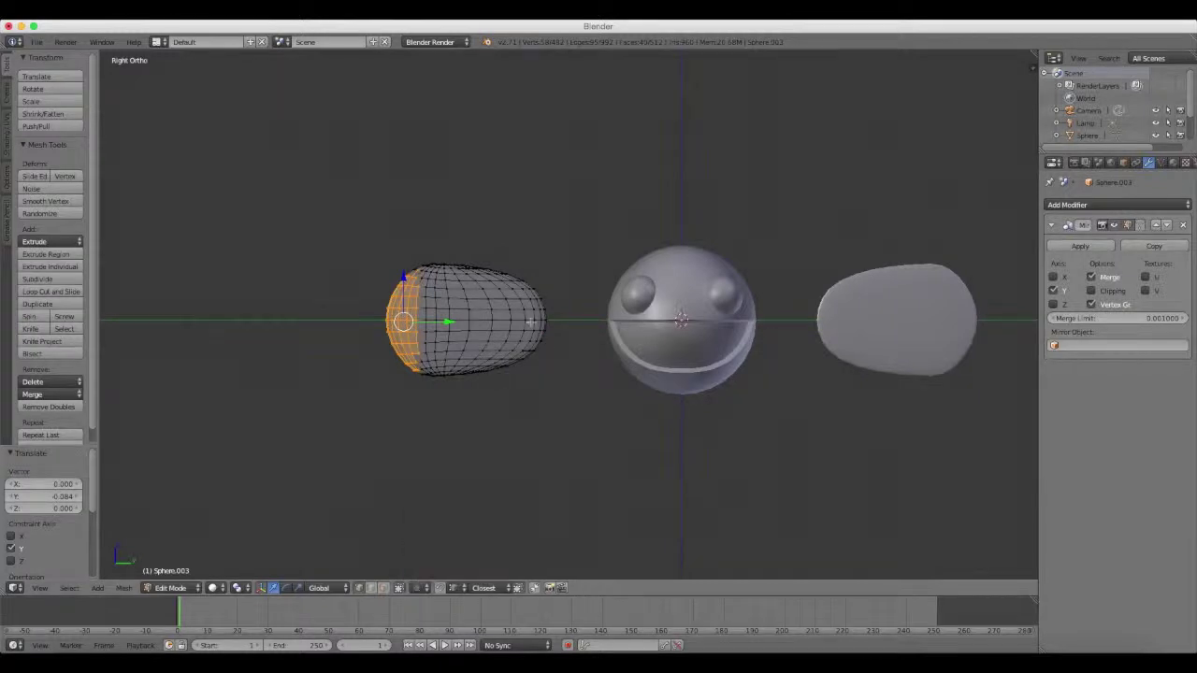
key(a)
key(a)
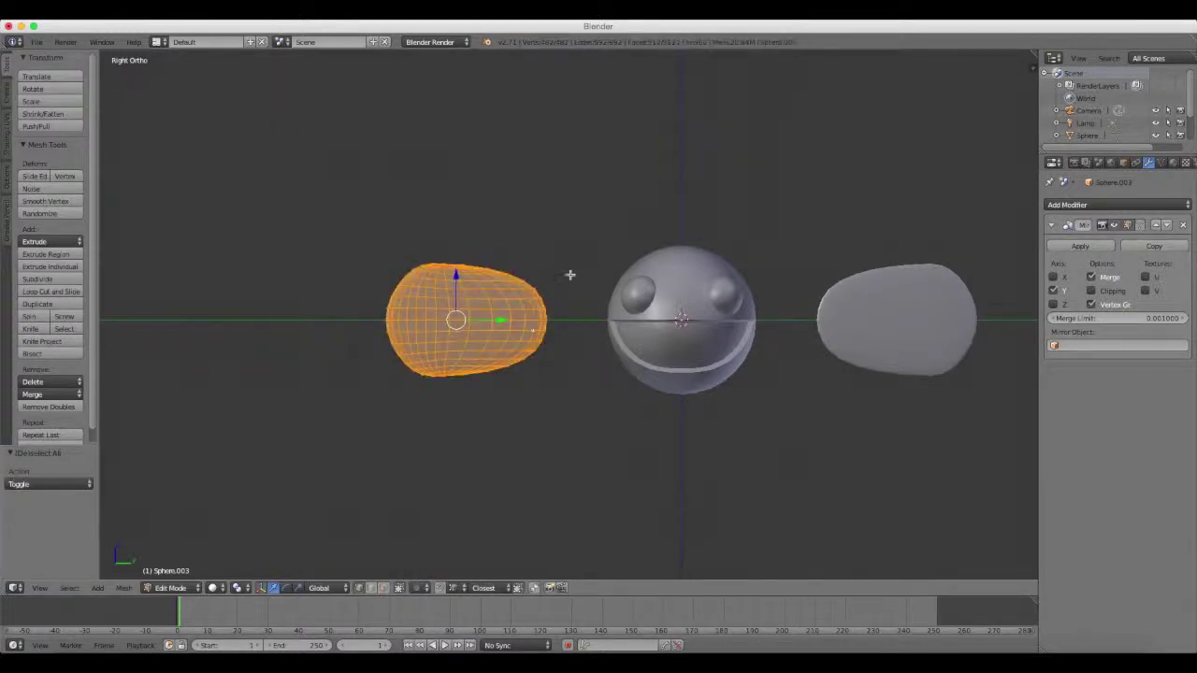
key(r)
key(x)
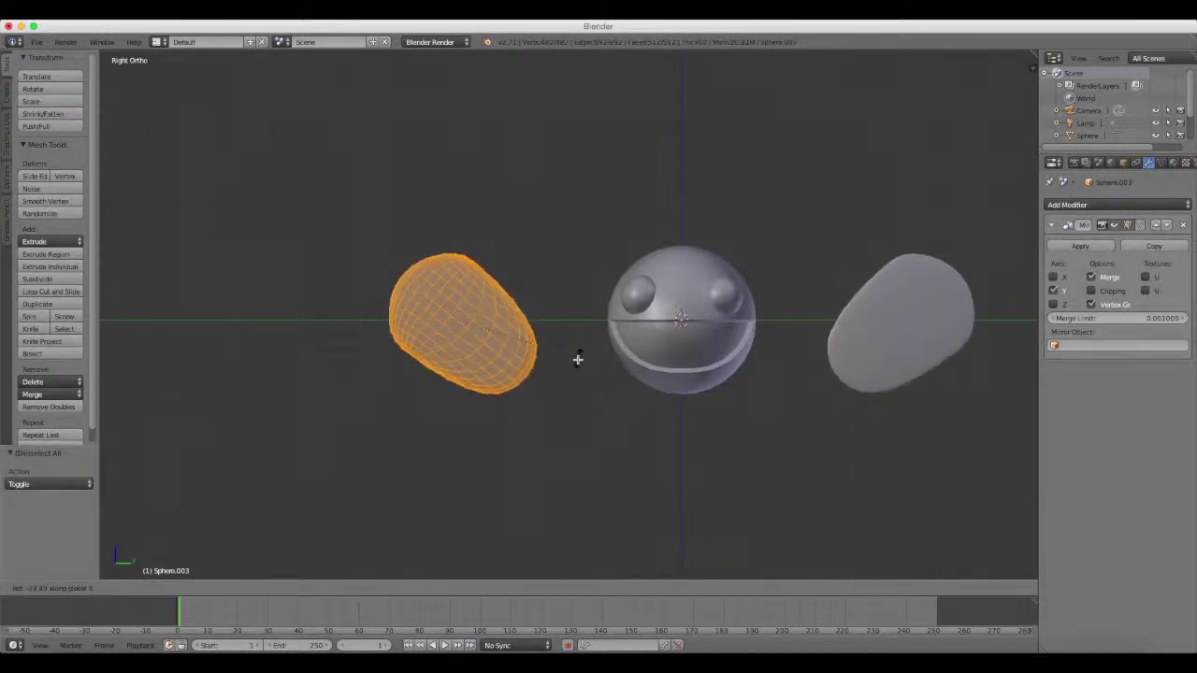
click(577, 359)
key(g)
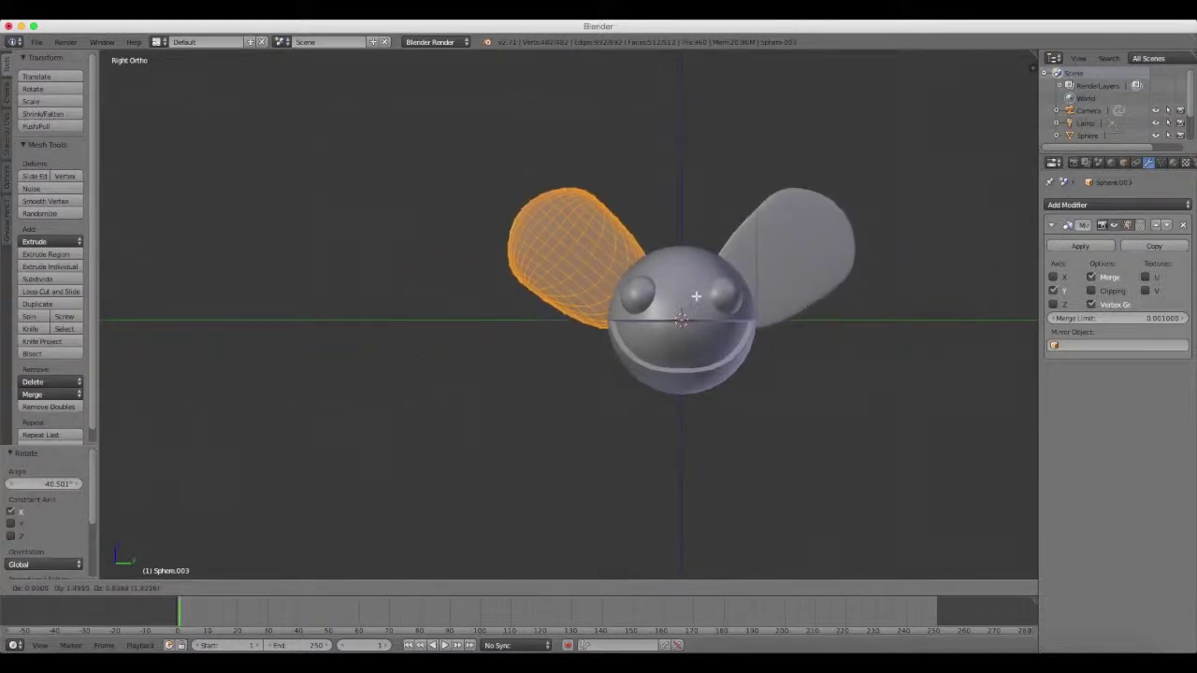
click(696, 295)
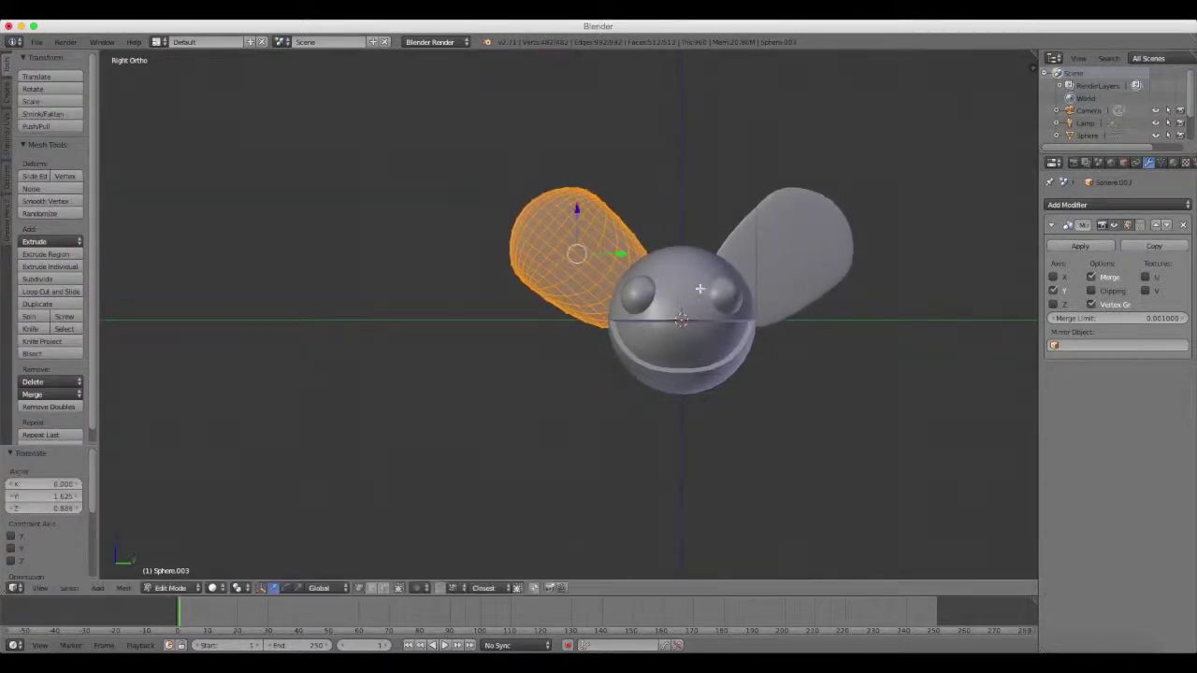
shift+middle_drag(697, 295, 575, 352)
scroll(544, 350, up, 3)
scroll(607, 352, down, 1)
scroll(673, 365, down, 1)
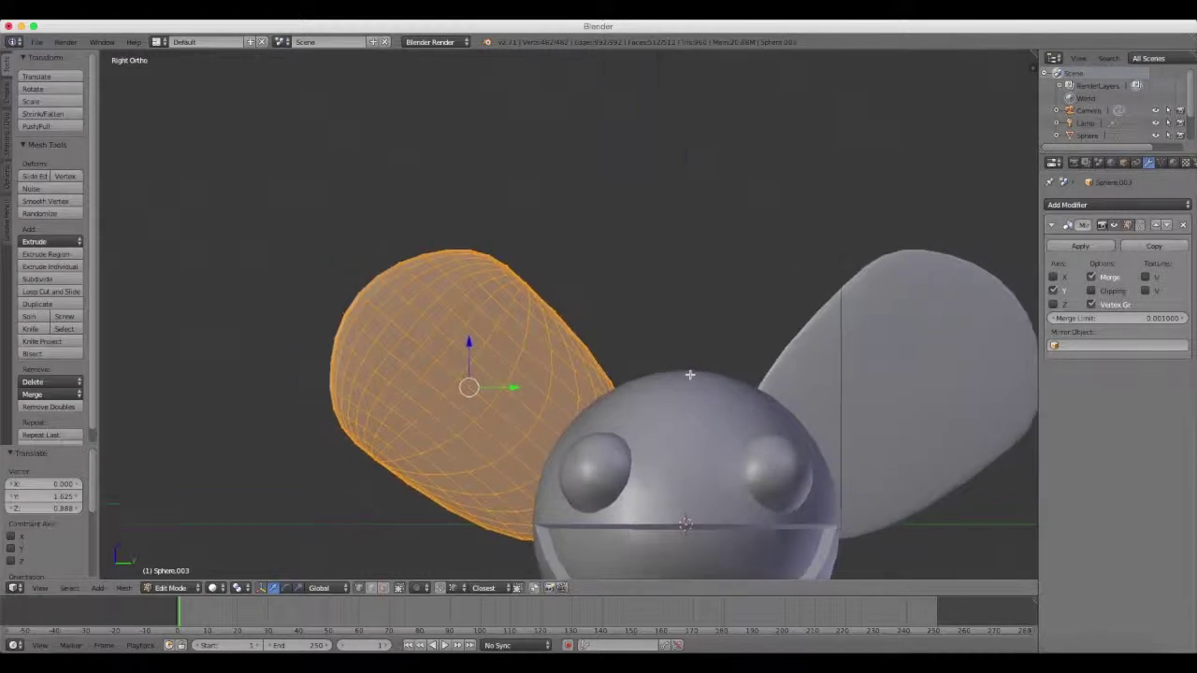
scroll(696, 360, down, 1)
scroll(700, 379, down, 3)
key(ctrl+z)
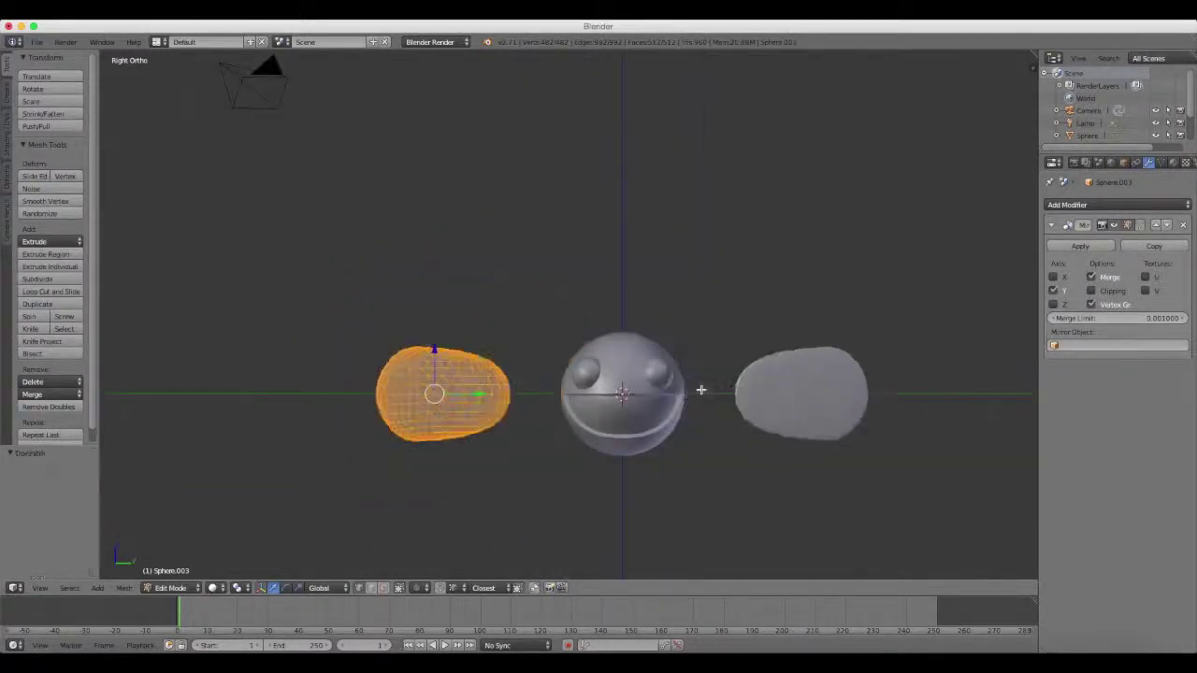
Lower the centre vertex on the ear's bottom edge by 0.012 along Z
shift+middle_drag(378, 400, 509, 368)
scroll(548, 187, up, 3)
scroll(561, 315, up, 4)
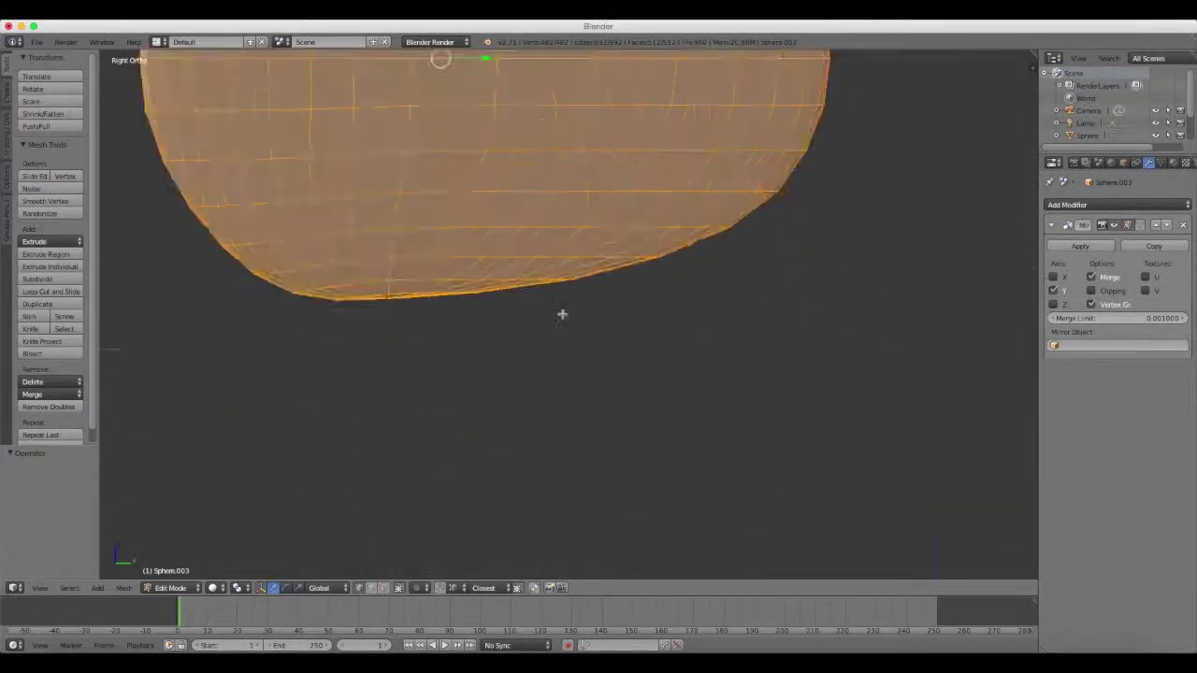
shift+middle_drag(561, 315, 597, 339)
scroll(598, 340, up, 1)
scroll(561, 344, up, 1)
scroll(524, 347, up, 1)
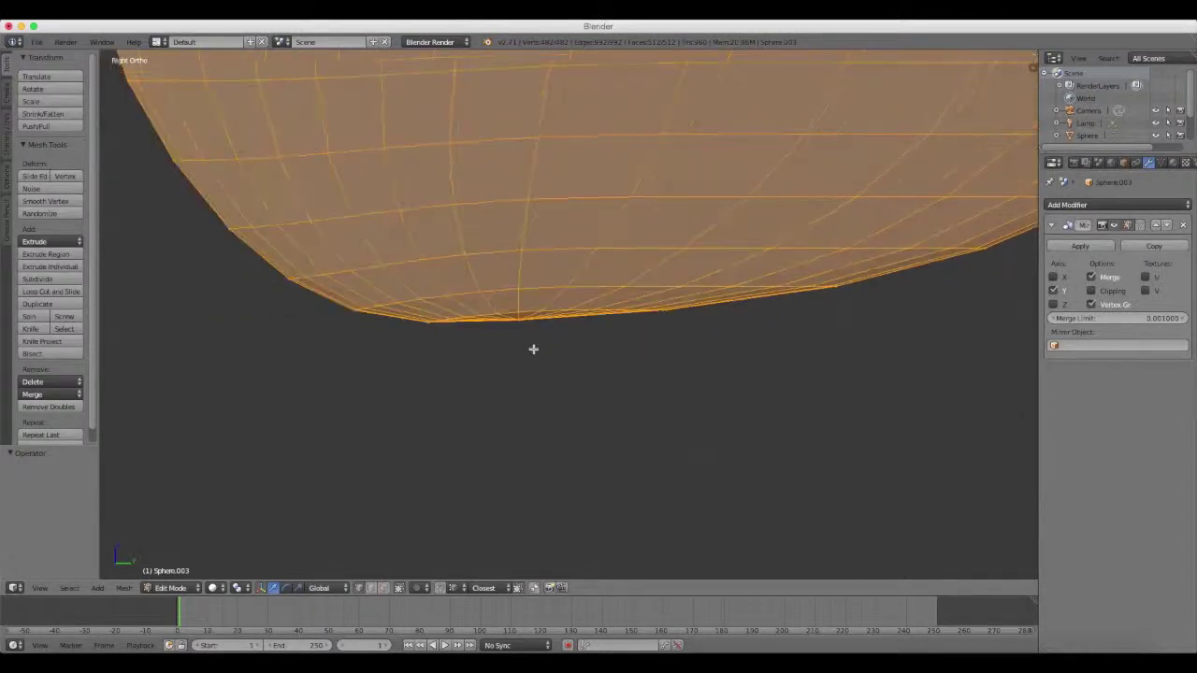
scroll(534, 354, up, 1)
scroll(504, 341, down, 2)
right_click(479, 328)
key(KP_Decimal)
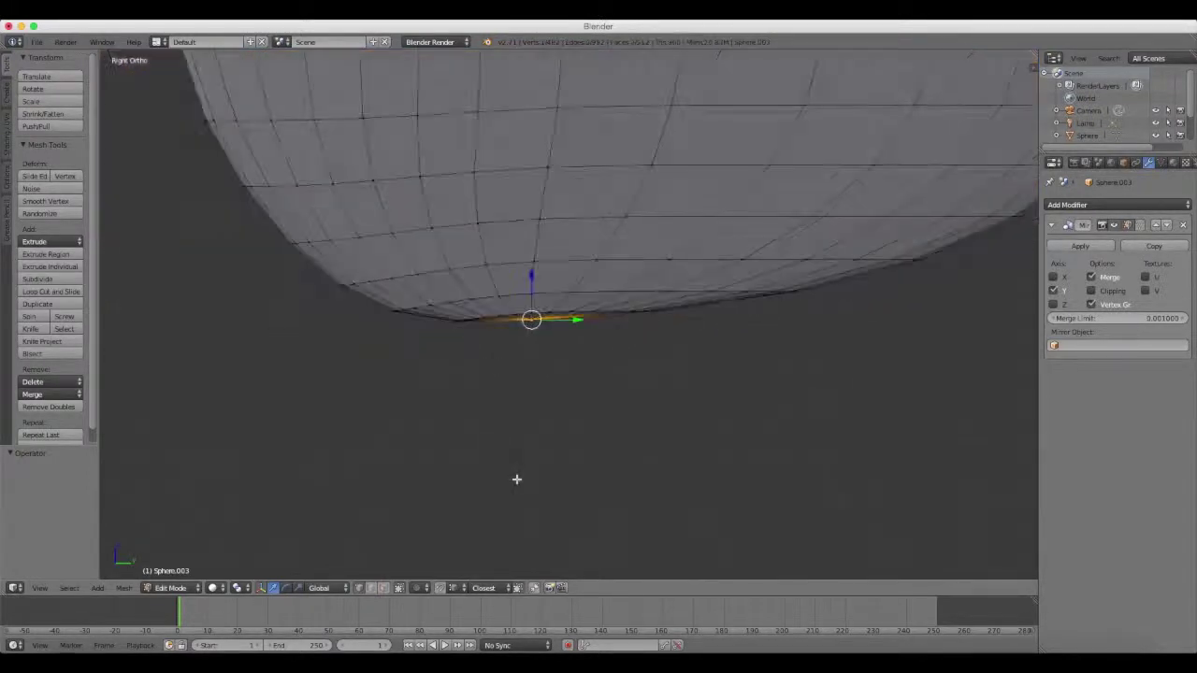
key(g)
key(z)
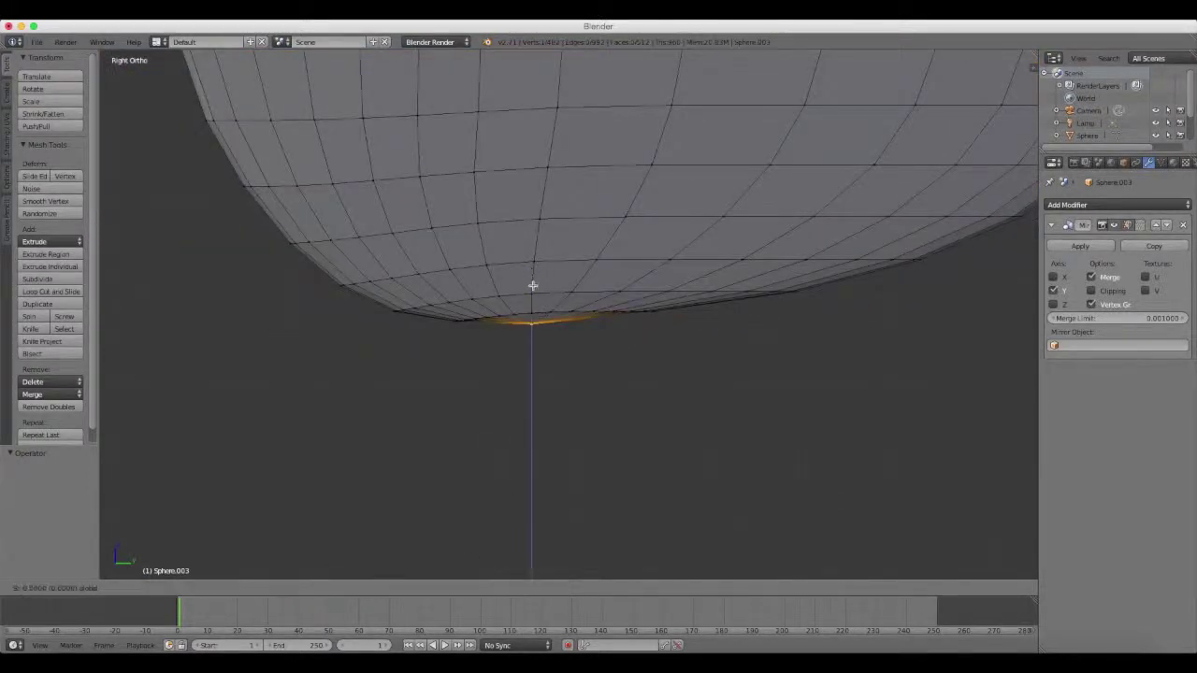
click(532, 285)
Raise the top-edge centre vertex 0.012 along Z, then zoom back out
shift+scroll(583, 219, up, 5)
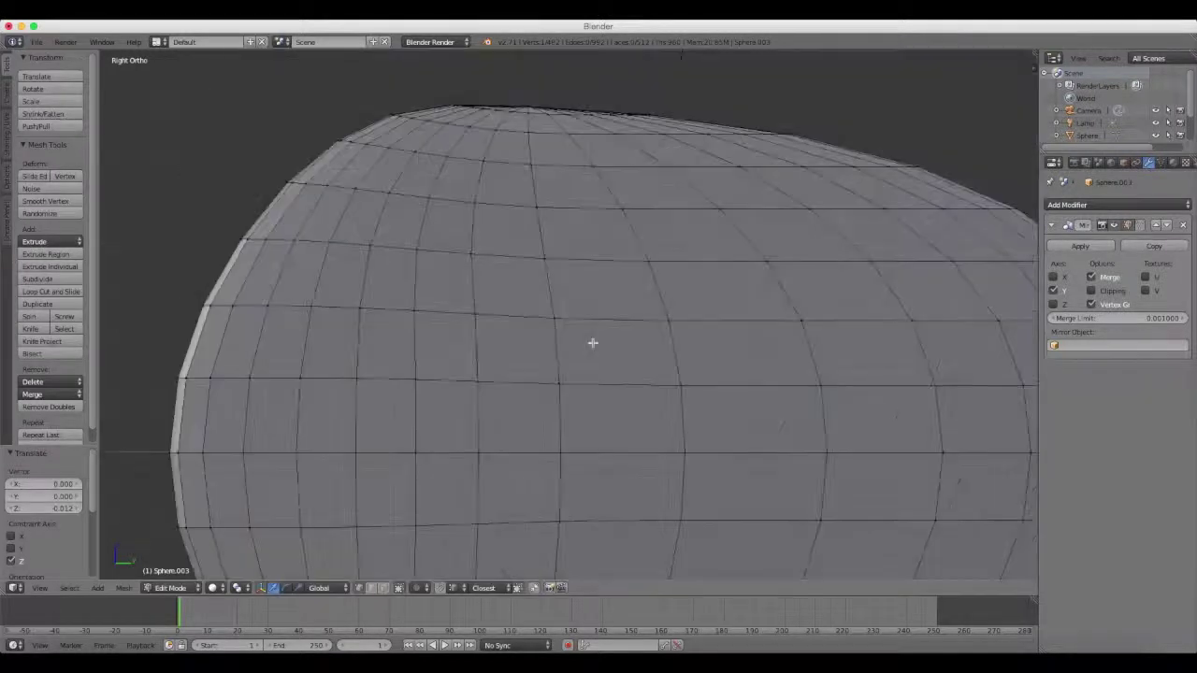
key(g)
key(z)
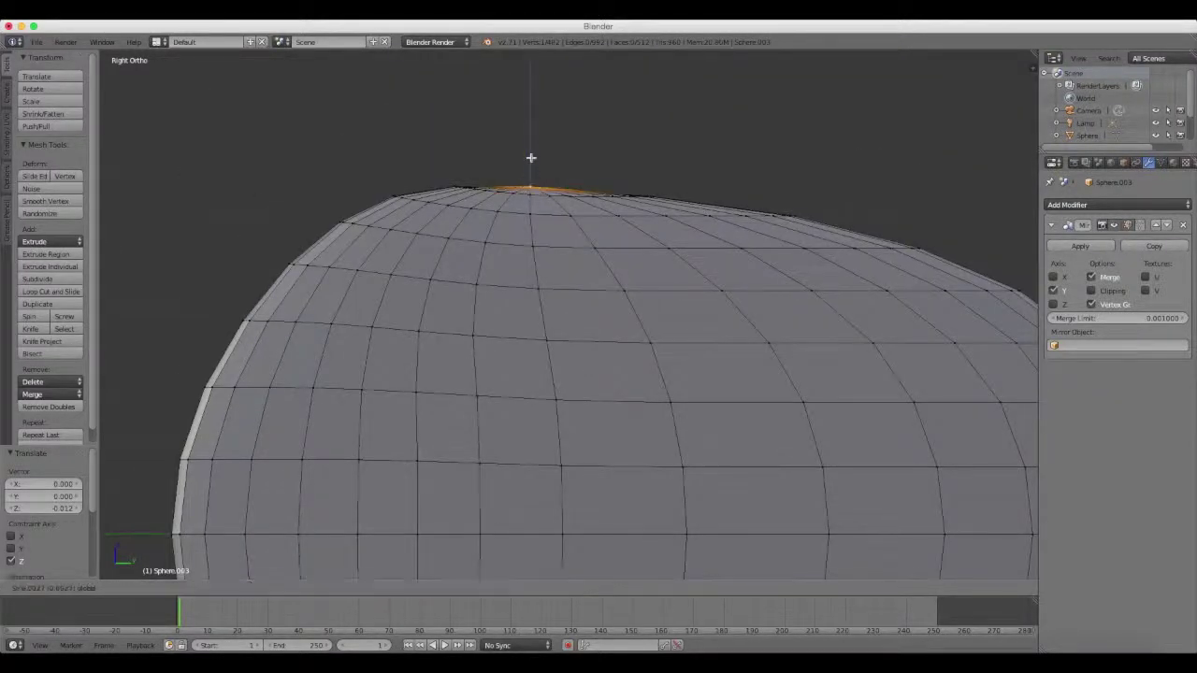
click(530, 157)
scroll(545, 222, down, 5)
scroll(564, 253, down, 2)
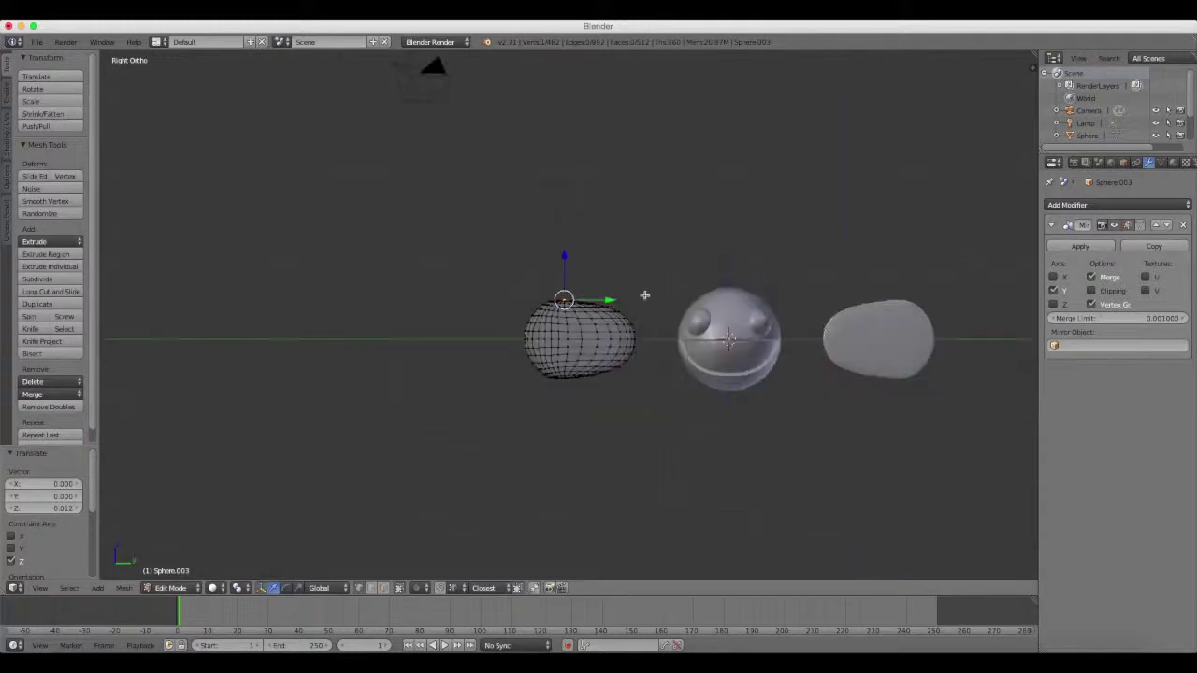
Tilt the ears about 45° around X and move them up beside the head
key(a)
scroll(659, 268, up, 3)
key(r)
key(x)
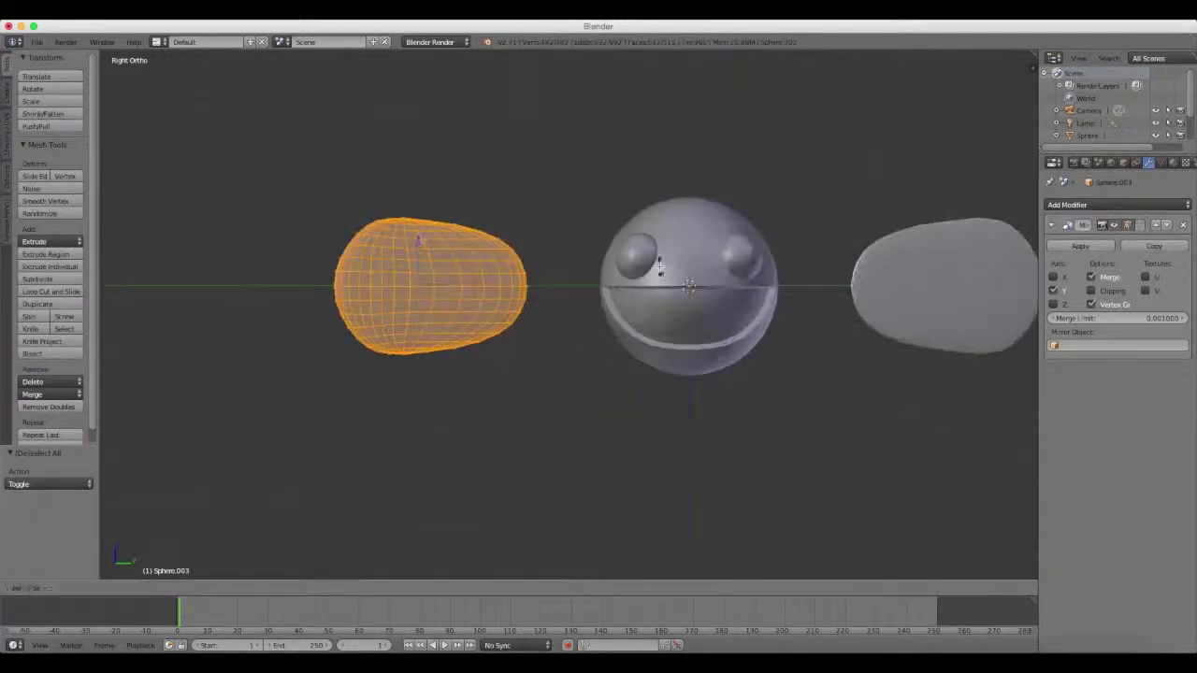
click(596, 432)
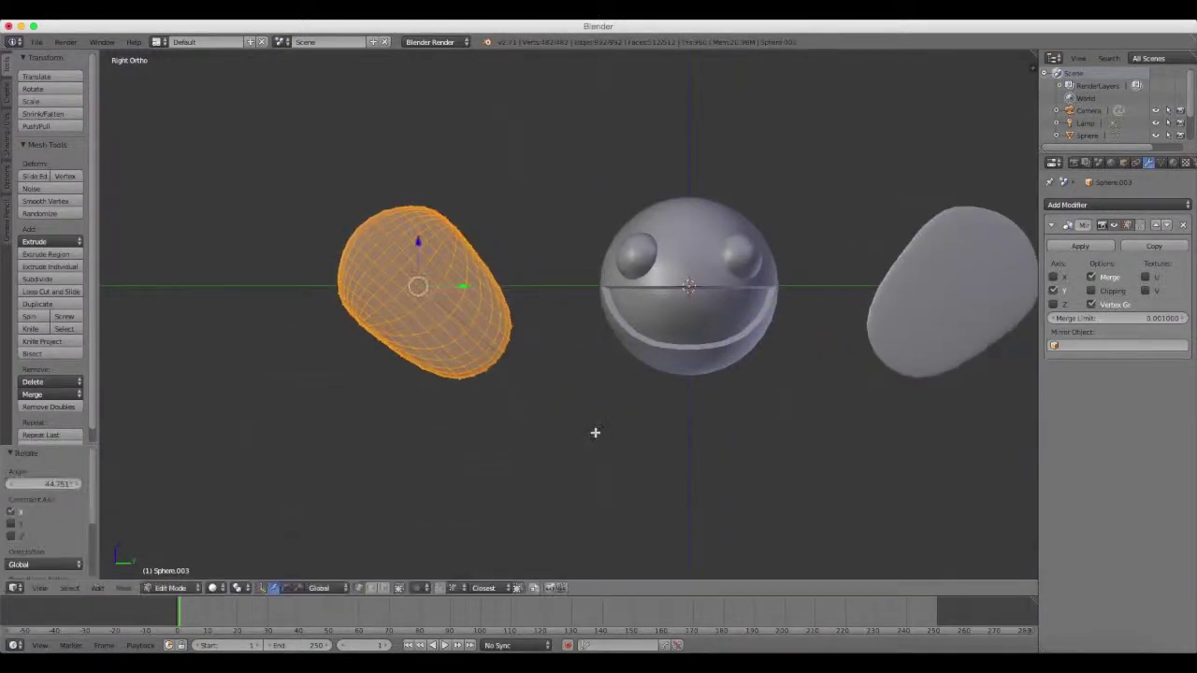
key(g)
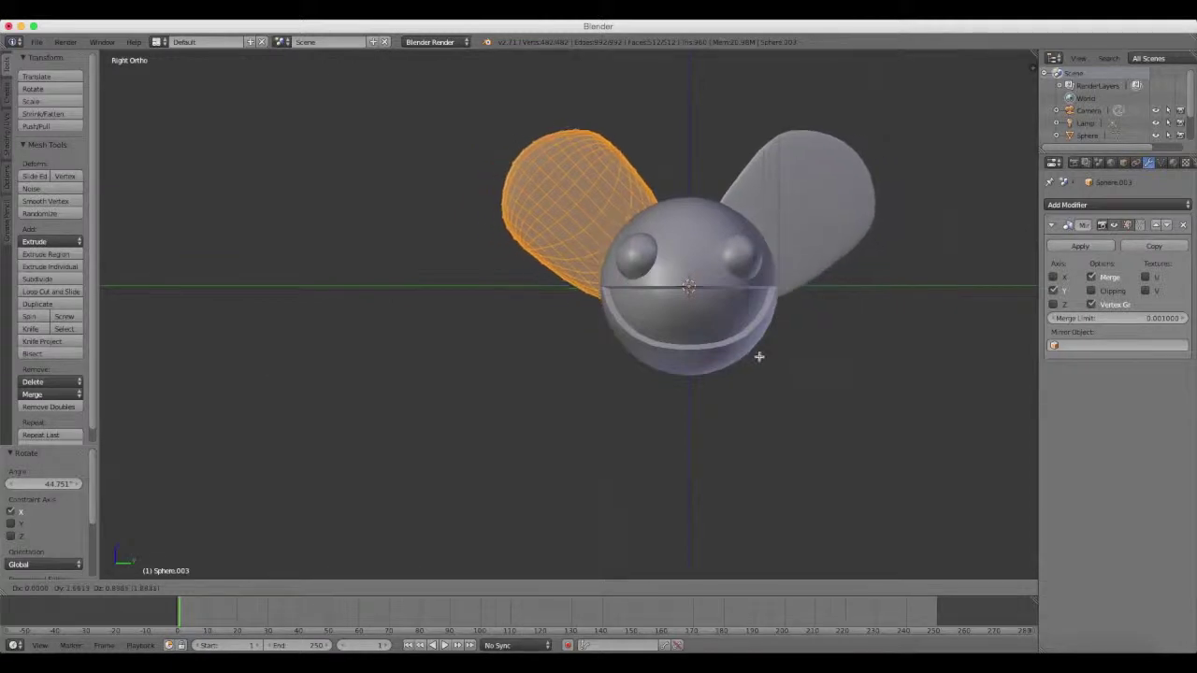
click(756, 355)
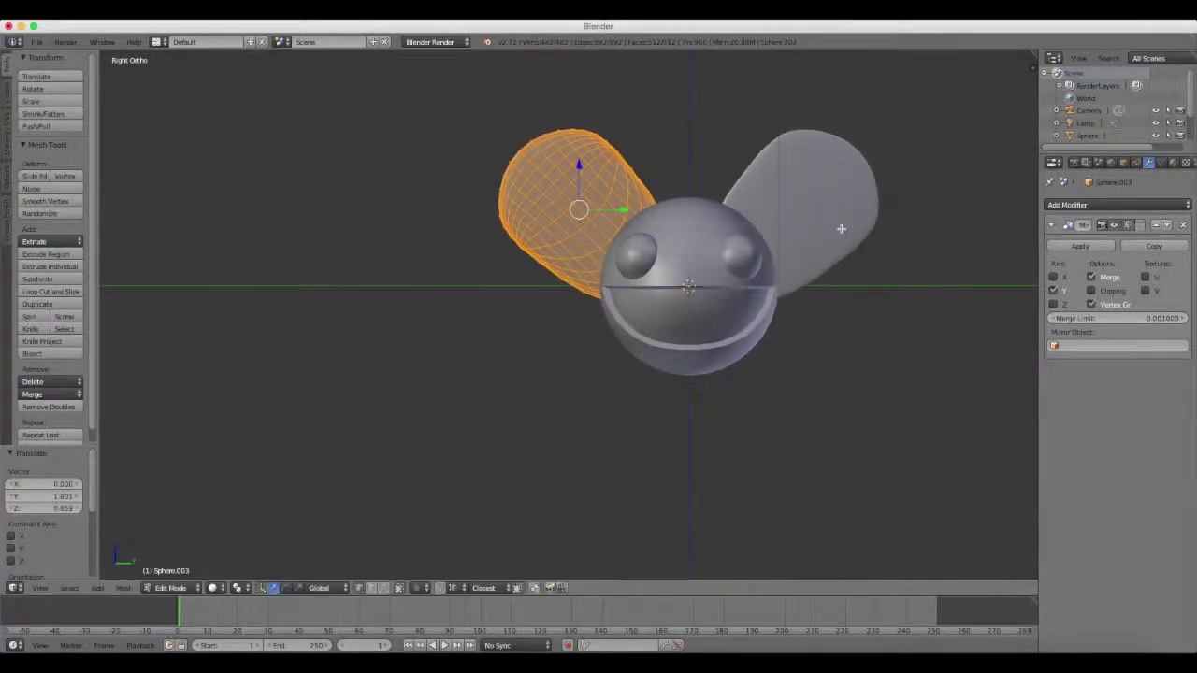
key(r)
key(x)
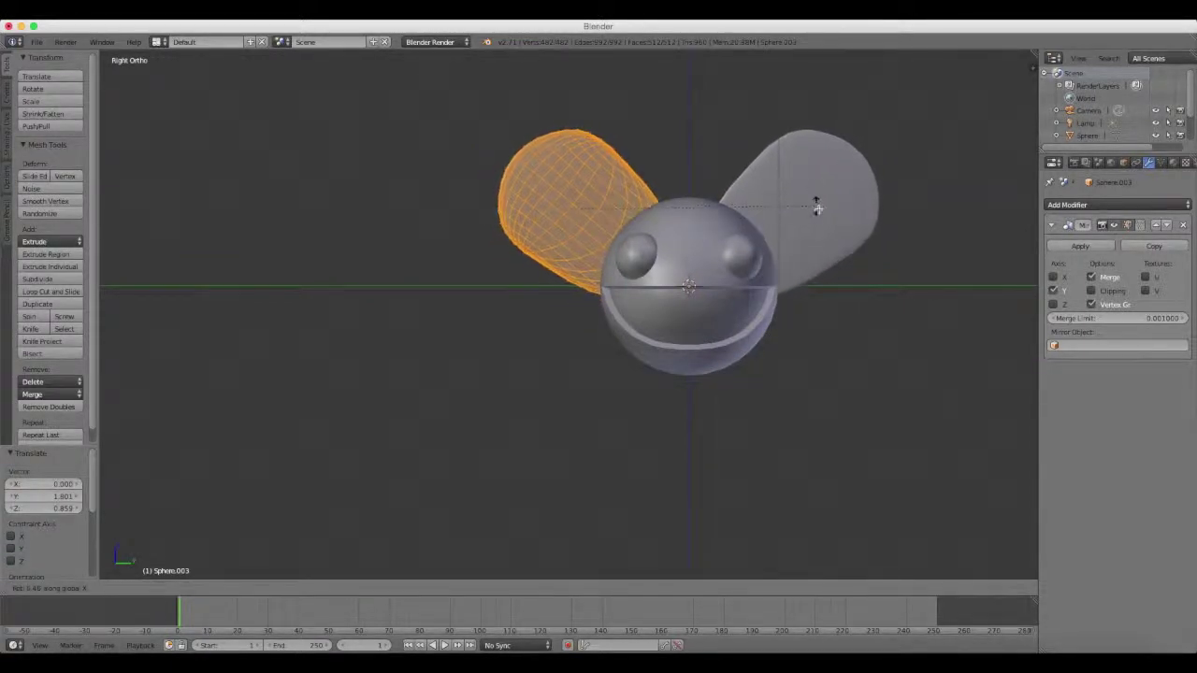
click(821, 226)
key(g)
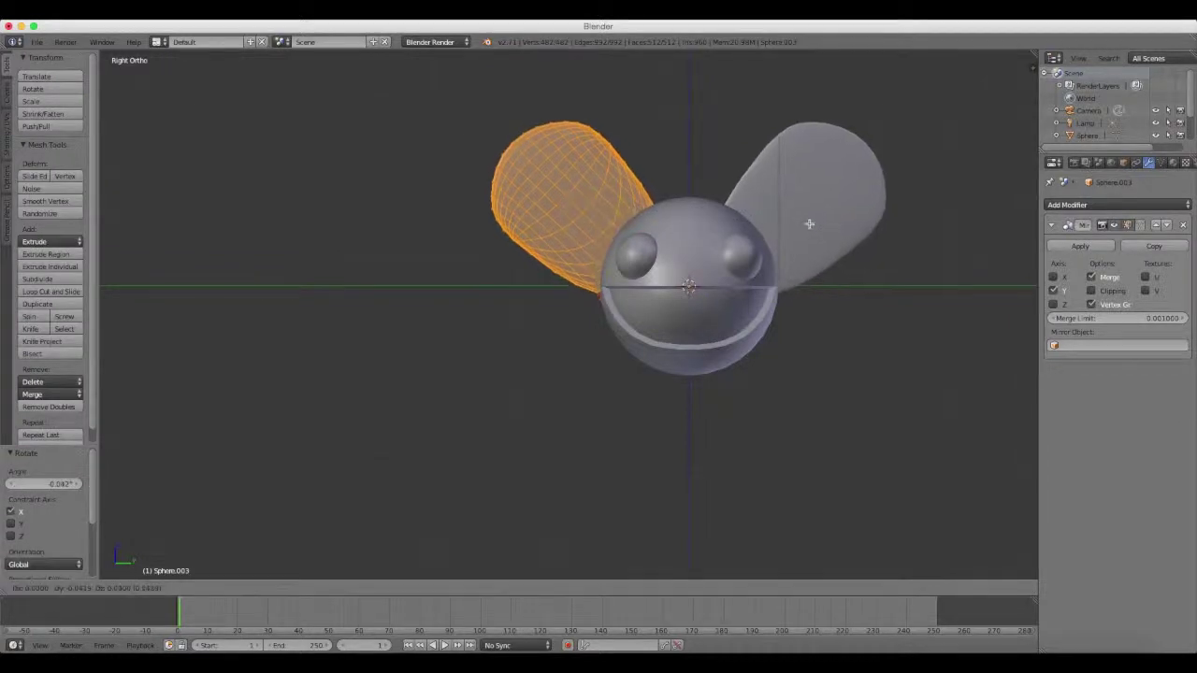
click(815, 227)
Scale the ears 1.319 along X, rotate 5.743° around Y, and shift -0.139 along X
mouse_move(816, 227)
middle_down()
mouse_move(720, 264)
mouse_move(702, 253)
mouse_move(717, 250)
middle_up()
key(s)
key(x)
click(783, 244)
mouse_move(782, 244)
middle_down()
mouse_move(690, 280)
mouse_move(747, 248)
mouse_move(710, 261)
mouse_move(720, 270)
middle_up()
key(r)
key(y)
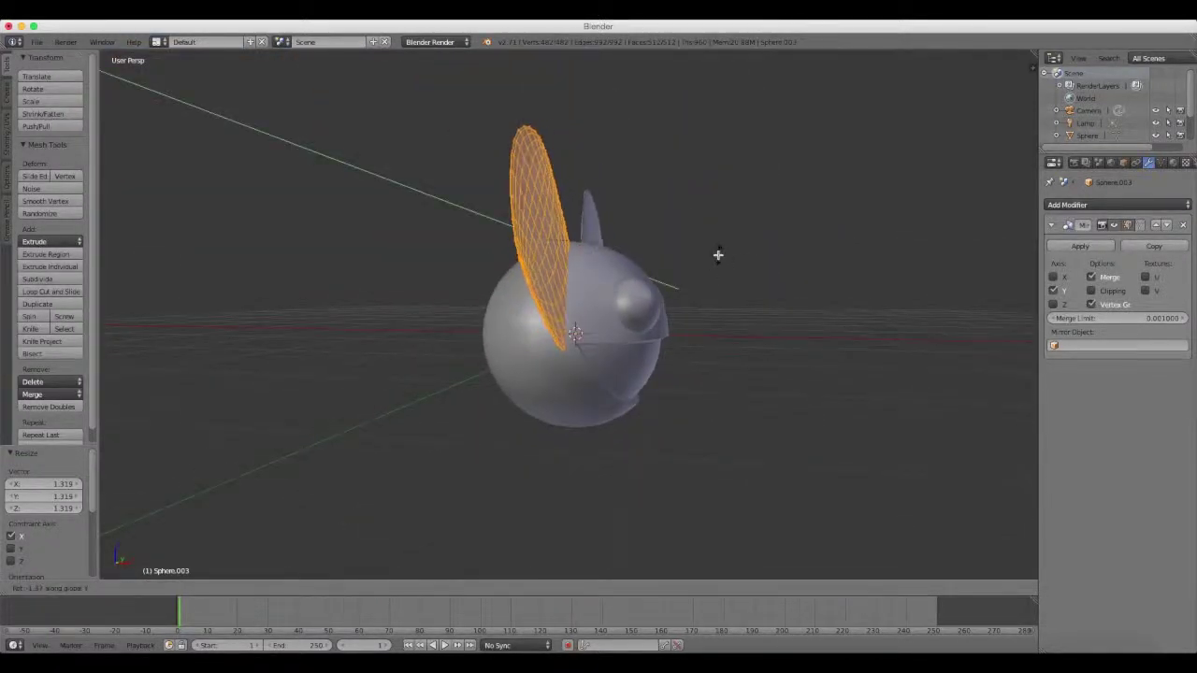
click(716, 254)
middle_drag(716, 254, 633, 276)
key(g)
key(x)
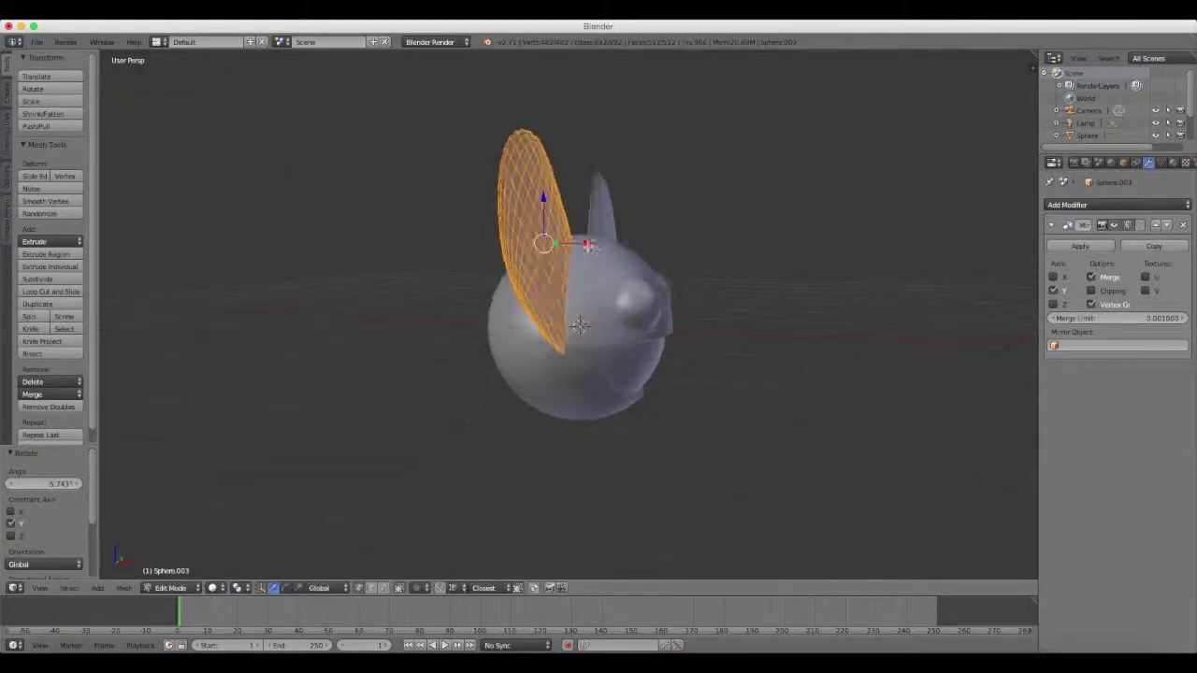
click(576, 324)
Return to Object Mode and view the head from the front
middle_drag(576, 324, 631, 263)
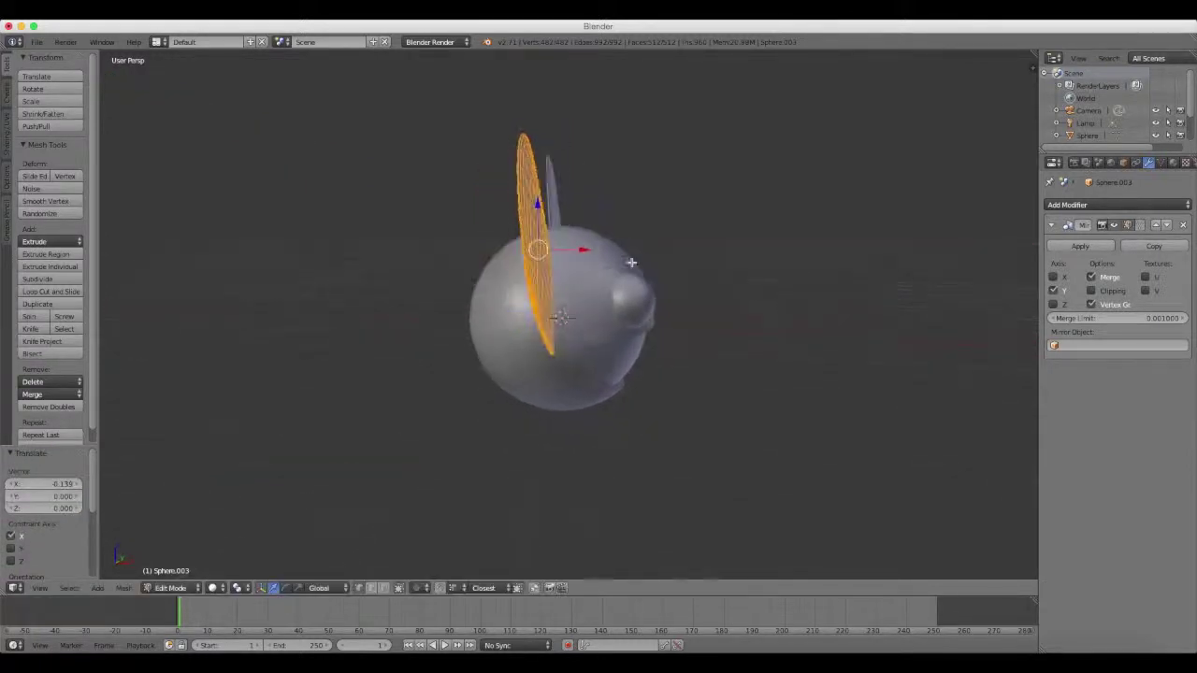
key(Tab)
mouse_move(748, 249)
middle_down()
mouse_move(536, 241)
mouse_move(618, 242)
mouse_move(605, 262)
middle_up()
scroll(874, 269, up, 5)
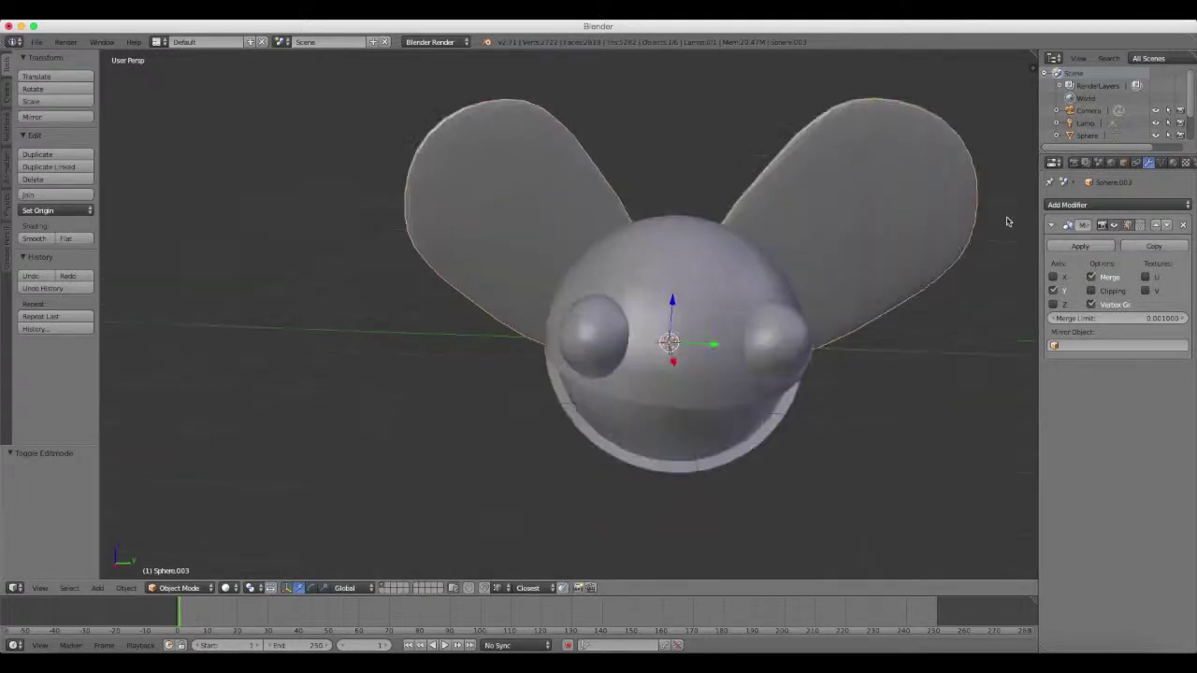
Smooth-shade the ears and apply their Mirror modifier
click(35, 240)
mouse_move(187, 234)
middle_down()
mouse_move(406, 225)
mouse_move(480, 201)
mouse_move(513, 146)
mouse_move(292, 178)
mouse_move(448, 234)
mouse_move(566, 257)
mouse_move(459, 267)
mouse_move(507, 285)
mouse_move(493, 281)
middle_up()
click(1080, 246)
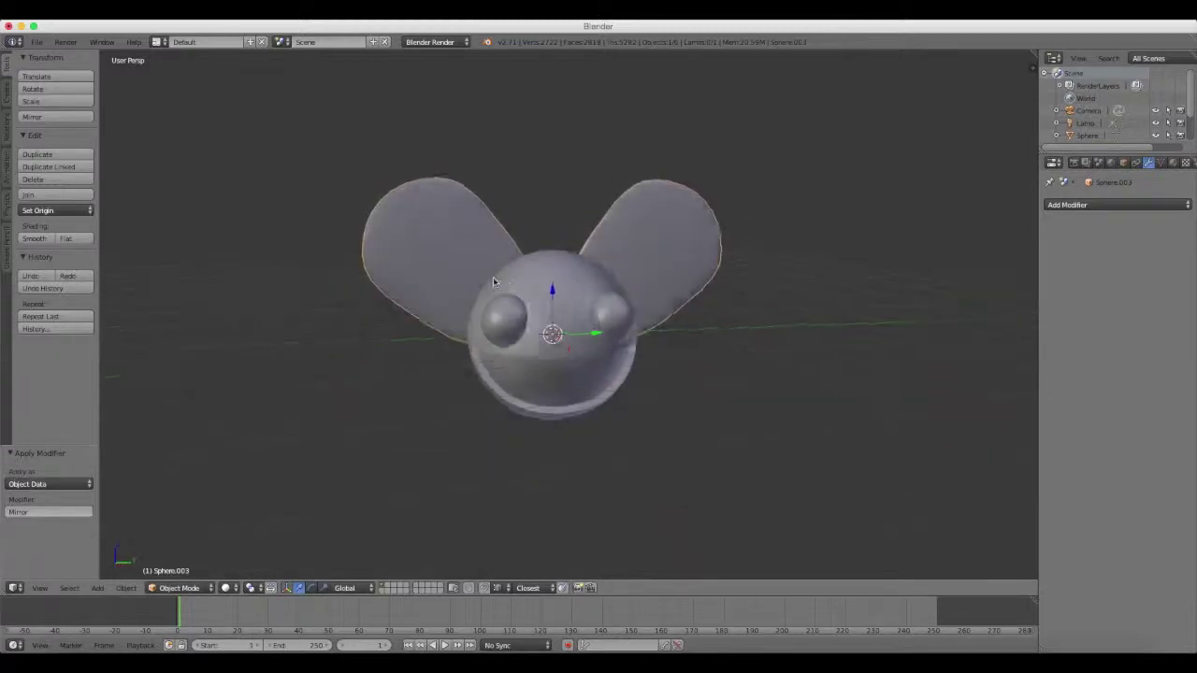
Switch the render engine to Cycles Render
middle_drag(675, 305, 683, 310)
click(435, 42)
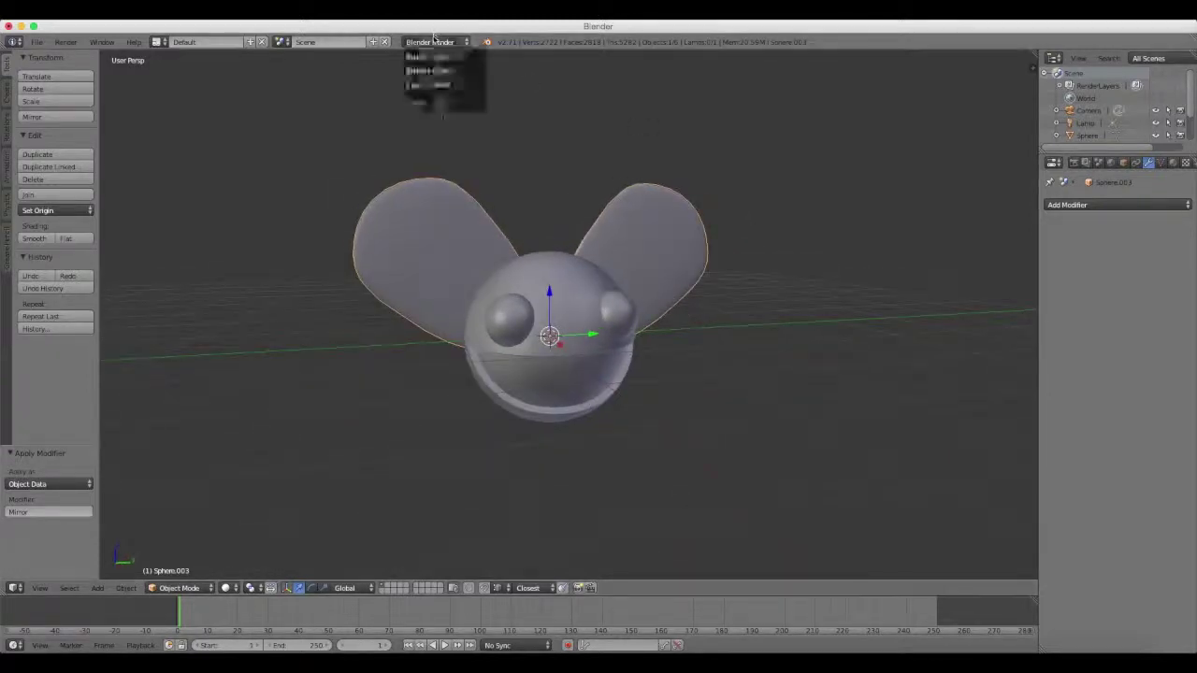
click(436, 85)
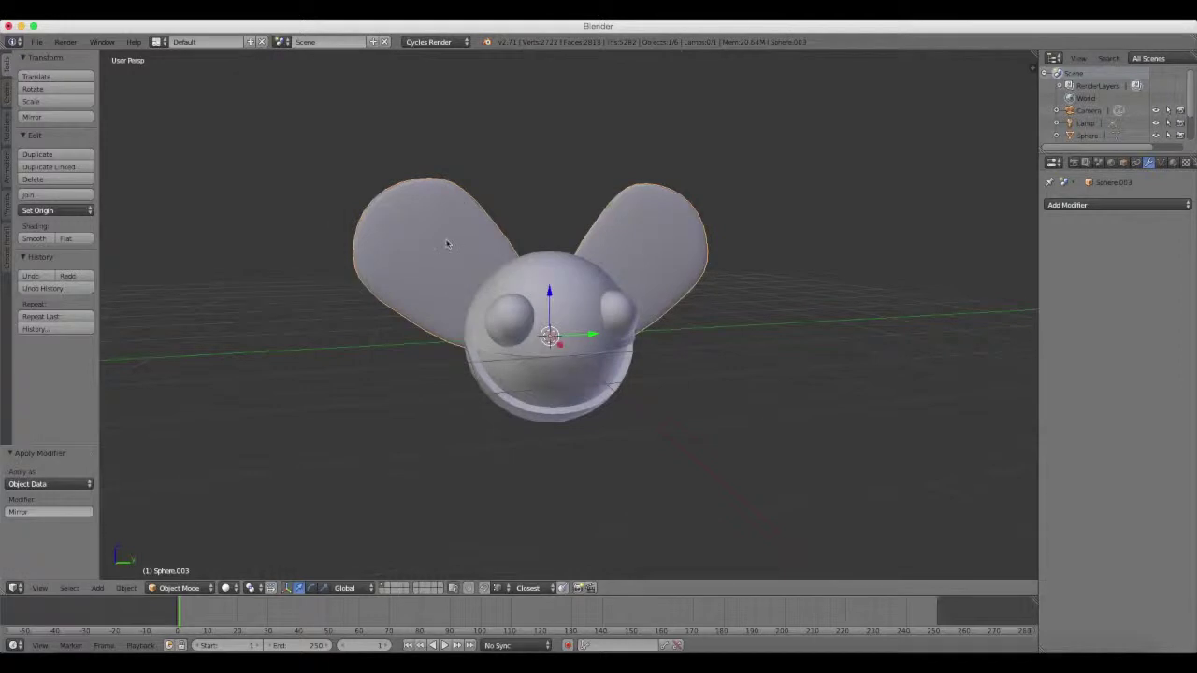
Give the ears a new red material
click(1172, 162)
click(1104, 245)
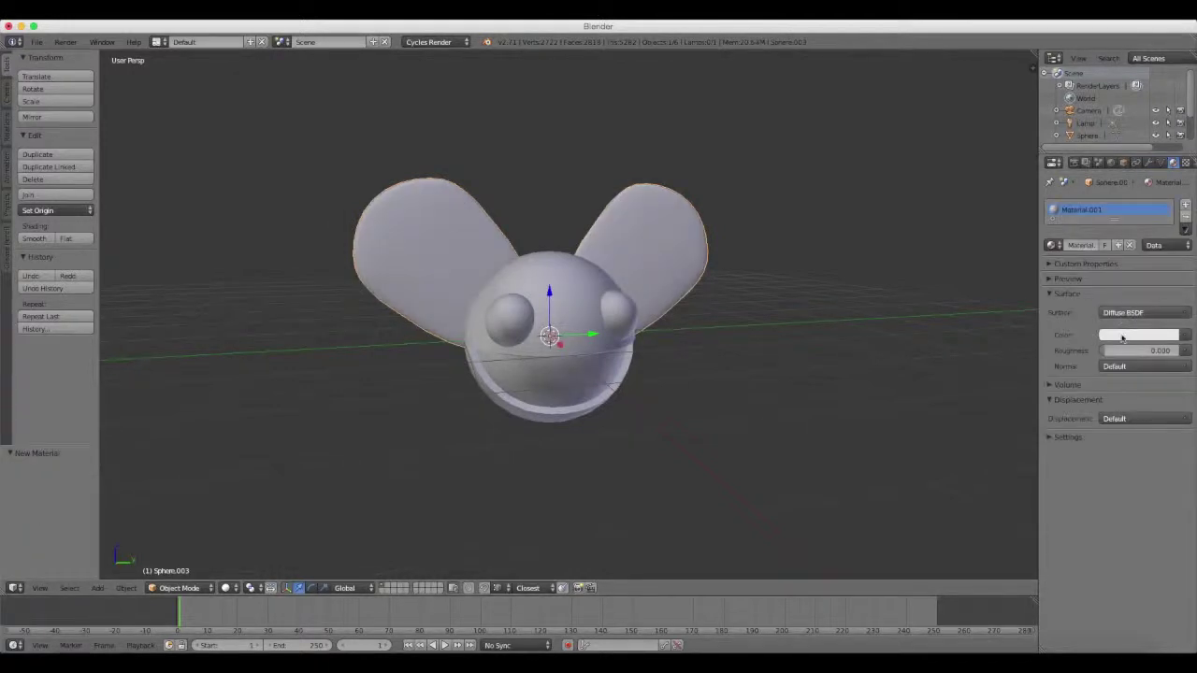
click(1122, 339)
mouse_move(1148, 186)
mouse_down()
mouse_move(1131, 188)
mouse_move(1111, 227)
mouse_up()
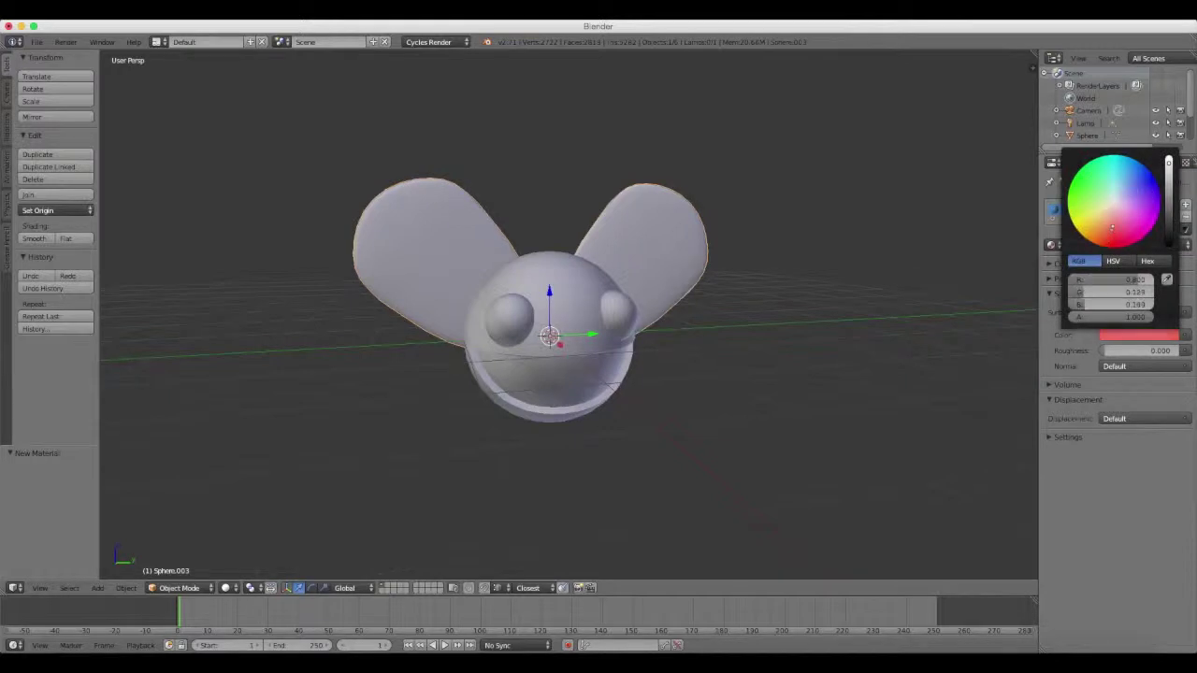
Assign Material.001 to the head sphere as a Glossy BSDF with roughness 0.475
right_click(522, 345)
click(1051, 245)
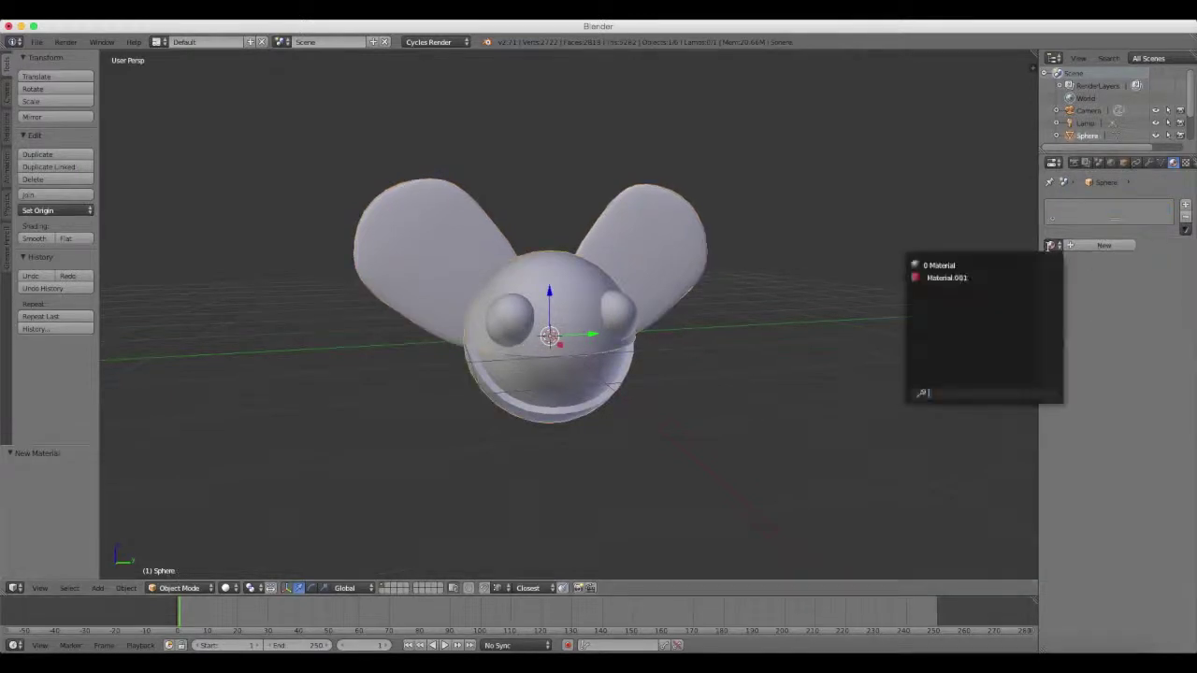
click(991, 278)
click(1159, 318)
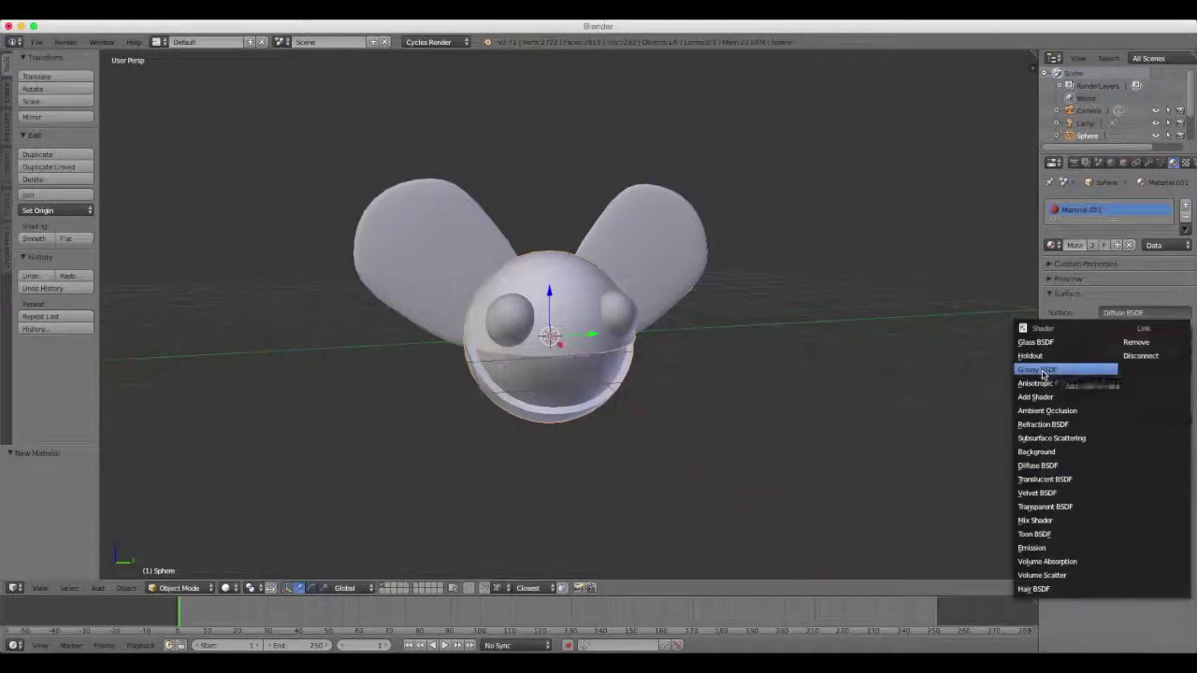
click(1042, 371)
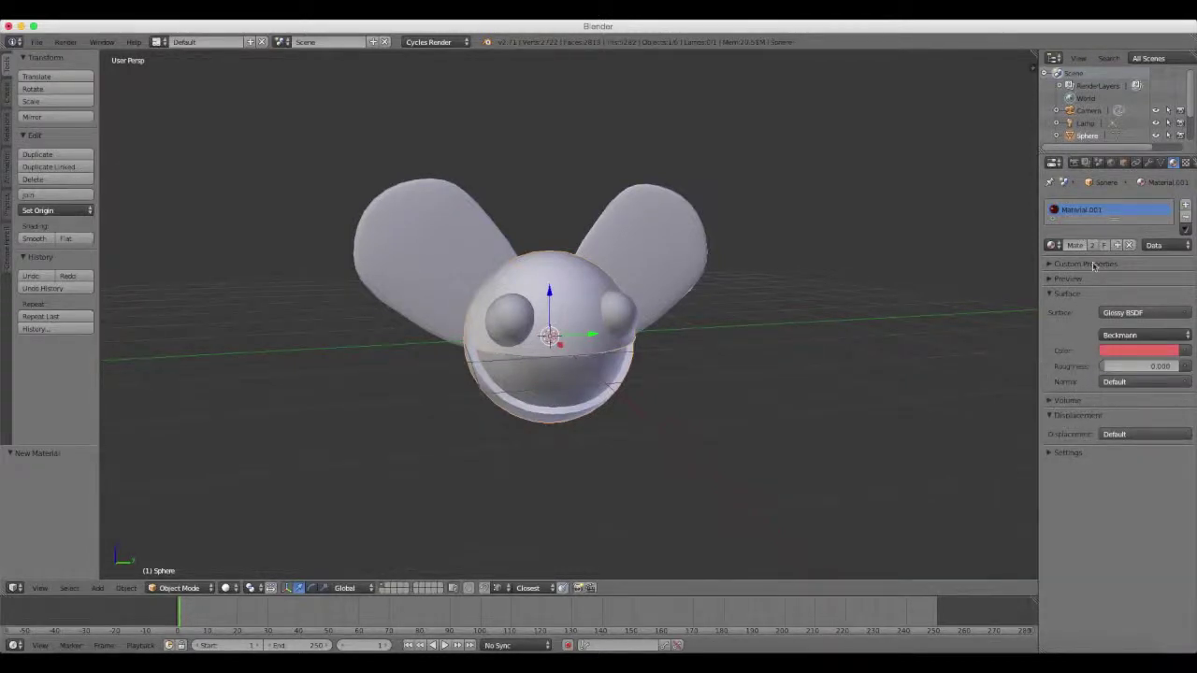
click(1142, 371)
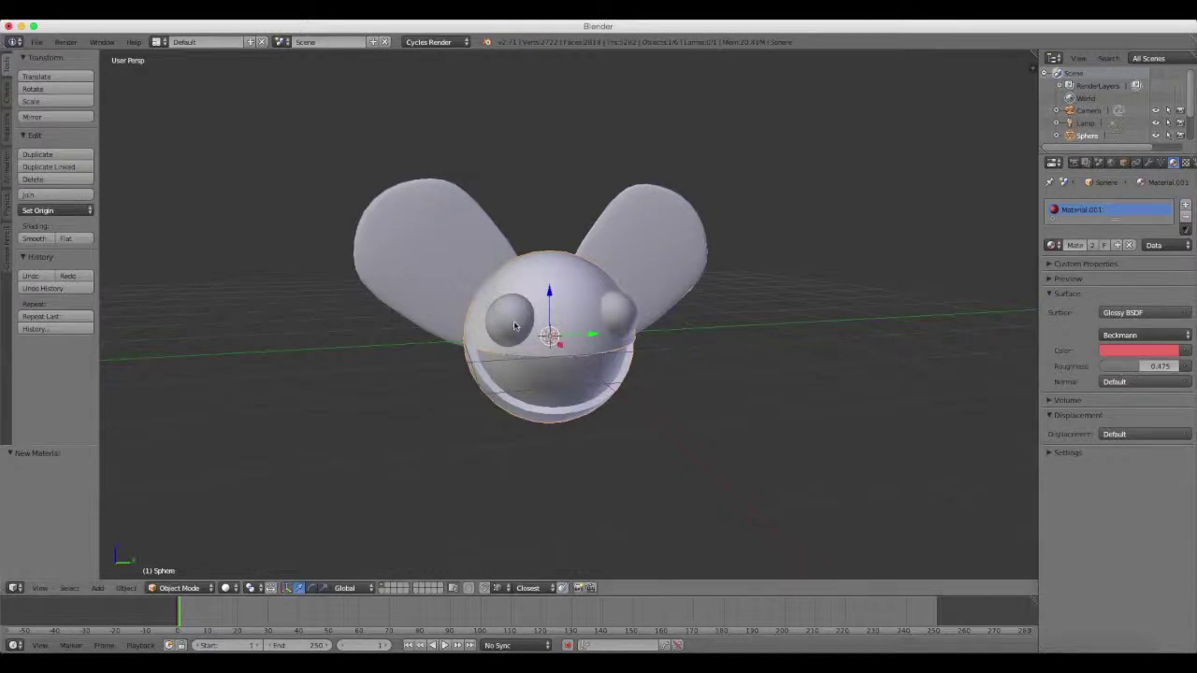
Give the eye sphere Sphere.002 a new pure white Emission material
right_click(561, 353)
click(1075, 246)
click(1114, 334)
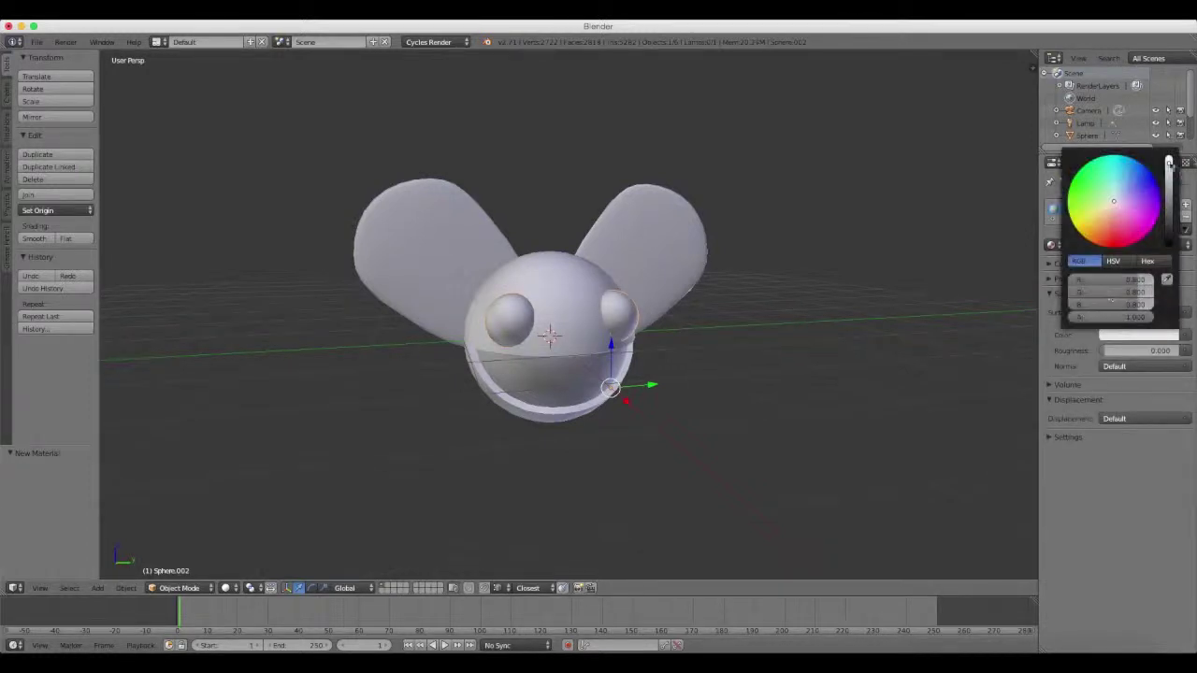
click(1169, 163)
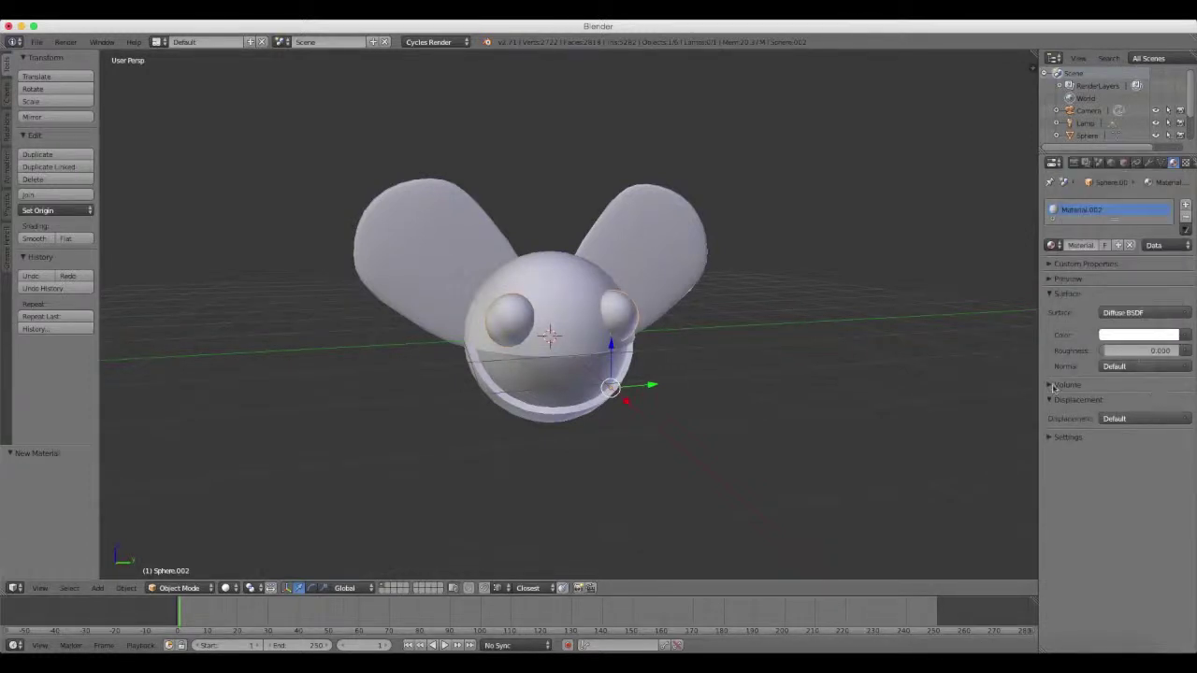
click(1136, 313)
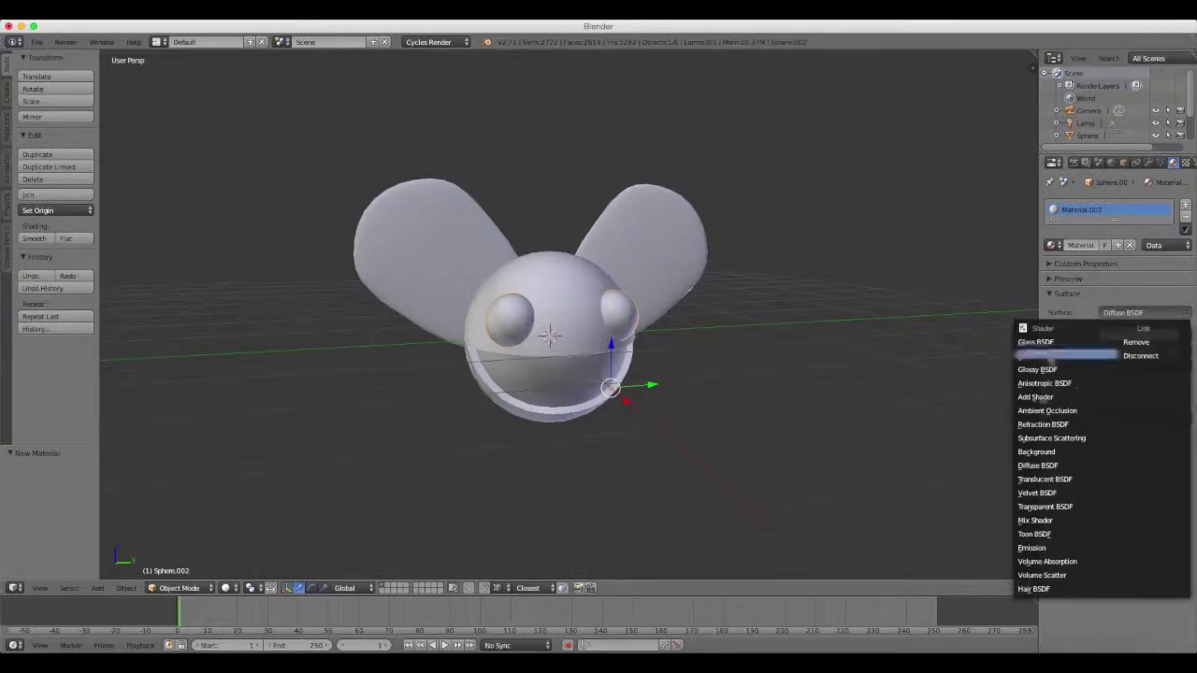
click(1033, 548)
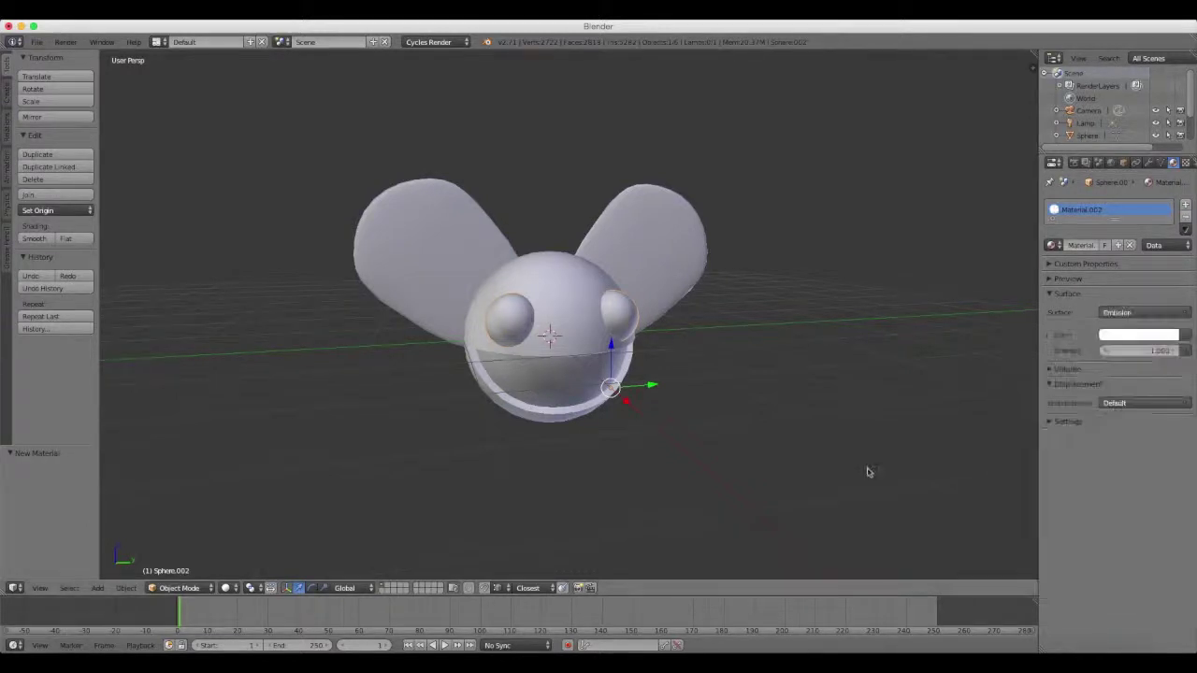
middle_drag(868, 472, 903, 457)
Give the visor shell Sphere.001 a new white material, Material.003
right_click(548, 382)
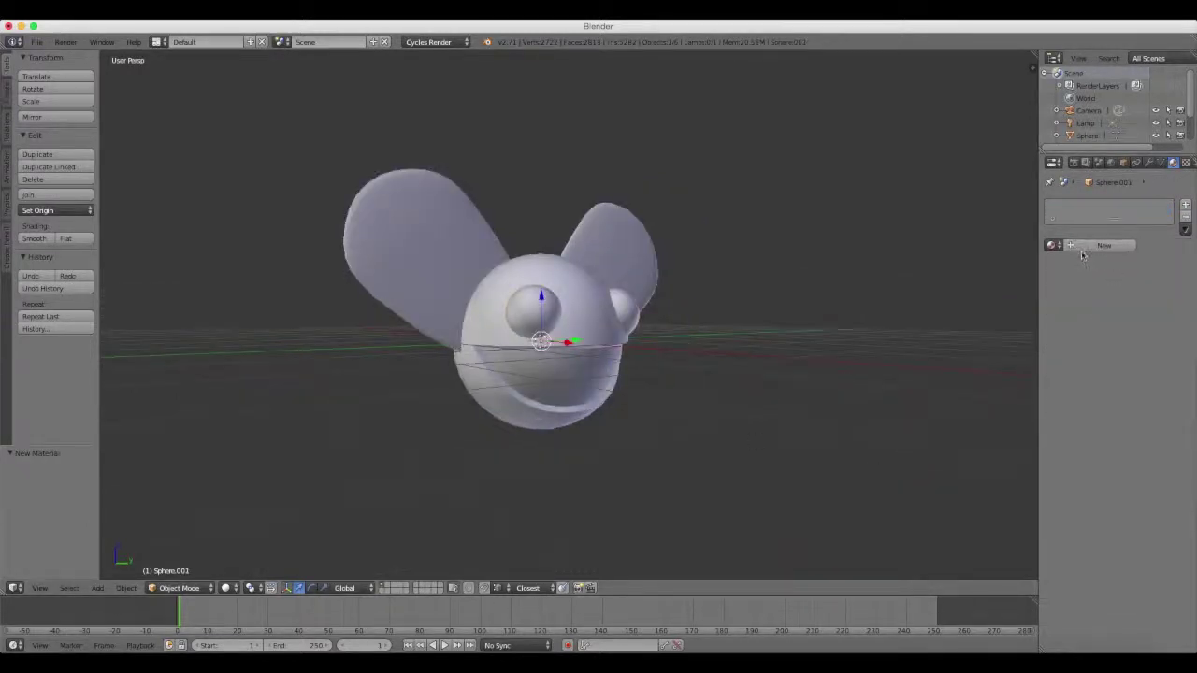
click(1102, 246)
click(1118, 337)
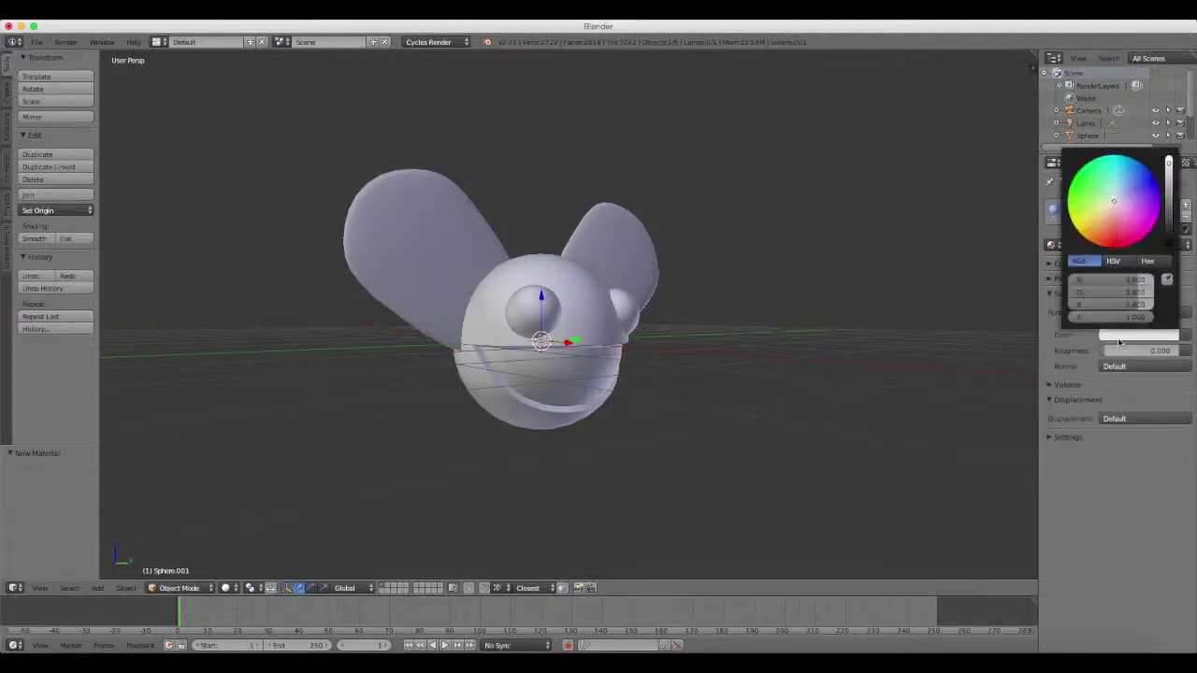
click(1168, 165)
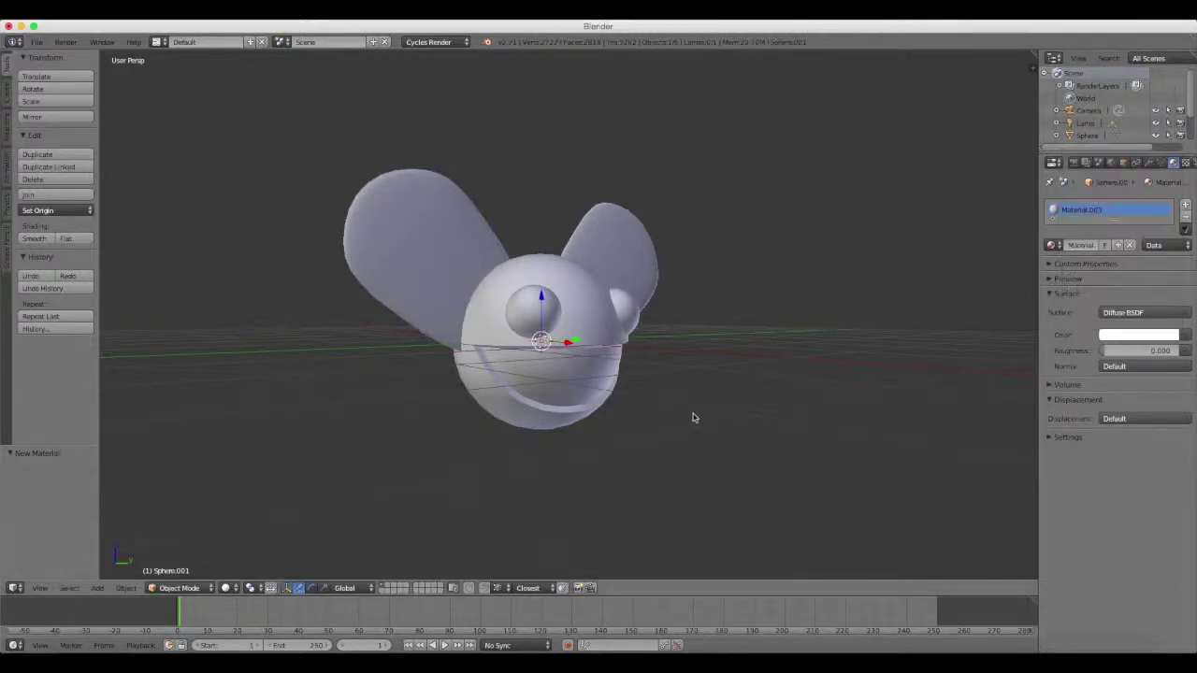
middle_drag(694, 414, 703, 351)
scroll(701, 355, up, 3)
scroll(701, 365, down, 3)
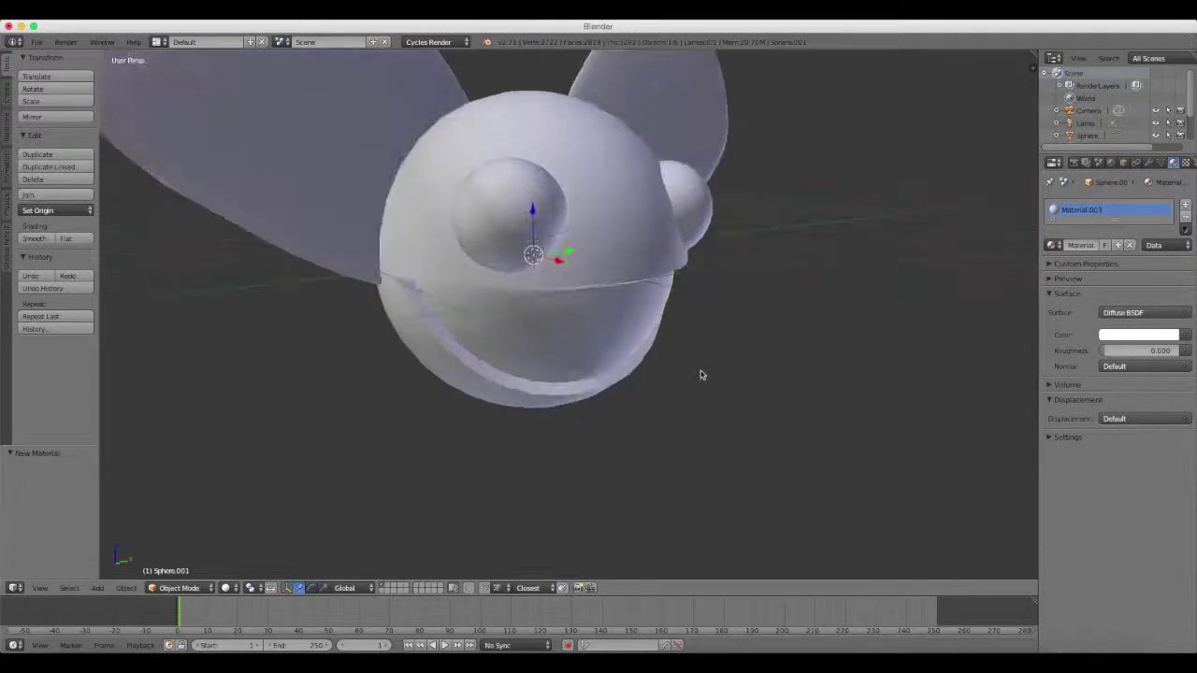
scroll(701, 371, down, 4)
mouse_move(700, 368)
middle_down()
mouse_move(688, 345)
mouse_move(711, 345)
middle_up()
scroll(688, 345, up, 3)
scroll(710, 345, down, 3)
scroll(681, 350, down, 2)
key(shift+a)
mouse_move(645, 342)
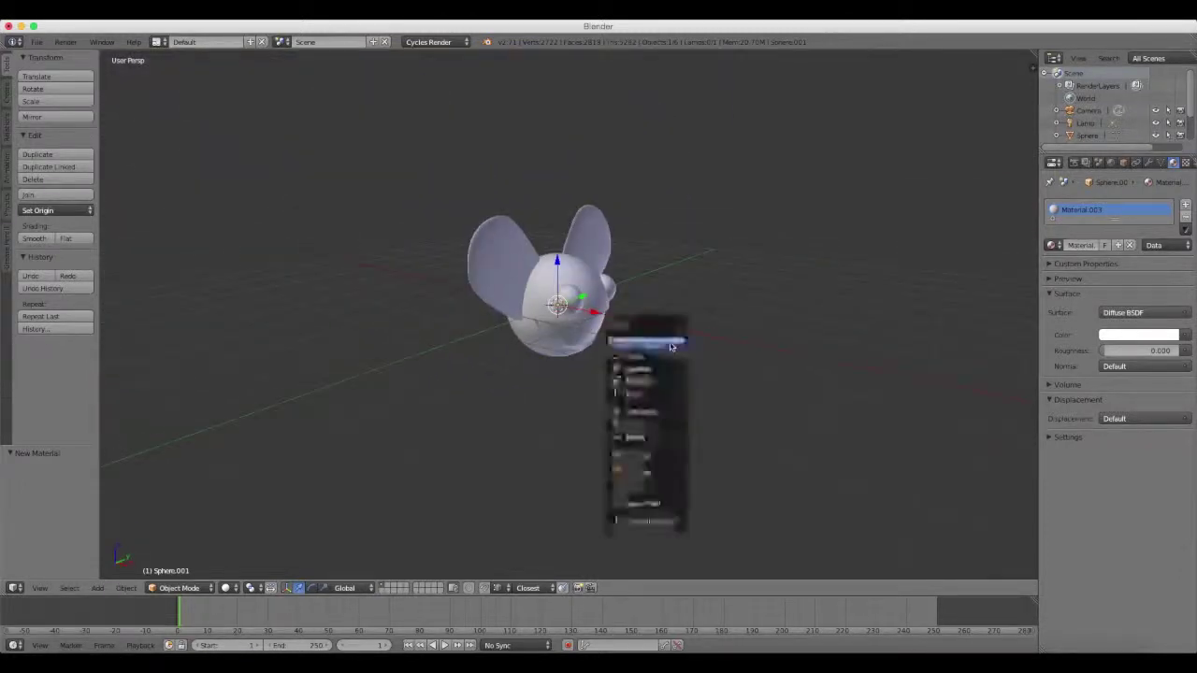
Add a plane beside the head, moved along X, with a Mirror modifier on both X and Y
click(729, 343)
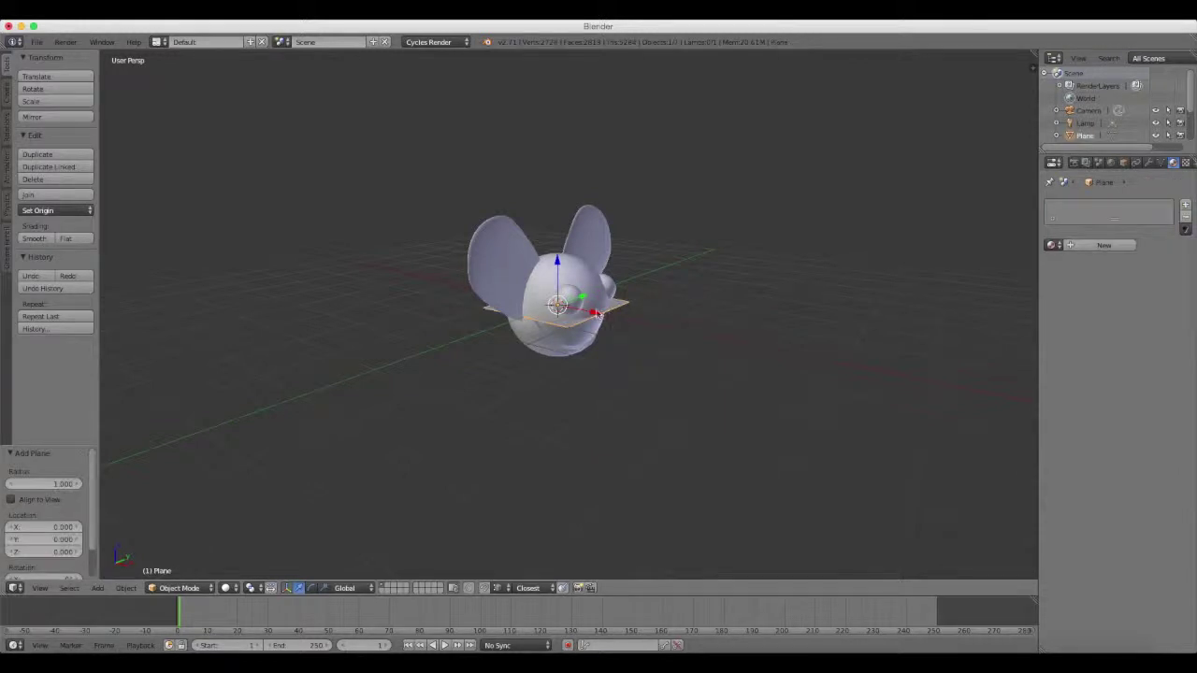
drag(596, 313, 770, 348)
mouse_move(770, 348)
middle_down()
mouse_move(810, 363)
mouse_move(858, 355)
mouse_move(744, 351)
middle_up()
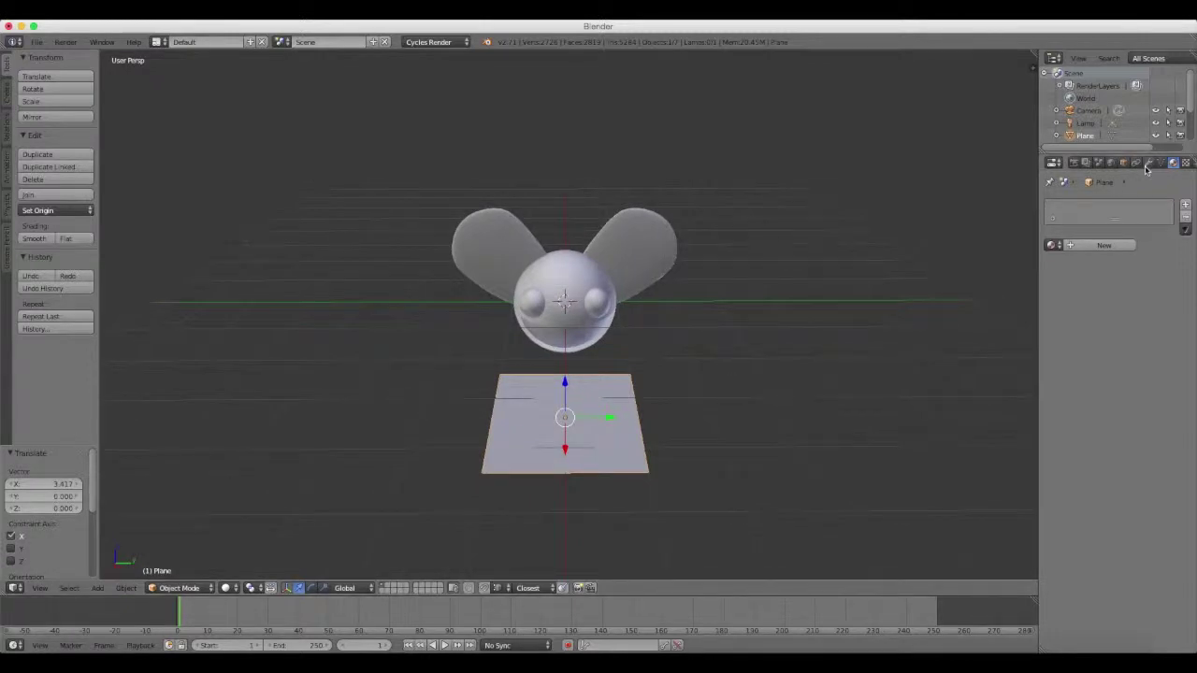
click(1148, 163)
click(1091, 205)
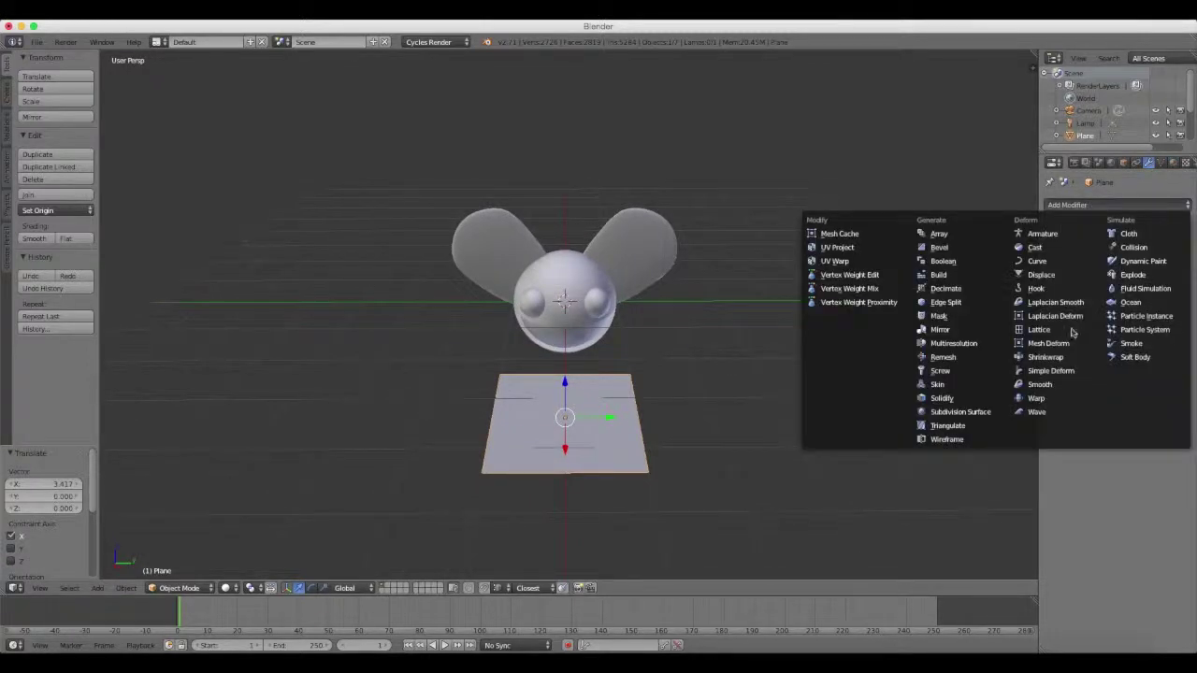
click(943, 332)
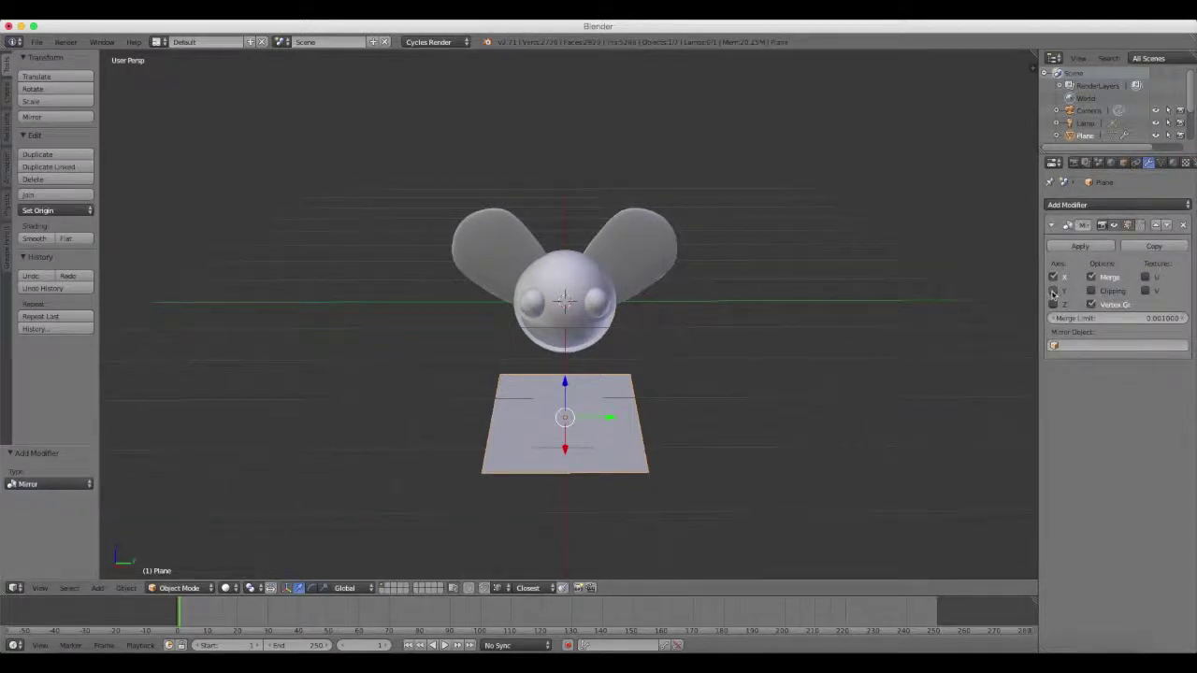
click(1053, 291)
In Edit Mode, shrink the face to 0.181, move it 0.240 along Y, and extrude a second face
key(s)
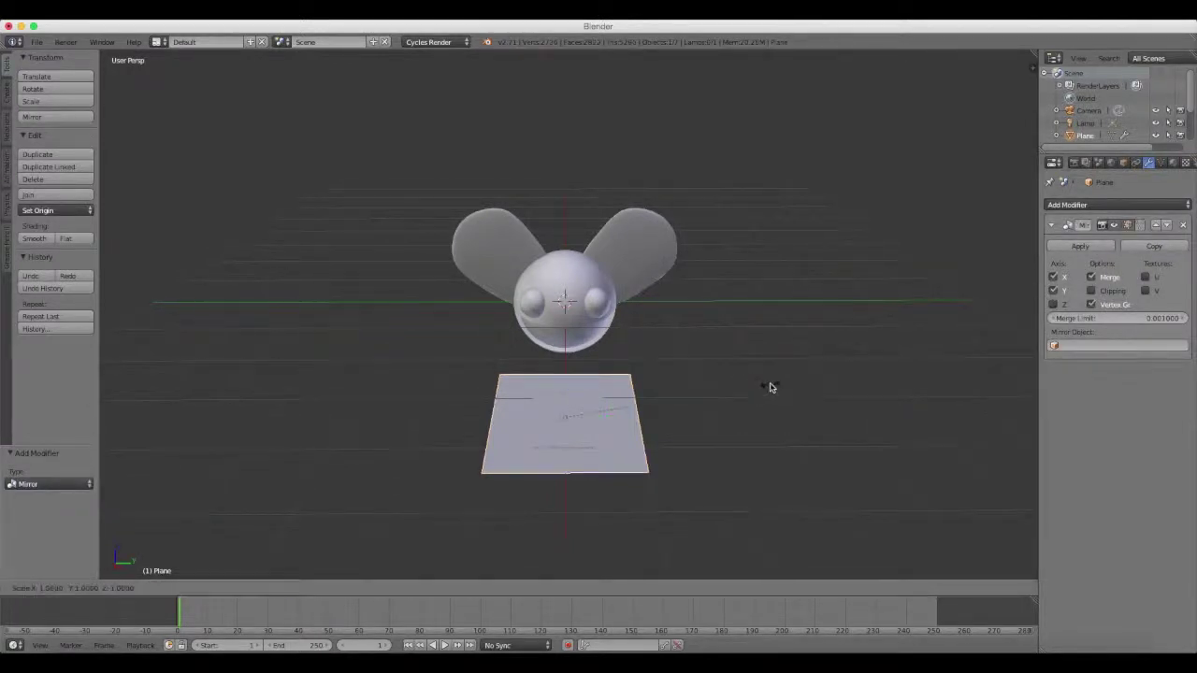
key(Escape)
key(Tab)
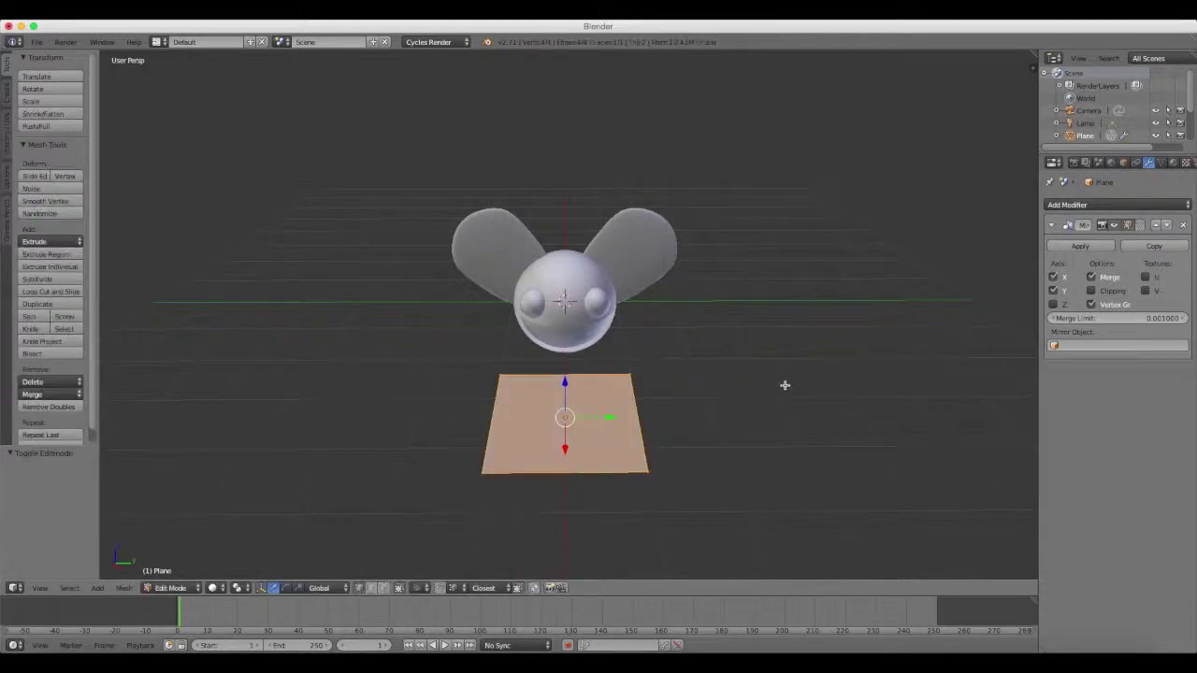
key(s)
click(612, 414)
key(s)
key(y)
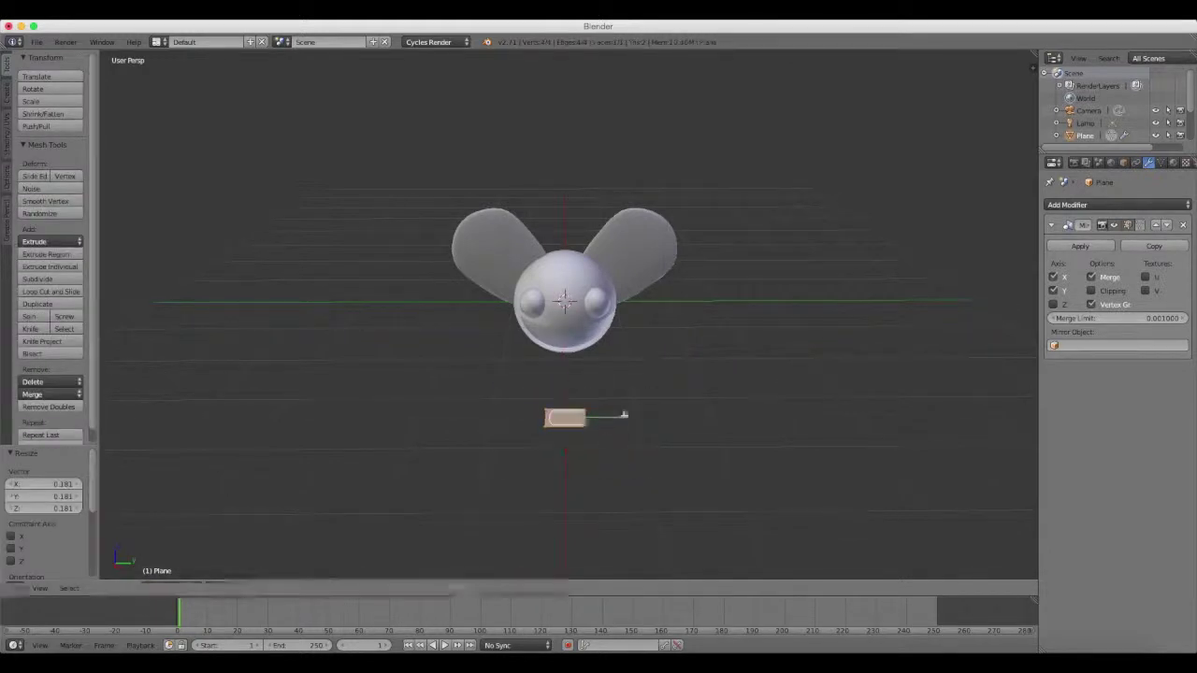
click(620, 421)
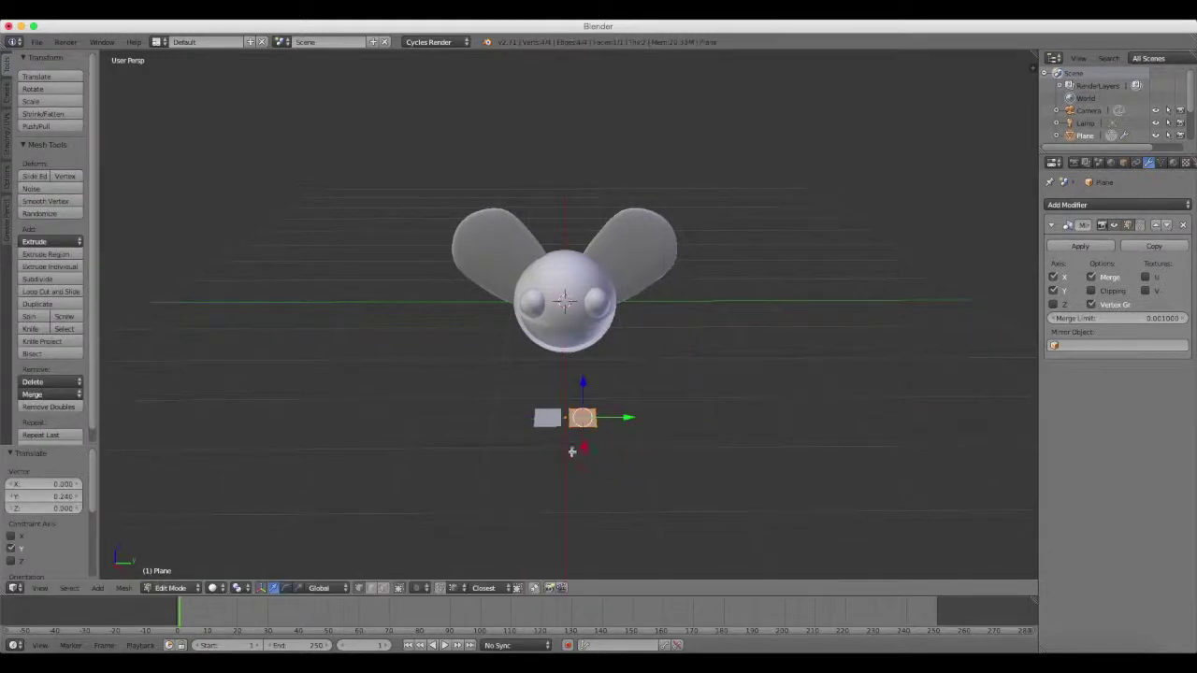
key(e)
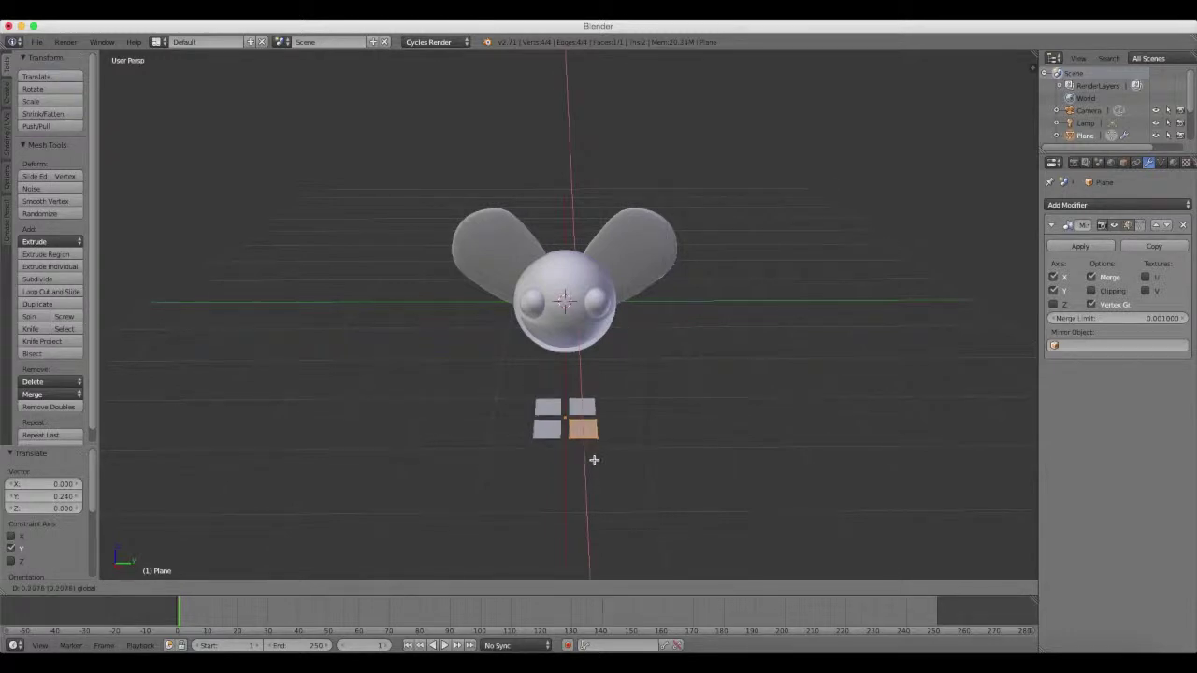
click(596, 456)
Back in Object Mode, scale the whole four-tile plane up to 1.680
key(Tab)
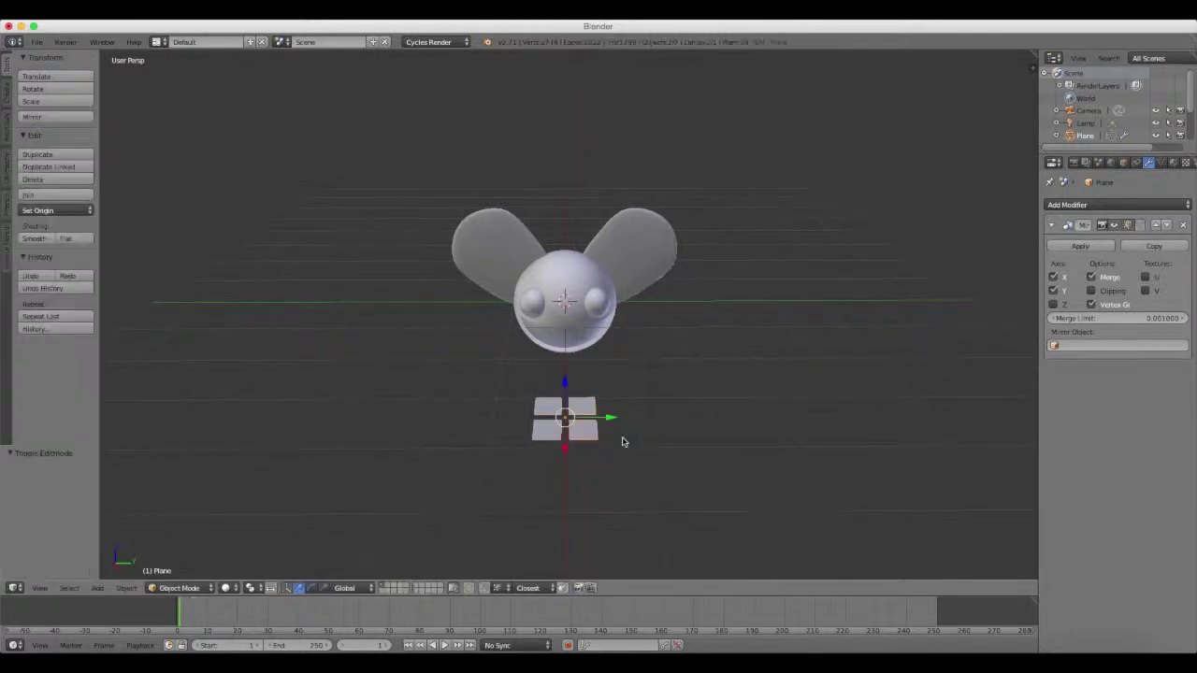
key(s)
click(689, 422)
mouse_move(689, 421)
middle_down()
mouse_move(827, 385)
mouse_move(807, 412)
middle_up()
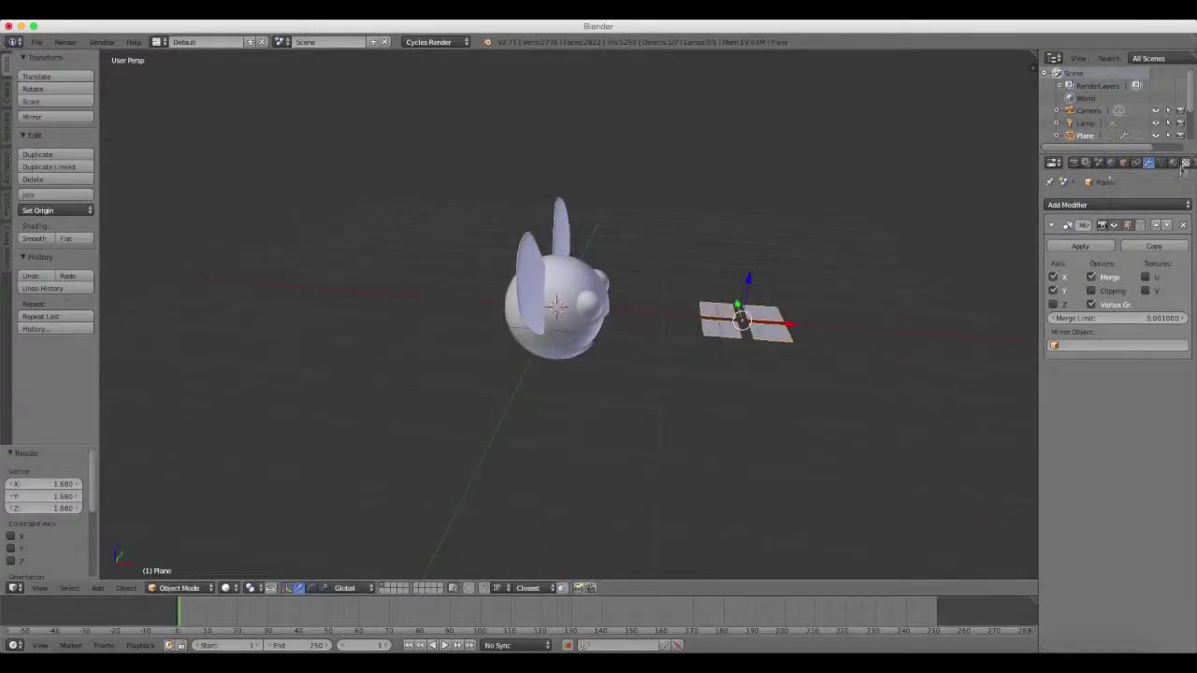
Give the plane a new material, Material.004, with its colour brightened toward white
click(1173, 163)
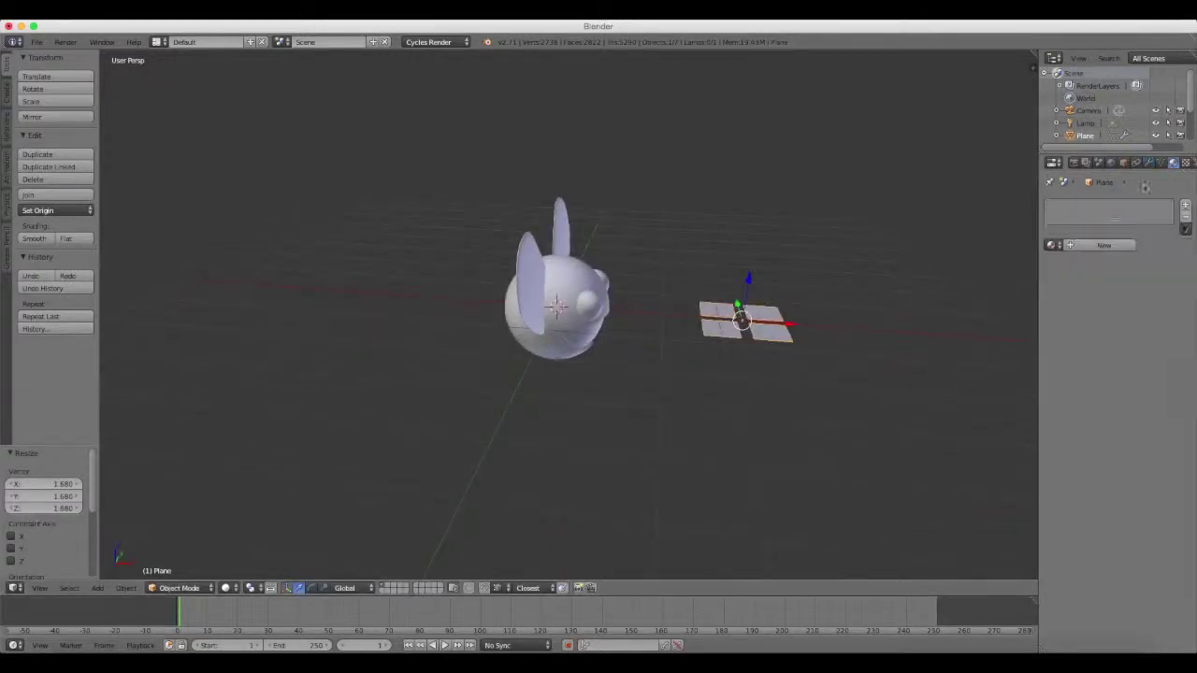
click(1073, 246)
click(1110, 334)
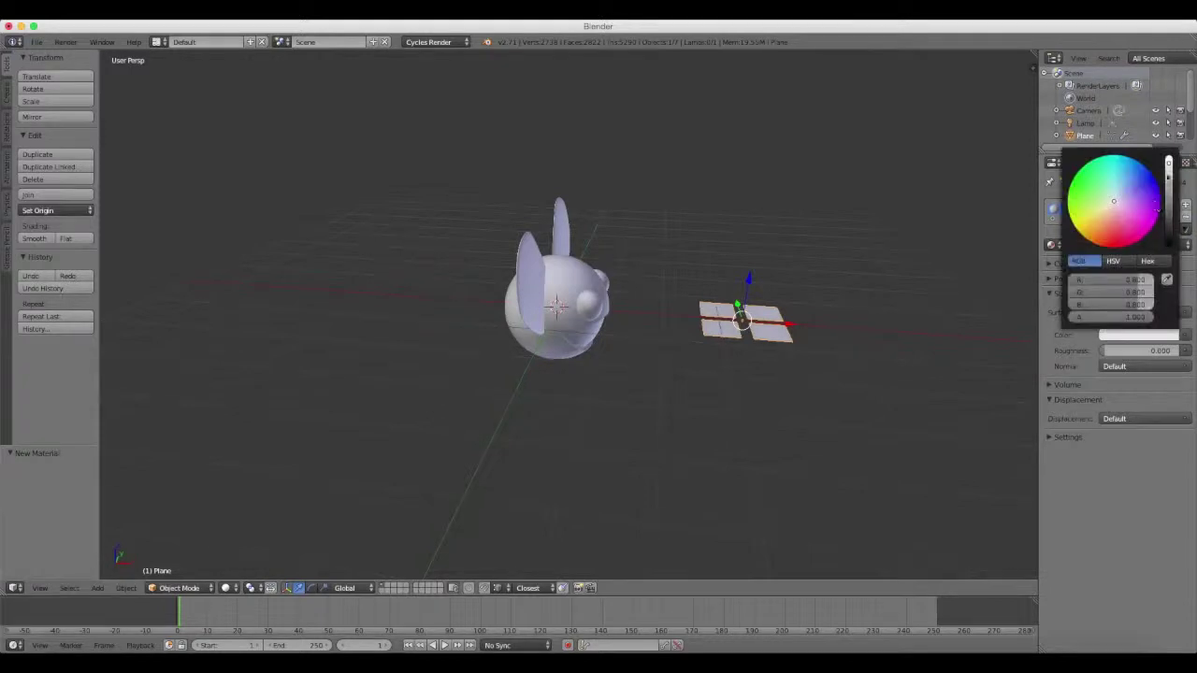
drag(1167, 201, 1168, 172)
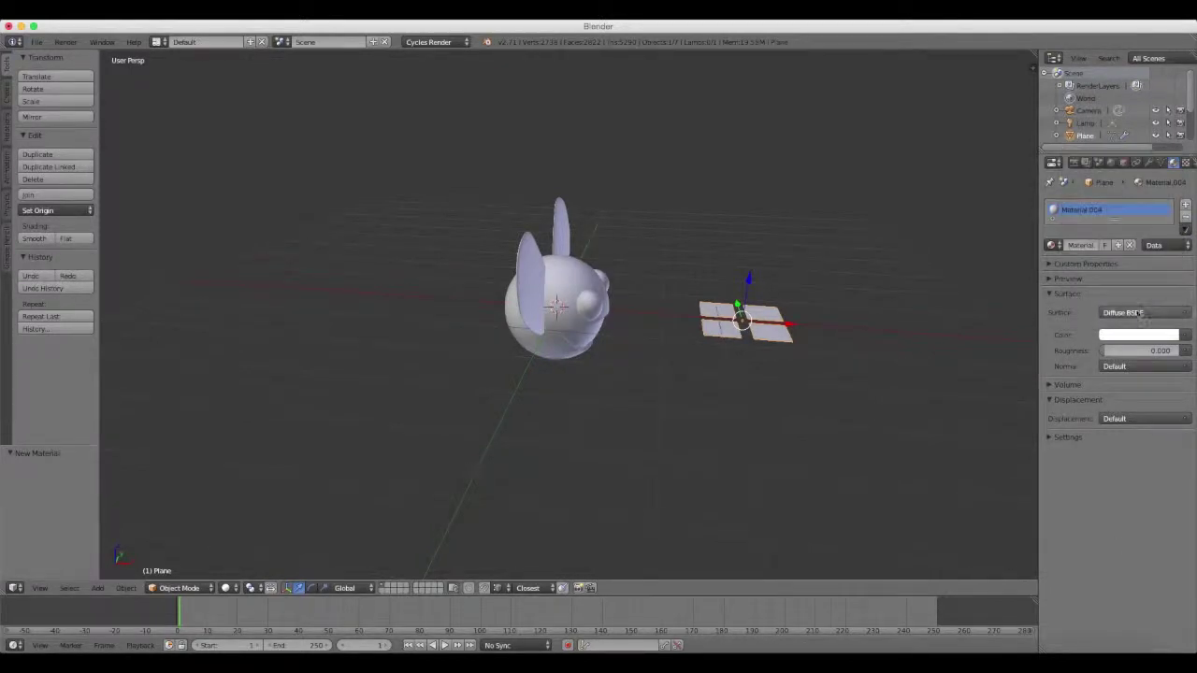
Stand the plane edge-on with a Y rotation, then raise it along Z and shift it along Y
key(r)
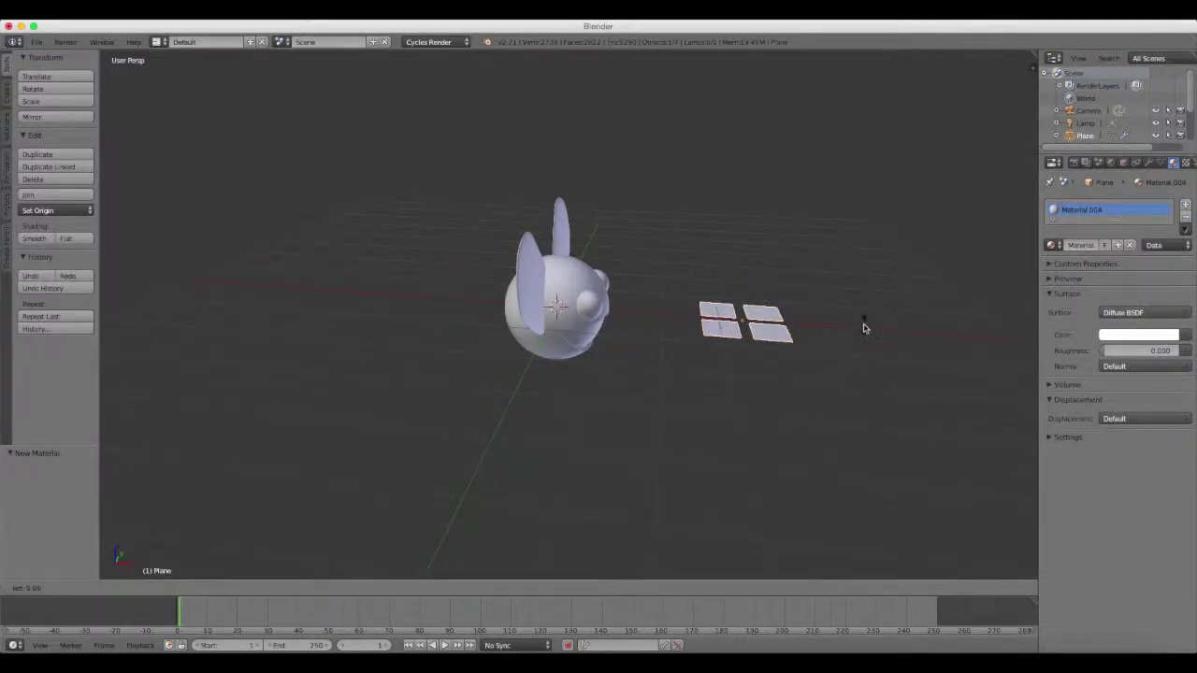
key(y)
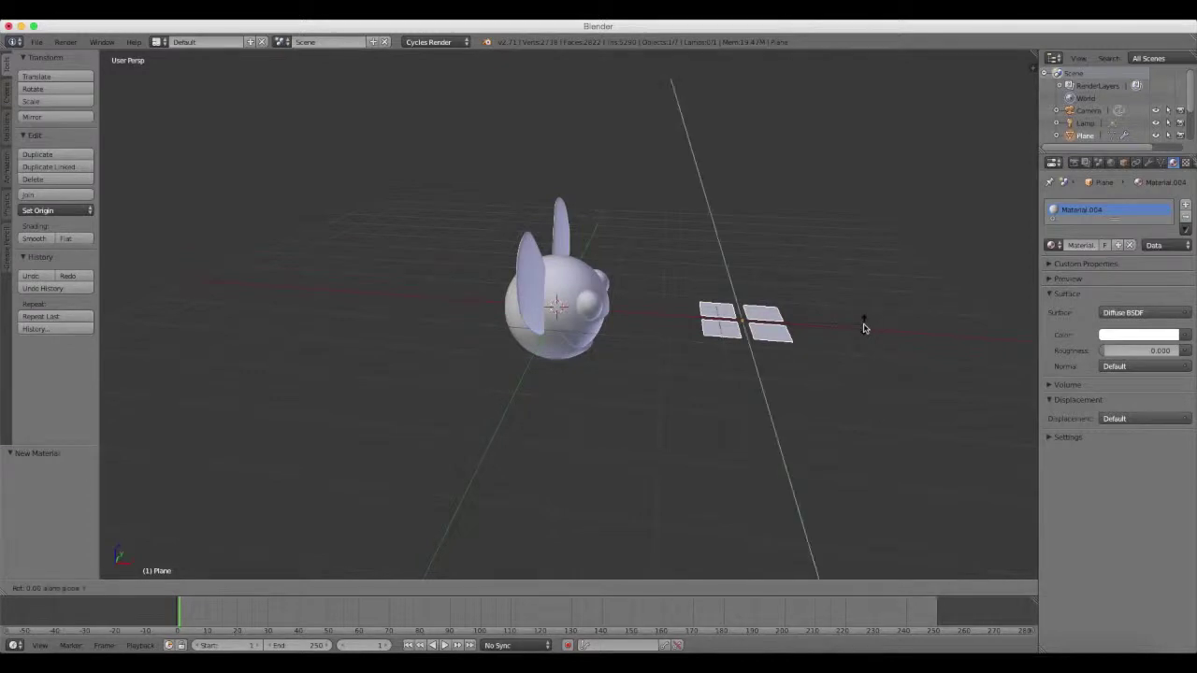
click(708, 255)
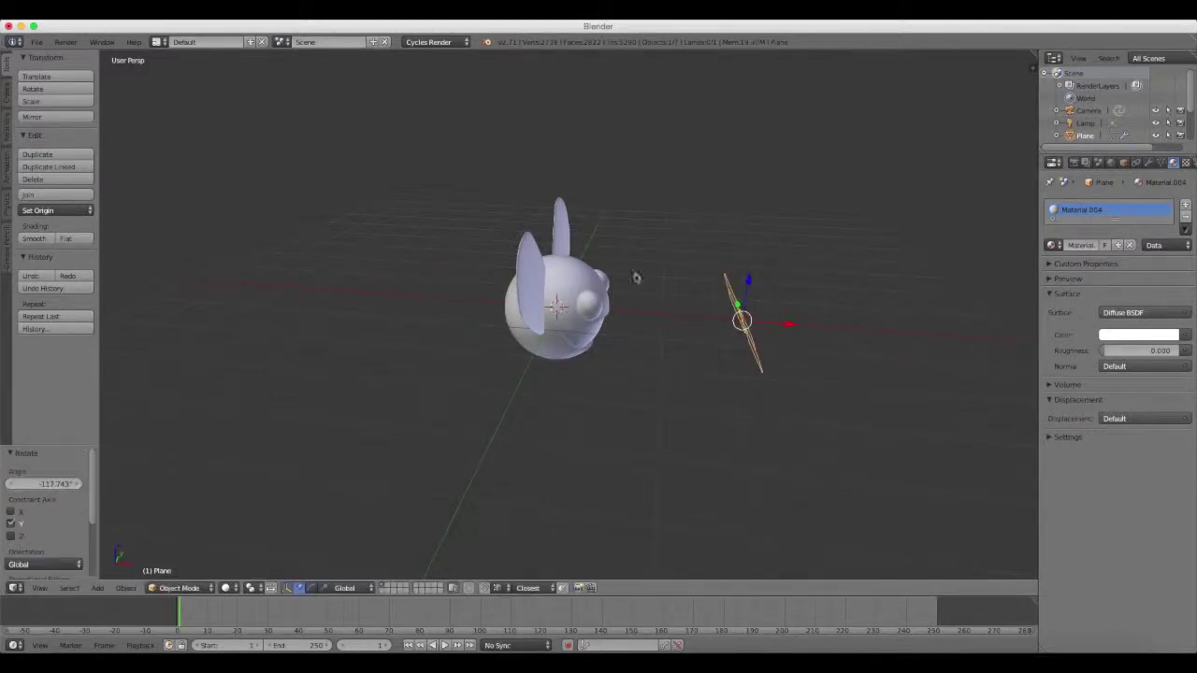
mouse_move(636, 276)
middle_down()
mouse_move(723, 277)
mouse_move(749, 355)
middle_up()
mouse_move(723, 318)
mouse_down()
mouse_move(717, 220)
mouse_move(802, 232)
mouse_up()
mouse_move(802, 232)
middle_down()
mouse_move(736, 282)
mouse_move(838, 306)
mouse_move(817, 307)
middle_up()
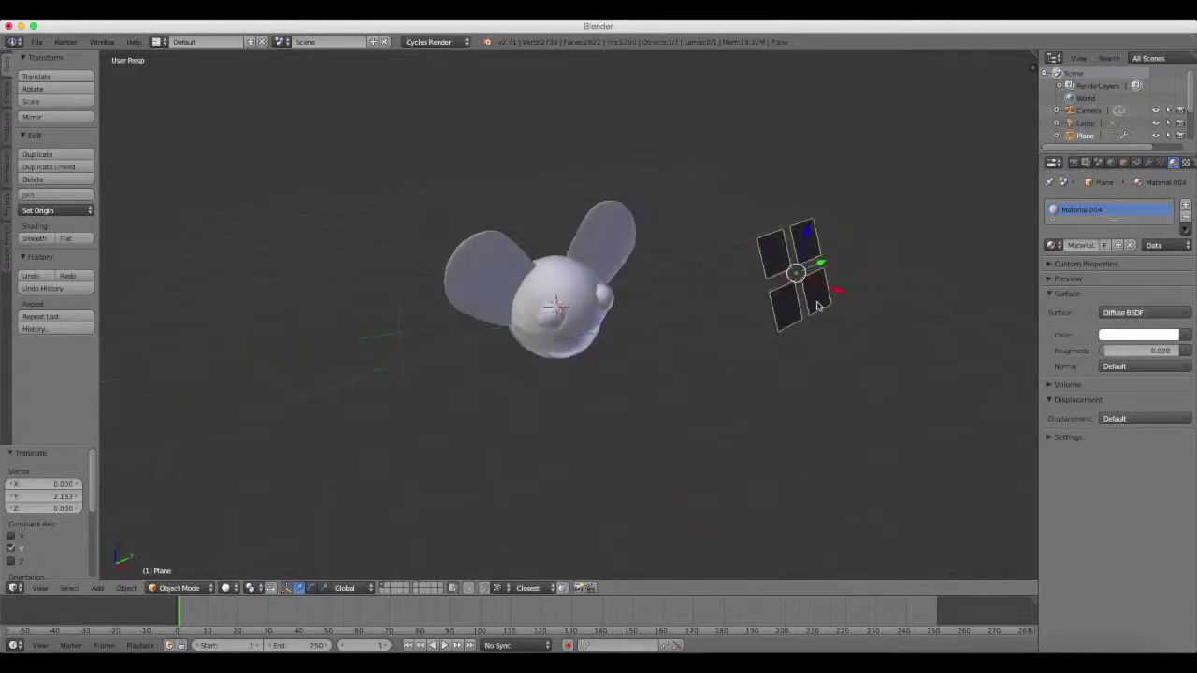
Angle the plane toward the head about Z and nudge it along X and Y to -0.525
key(r)
key(z)
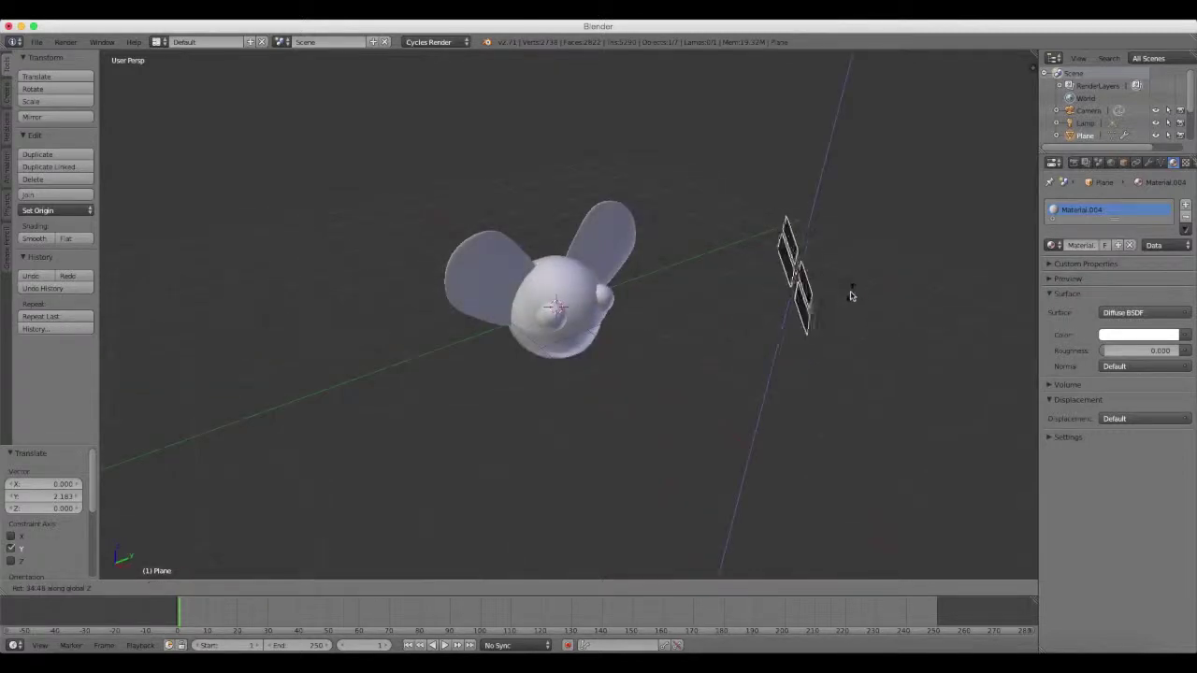
click(862, 300)
middle_drag(861, 301, 794, 216)
drag(763, 212, 757, 214)
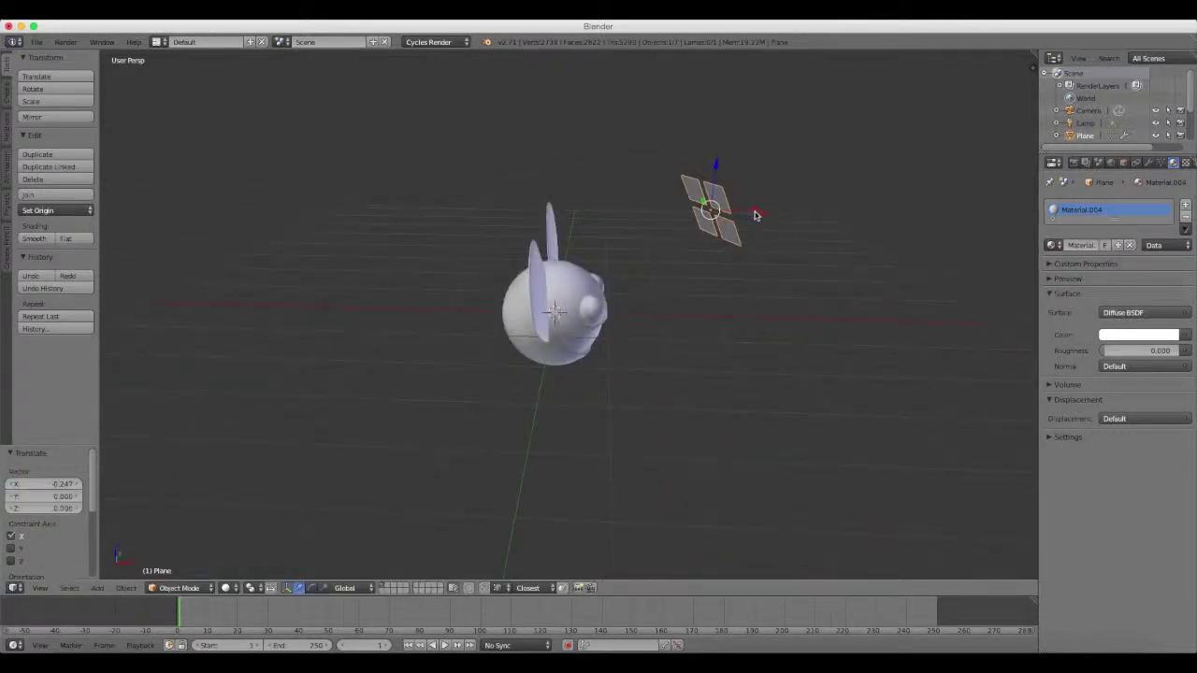
middle_drag(757, 213, 763, 316)
drag(763, 344, 761, 343)
mouse_move(761, 342)
middle_down()
mouse_move(667, 340)
mouse_move(721, 342)
mouse_move(598, 379)
mouse_move(609, 374)
middle_up()
drag(608, 374, 646, 374)
middle_drag(646, 374, 761, 368)
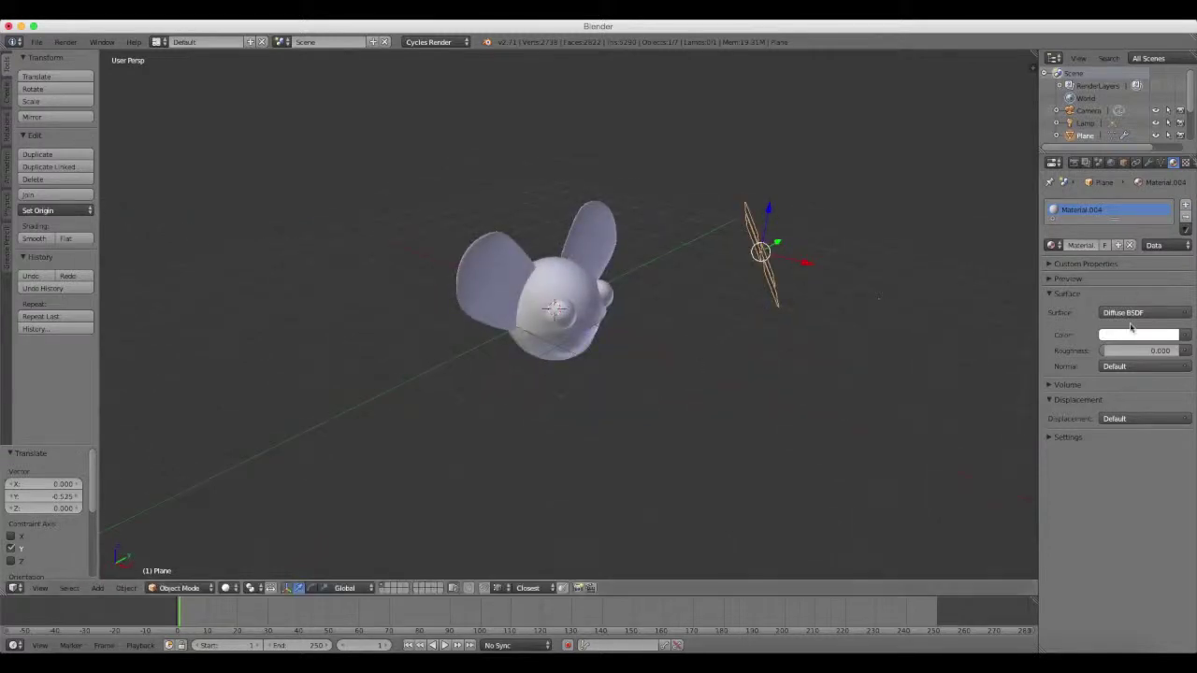
mouse_move(991, 309)
middle_down()
mouse_move(937, 291)
mouse_move(940, 272)
mouse_move(972, 280)
middle_up()
click(1139, 312)
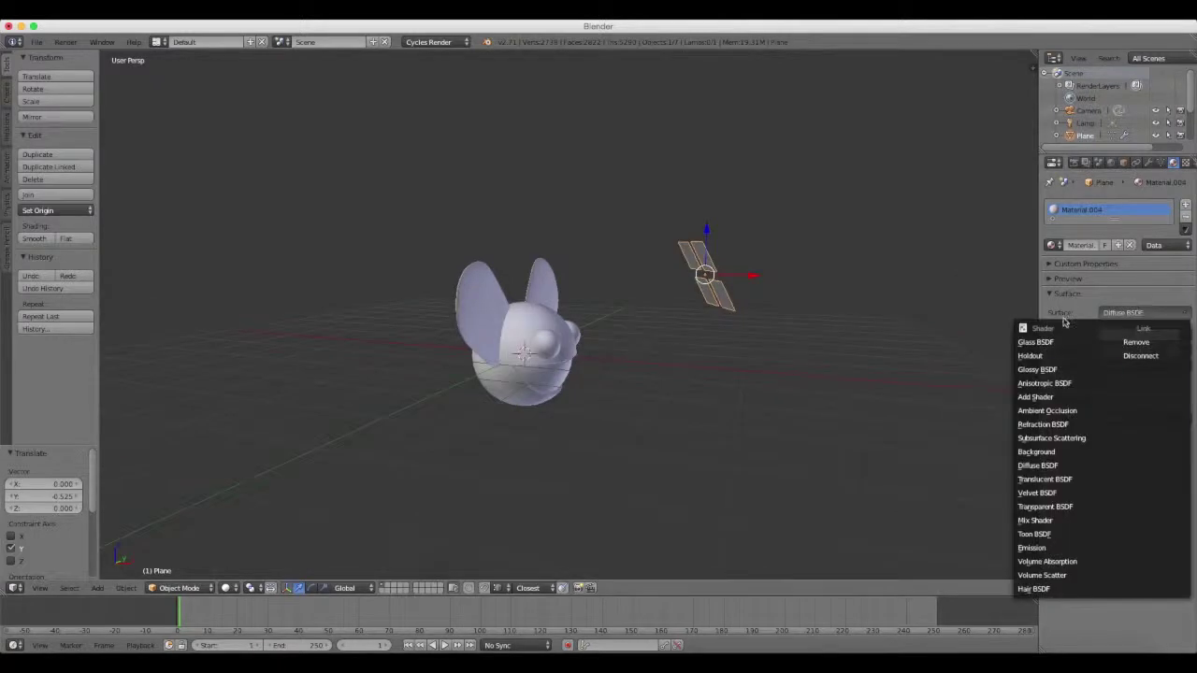
Switch Material.004's surface shader to Emission at strength 1.000 and orbit to check the glowing panels
click(1047, 548)
scroll(820, 371, up, 1)
scroll(822, 365, up, 1)
scroll(827, 356, up, 2)
mouse_move(826, 356)
middle_down()
mouse_move(801, 340)
mouse_move(835, 347)
mouse_move(798, 362)
middle_up()
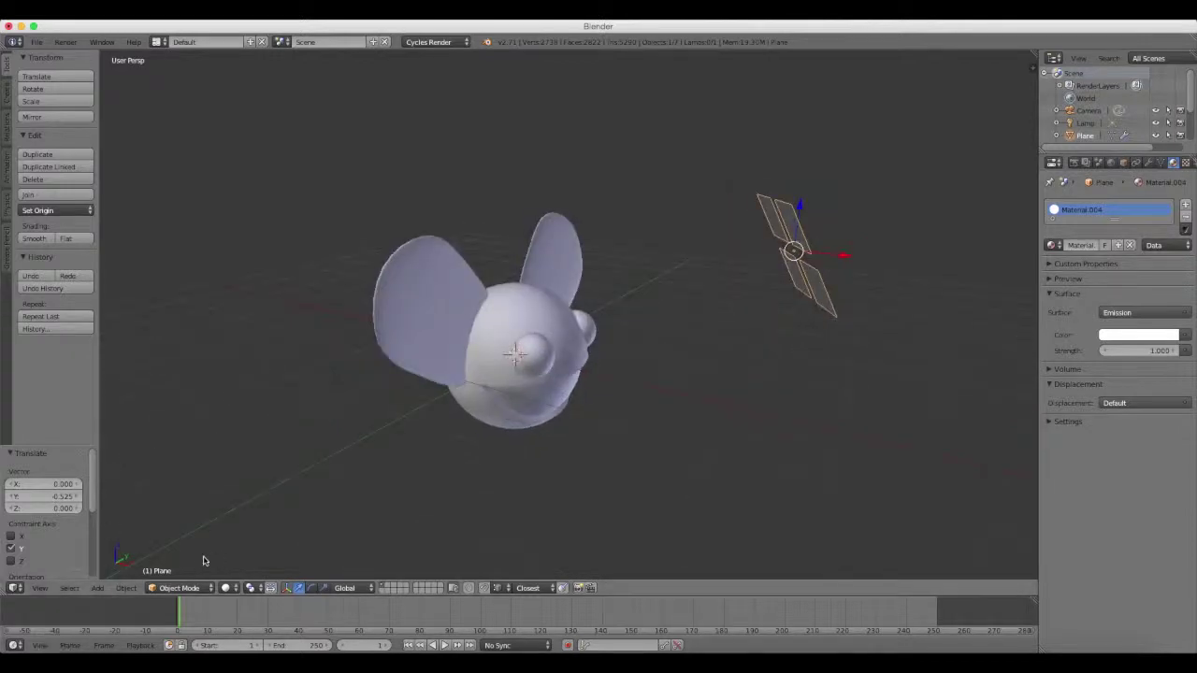
mouse_move(453, 379)
middle_down()
mouse_move(377, 368)
mouse_move(414, 339)
mouse_move(405, 348)
mouse_move(496, 354)
middle_up()
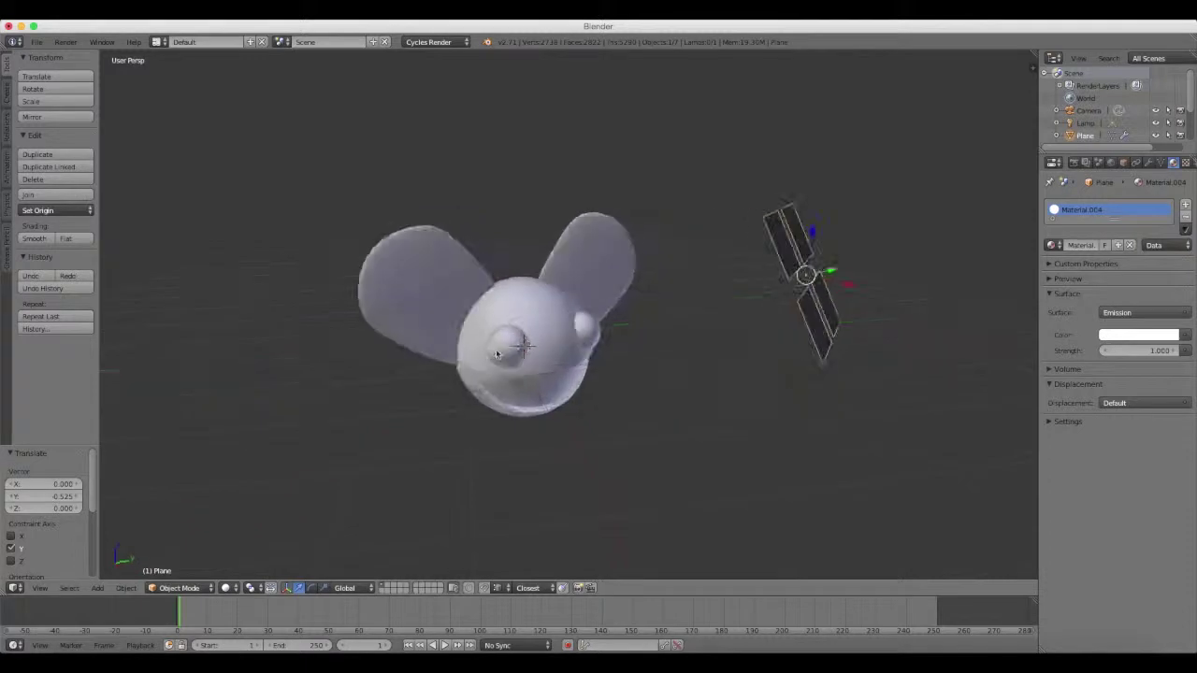
middle_drag(497, 397, 577, 376)
click(37, 578)
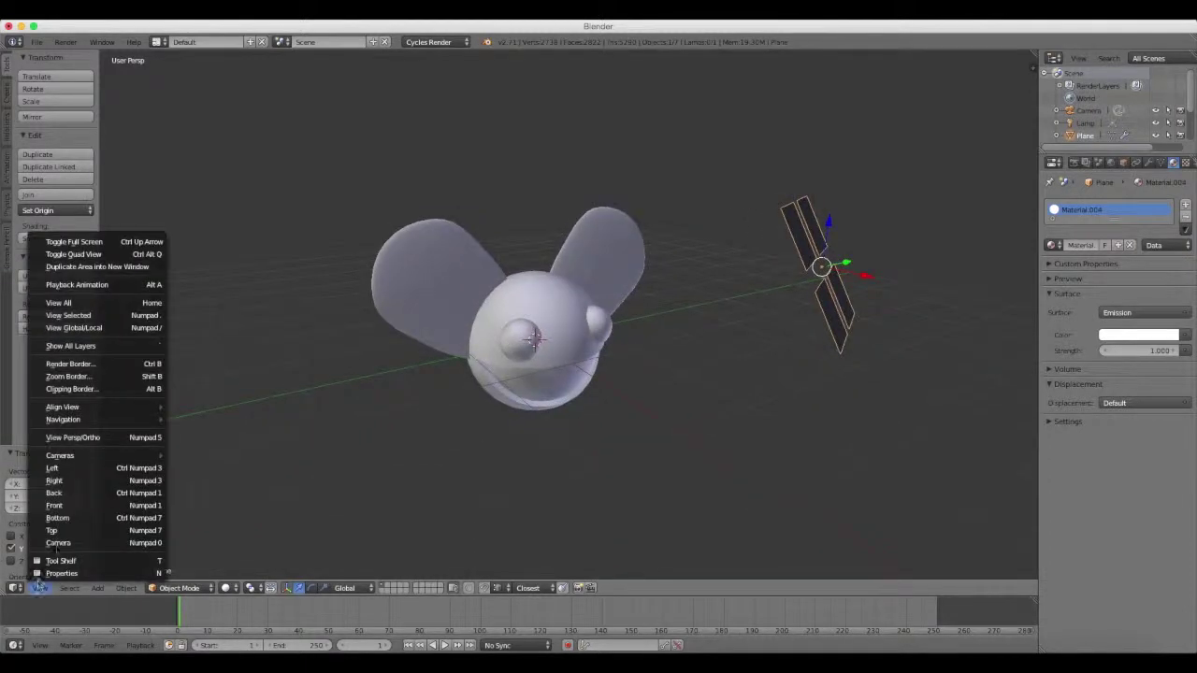
View through the scene camera, select it, and dolly it along its local Z closer to the head
click(56, 544)
right_click(630, 450)
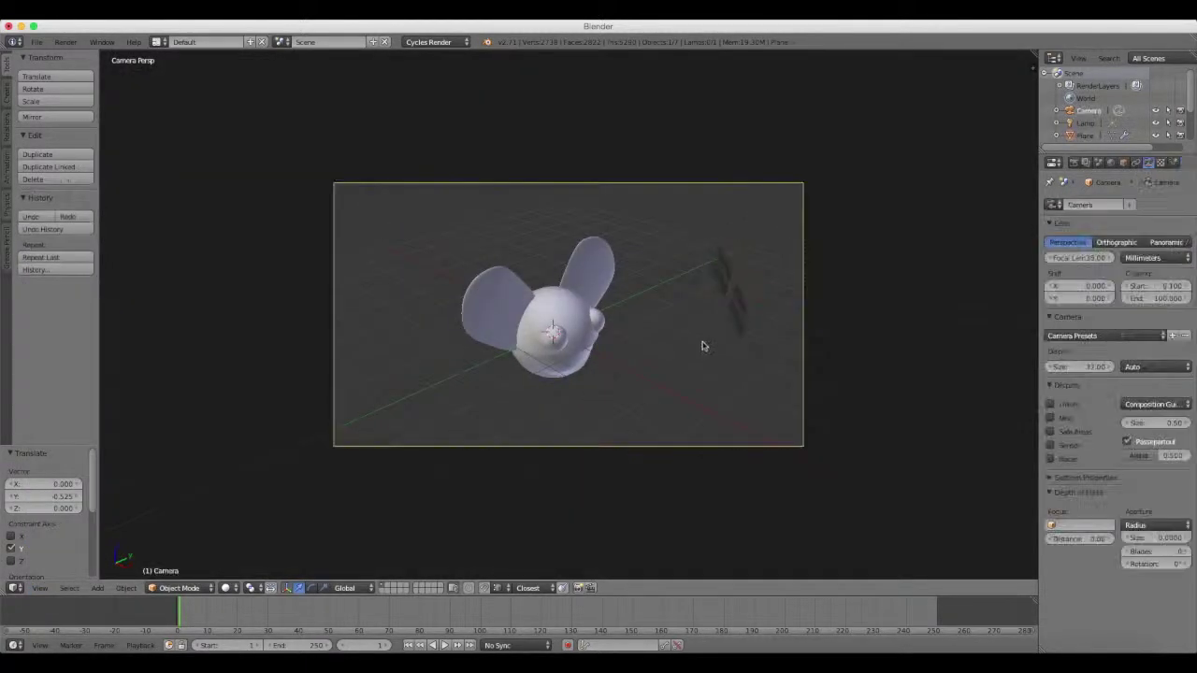
key(g)
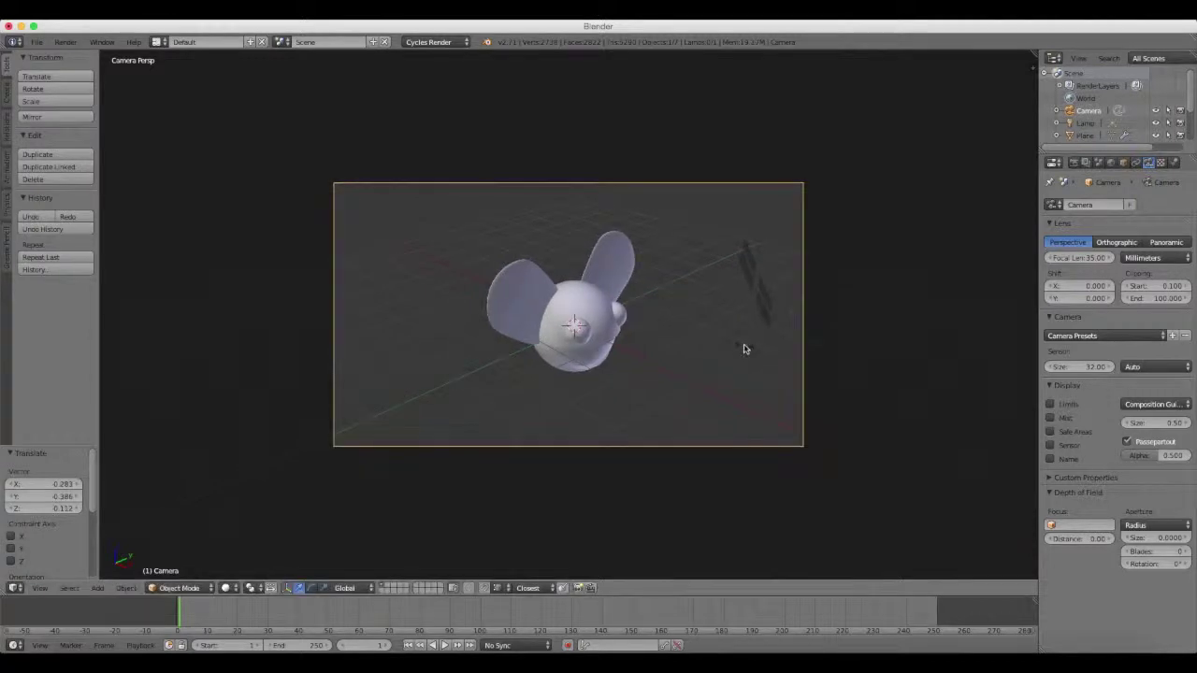
key(s)
key(Escape)
key(g)
key(z)
key(z)
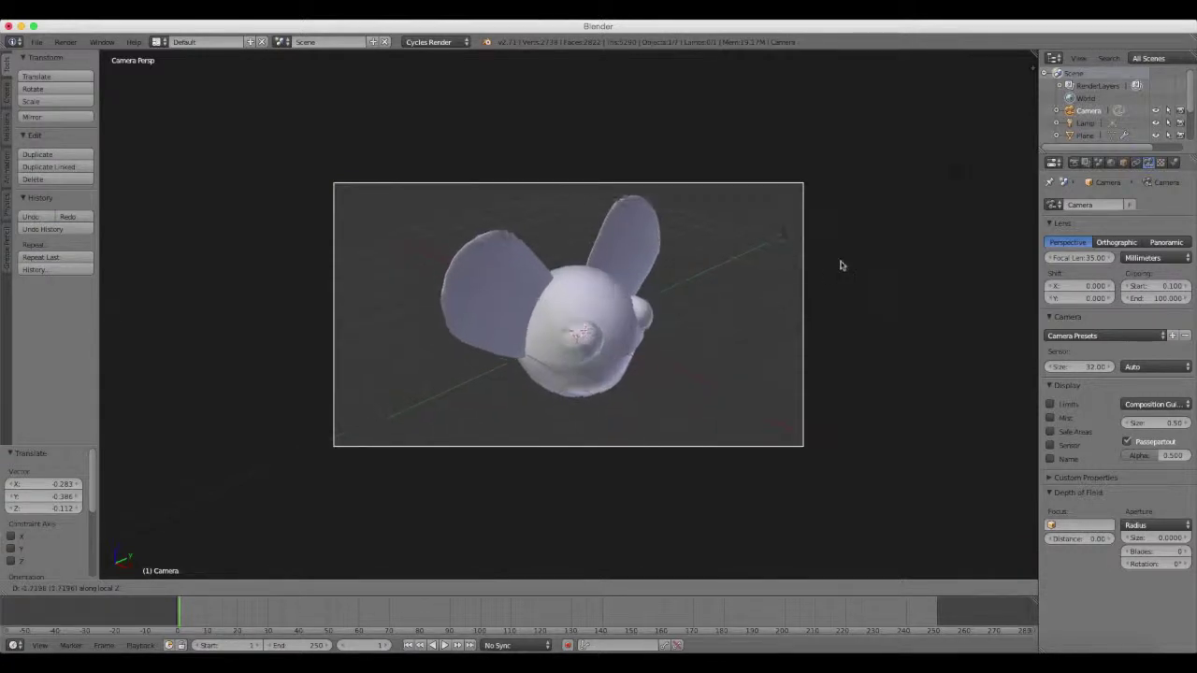
click(773, 297)
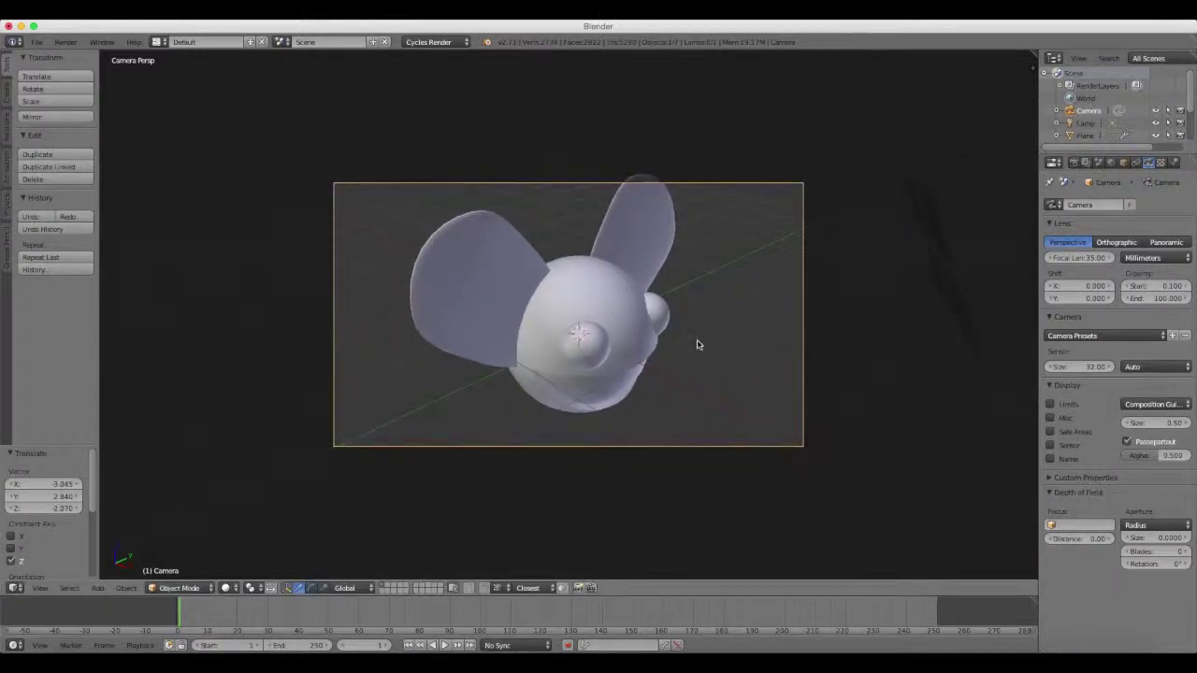
Tilt the camera 24.475° about X, then lower it along Z until the head fills the frame
key(r)
key(x)
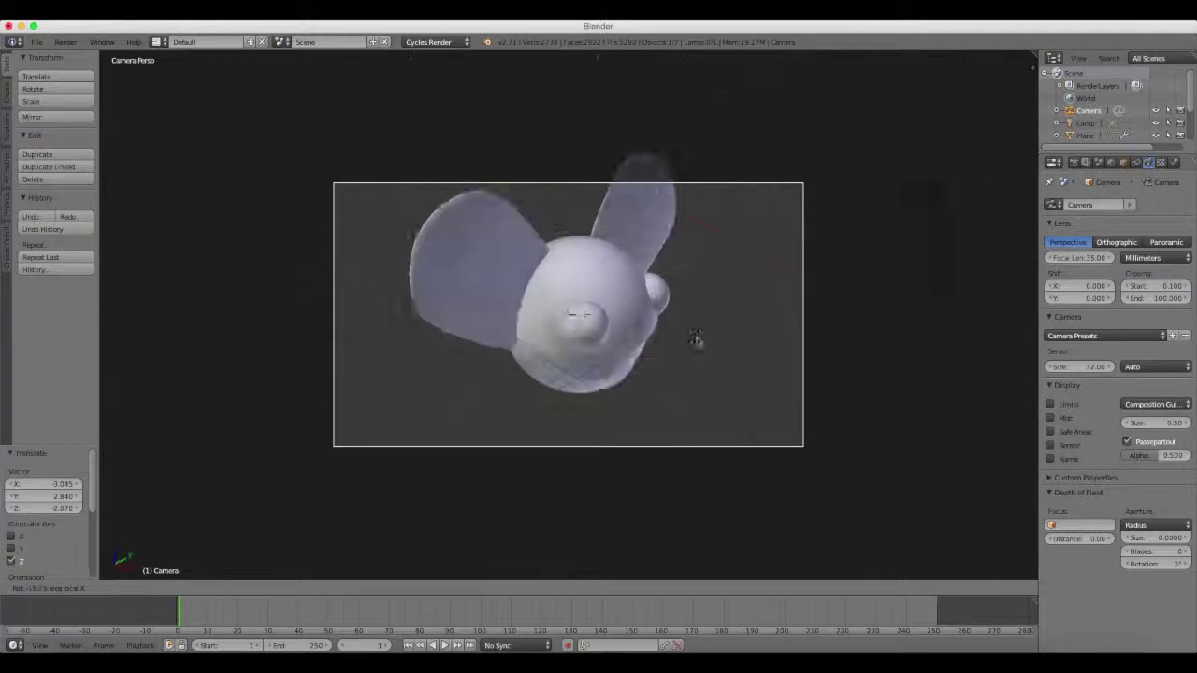
click(713, 423)
key(g)
key(z)
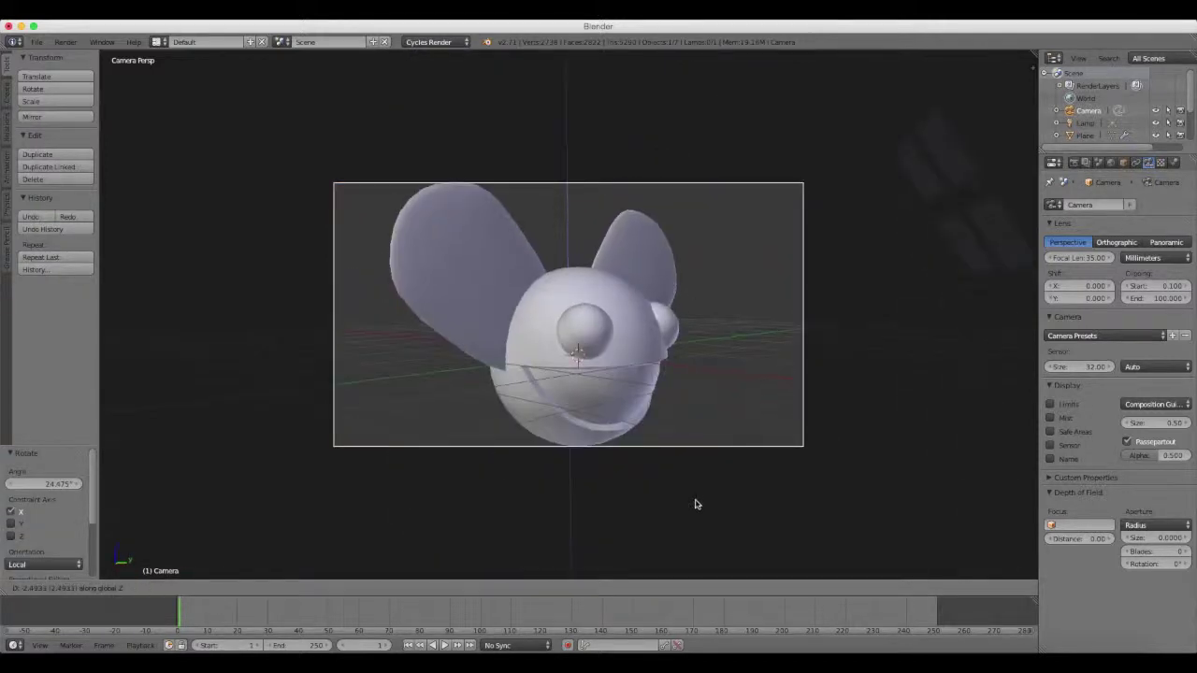
click(695, 505)
key(g)
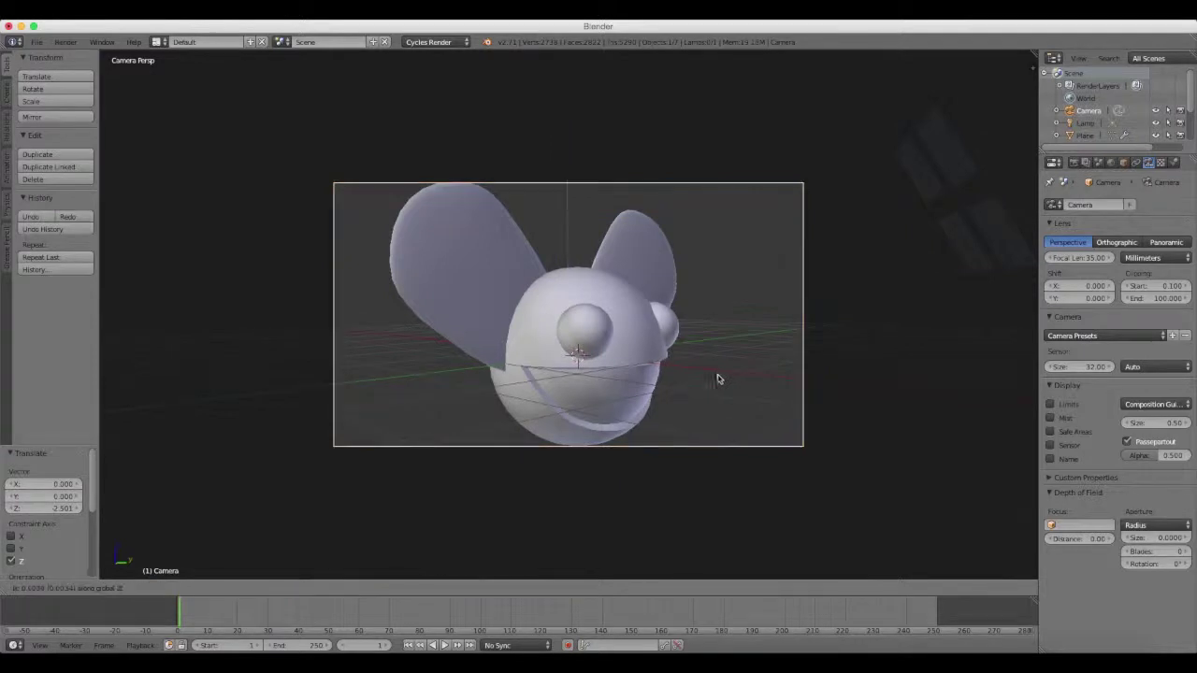
key(z)
key(z)
click(596, 413)
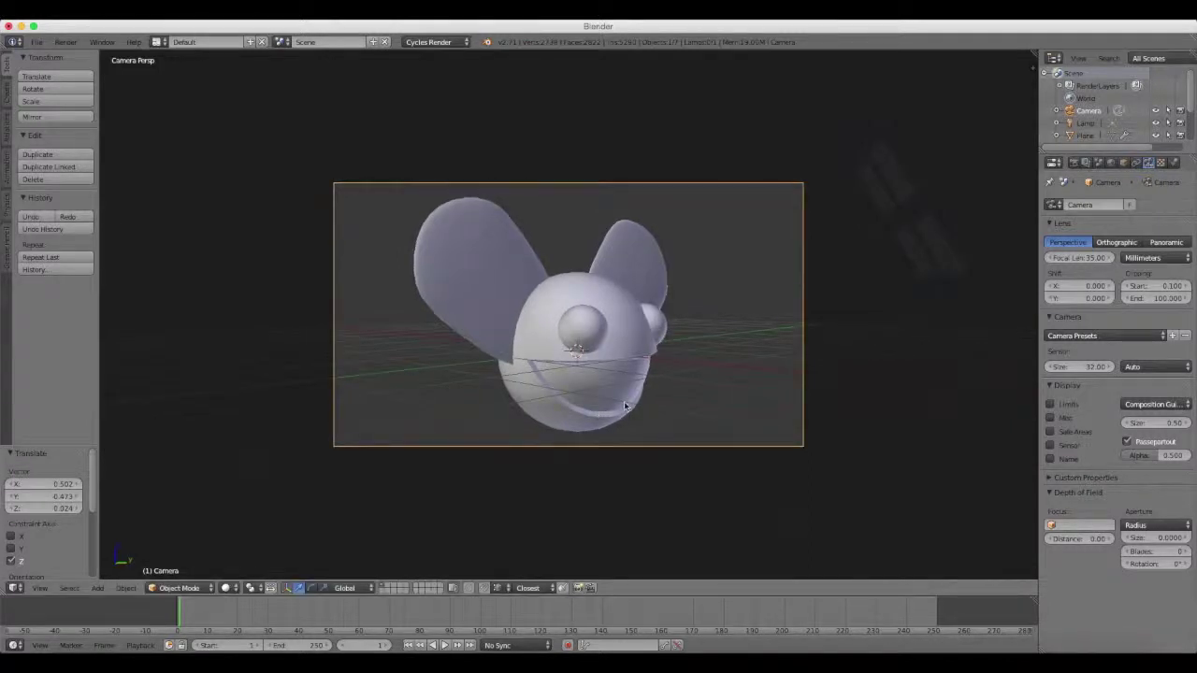
Nudge the light plane into place and set its Emission Strength to 5
right_click(916, 250)
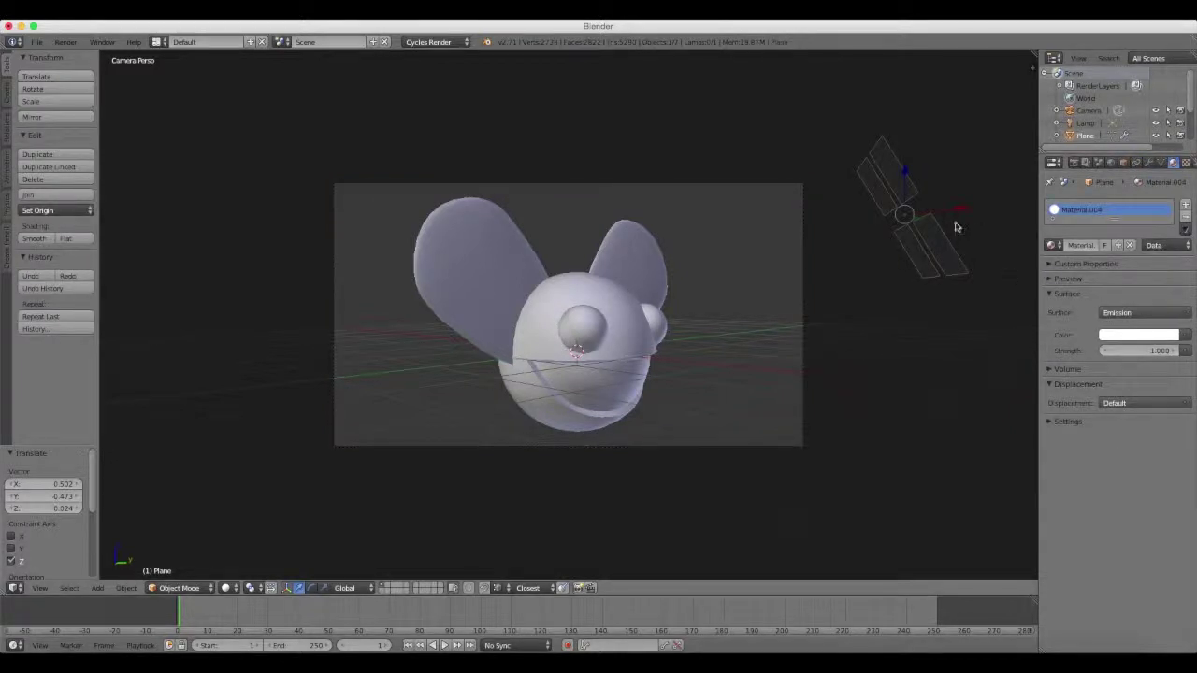
key(g)
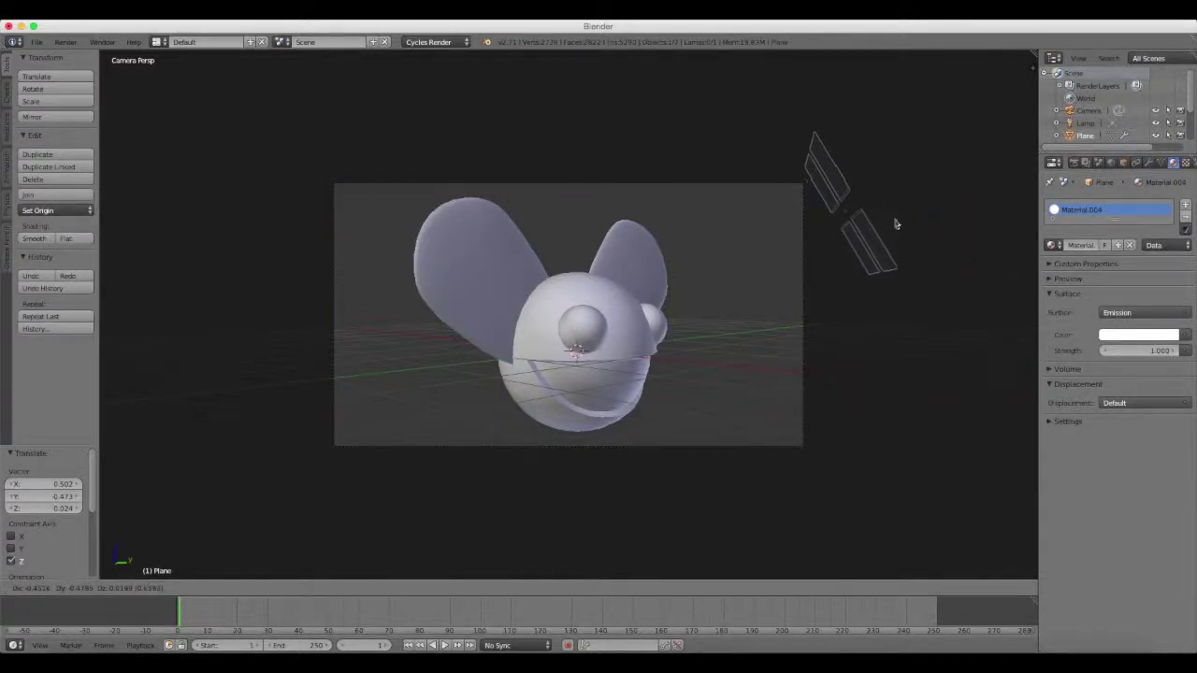
click(890, 222)
click(1148, 351)
text(5)
key(Return)
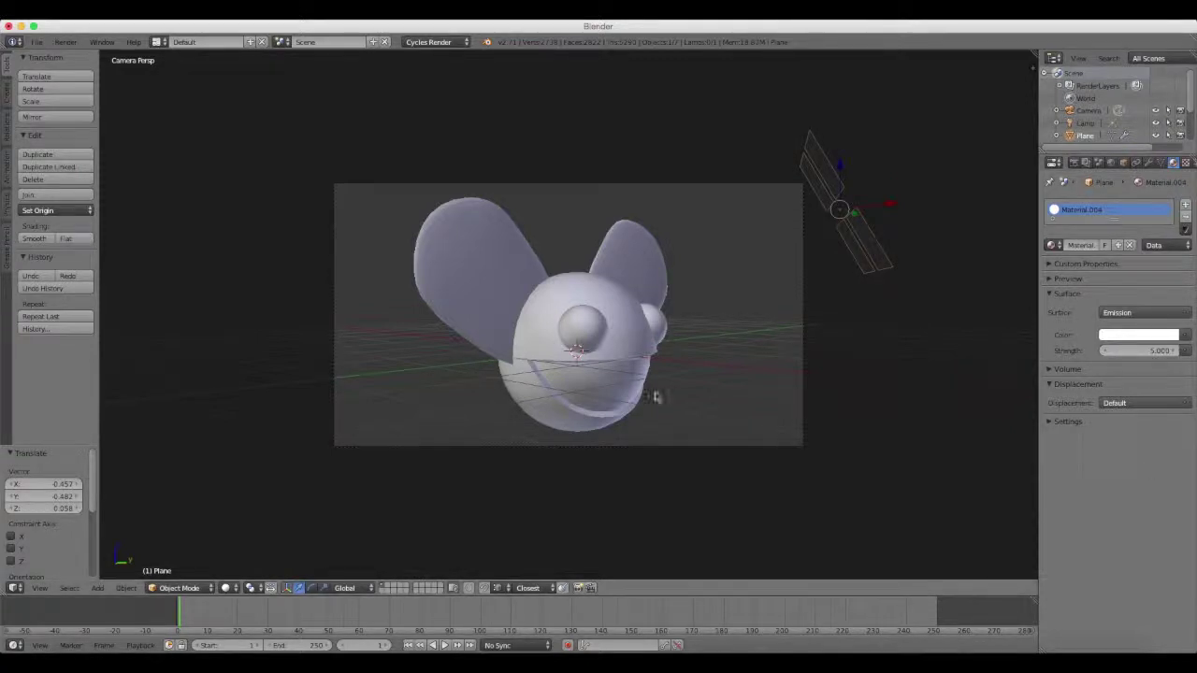
Select the mouse head sphere and switch the viewport to material shading
click(229, 588)
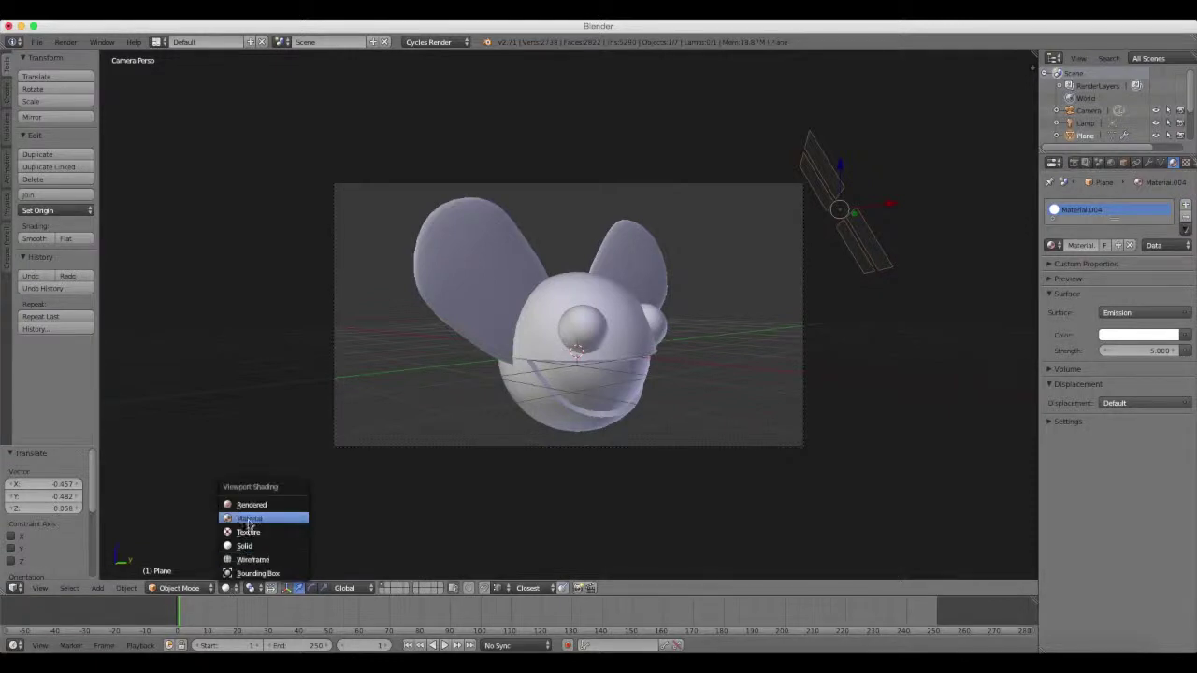
right_click(538, 343)
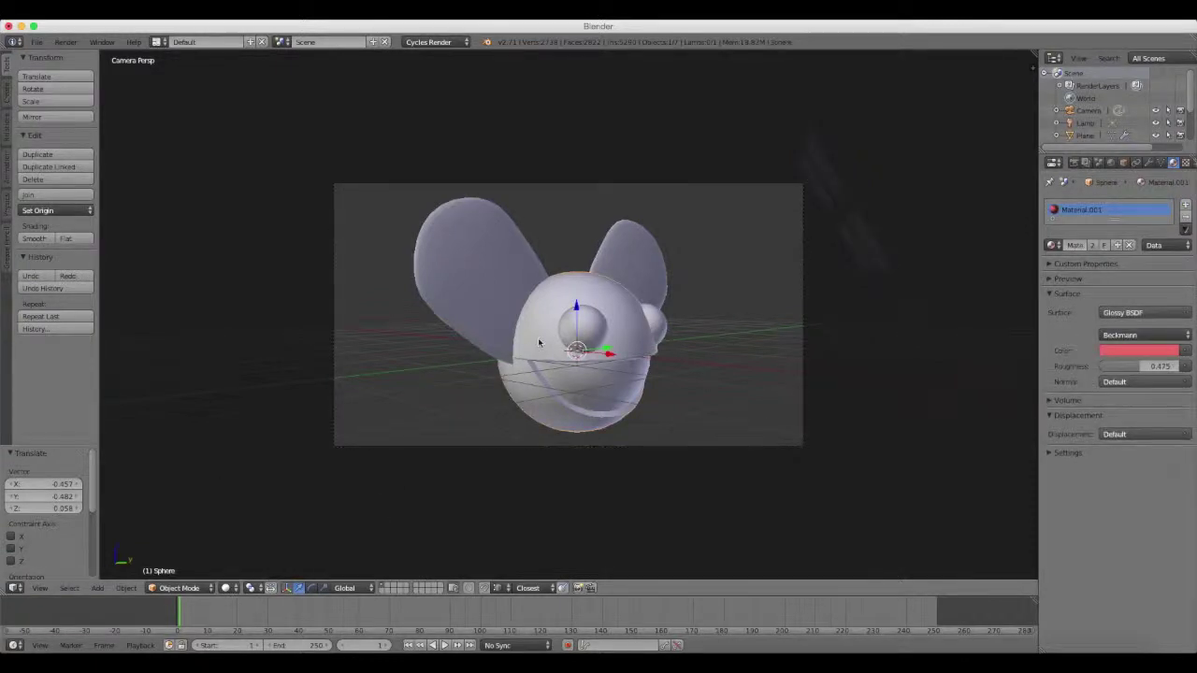
click(229, 587)
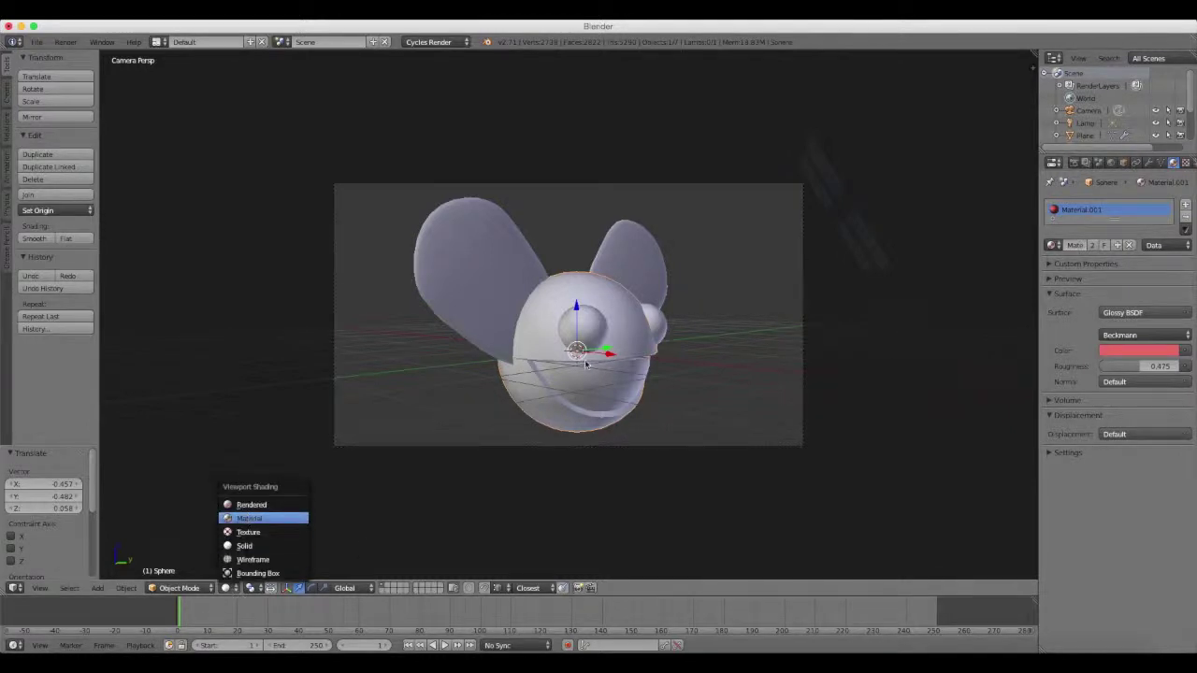
key(Return)
Switch the viewport to Rendered and lower Material.001's Glossy roughness from 0.475 to 0.258
click(227, 587)
click(249, 505)
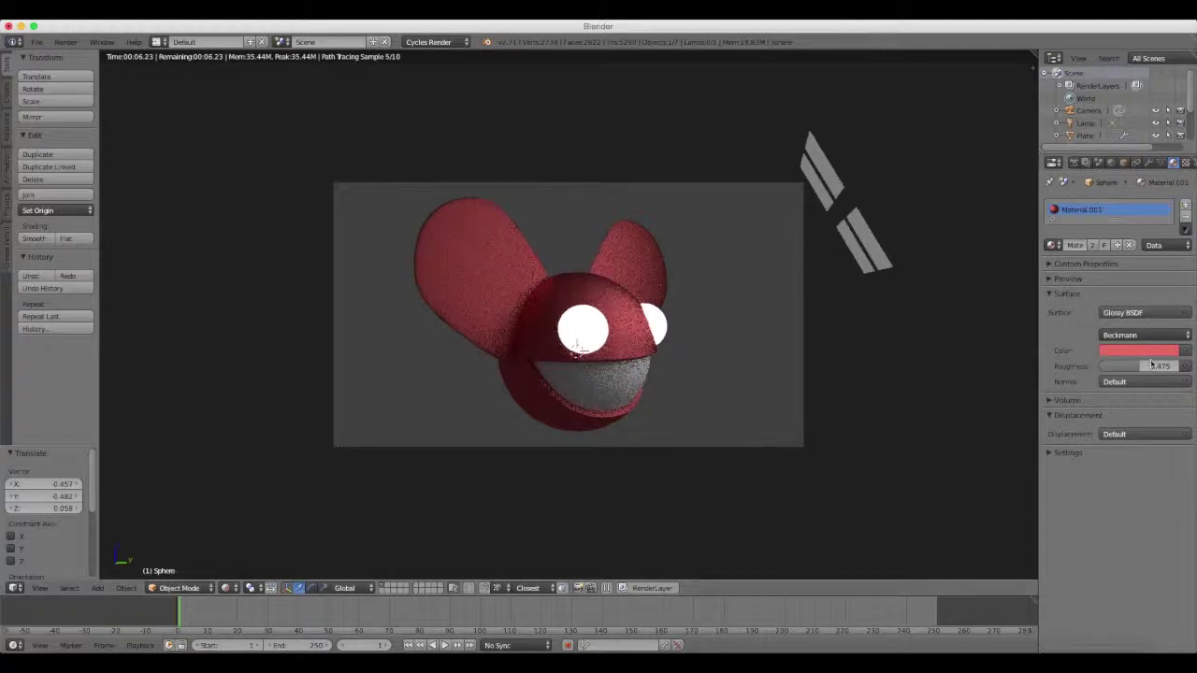
mouse_move(1141, 370)
mouse_down()
mouse_move(1164, 370)
mouse_move(1136, 366)
mouse_up()
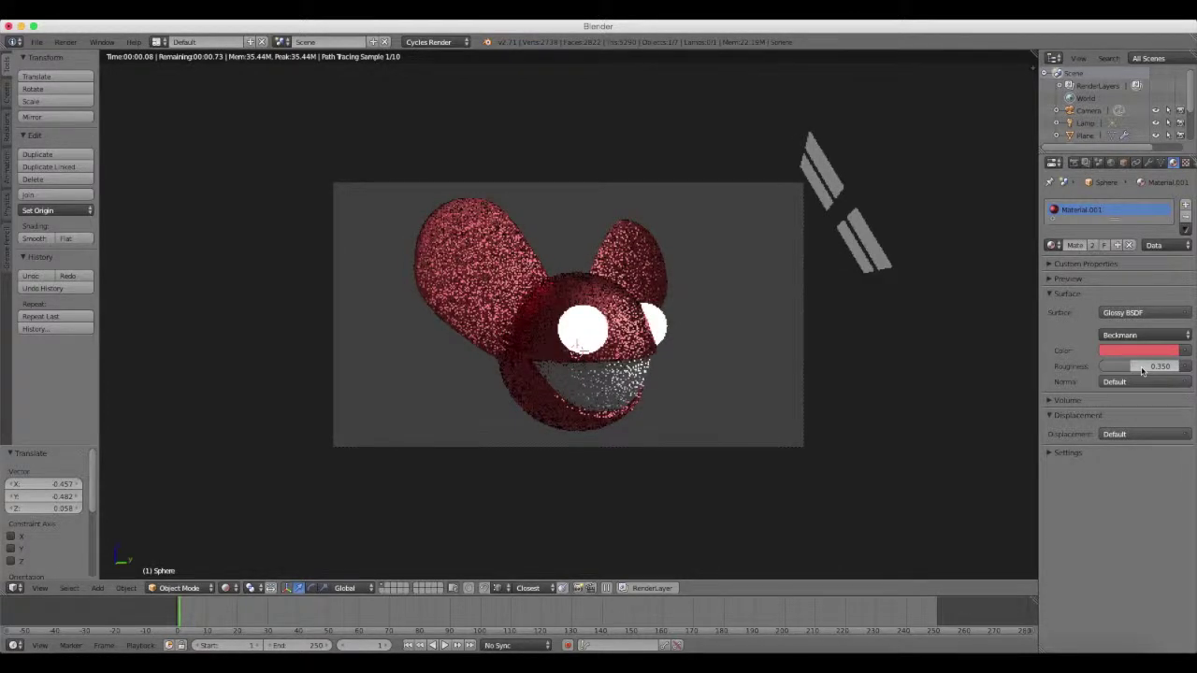
drag(1141, 371, 1129, 371)
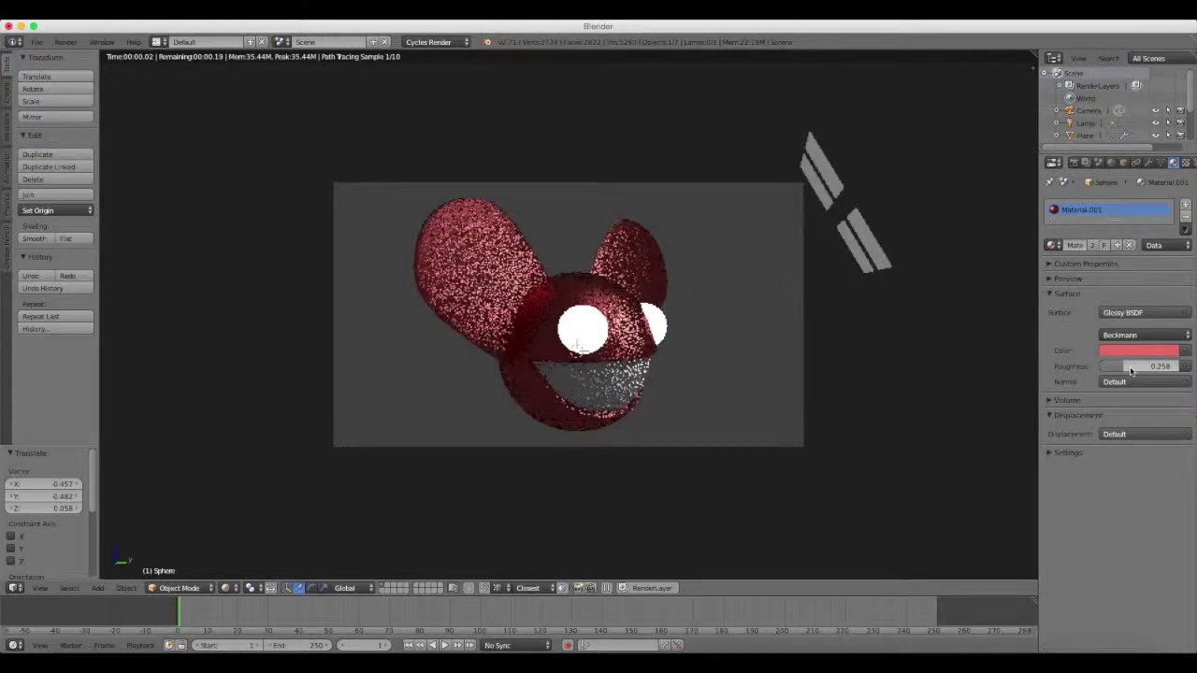
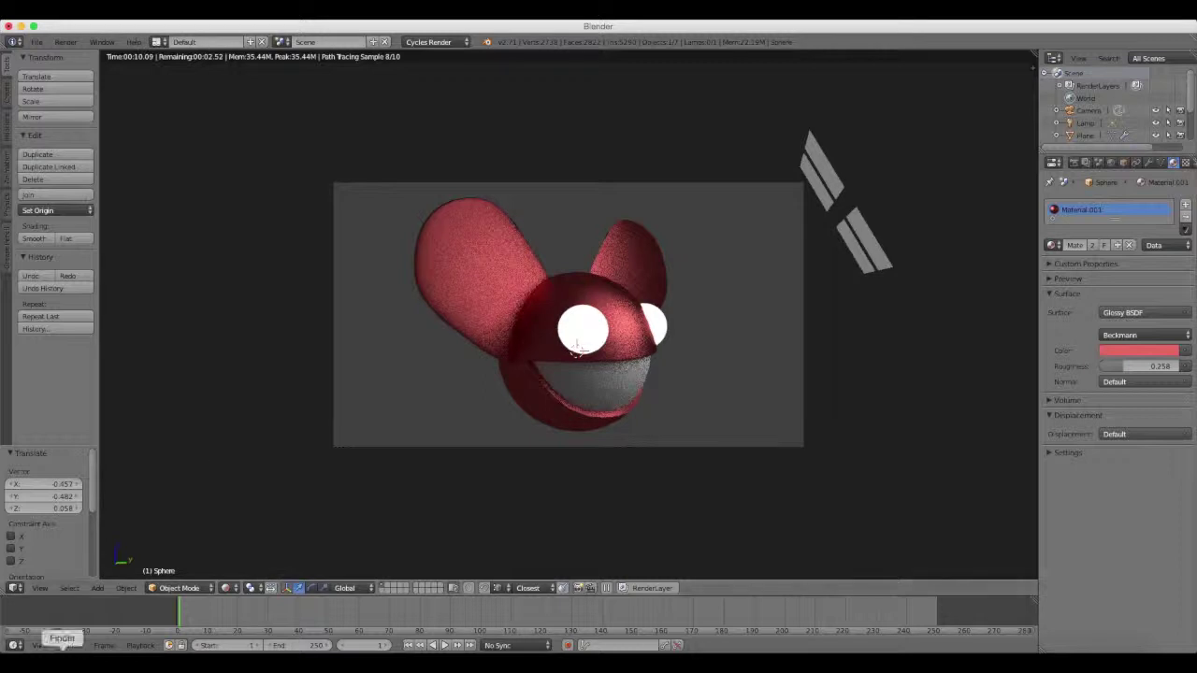
Switch the 3D viewport to Material shading and orbit to face the mouse head front-on
click(222, 588)
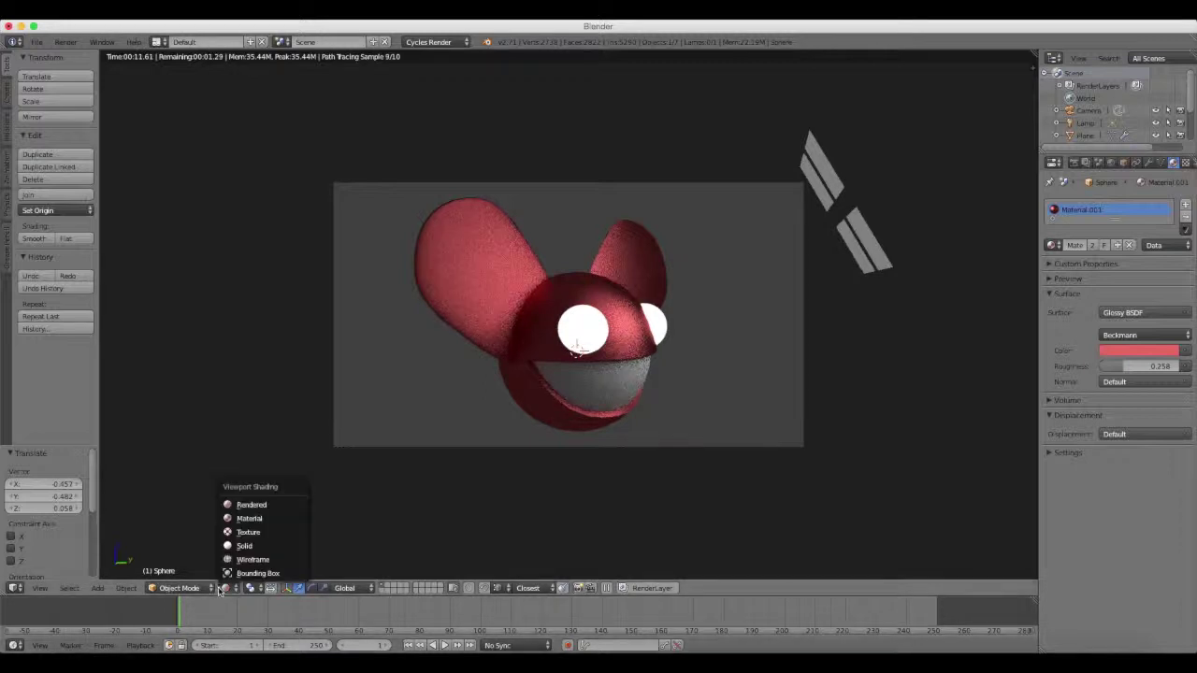
click(249, 518)
middle_drag(757, 324, 701, 343)
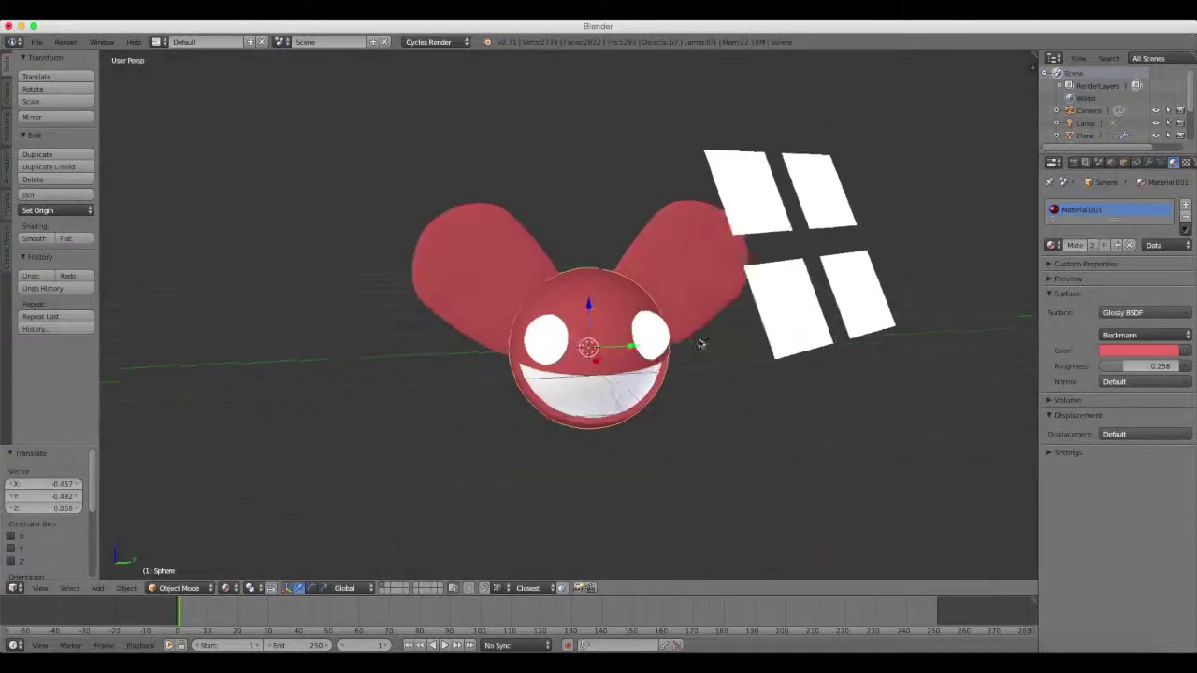
In Edit Mode, move the ears up along Z by about 0.054 units
scroll(697, 341, up, 3)
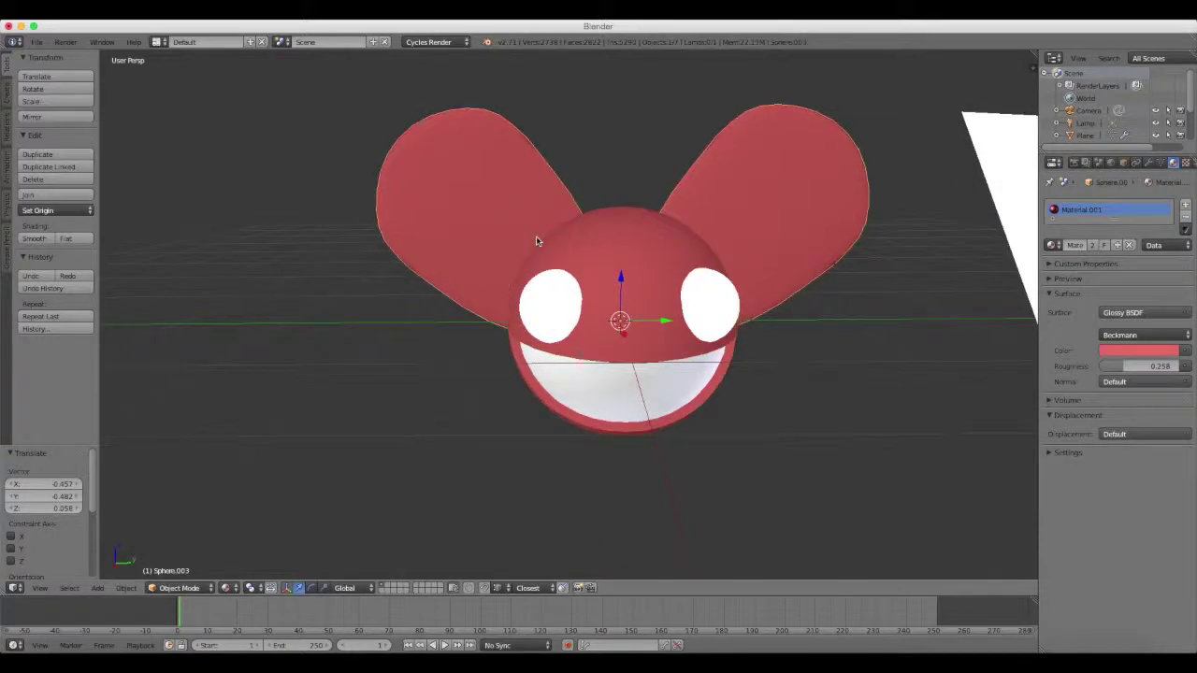
key(Tab)
mouse_move(537, 242)
shift+middle_down()
mouse_move(780, 415)
mouse_move(762, 397)
shift+middle_up()
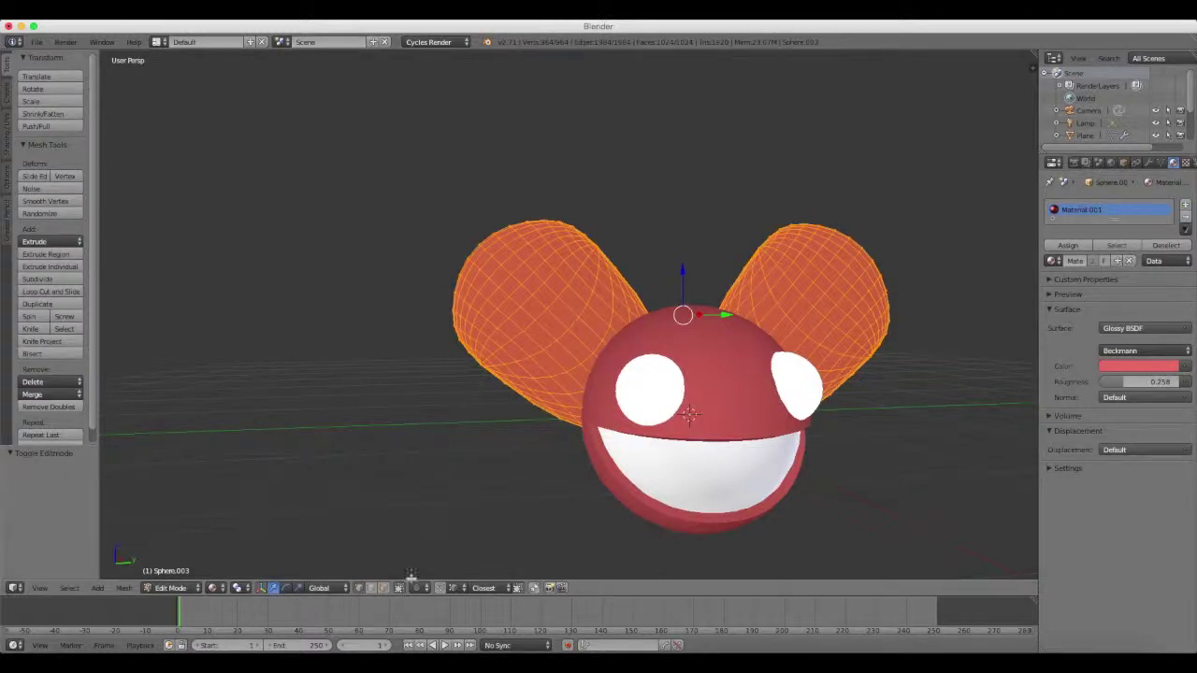
shift+middle_drag(794, 409, 754, 349)
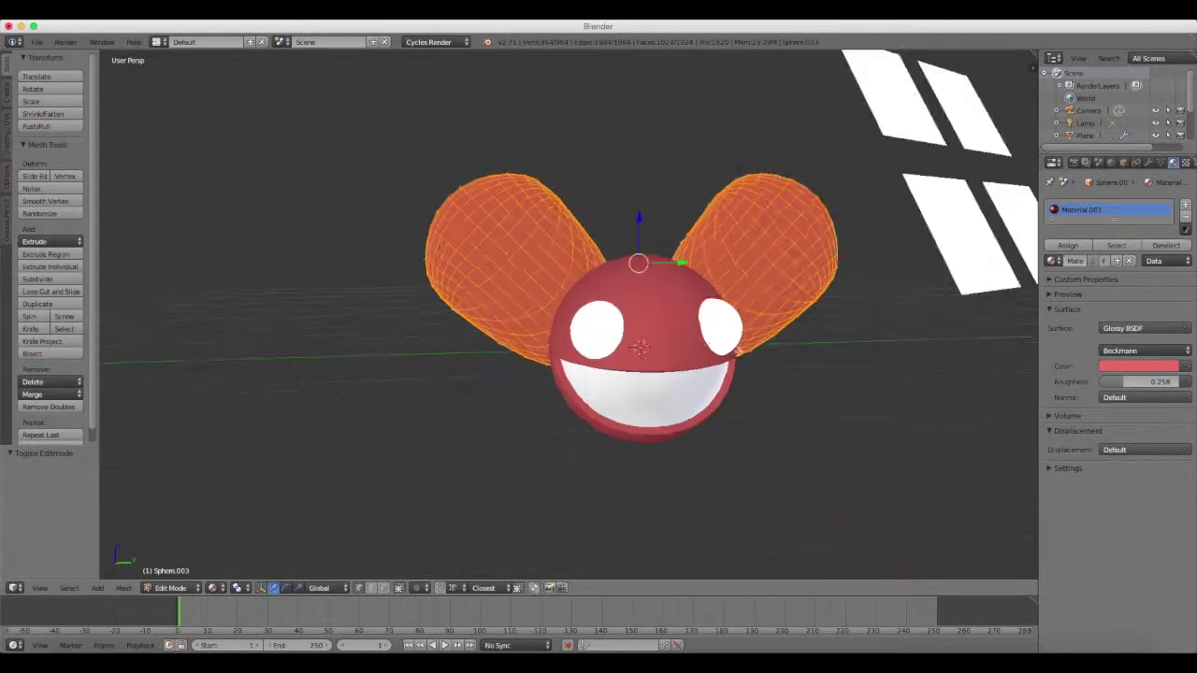
key(g)
key(z)
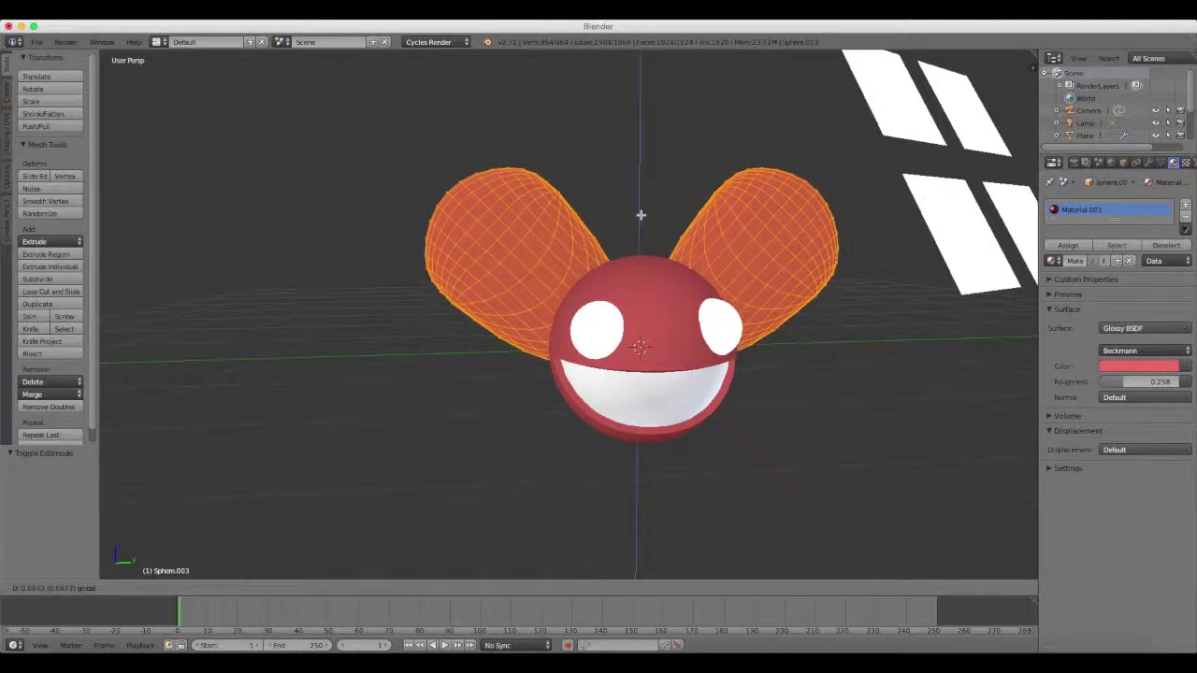
click(639, 217)
key(Tab)
Orbit around the head to check the raised ears, then switch to the web browser
mouse_move(743, 245)
middle_down()
mouse_move(782, 246)
mouse_move(729, 227)
mouse_move(745, 209)
mouse_move(751, 333)
mouse_move(777, 328)
mouse_move(759, 333)
middle_up()
scroll(751, 334, down, 3)
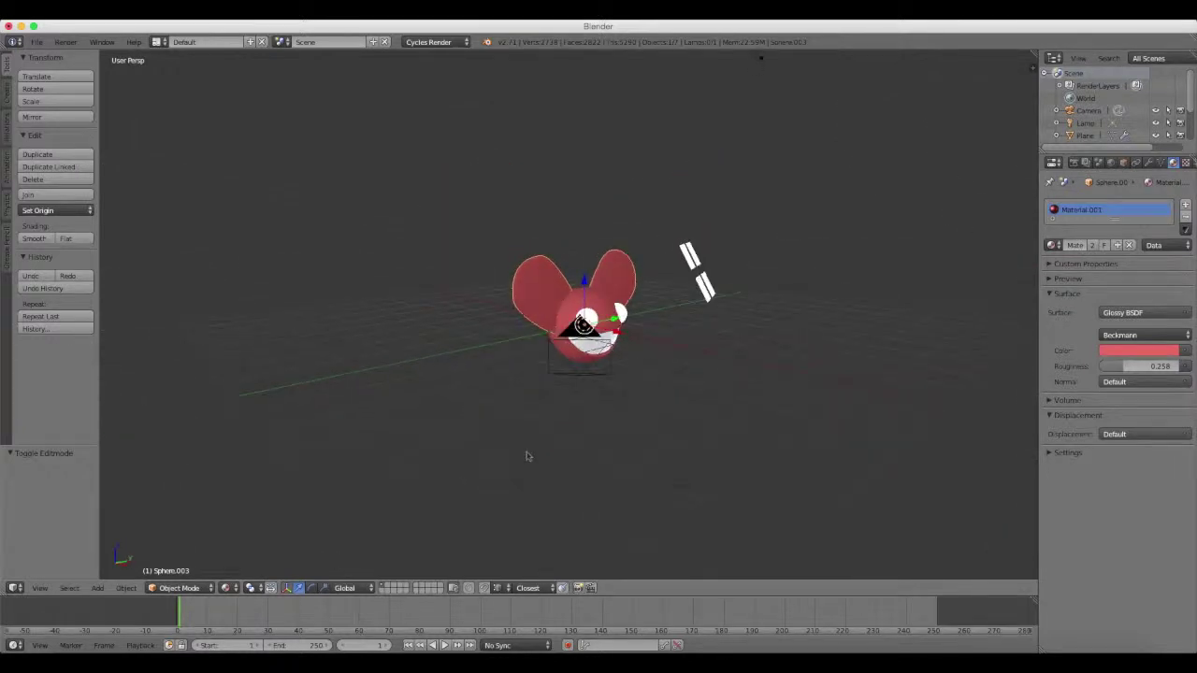
scroll(528, 456, up, 3)
mouse_move(531, 454)
middle_down()
mouse_move(585, 438)
mouse_move(518, 492)
middle_up()
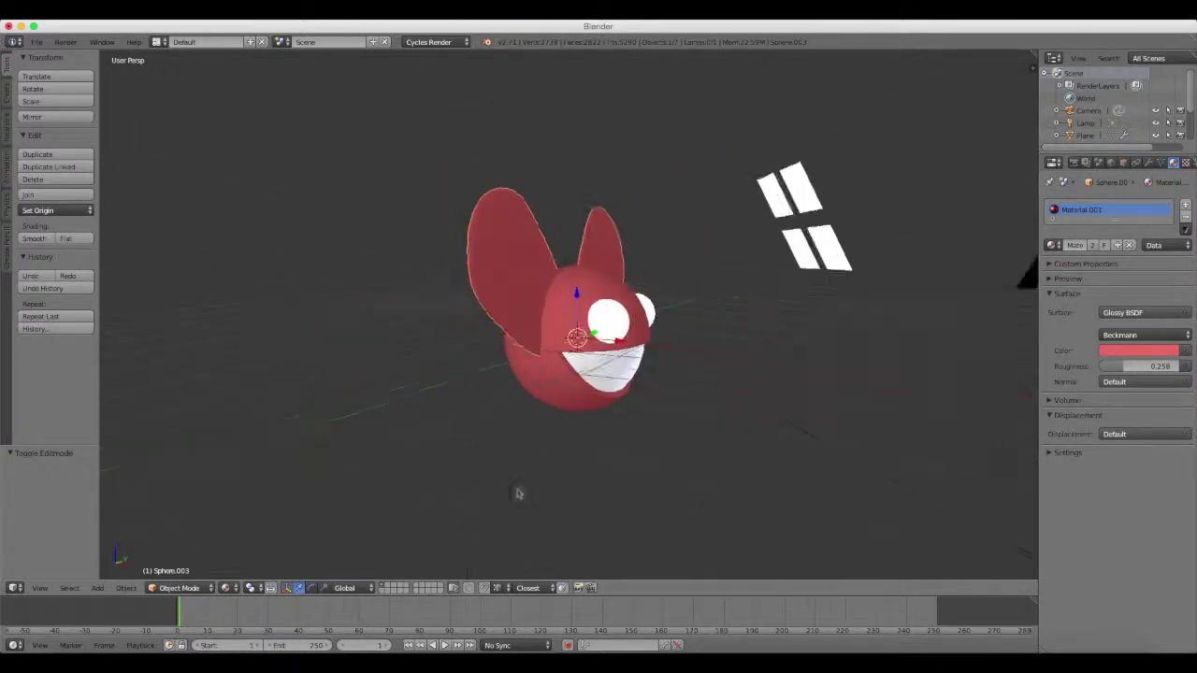
click(387, 647)
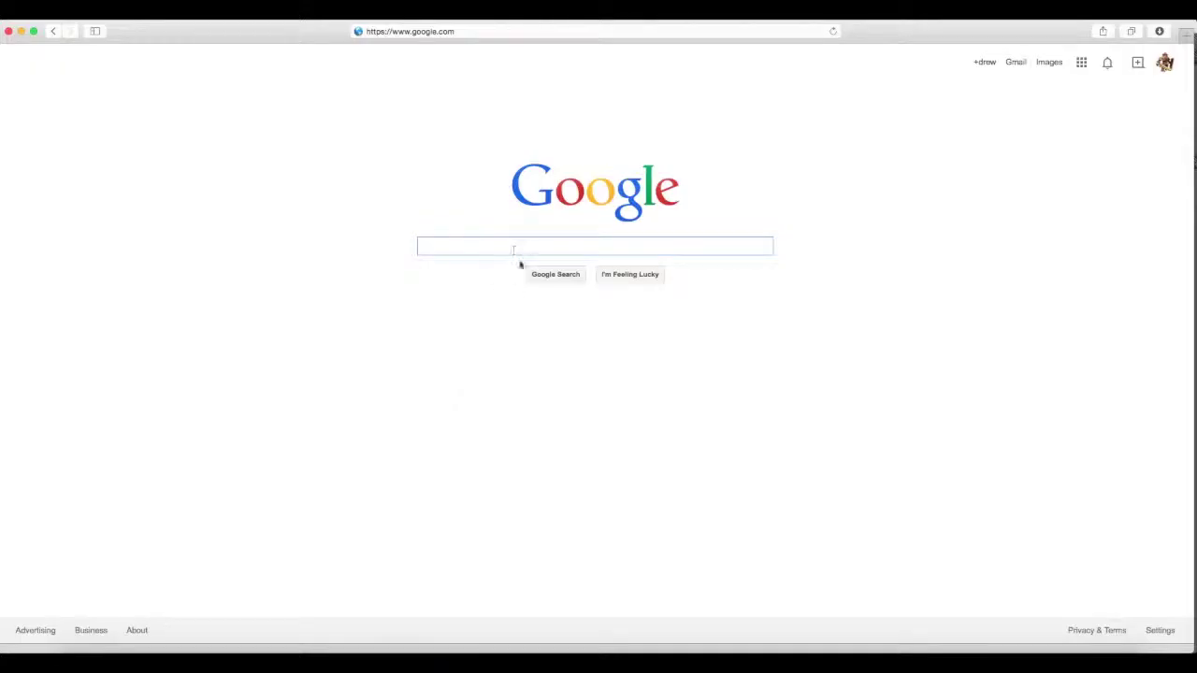
Google 'make background transparent blender' and open the Stack Exchange question about transparent PNGs
text(mak)
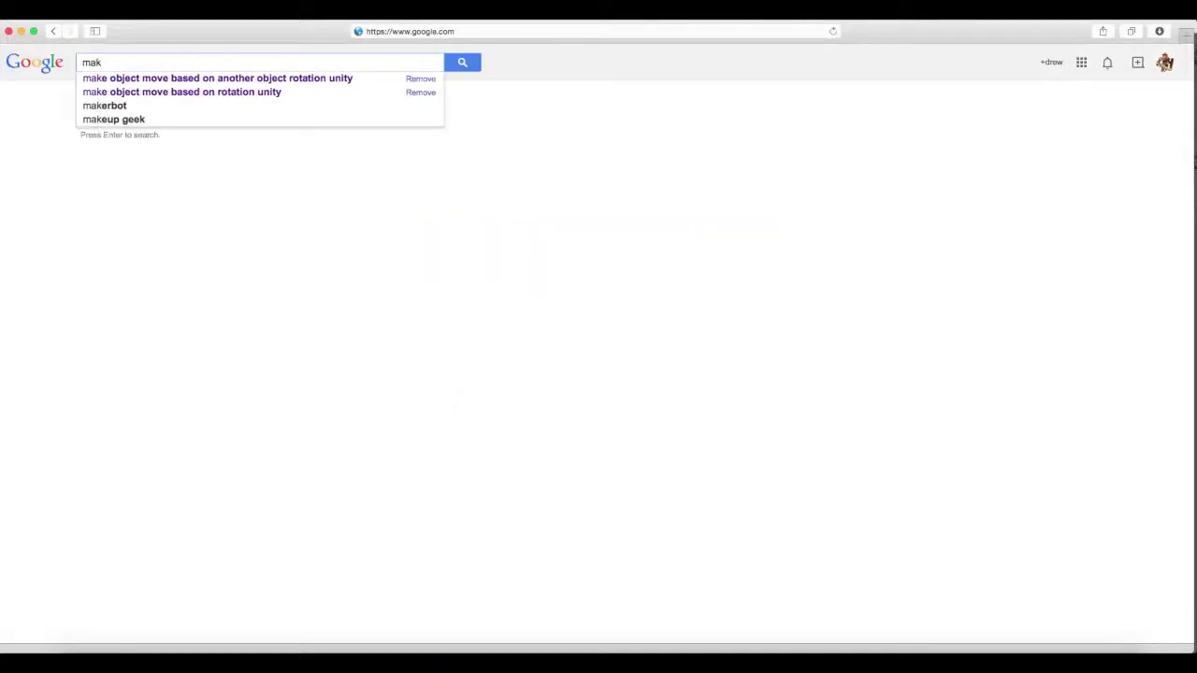
text(e background trans)
key(Down)
key(Down)
key(Up)
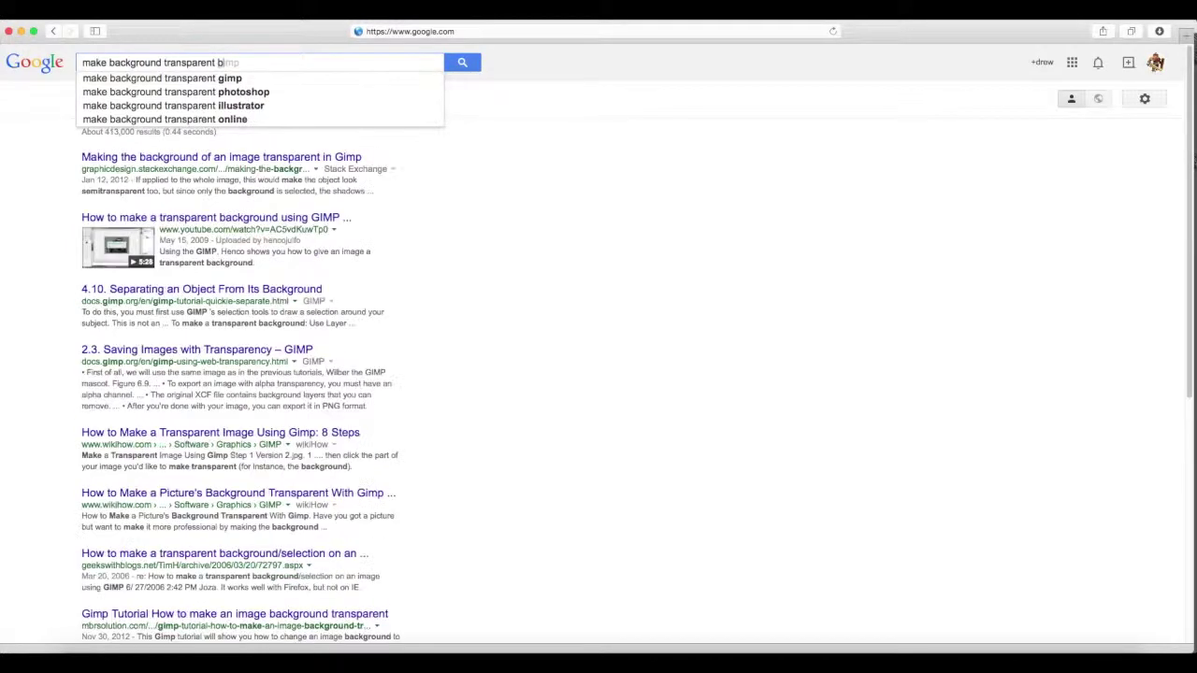
text(blender)
key(Return)
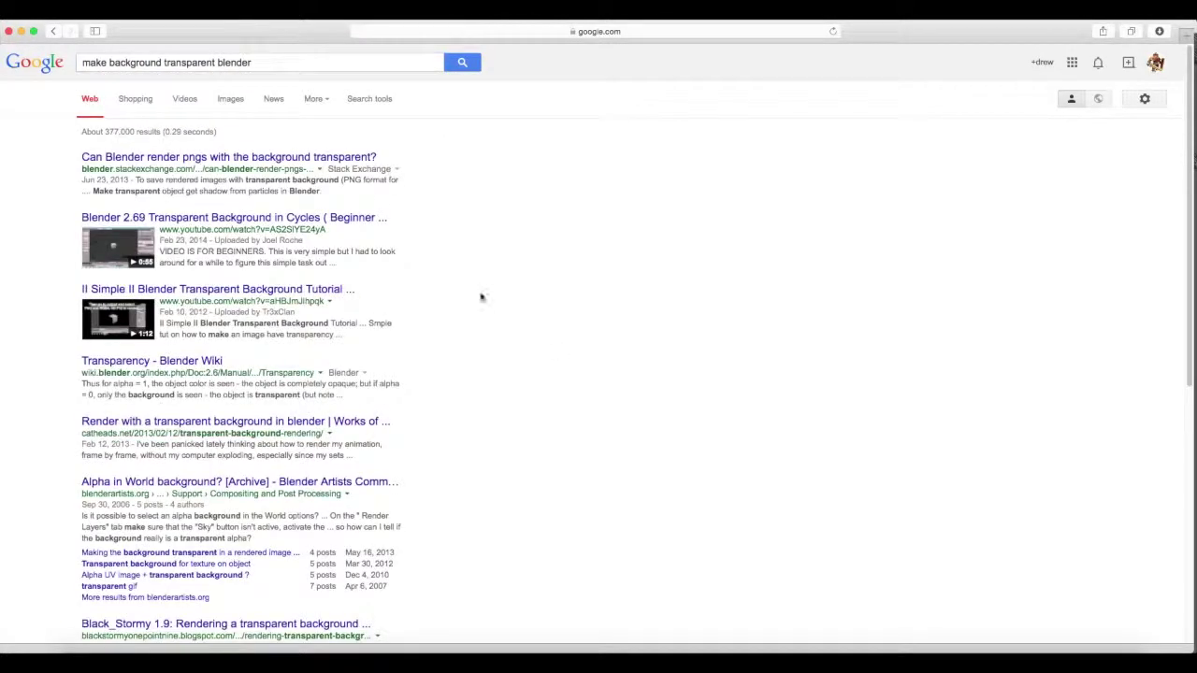
click(352, 160)
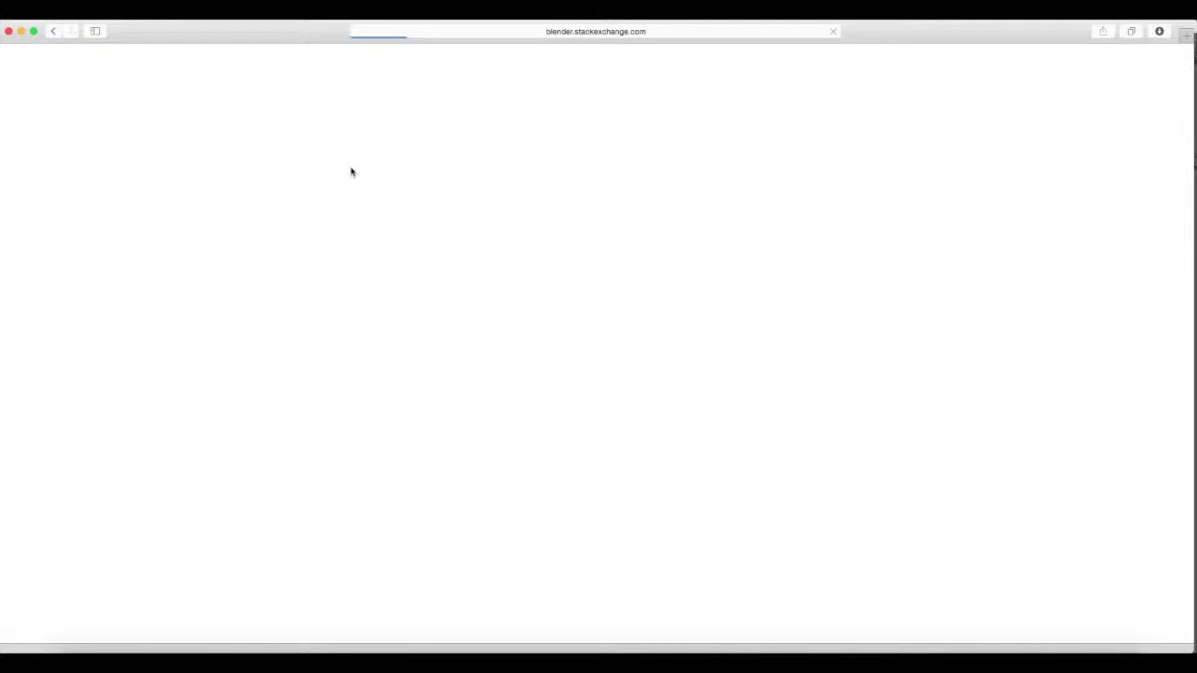
Skim the answer and bring up Blender's Render properties, scrolling to the output settings
scroll(429, 288, down, 10)
scroll(429, 292, up, 3)
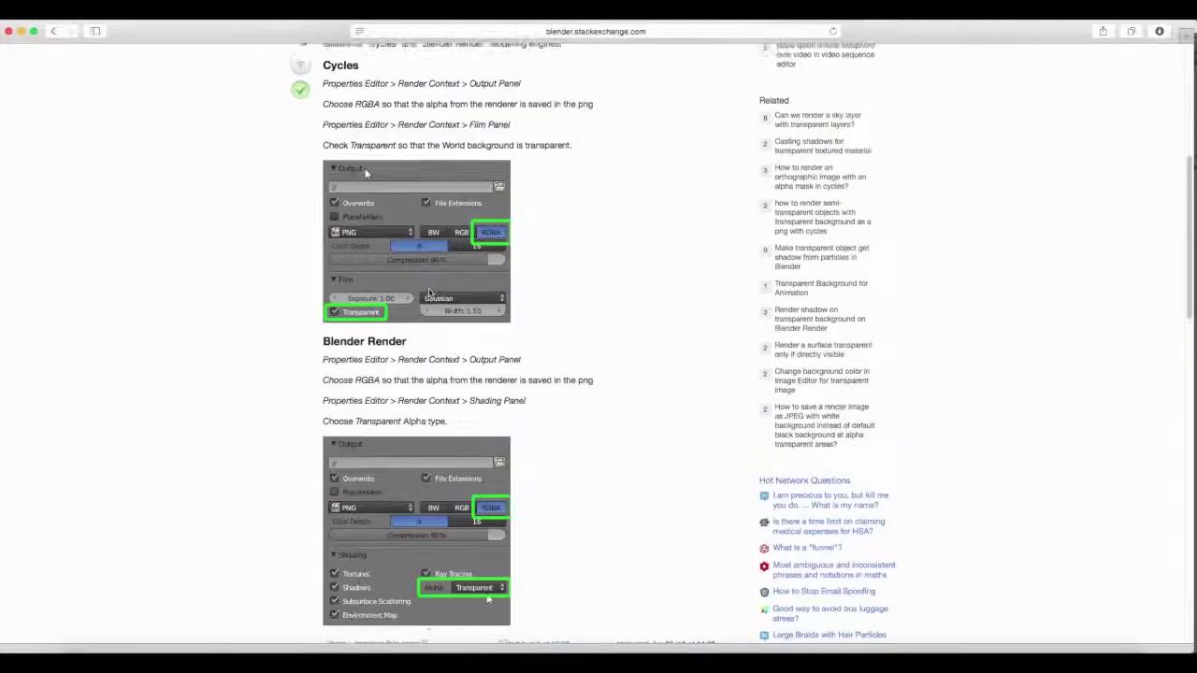
scroll(429, 293, down, 2)
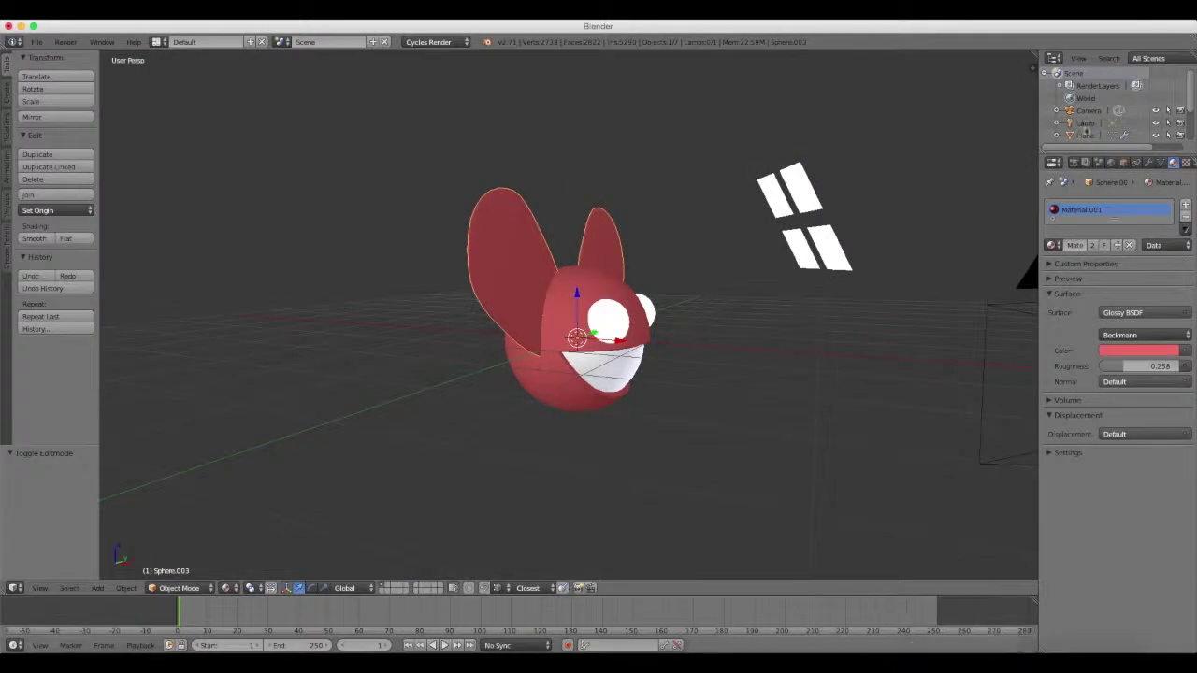
click(1073, 162)
scroll(1112, 374, down, 2)
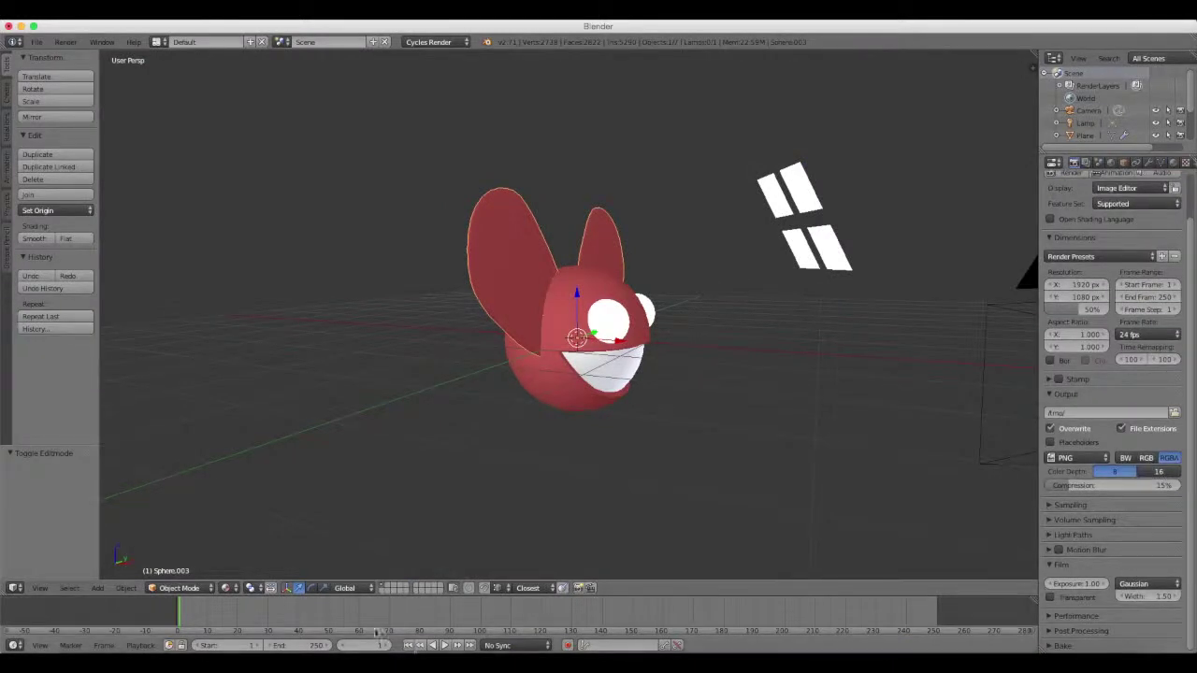
click(411, 649)
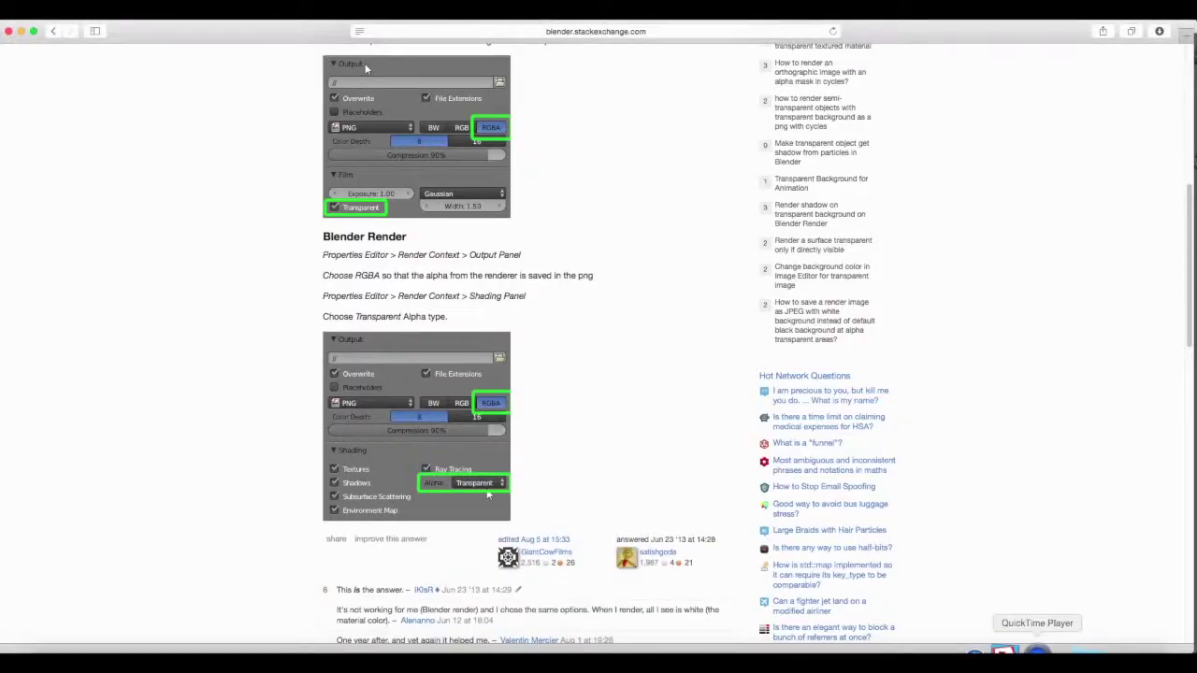
click(960, 652)
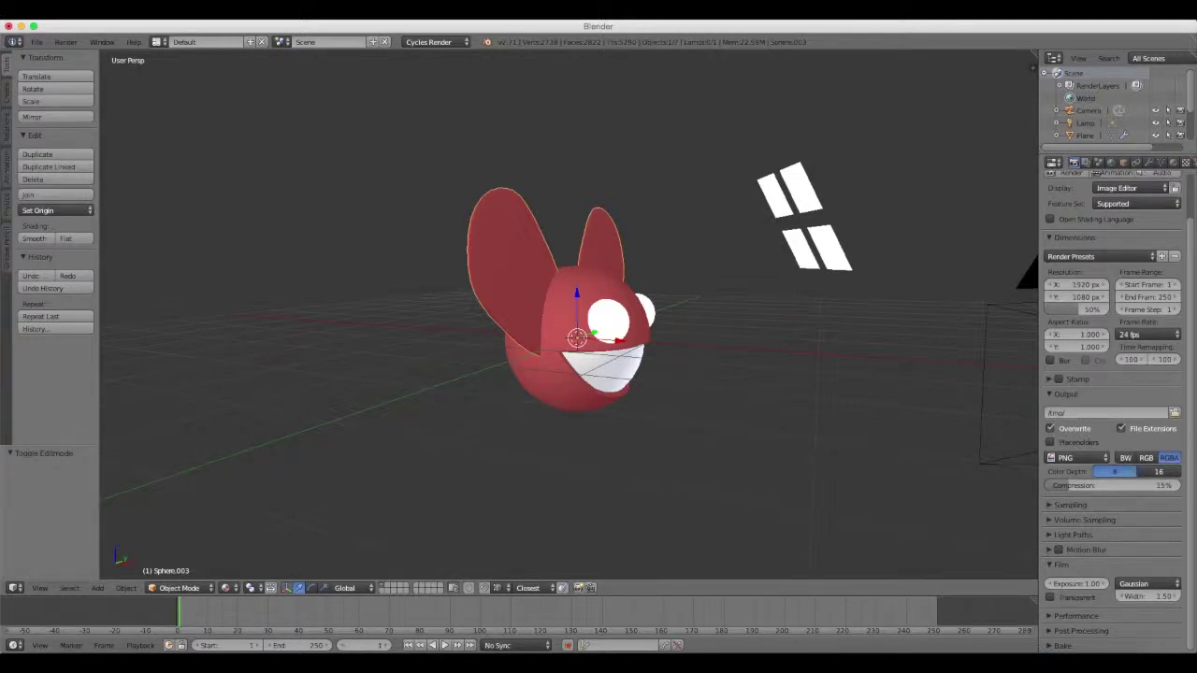
scroll(1192, 545, up, 2)
scroll(1193, 542, down, 2)
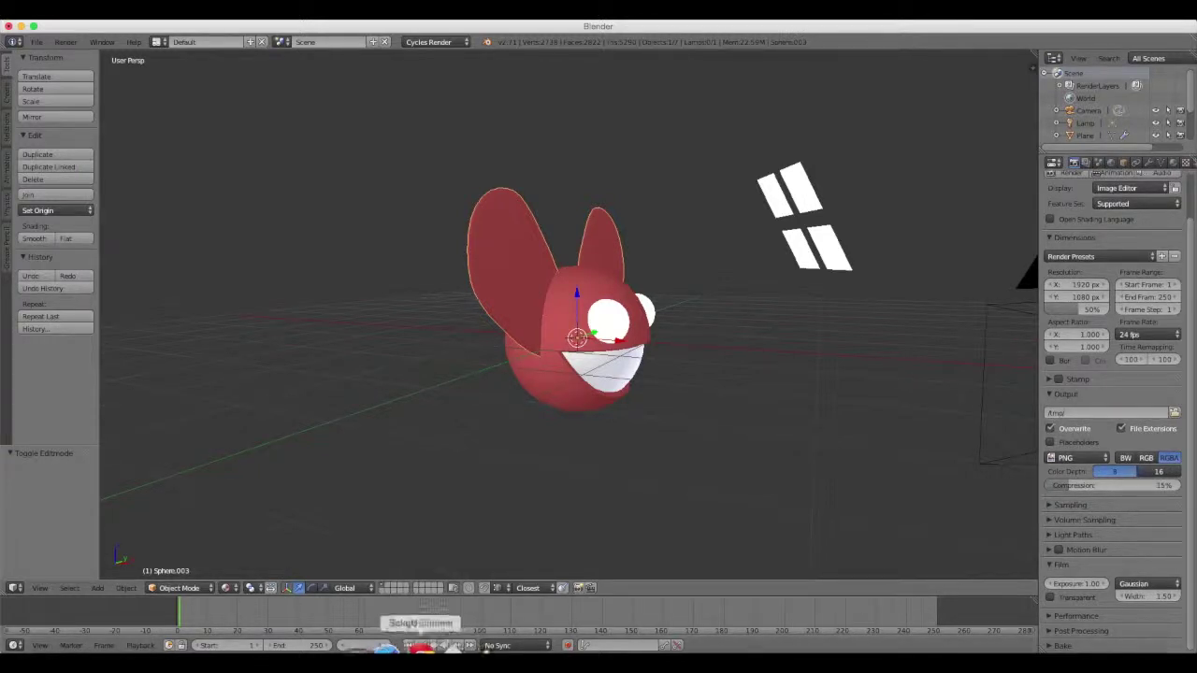
Read the answer's Cycles steps: RGBA under Output and Transparent under Film
click(395, 645)
scroll(512, 490, down, 3)
scroll(511, 490, down, 2)
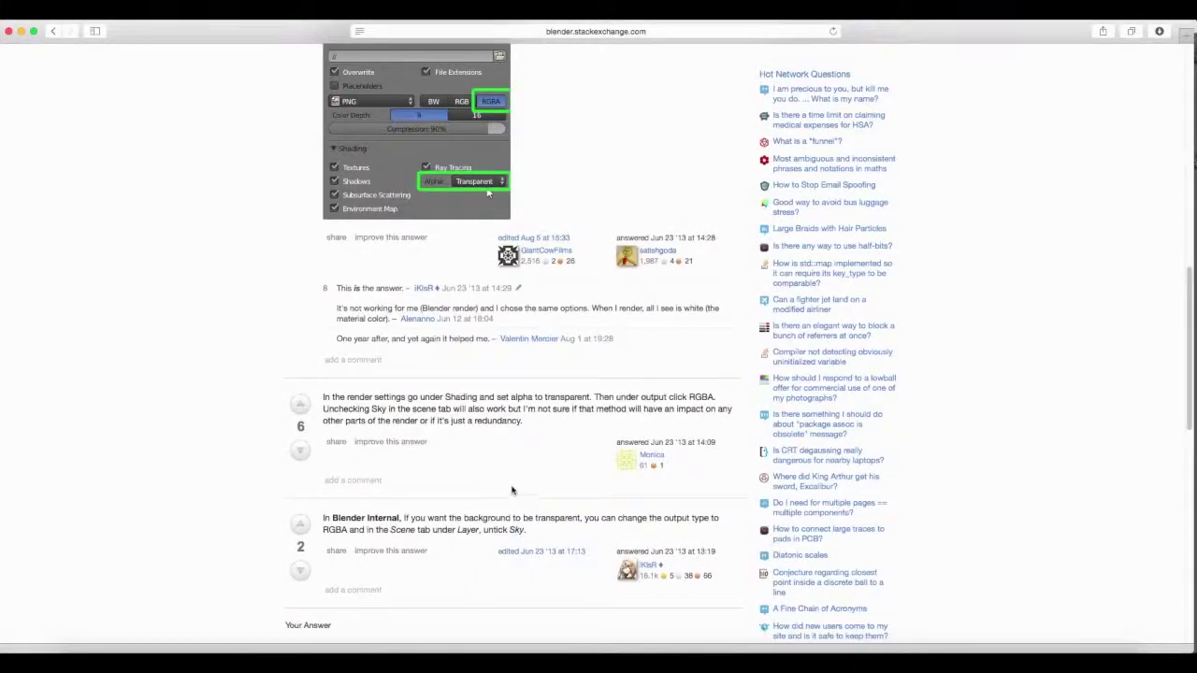
scroll(504, 483, up, 9)
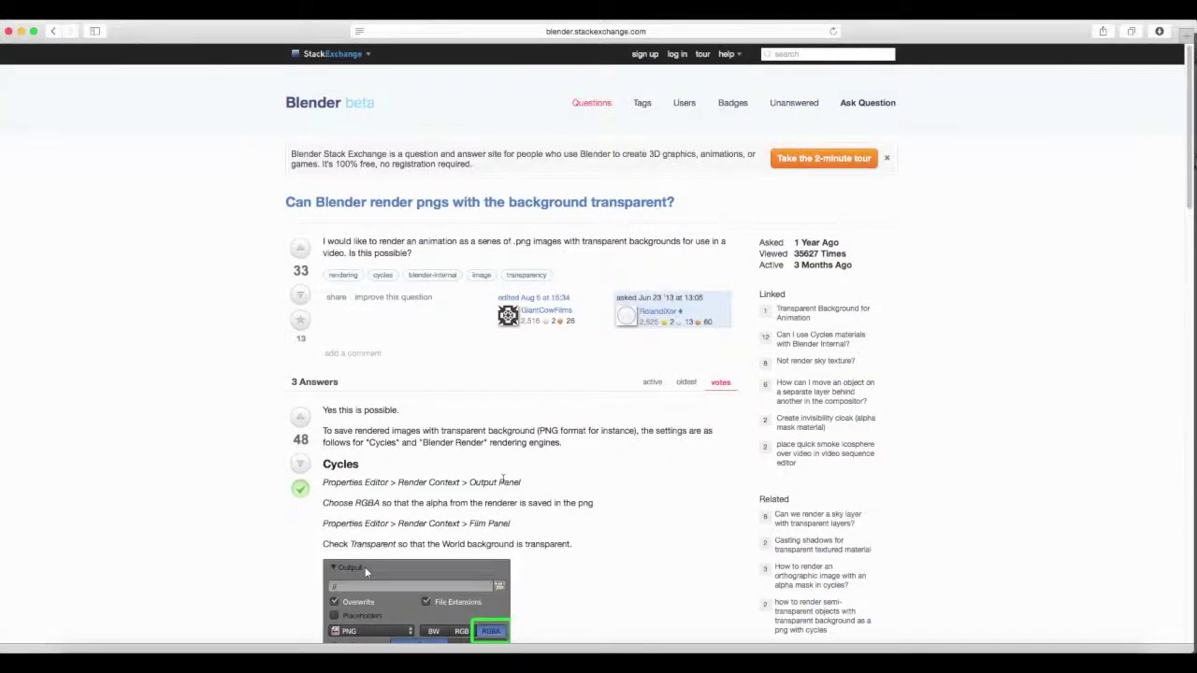
scroll(502, 481, down, 1)
scroll(503, 482, down, 1)
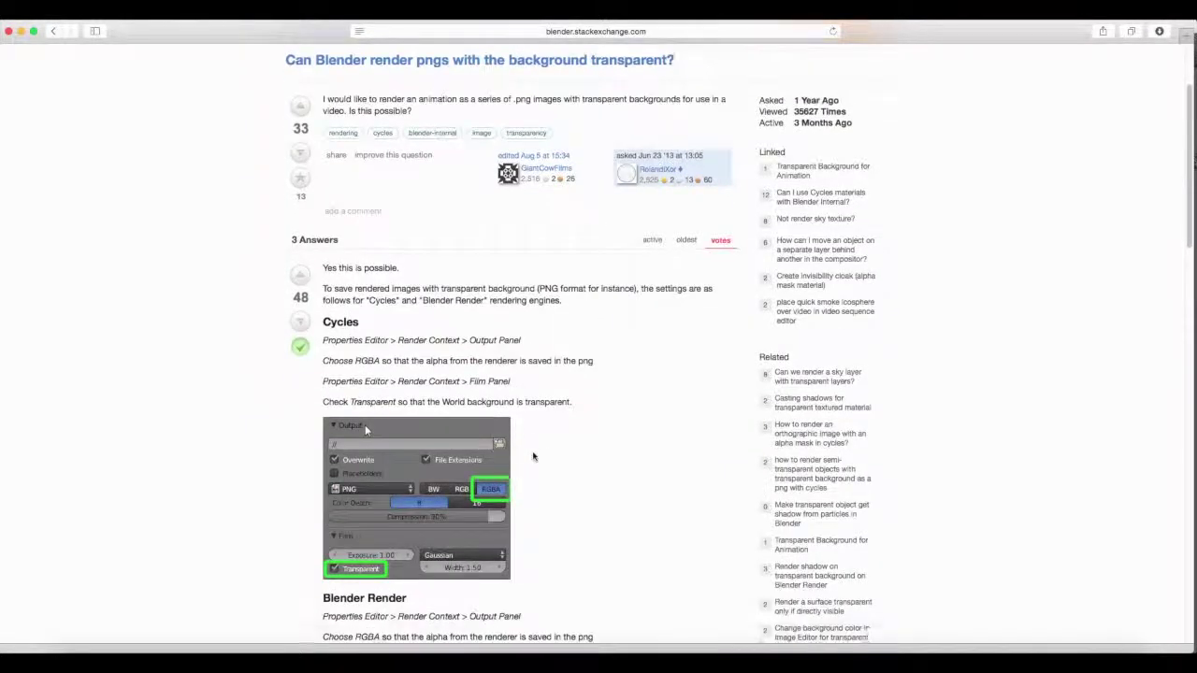
scroll(533, 456, down, 1)
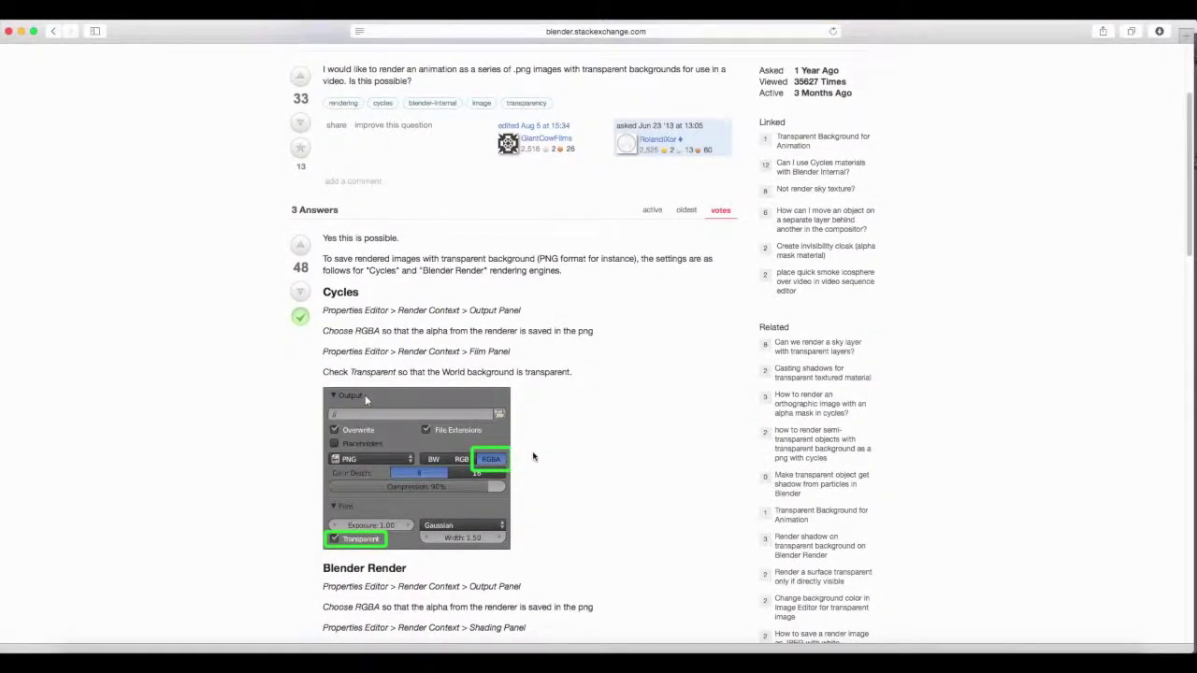
scroll(533, 456, down, 1)
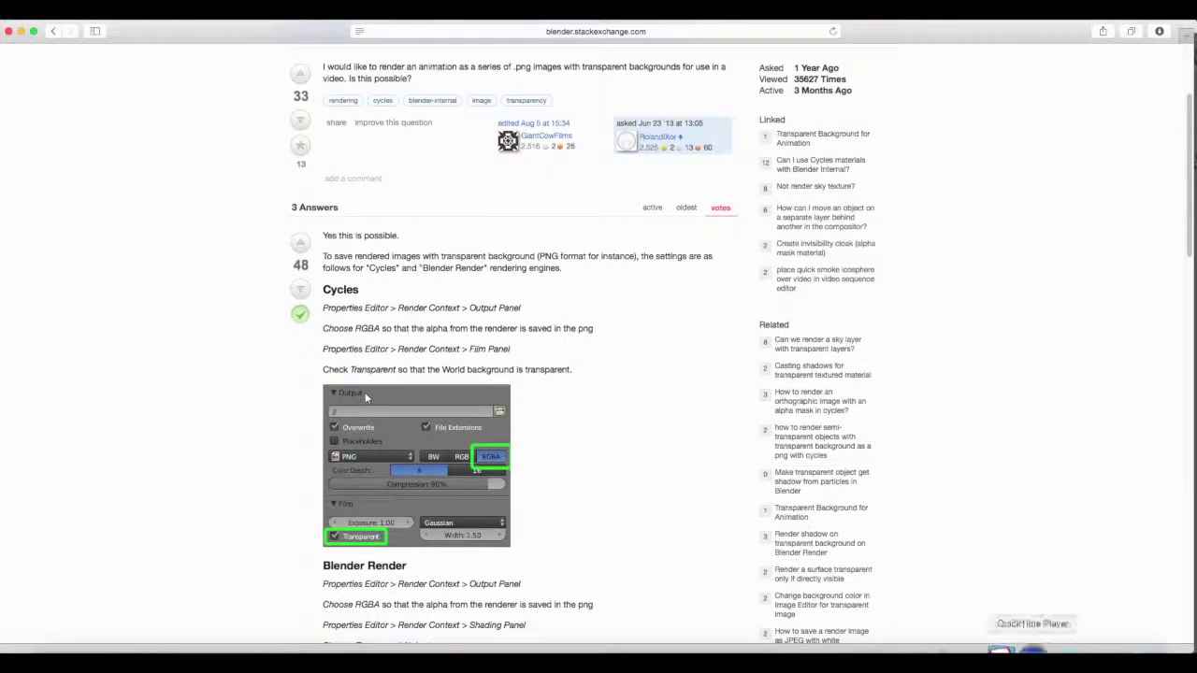
scroll(886, 624, down, 1)
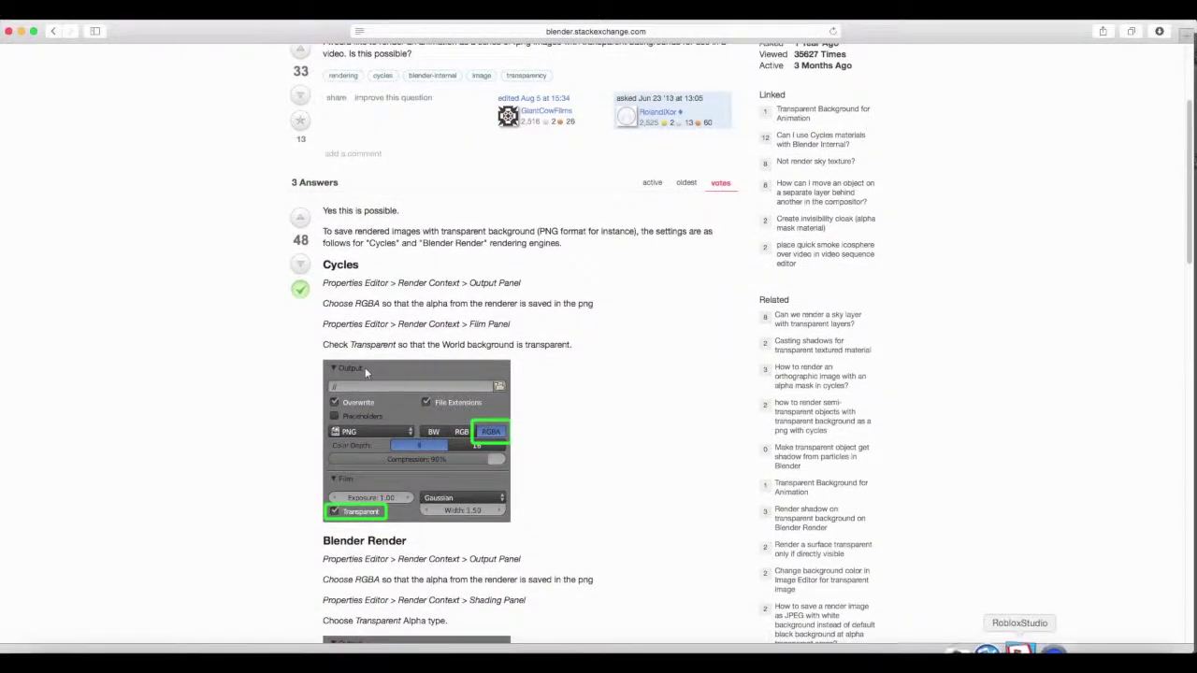
click(964, 650)
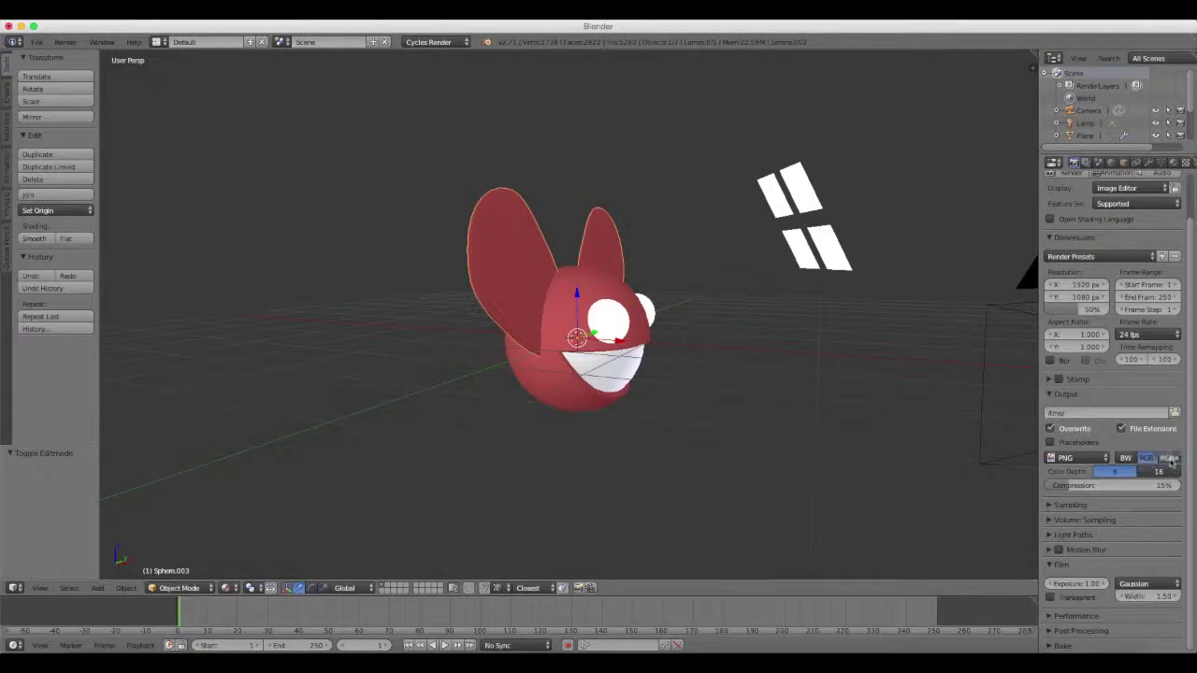
click(397, 651)
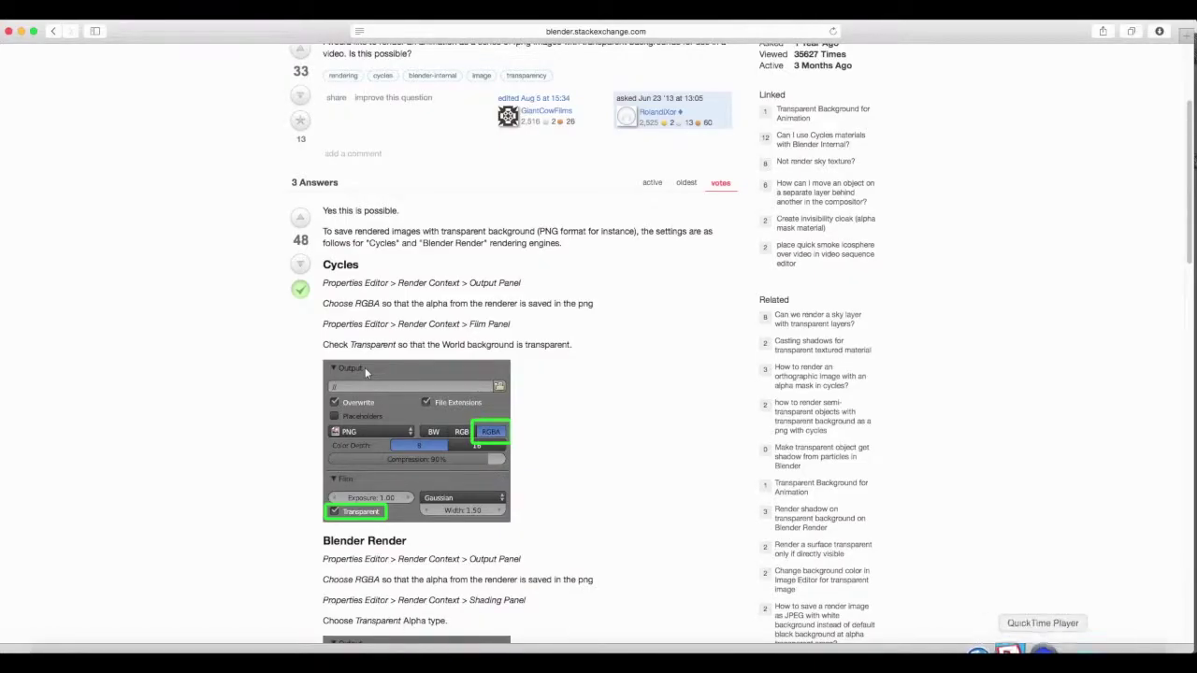
Back in Blender, make the rendered background transparent
click(1015, 652)
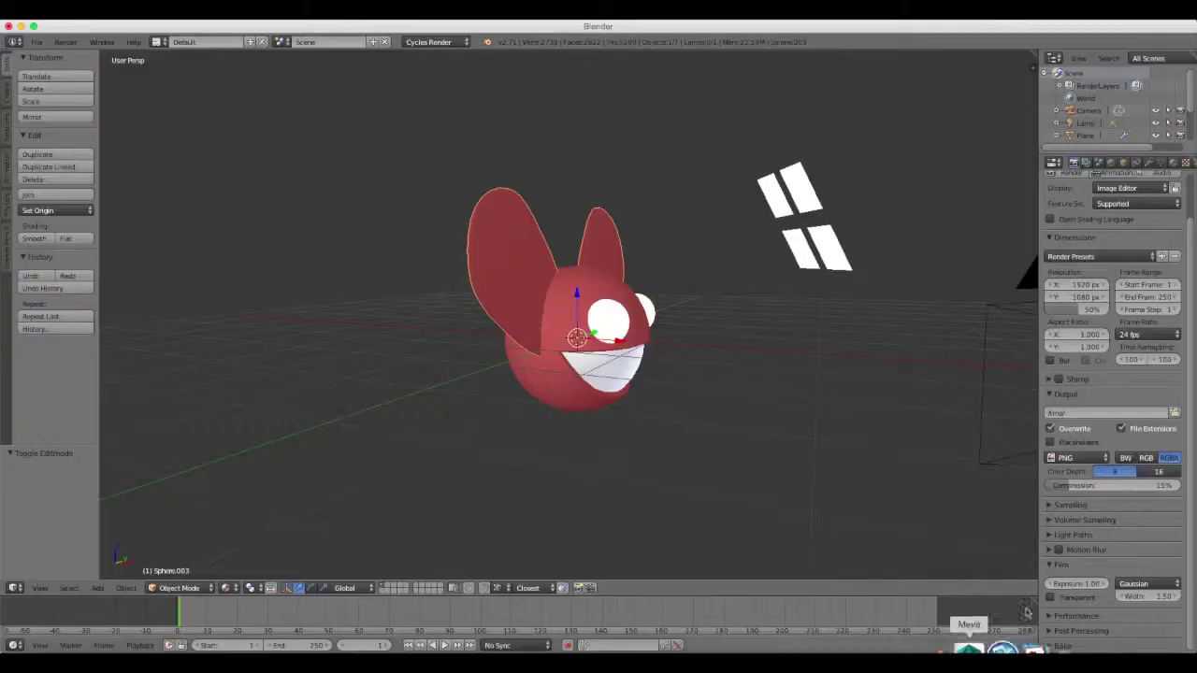
click(963, 652)
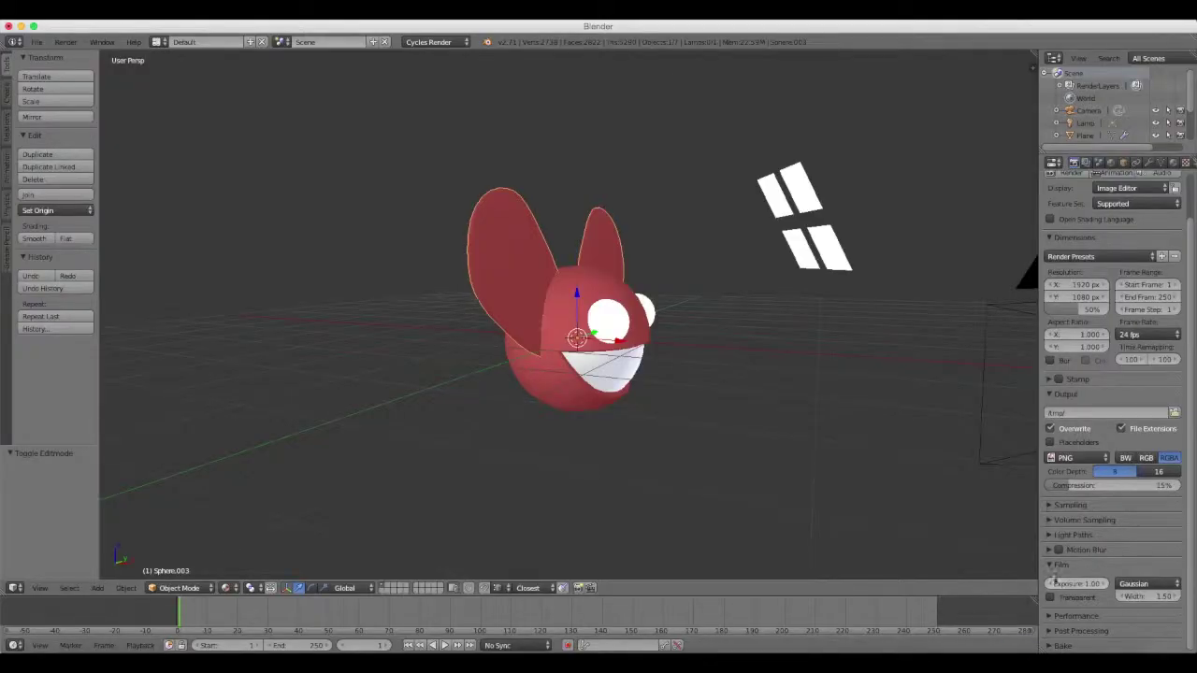
click(1051, 598)
Select the camera, look through it, and switch the viewport to rendered preview
mouse_move(714, 390)
middle_down()
mouse_move(682, 400)
mouse_move(670, 459)
middle_up()
right_click(670, 459)
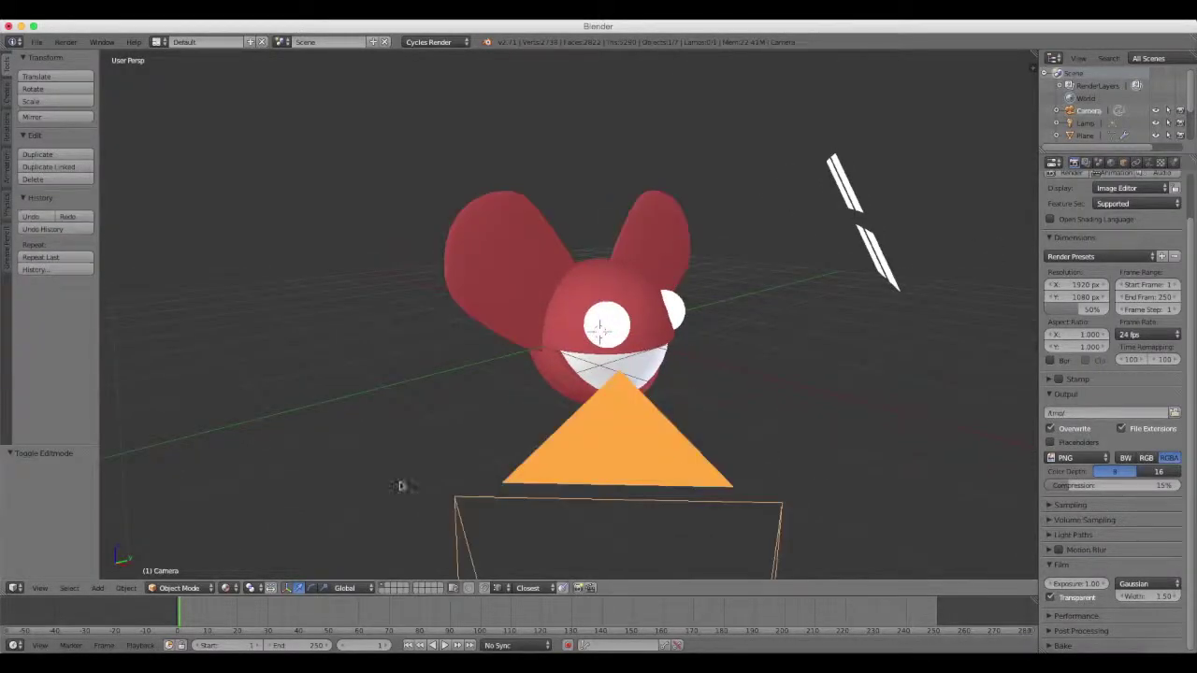
click(40, 587)
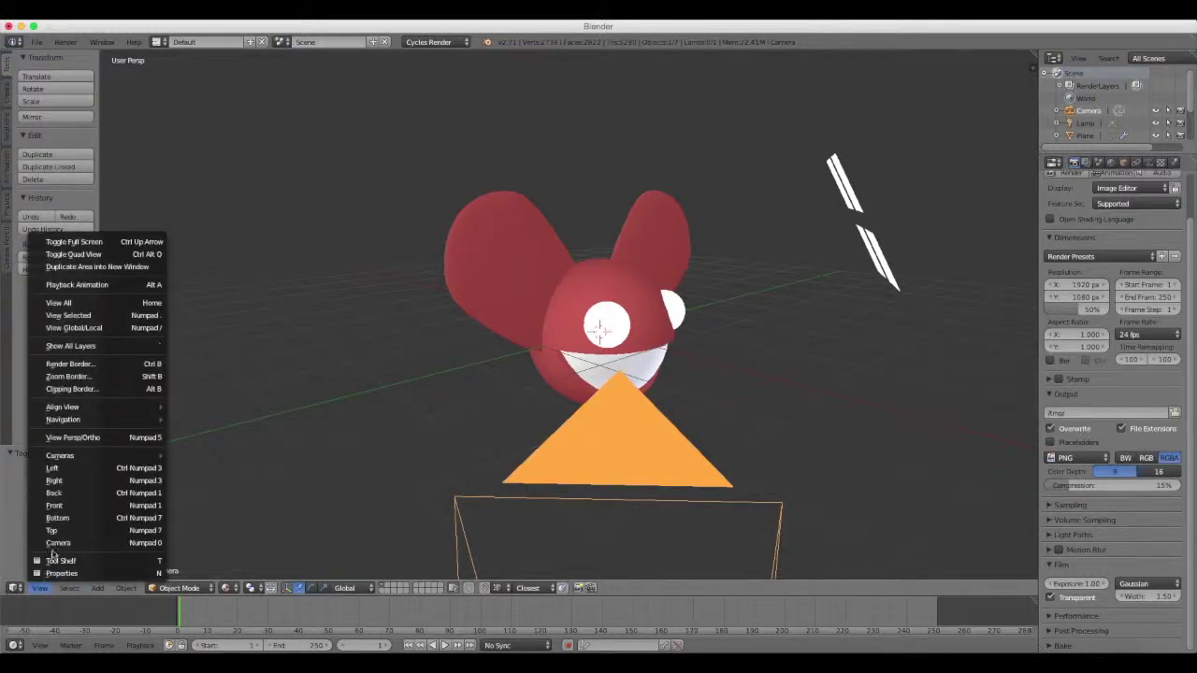
click(54, 546)
click(225, 587)
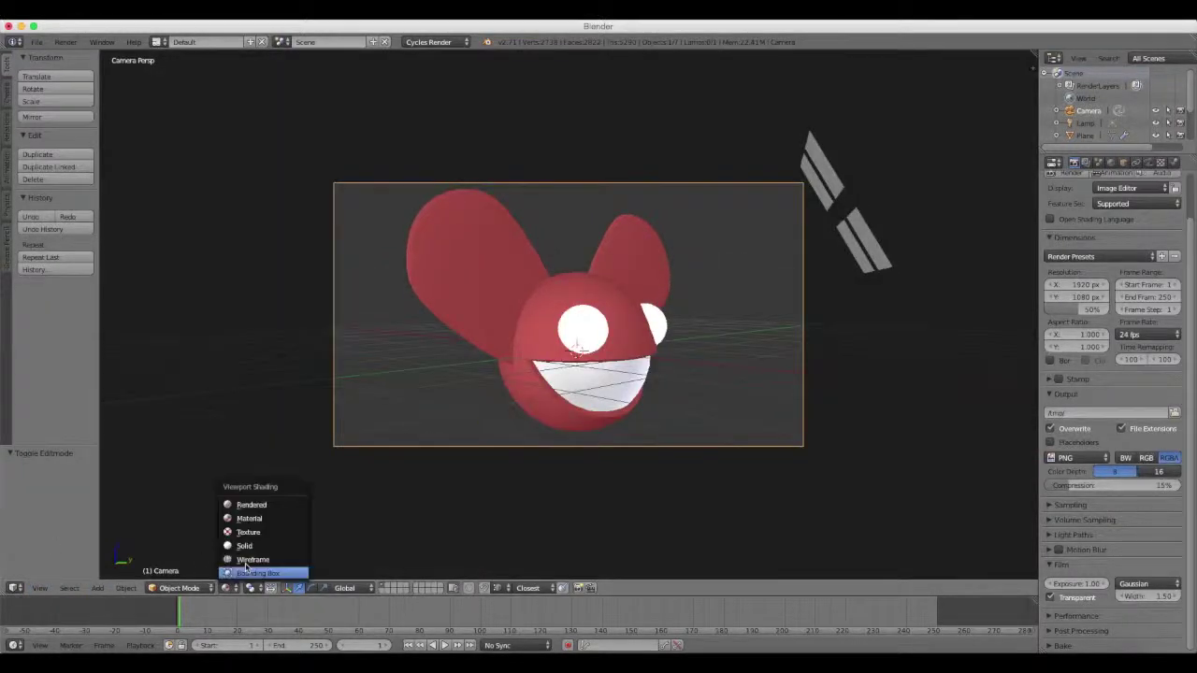
click(249, 506)
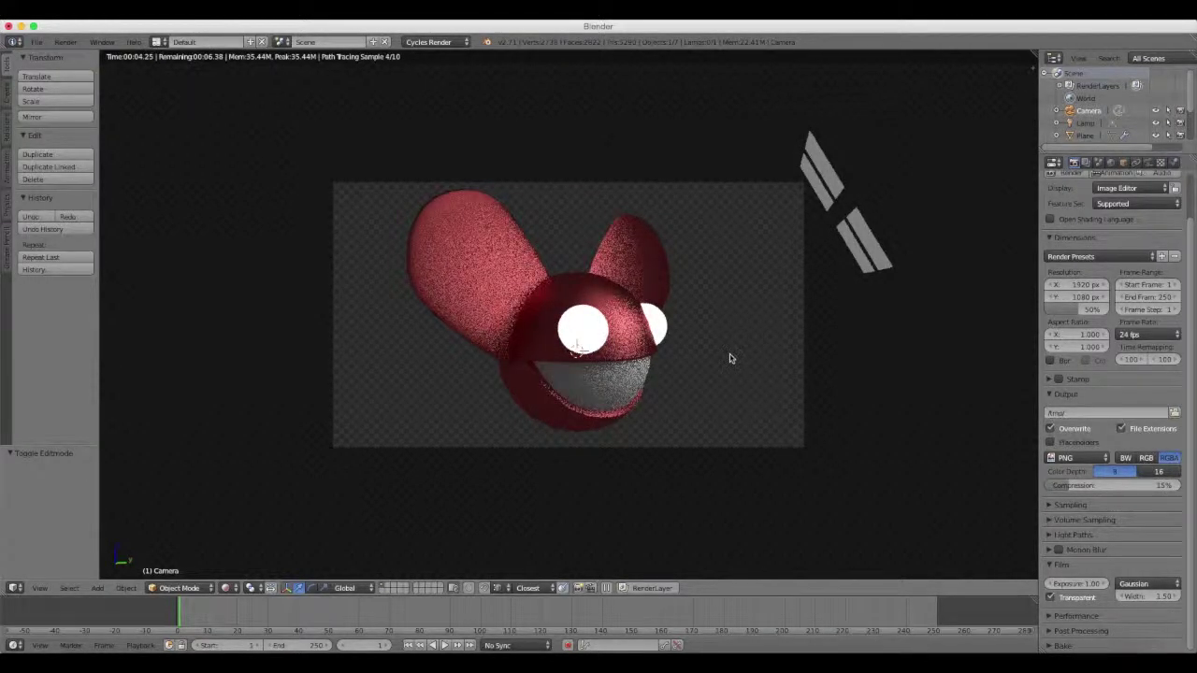
Switch to Solid shading, orbit out of camera view and select the light plane
scroll(730, 358, up, 3)
scroll(730, 358, up, 2)
scroll(730, 358, down, 3)
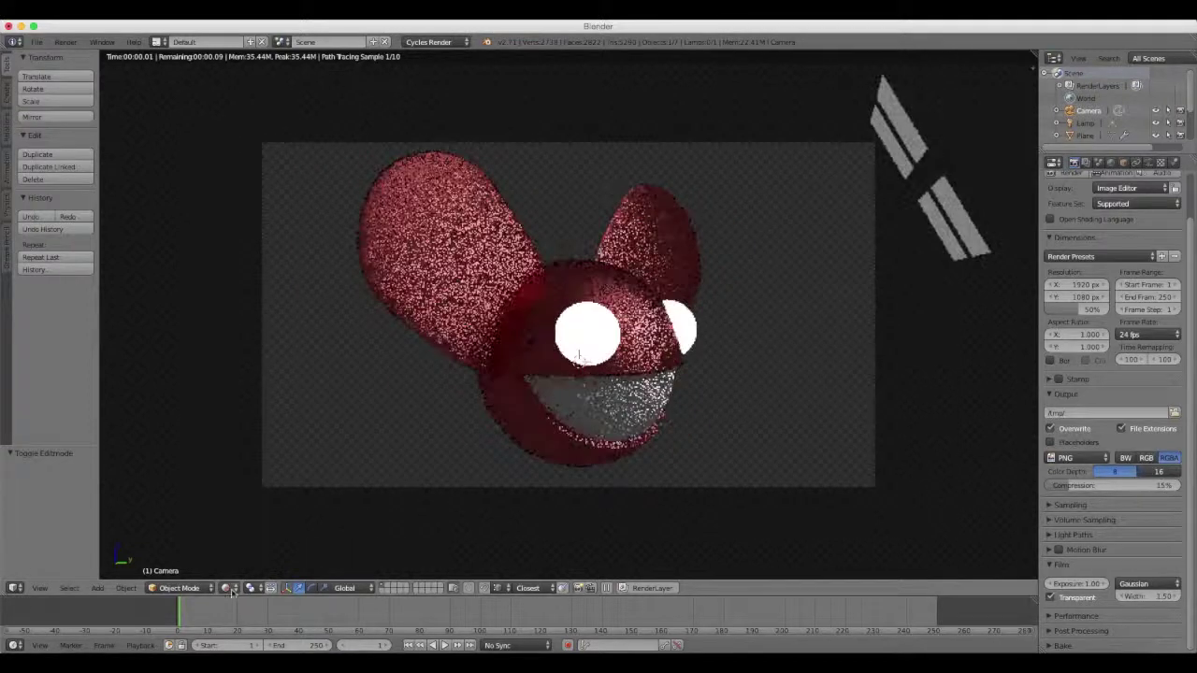
click(225, 587)
click(252, 528)
mouse_move(756, 327)
middle_down()
mouse_move(700, 356)
mouse_move(673, 344)
middle_up()
scroll(699, 357, down, 3)
right_click(716, 342)
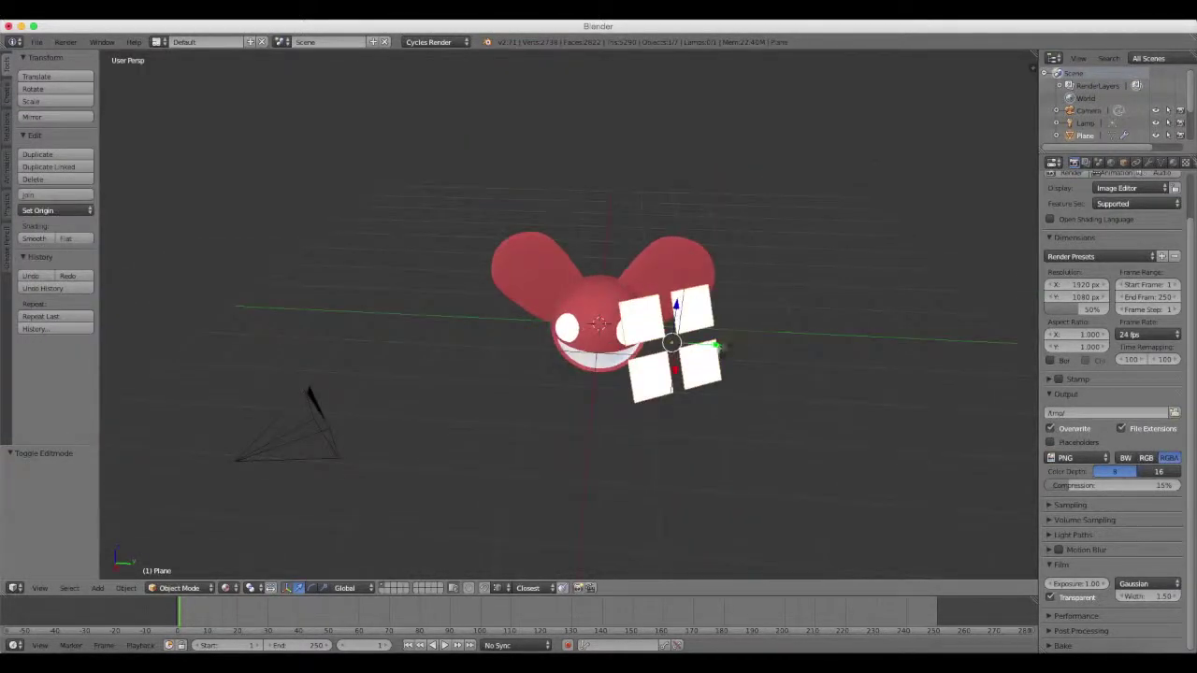
Slide the light plane along Y and rotate it twice about Z
drag(716, 347, 645, 346)
middle_drag(645, 346, 772, 352)
key(r)
key(z)
click(692, 393)
mouse_move(716, 393)
middle_down()
mouse_move(679, 397)
mouse_move(665, 382)
mouse_move(713, 361)
mouse_move(716, 372)
mouse_move(559, 324)
middle_up()
key(r)
click(686, 366)
Select the head sphere and lower its glossy material roughness to 0.108
right_click(559, 325)
right_click(559, 324)
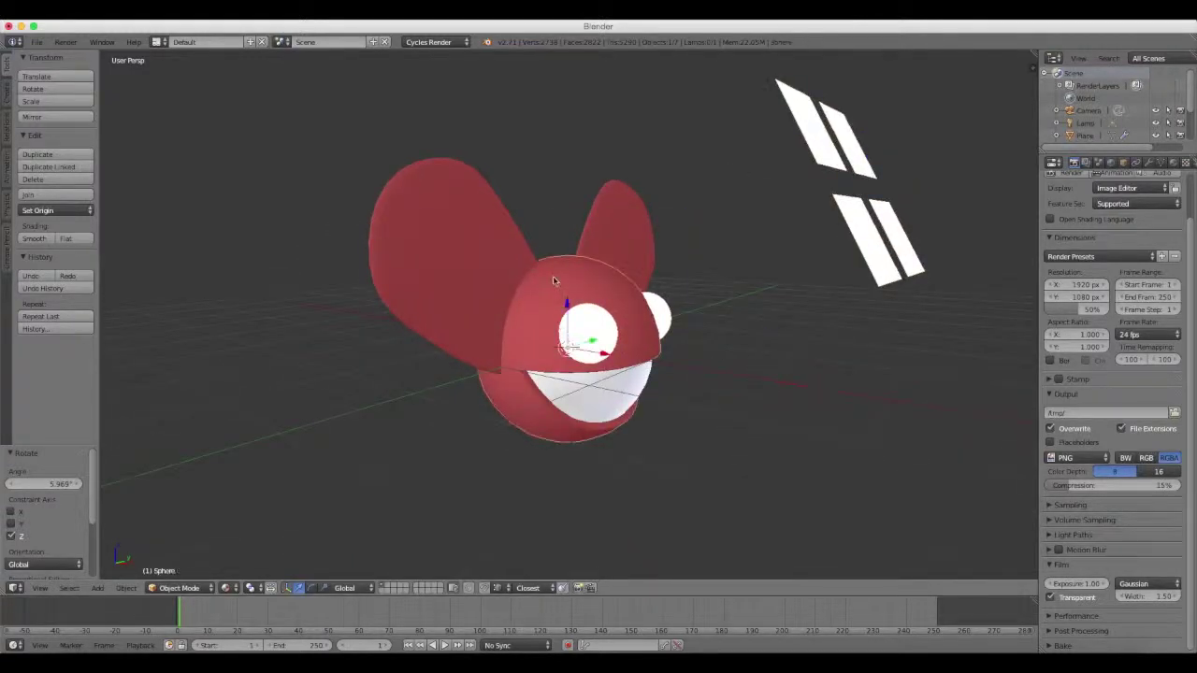
click(1173, 162)
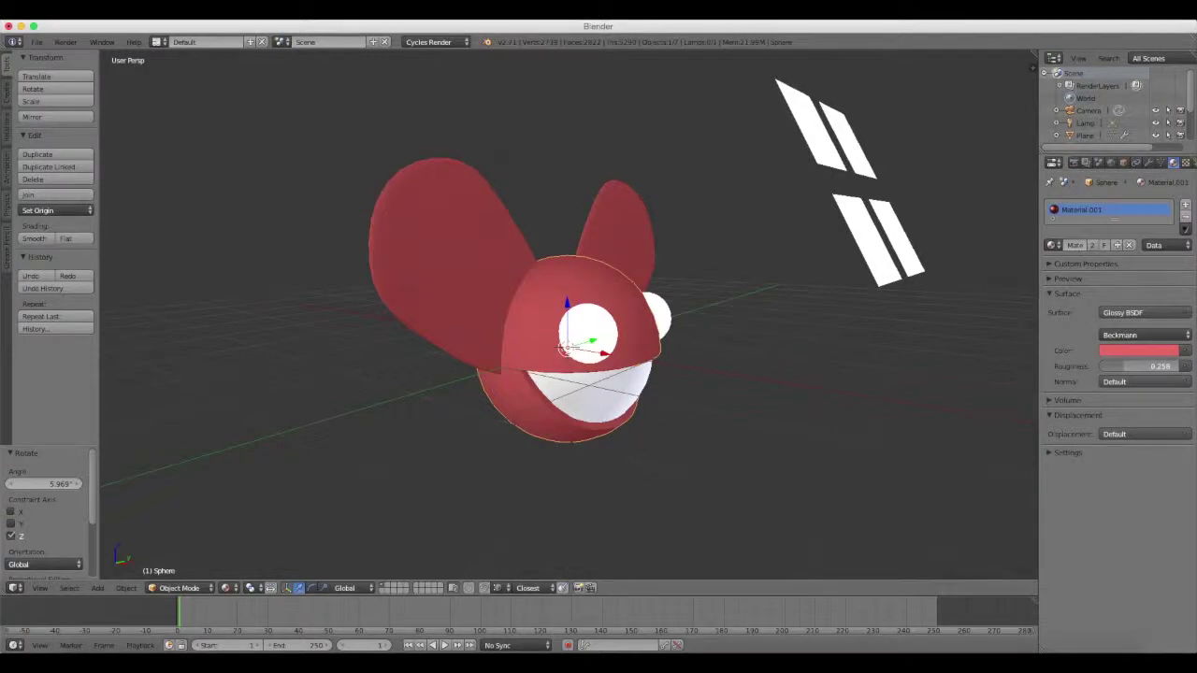
drag(1145, 366, 1122, 365)
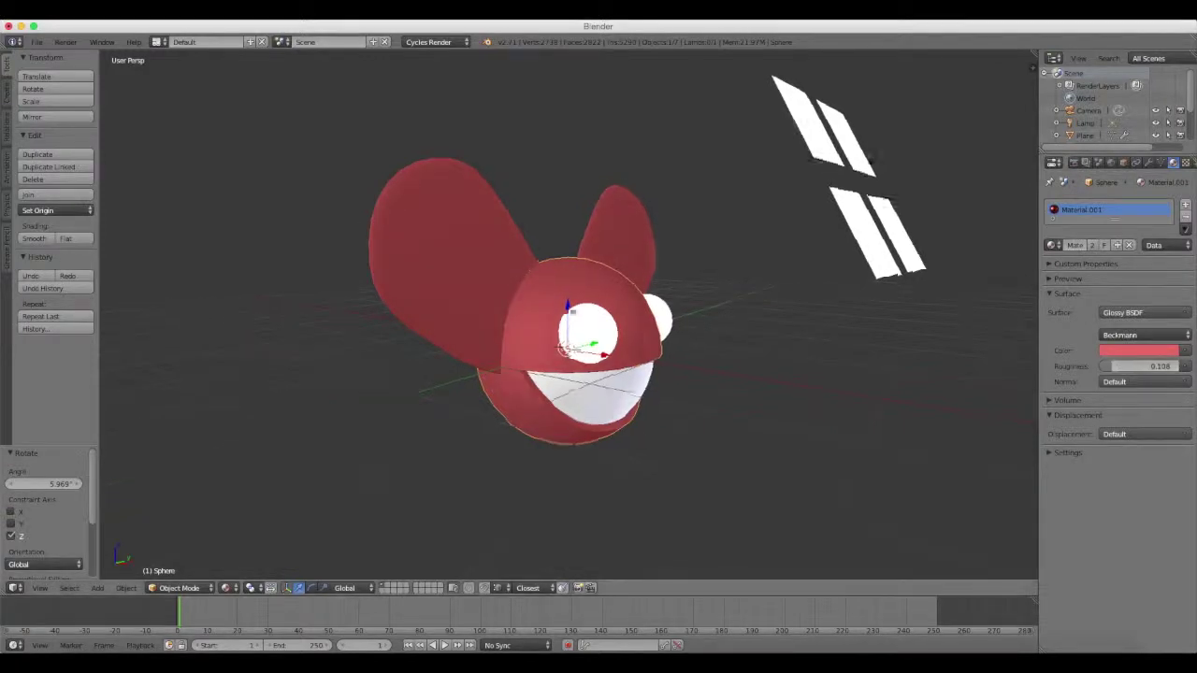
middle_drag(349, 224, 551, 296)
scroll(558, 309, up, 2)
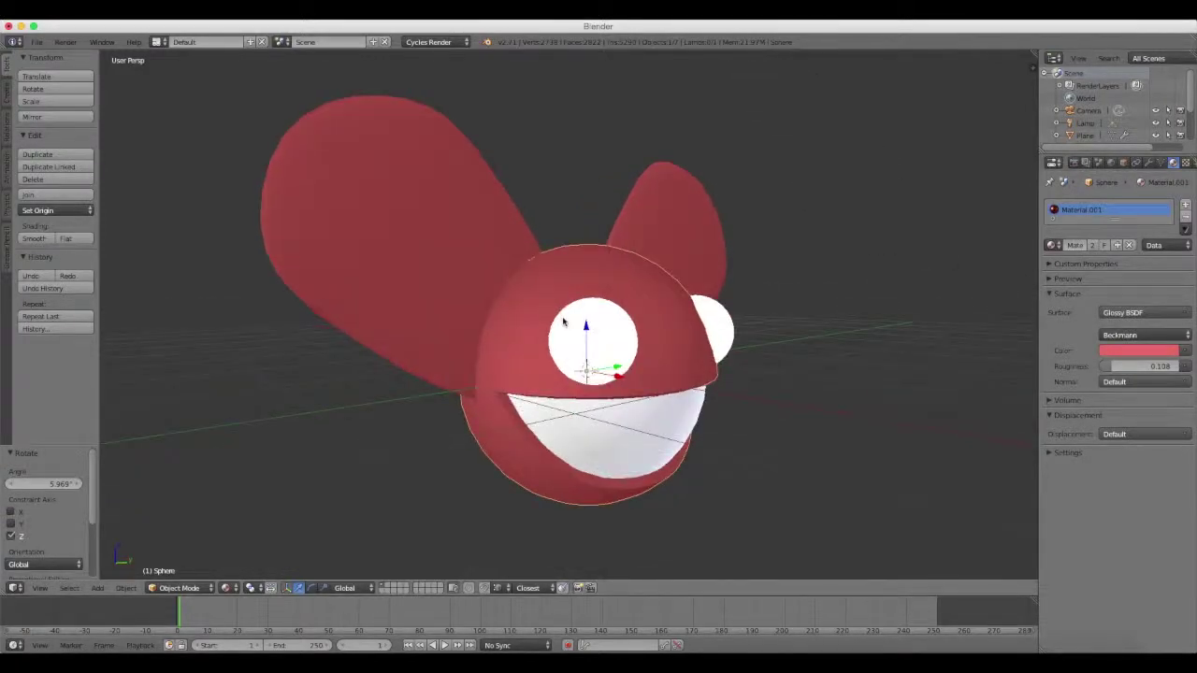
mouse_move(802, 296)
middle_down()
mouse_move(814, 270)
mouse_move(802, 278)
middle_up()
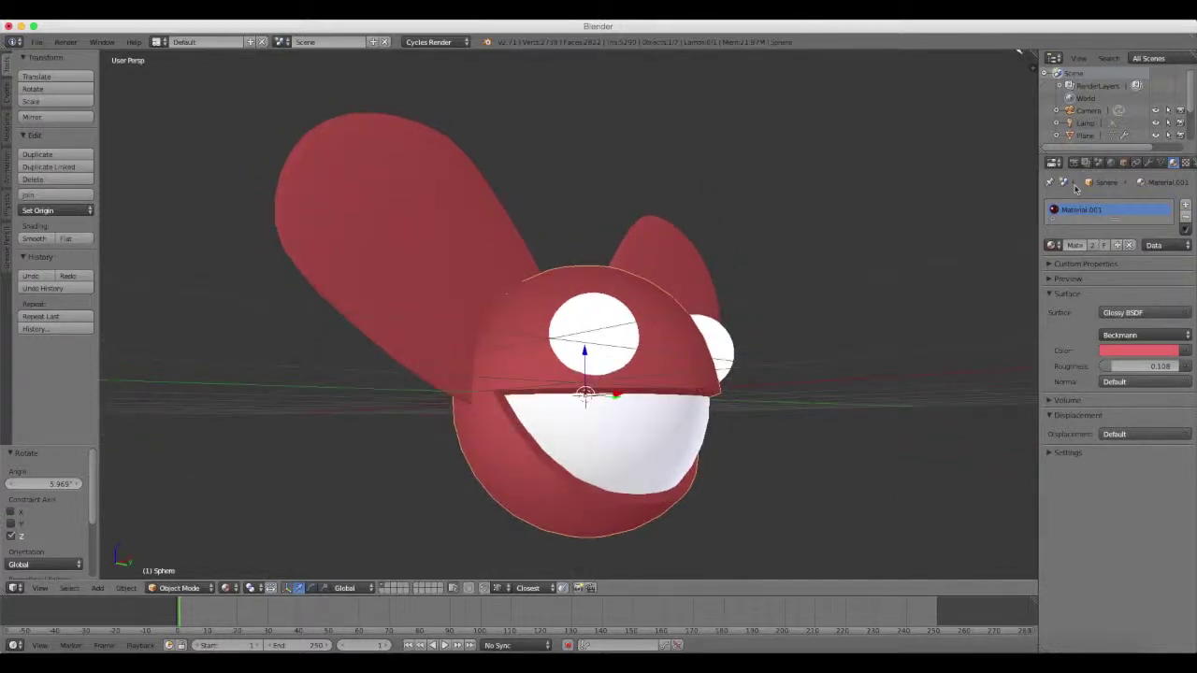
Add a Subdivision Surface modifier to the head and apply it
click(1147, 163)
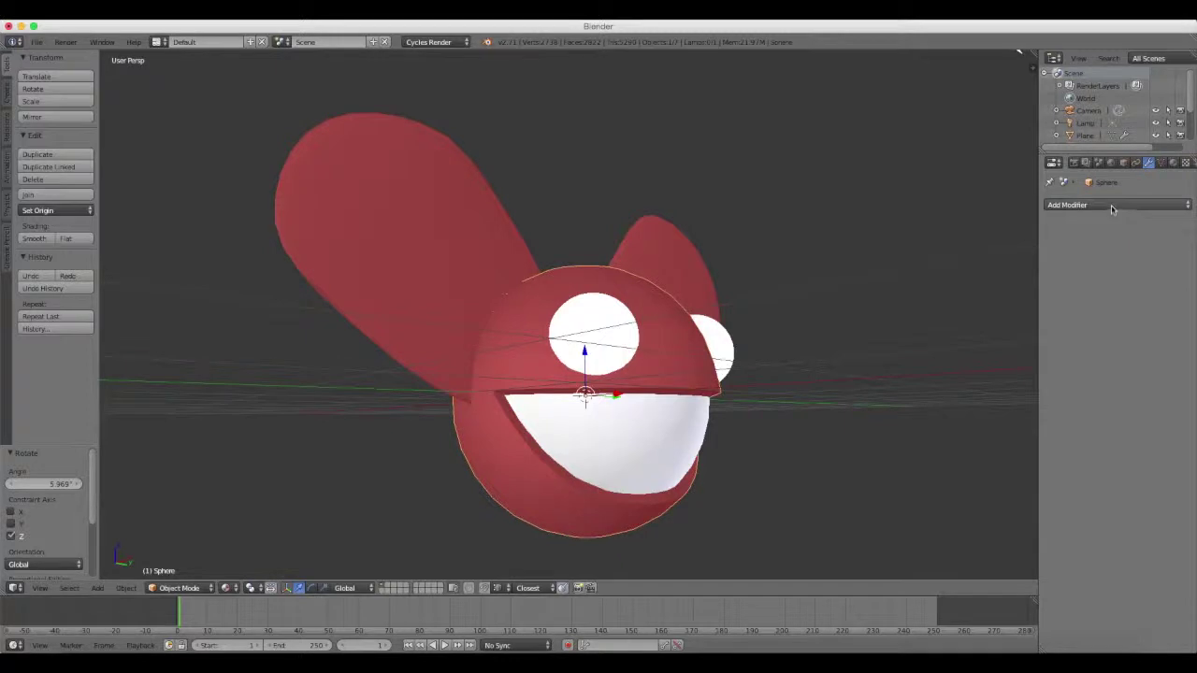
click(1112, 206)
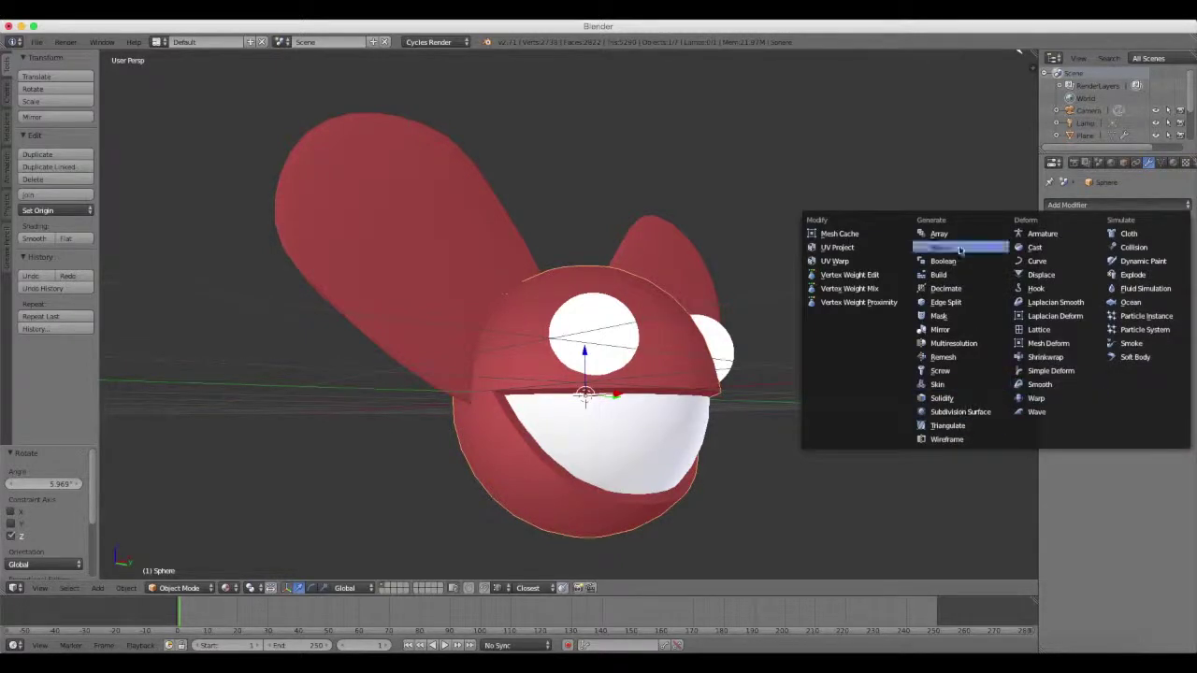
click(960, 412)
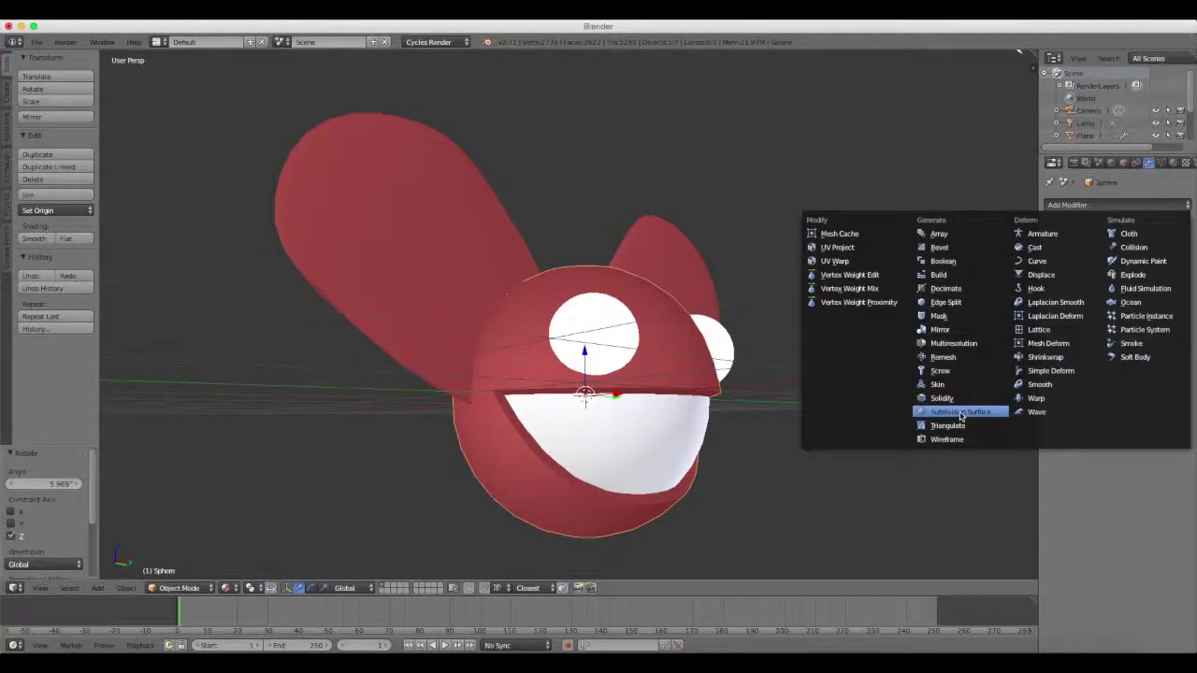
click(960, 412)
middle_drag(844, 342, 651, 427)
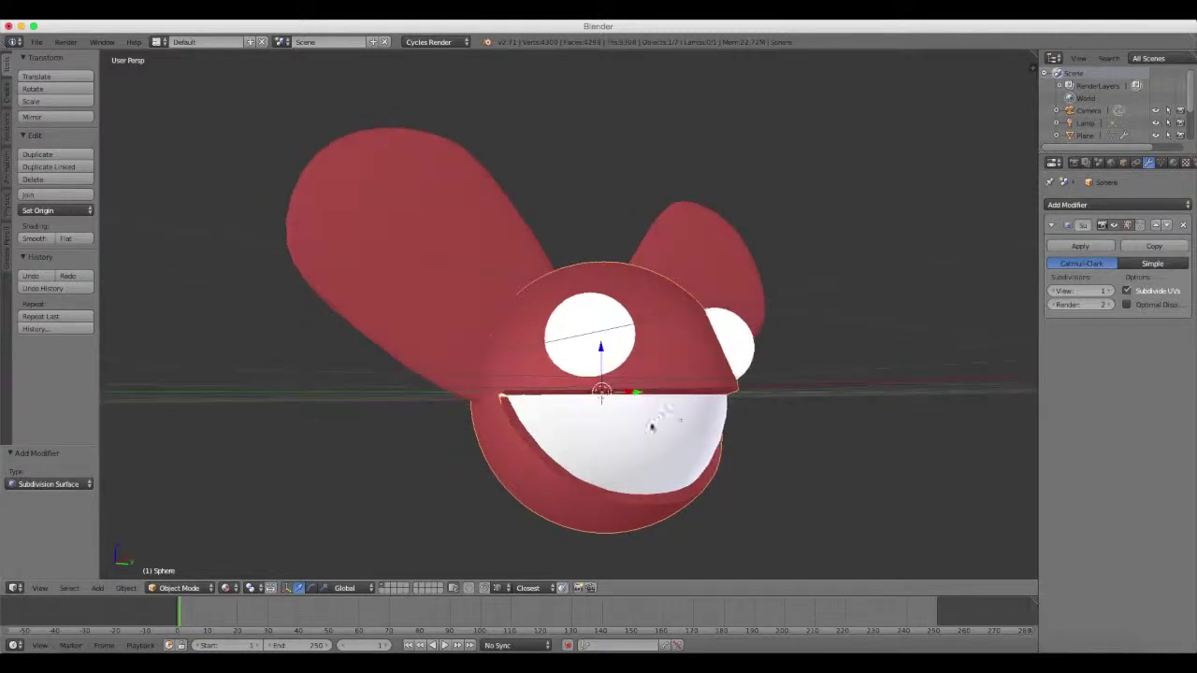
scroll(689, 364, up, 3)
scroll(748, 315, up, 2)
mouse_move(686, 361)
middle_down()
mouse_move(681, 308)
mouse_move(664, 283)
middle_up()
scroll(665, 283, up, 2)
mouse_move(523, 318)
middle_down()
mouse_move(667, 307)
mouse_move(577, 310)
middle_up()
click(1080, 246)
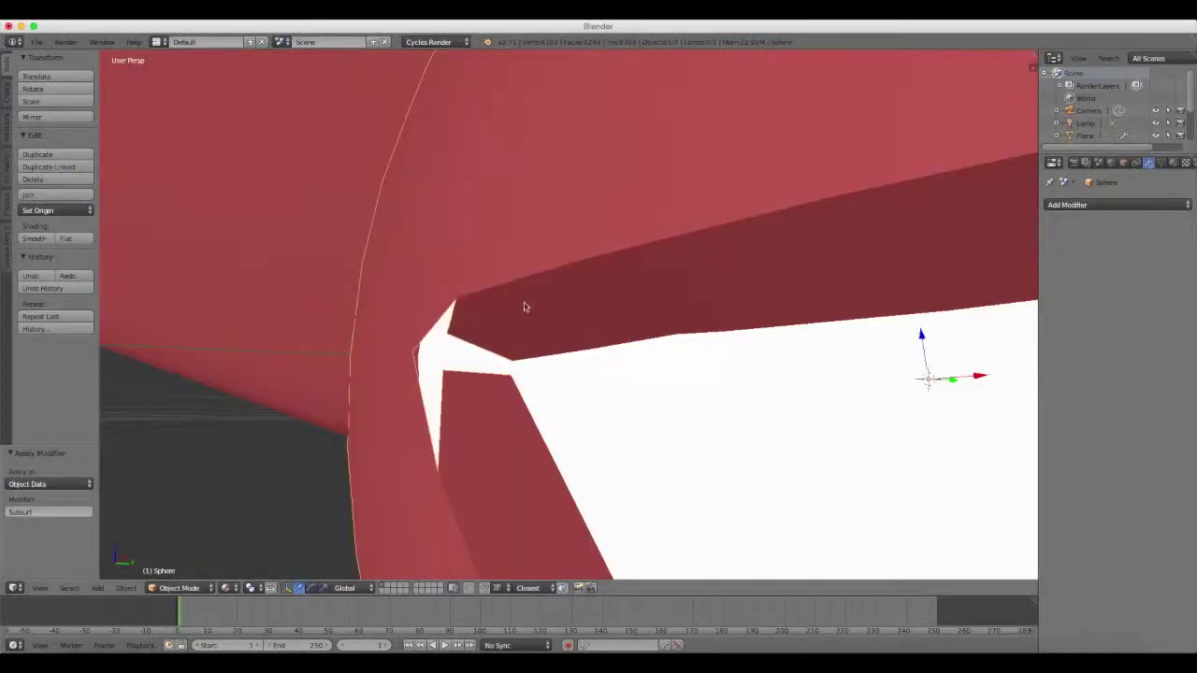
In Edit Mode, select the mouth-corner vertex and choose a snapping element
key(Tab)
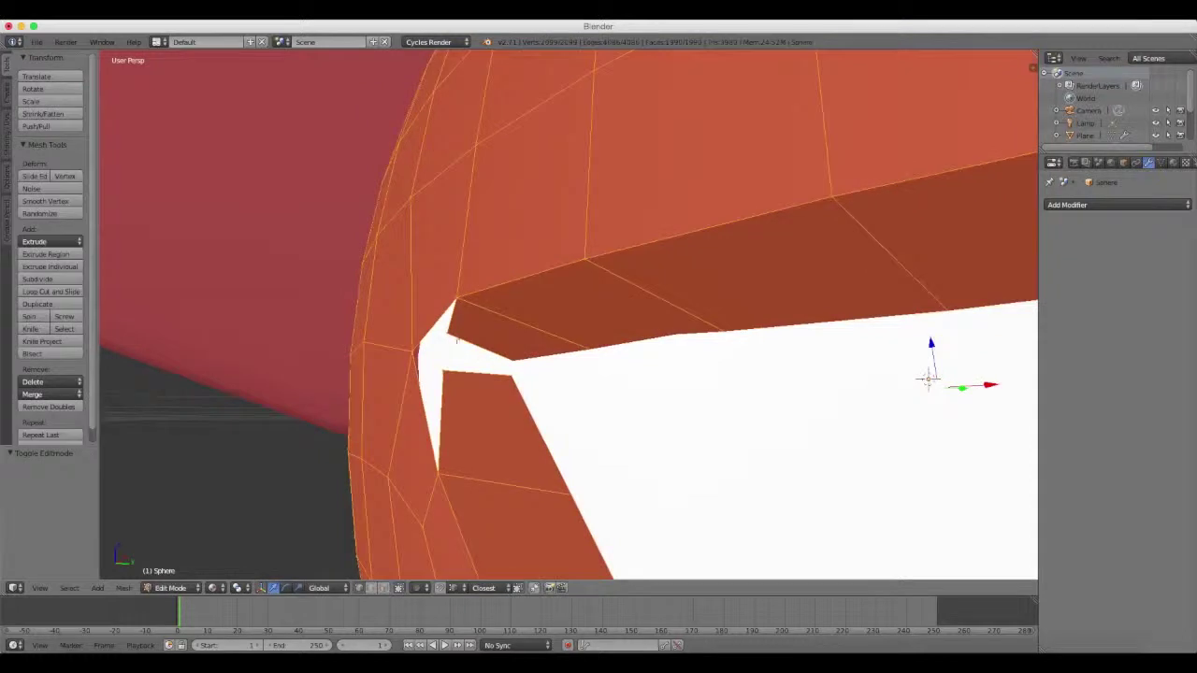
middle_drag(452, 355, 521, 375)
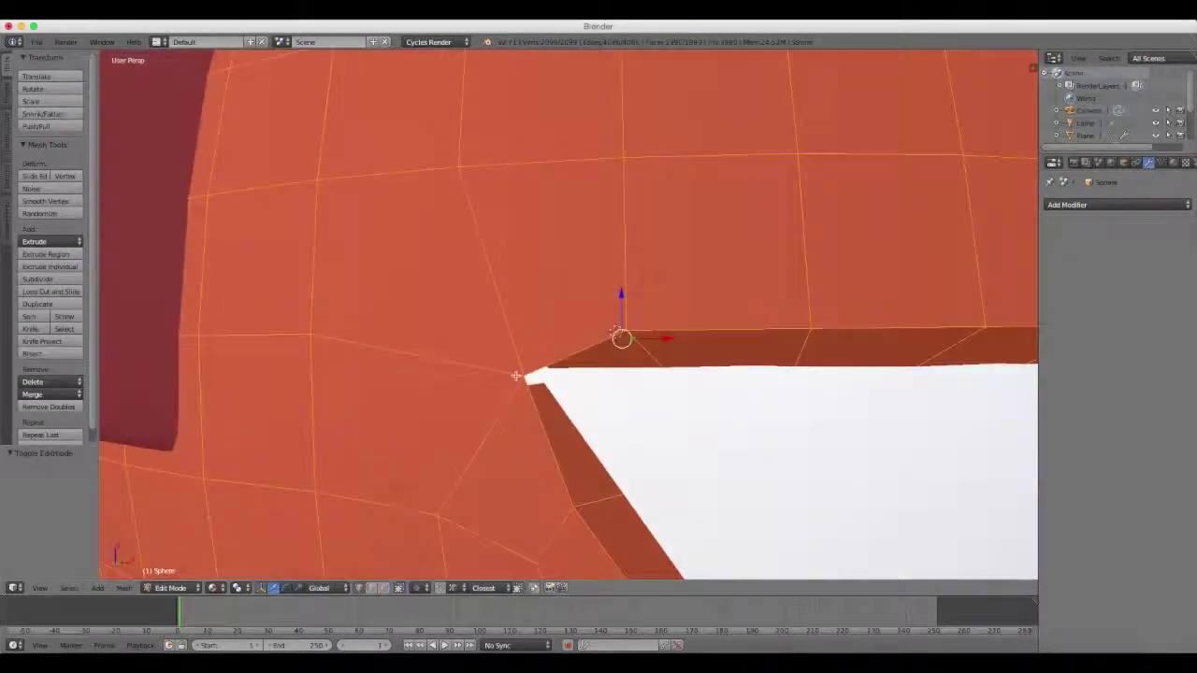
right_click(521, 376)
scroll(520, 376, down, 3)
scroll(497, 225, down, 3)
scroll(497, 225, down, 3)
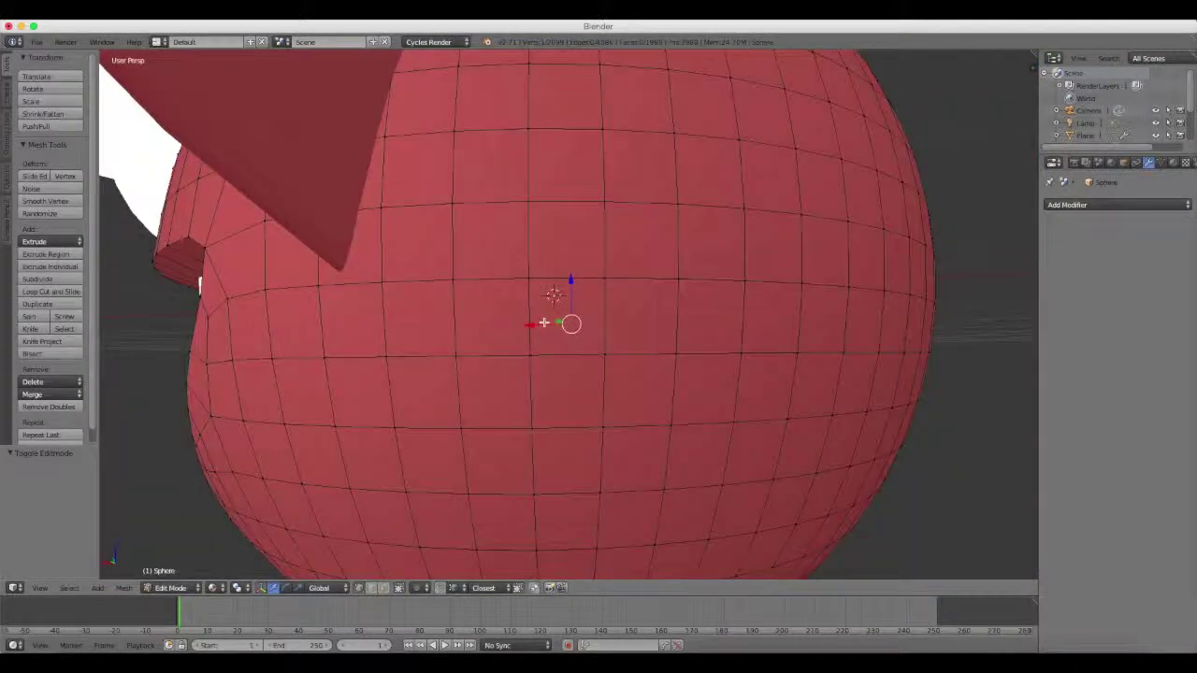
scroll(600, 318, down, 3)
middle_drag(601, 317, 645, 338)
scroll(645, 338, up, 5)
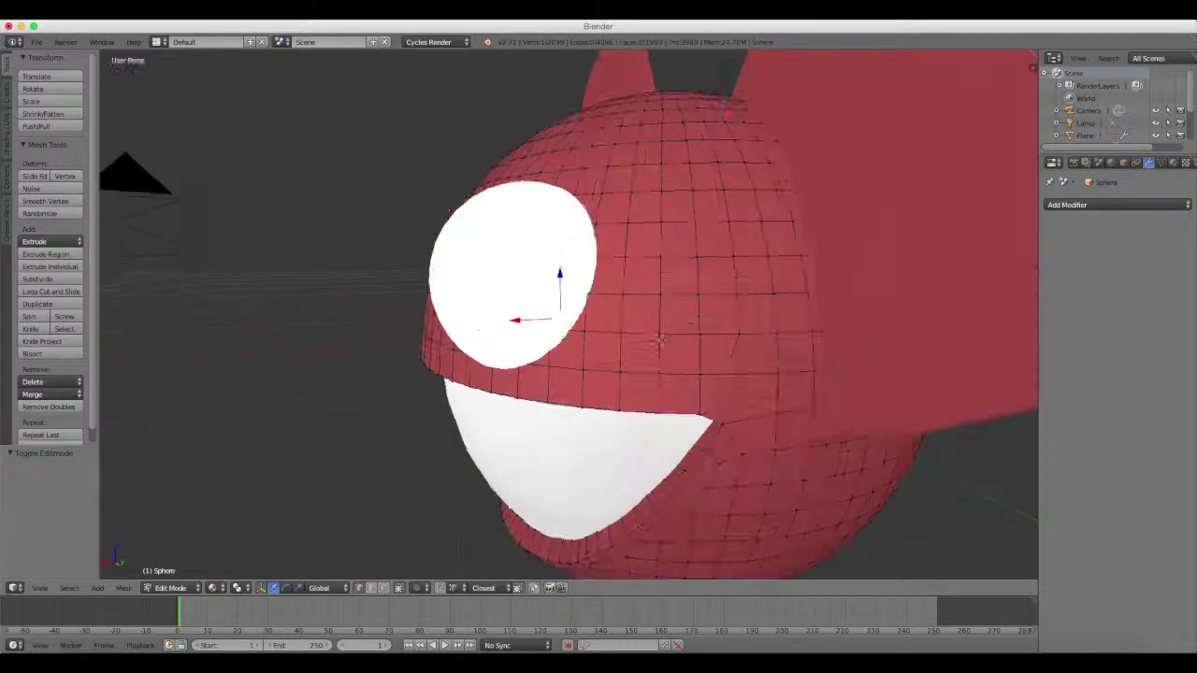
click(483, 587)
click(459, 587)
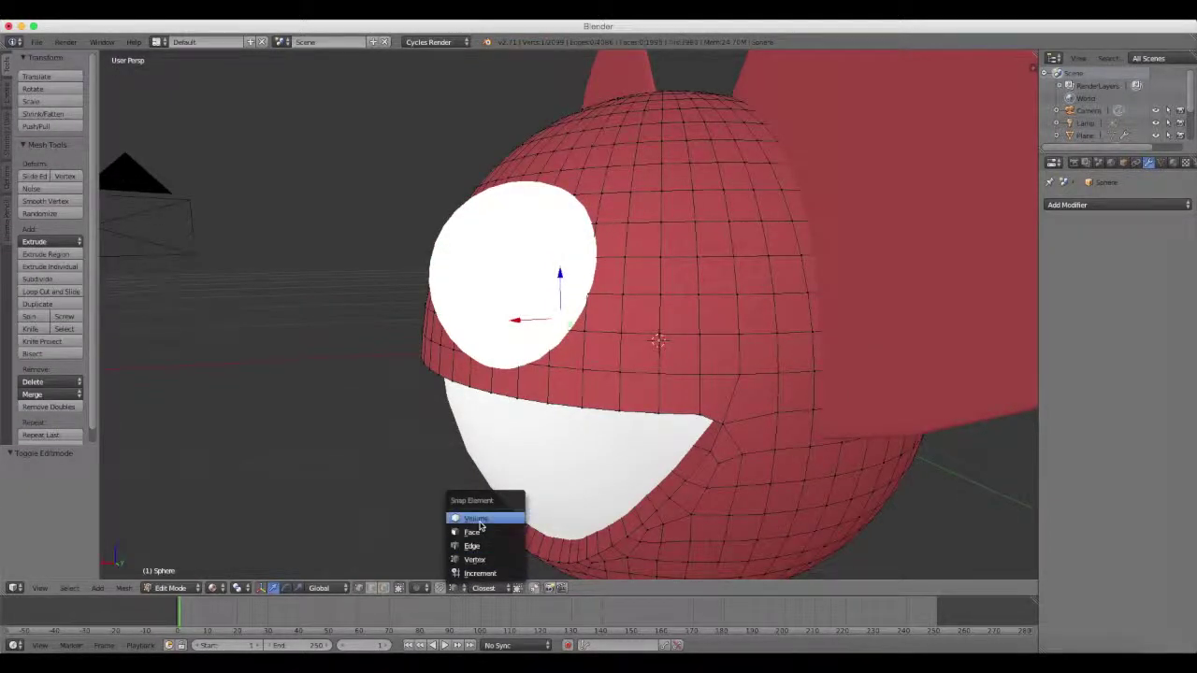
click(476, 518)
Move the selected mouth-corner vertex along X, then along Z
scroll(561, 421, up, 2)
scroll(695, 357, up, 3)
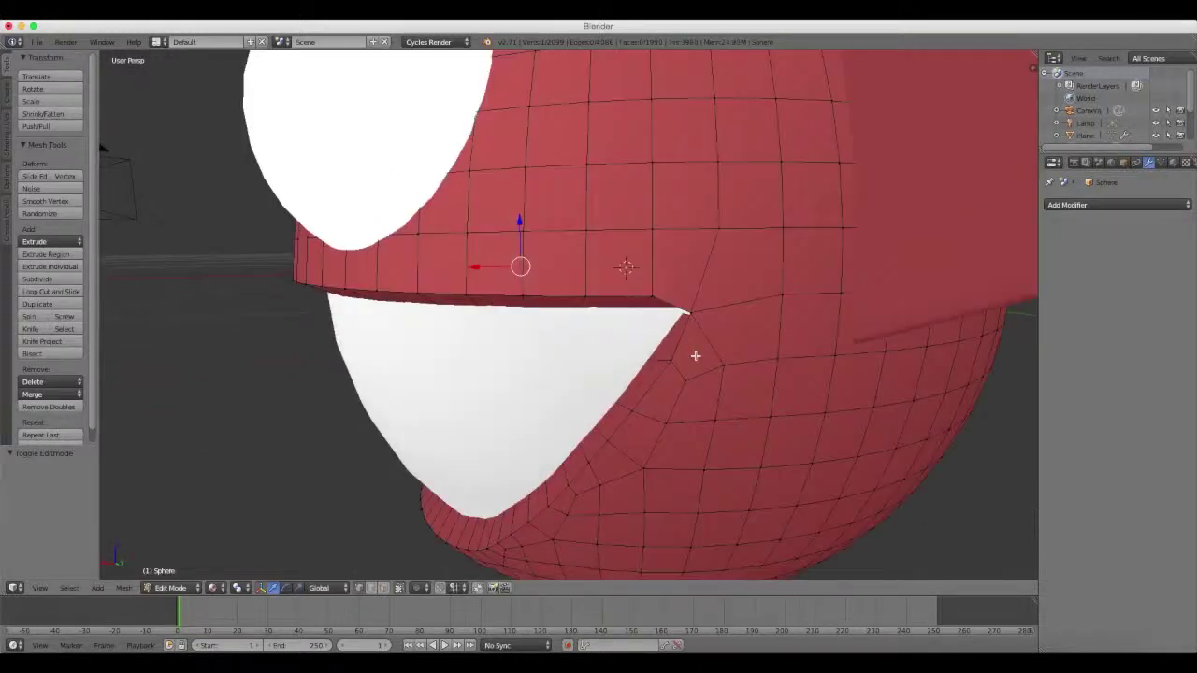
scroll(696, 316, down, 5)
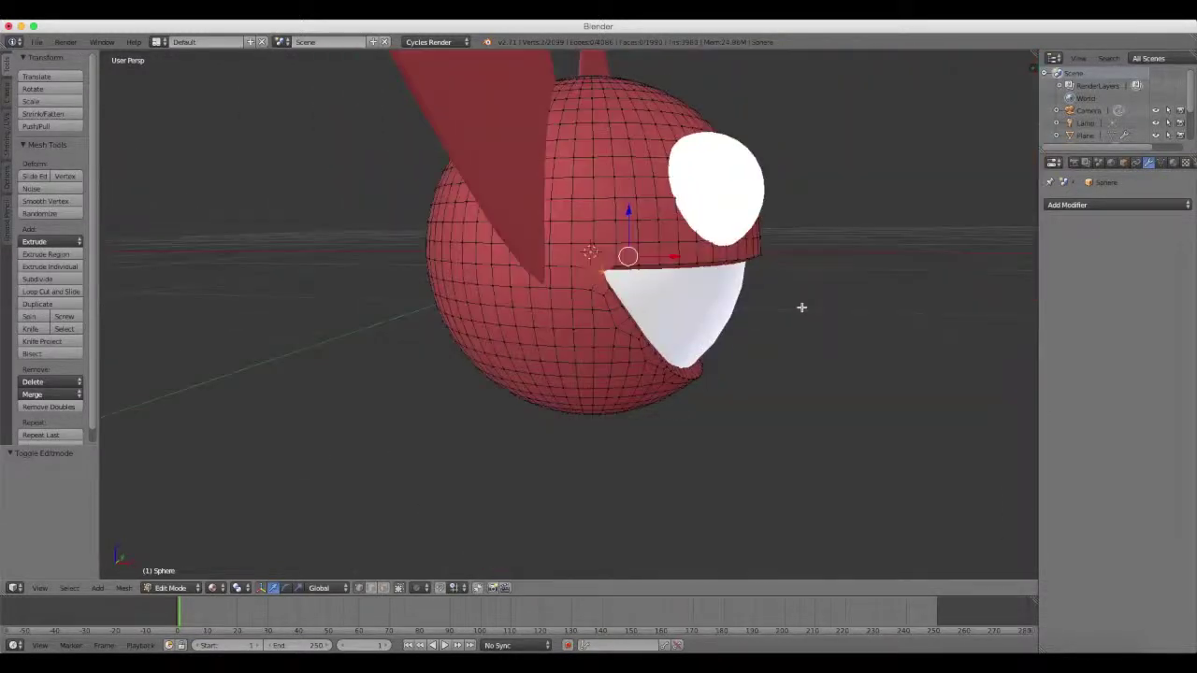
middle_drag(798, 308, 704, 374)
scroll(704, 375, up, 3)
scroll(623, 317, up, 2)
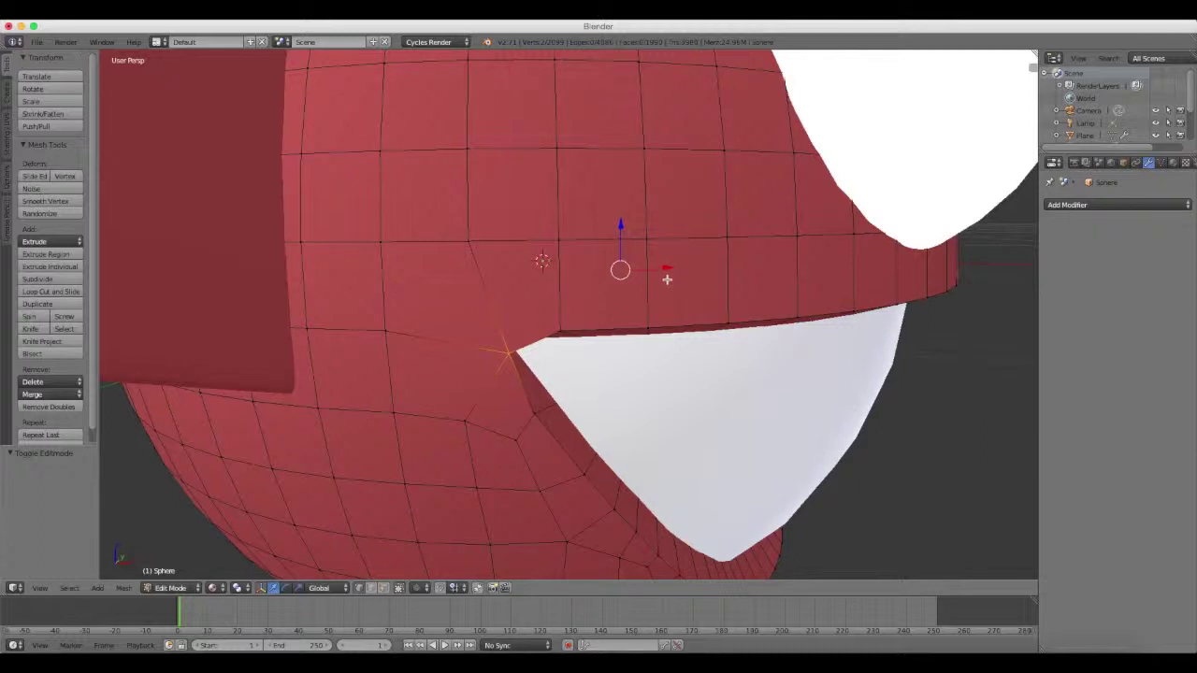
key(g)
key(x)
click(625, 241)
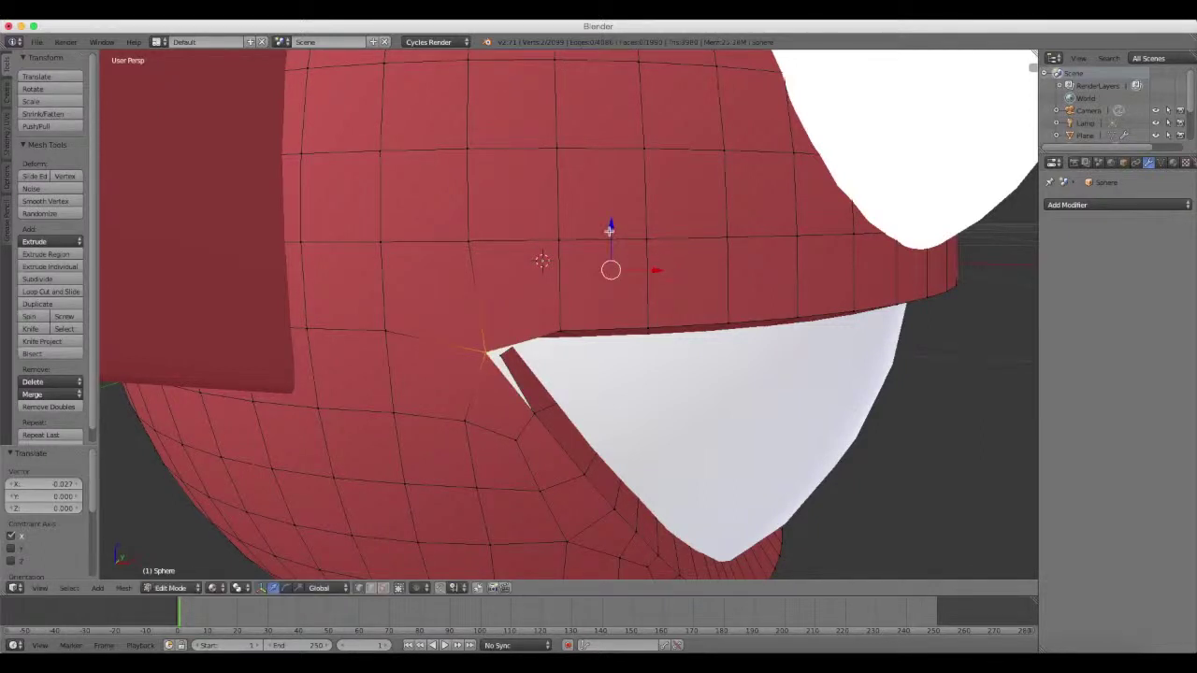
key(g)
key(z)
click(614, 221)
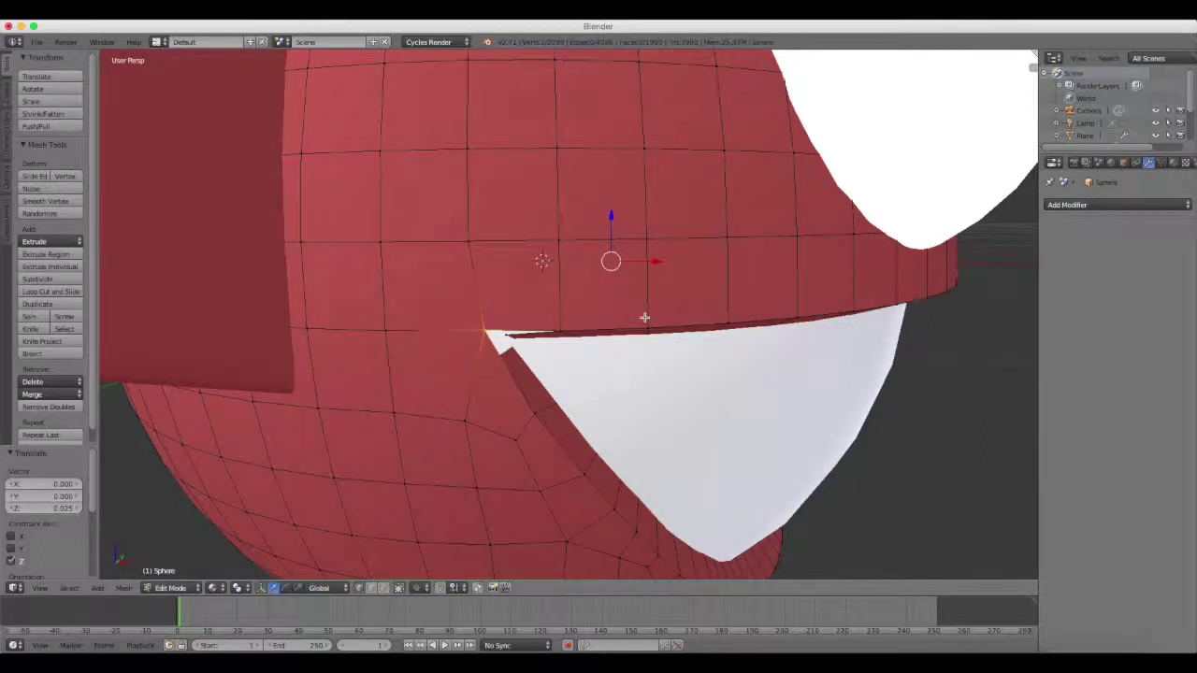
middle_drag(642, 315, 546, 322)
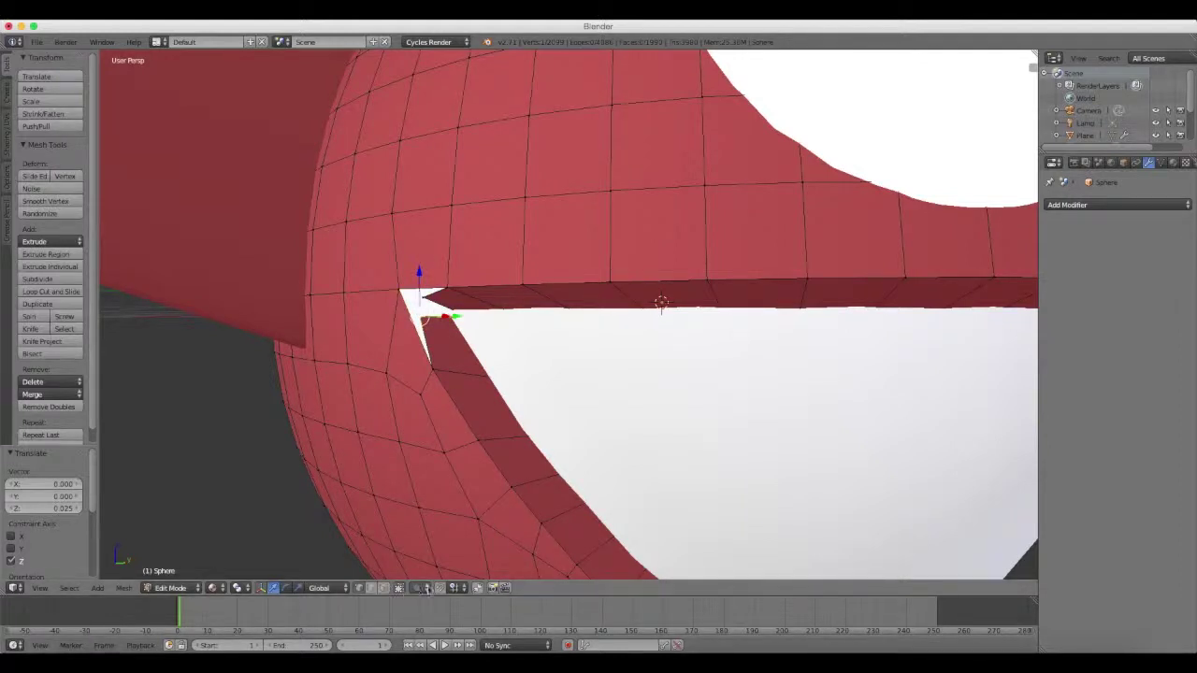
Set snapping to Vertex and snap the corner vertex onto the neighbouring sphere vertex
click(460, 590)
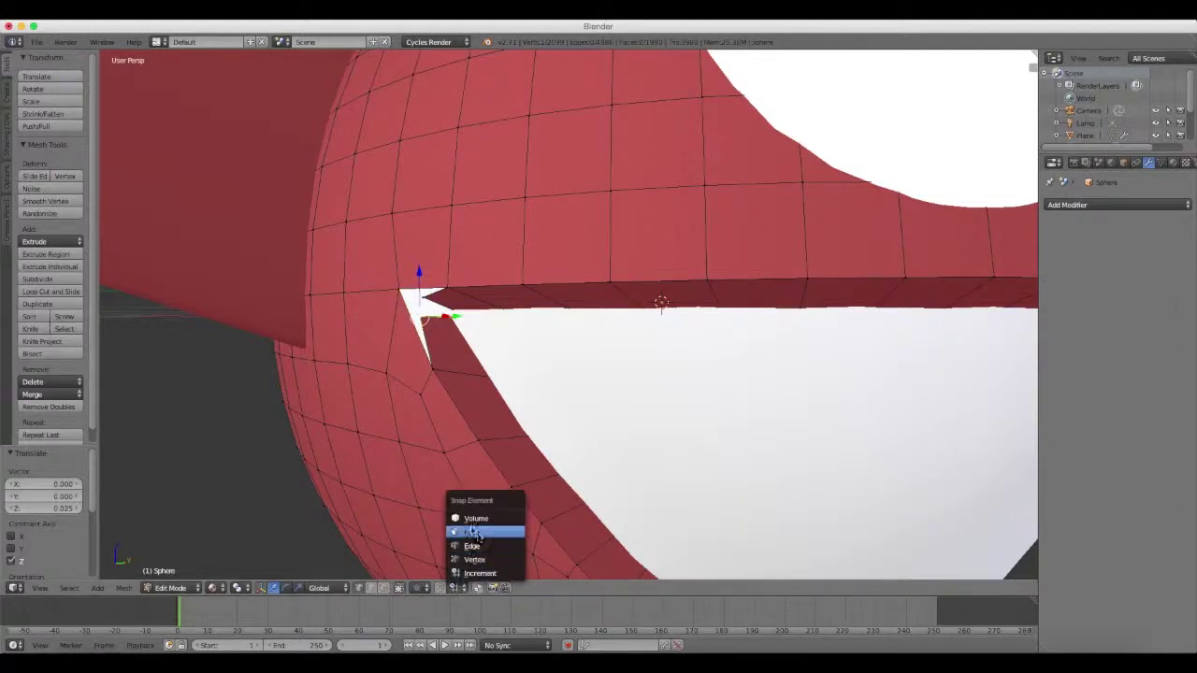
click(475, 559)
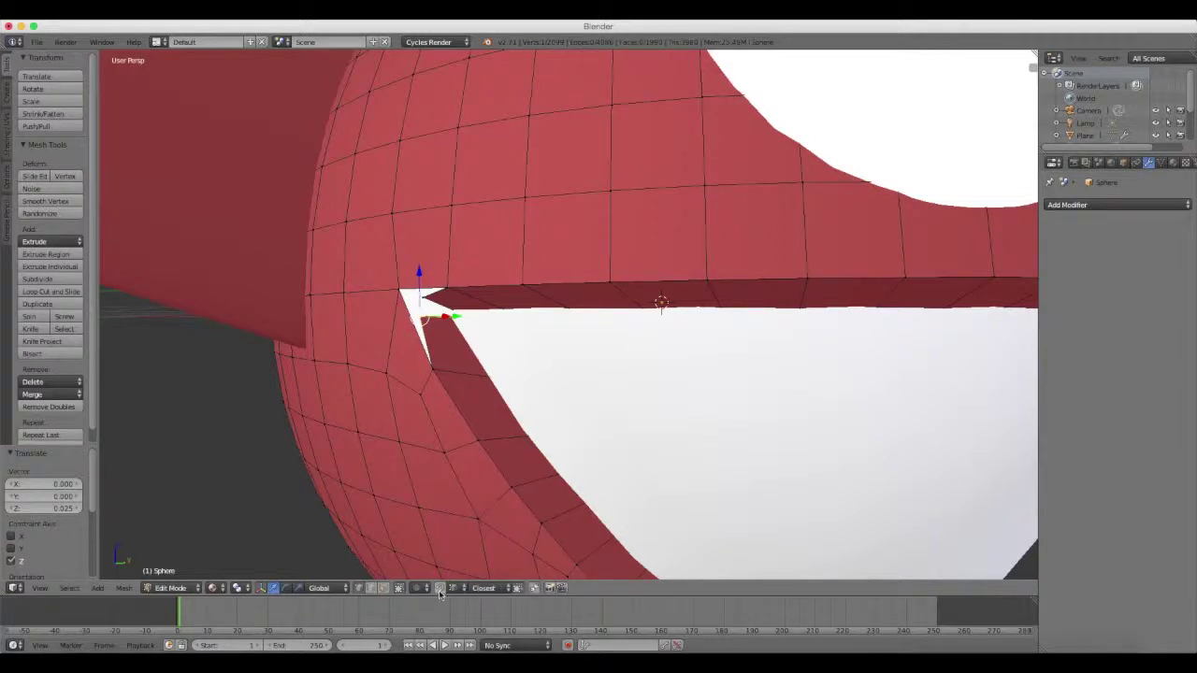
key(g)
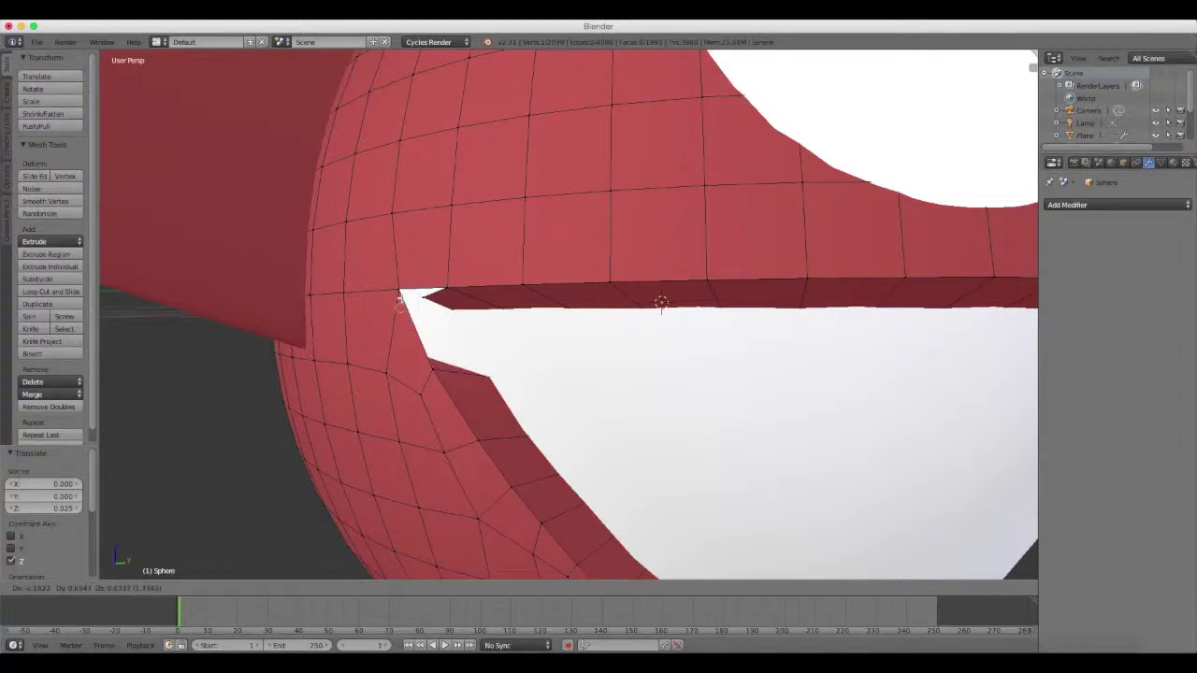
click(433, 301)
key(g)
click(425, 299)
key(g)
click(397, 290)
middle_drag(673, 350, 465, 364)
Snap two more mouth-corner vertices up to the edge to close the gap, then return to Object Mode
scroll(464, 365, down, 5)
scroll(757, 392, up, 5)
mouse_move(756, 393)
middle_down()
mouse_move(684, 319)
mouse_move(765, 328)
middle_up()
right_click(816, 321)
key(g)
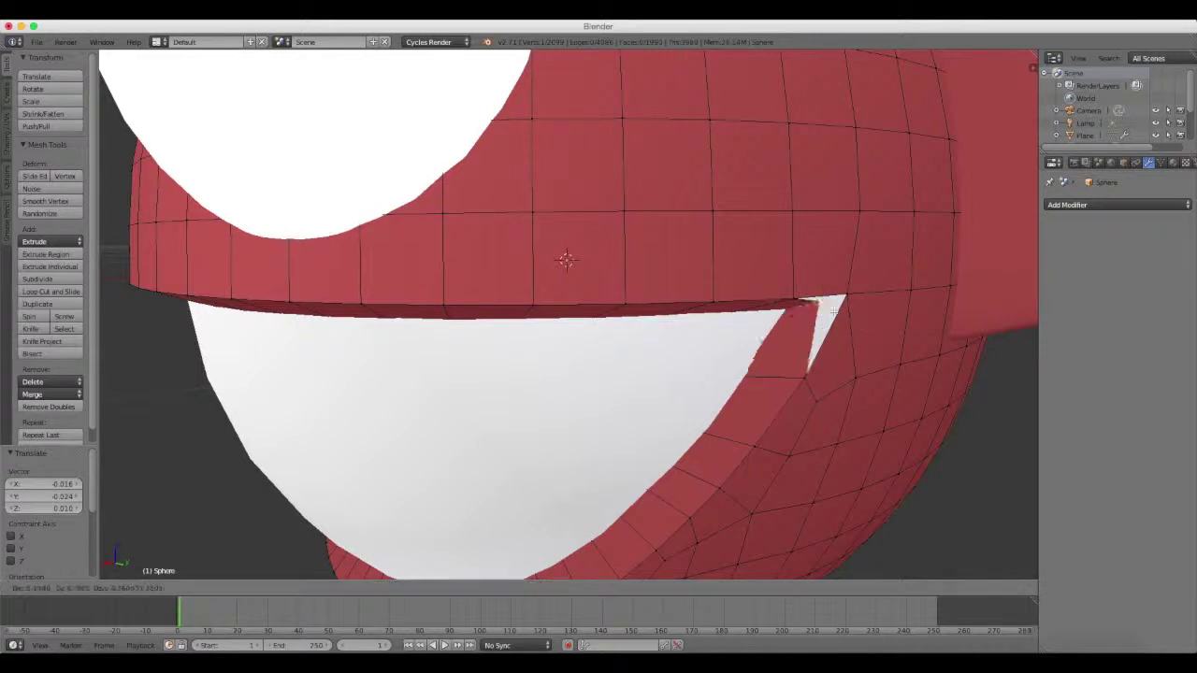
click(826, 301)
right_click(821, 303)
key(g)
click(828, 311)
middle_drag(828, 310, 680, 248)
scroll(680, 248, down, 5)
scroll(841, 393, down, 3)
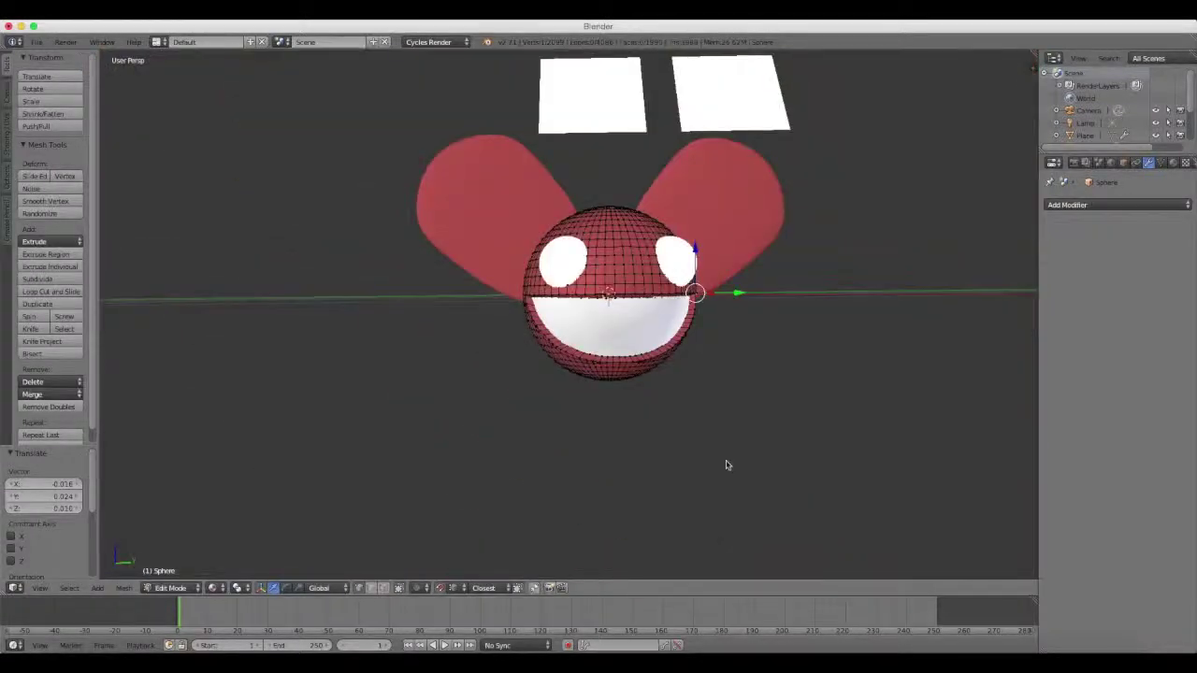
key(Tab)
mouse_move(632, 409)
middle_down()
mouse_move(710, 456)
mouse_move(667, 440)
middle_up()
Add a Subdivision Surface modifier to the head mesh and apply it
scroll(669, 442, up, 4)
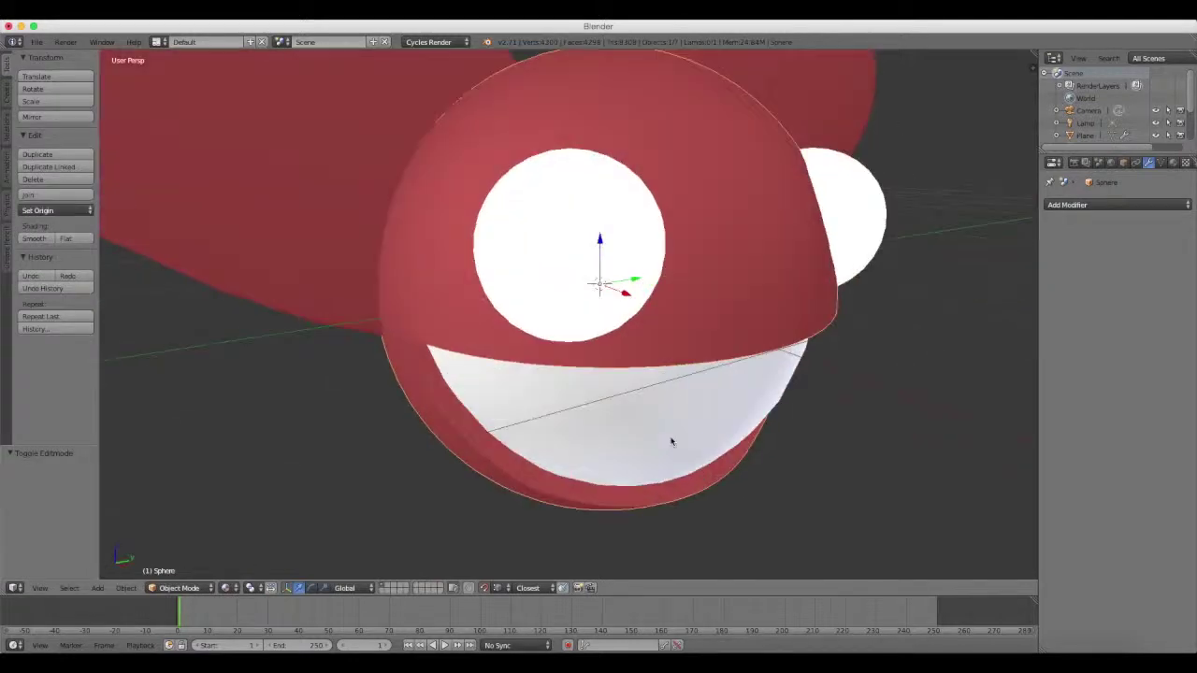
scroll(696, 387, up, 2)
scroll(695, 387, down, 3)
mouse_move(673, 408)
middle_down()
mouse_move(689, 395)
mouse_move(700, 422)
middle_up()
scroll(692, 386, up, 3)
scroll(692, 386, down, 2)
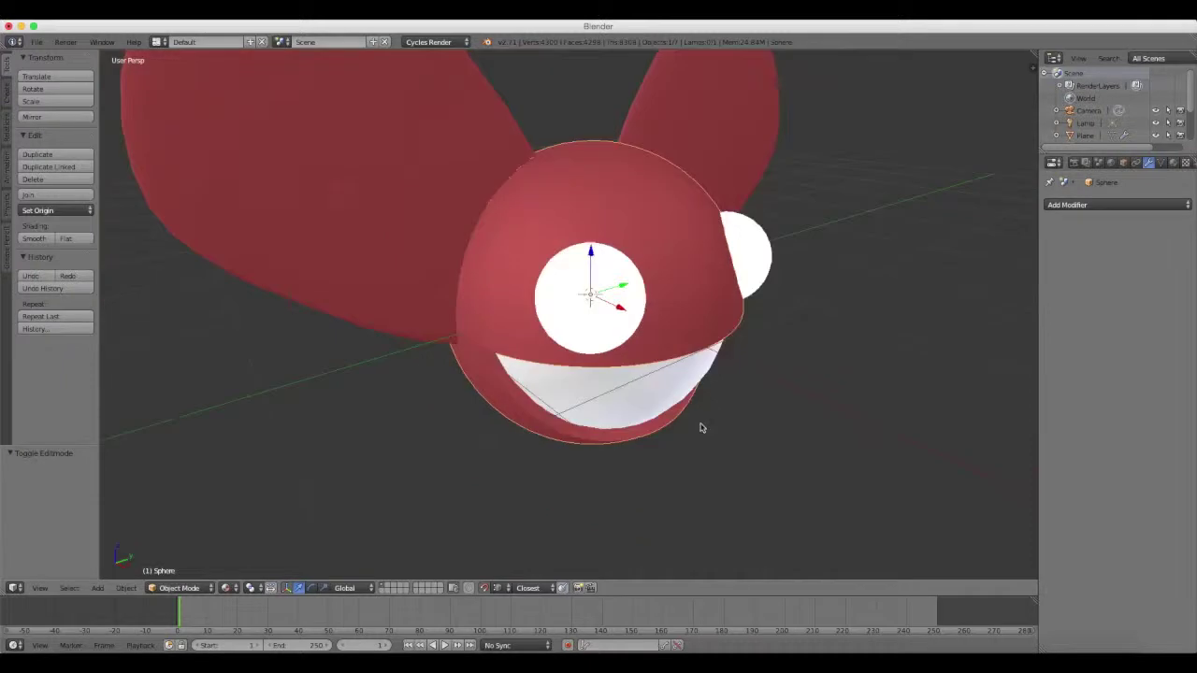
scroll(682, 414, down, 3)
right_click(634, 374)
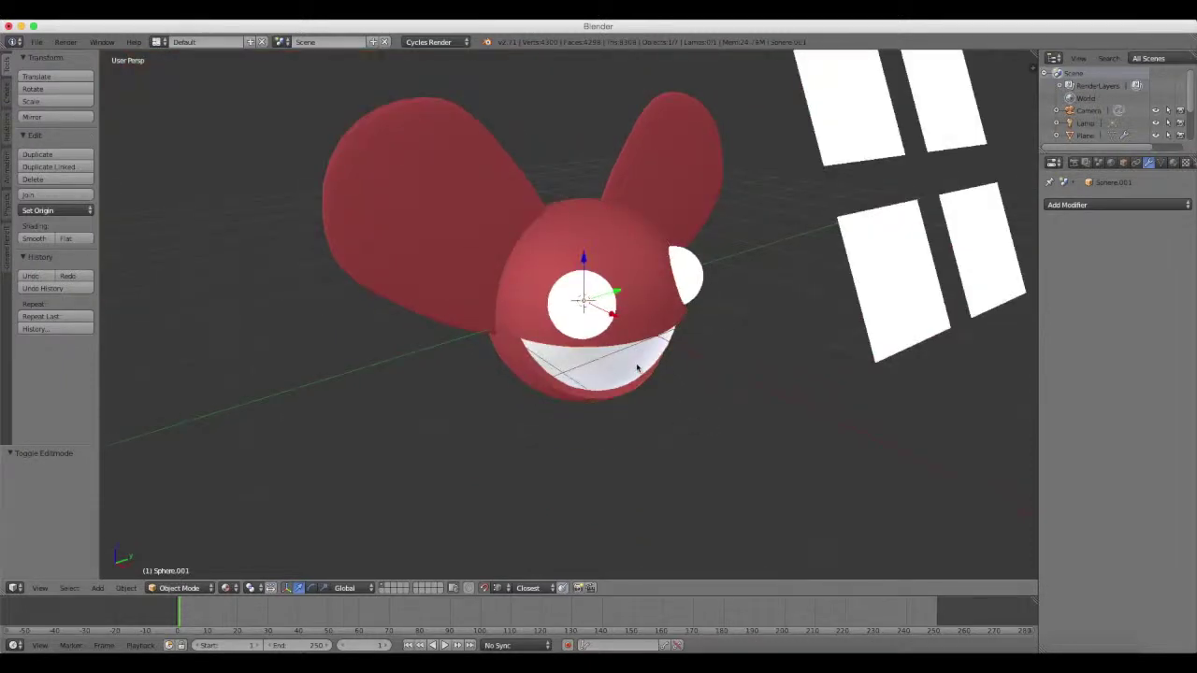
middle_drag(637, 369, 623, 334)
scroll(648, 324, up, 2)
click(1113, 203)
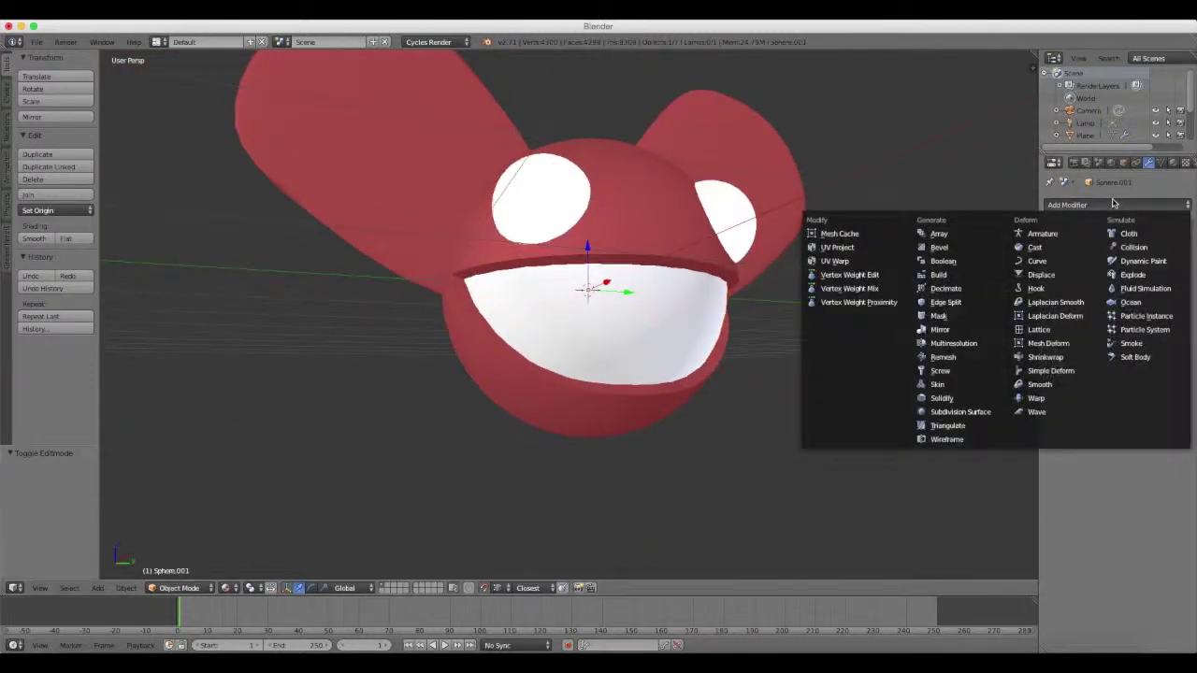
click(960, 411)
mouse_move(769, 335)
middle_down()
mouse_move(783, 365)
mouse_move(751, 355)
mouse_move(772, 334)
mouse_move(764, 339)
middle_up()
key(Tab)
key(Tab)
click(1106, 246)
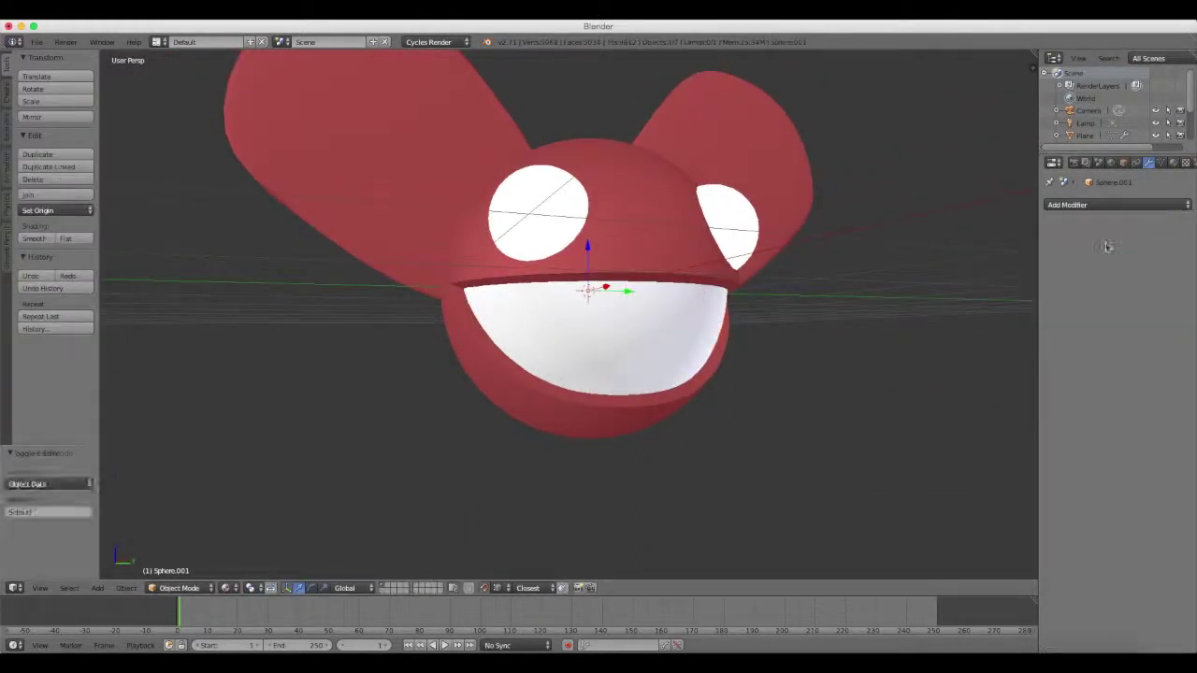
key(Tab)
key(Tab)
Add a Subdivision Surface modifier to the ears mesh and apply it
middle_drag(622, 318, 643, 353)
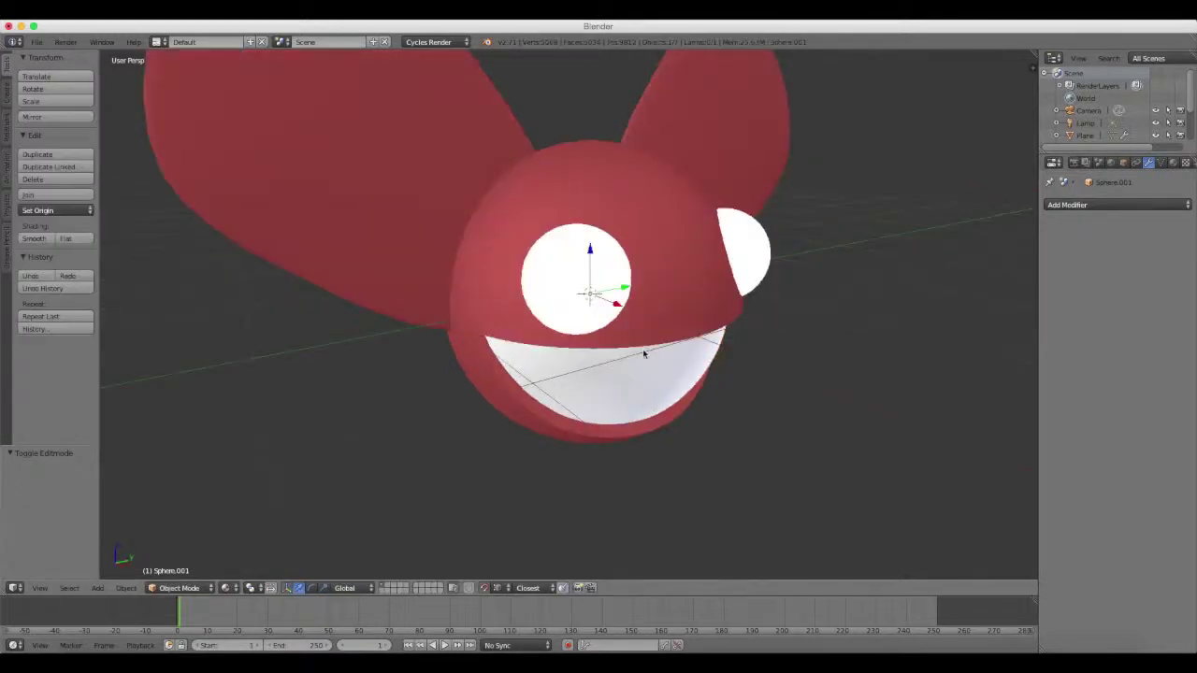
scroll(644, 354, down, 4)
right_click(512, 246)
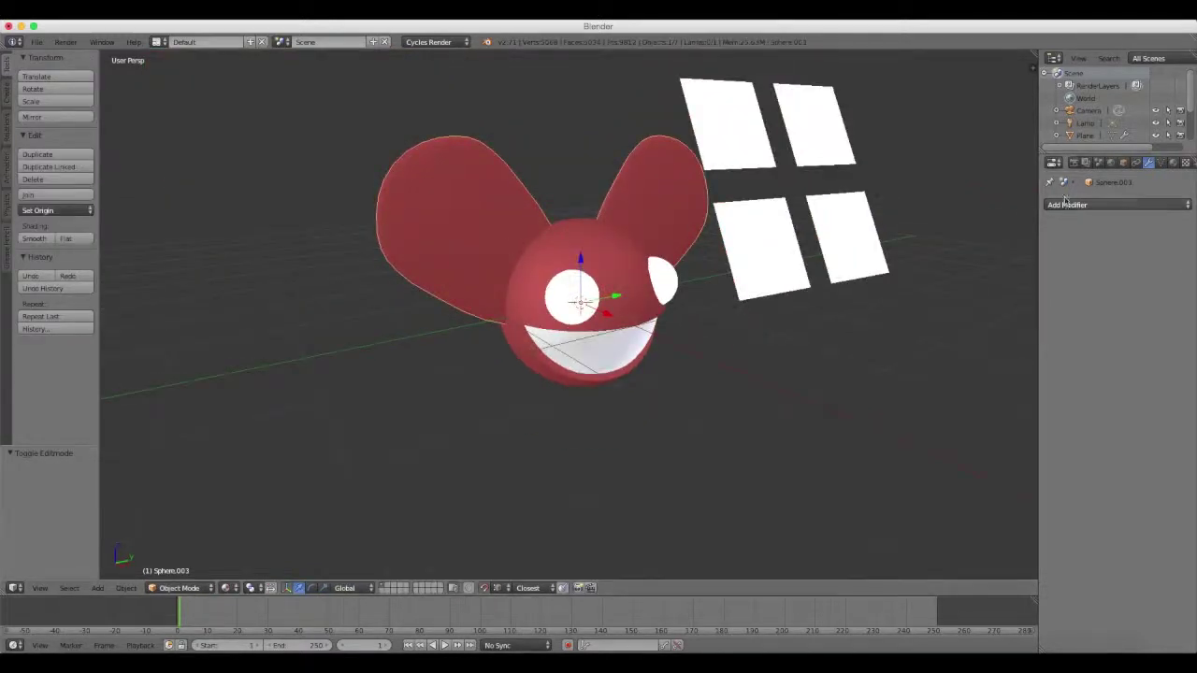
click(1066, 205)
click(953, 412)
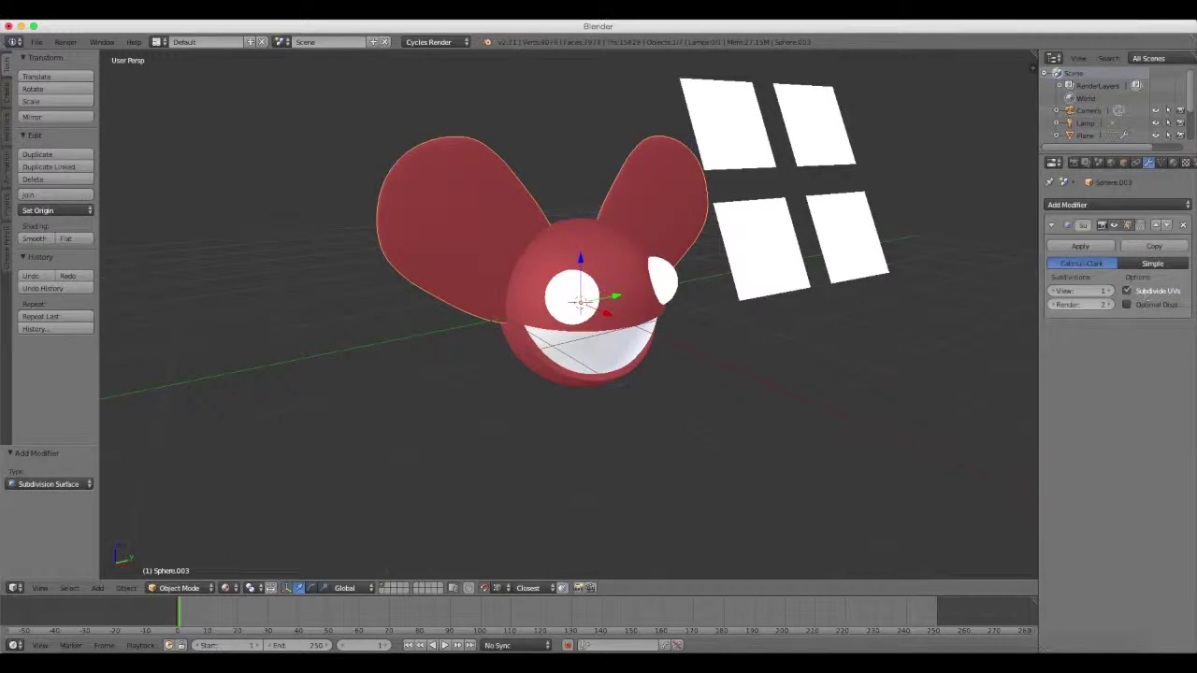
click(1080, 247)
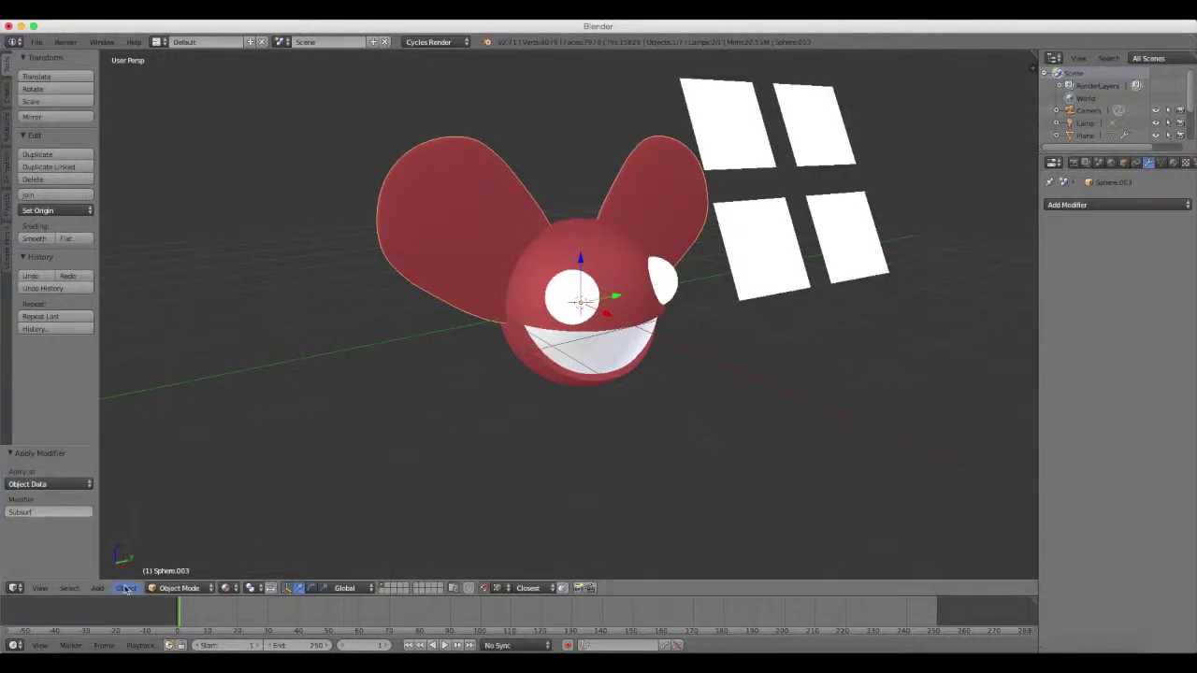
middle_drag(299, 547, 375, 504)
scroll(375, 504, right, 5)
click(40, 587)
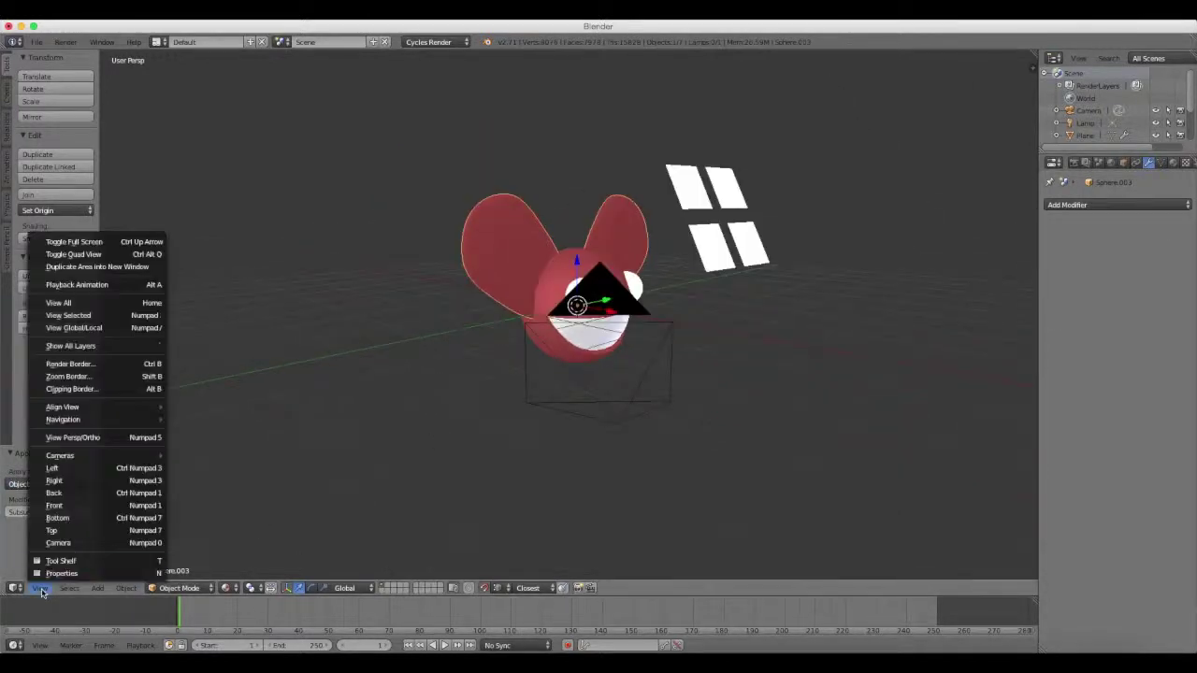
Preview through the camera in Rendered shading and raise the red material's roughness to 0.342
click(79, 543)
click(226, 587)
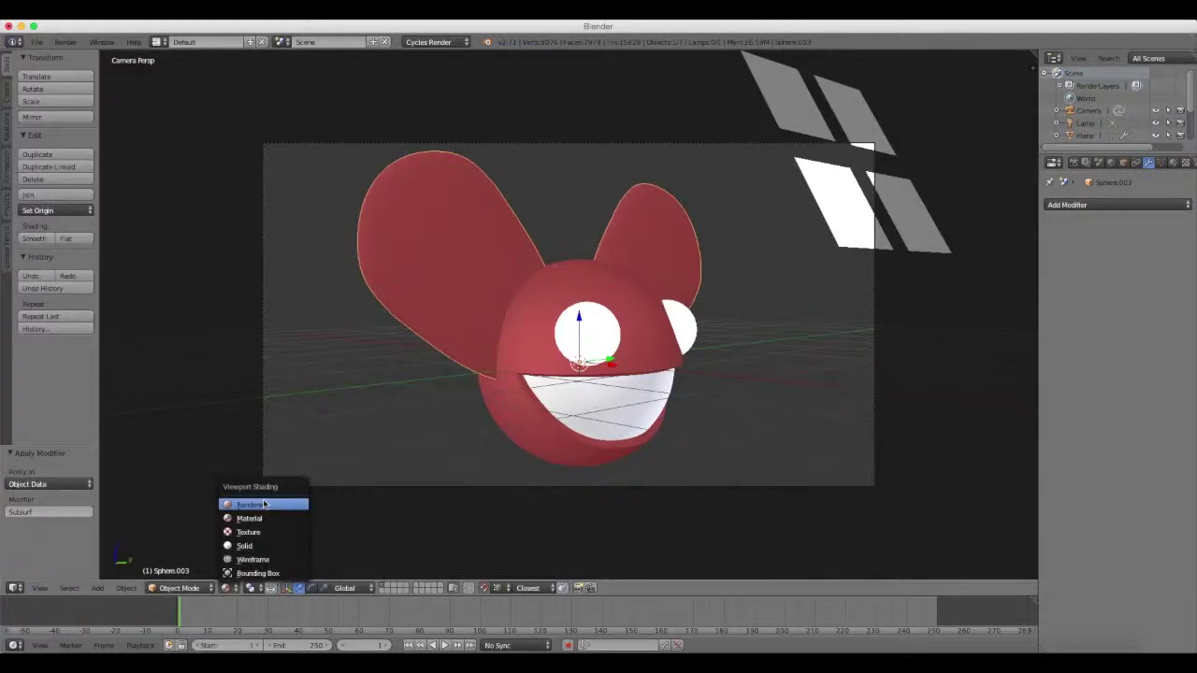
click(257, 506)
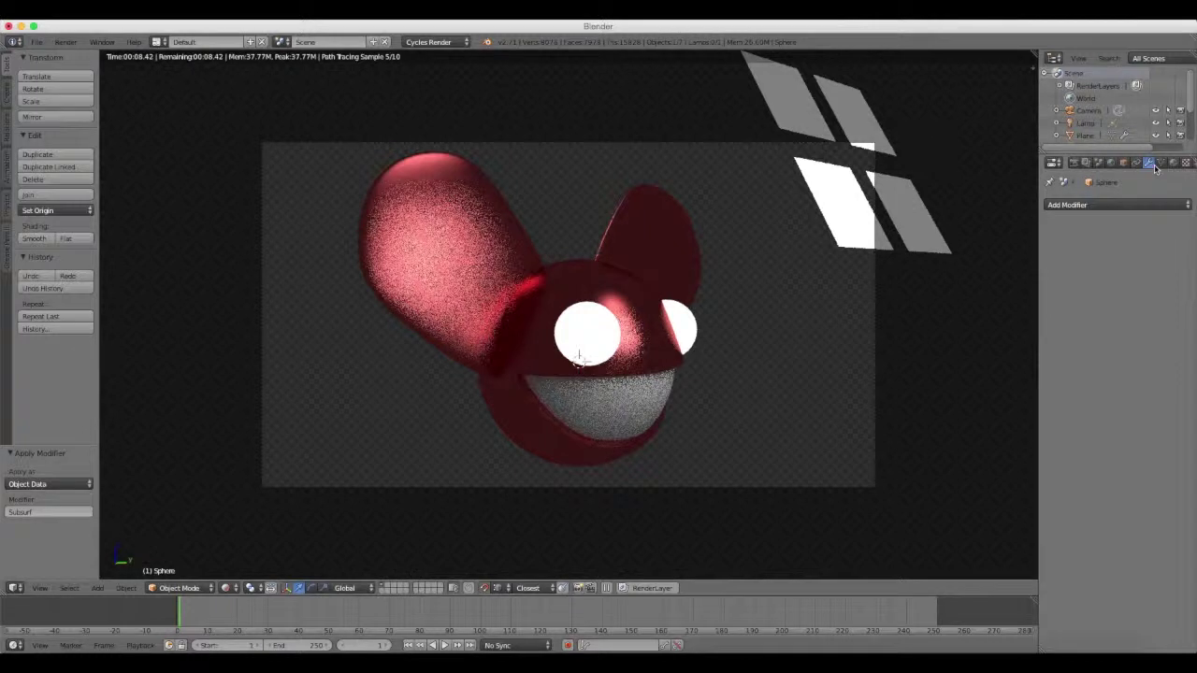
click(1174, 163)
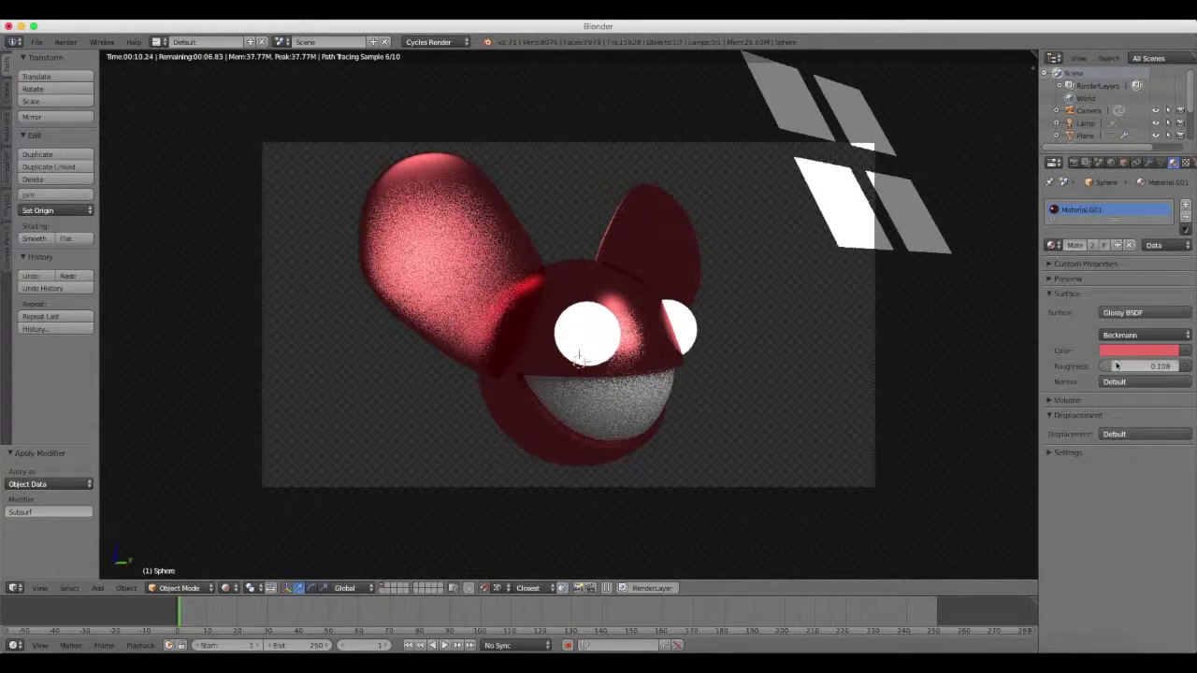
drag(1115, 366, 1137, 366)
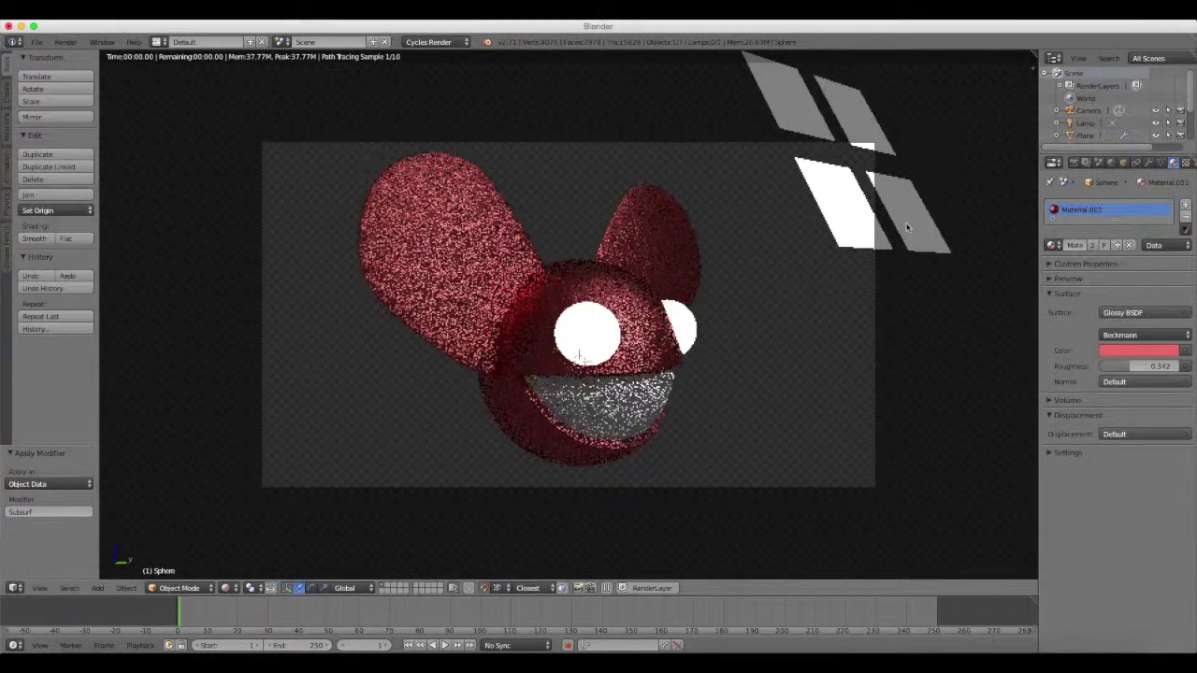
Move the glowing window plane slightly and return the viewport to Material shading
right_click(906, 227)
key(g)
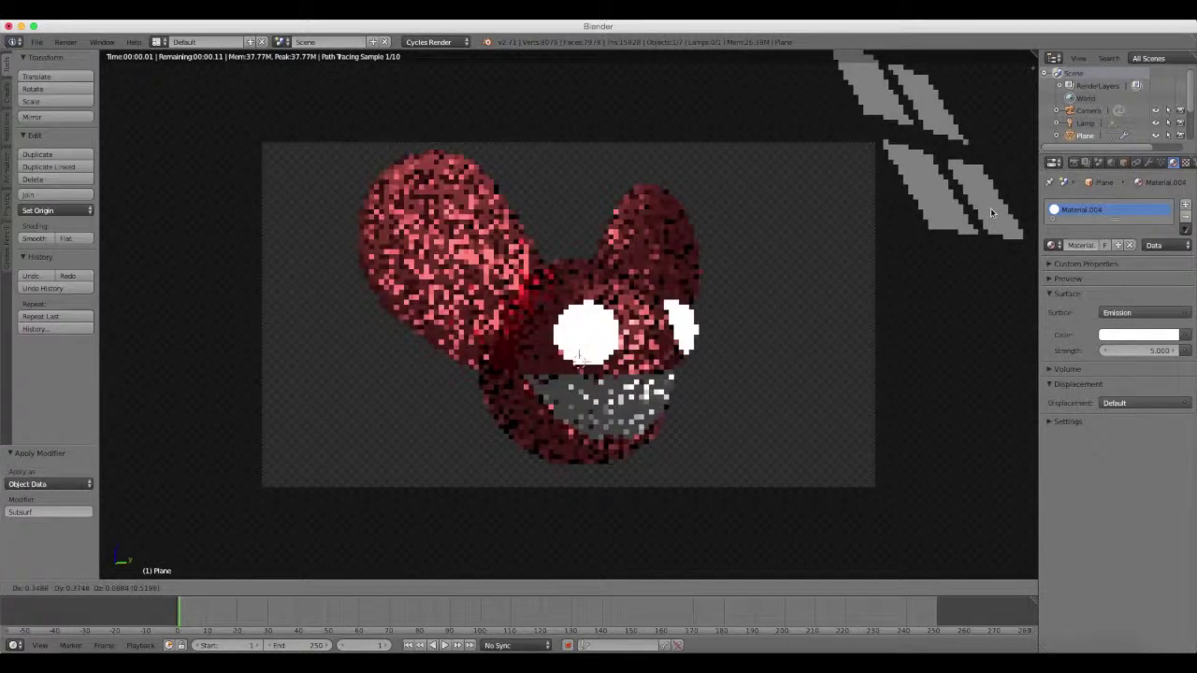
click(991, 221)
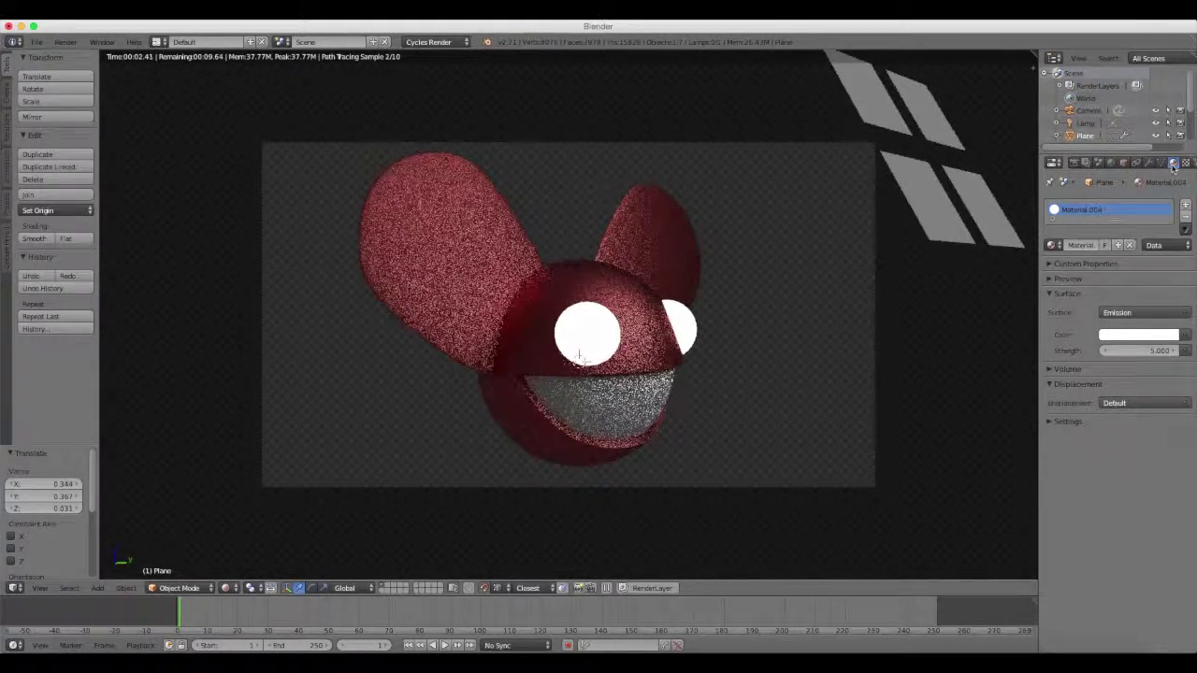
right_click(622, 292)
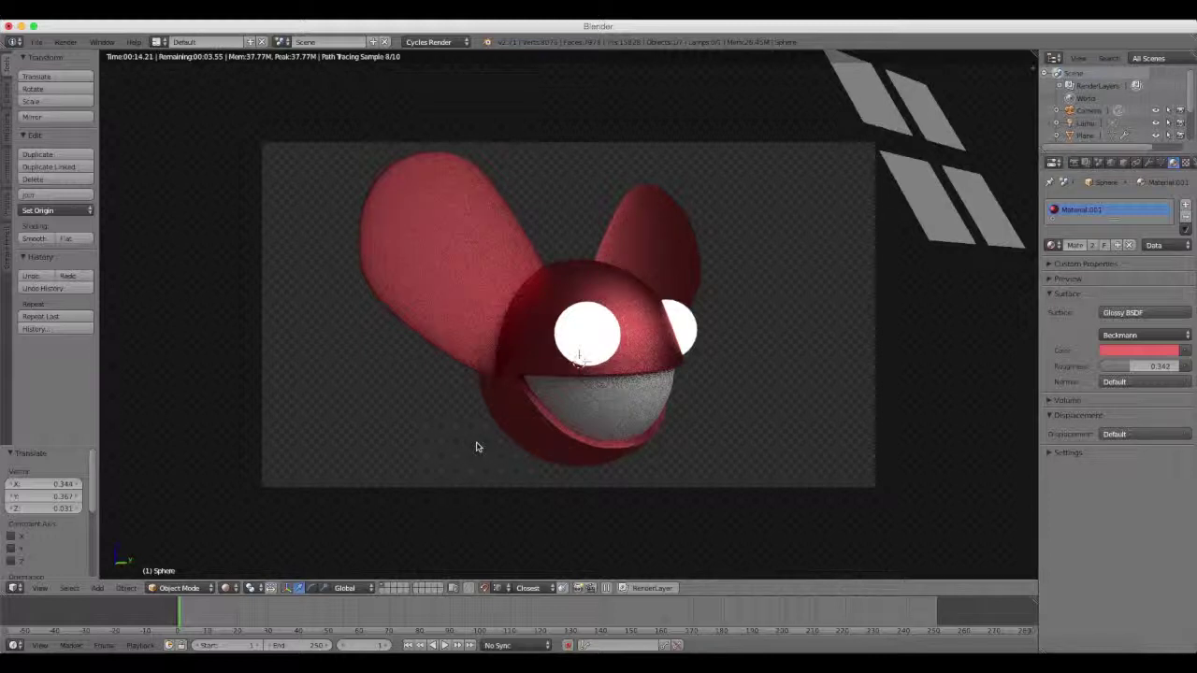
click(223, 589)
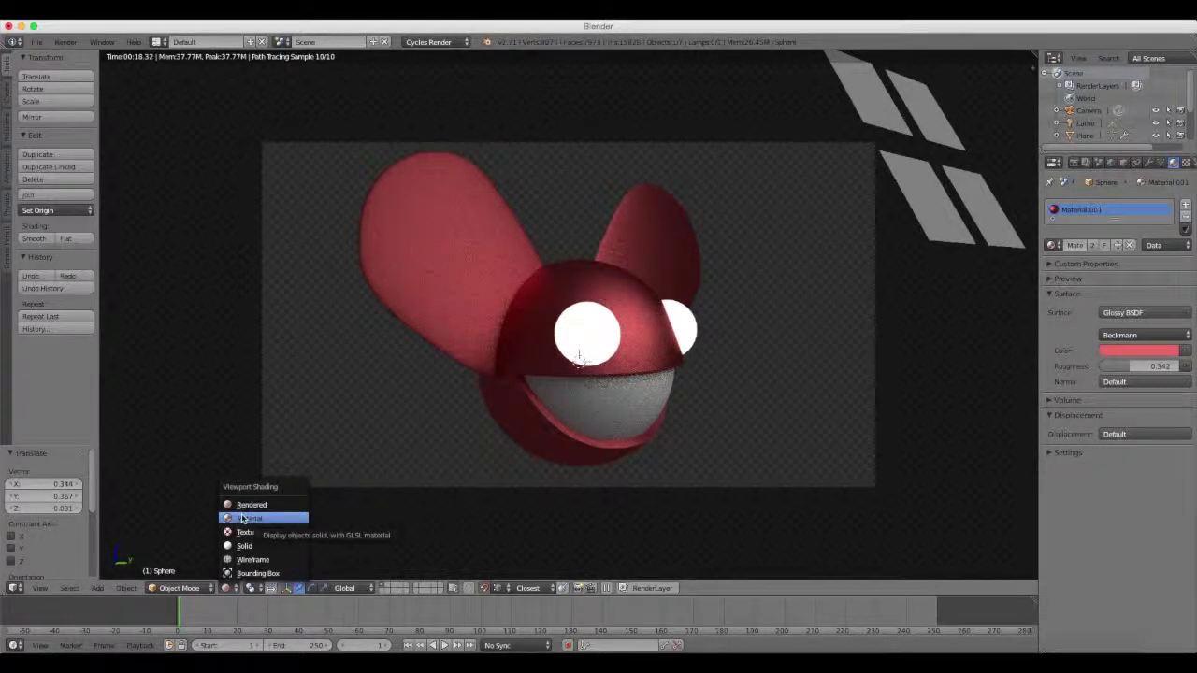
click(243, 519)
mouse_move(657, 427)
middle_down()
mouse_move(644, 427)
mouse_move(719, 422)
mouse_move(678, 426)
mouse_move(644, 369)
middle_up()
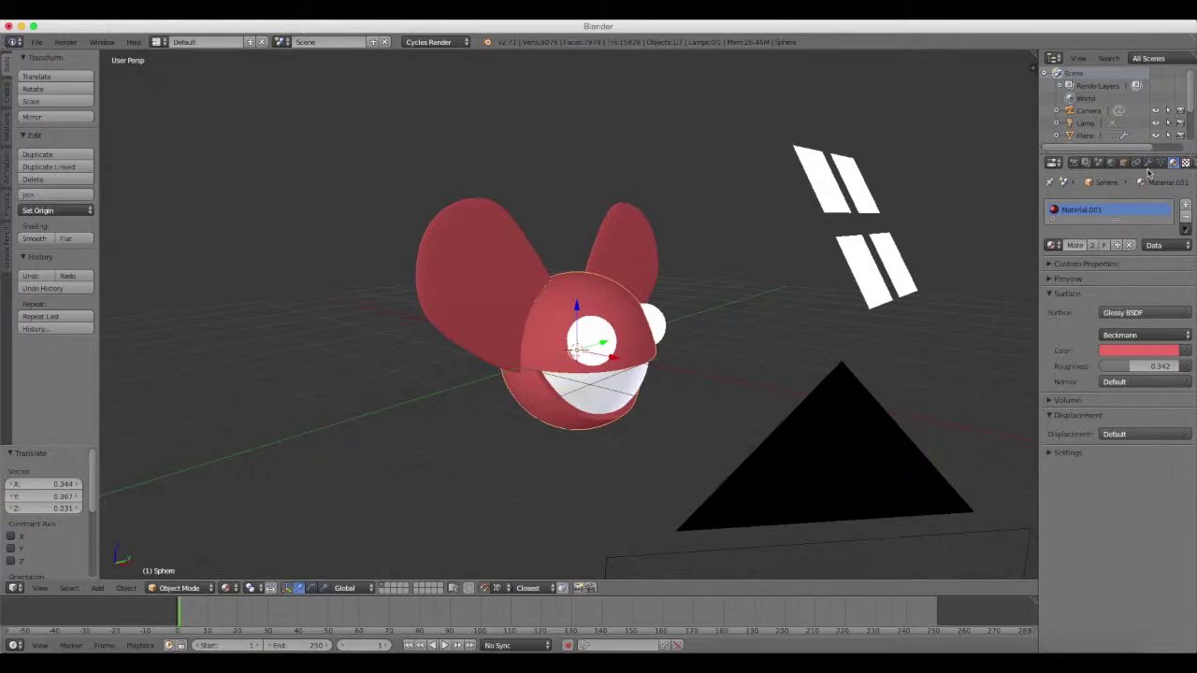
Set 8-bit colour depth, 100% resolution and 50 render samples
click(1073, 164)
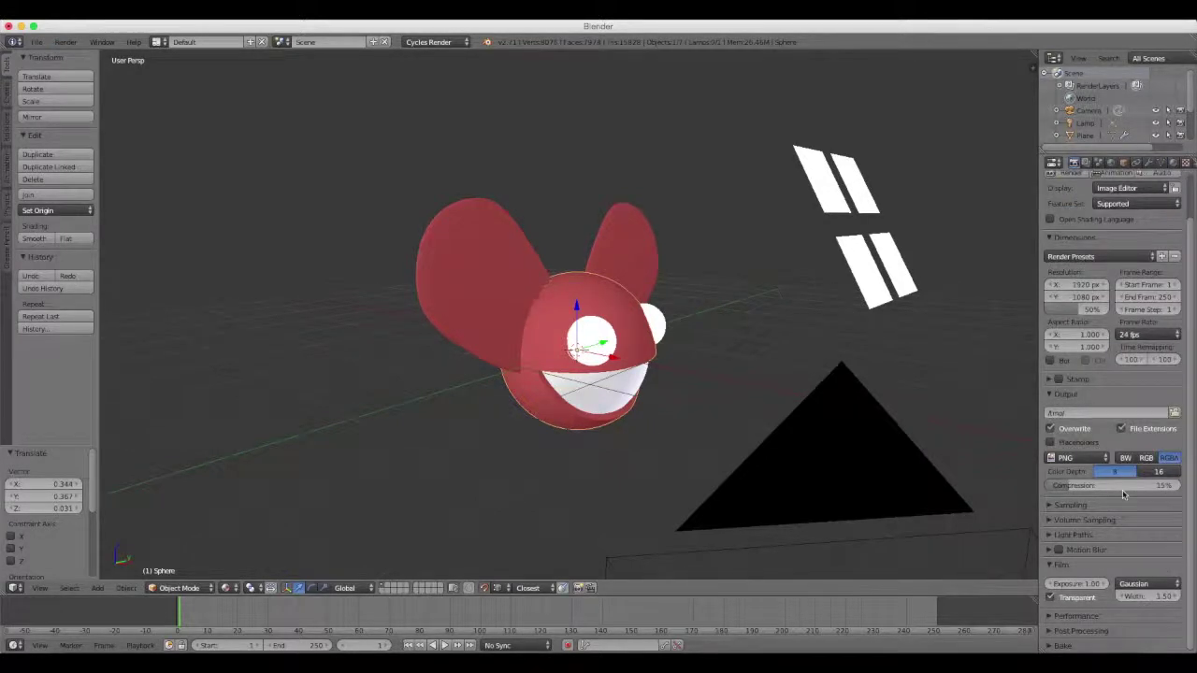
click(1101, 472)
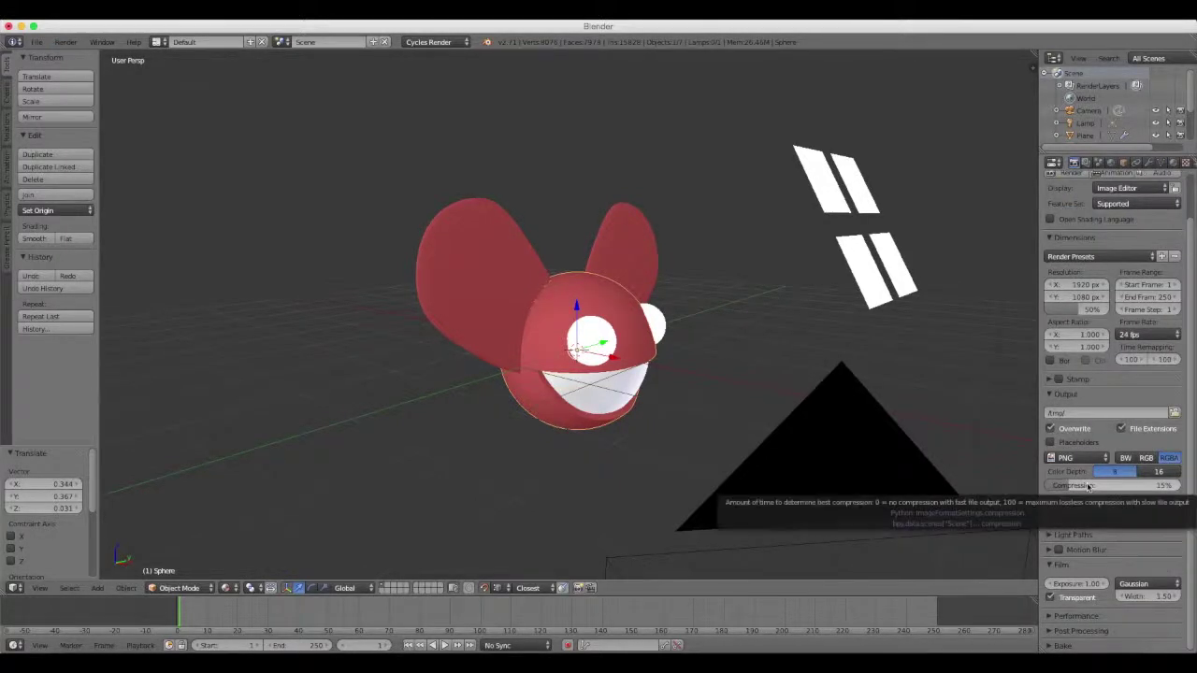
middle_drag(829, 419, 782, 382)
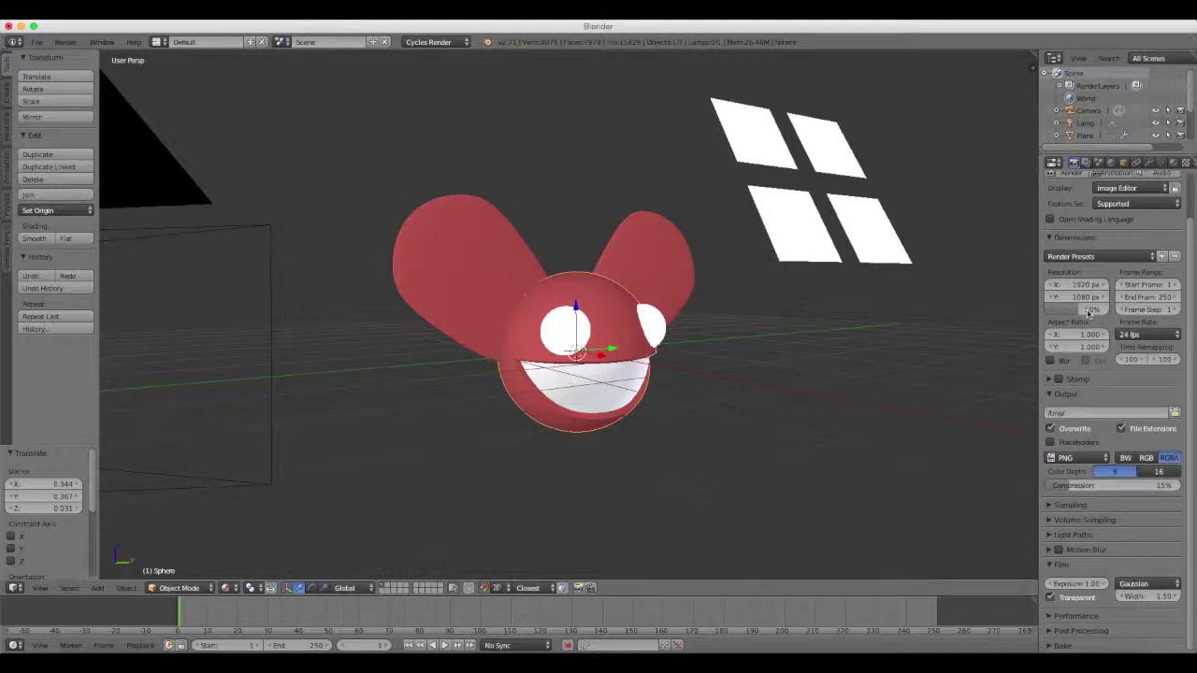
drag(1081, 316, 1112, 316)
click(1074, 506)
scroll(1102, 531, down, 4)
click(1156, 478)
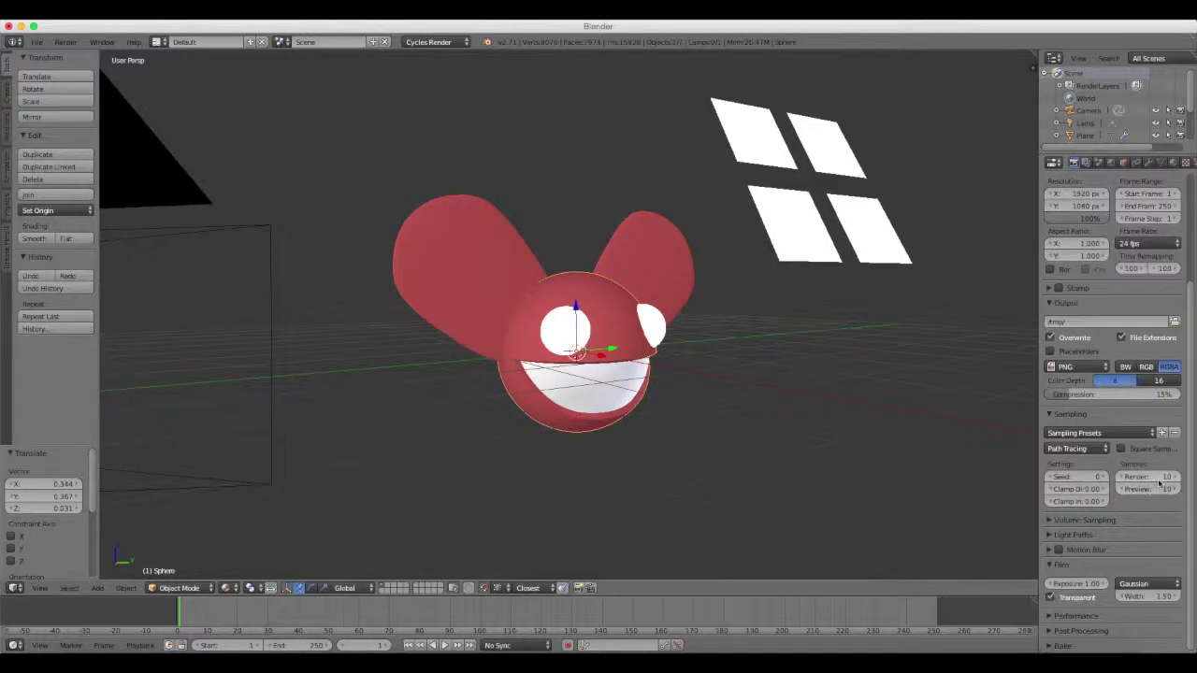
text(50)
key(Return)
Render the final image with F12 and switch to Photoshop
click(69, 43)
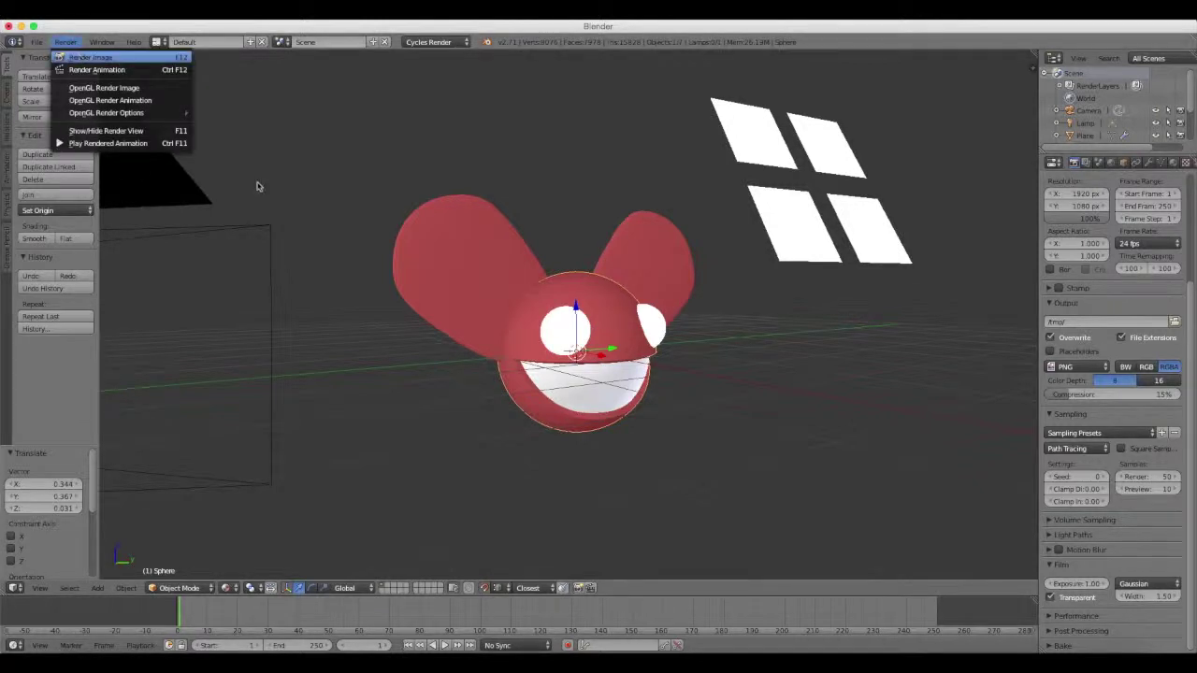
key(F12)
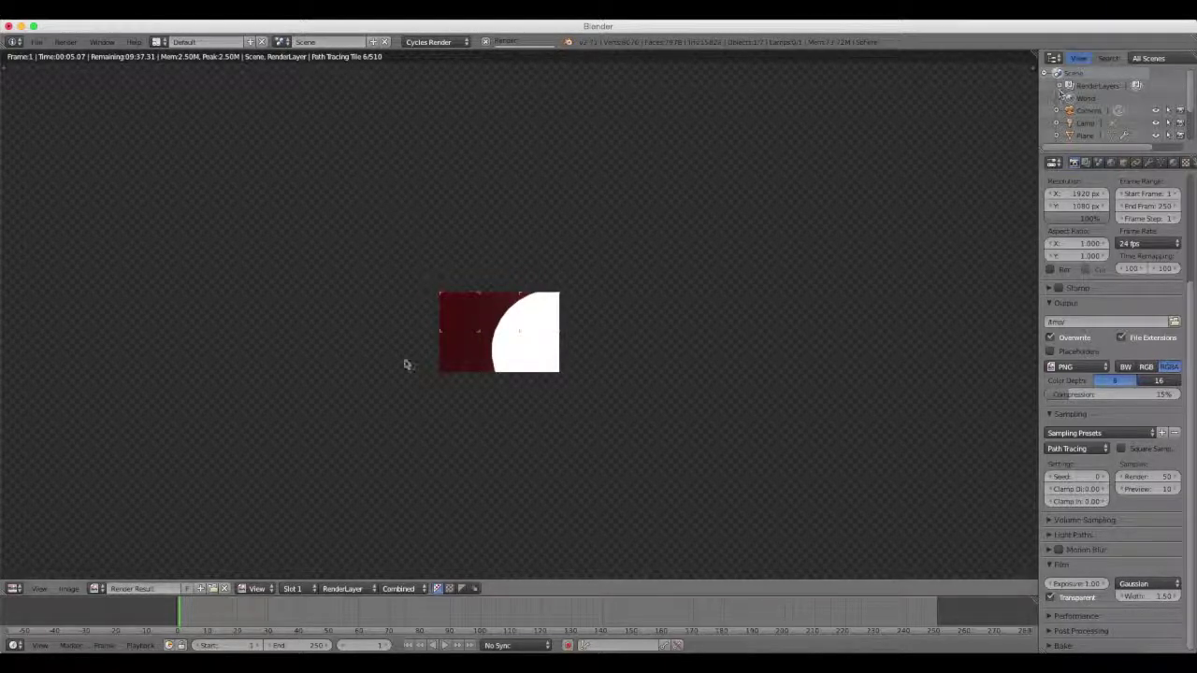
scroll(408, 363, down, 4)
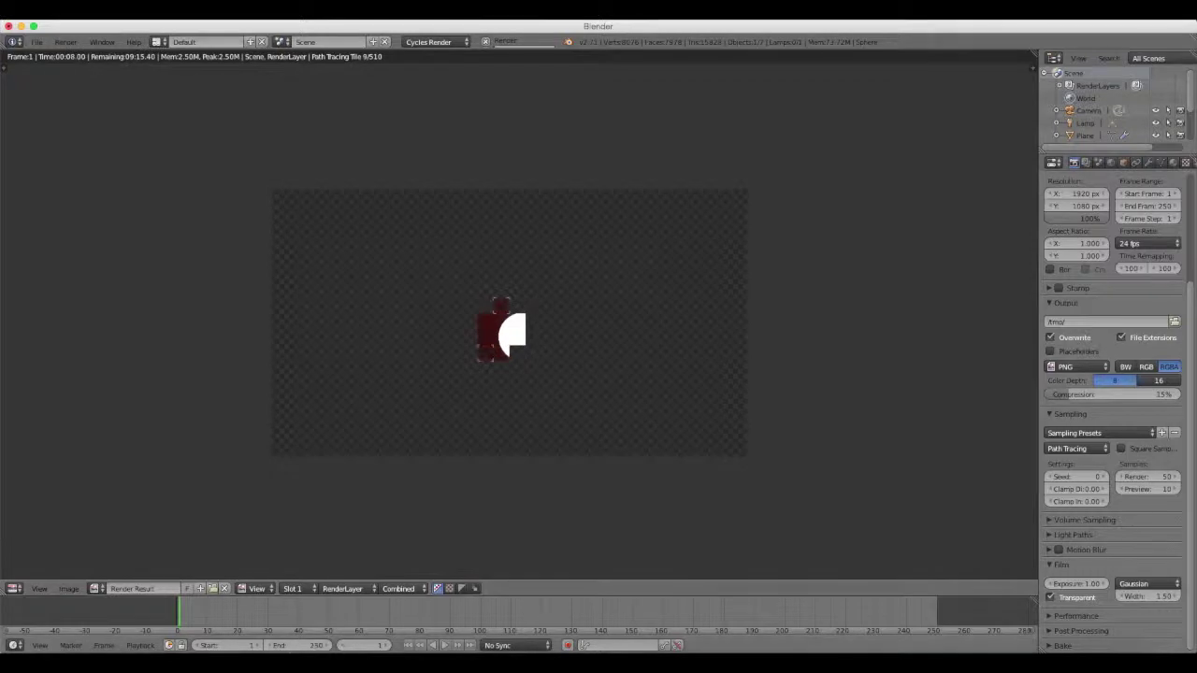
click(280, 648)
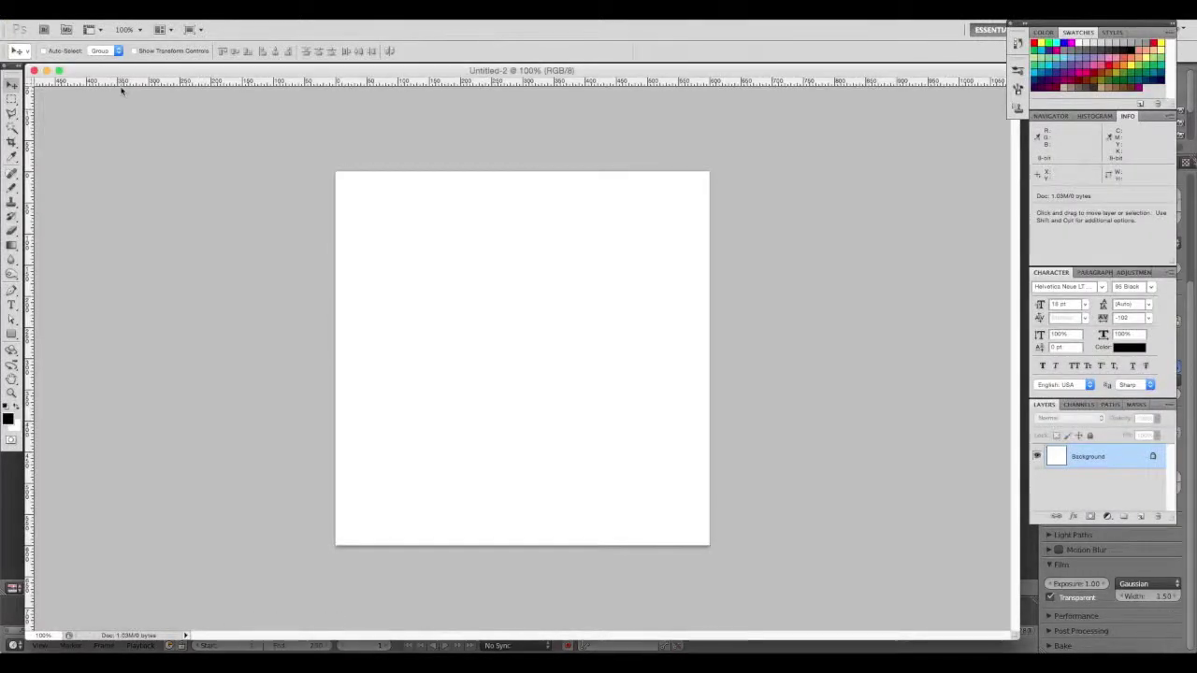
Create a new 1920×1080 document and close the old Untitled-2 document
click(108, 9)
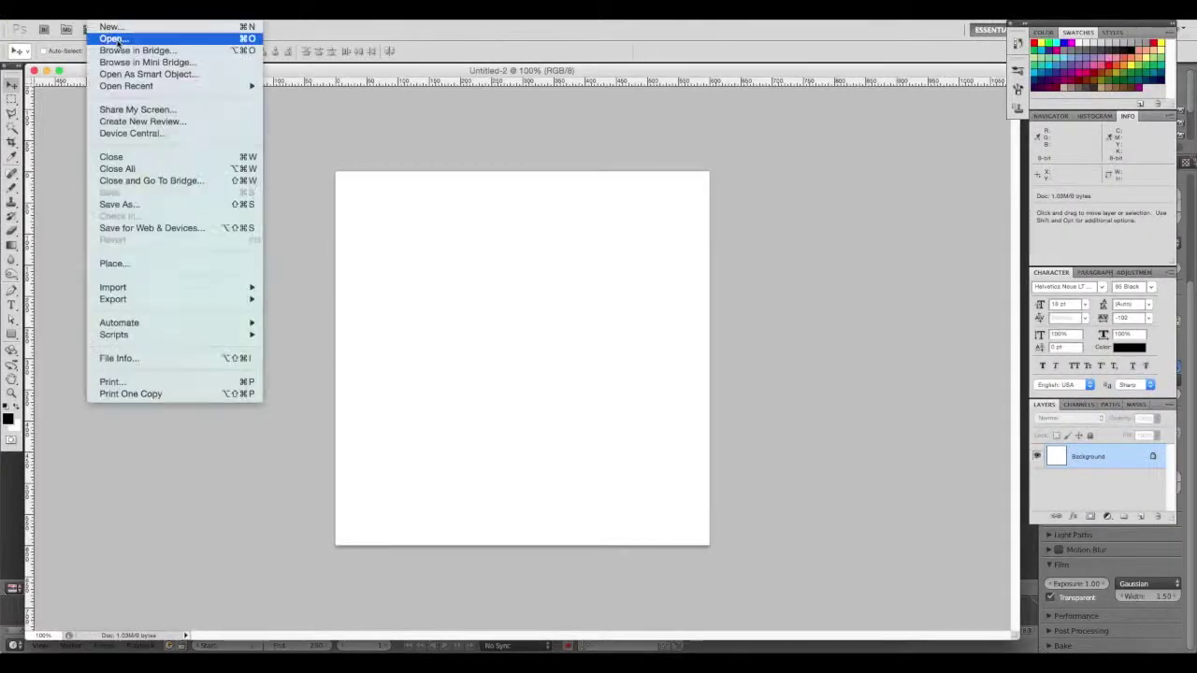
click(119, 28)
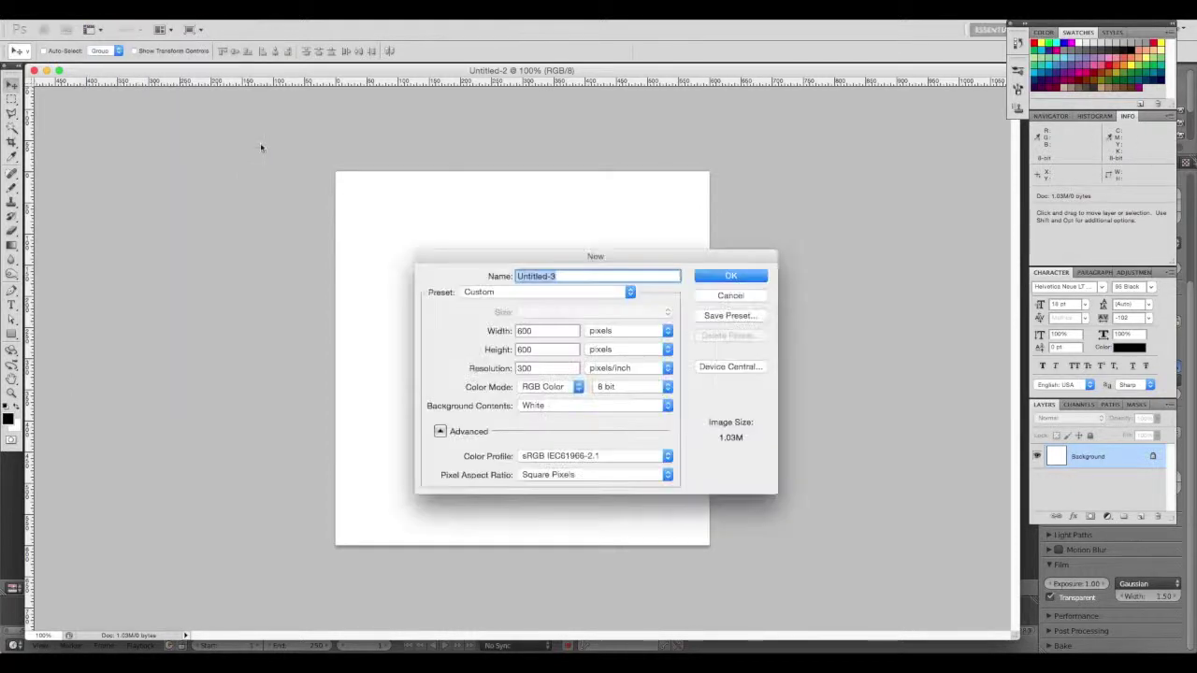
double_click(559, 331)
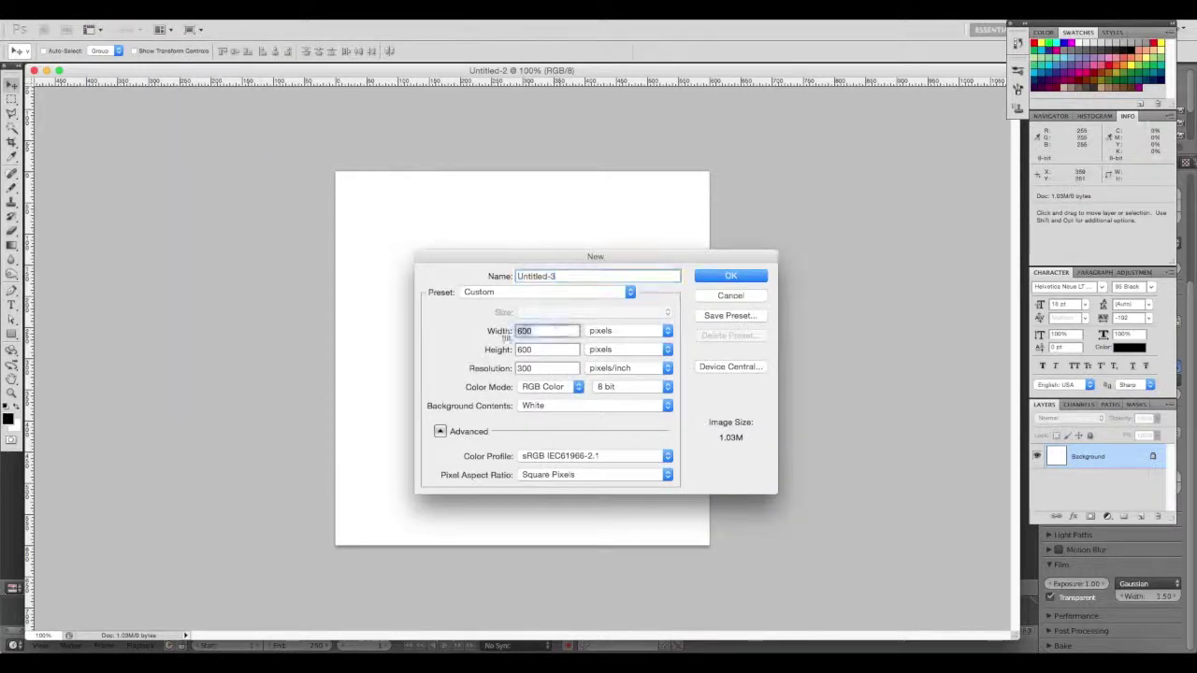
text(1920)
key(Tab)
text(108)
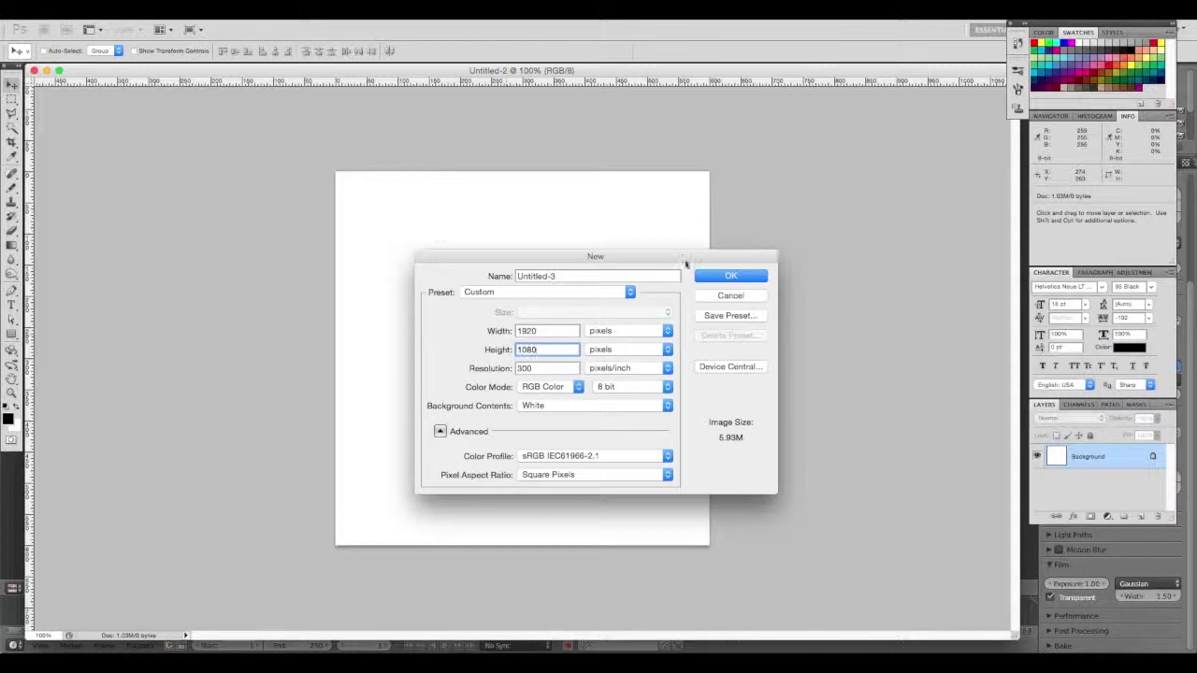
click(746, 276)
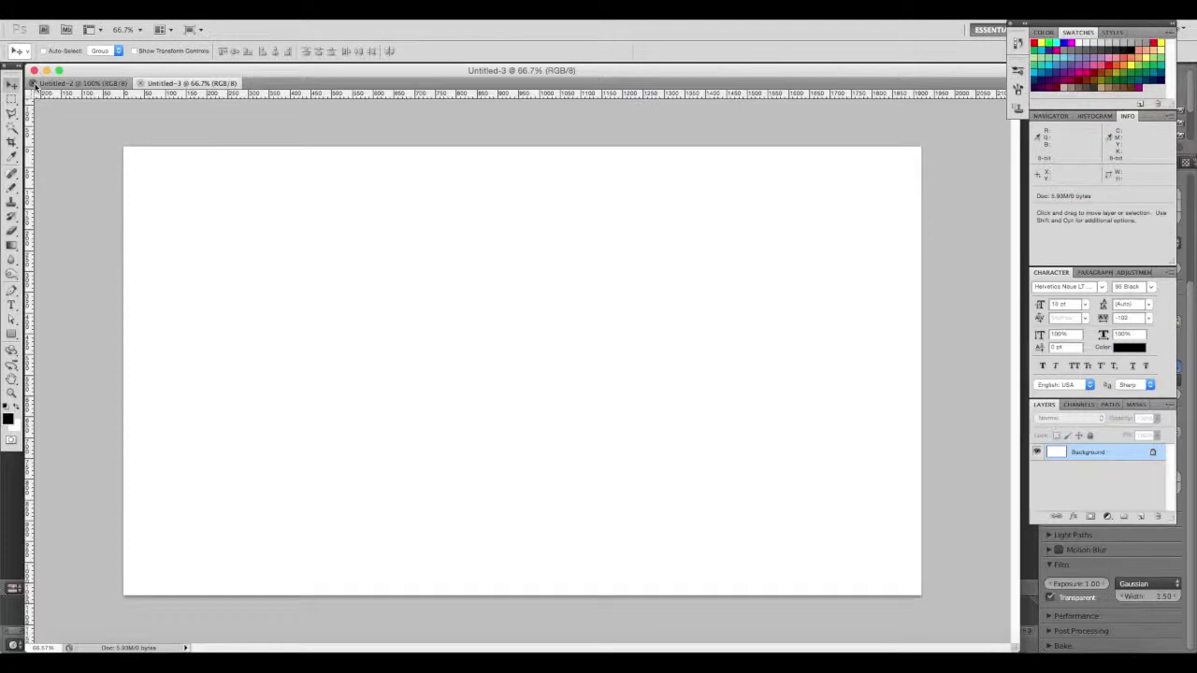
click(34, 83)
Type 'deadmau5' at the lower left of the canvas, enlarge it to 48 pt and commit
click(12, 304)
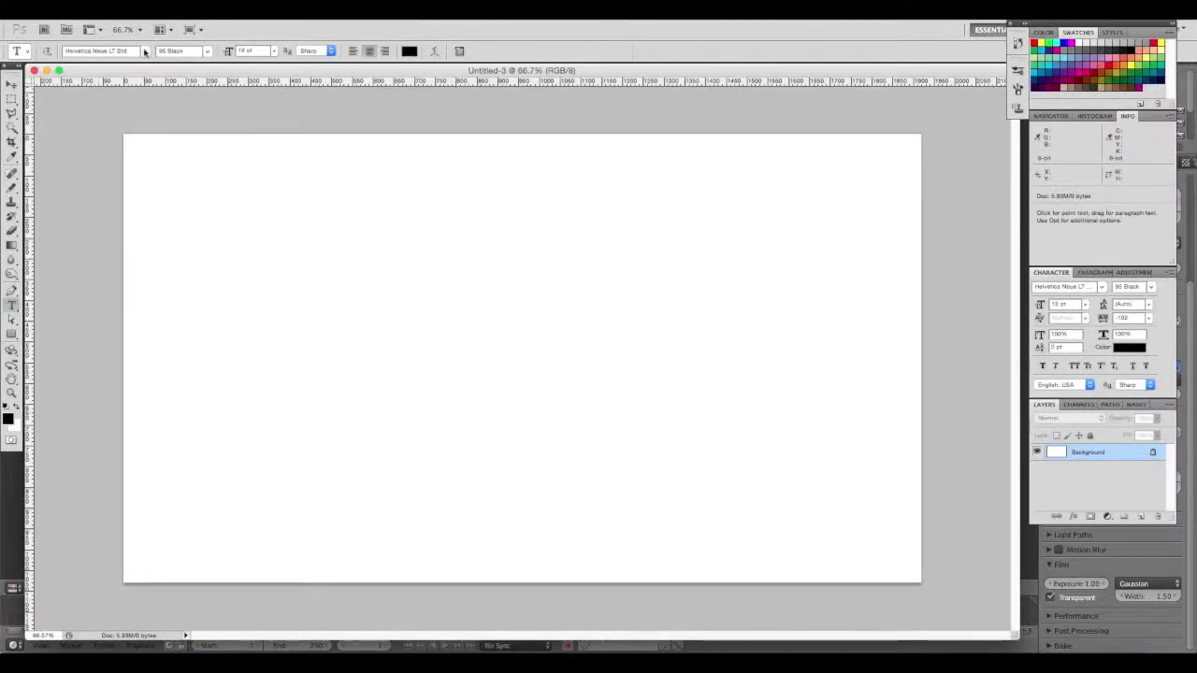
click(323, 463)
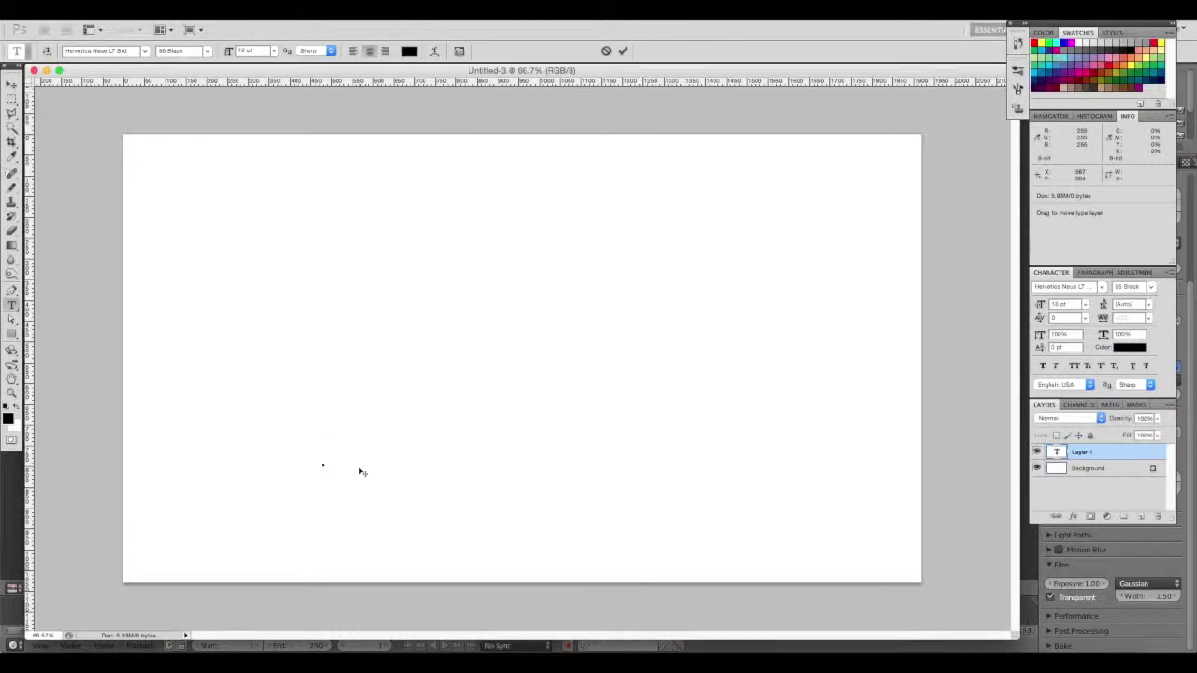
text(deadmau5)
key(ctrl+a)
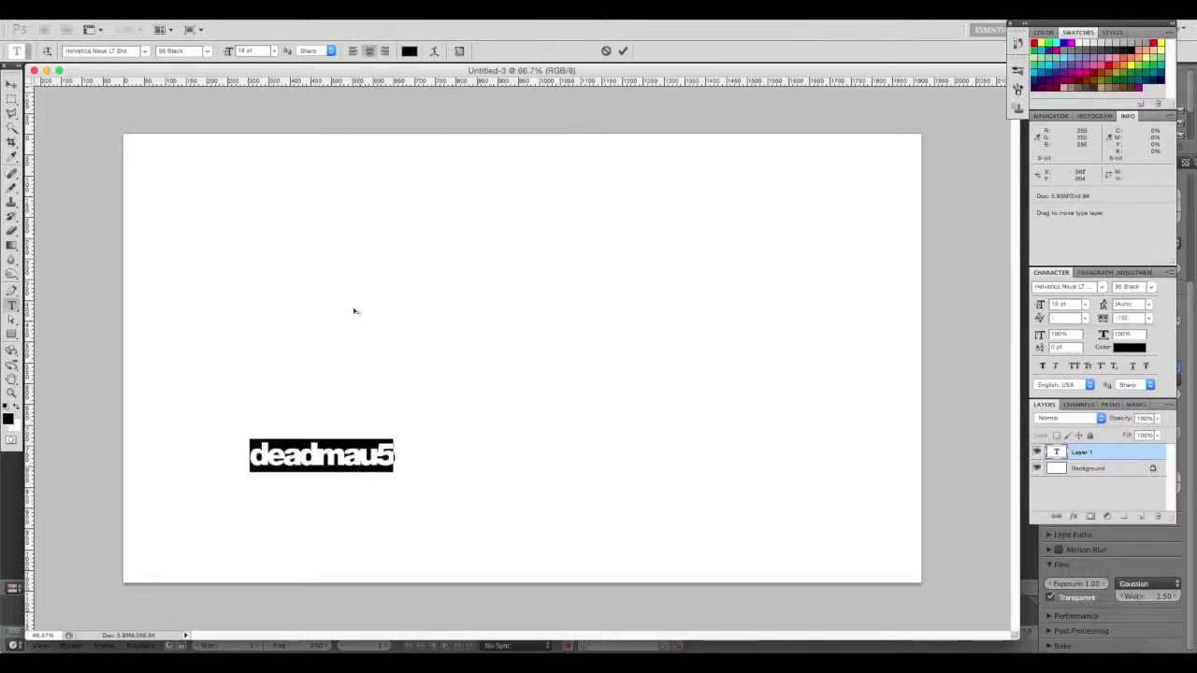
click(408, 51)
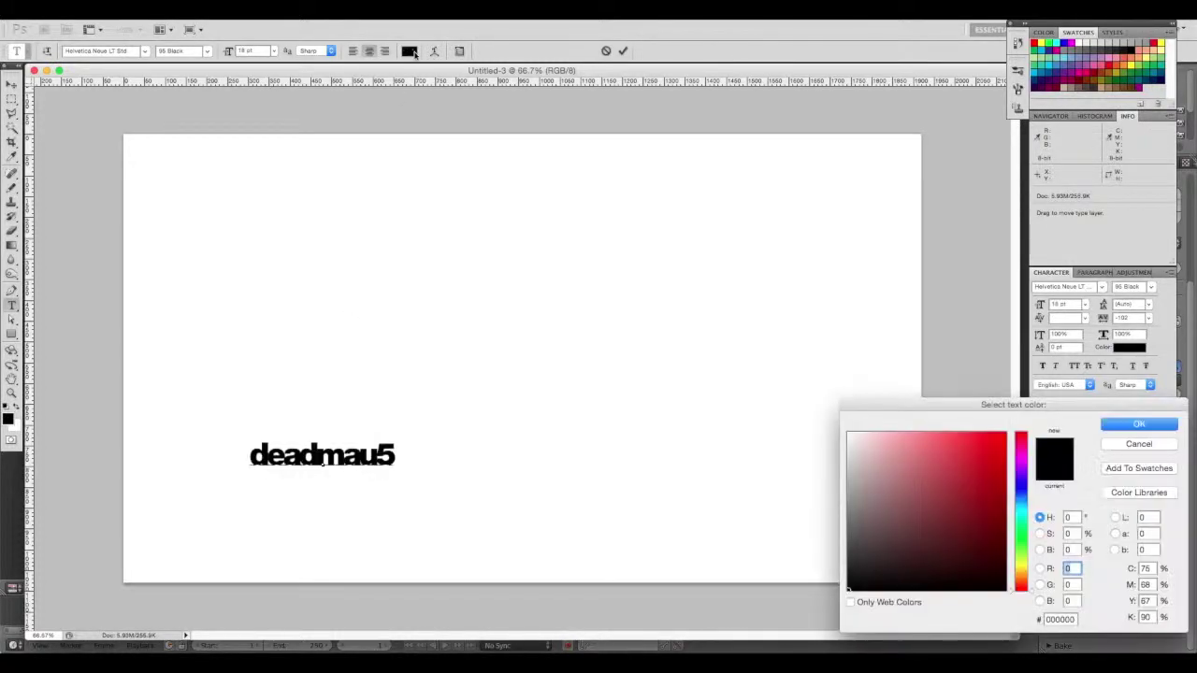
click(1144, 446)
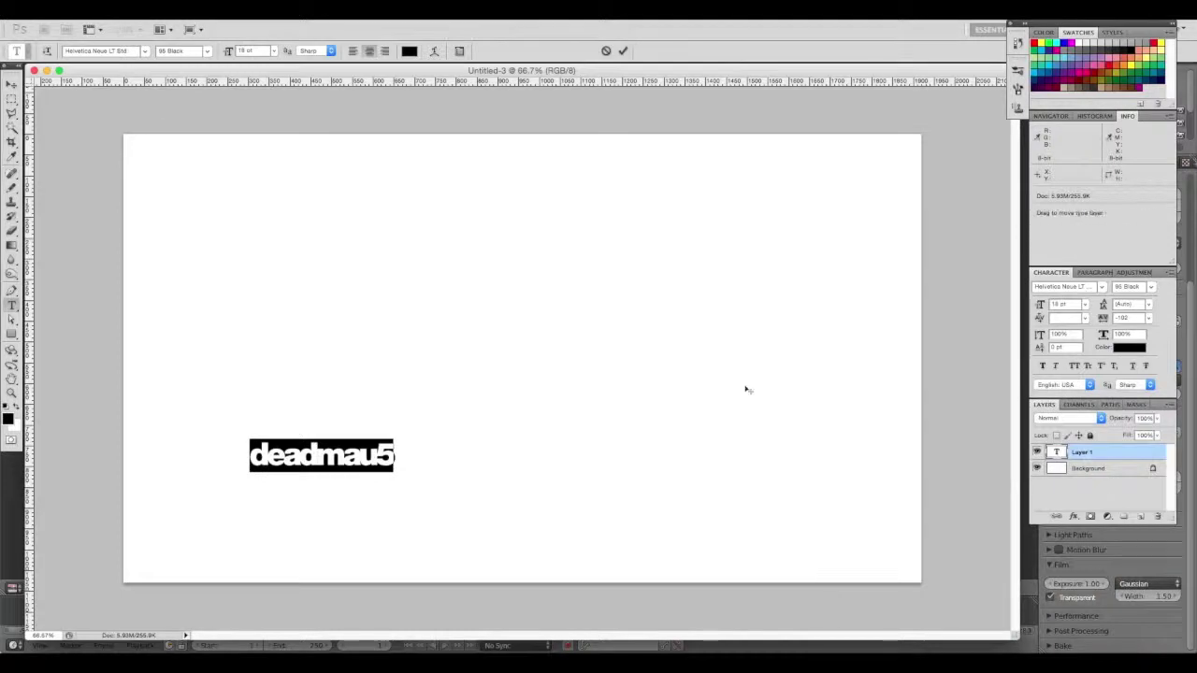
click(271, 52)
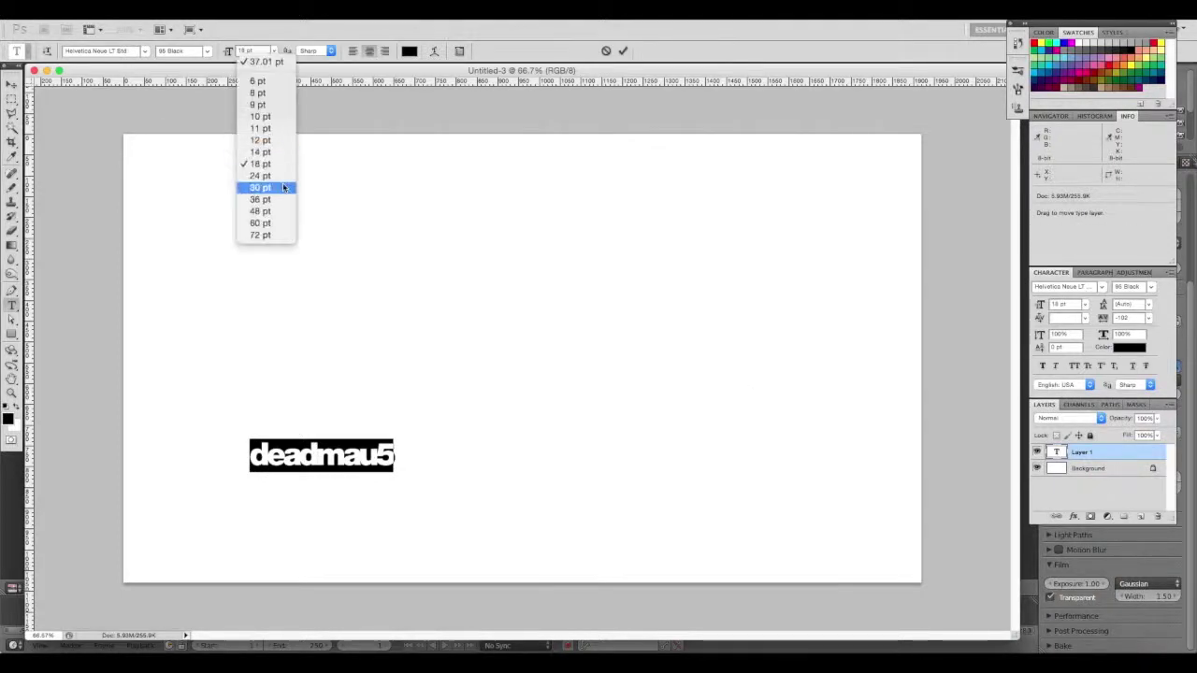
click(268, 213)
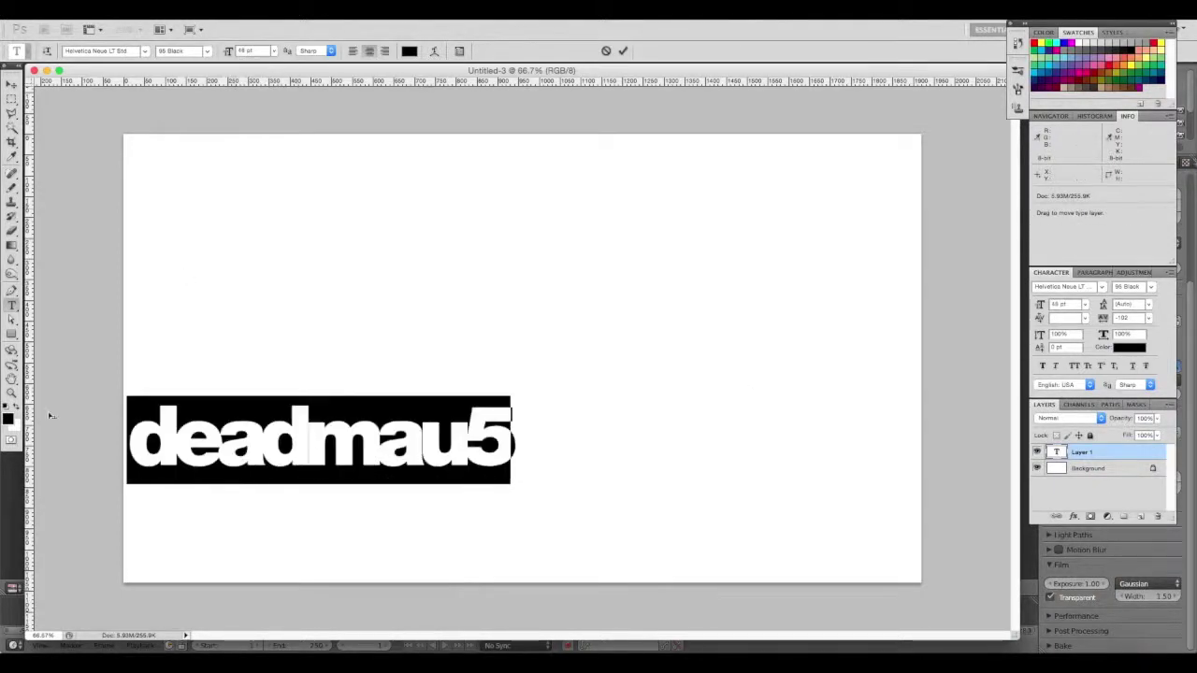
click(11, 85)
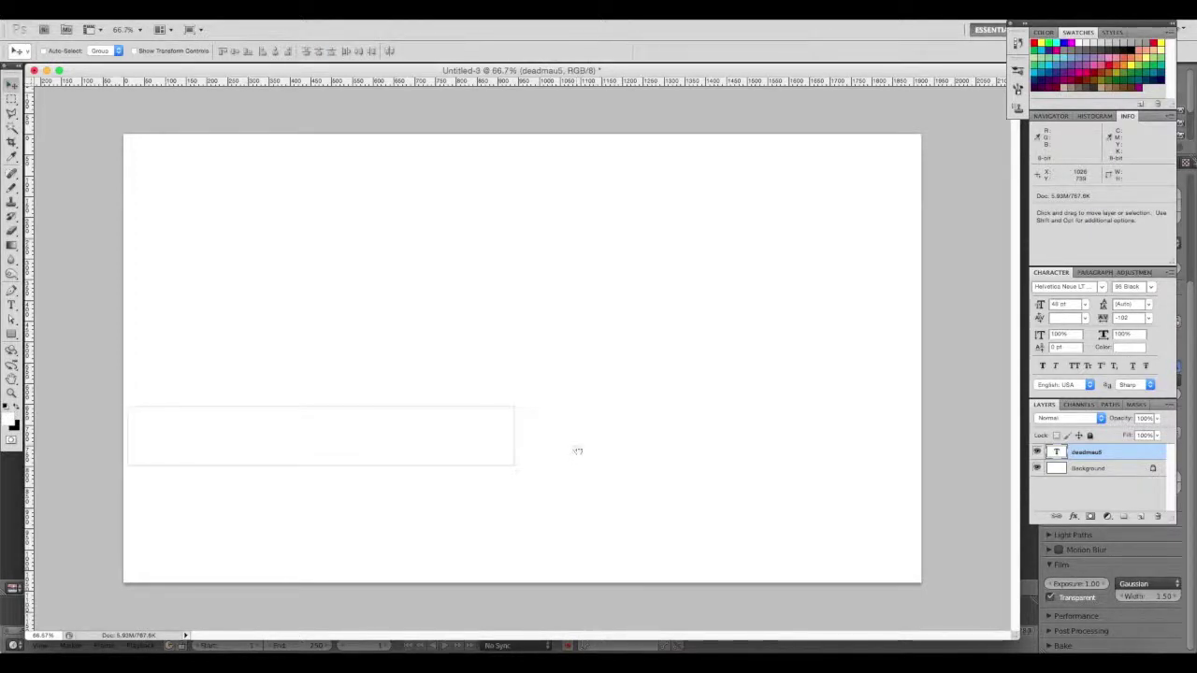
Add a Drop Shadow to the deadmau5 layer with 0 distance, 0 spread and large soft size
right_click(1126, 453)
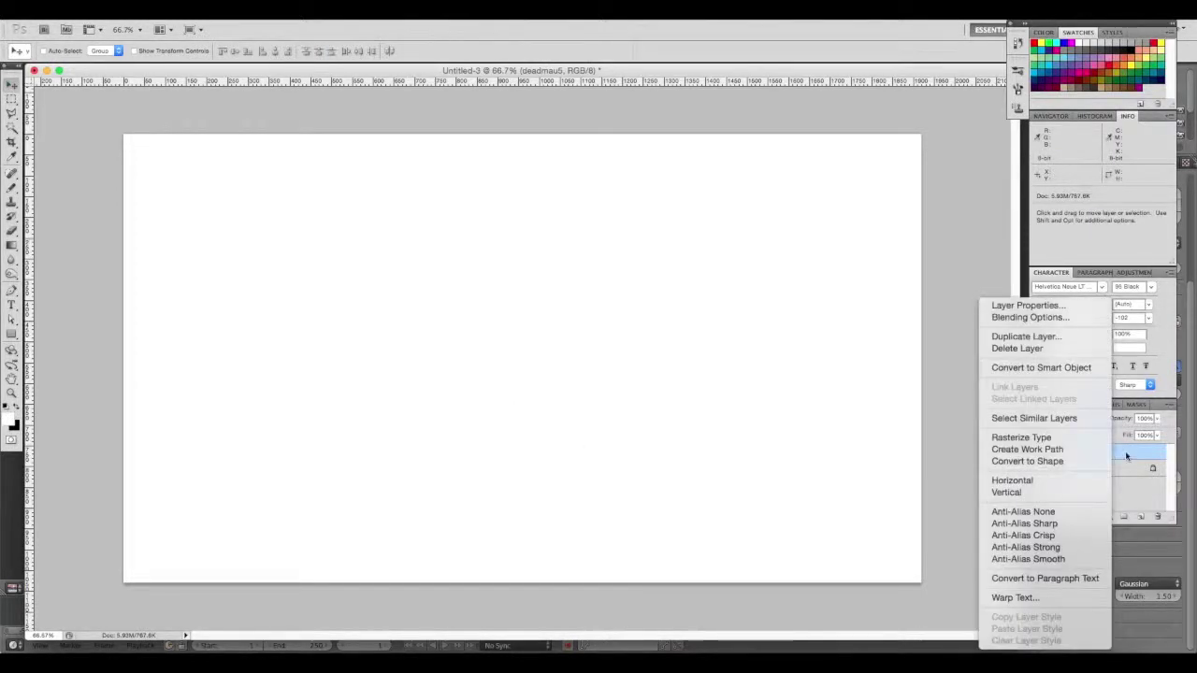
click(1127, 455)
click(1072, 516)
click(1109, 547)
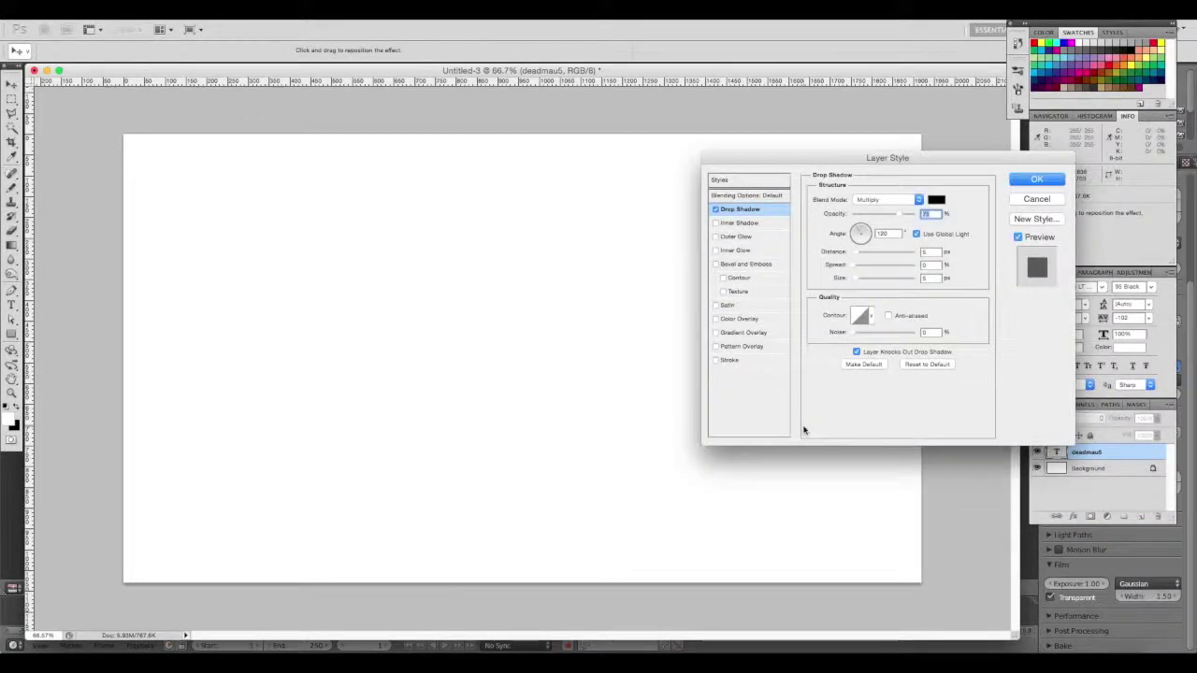
click(829, 254)
text(0)
click(859, 267)
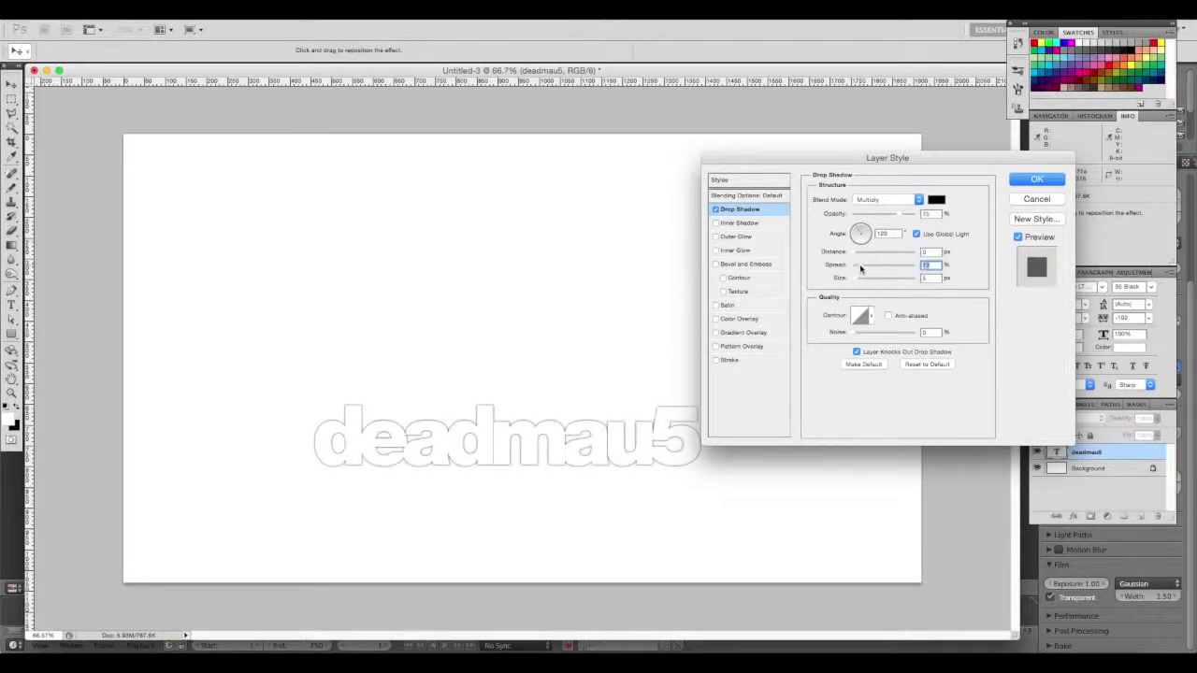
drag(858, 279, 868, 281)
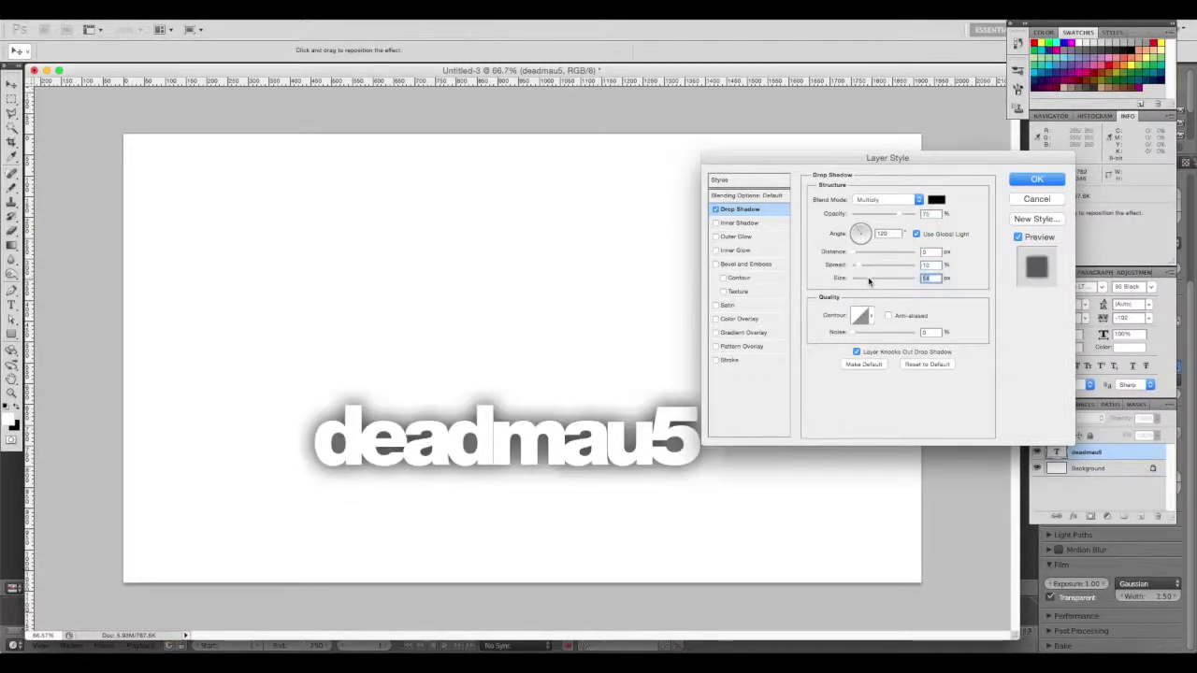
click(855, 268)
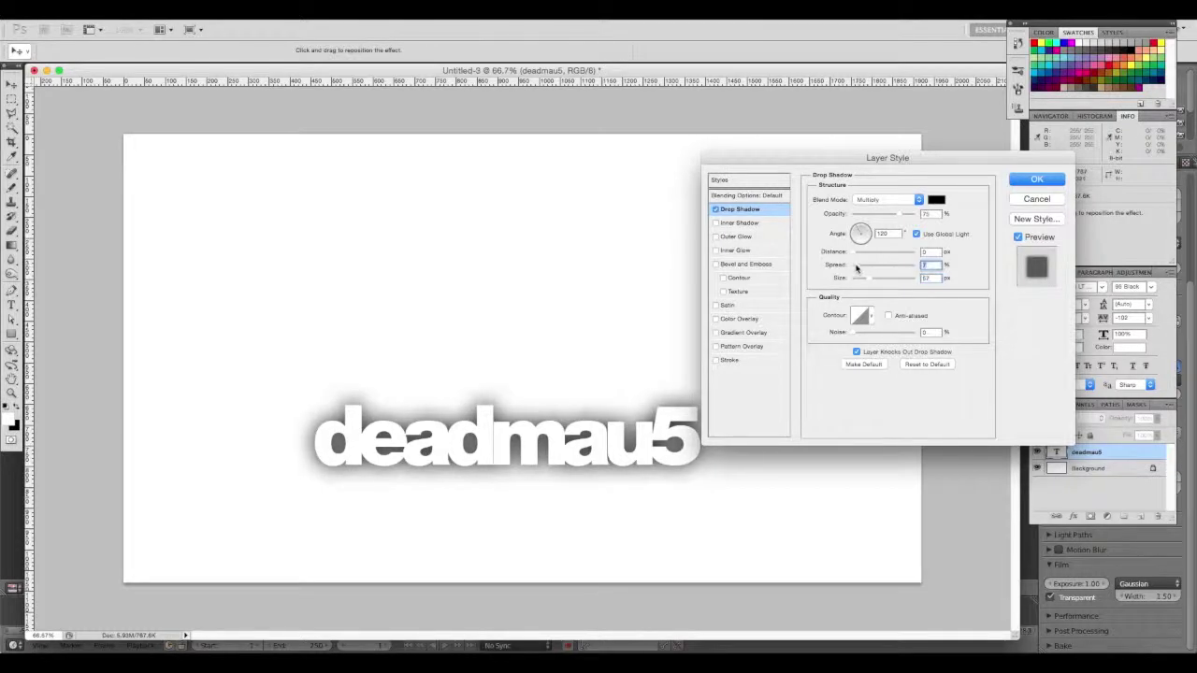
click(866, 281)
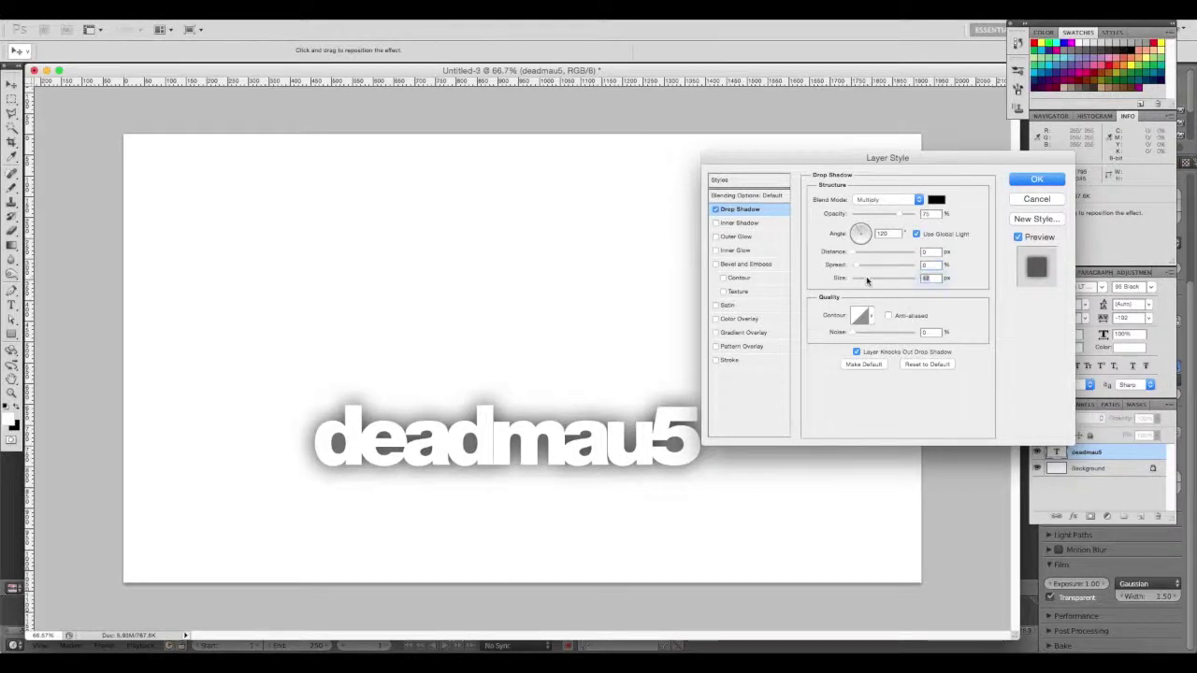
click(1036, 179)
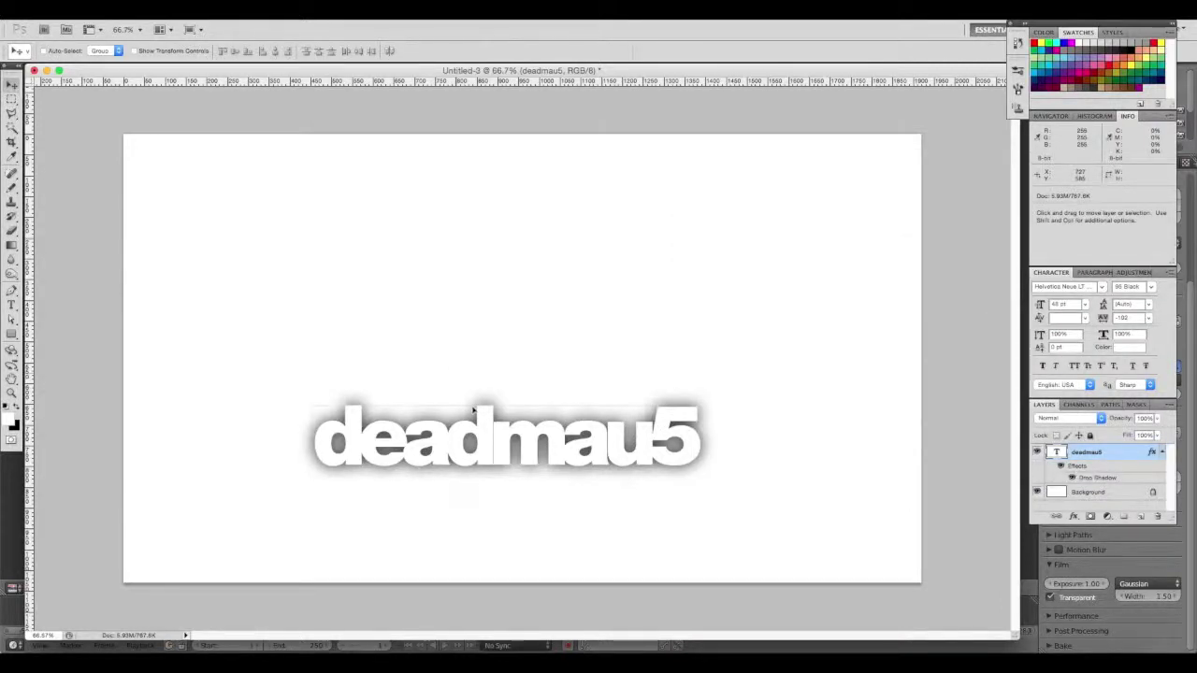
Move deadmau5 down toward the lower middle and nudge it left
drag(473, 409, 473, 458)
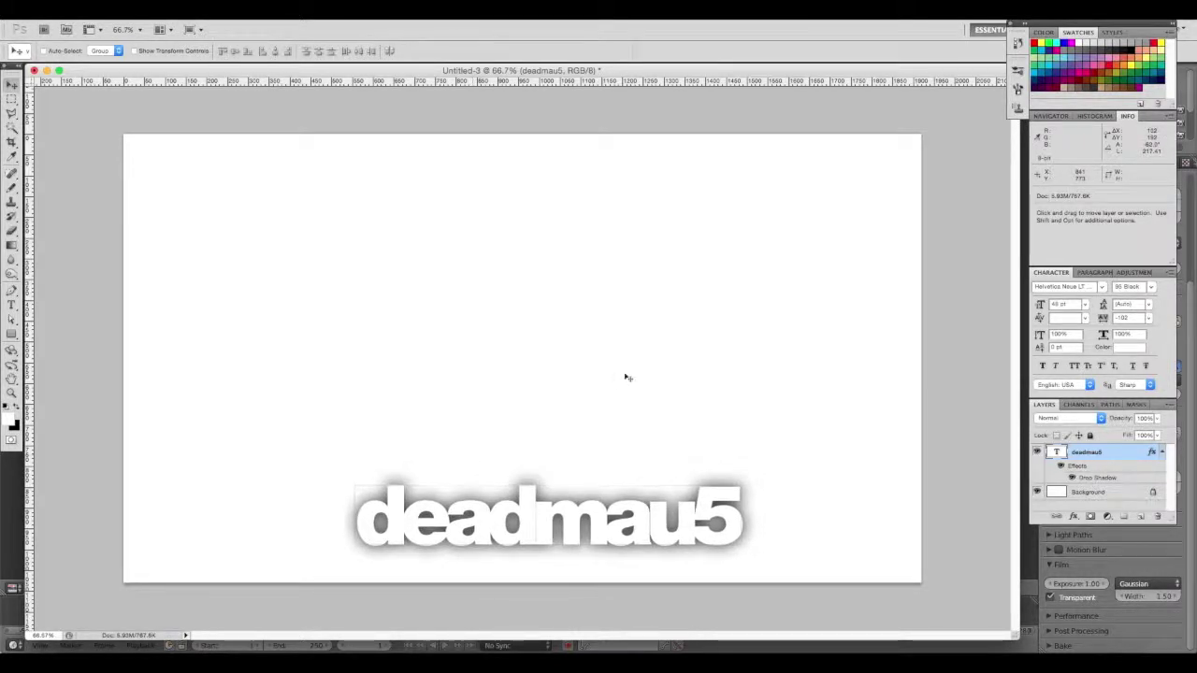
key(Left)
key(Left)
key(Left)
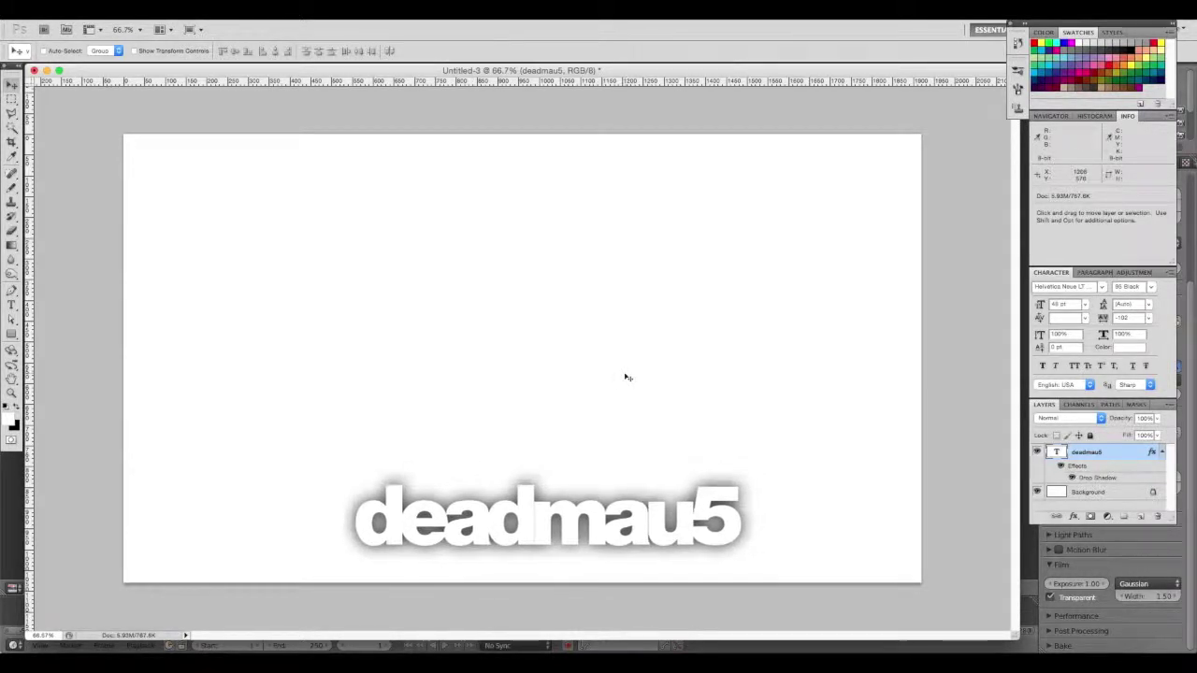
key(Left)
key(Left)
key(Left)
key(Left)
key(Left)
key(Left)
key(Left)
key(Left)
key(Left)
Recolour the deadmau5 text to dusty pink #cd8181
click(11, 305)
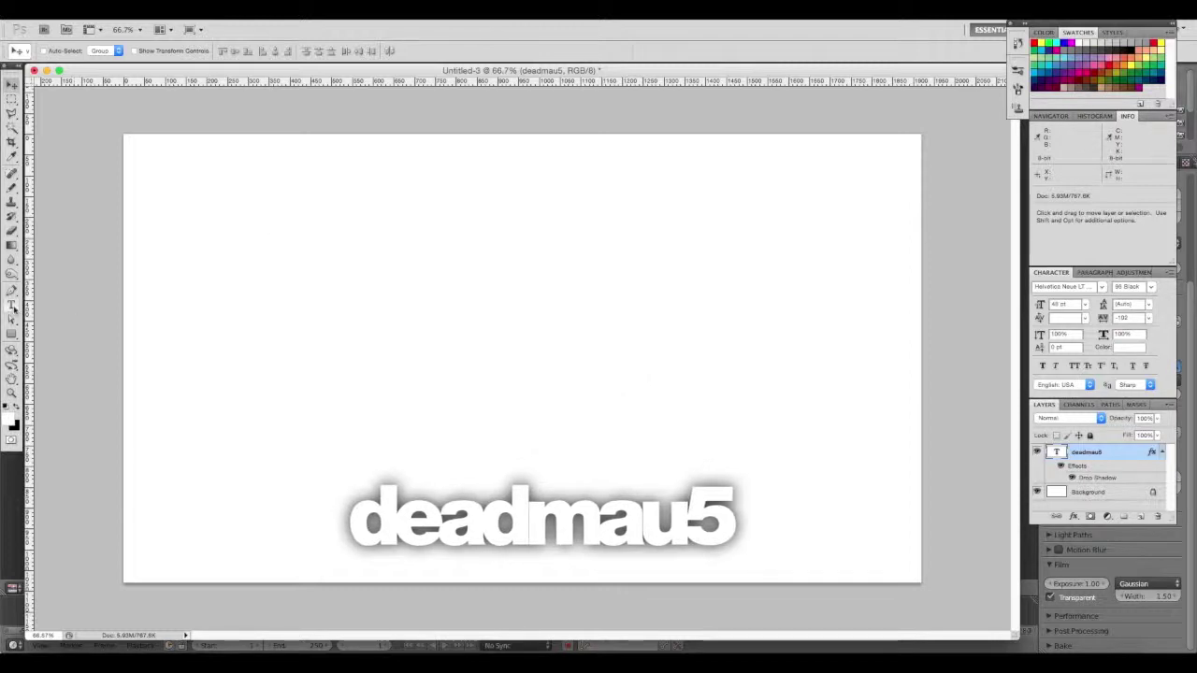
click(493, 548)
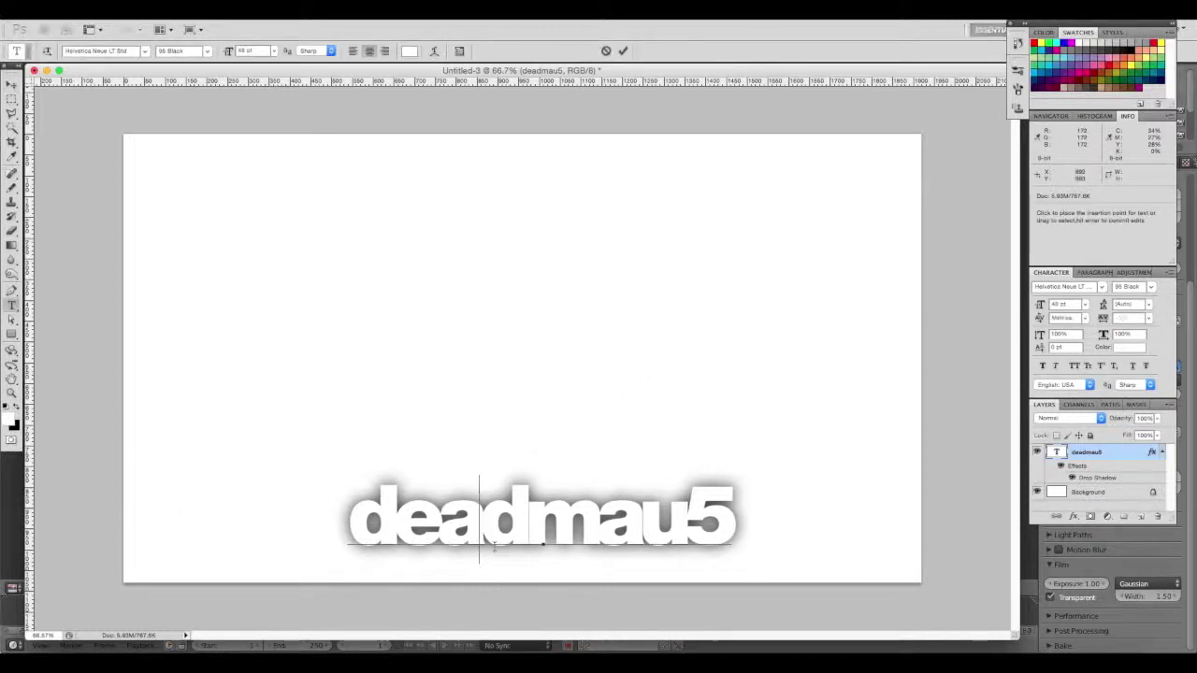
key(ctrl+a)
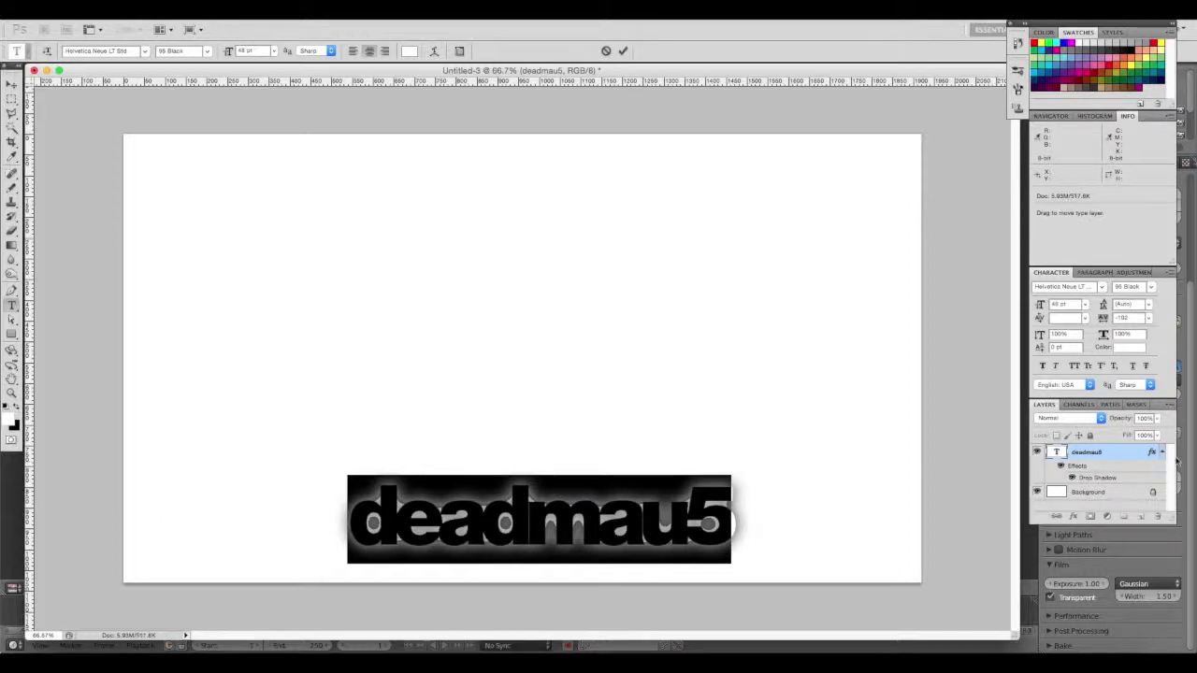
click(1043, 472)
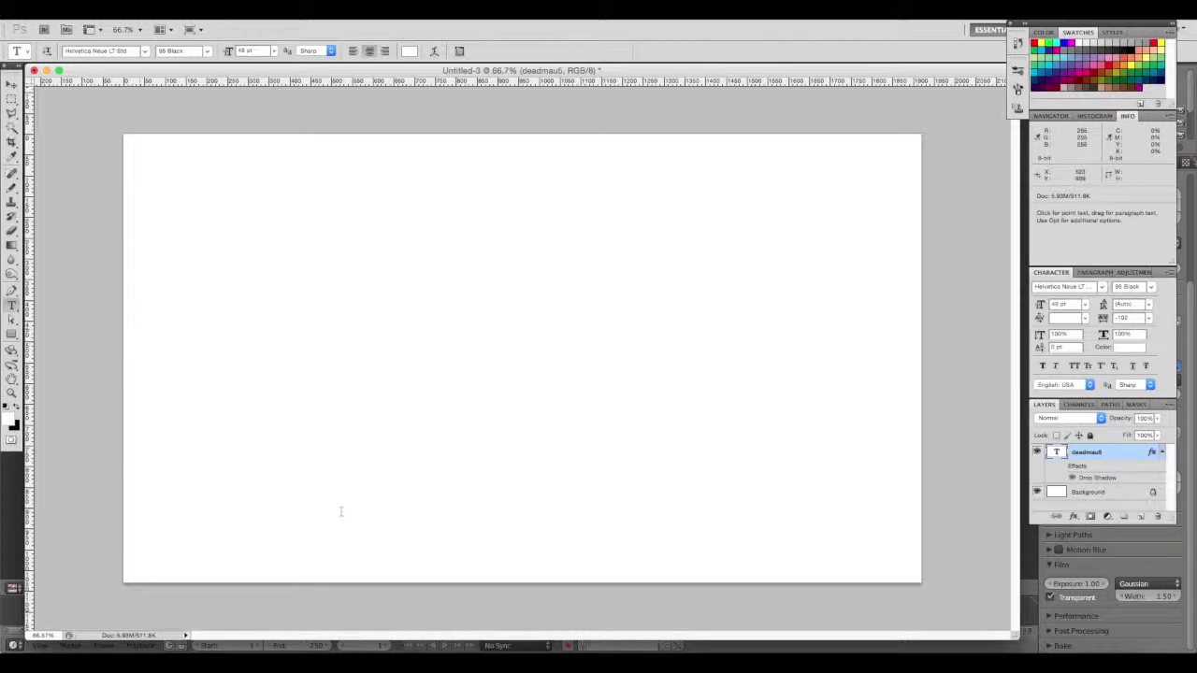
click(499, 523)
key(ctrl+a)
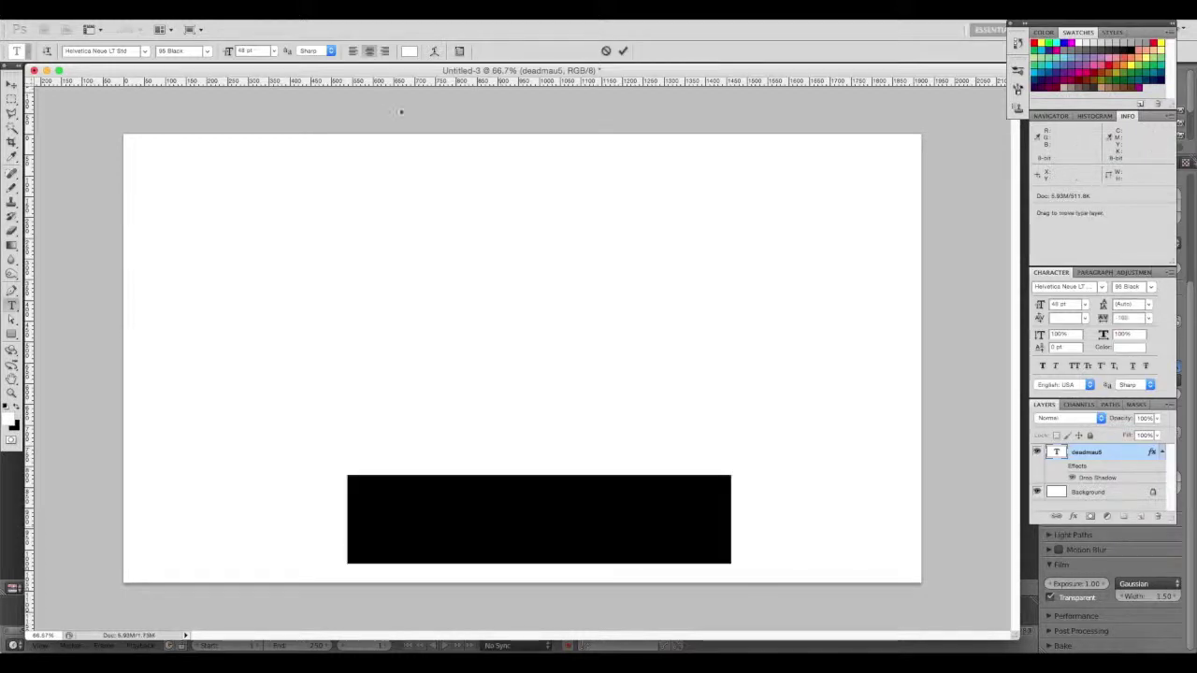
click(408, 51)
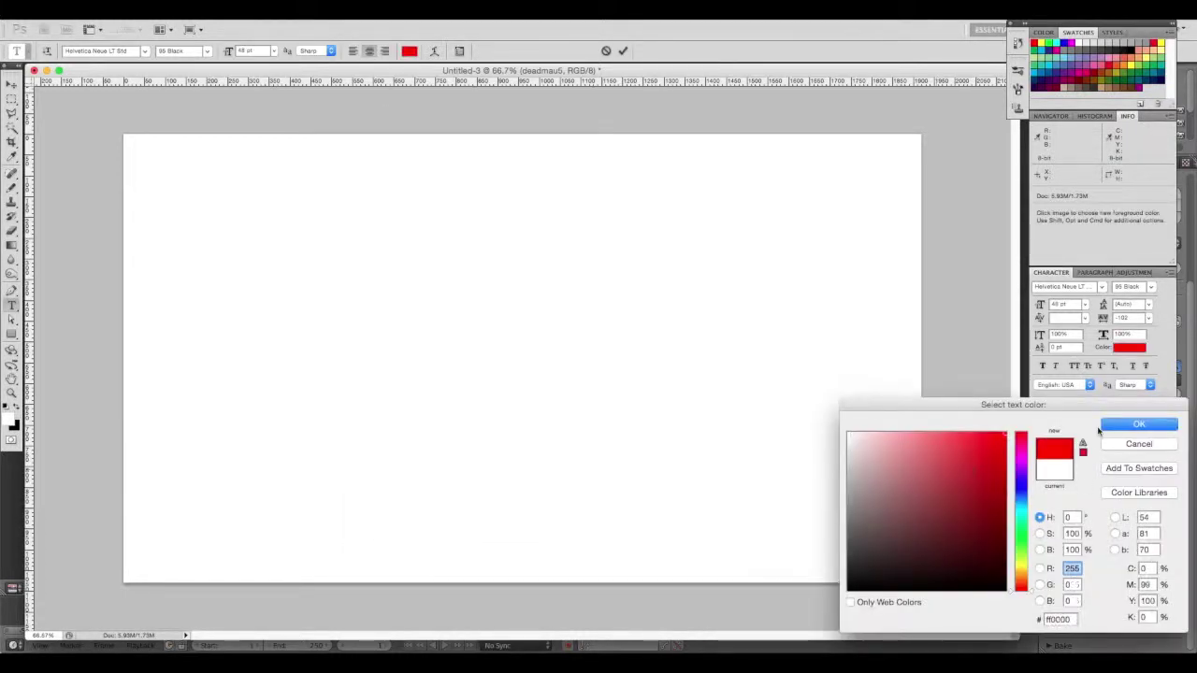
click(1138, 422)
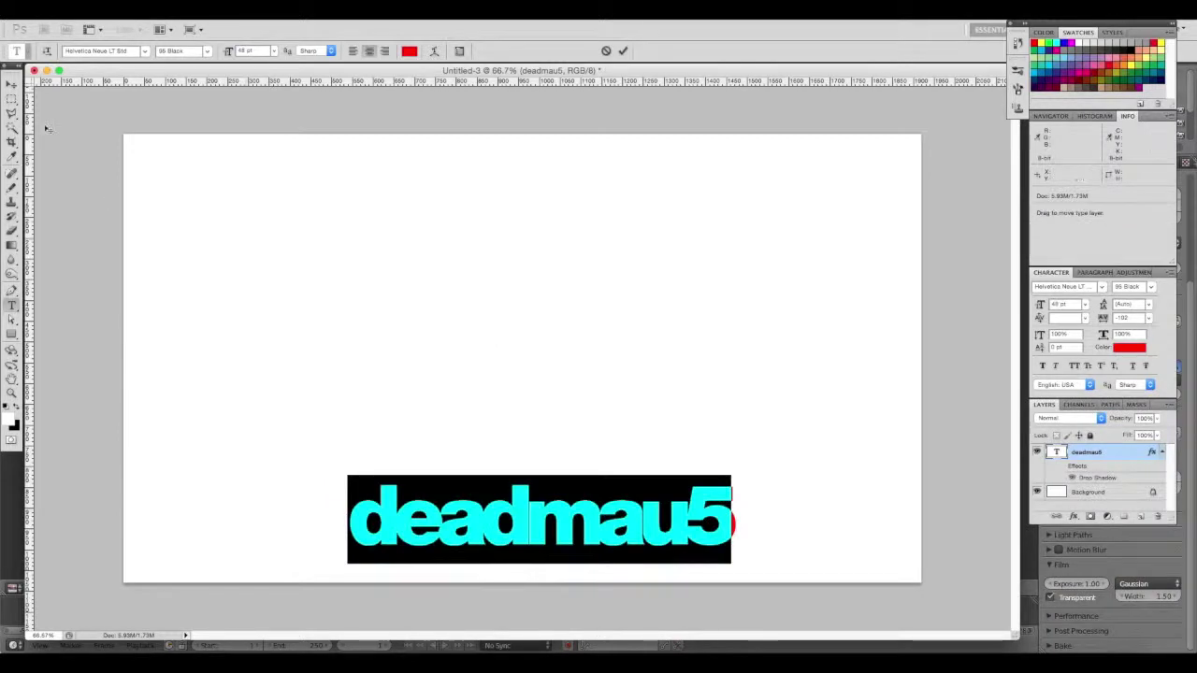
click(408, 51)
click(932, 461)
drag(932, 461, 916, 471)
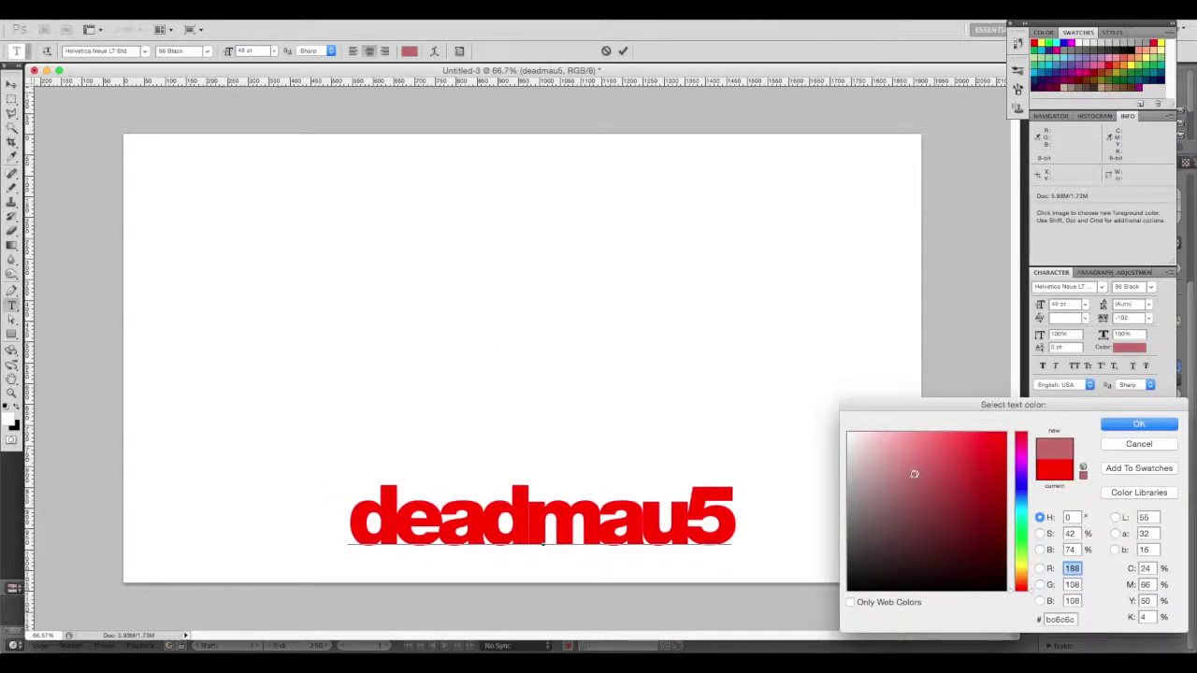
drag(913, 474, 905, 463)
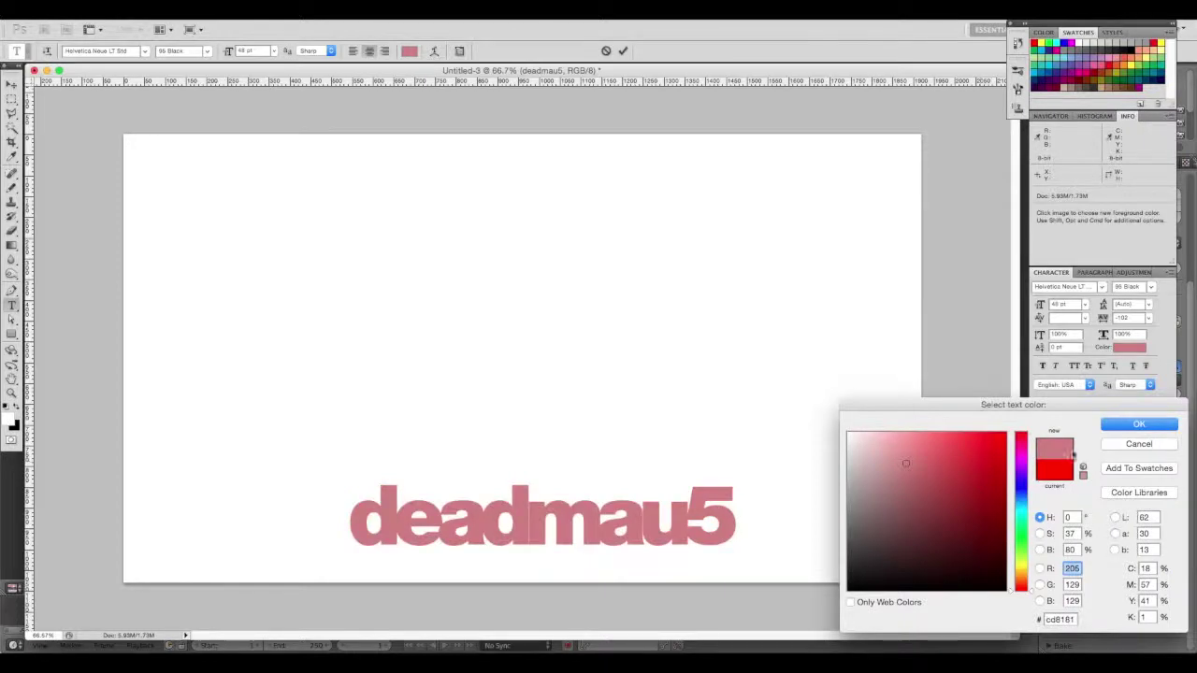
click(1141, 425)
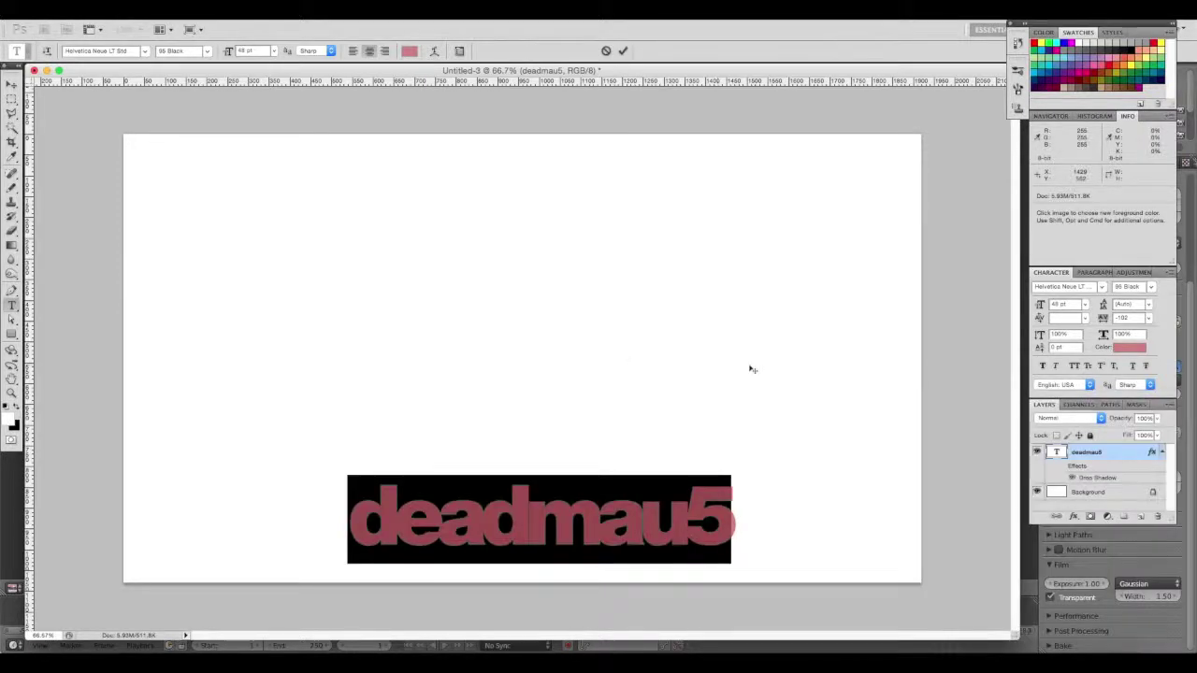
Tighten the deadmau5 letter tracking to -105 and commit the text
click(1127, 318)
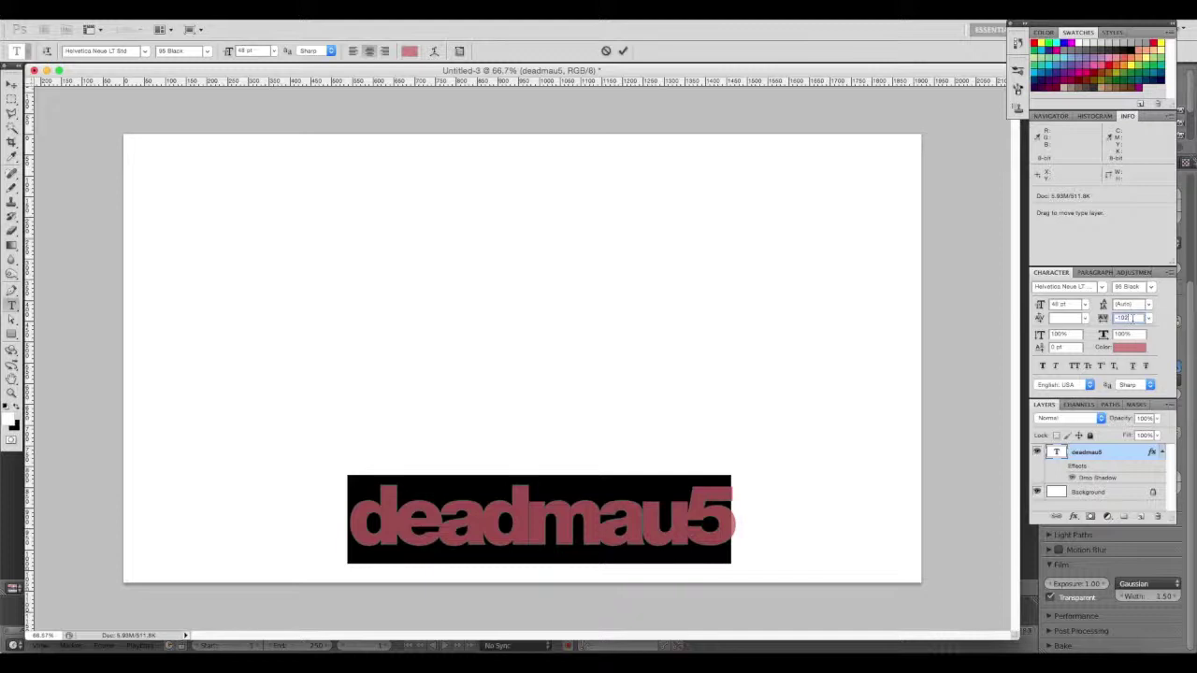
key(Down)
key(Down)
key(Down)
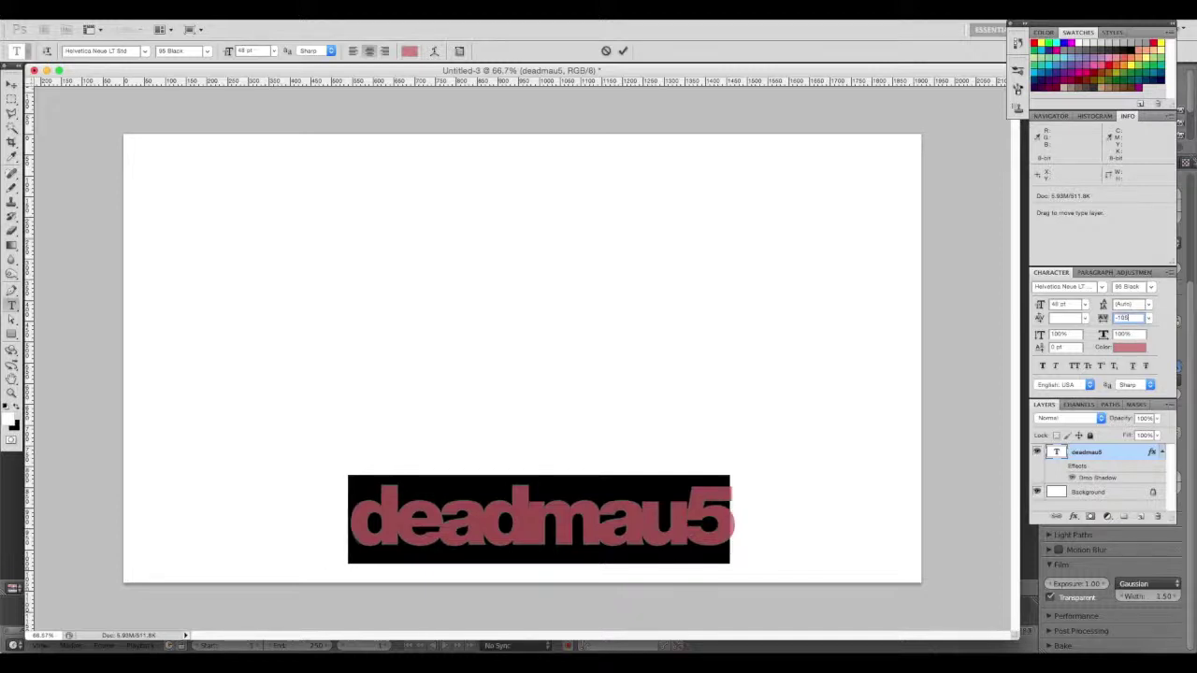
key(Down)
key(Down)
key(Down)
key(Return)
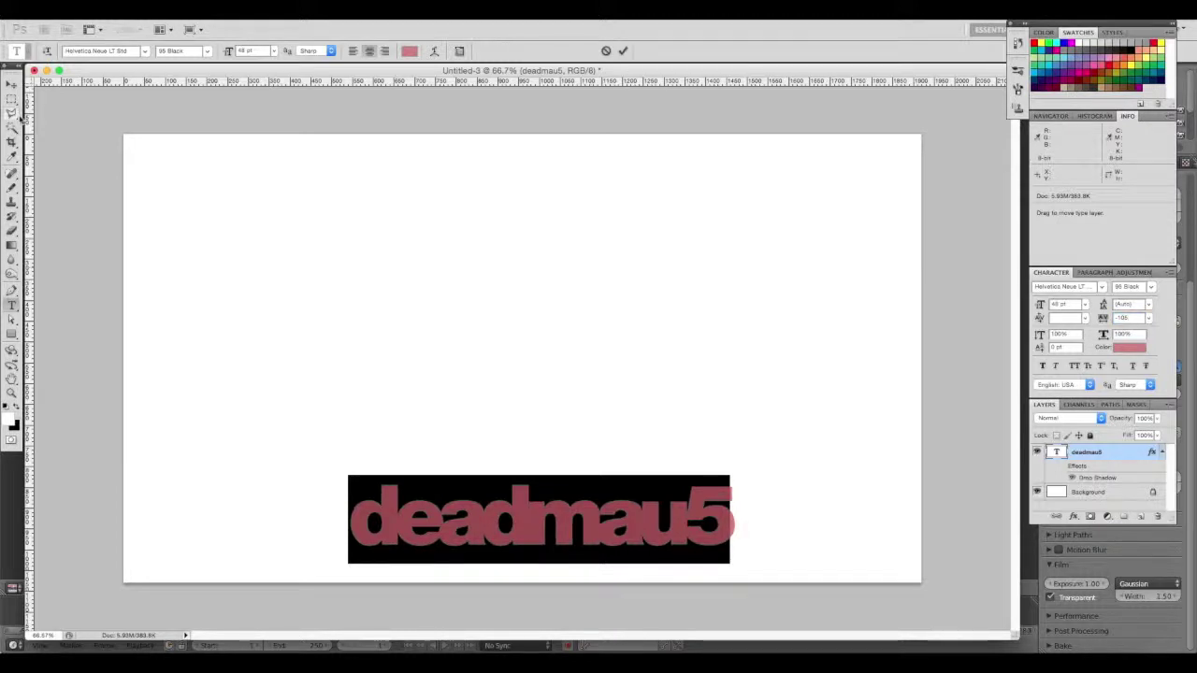
click(11, 84)
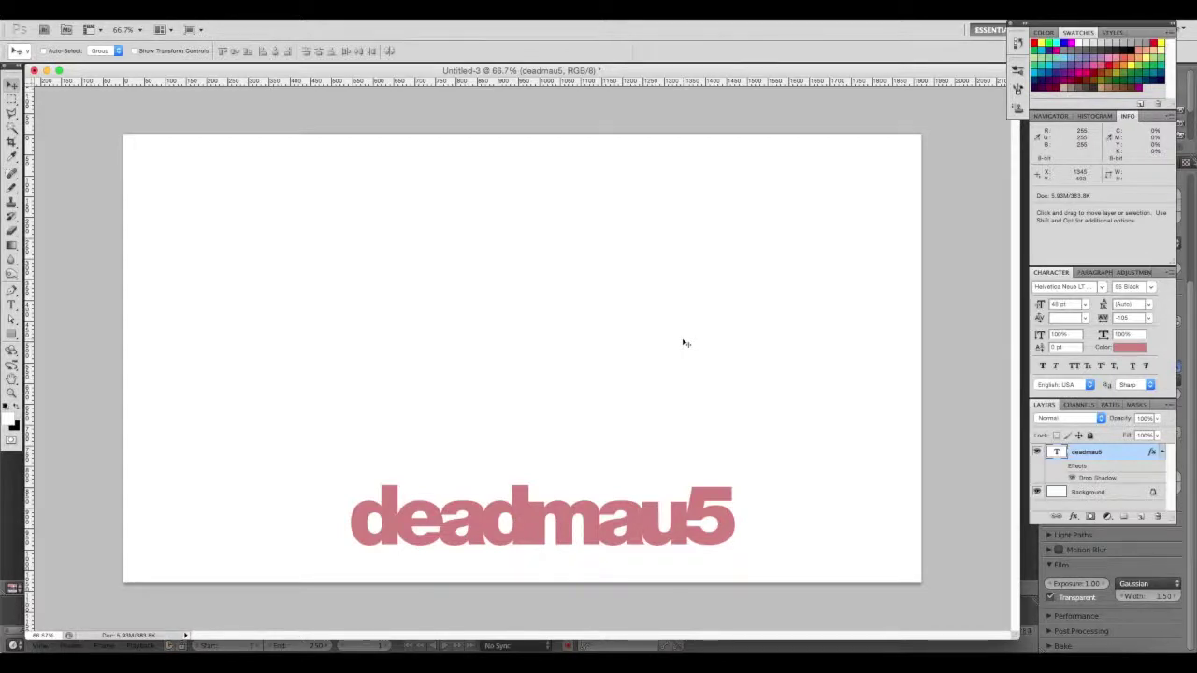
Pan and zoom Blender's Render Result to check the head render, then return to Photoshop
click(1028, 592)
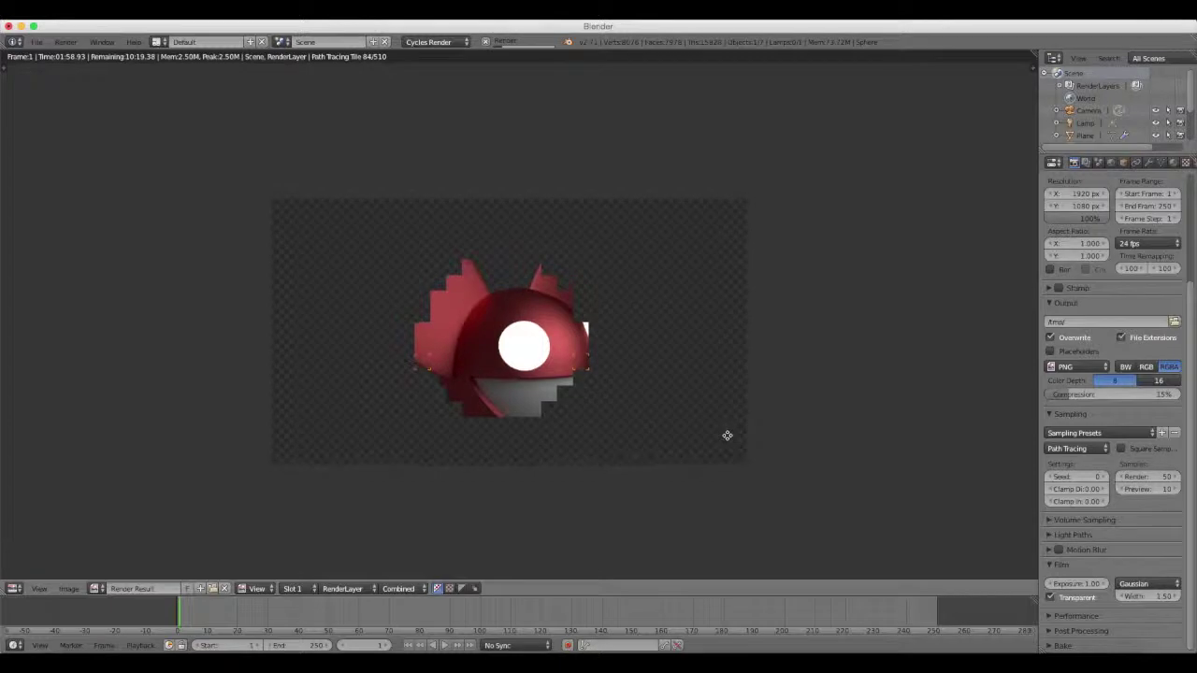
middle_drag(726, 435, 741, 487)
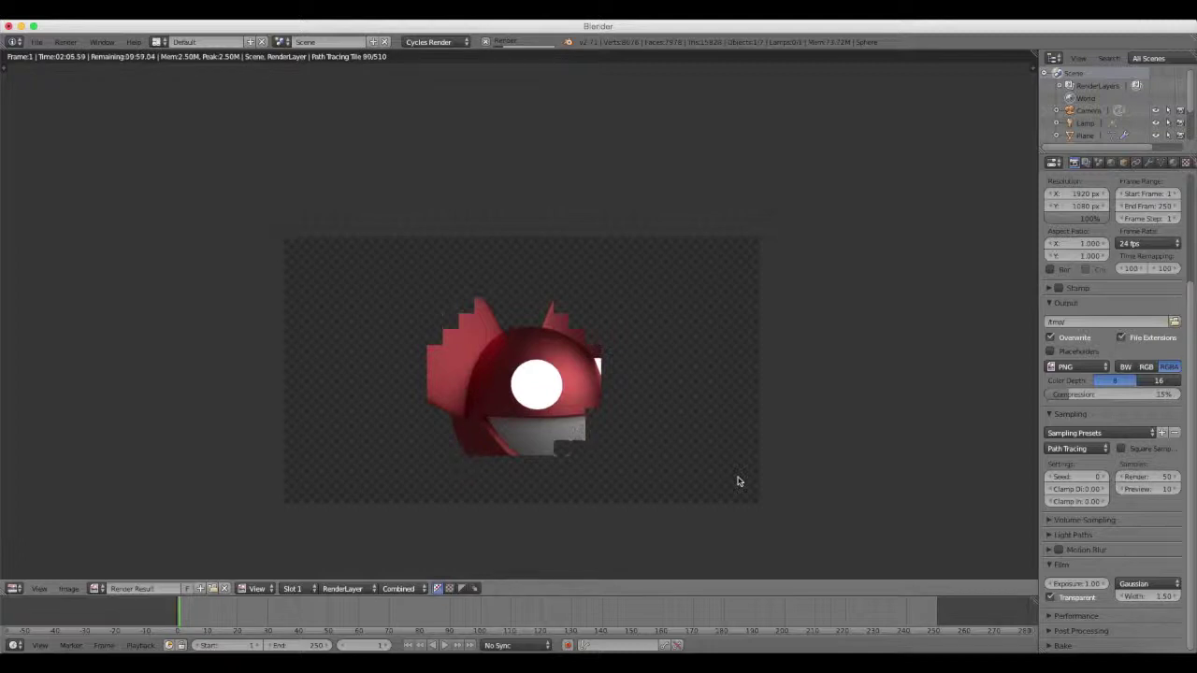
mouse_move(738, 477)
middle_down()
mouse_move(705, 459)
mouse_move(719, 446)
mouse_move(729, 345)
middle_up()
scroll(715, 446, up, 4)
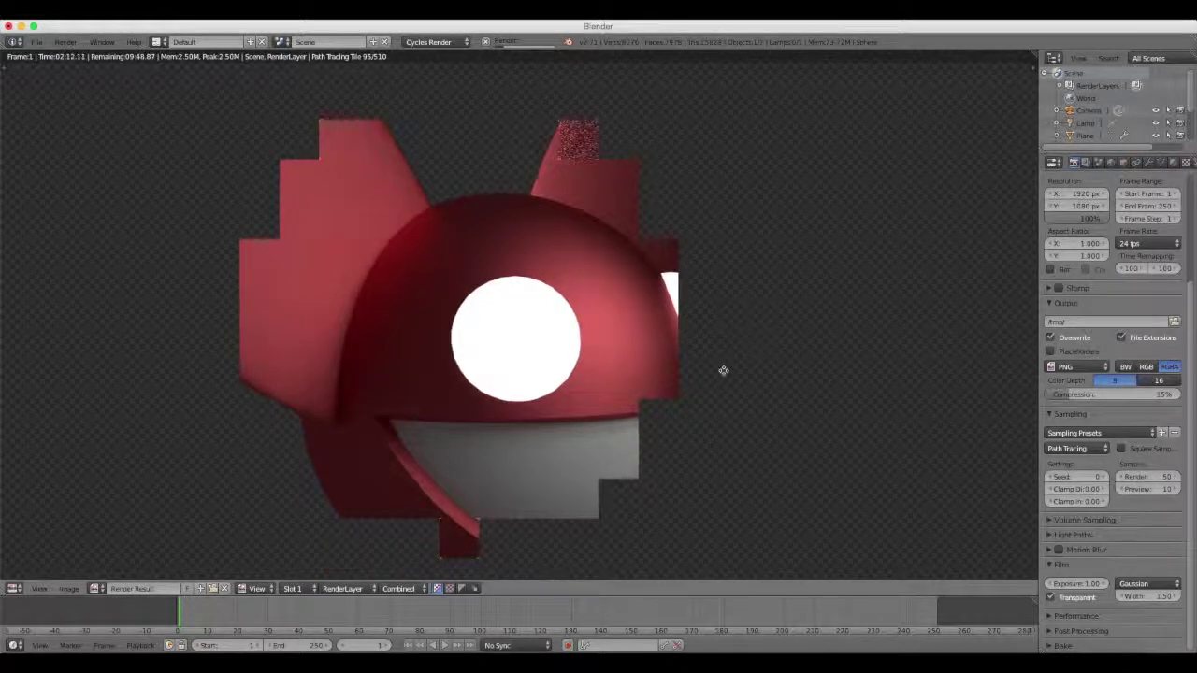
scroll(726, 355, up, 2)
scroll(727, 359, up, 3)
scroll(622, 382, up, 3)
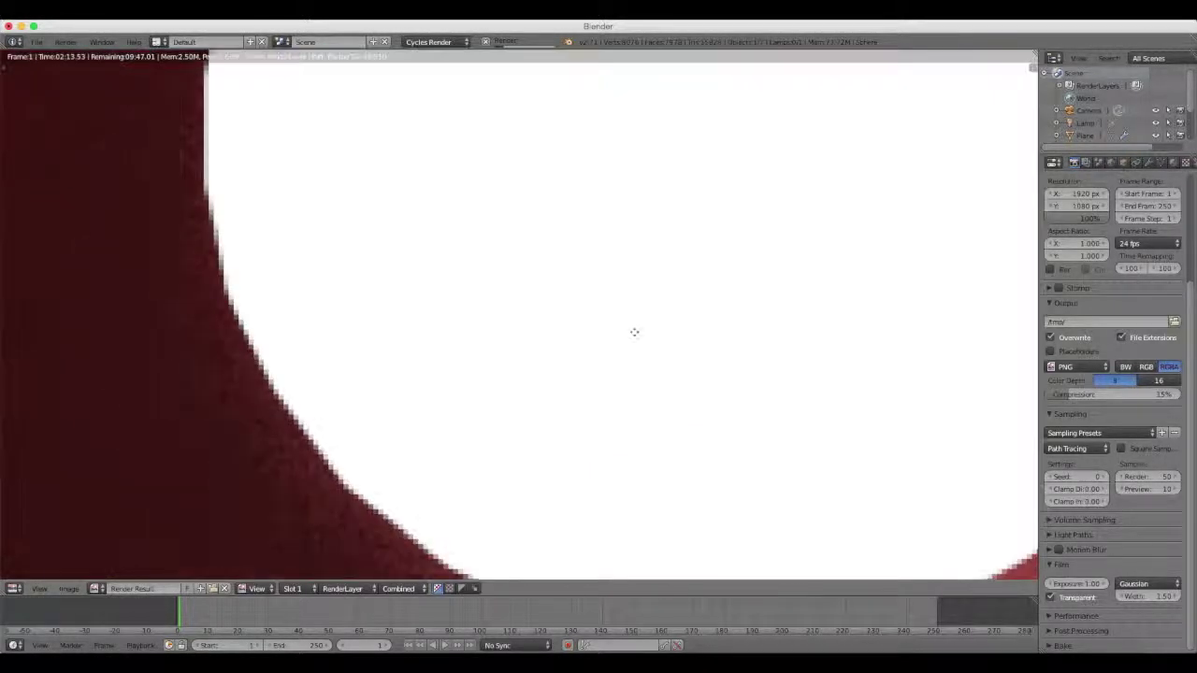
scroll(641, 334, down, 3)
scroll(638, 406, down, 3)
scroll(641, 407, down, 5)
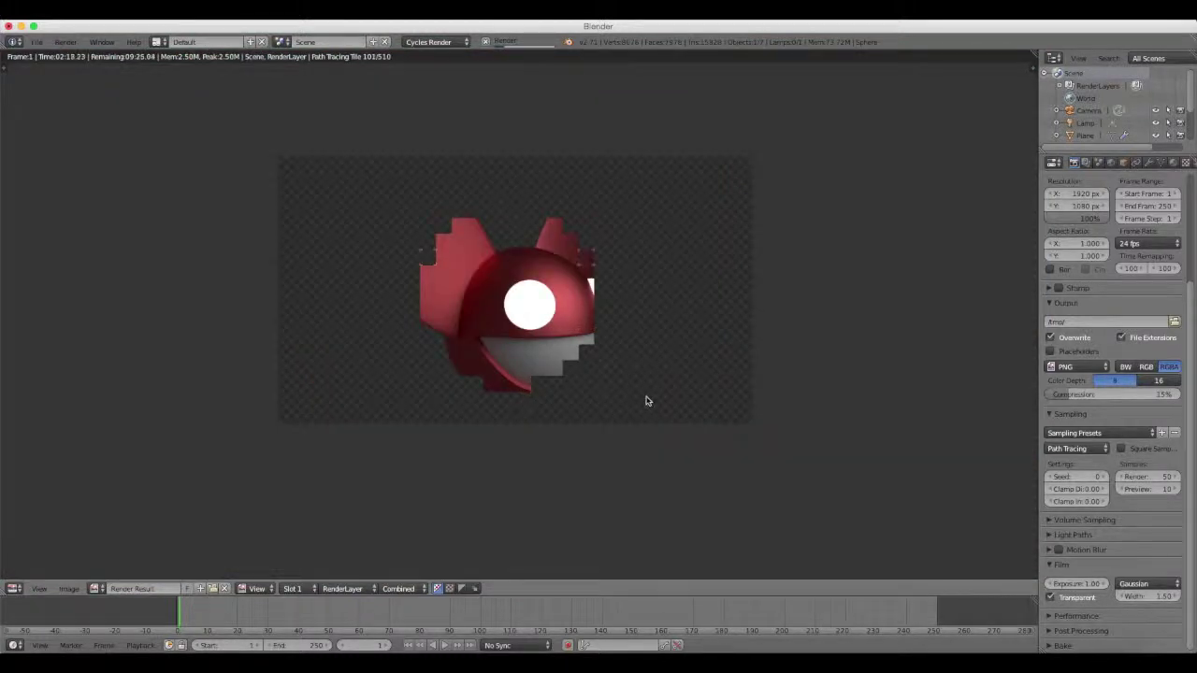
mouse_move(645, 401)
middle_down()
mouse_move(616, 441)
mouse_move(614, 409)
middle_up()
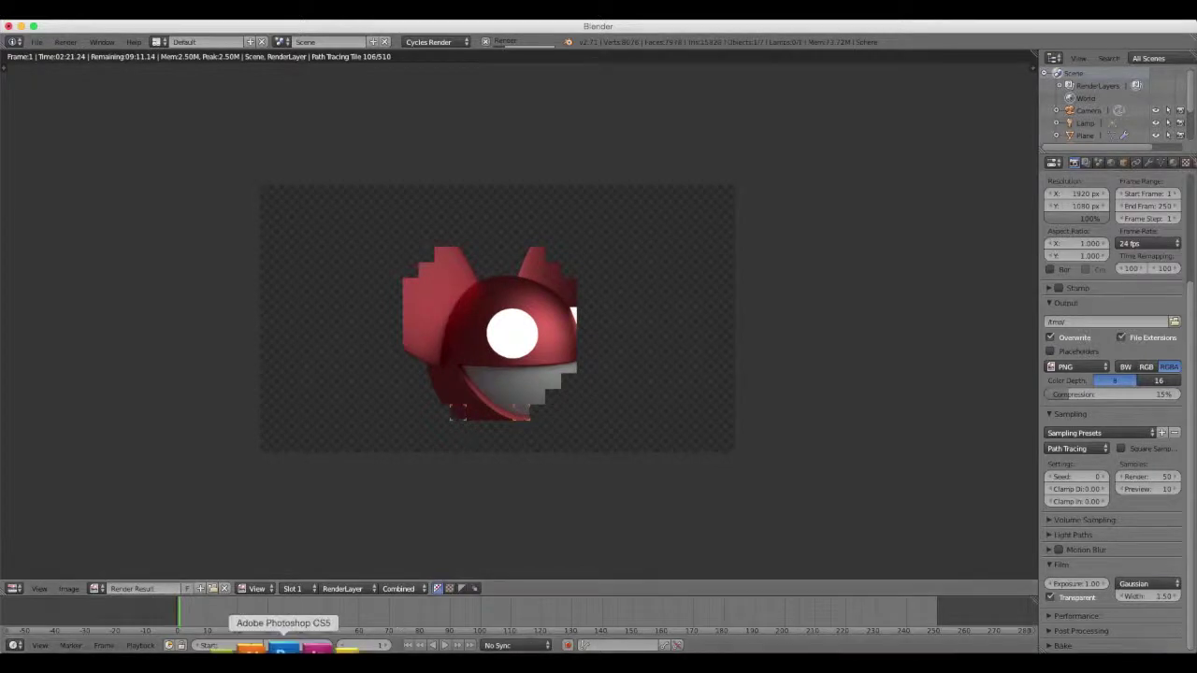
click(284, 647)
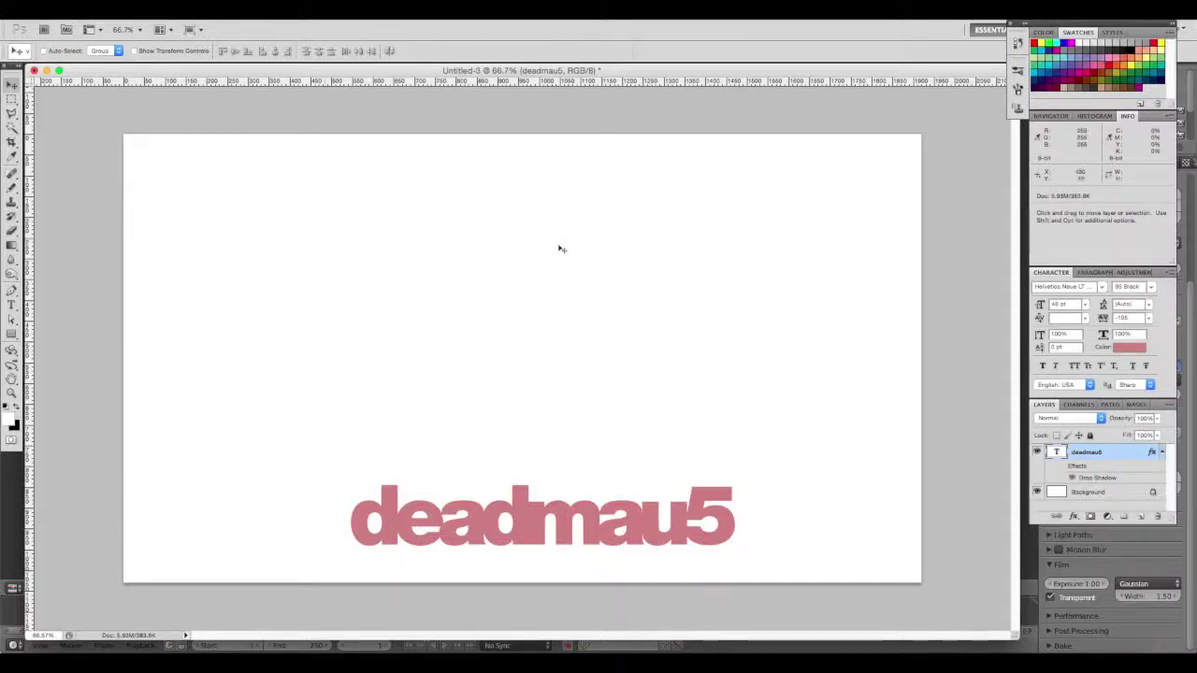
Nudge the deadmau5 title left and up about 12 px with arrow keys
key(Left)
key(Left)
key(Left)
key(Up)
key(Up)
key(Up)
key(Left)
key(Left)
key(Left)
key(Left)
key(Left)
key(Up)
key(Up)
key(Up)
key(Up)
key(Up)
key(Up)
key(Up)
key(Up)
key(Up)
key(Up)
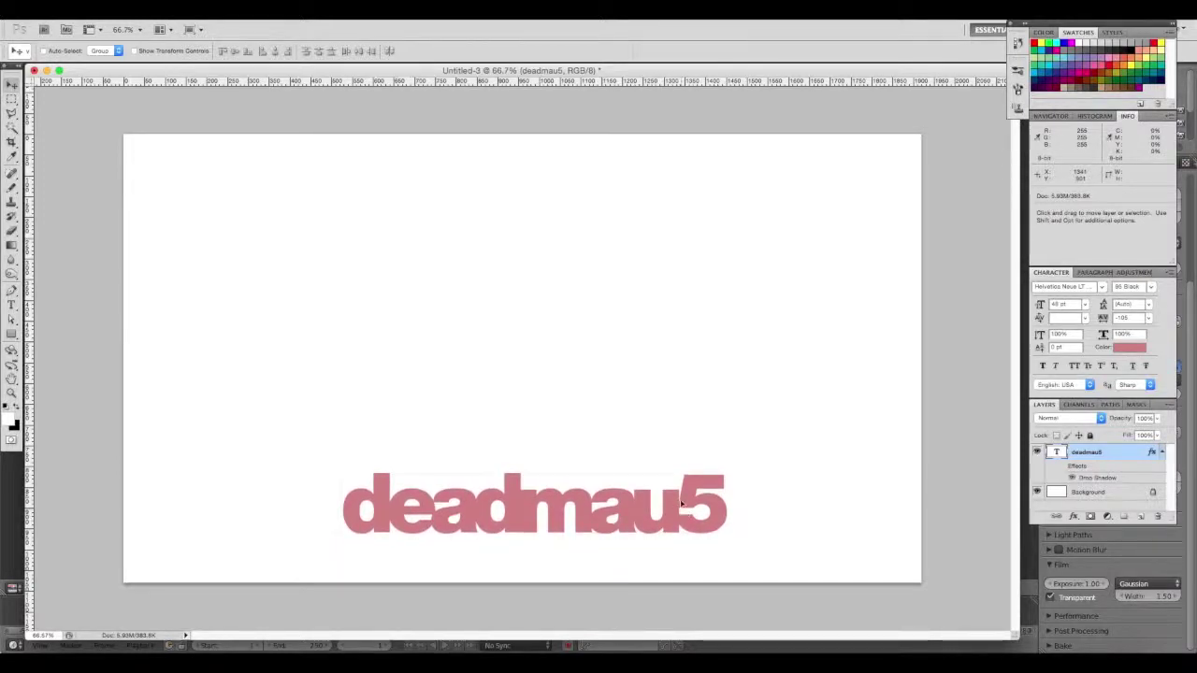
key(shift+Up)
key(shift+Up)
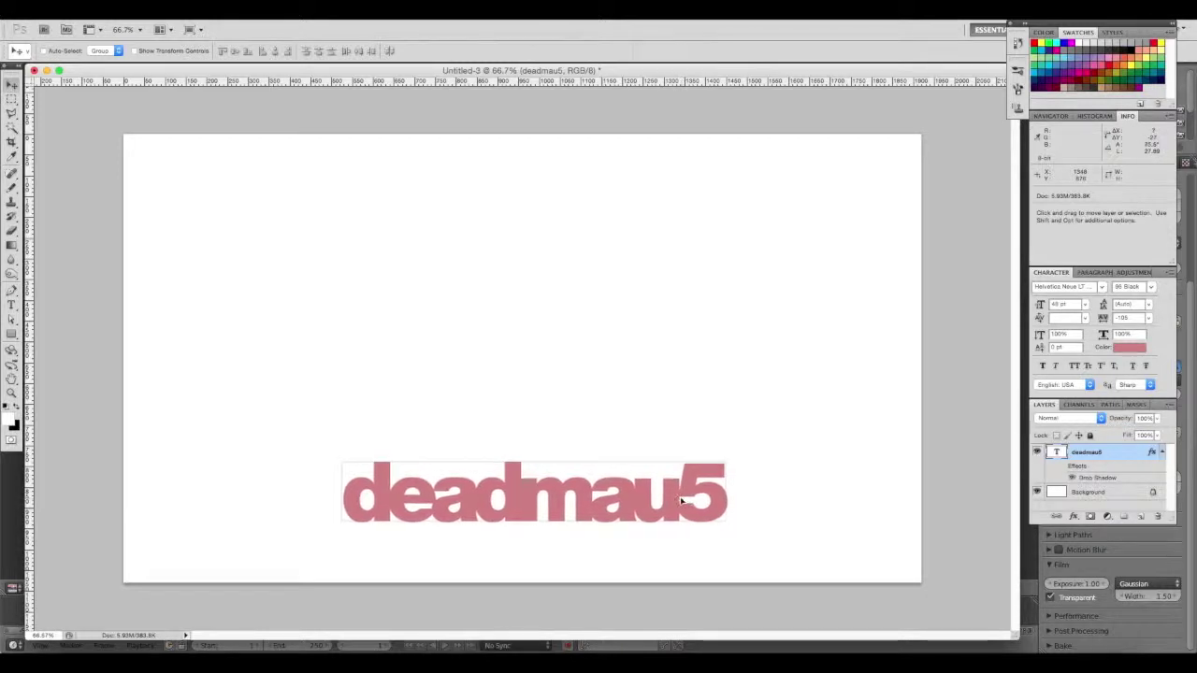
Commit the deadmau5 text and start a new type layer in the middle of the canvas
key(t)
click(721, 509)
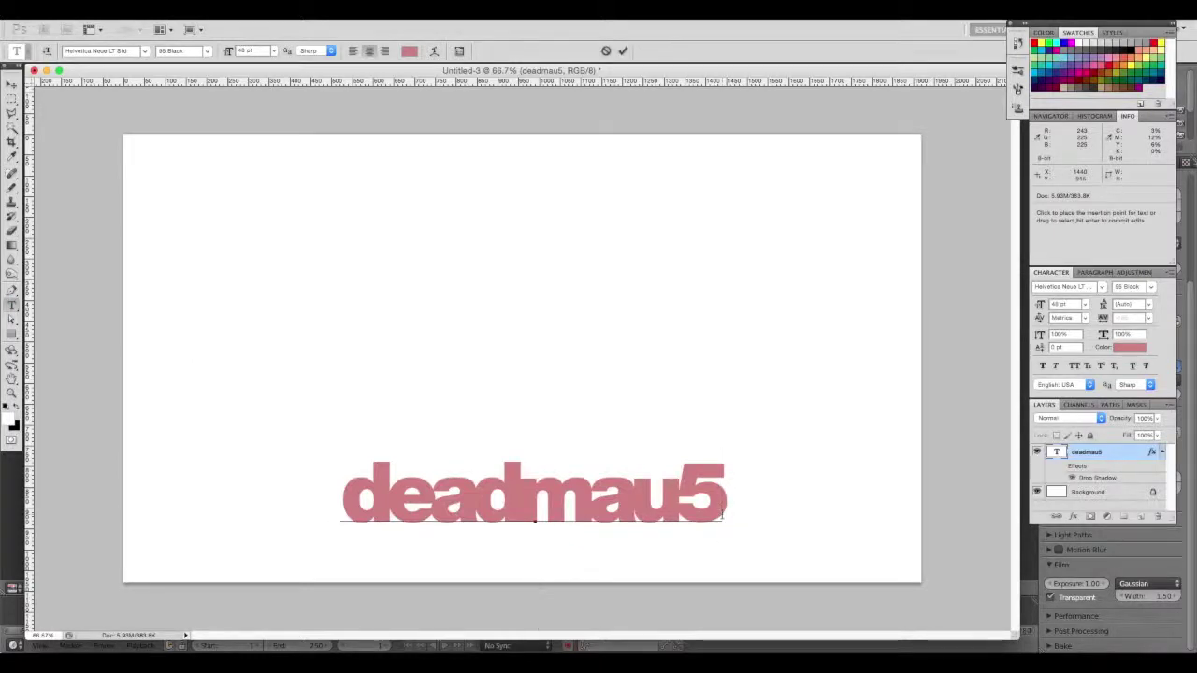
key(Return)
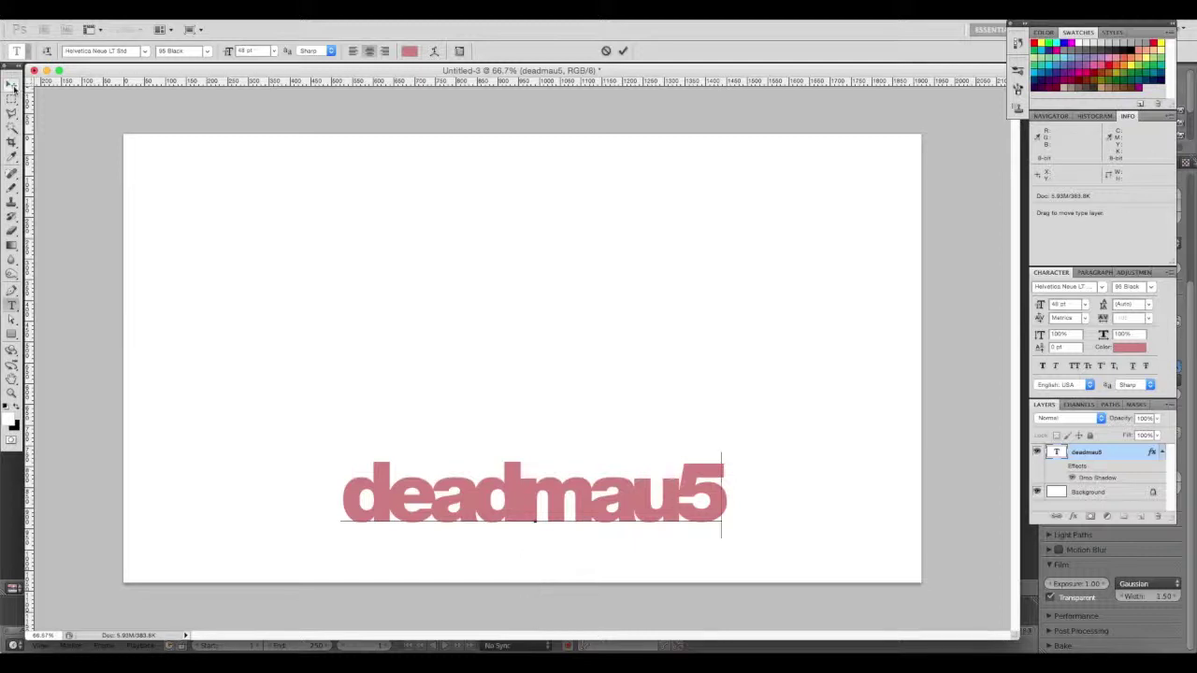
click(623, 51)
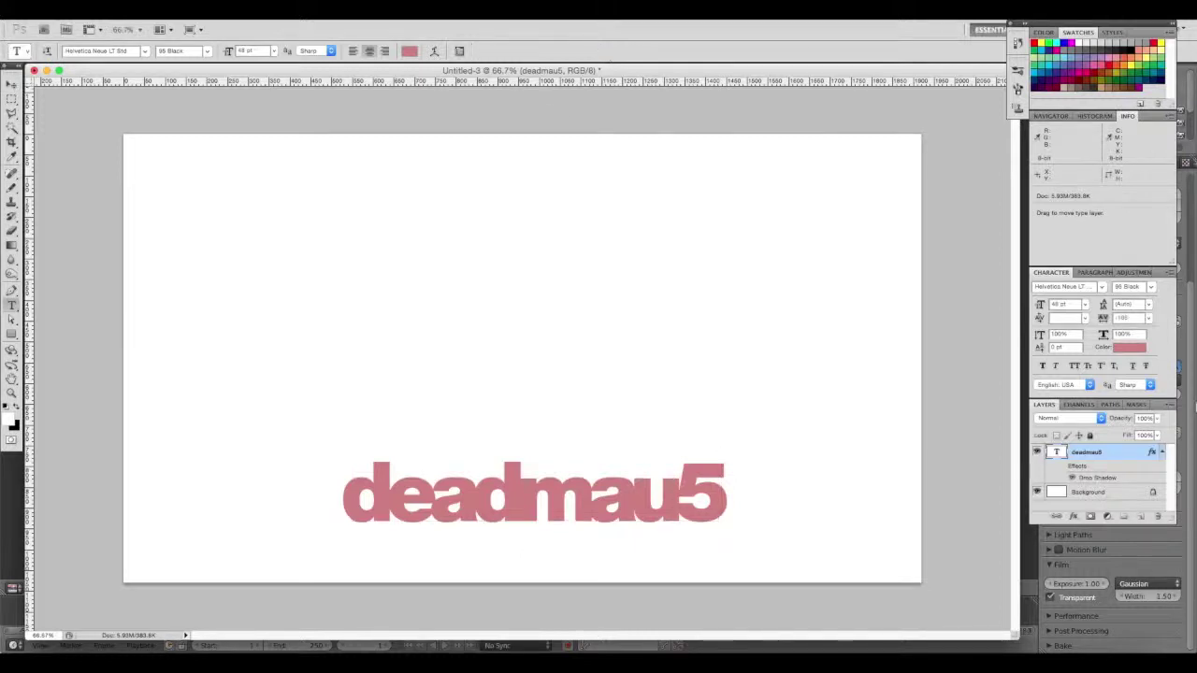
click(484, 367)
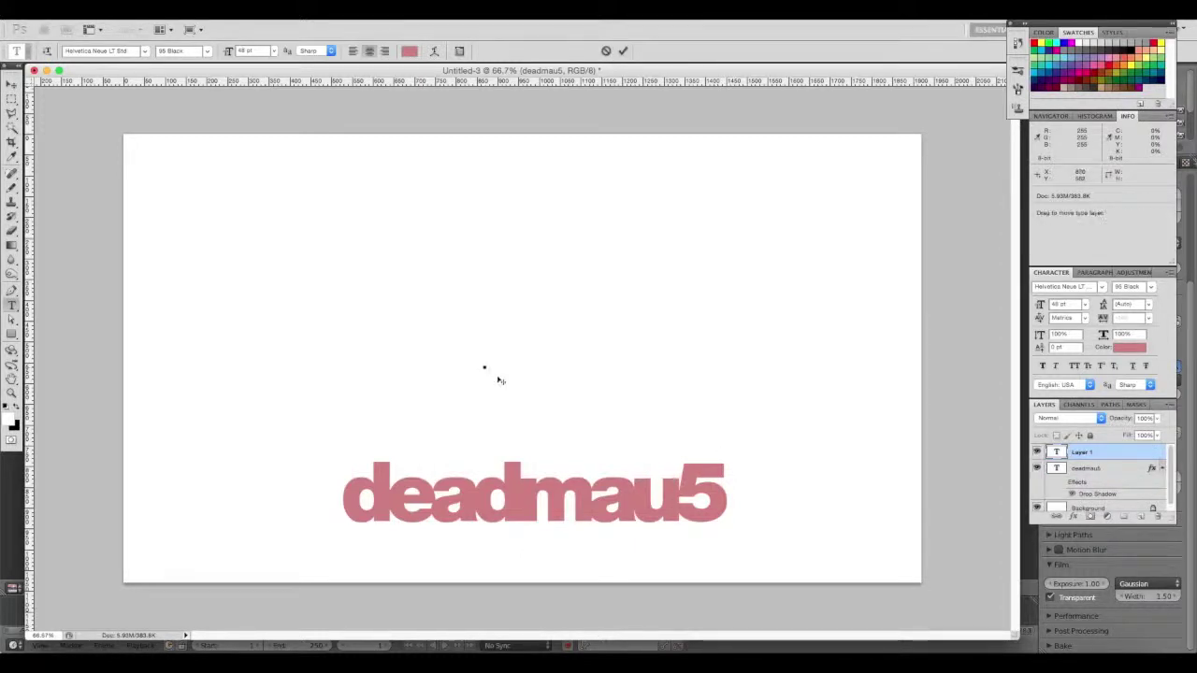
Type 'the fake album' with -100 letter tracking and commit it
text(tge)
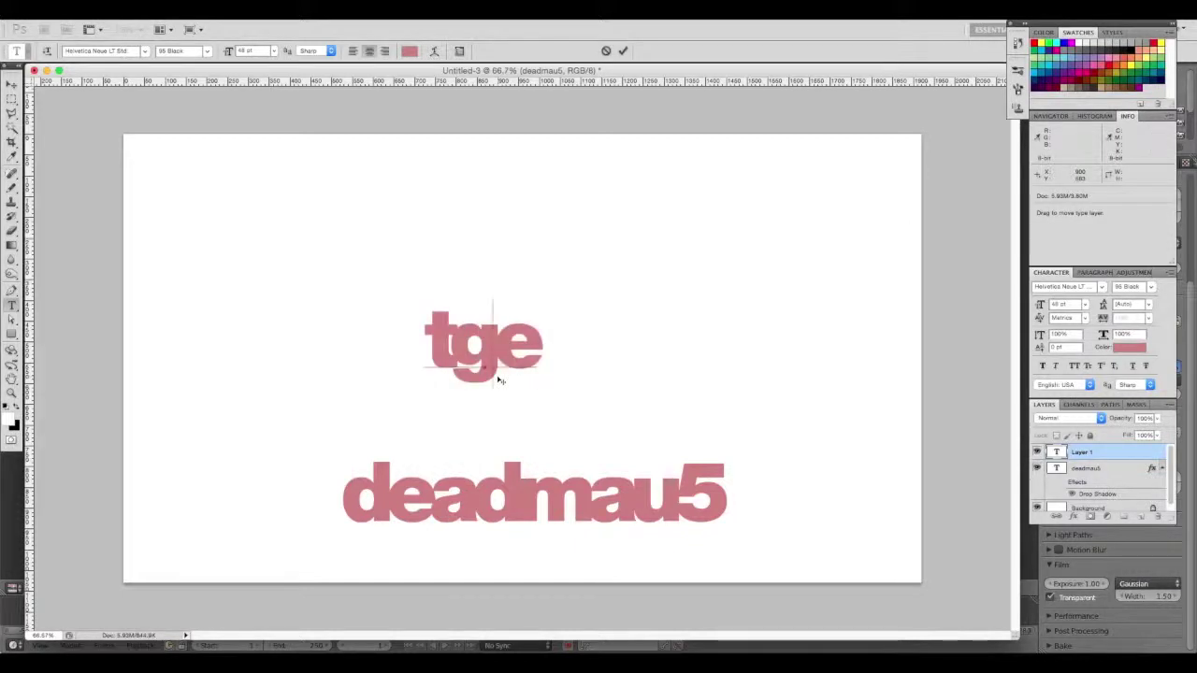
key(BackSpace)
key(BackSpace)
text(he)
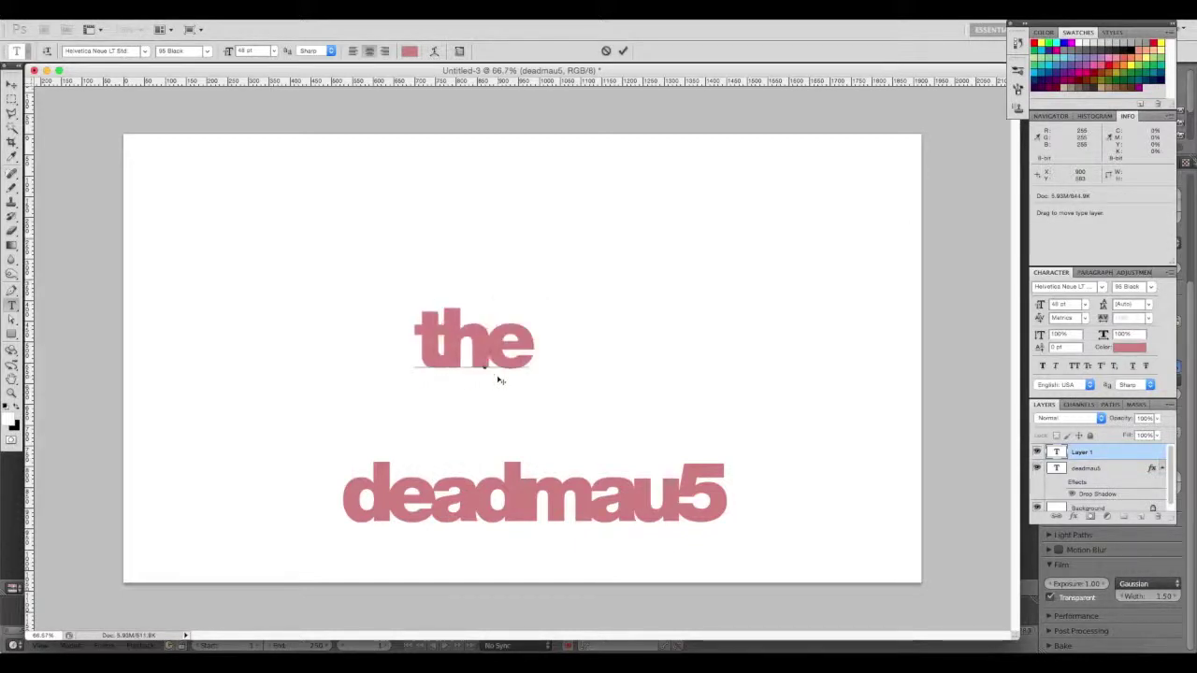
text( f ake)
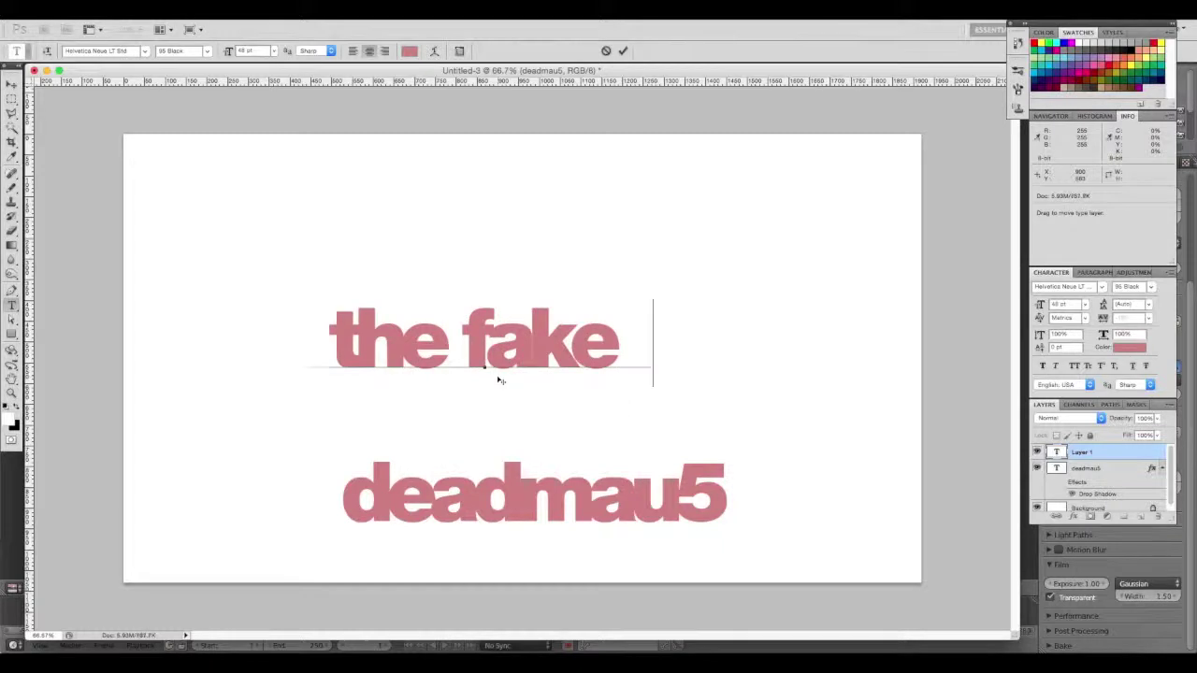
text( album)
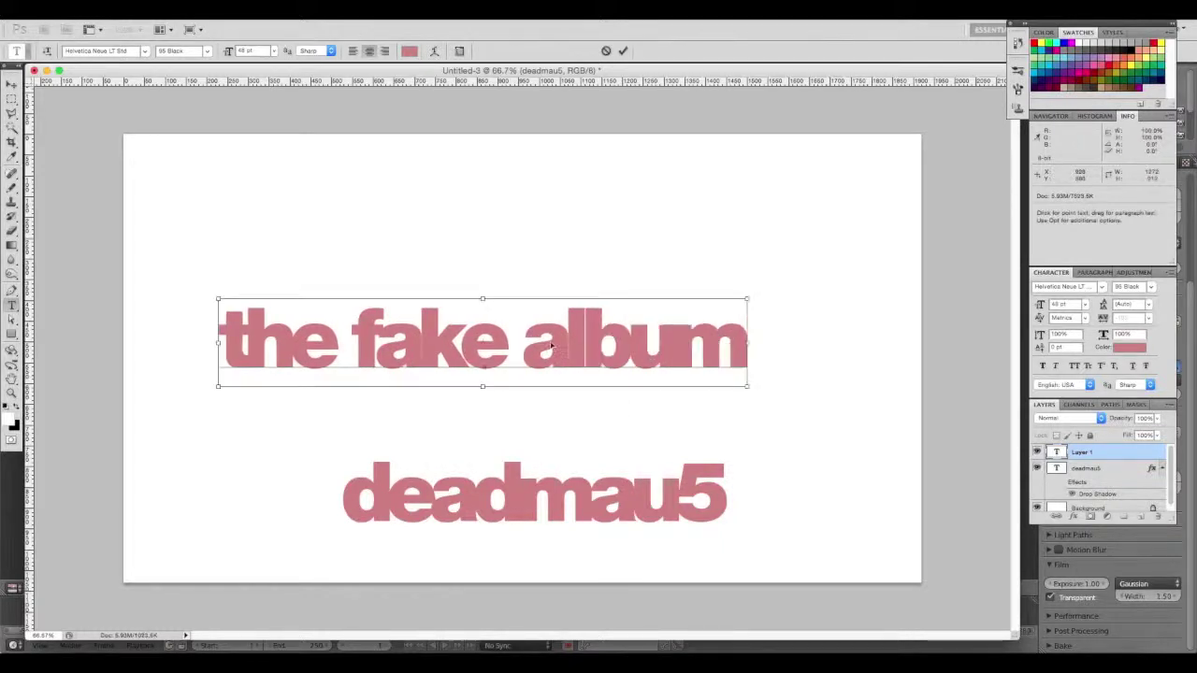
key(ctrl+a)
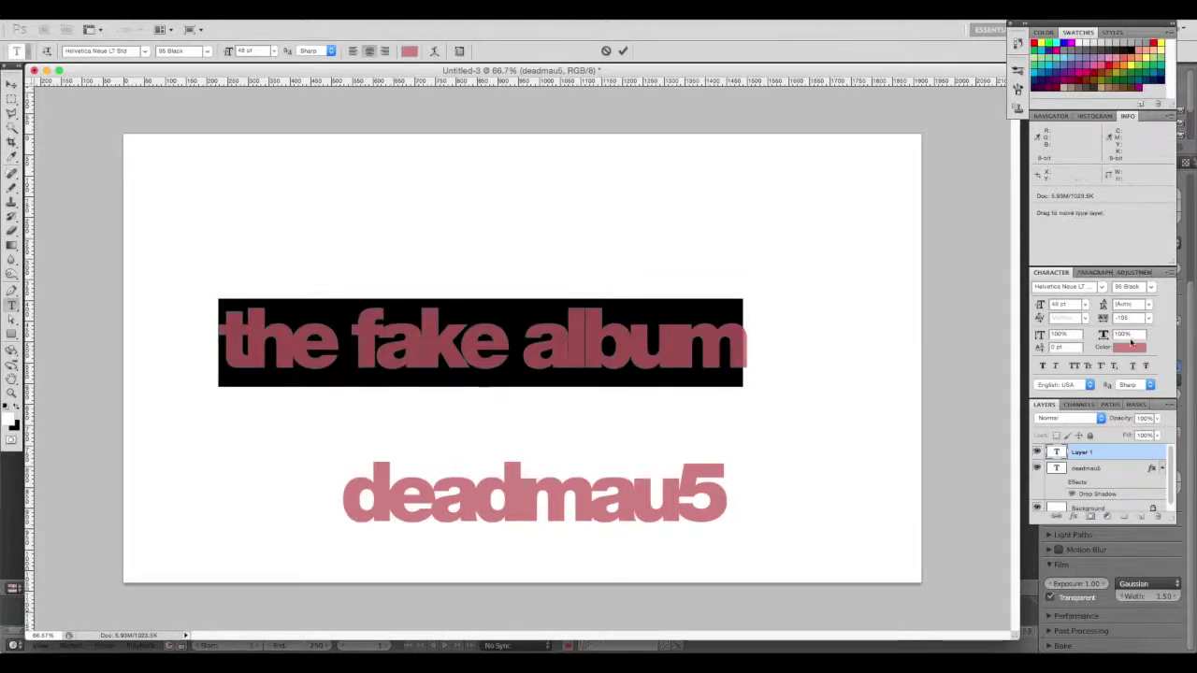
text(-100)
key(Return)
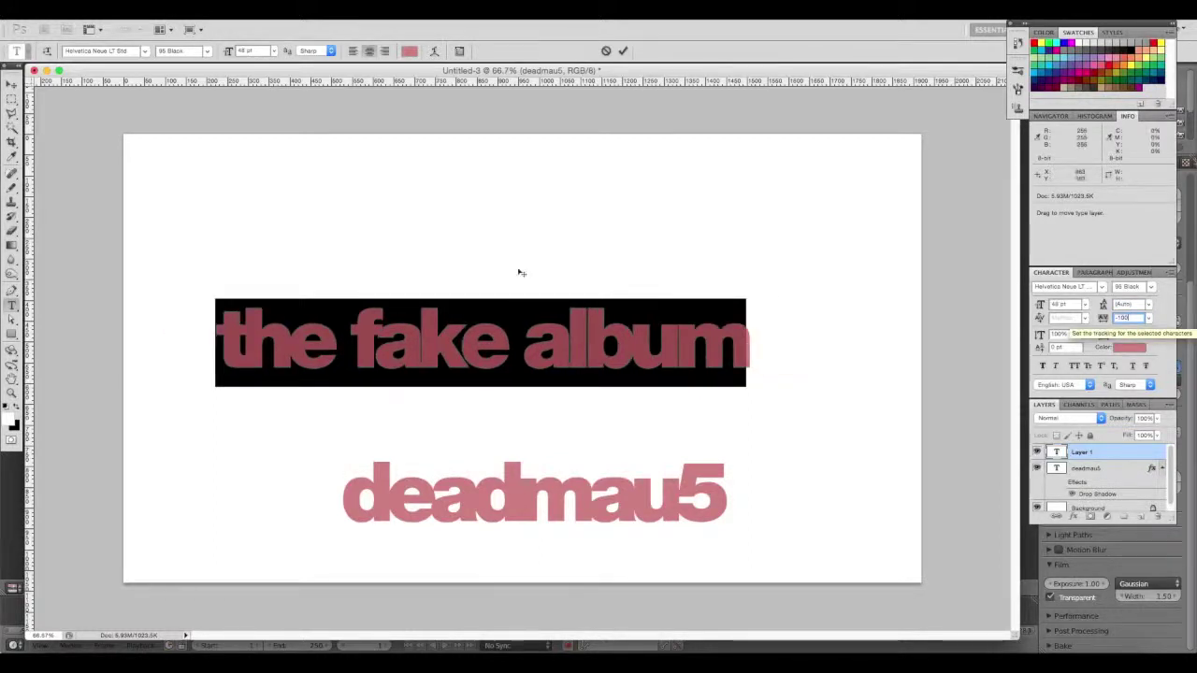
click(622, 51)
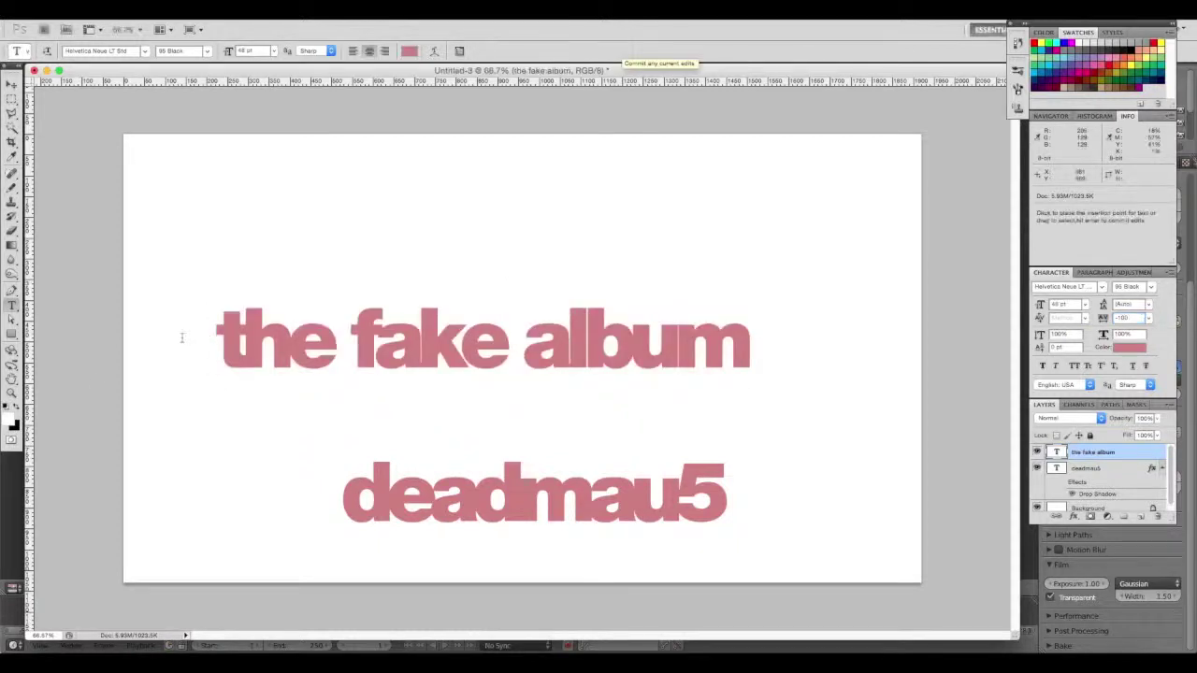
Make 'the fake album' black at 24 pt
click(374, 346)
key(ctrl+a)
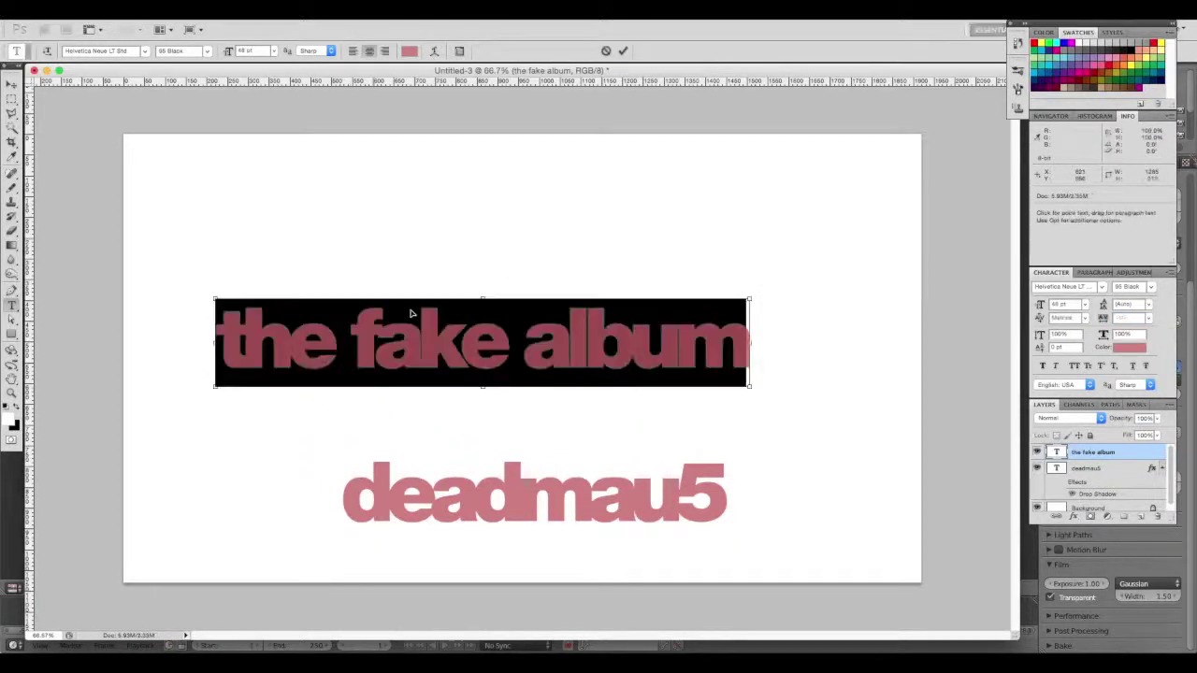
click(408, 52)
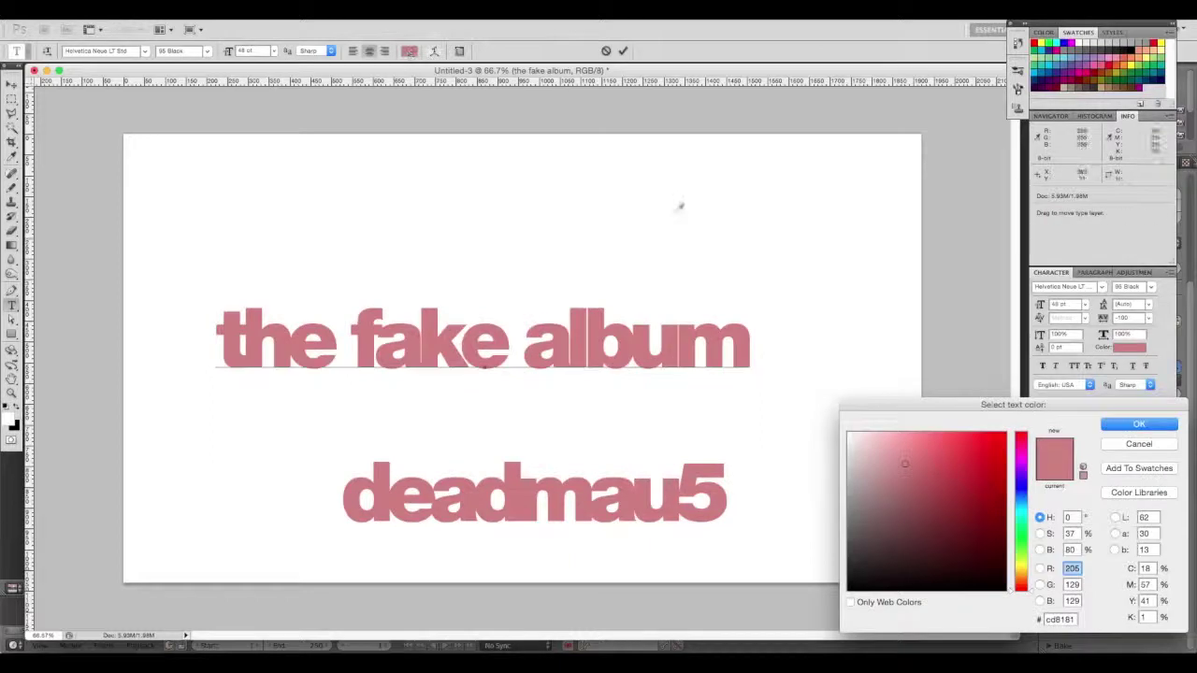
click(848, 589)
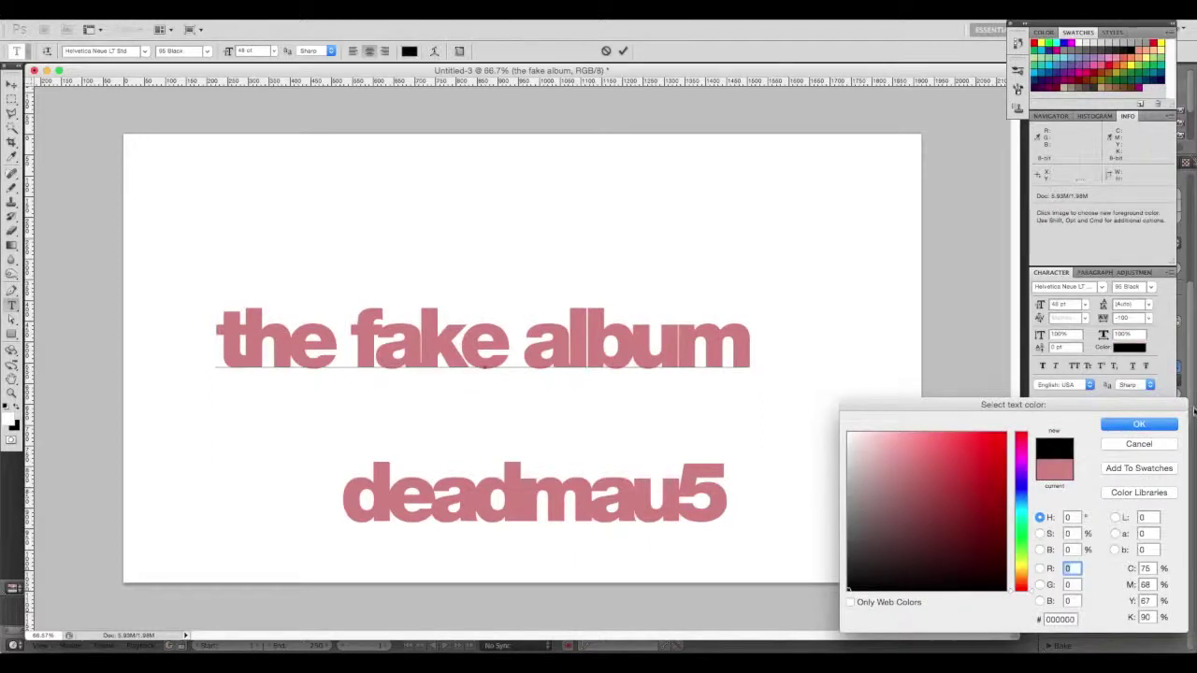
click(1138, 424)
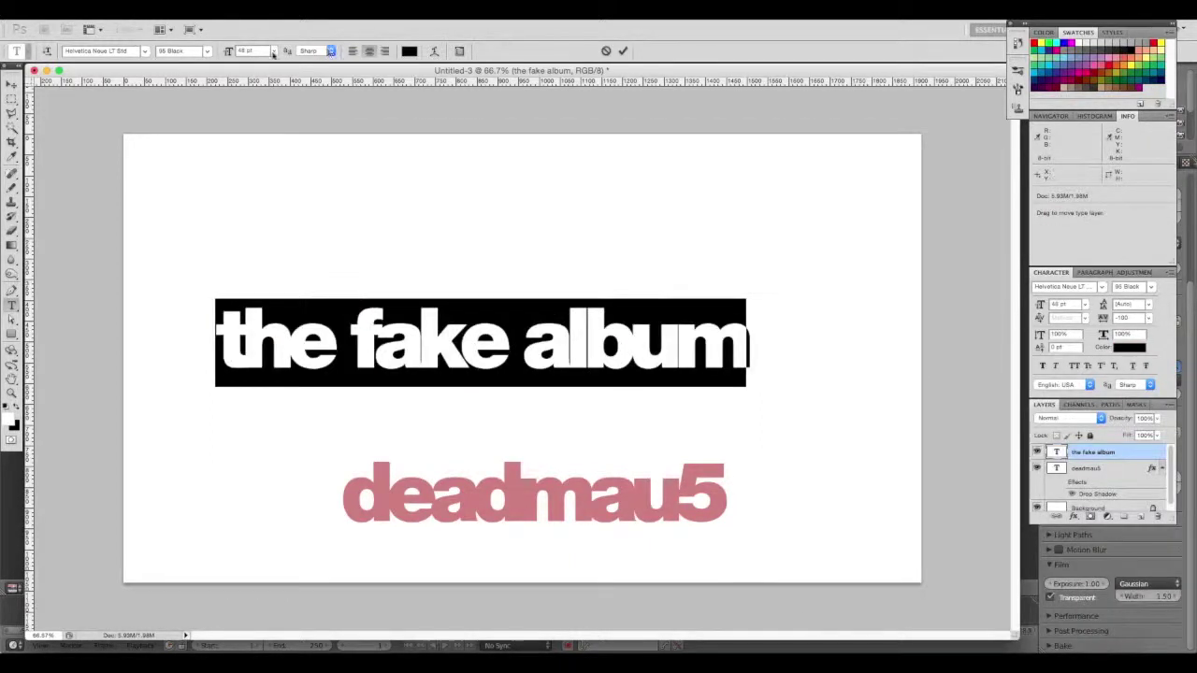
click(273, 51)
click(276, 168)
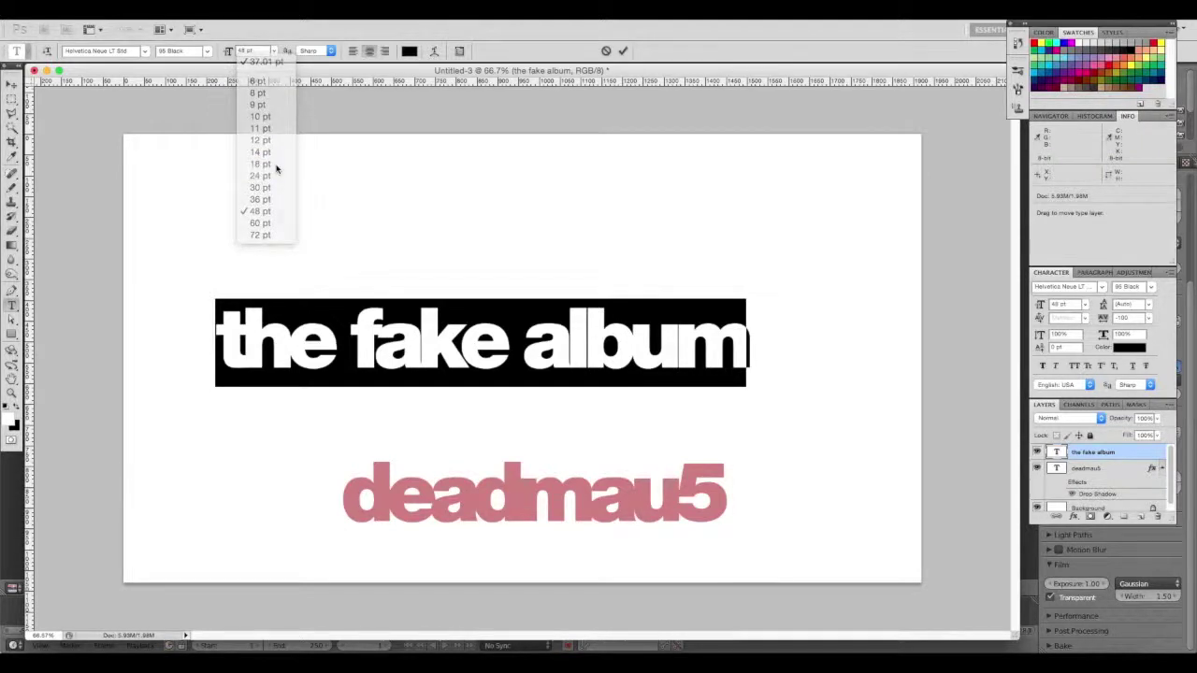
click(273, 52)
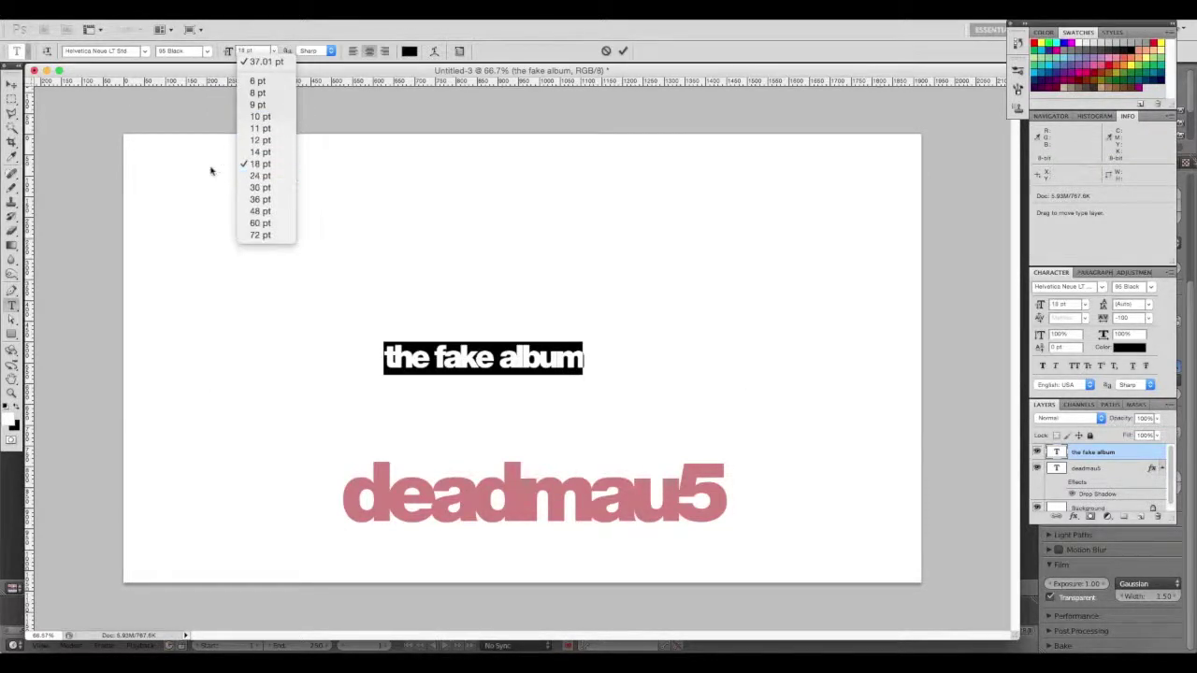
click(260, 175)
Move 'the fake album' just below the deadmau5 title
key(v)
drag(477, 329, 529, 531)
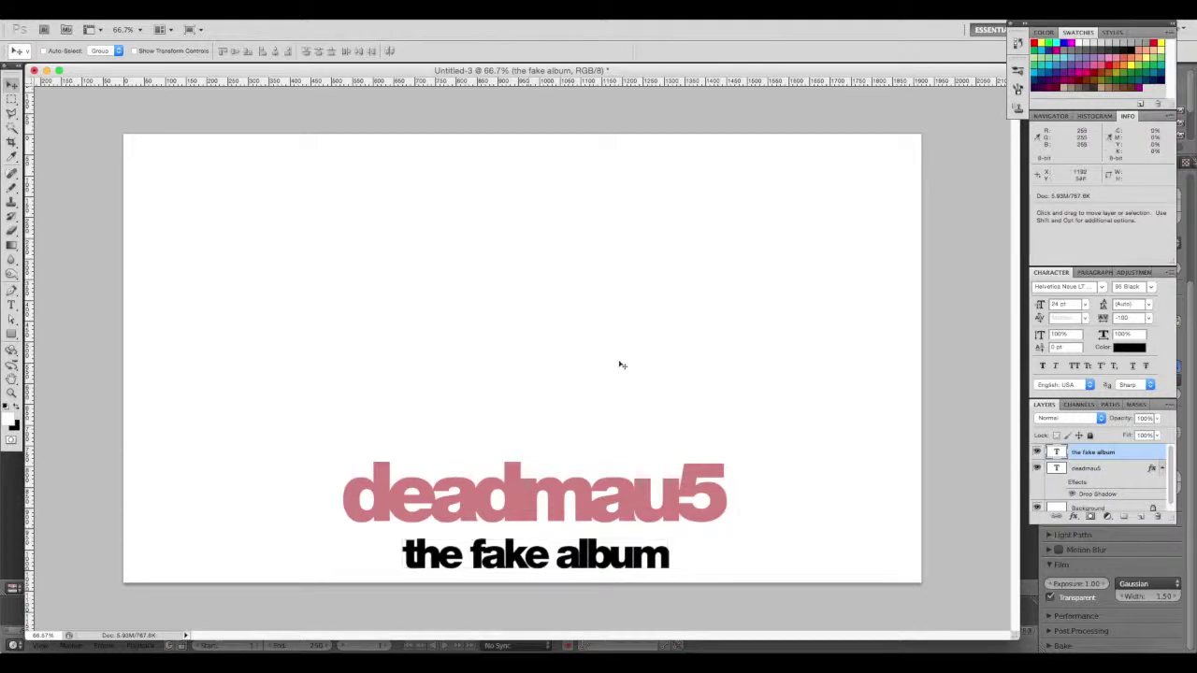
key(Up)
key(Up)
Nudge the 'the fake album' text a few pixels left with the arrow keys
key(Left)
key(Left)
key(Left)
key(Left)
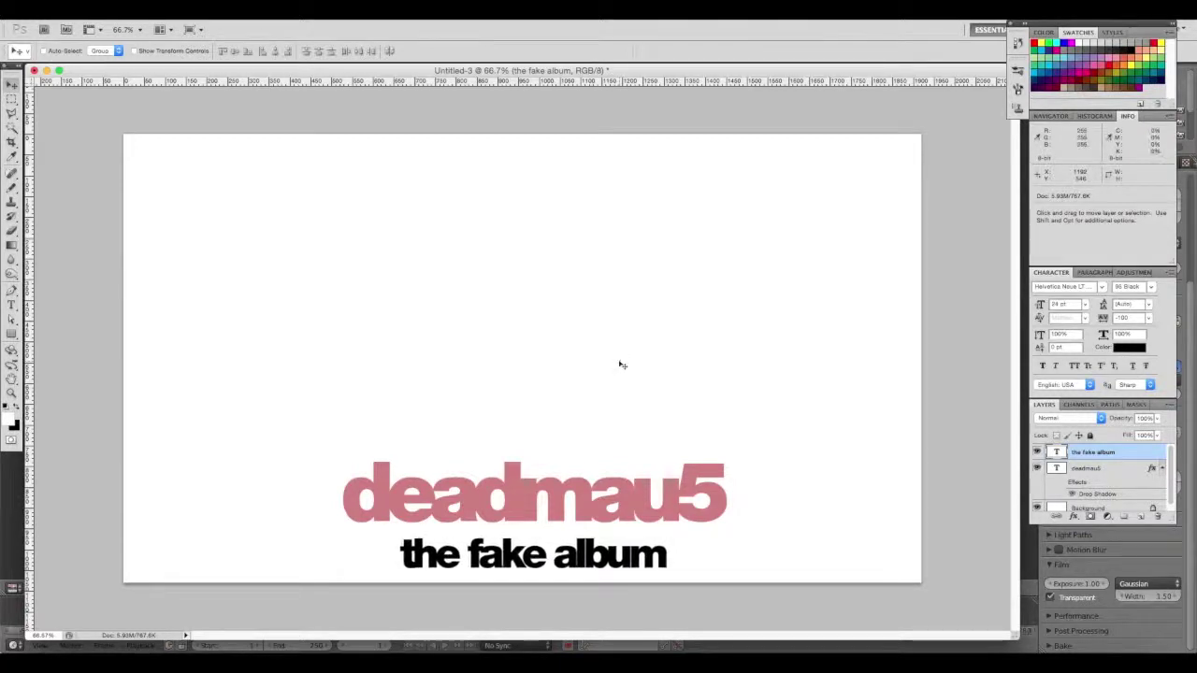
key(Left)
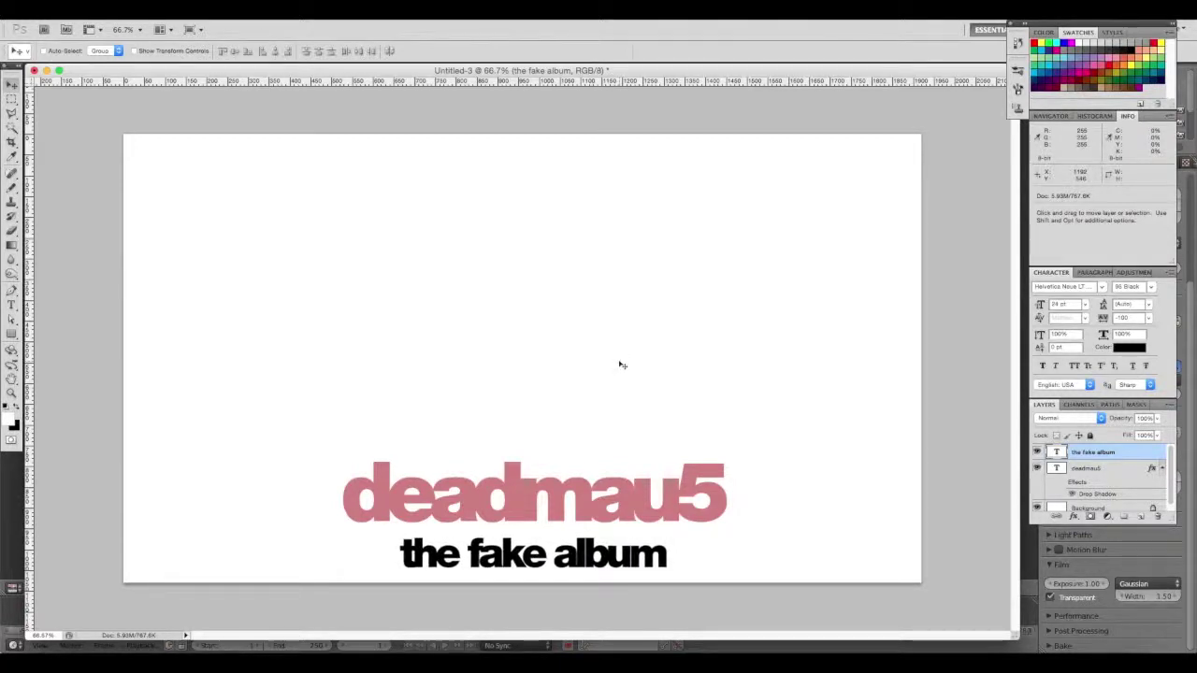
key(Right)
key(Left)
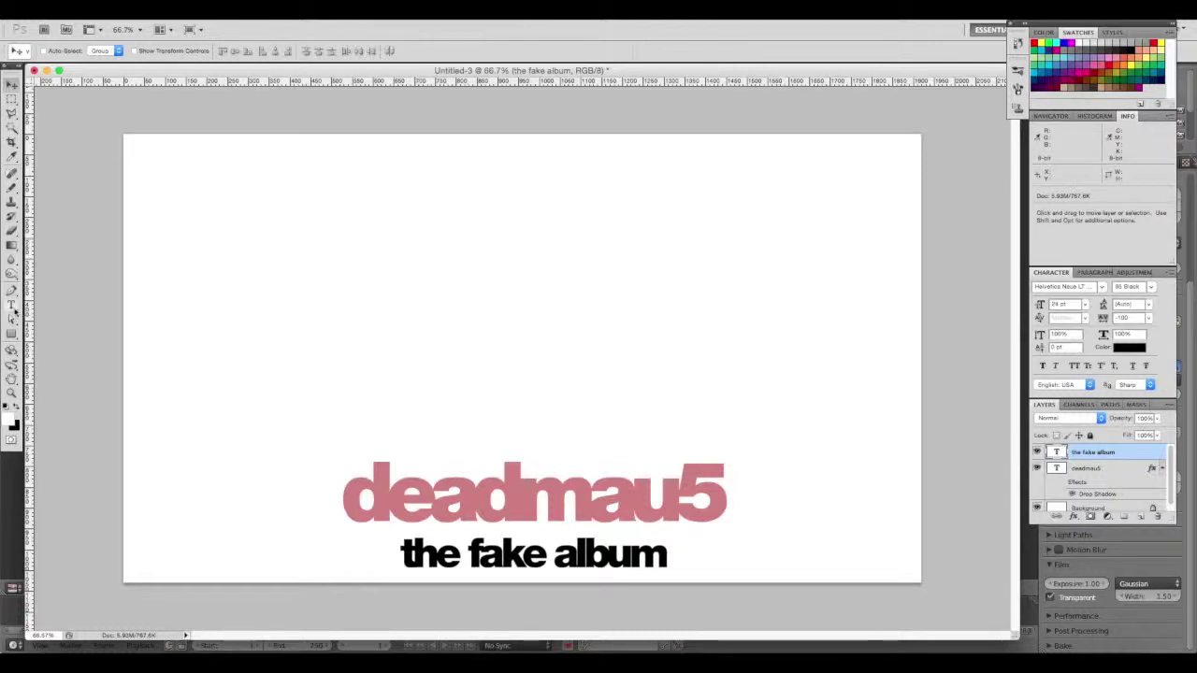
Fix the stray final letters so the text reads 'the fake album', and commit the edit
click(14, 310)
click(664, 556)
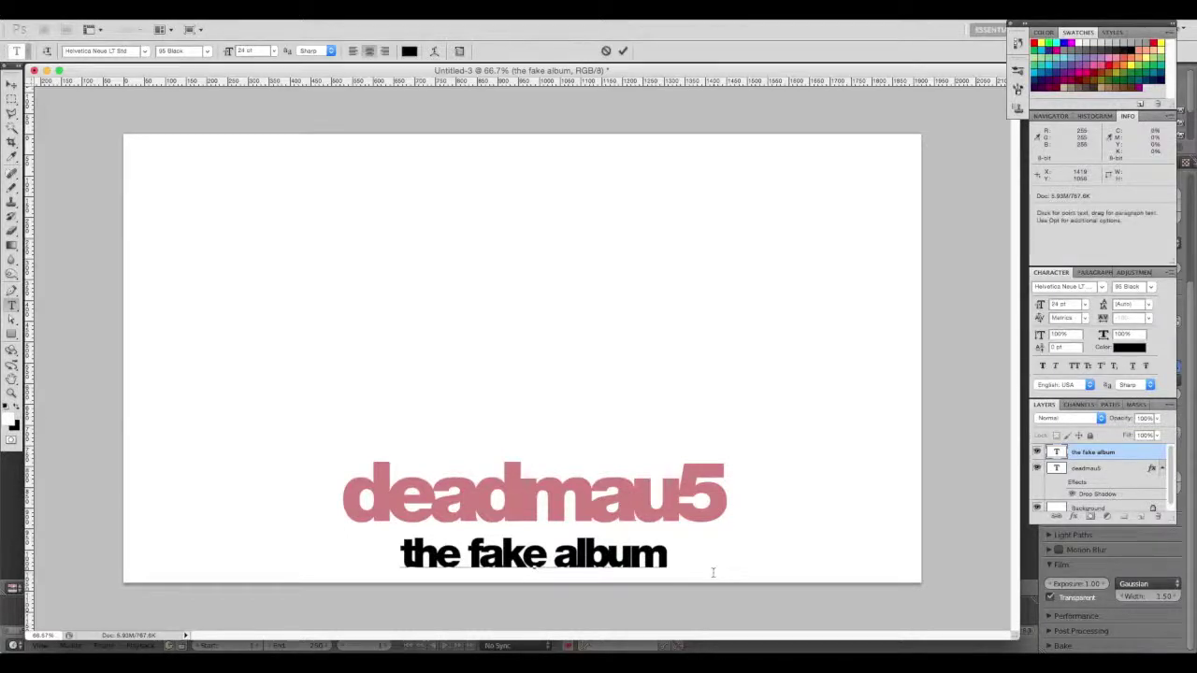
text(<)
key(BackSpace)
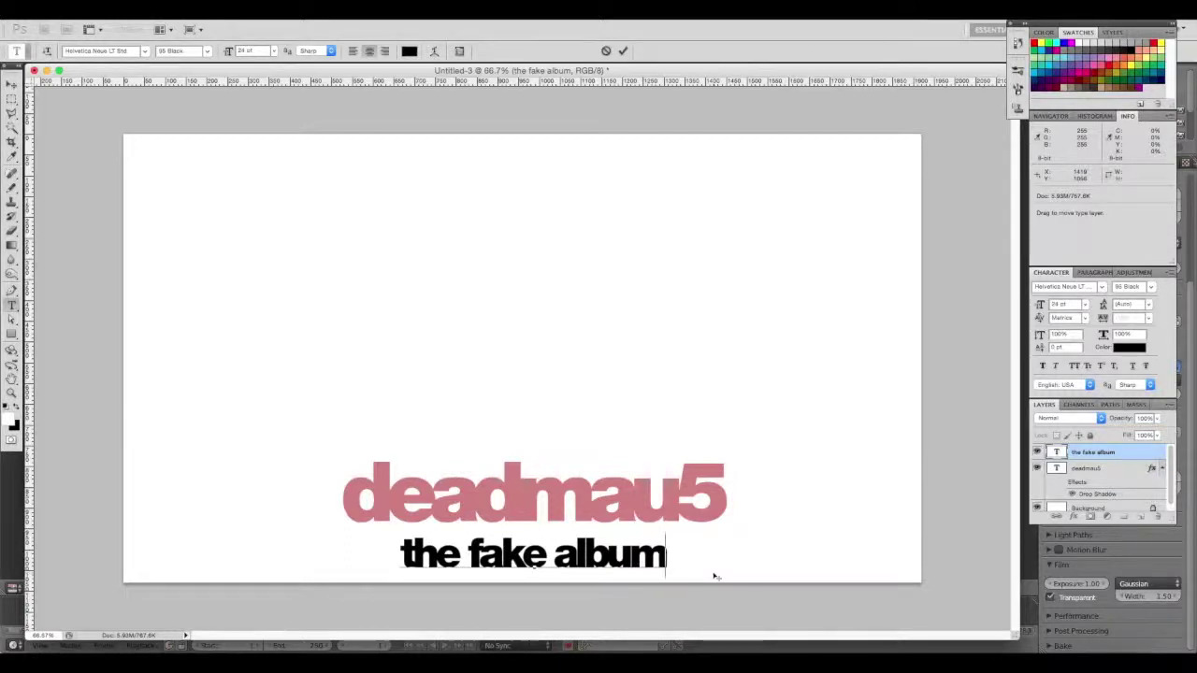
key(BackSpace)
key(BackSpace)
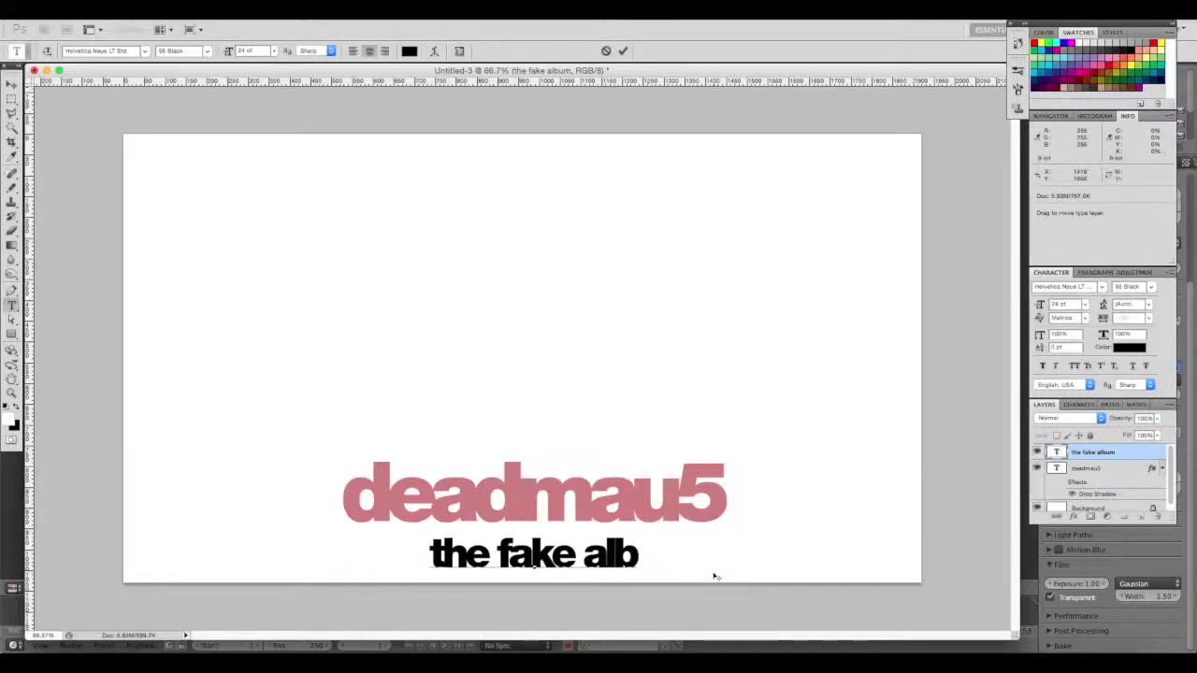
text(um)
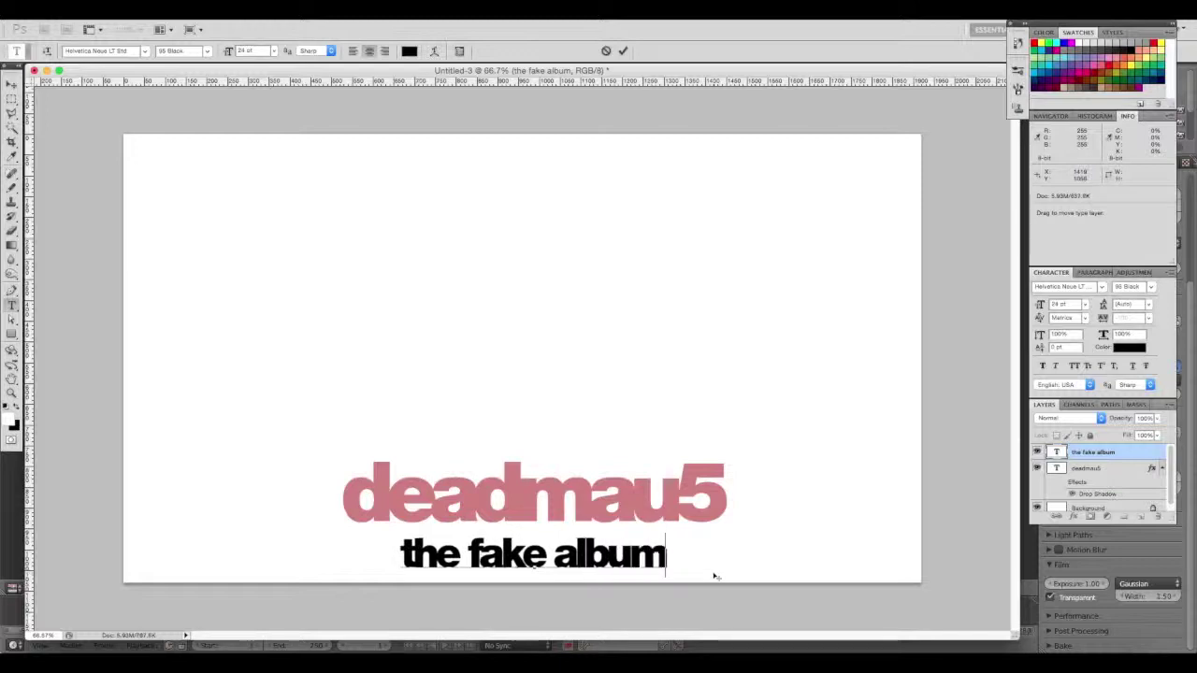
click(622, 51)
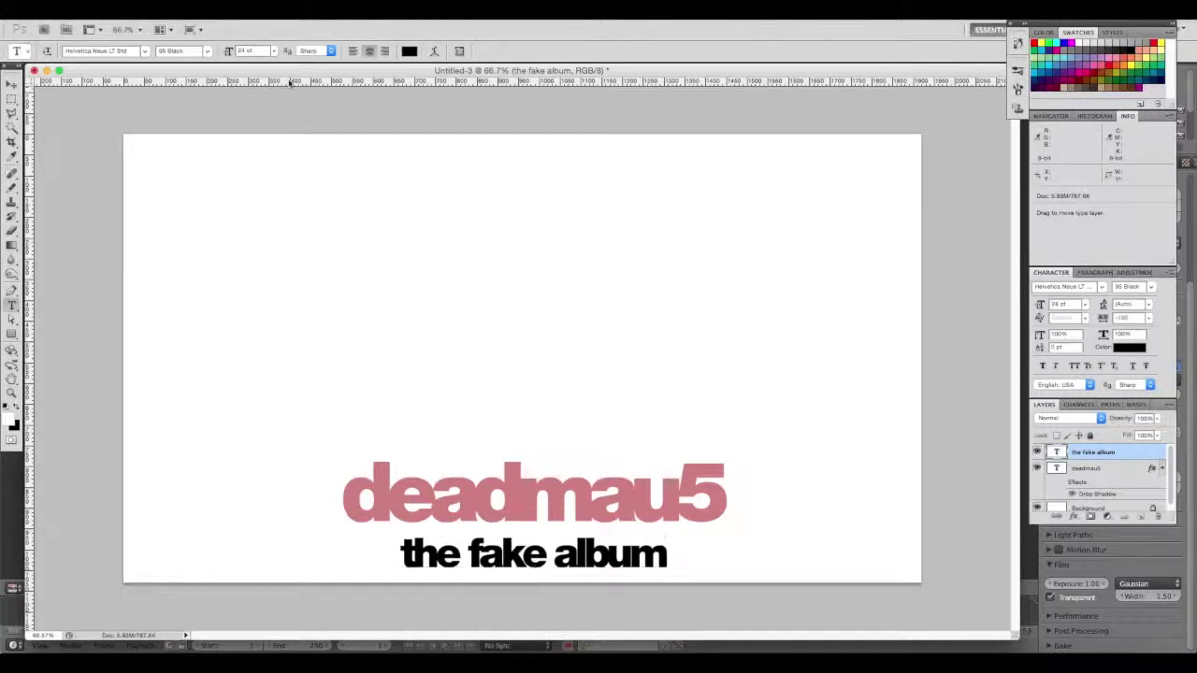
click(11, 84)
Nudge 'the fake album' up a pixel, then zoom into the Blender render's left ear
key(Up)
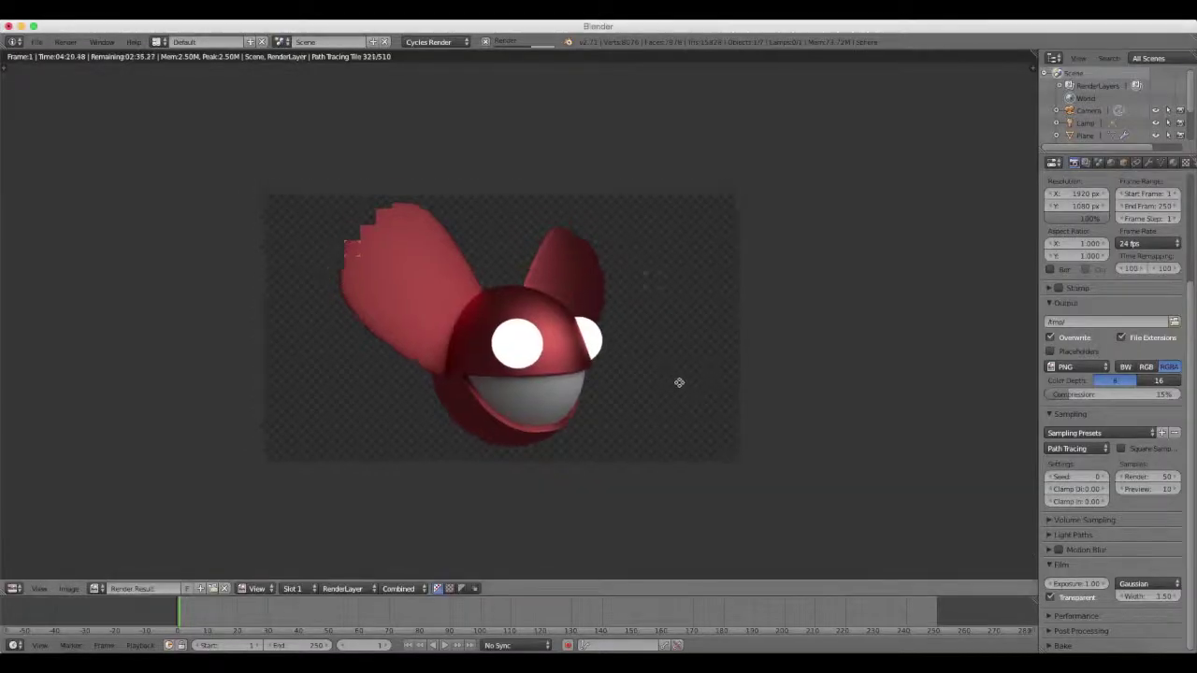
middle_drag(657, 355, 703, 371)
scroll(518, 315, up, 1)
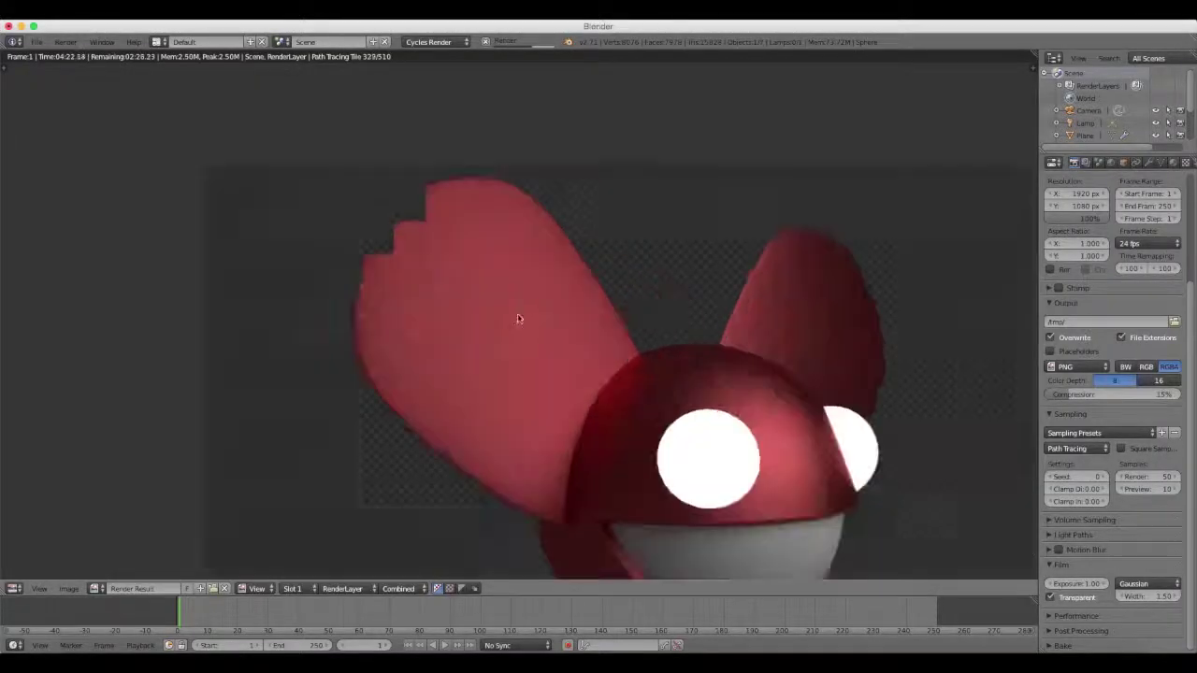
scroll(508, 331, up, 1)
scroll(563, 349, up, 1)
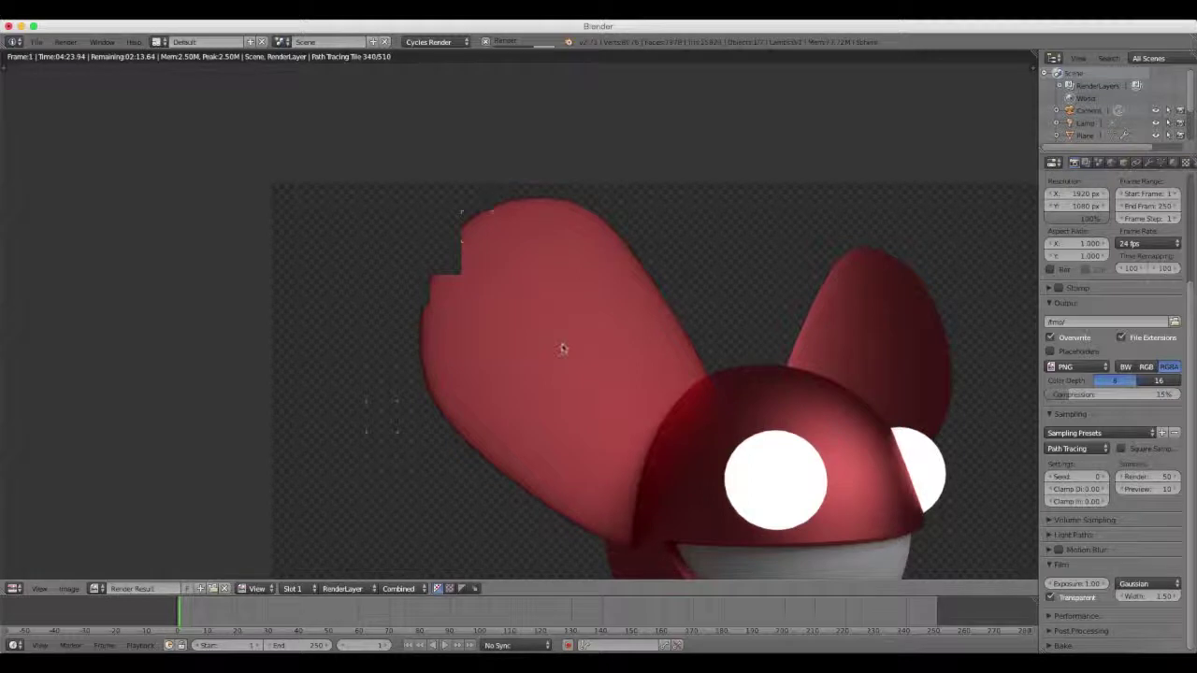
middle_drag(611, 353, 475, 240)
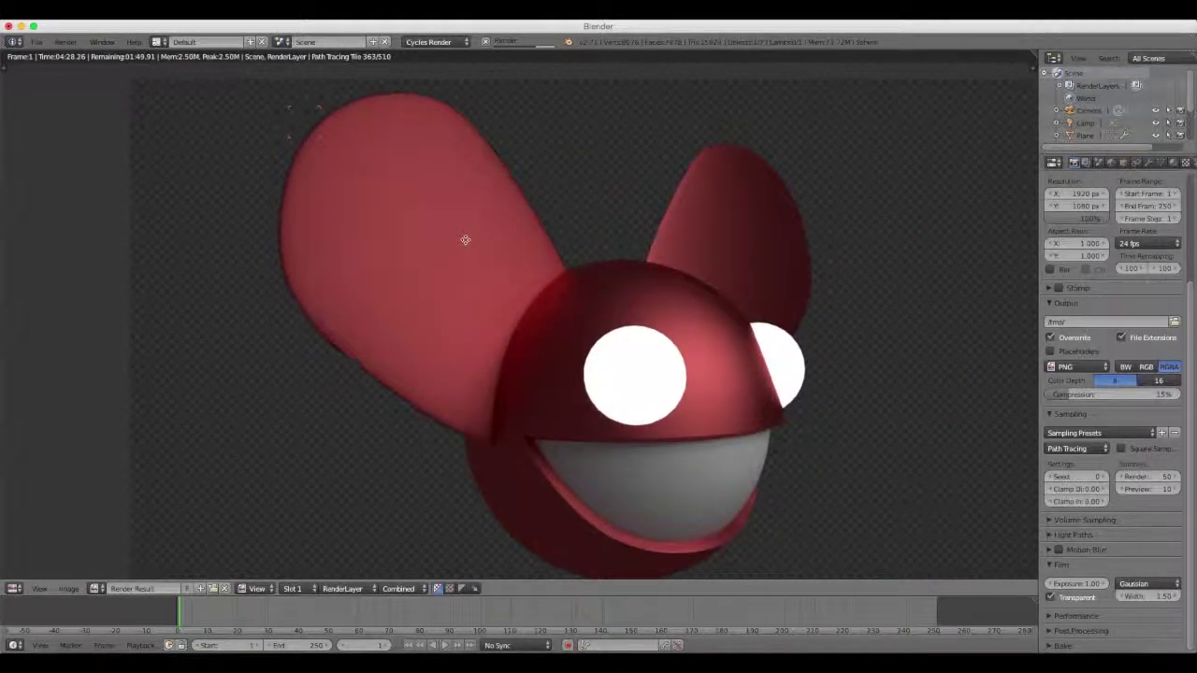
middle_drag(464, 241, 462, 239)
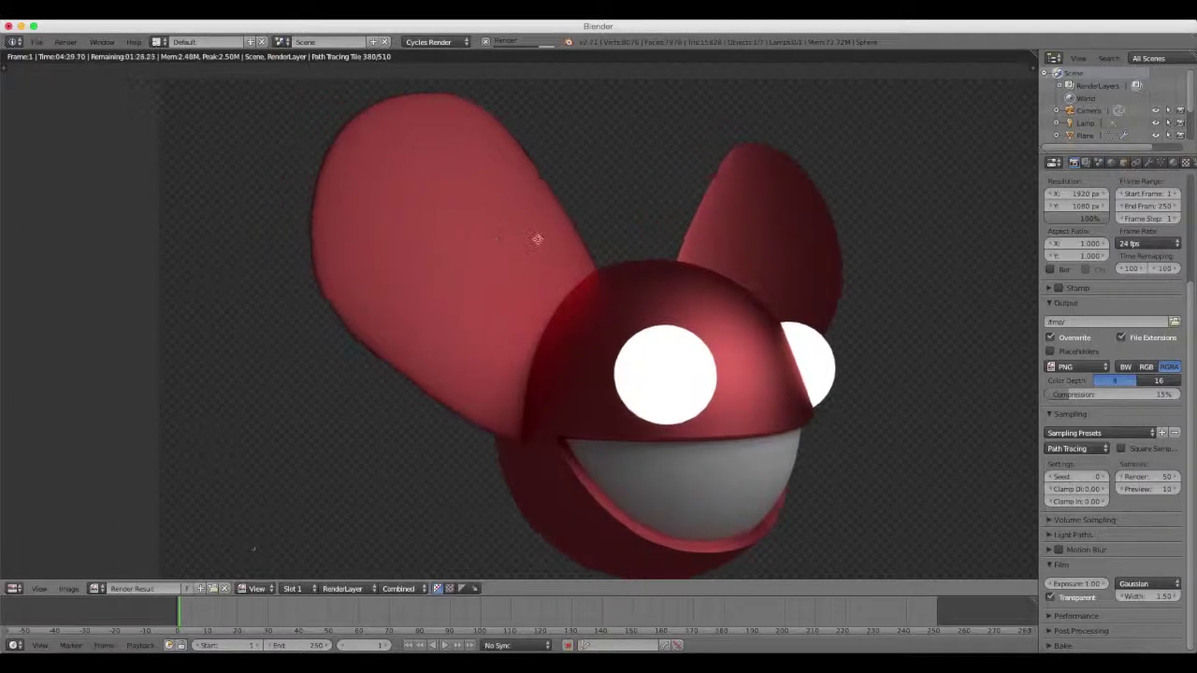
scroll(462, 240, up, 4)
scroll(574, 239, up, 2)
mouse_move(574, 239)
middle_down()
mouse_move(393, 291)
mouse_move(508, 284)
mouse_move(436, 299)
mouse_move(581, 258)
middle_up()
scroll(581, 258, up, 1)
scroll(581, 258, down, 2)
scroll(811, 172, down, 5)
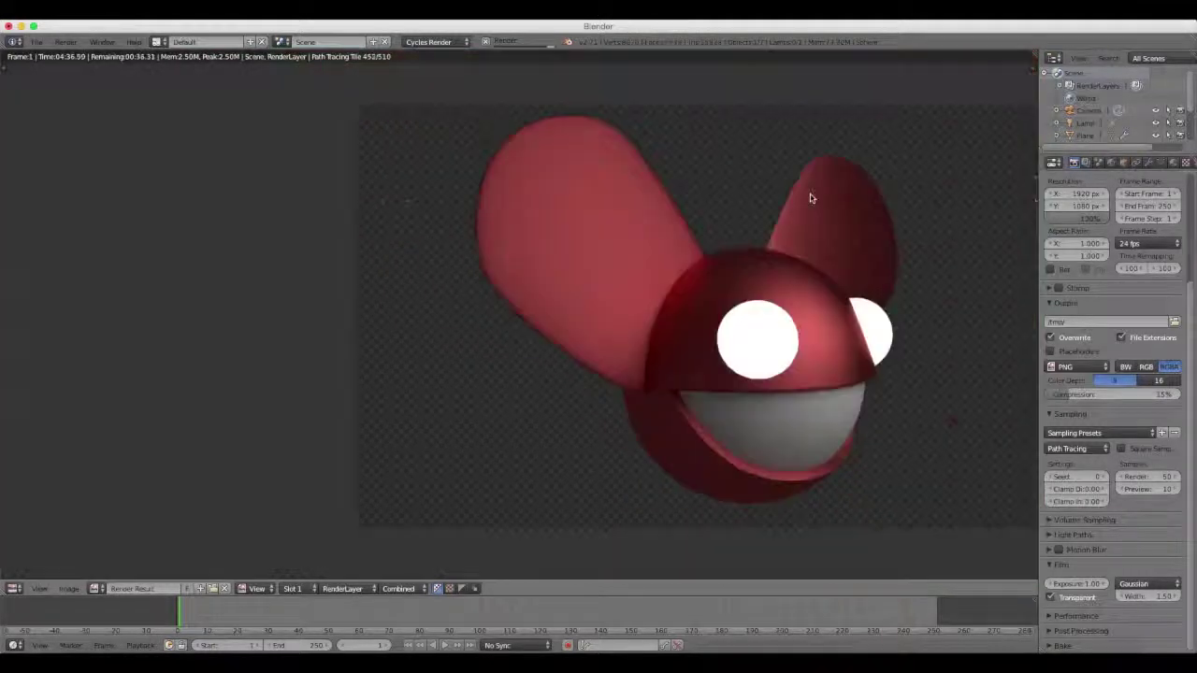
scroll(748, 234, up, 1)
scroll(713, 266, up, 5)
Pan and zoom around the ears to check the finished render's edges for jaggedness
mouse_move(726, 200)
middle_down()
mouse_move(700, 328)
mouse_move(442, 266)
middle_up()
scroll(700, 329, down, 2)
scroll(443, 266, up, 2)
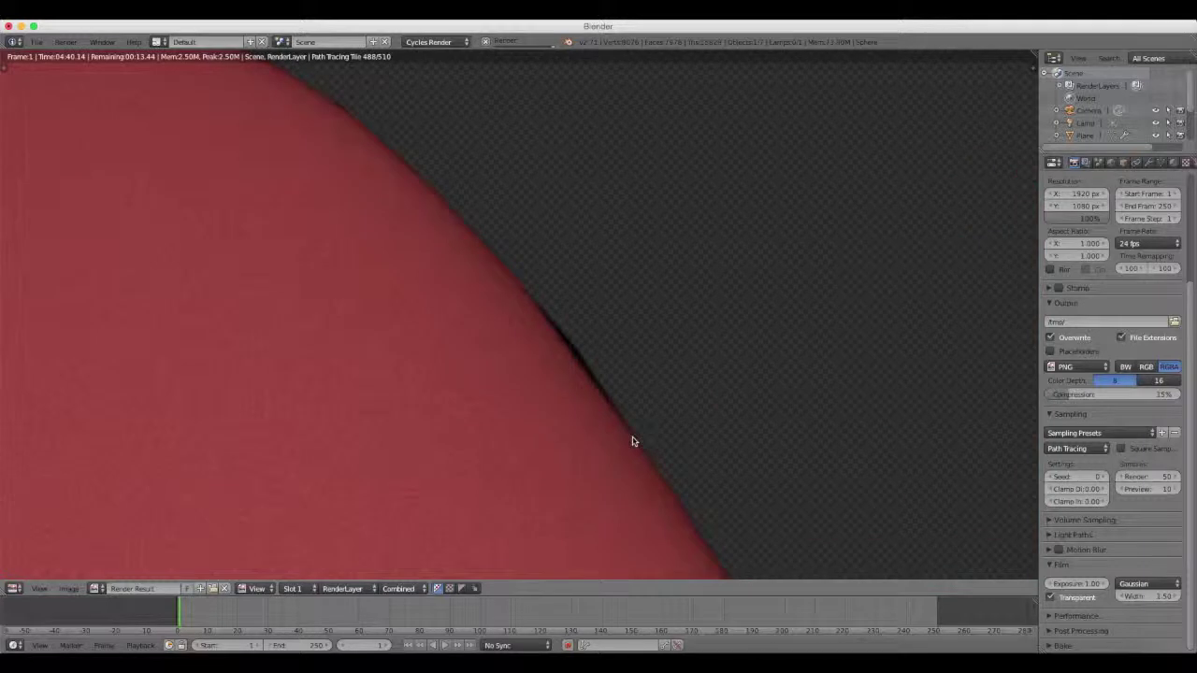
scroll(633, 440, up, 2)
scroll(695, 427, up, 2)
scroll(574, 289, up, 1)
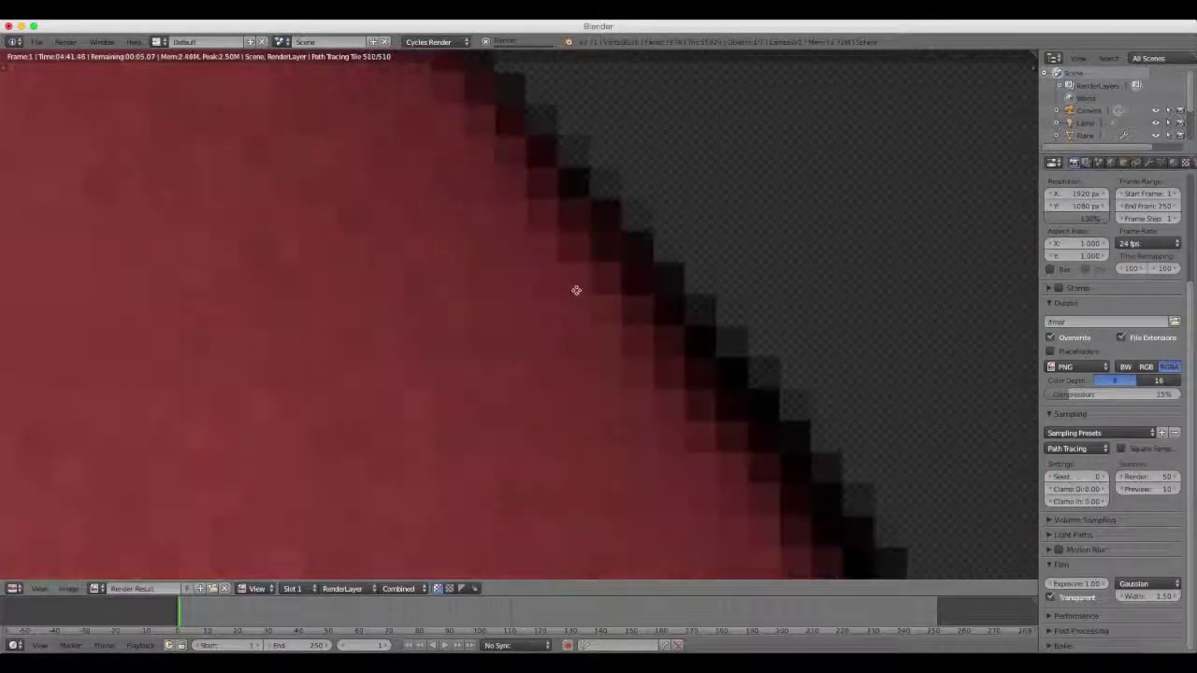
middle_drag(574, 289, 483, 296)
scroll(483, 296, up, 1)
scroll(493, 239, up, 1)
scroll(493, 240, down, 5)
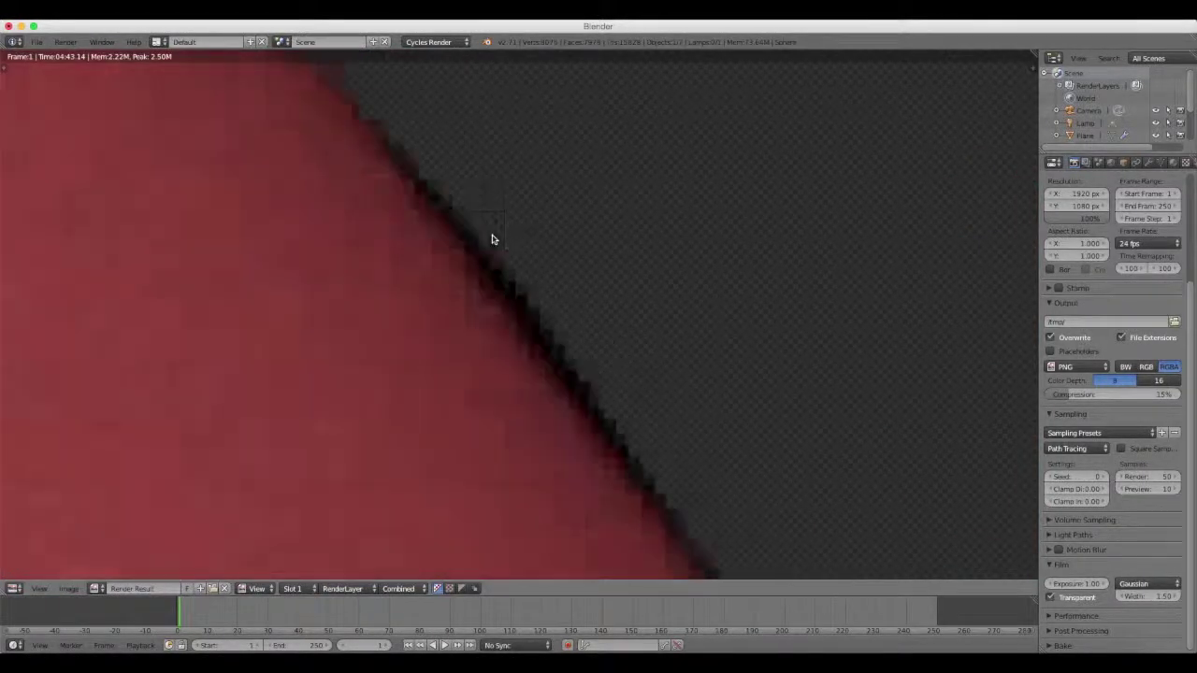
scroll(493, 239, down, 3)
scroll(493, 239, down, 4)
scroll(603, 290, down, 4)
scroll(603, 291, down, 4)
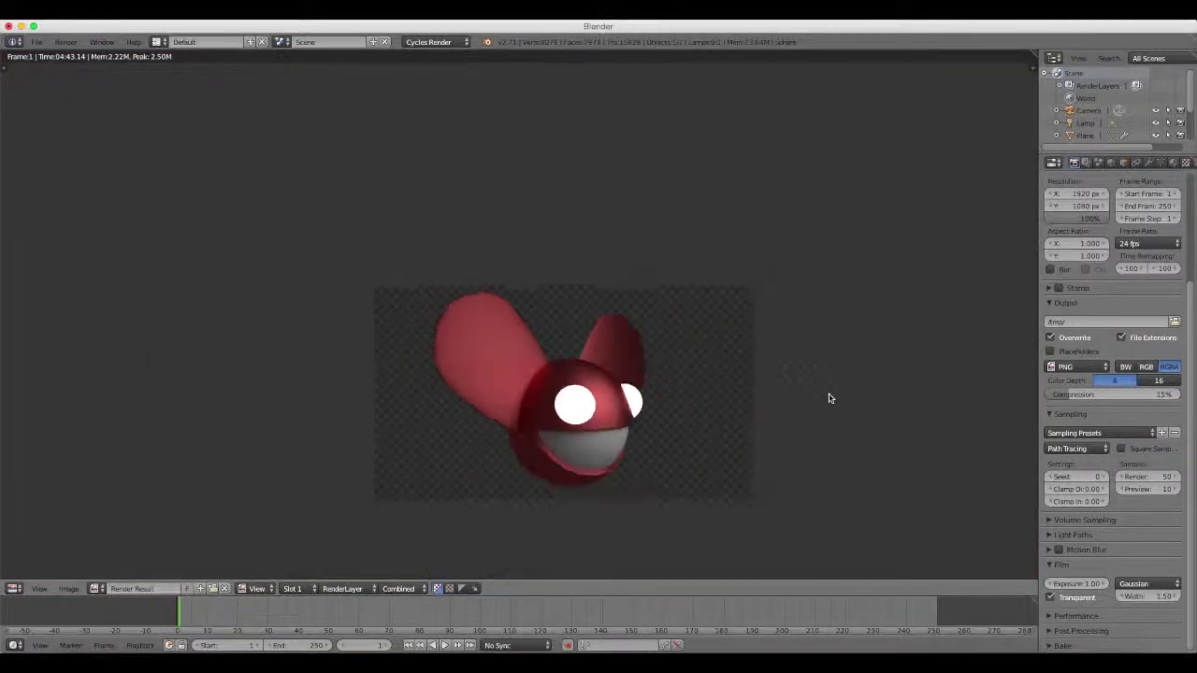
middle_drag(828, 404, 821, 367)
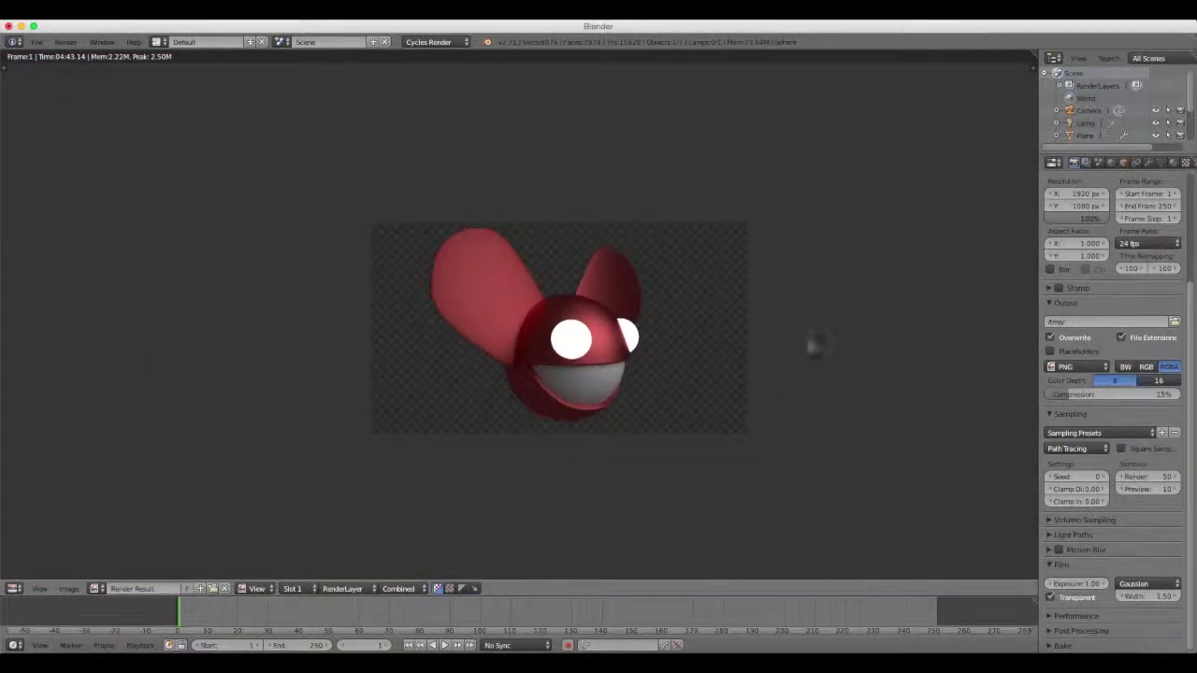
scroll(788, 358, up, 2)
scroll(788, 365, up, 1)
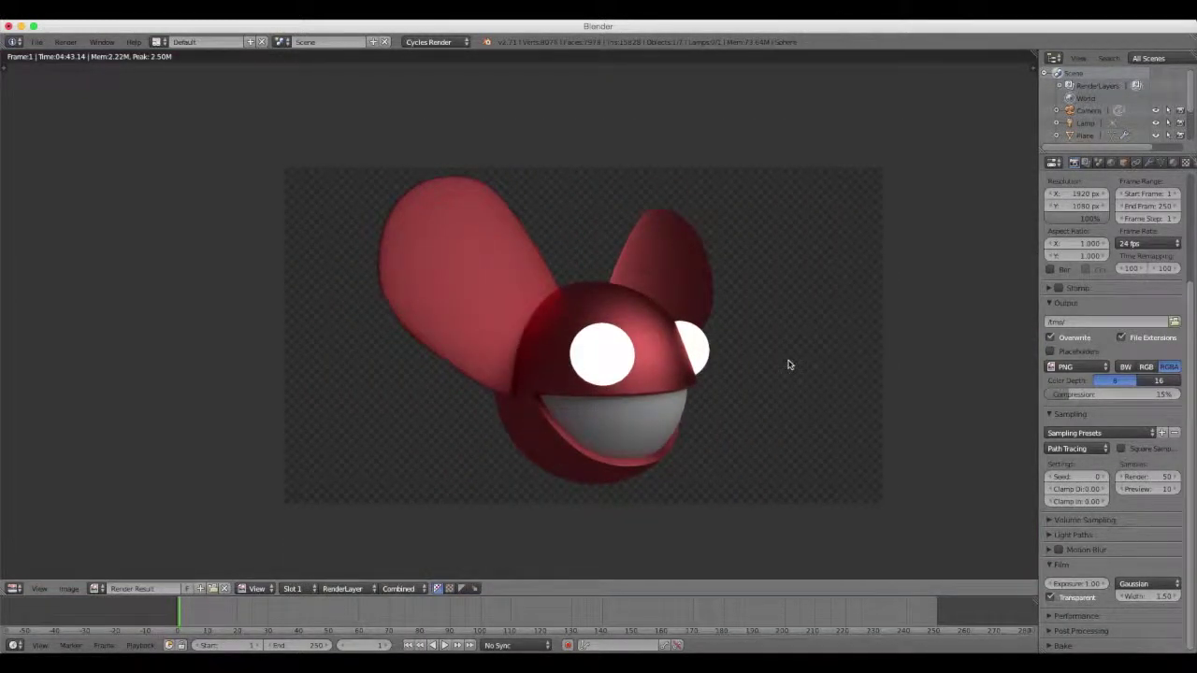
key(F3)
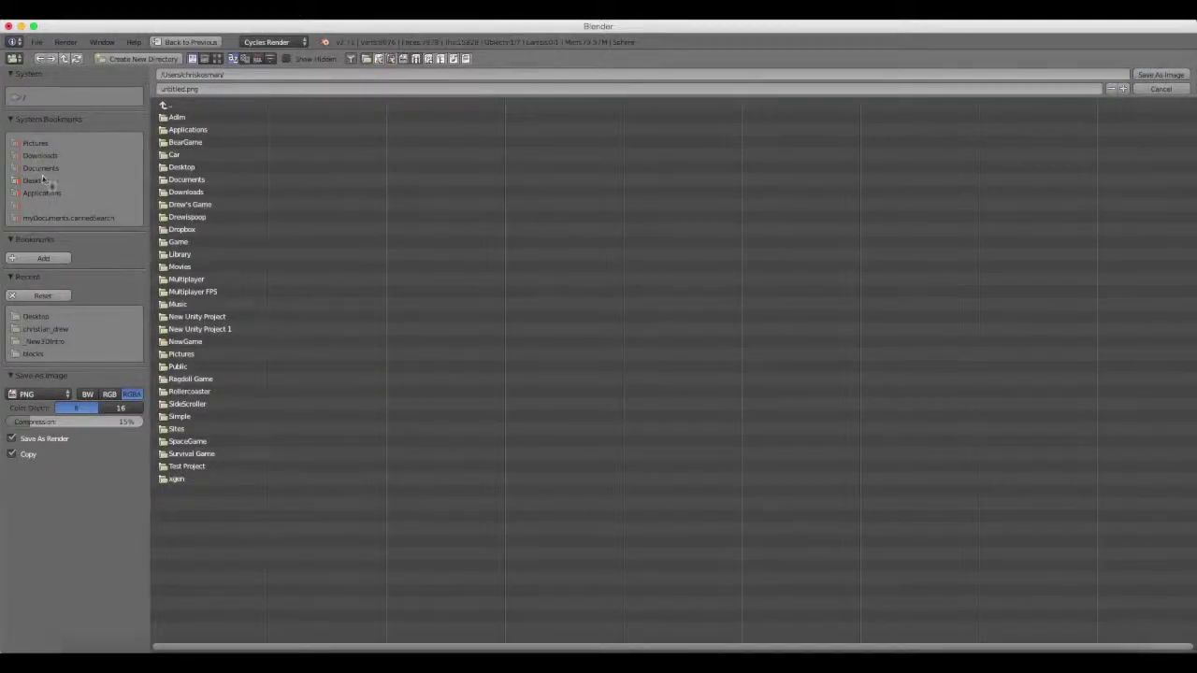
Save the Blender render to the Desktop as render.png and return to Photoshop
click(36, 316)
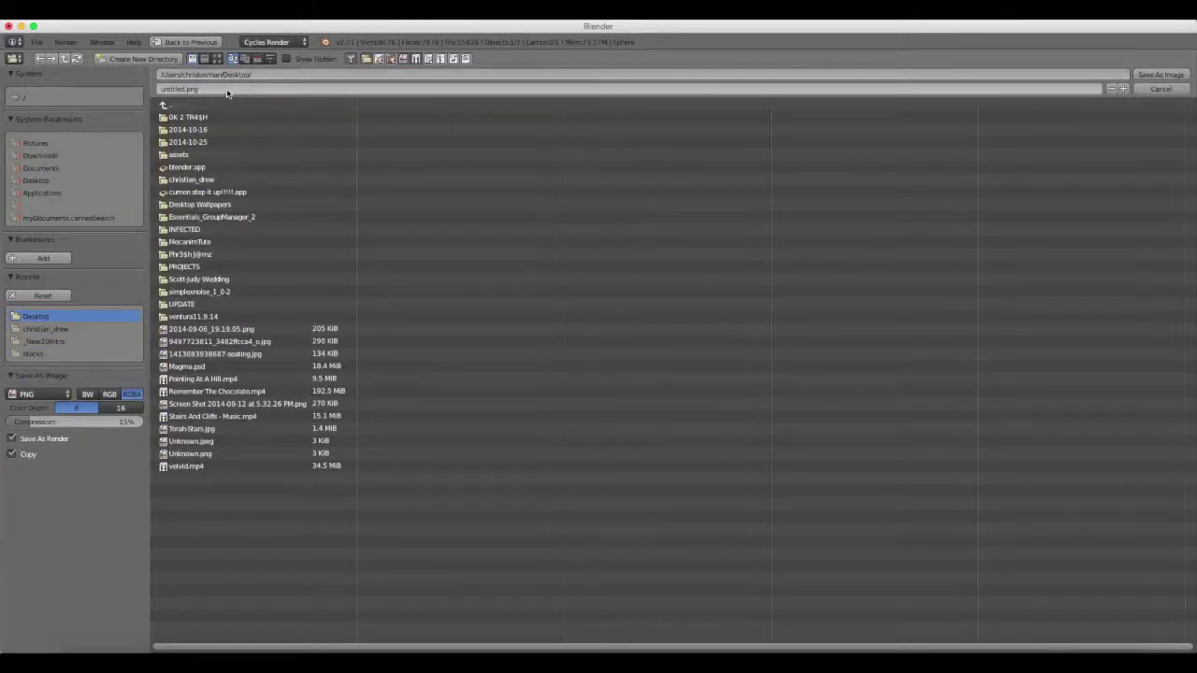
click(226, 89)
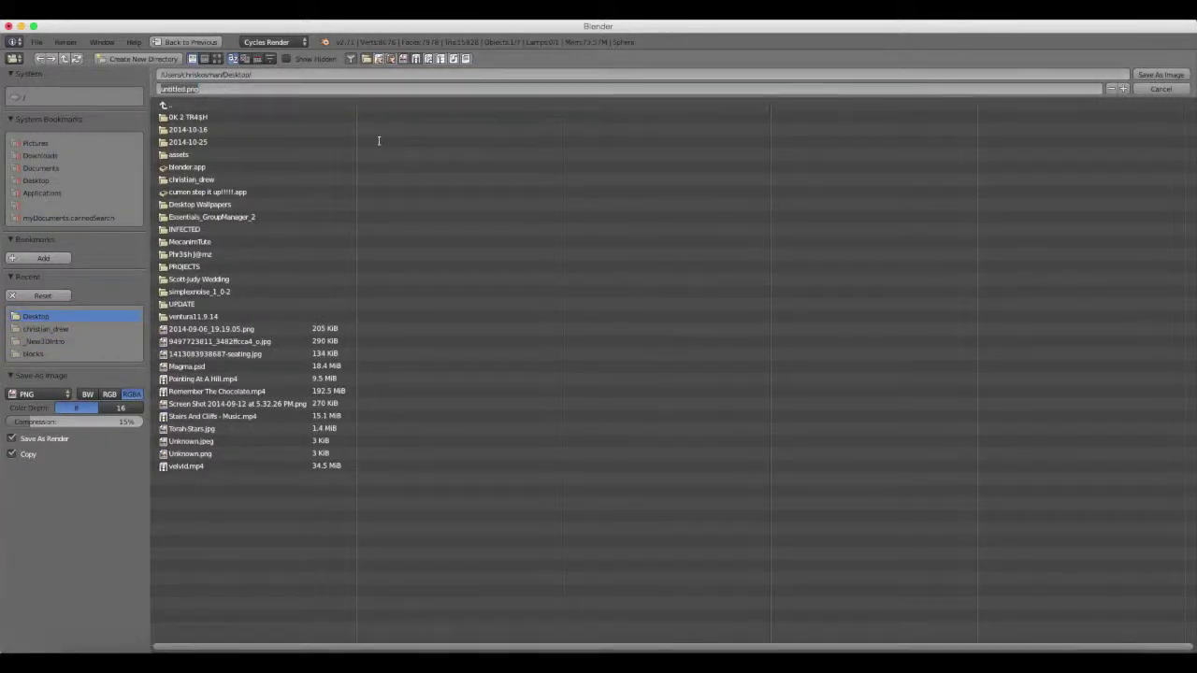
key(BackSpace)
key(Return)
click(280, 647)
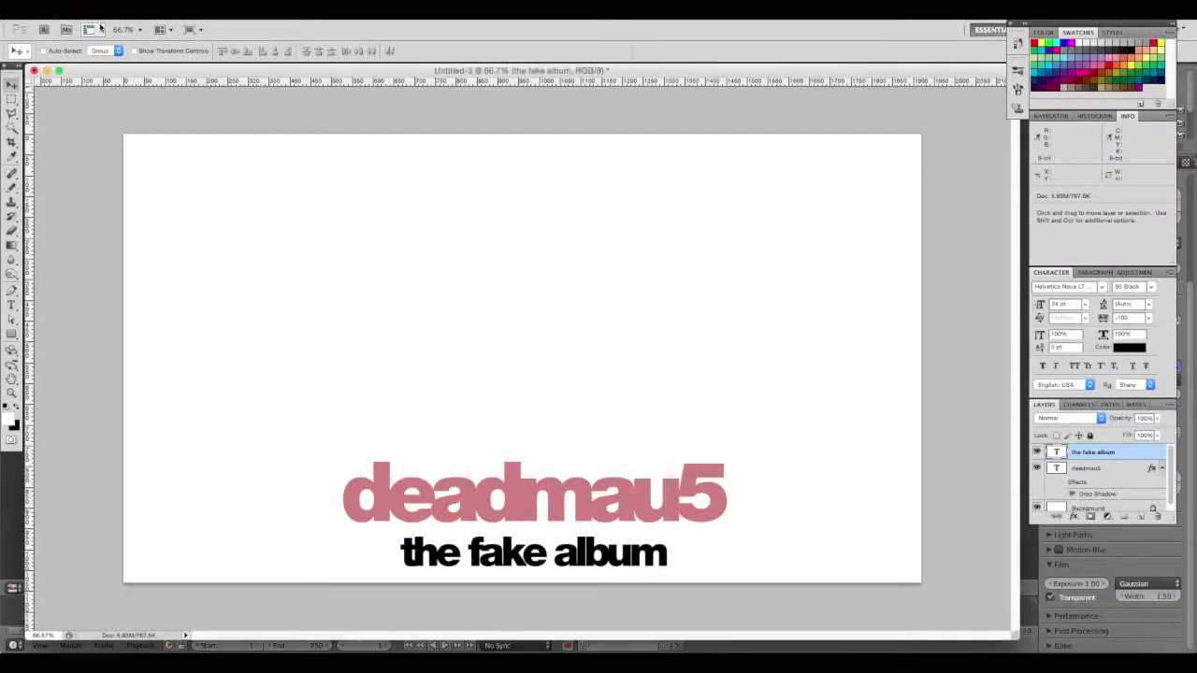
Open render.png from the Desktop as a new Photoshop document
click(94, 17)
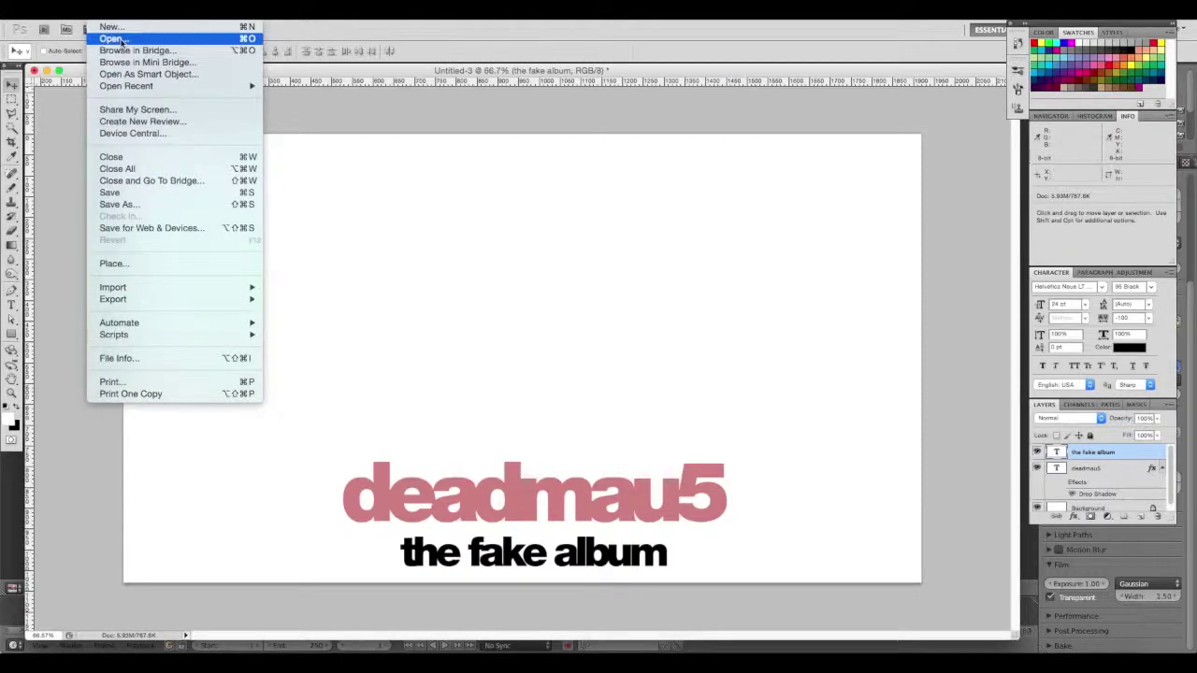
click(113, 38)
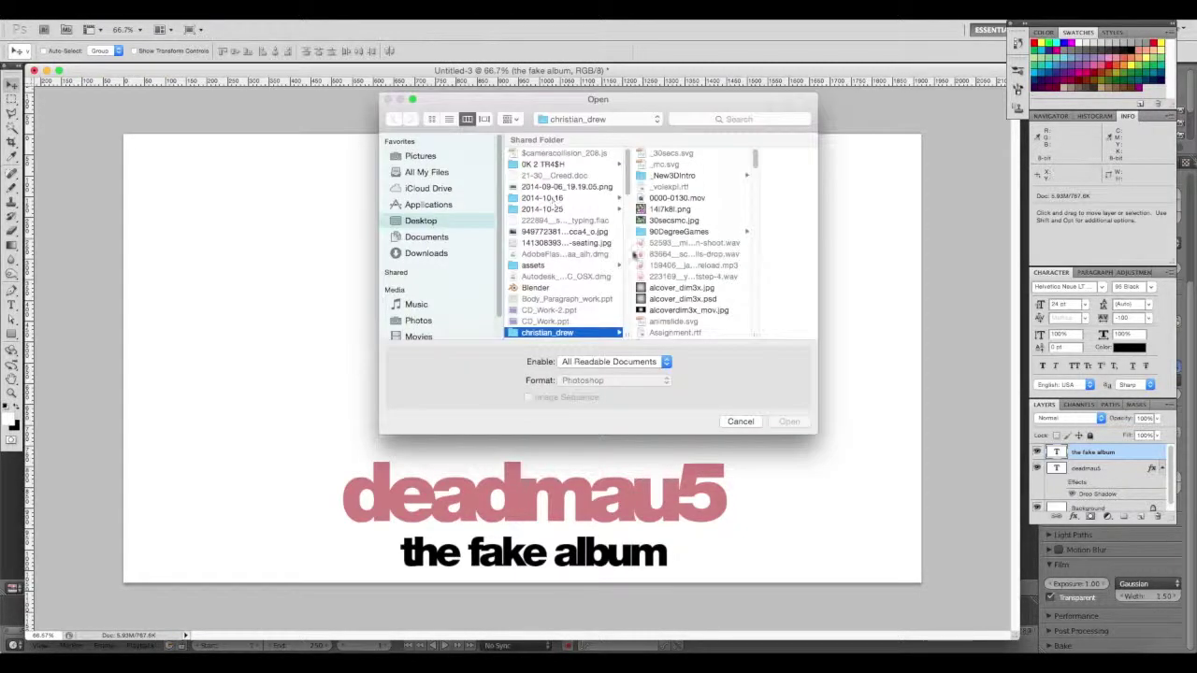
scroll(627, 221, down, 1)
scroll(627, 222, down, 3)
scroll(628, 221, down, 3)
scroll(627, 222, down, 2)
scroll(632, 272, down, 2)
scroll(632, 272, down, 2)
scroll(632, 272, up, 2)
scroll(634, 280, down, 3)
scroll(638, 300, down, 3)
scroll(640, 308, down, 2)
scroll(639, 299, up, 2)
scroll(639, 285, up, 4)
scroll(636, 272, up, 3)
double_click(556, 264)
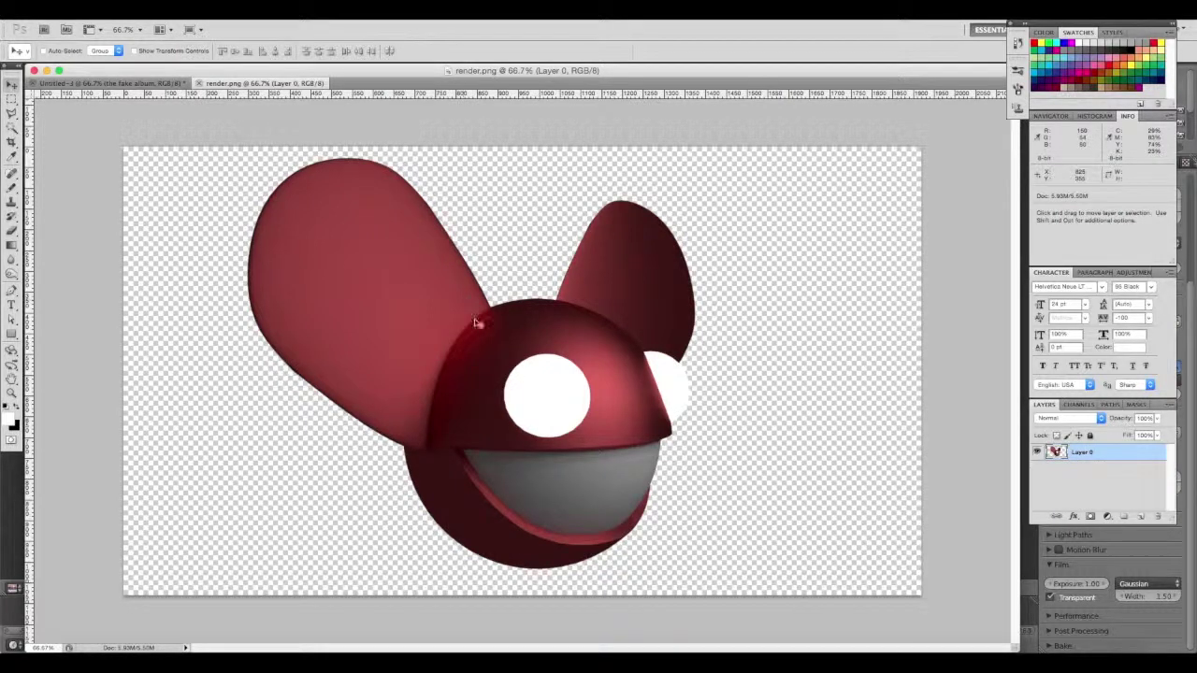
Drag the render into the album cover as Layer 1, scaled to about 81% above the title
drag(475, 322, 160, 85)
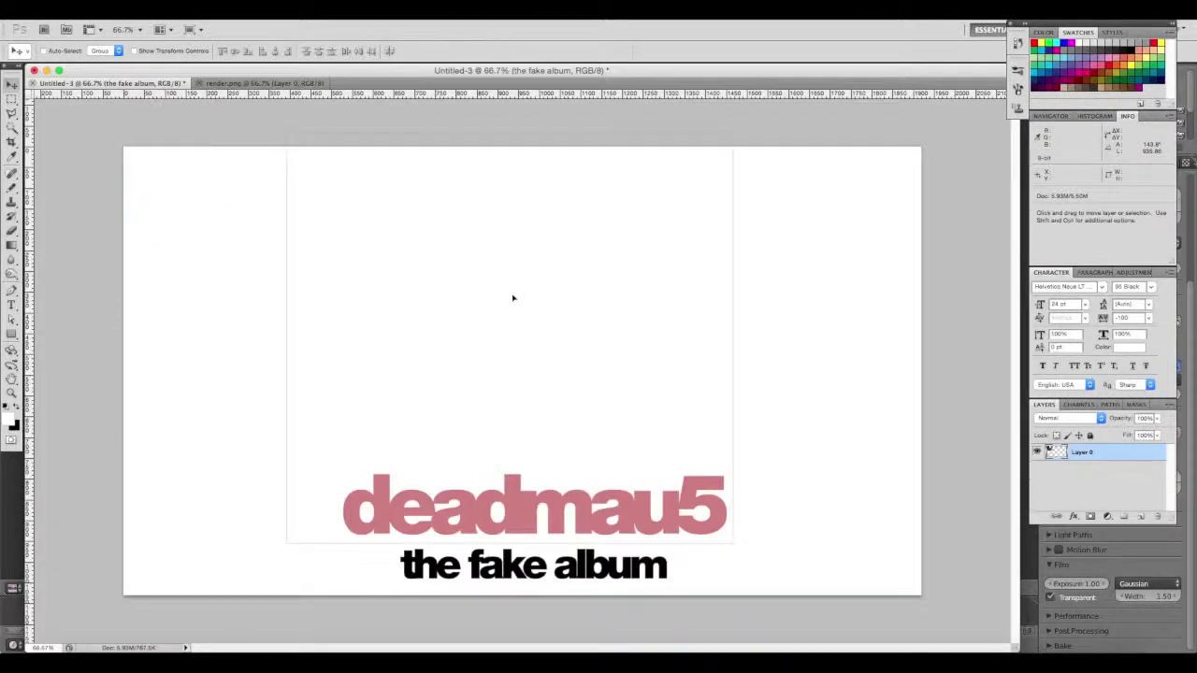
drag(161, 84, 513, 296)
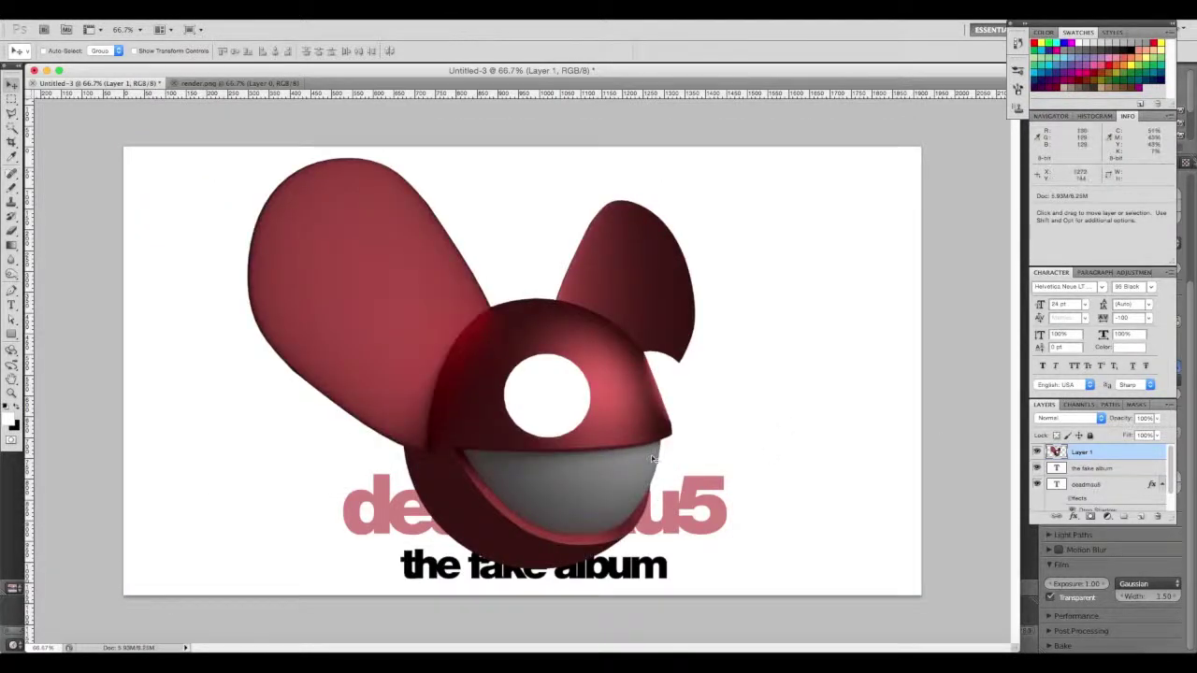
key(ctrl+t)
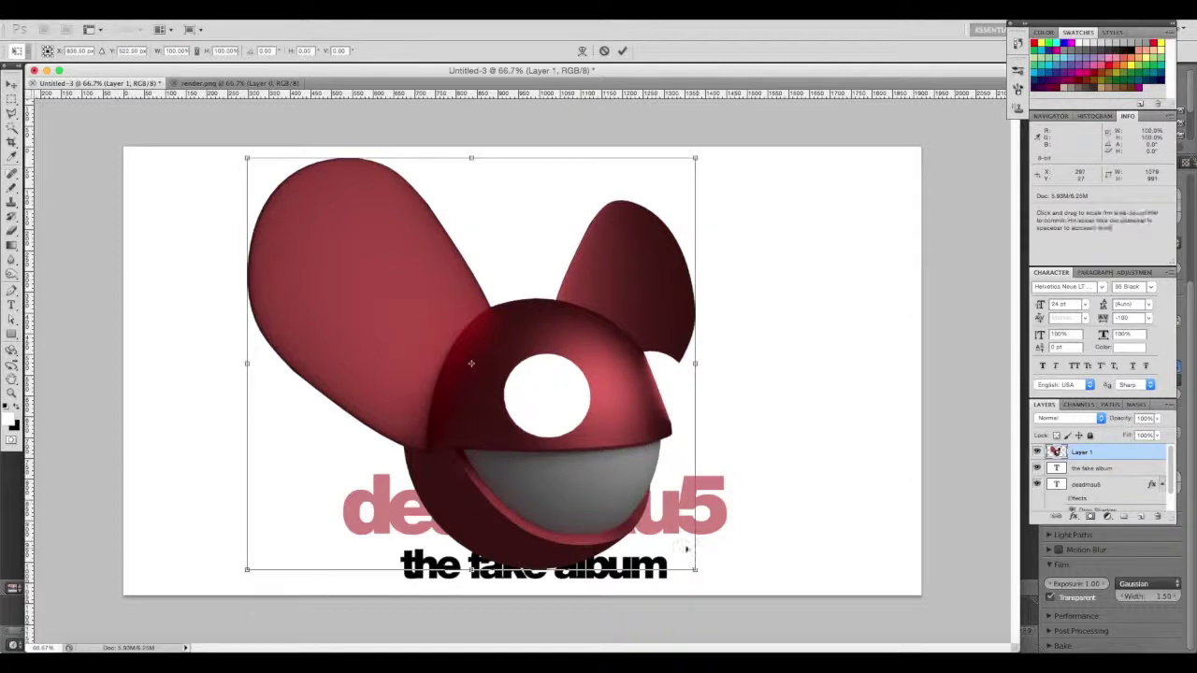
shift+drag(695, 567, 591, 501)
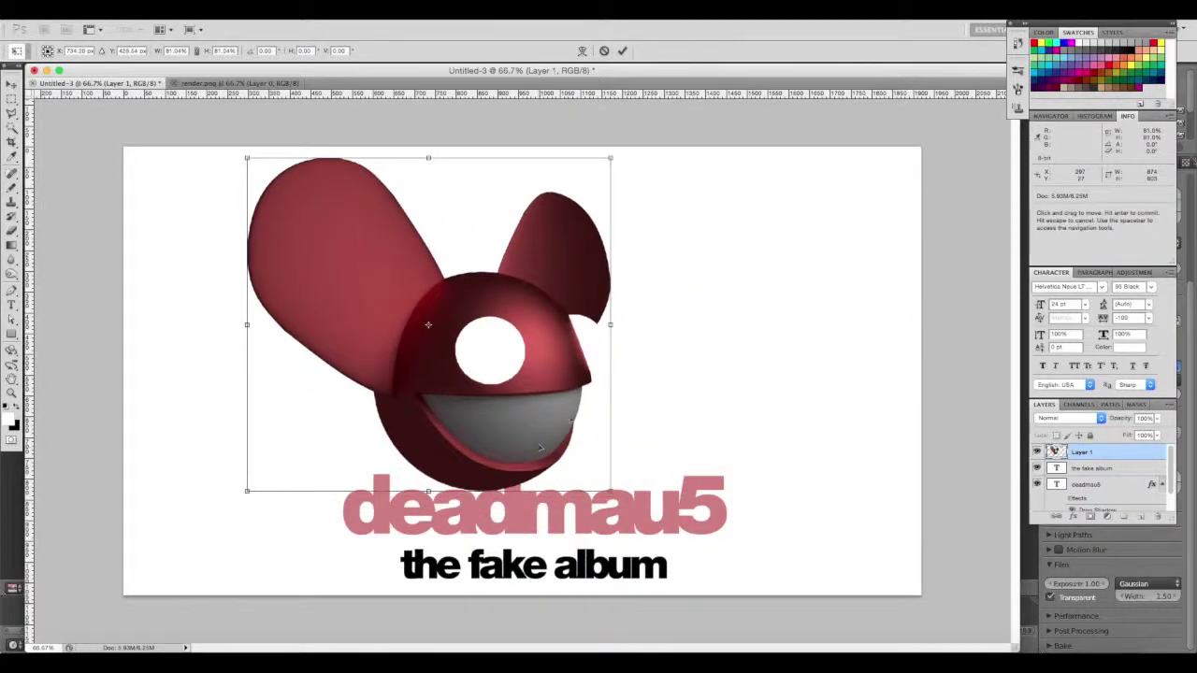
drag(539, 447, 626, 433)
key(Return)
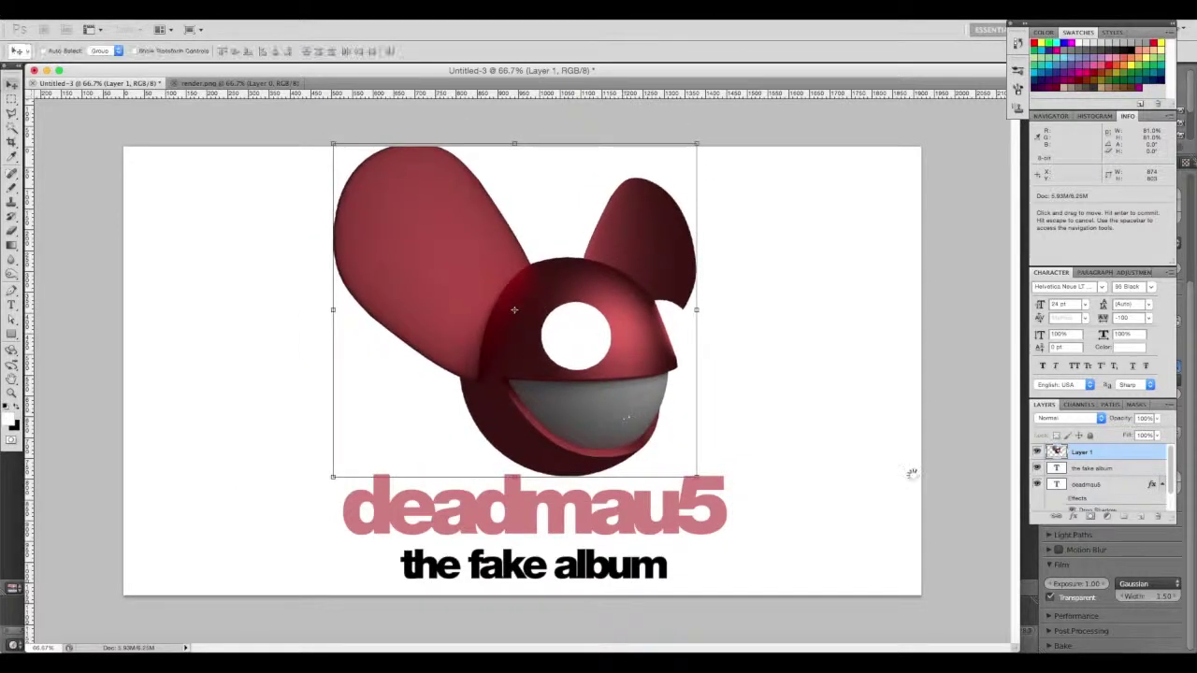
click(1101, 501)
click(11, 424)
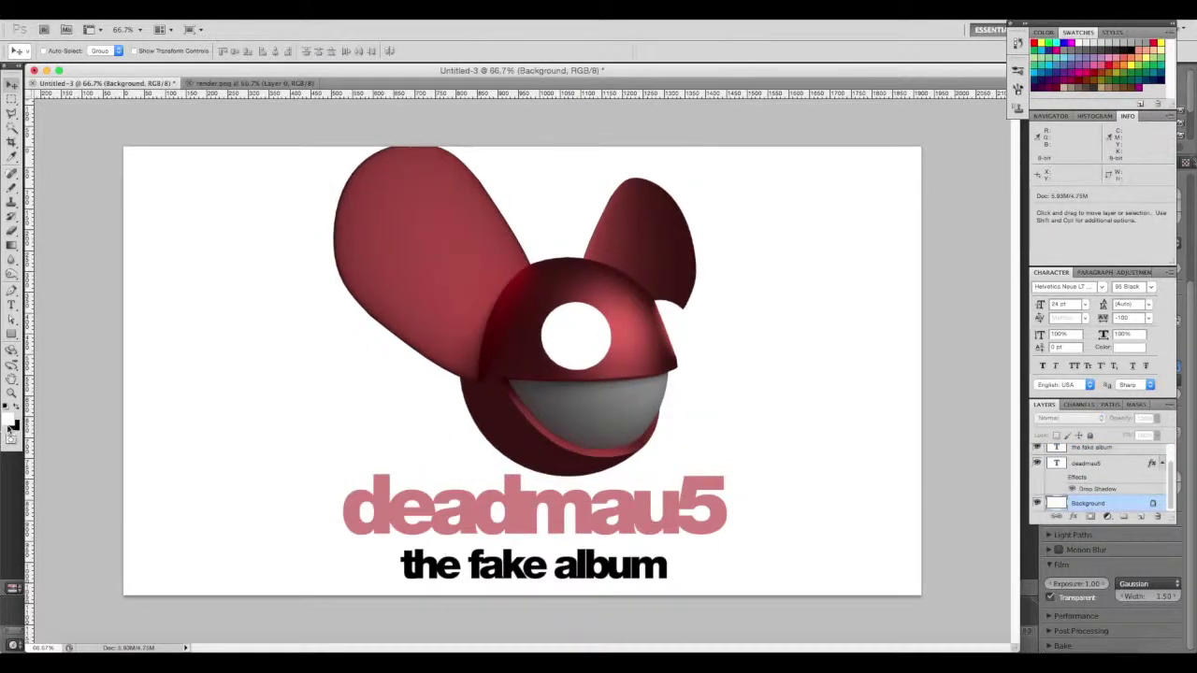
Fill the Background layer with a mid-grey colour
drag(948, 509, 848, 511)
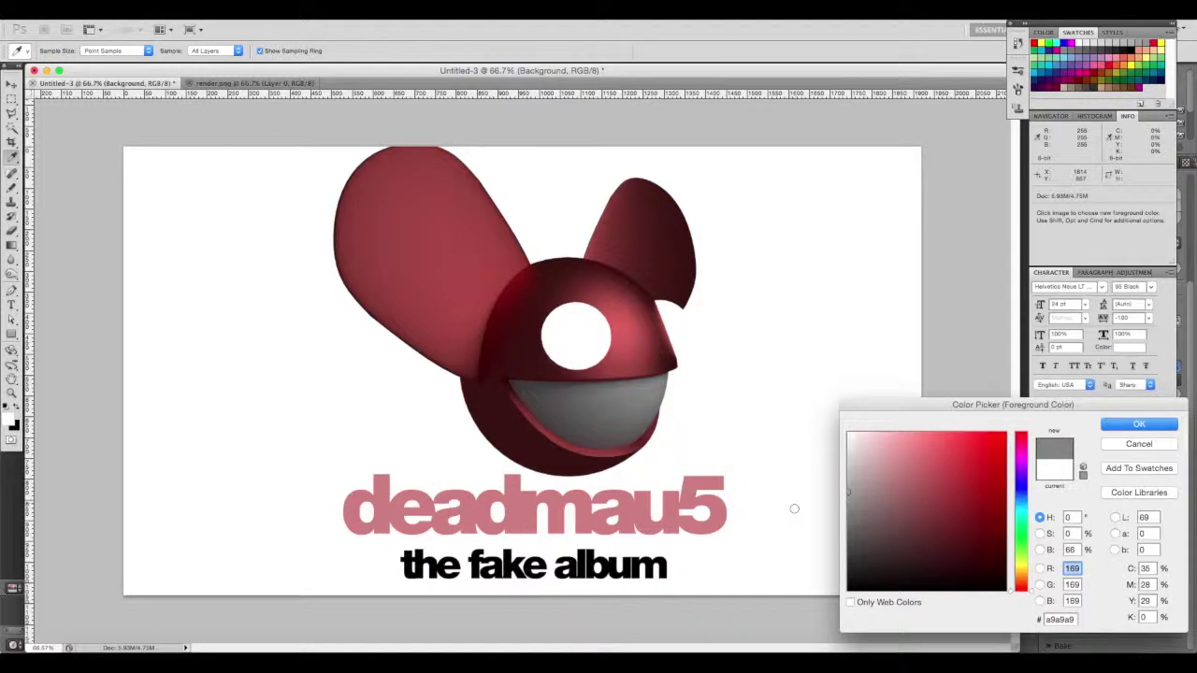
click(1139, 424)
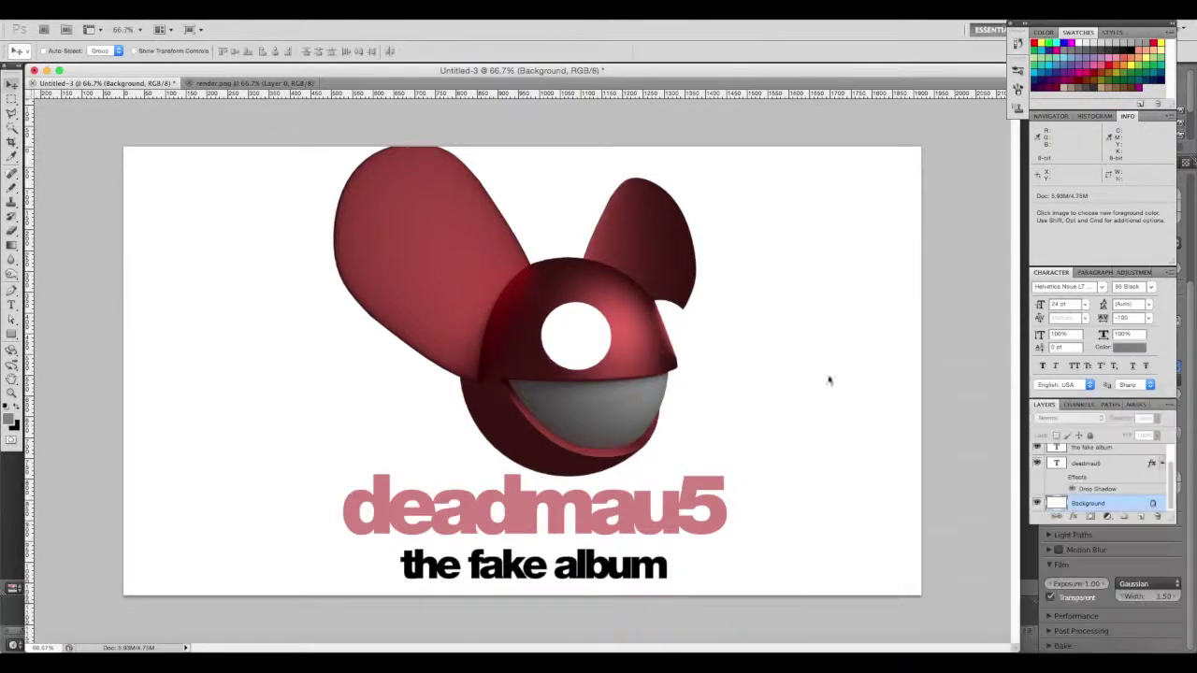
key(alt+BackSpace)
scroll(1093, 470, up, 2)
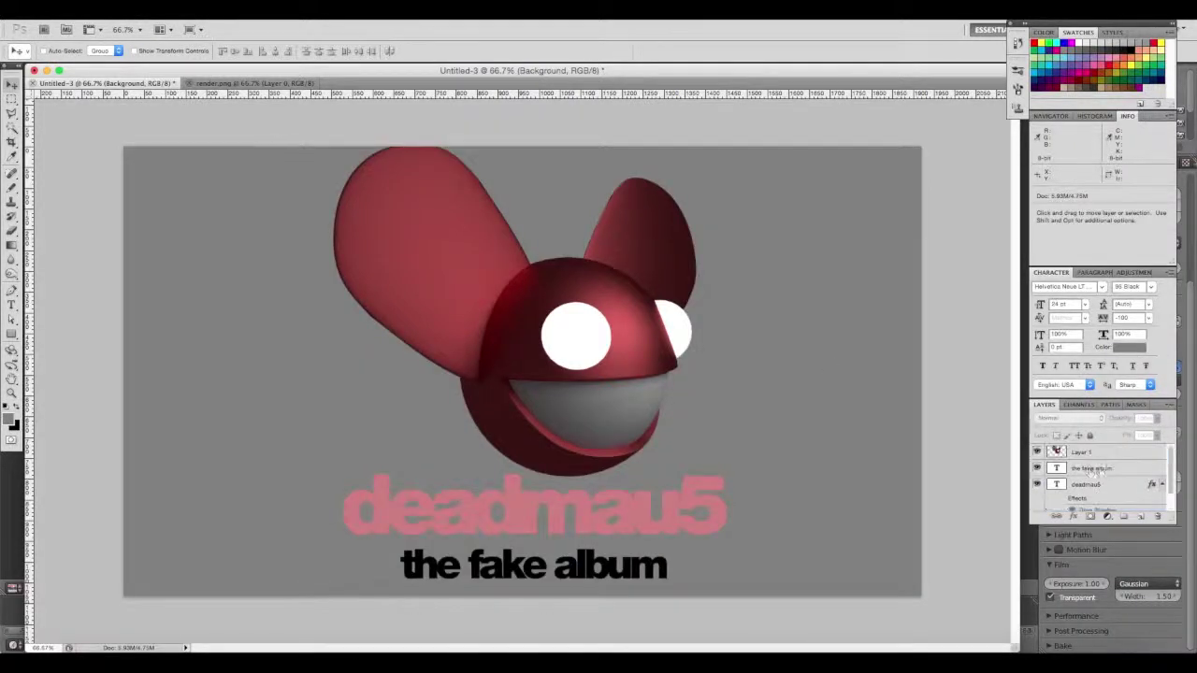
Rescale the head render to about 92% and adjust its position above the title
click(1087, 451)
key(ctrl+t)
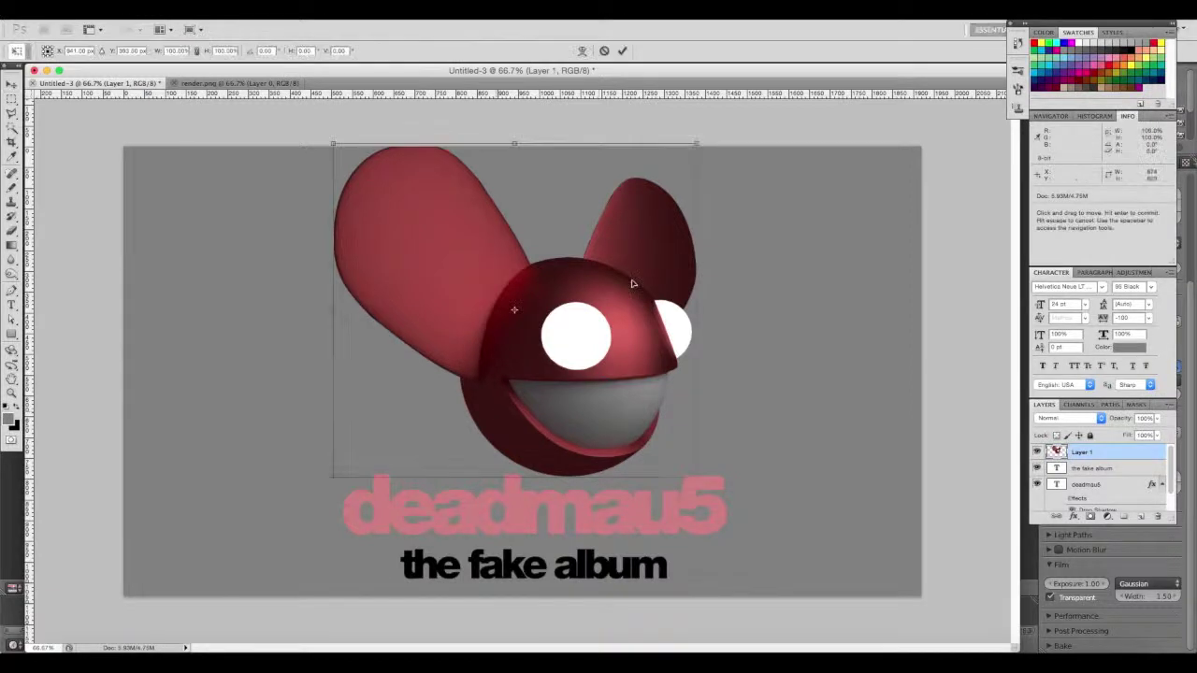
shift+drag(694, 151, 669, 166)
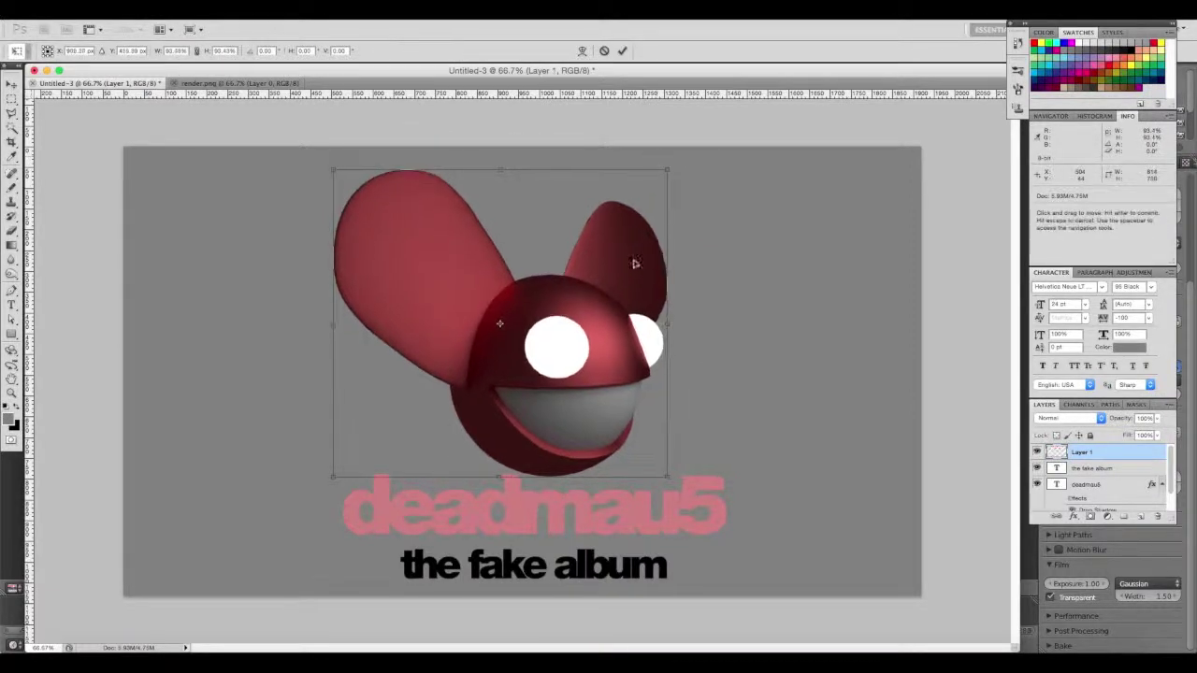
drag(633, 265, 637, 266)
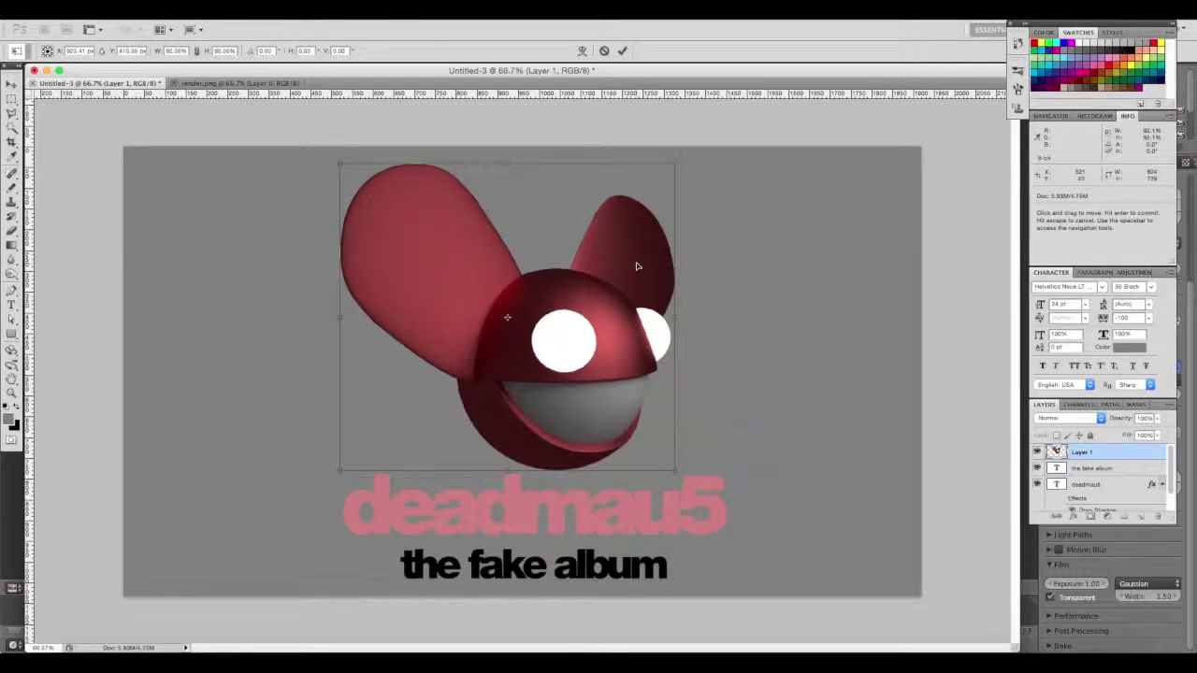
key(Right)
key(Right)
key(Right)
key(Right)
key(Right)
key(Right)
key(Right)
key(Right)
key(Left)
key(Left)
key(Left)
key(Left)
key(Left)
key(Left)
key(Left)
key(Left)
key(Left)
key(Left)
key(Left)
key(Left)
key(Left)
key(Left)
key(Left)
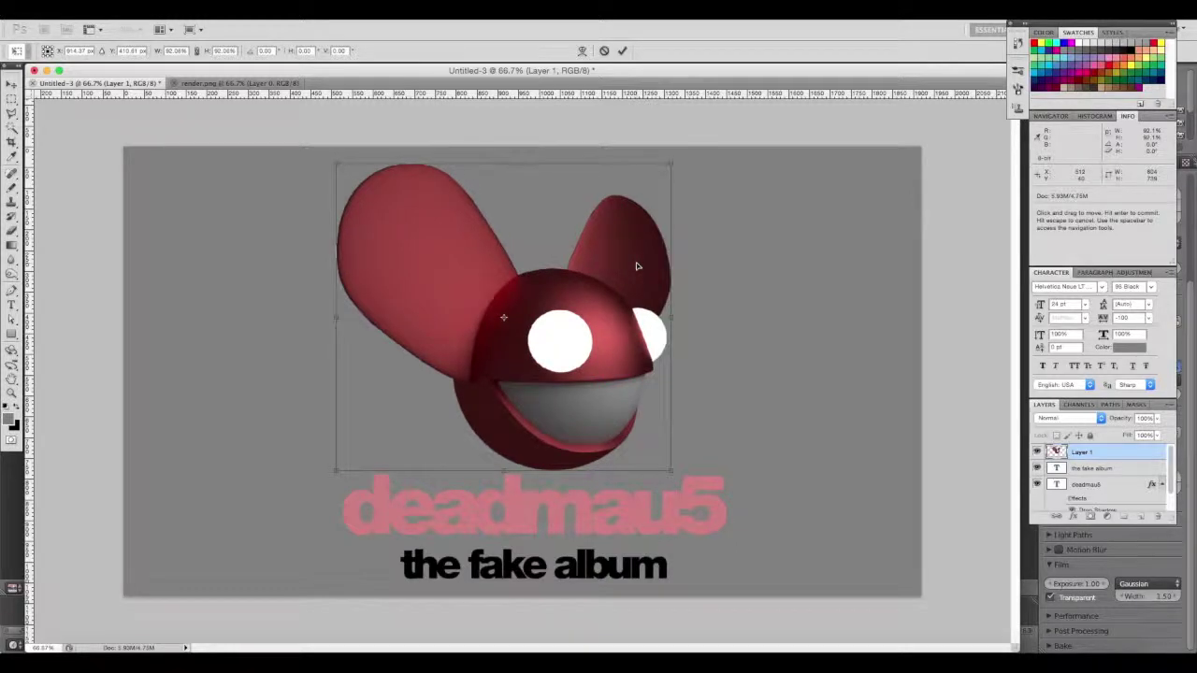
key(Left)
key(Left)
key(Left)
key(Left)
key(Left)
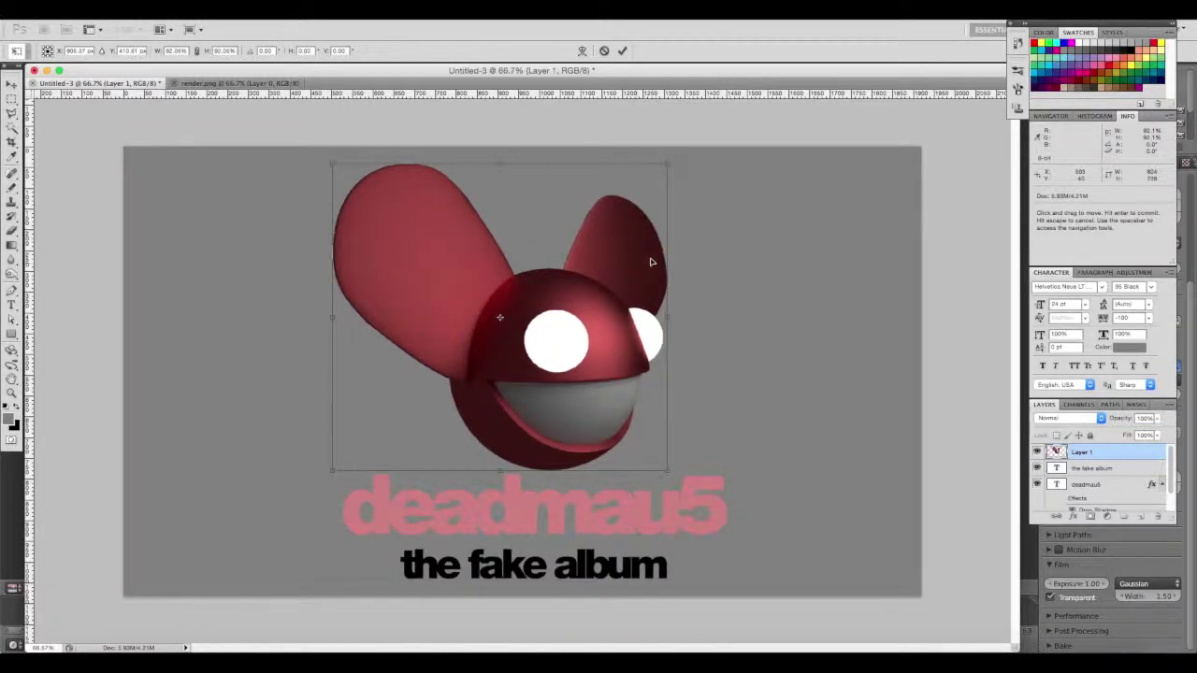
drag(683, 264, 670, 264)
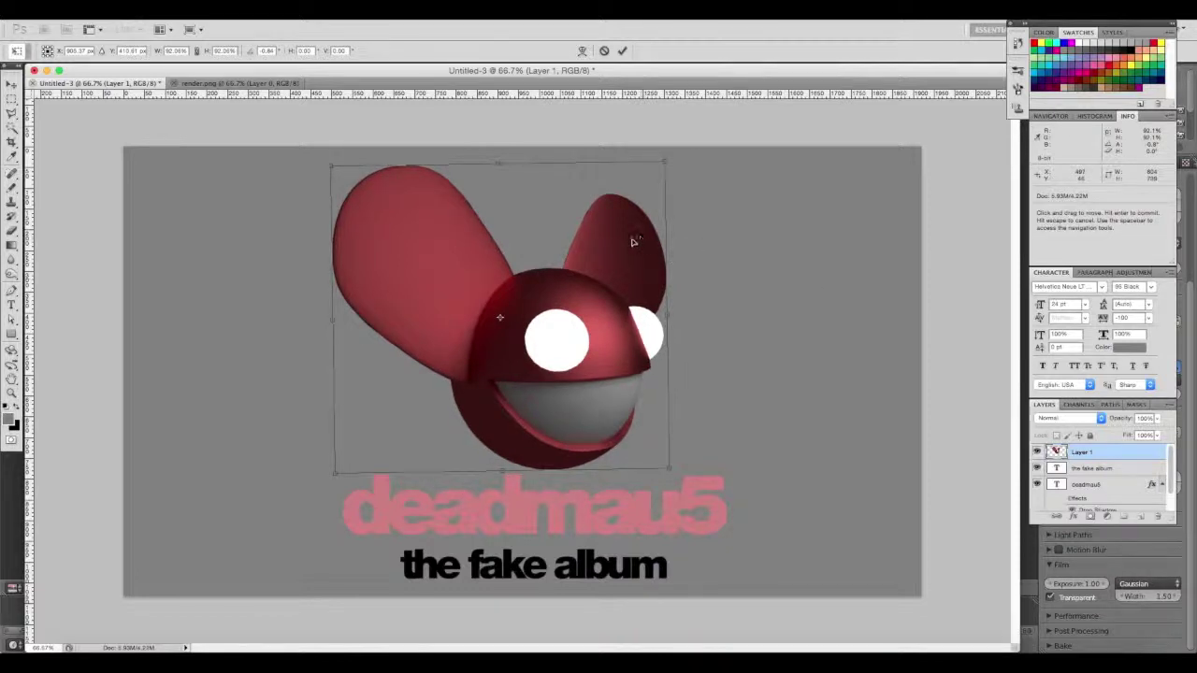
drag(633, 242, 623, 241)
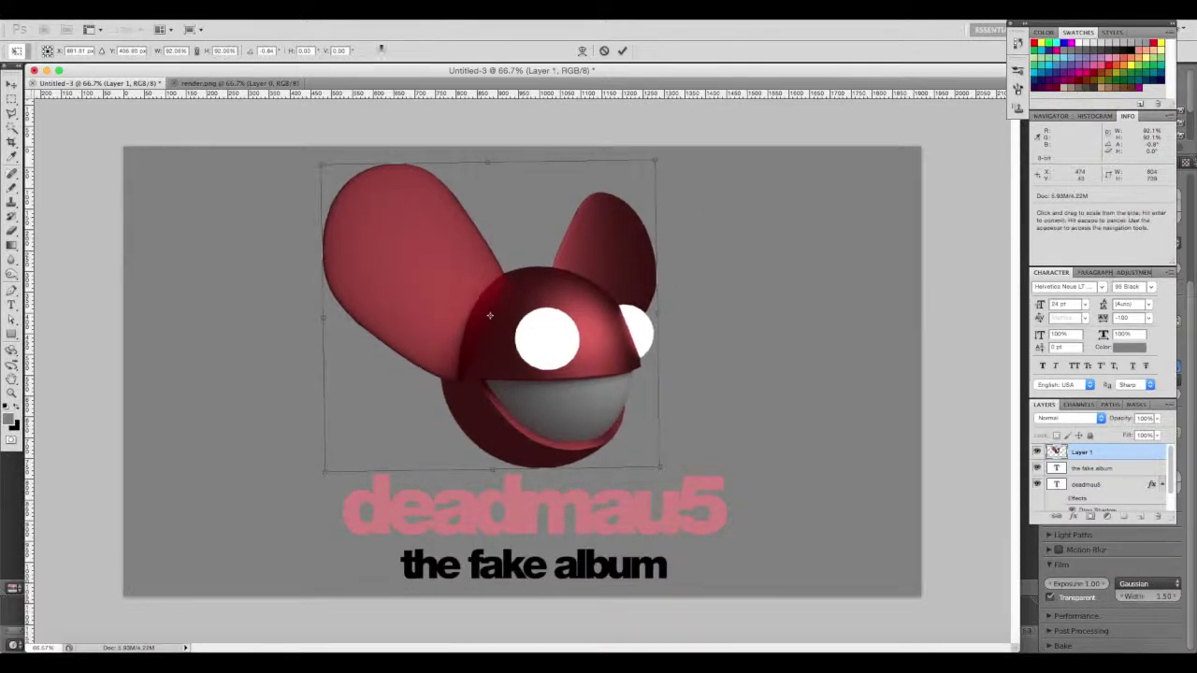
Set the head's rotation to 0°, commit the transform, and shift it slightly right
click(248, 54)
text(0)
key(Return)
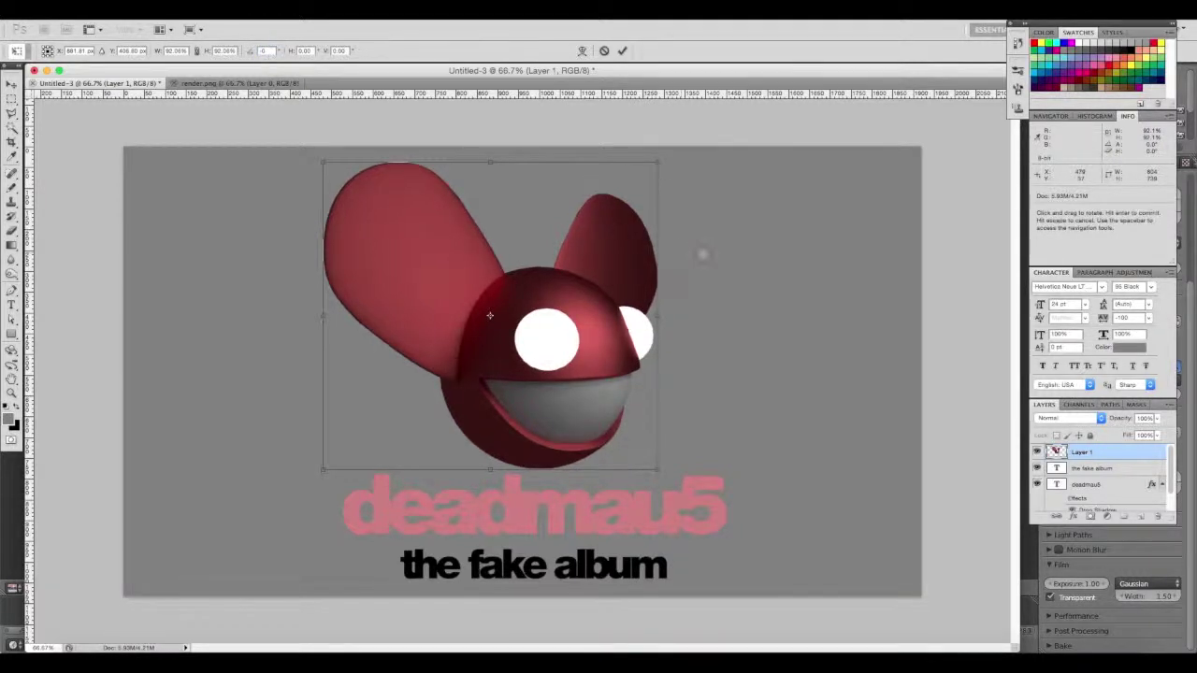
click(622, 51)
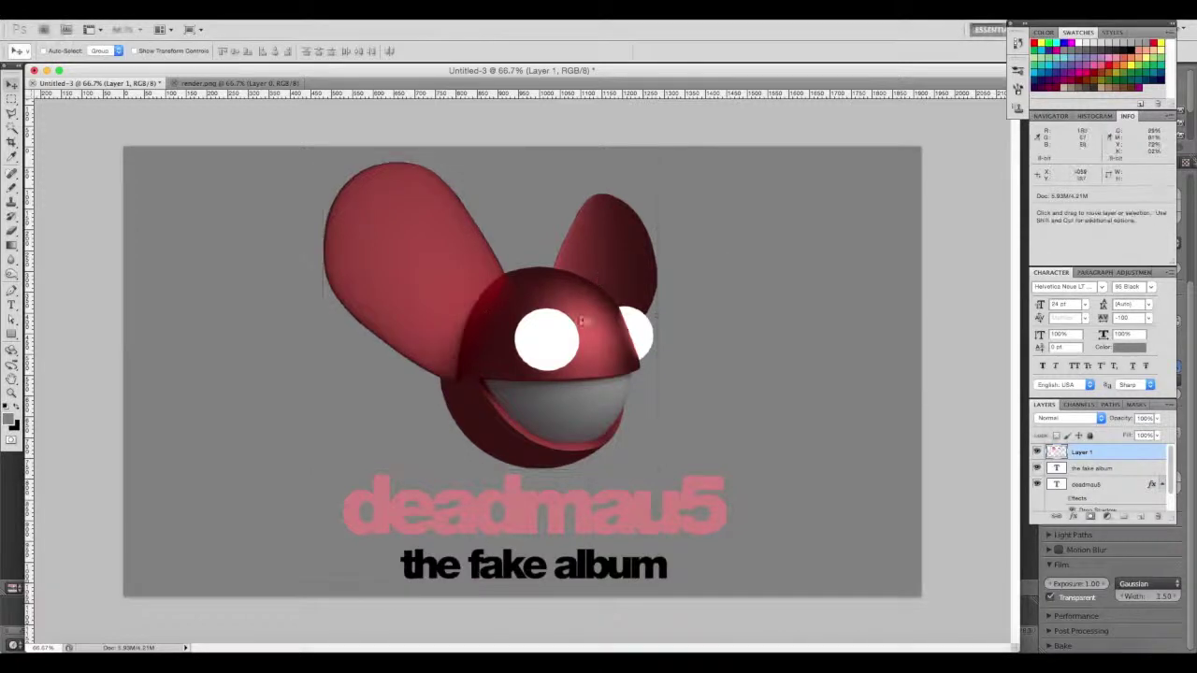
drag(577, 337, 593, 337)
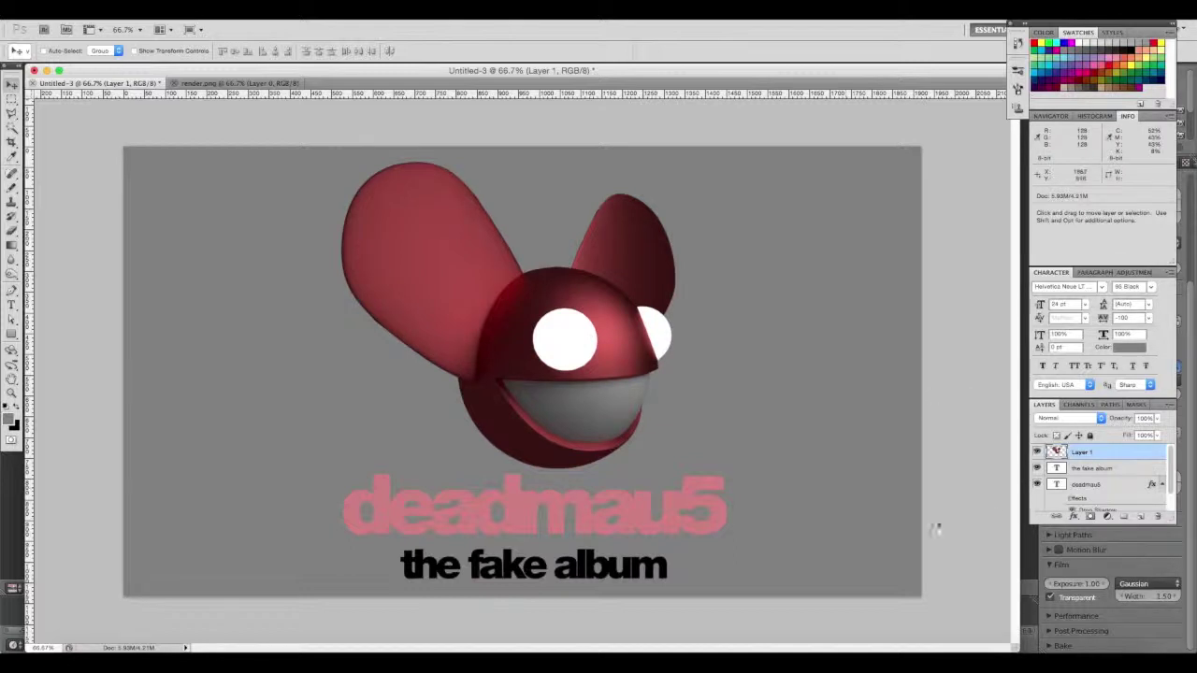
click(1089, 484)
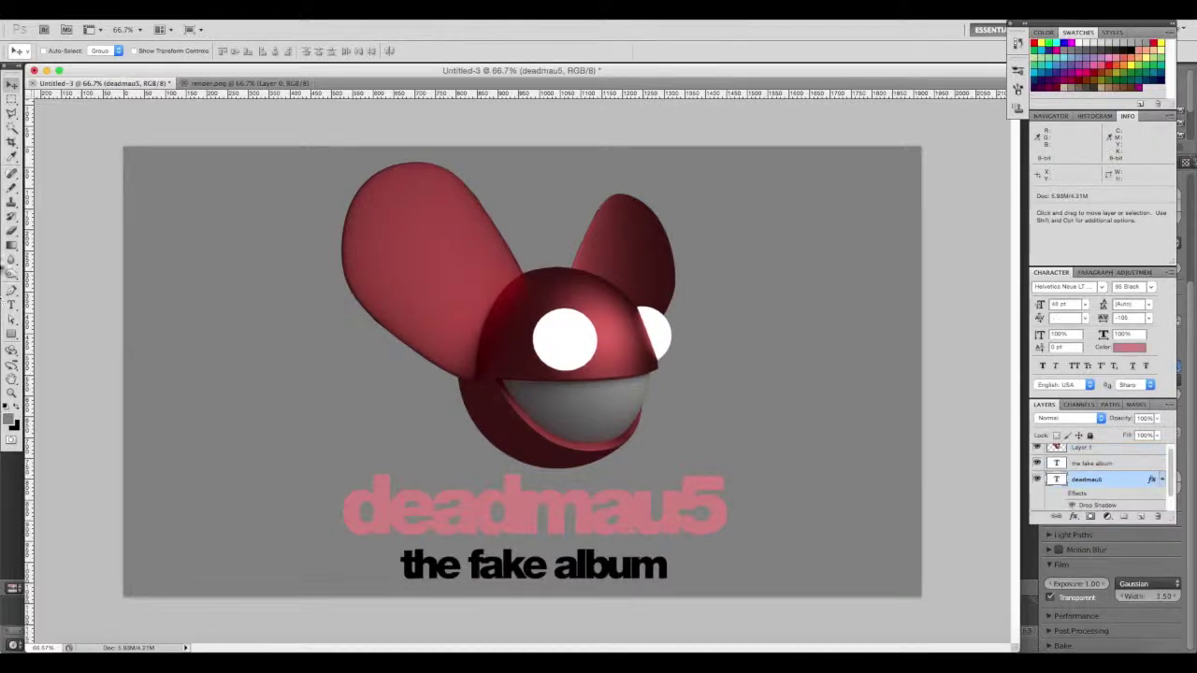
Change the deadmau5 title colour to a deeper, darker red (#853d3d)
click(11, 308)
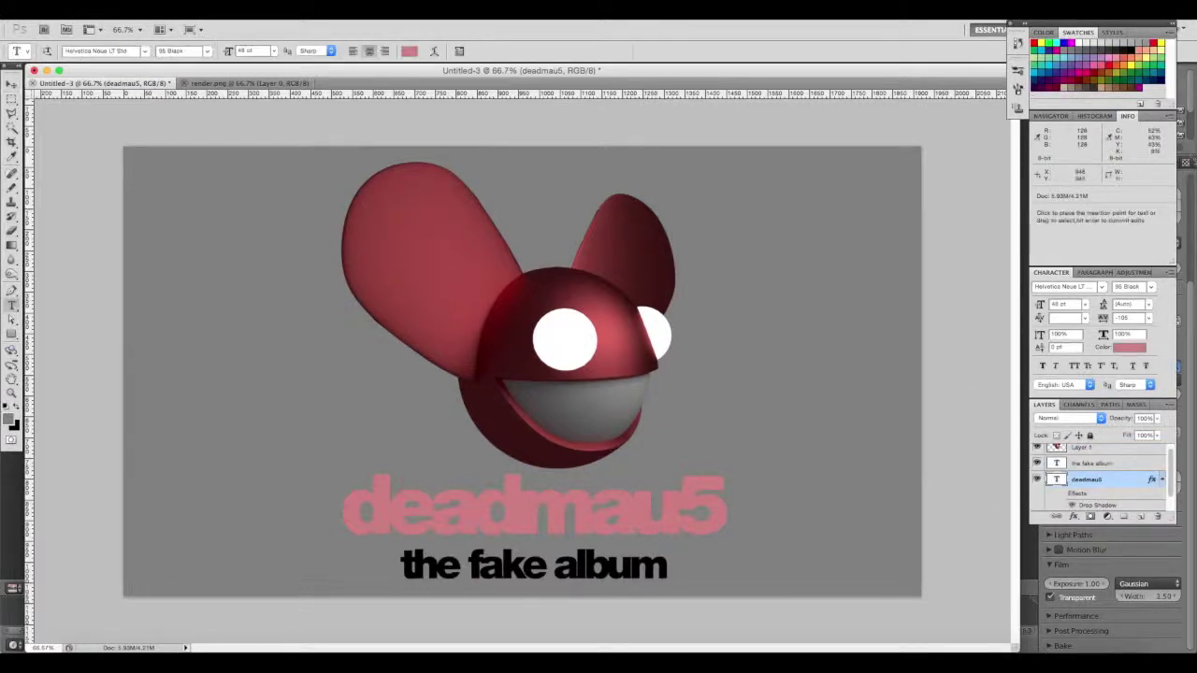
double_click(517, 523)
click(533, 533)
click(410, 50)
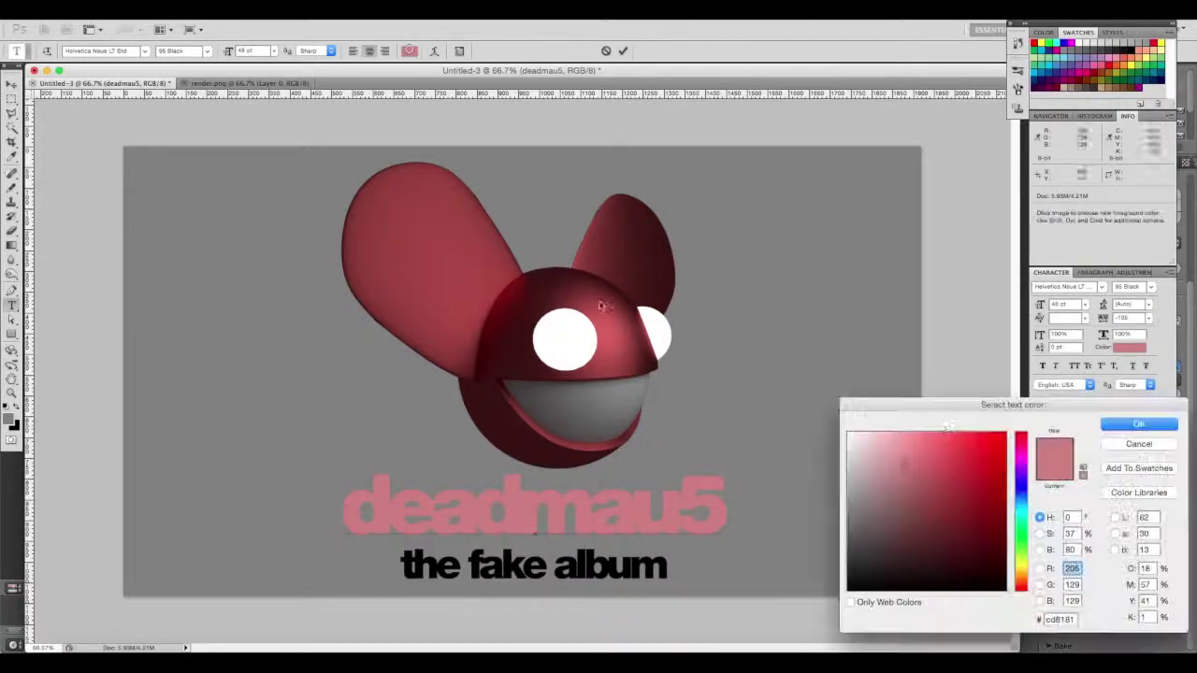
click(912, 503)
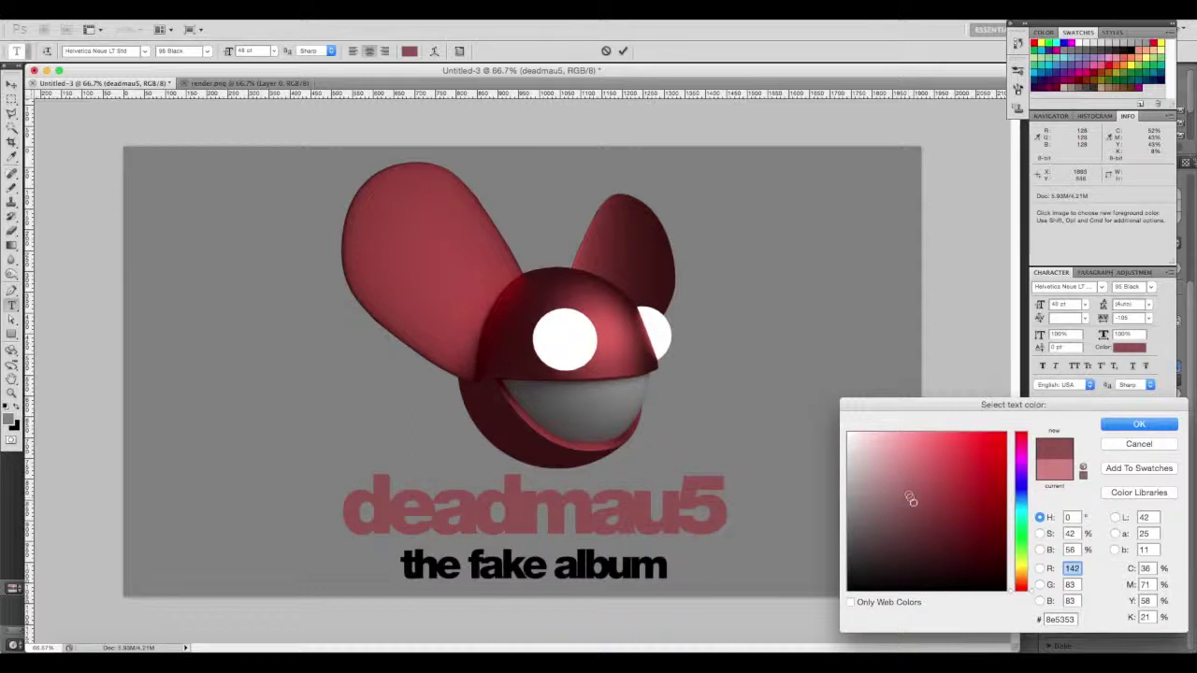
click(931, 478)
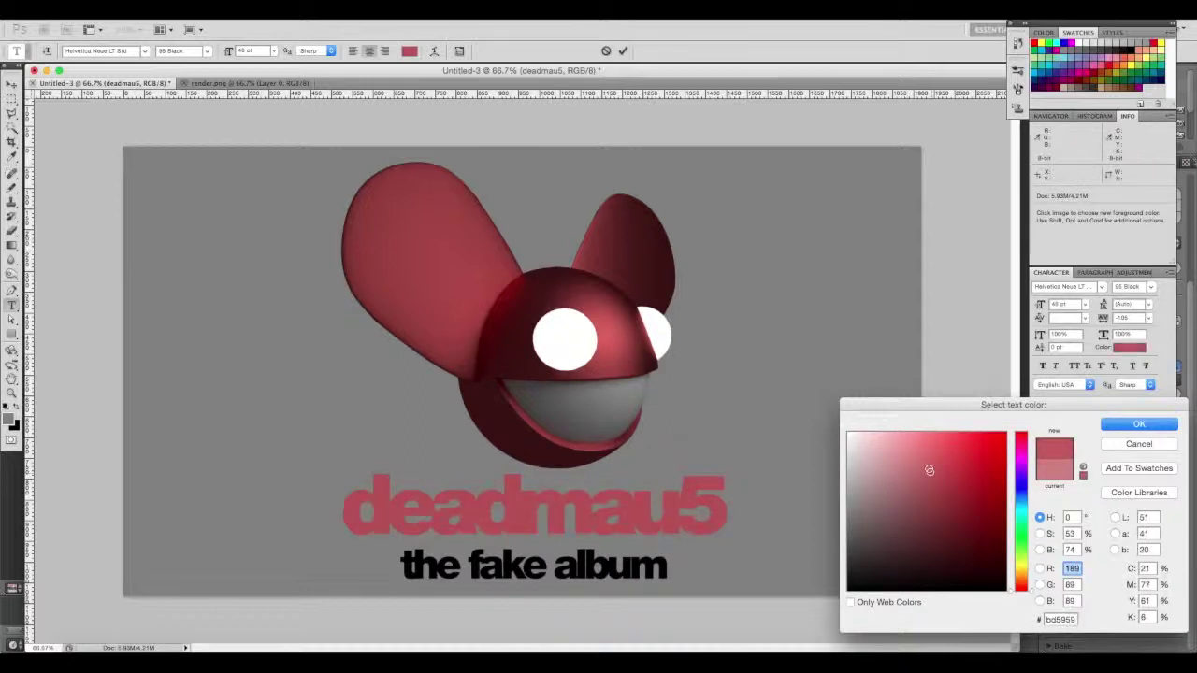
click(933, 502)
drag(933, 504, 933, 507)
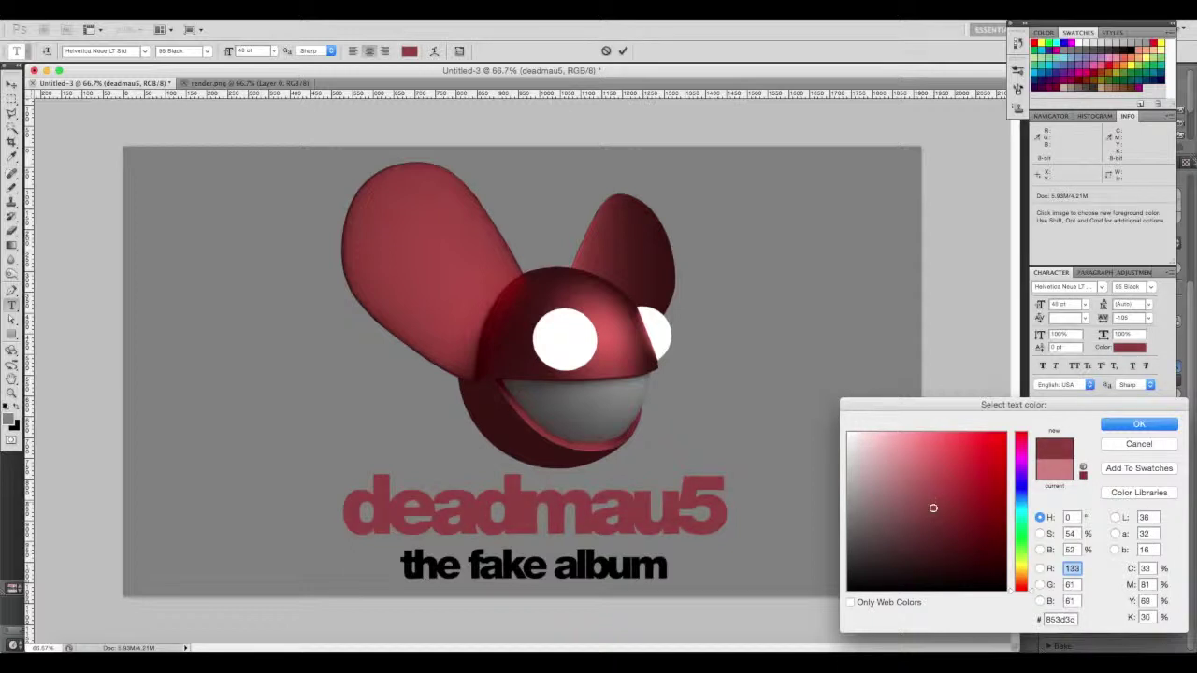
click(1157, 425)
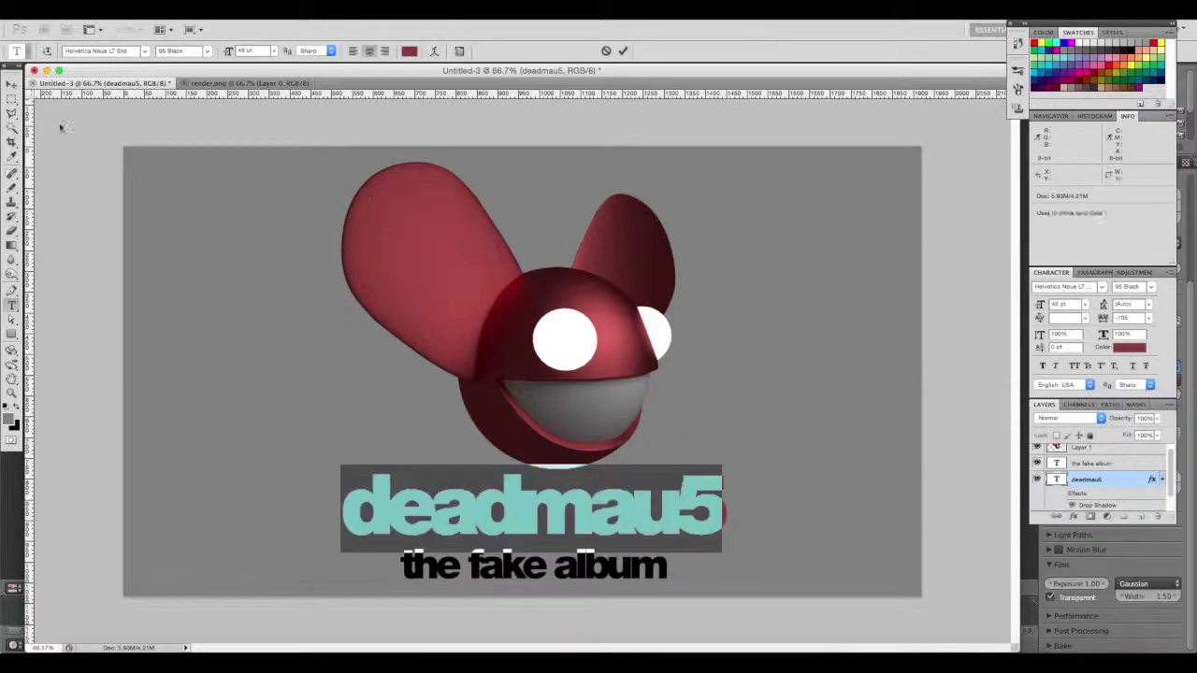
click(12, 84)
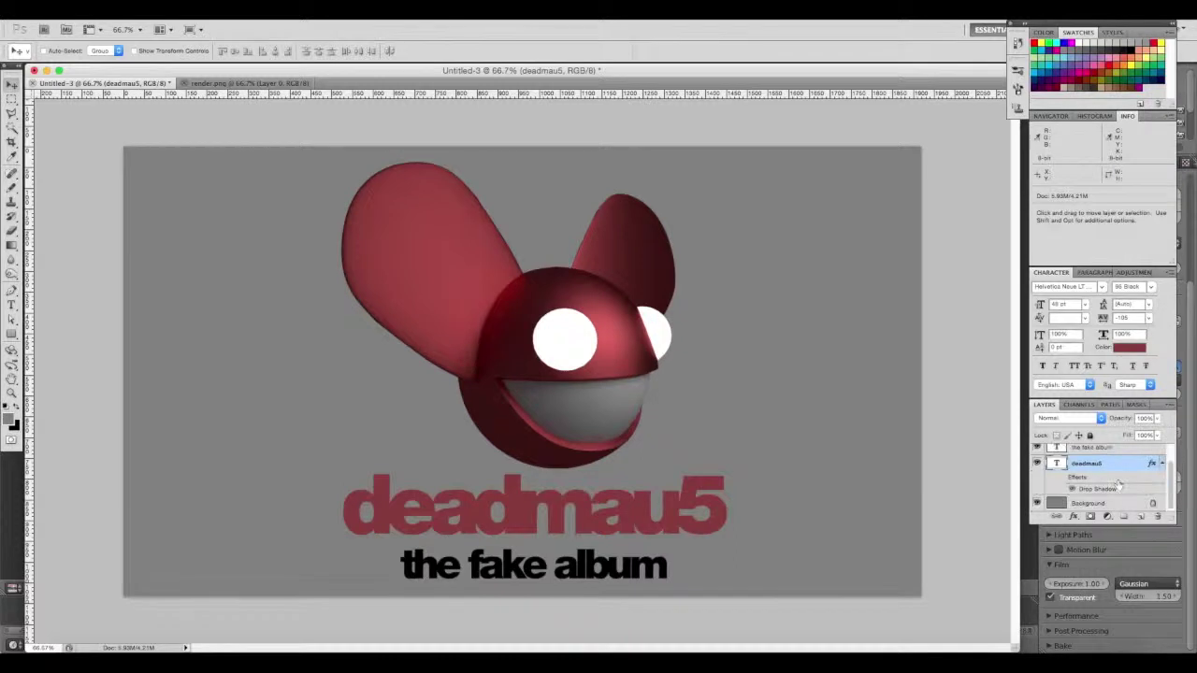
Add a new empty layer above the head render layer
scroll(1098, 472, up, 1)
click(1089, 452)
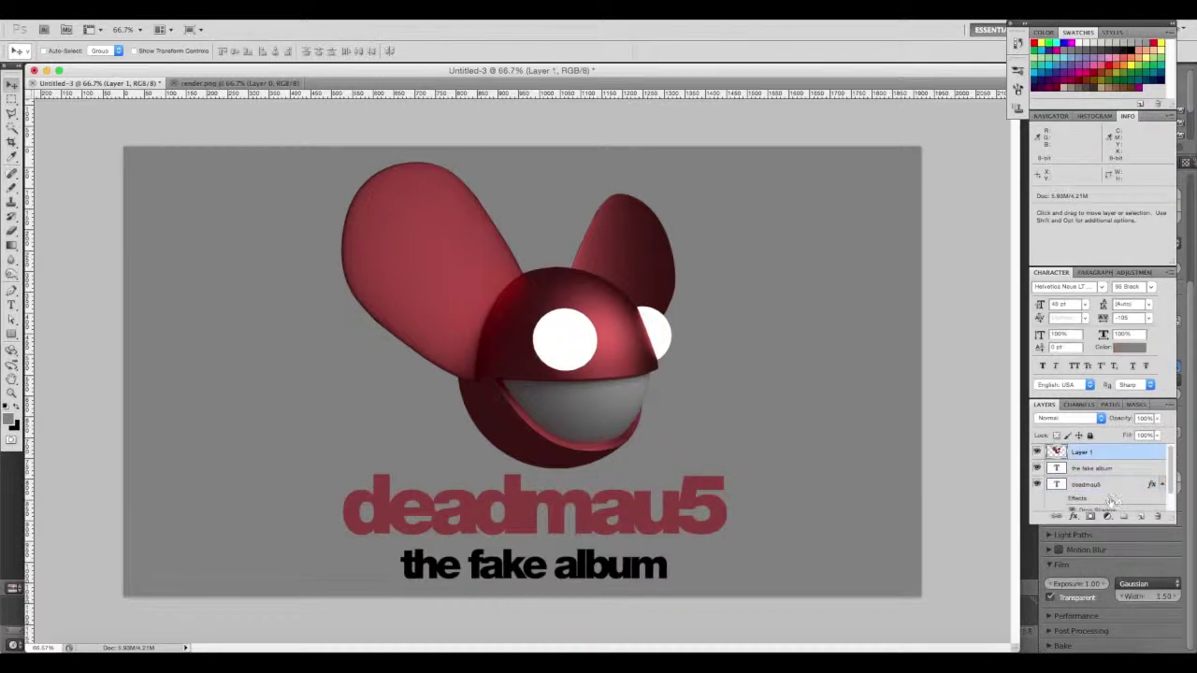
click(1139, 516)
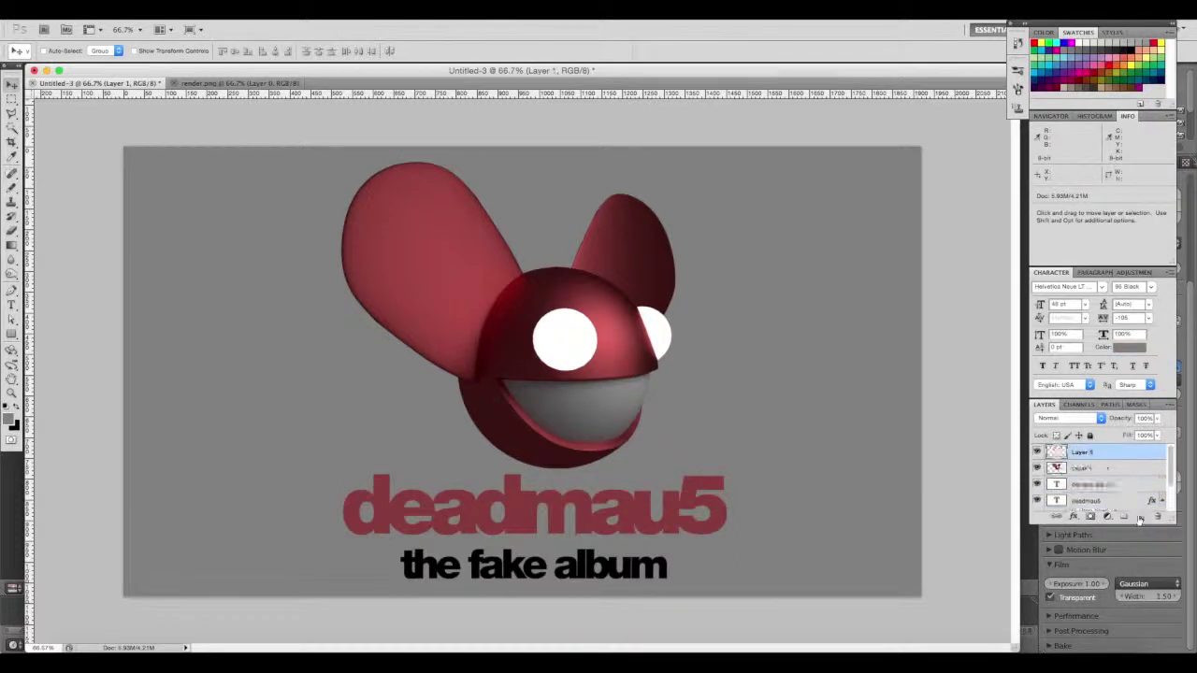
Set the new layer to 50% opacity and make white the foreground colour
alt+scroll(655, 341, up, 5)
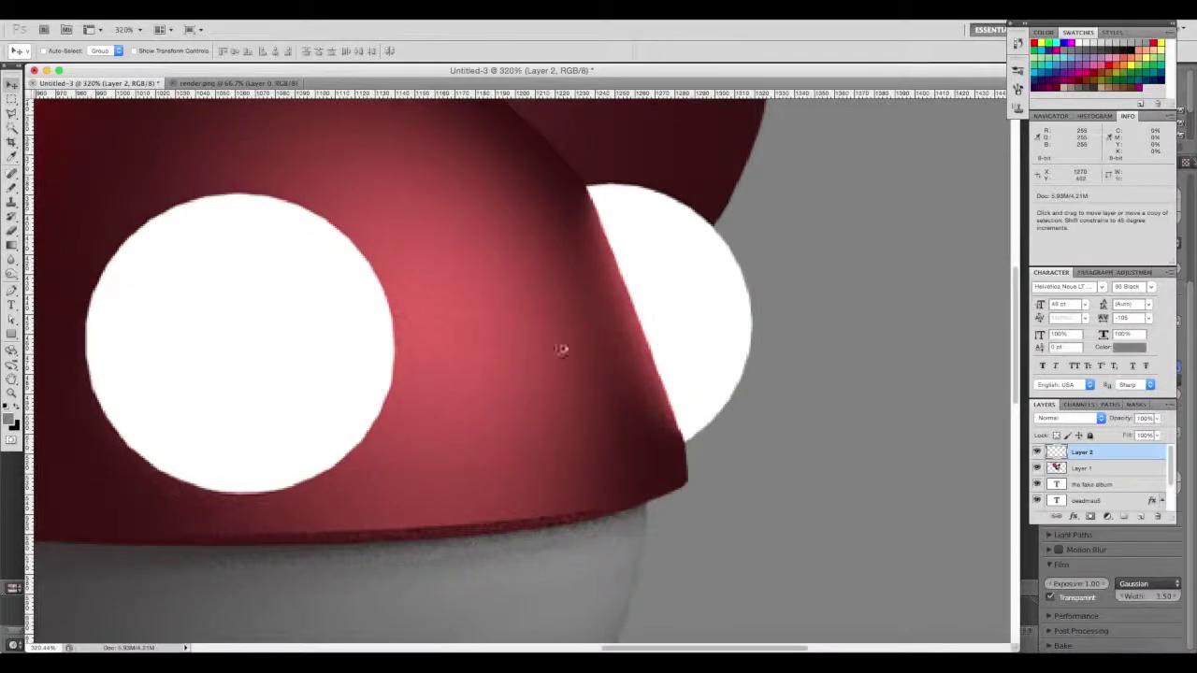
scroll(448, 368, up, 2)
scroll(448, 370, down, 3)
scroll(448, 370, left, 5)
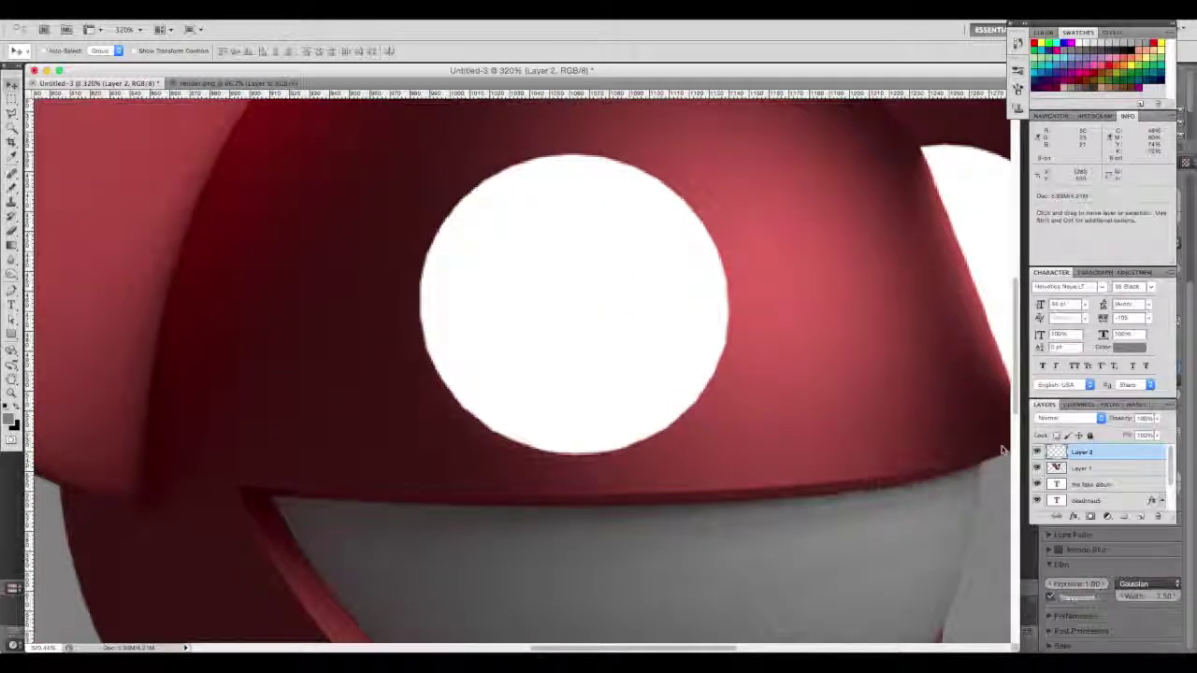
scroll(580, 374, up, 2)
text(50)
key(Return)
click(14, 408)
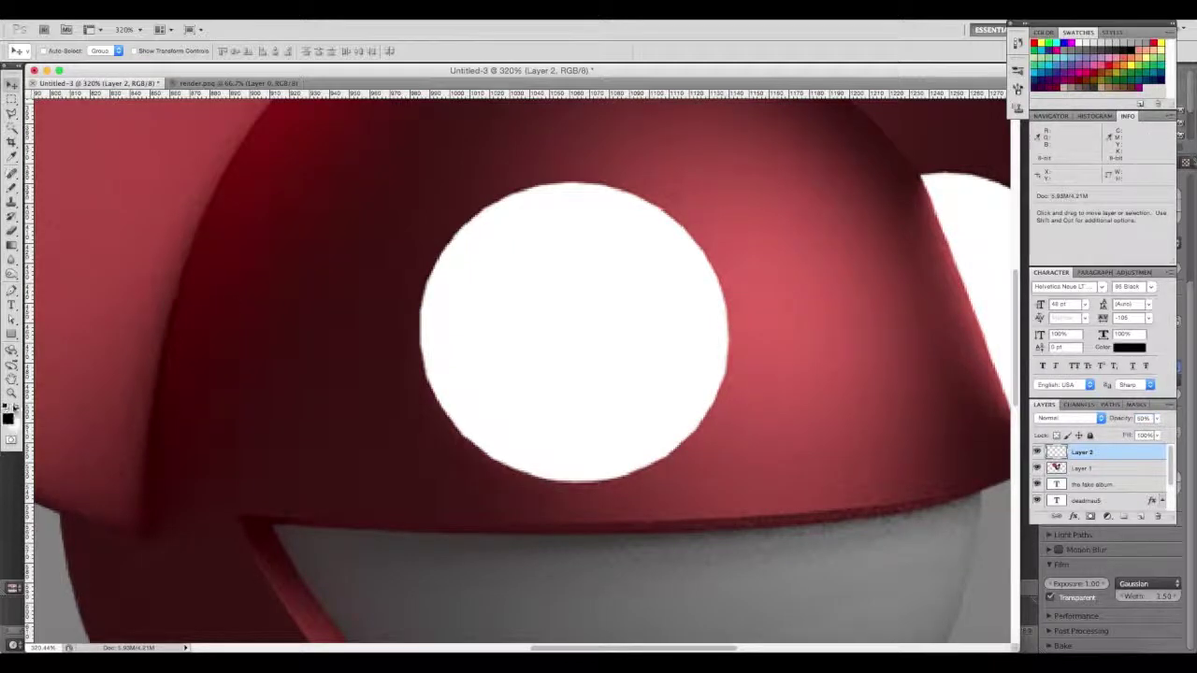
click(14, 408)
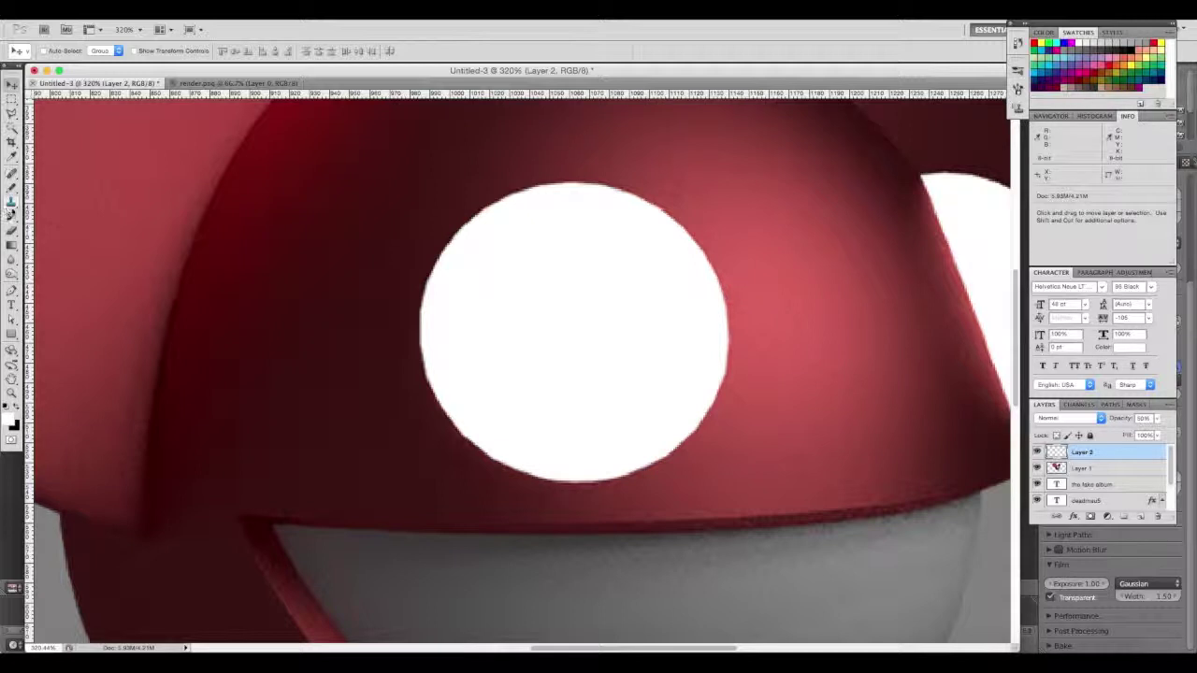
With a 0%-hardness brush, paint soft white glow along the eye's left, top and lower-left edges
drag(11, 187, 51, 185)
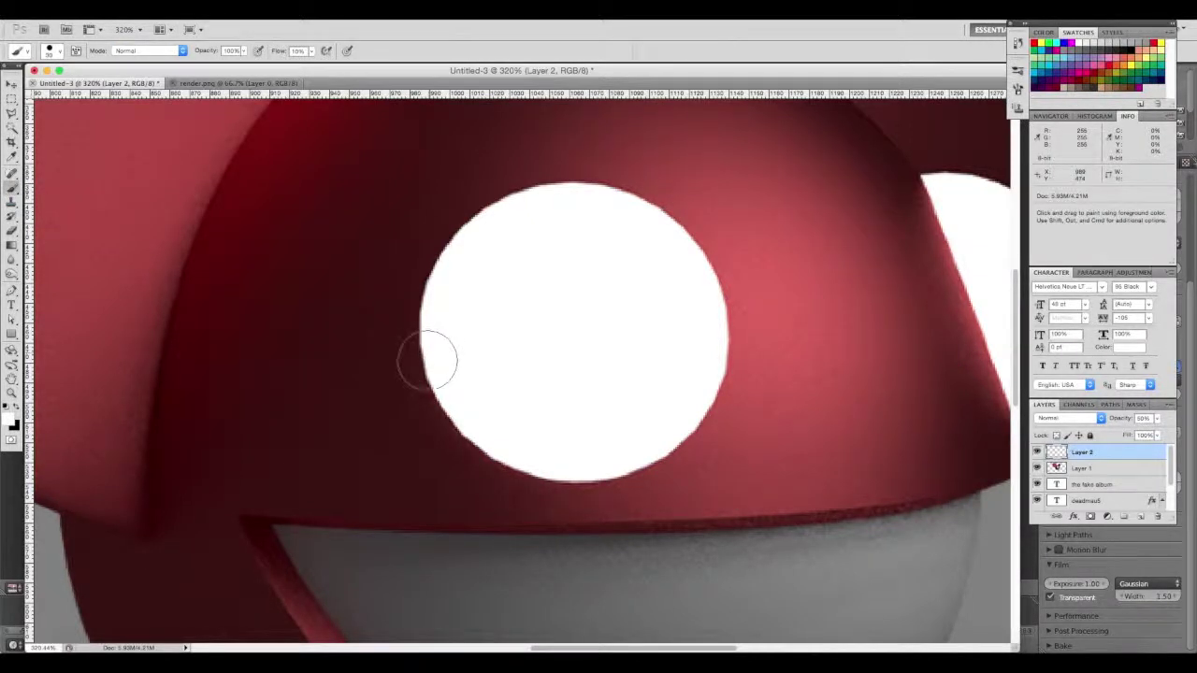
mouse_move(427, 360)
mouse_down()
mouse_move(414, 299)
mouse_move(443, 331)
mouse_move(439, 351)
mouse_up()
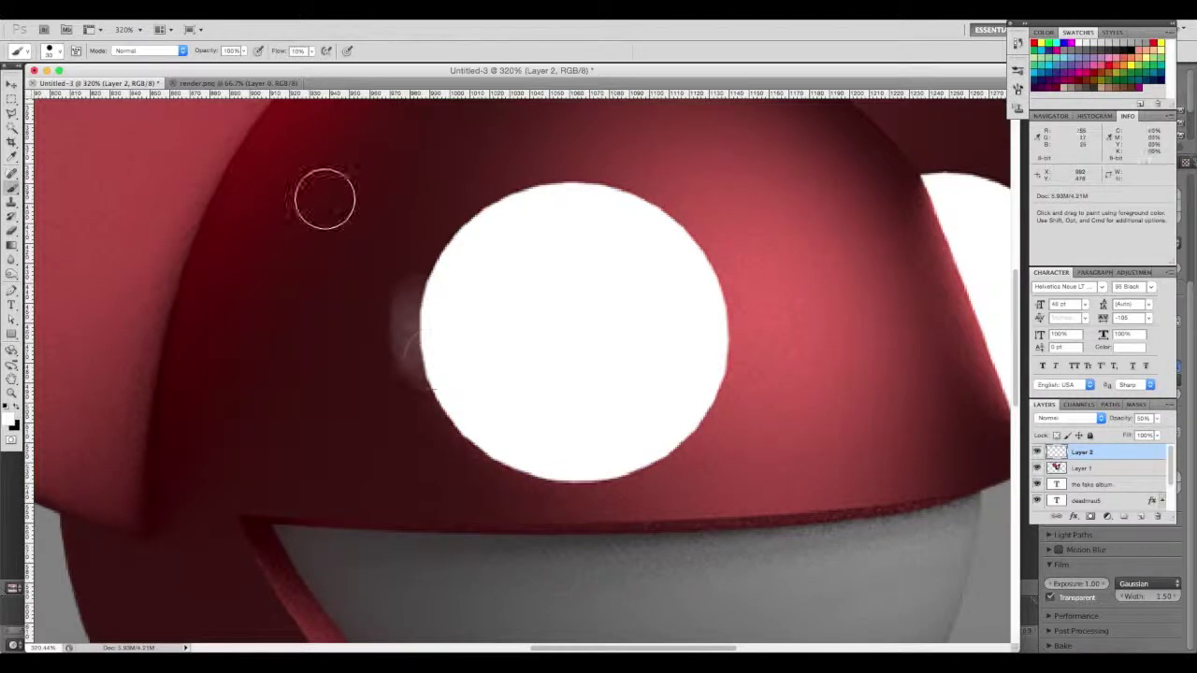
key(ctrl+z)
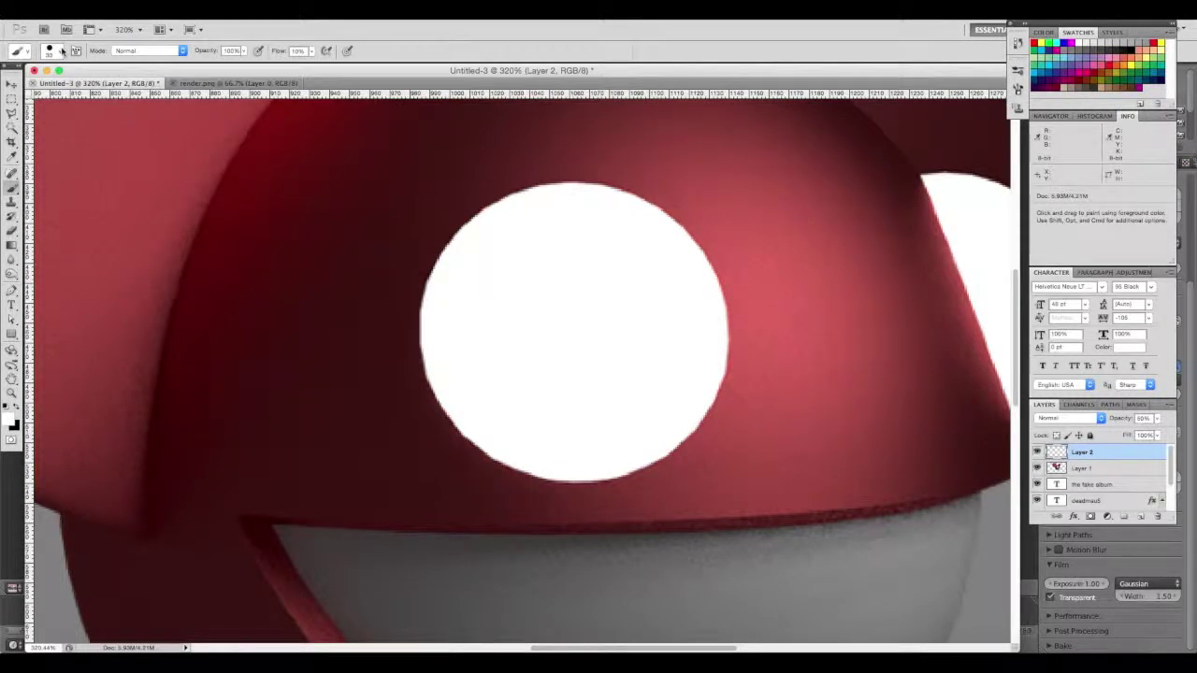
click(62, 51)
mouse_move(141, 113)
mouse_down()
mouse_move(26, 112)
mouse_move(5, 127)
mouse_up()
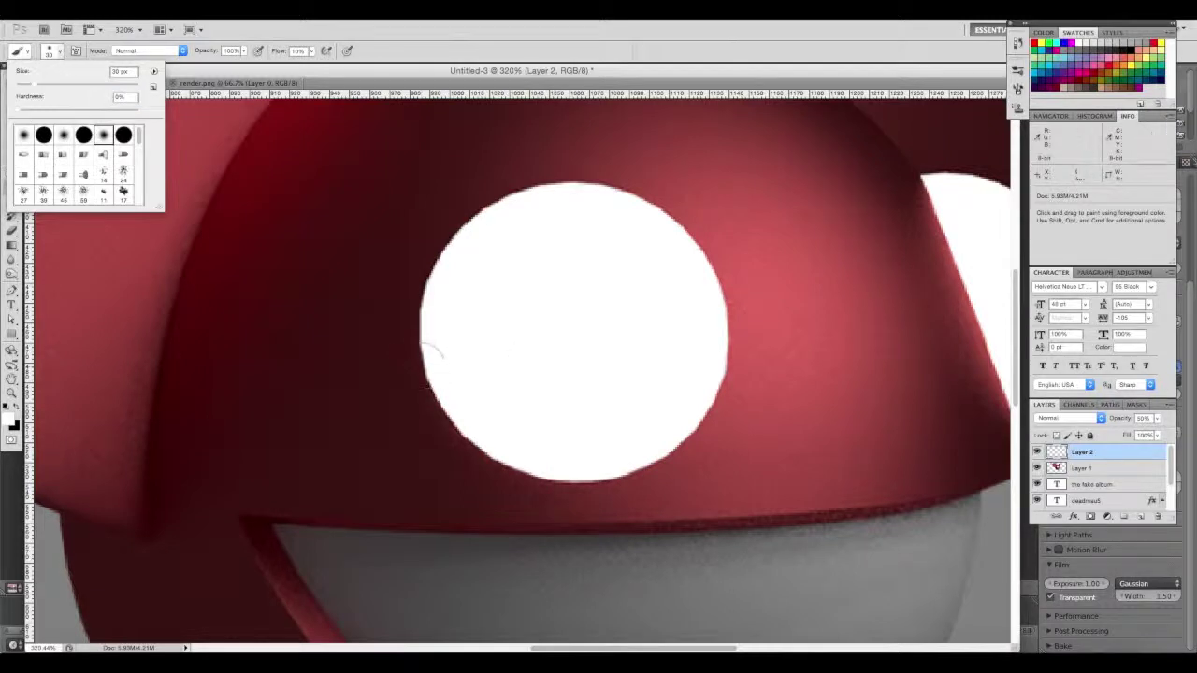
click(62, 51)
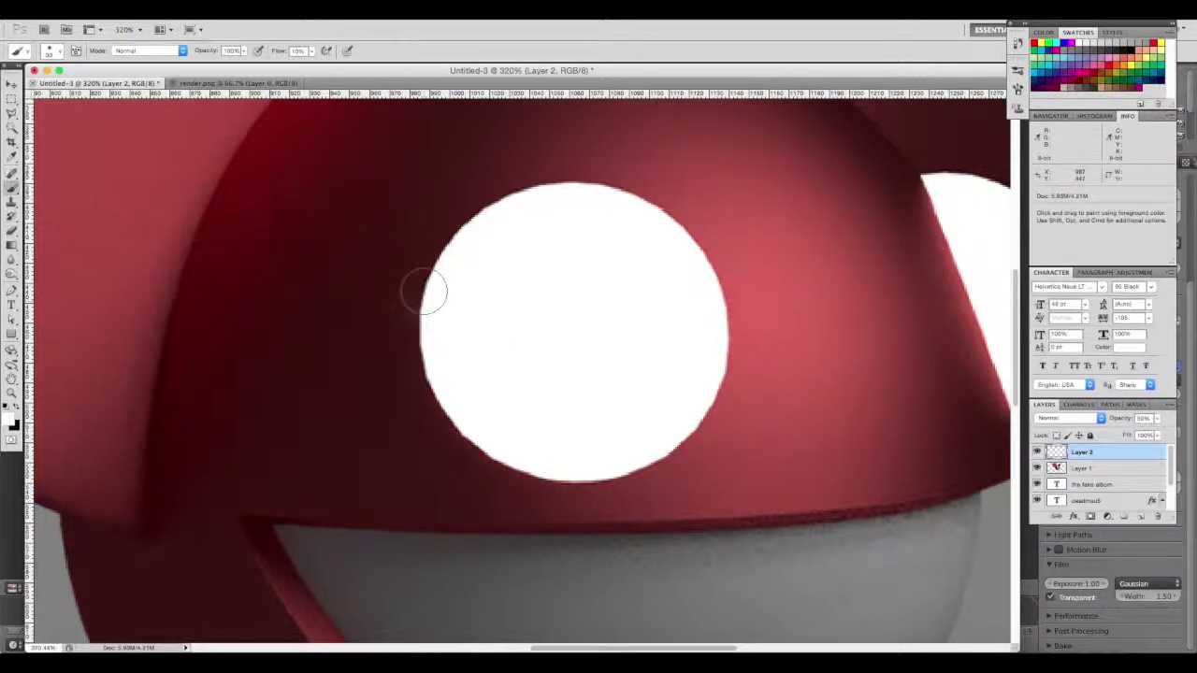
mouse_move(439, 246)
mouse_down()
mouse_move(414, 346)
mouse_move(477, 435)
mouse_up()
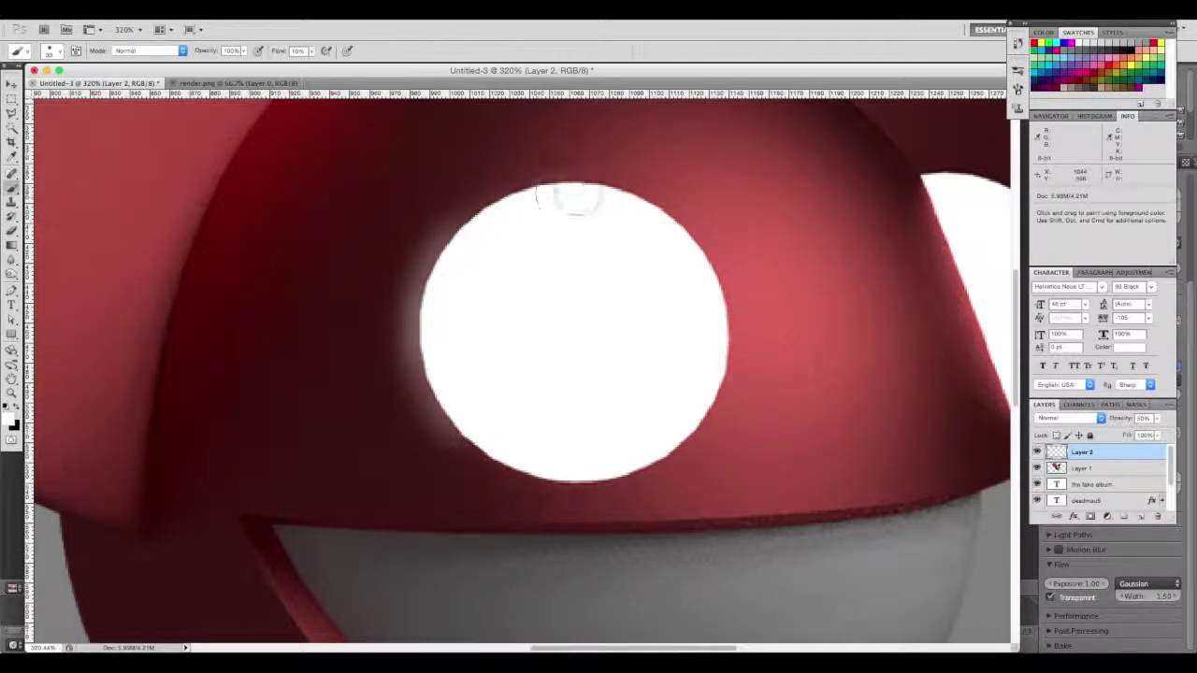
mouse_move(495, 195)
mouse_down()
mouse_move(604, 178)
mouse_move(643, 207)
mouse_move(720, 383)
mouse_up()
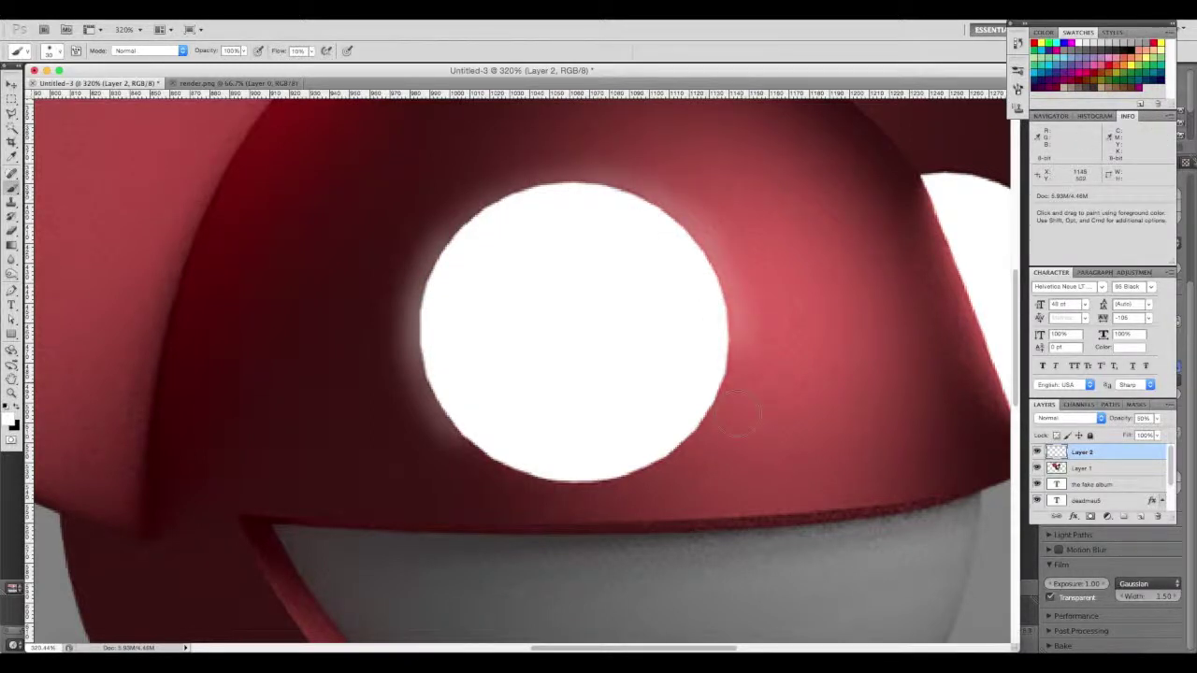
mouse_move(454, 406)
mouse_down()
mouse_move(534, 468)
mouse_move(463, 439)
mouse_move(507, 471)
mouse_move(612, 481)
mouse_move(687, 447)
mouse_move(718, 402)
mouse_move(588, 467)
mouse_move(523, 449)
mouse_up()
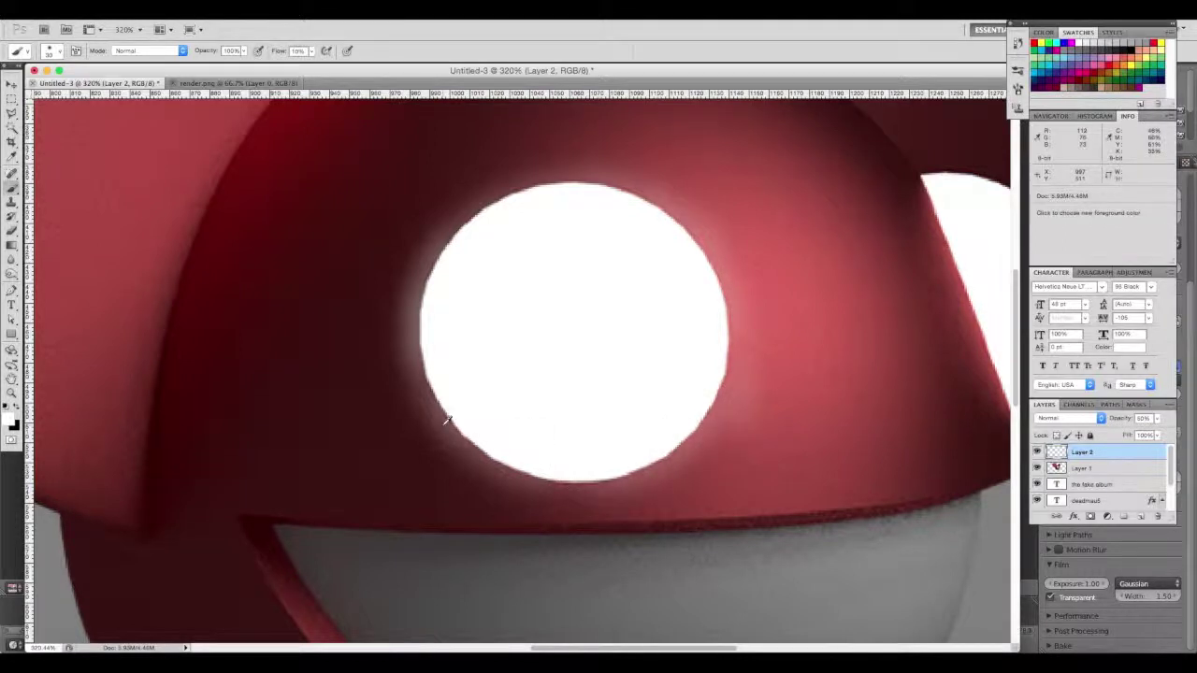
Reduce the brush size to 26 px
alt+scroll(444, 418, up, 3)
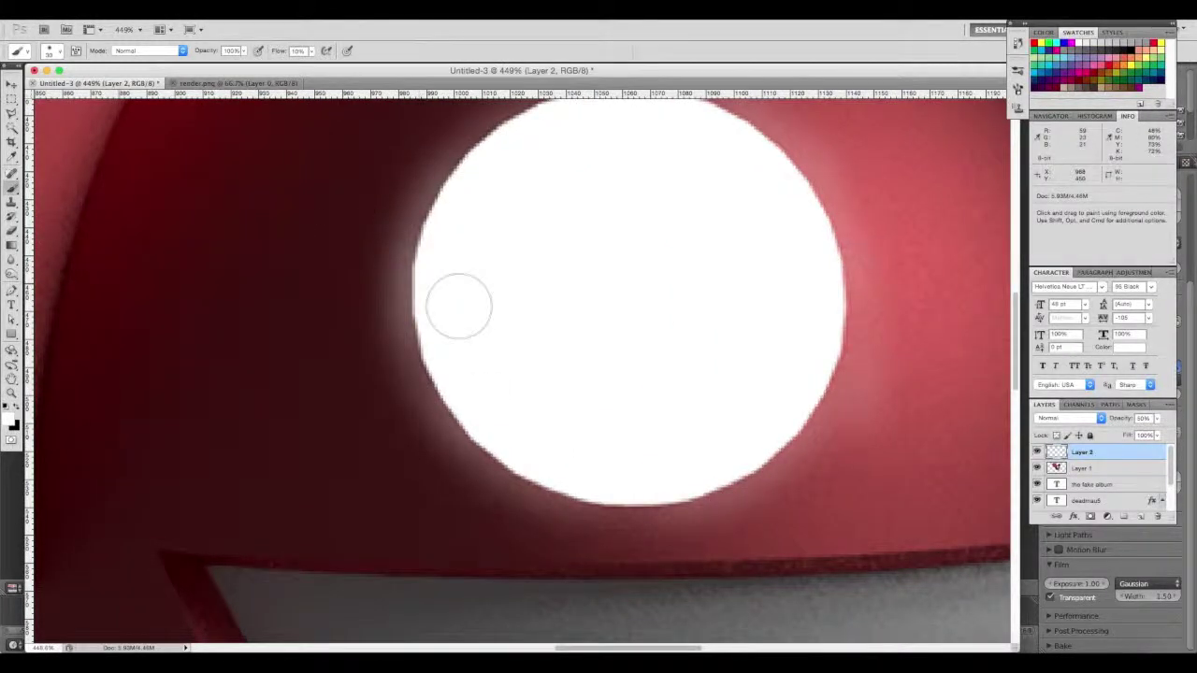
right_click(362, 338)
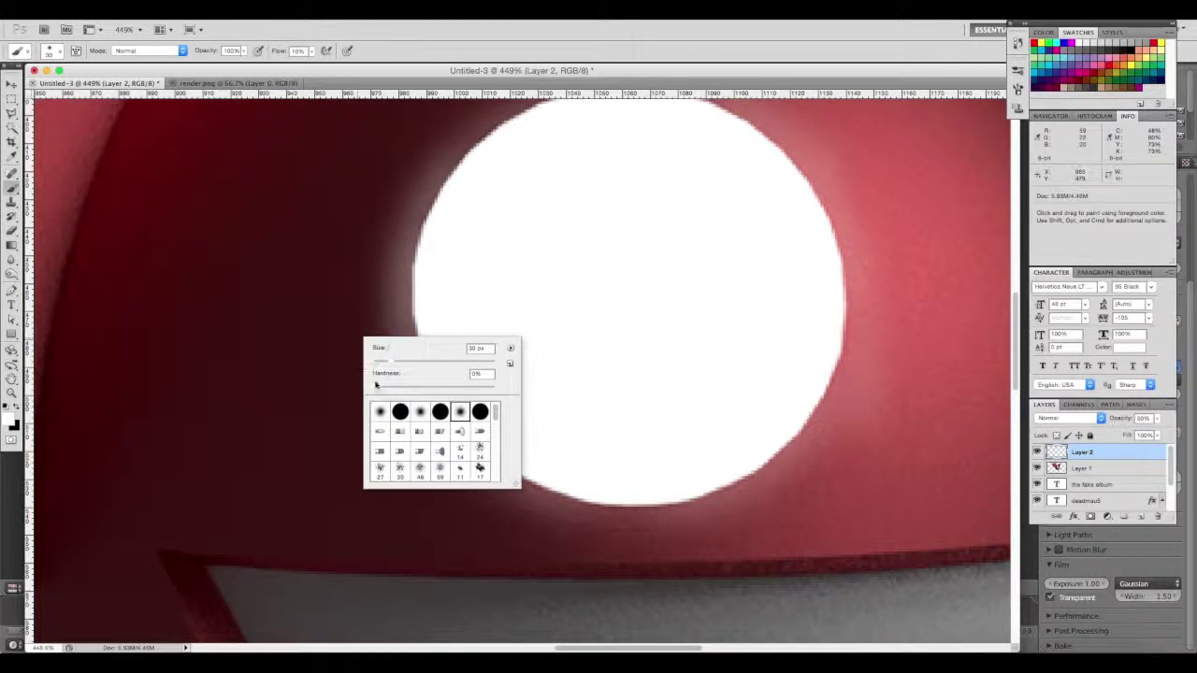
drag(392, 364, 384, 365)
click(421, 295)
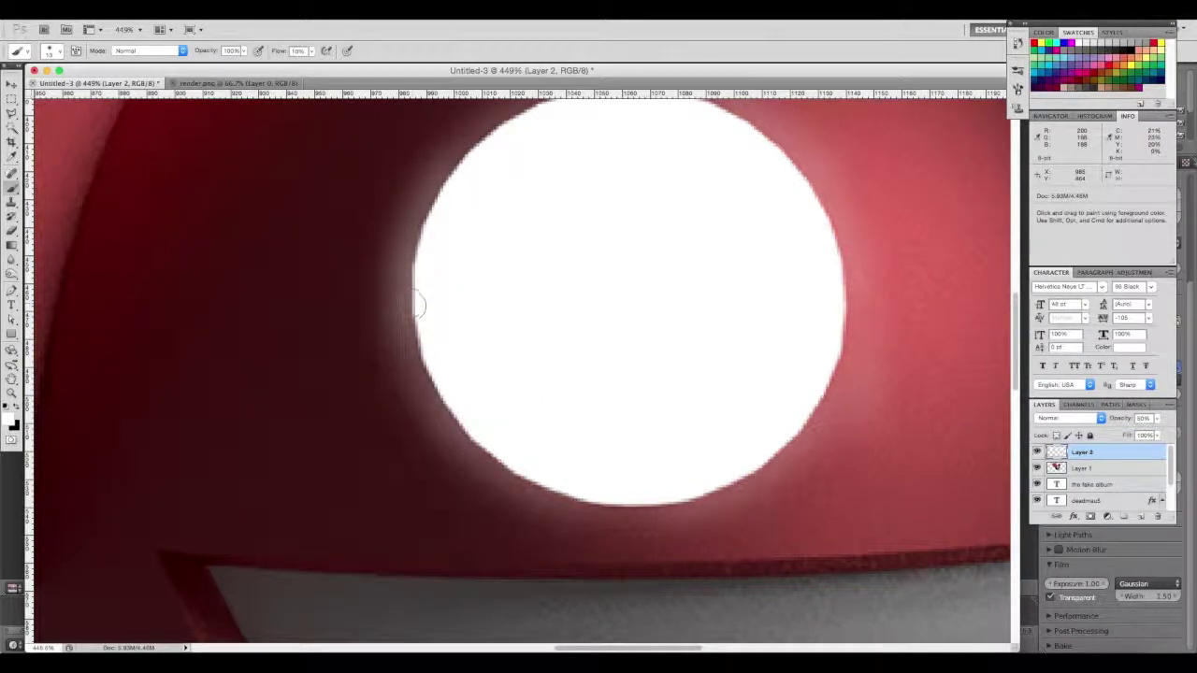
Paint soft white along the eye's left and lower edges to smooth the jagged pixels
drag(419, 315, 411, 340)
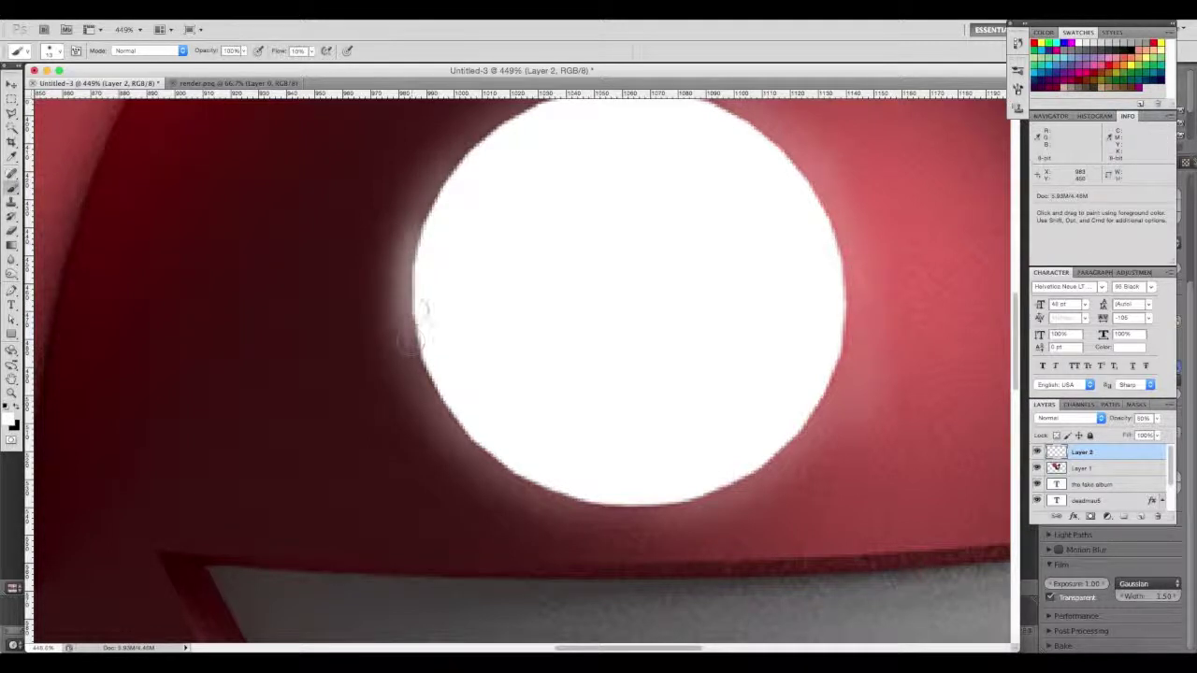
drag(419, 294, 428, 367)
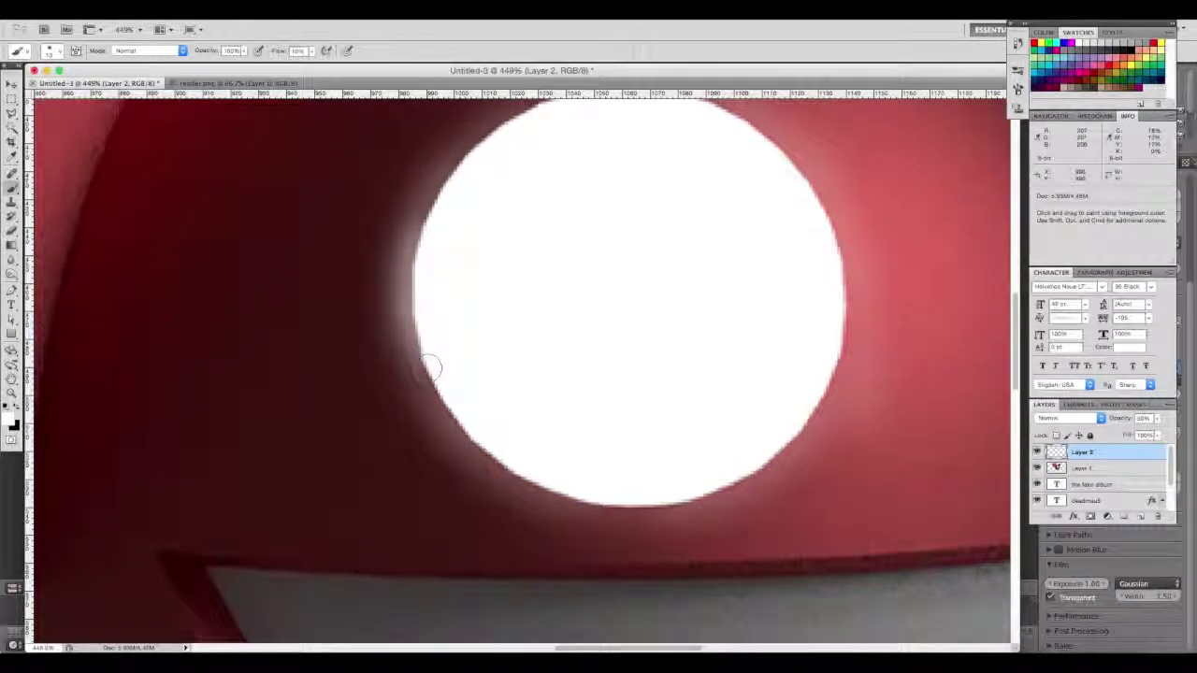
alt+scroll(432, 374, up, 5)
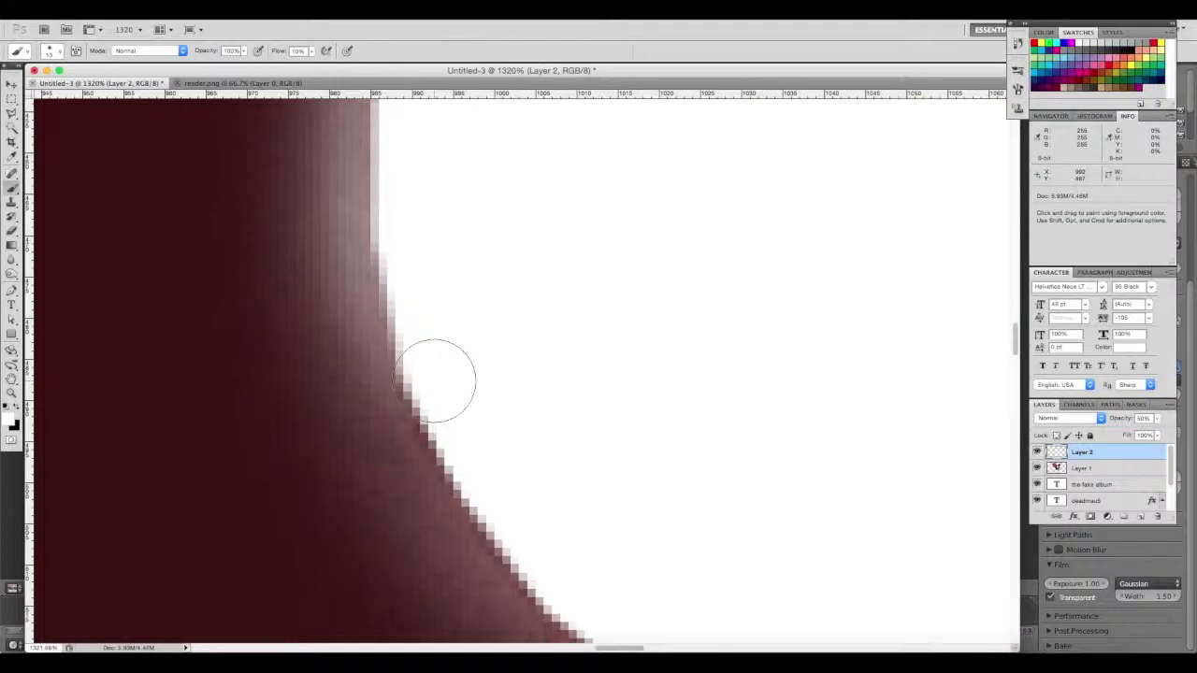
scroll(435, 381, down, 2)
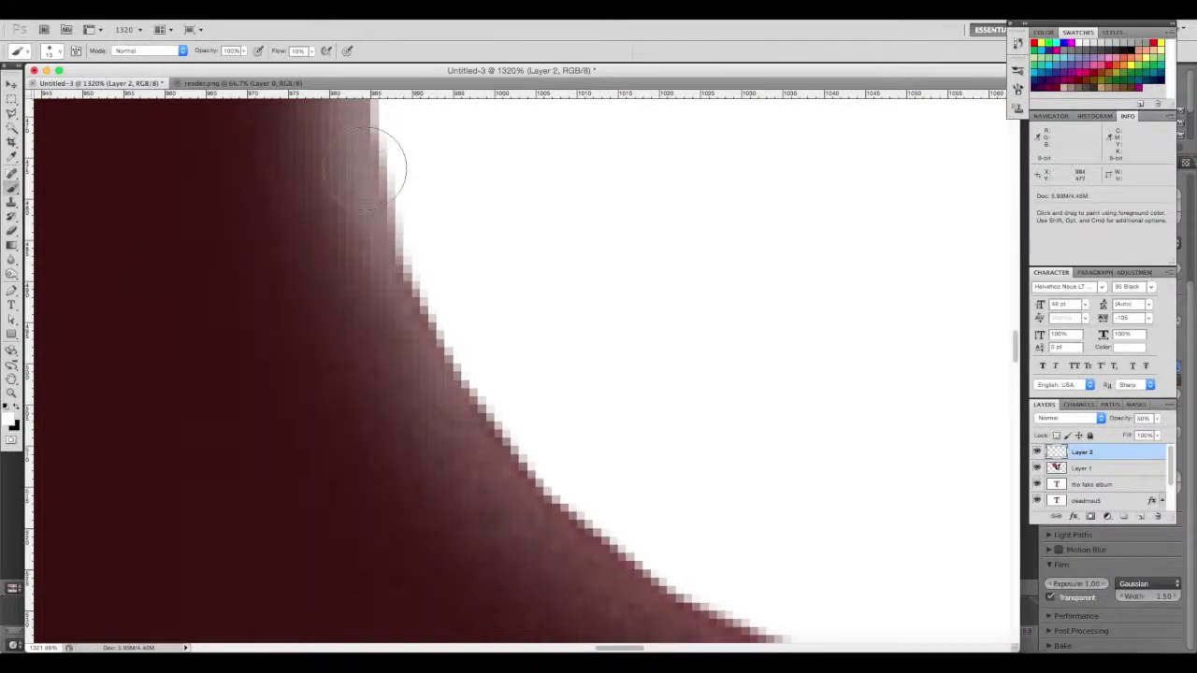
drag(561, 494, 534, 454)
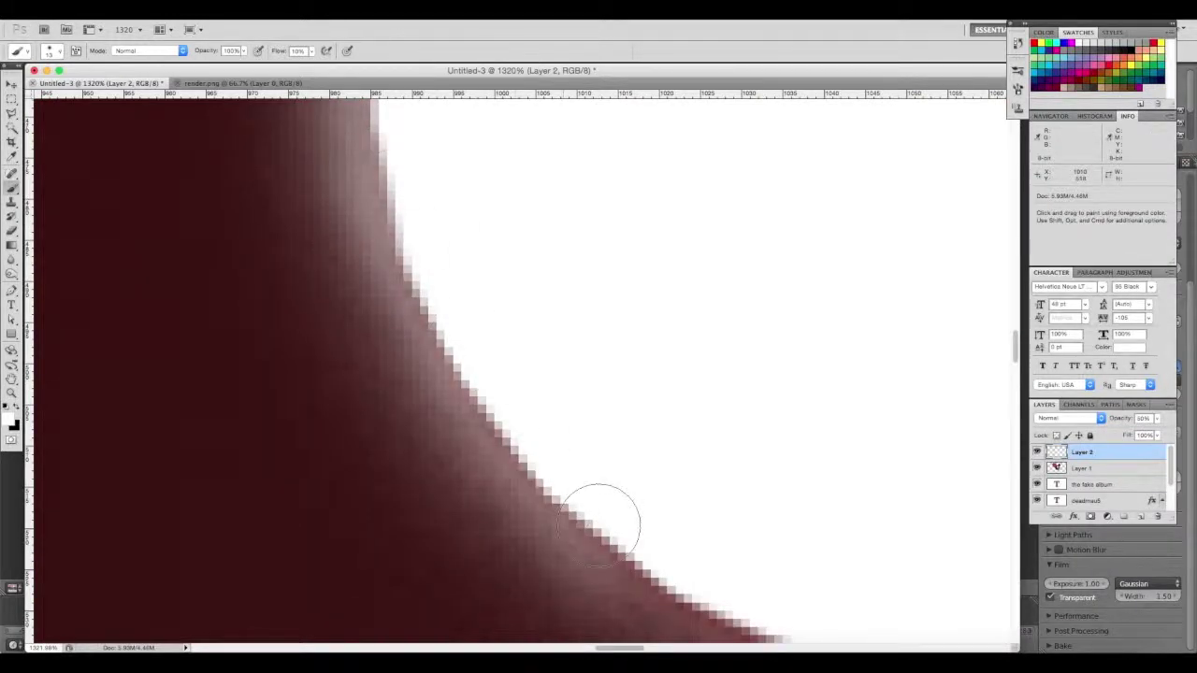
alt+scroll(601, 520, down, 3)
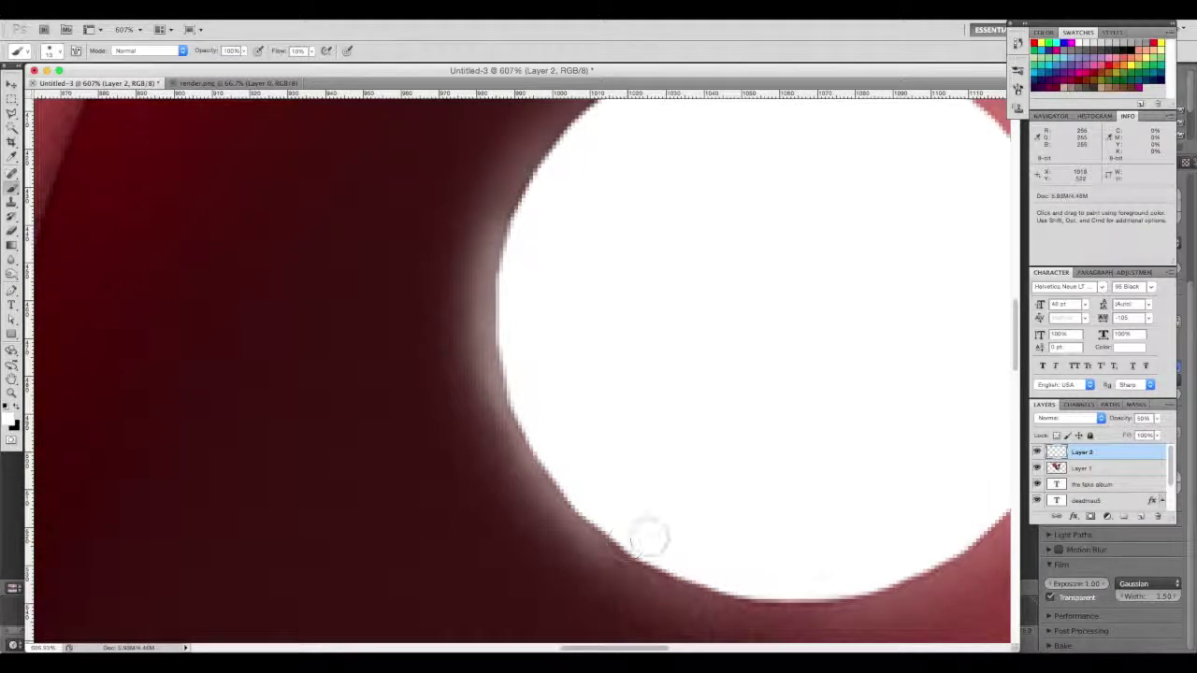
scroll(648, 539, right, 3)
scroll(647, 539, down, 1)
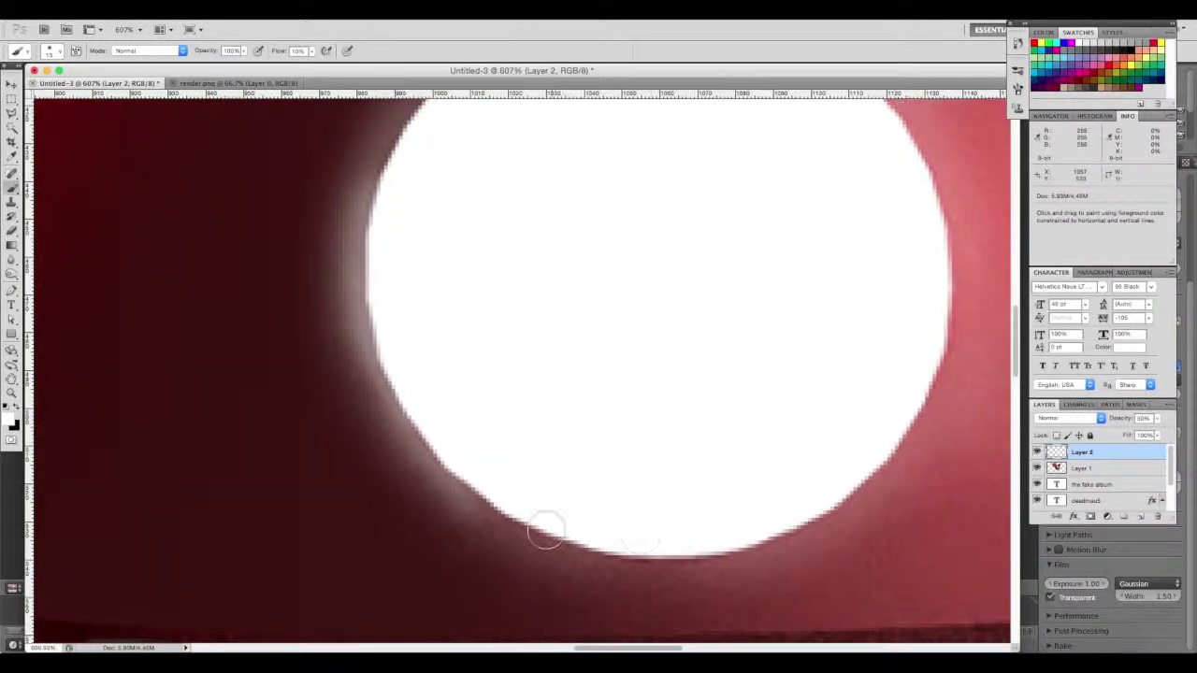
scroll(542, 527, right, 3)
mouse_move(354, 476)
mouse_down()
mouse_move(452, 527)
mouse_move(626, 545)
mouse_up()
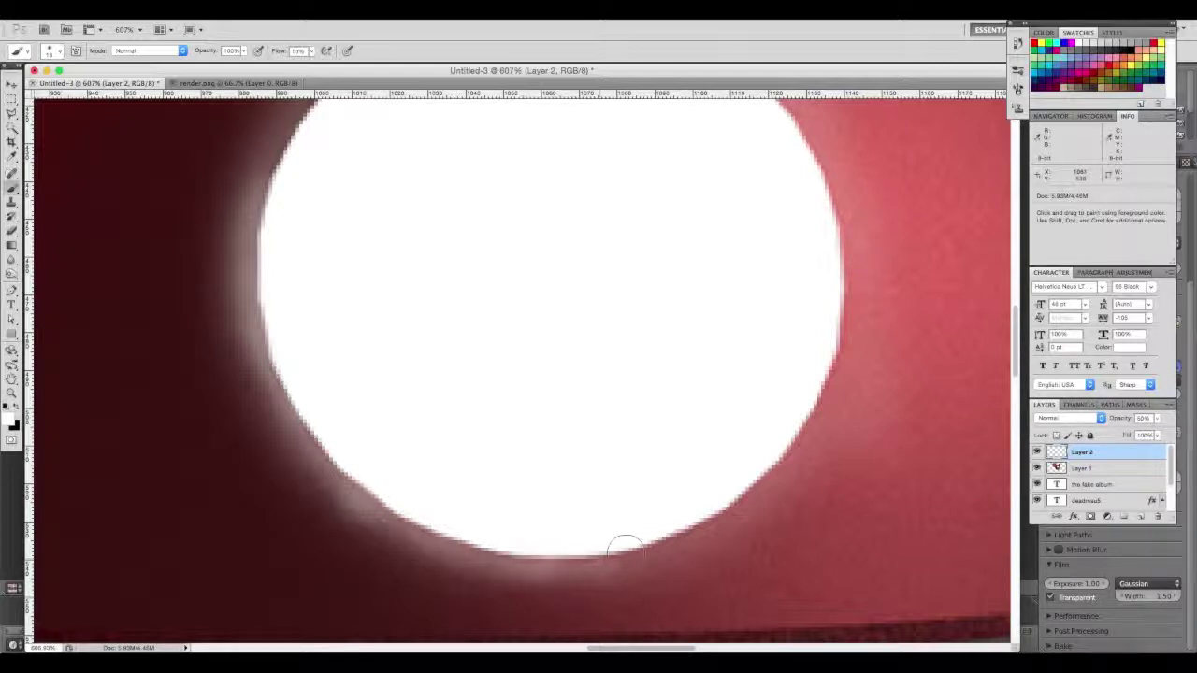
drag(626, 545, 771, 484)
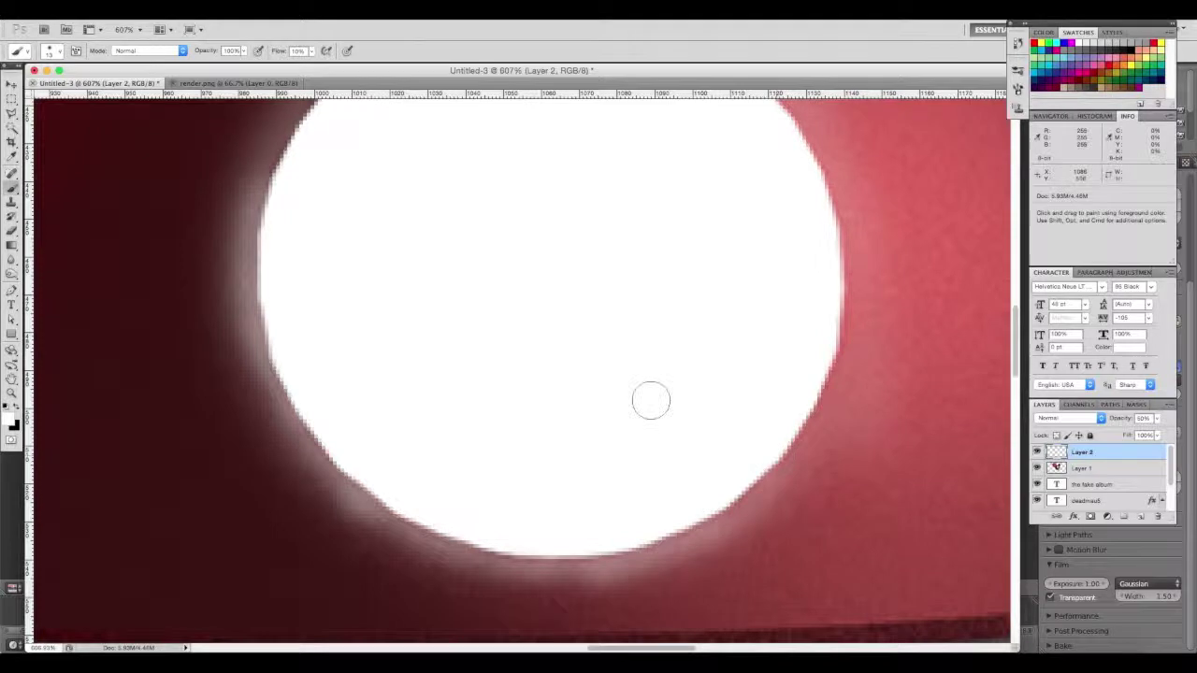
Soften the eye's upper edges and add glow along its top and lower-right edges
alt+scroll(645, 410, down, 3)
alt+scroll(681, 417, up, 3)
mouse_move(299, 374)
mouse_down()
mouse_move(361, 249)
mouse_move(564, 210)
mouse_move(706, 250)
mouse_up()
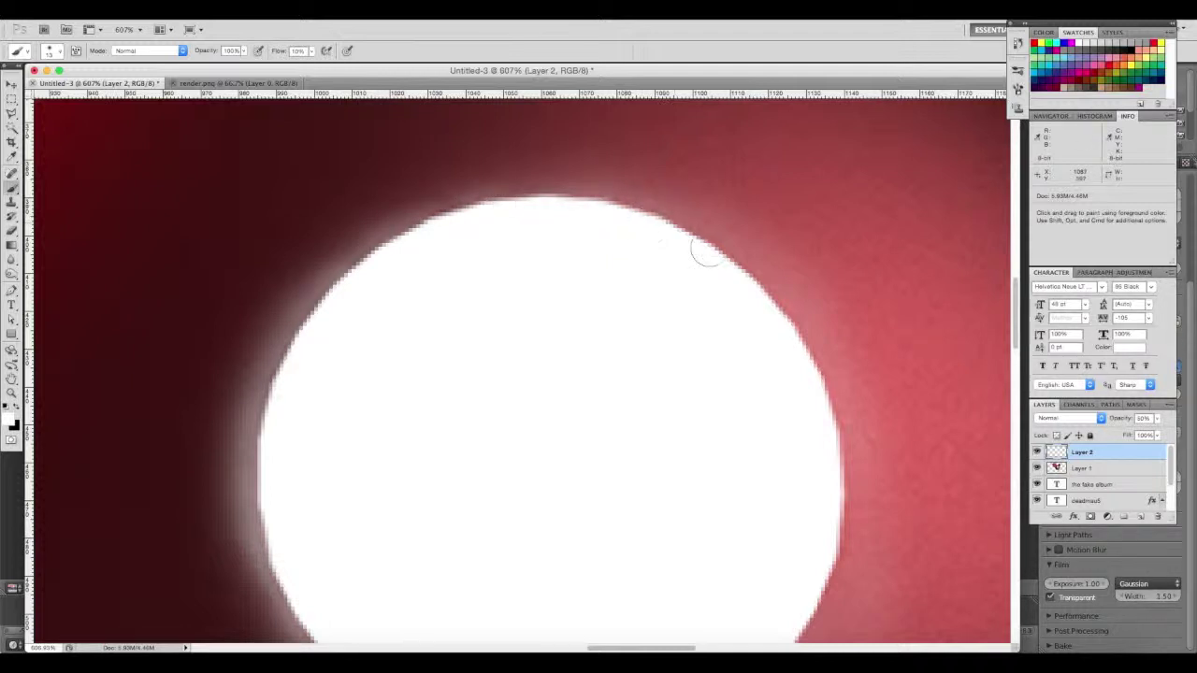
mouse_move(706, 250)
mouse_down()
mouse_move(829, 370)
mouse_move(829, 548)
mouse_up()
scroll(828, 548, down, 5)
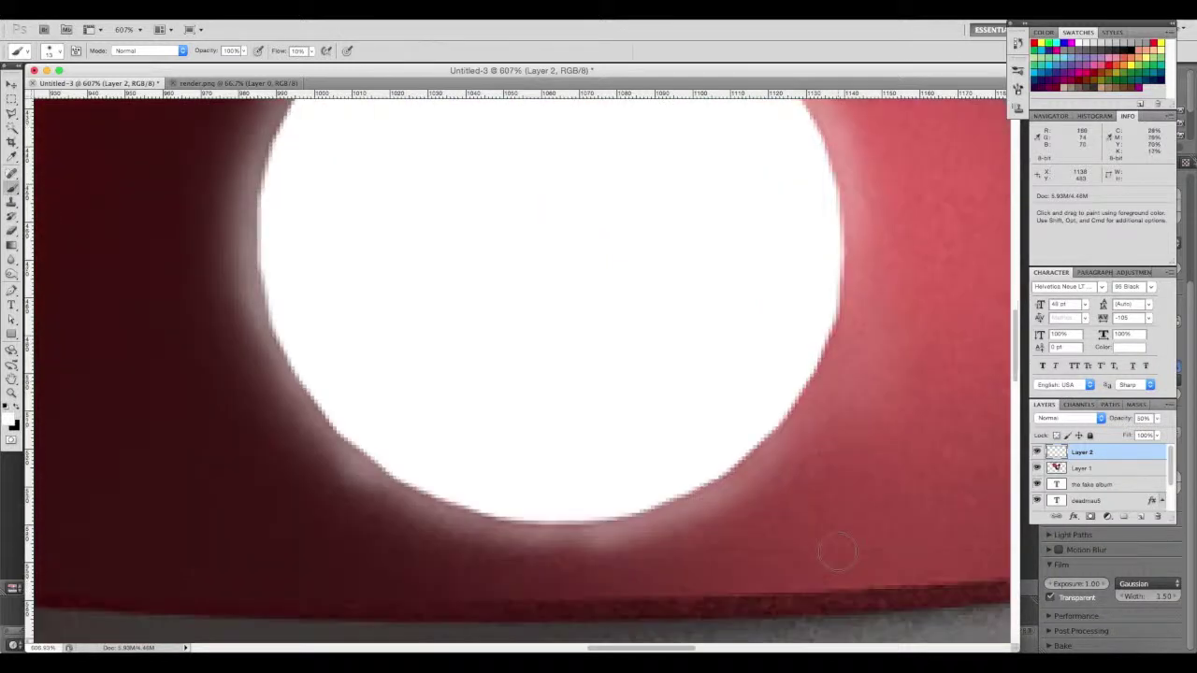
mouse_move(820, 331)
mouse_down()
mouse_move(751, 443)
mouse_move(669, 489)
mouse_move(427, 521)
mouse_move(436, 483)
mouse_up()
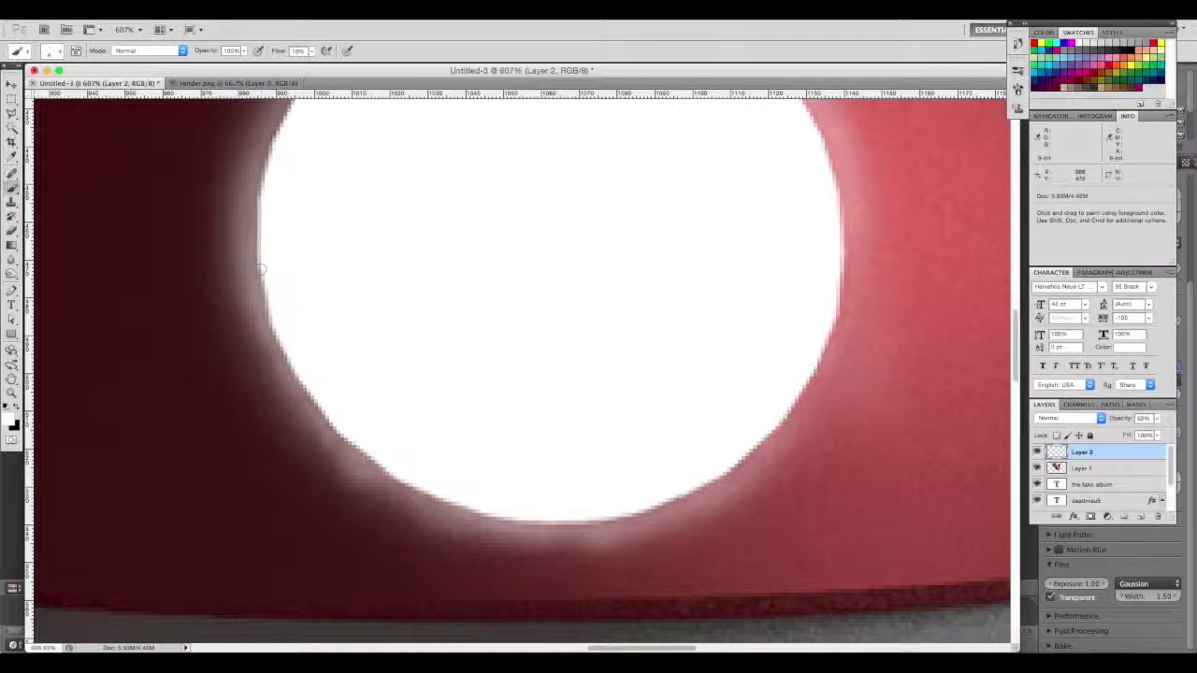
scroll(346, 265, up, 3)
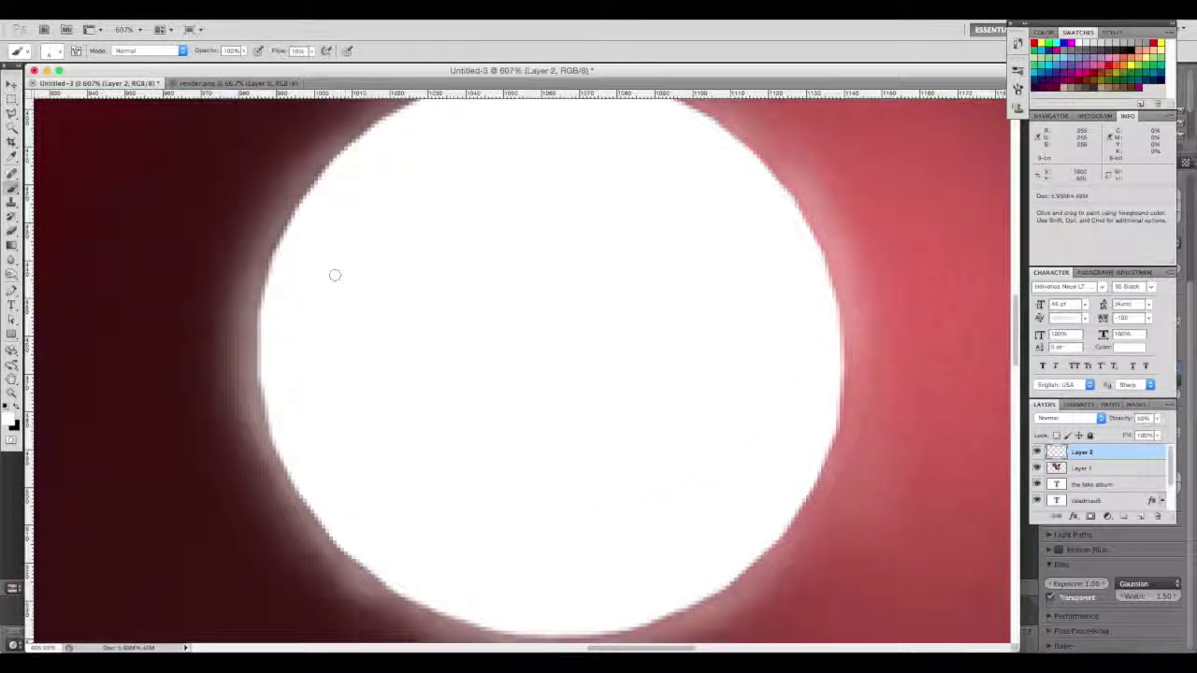
scroll(309, 318, up, 2)
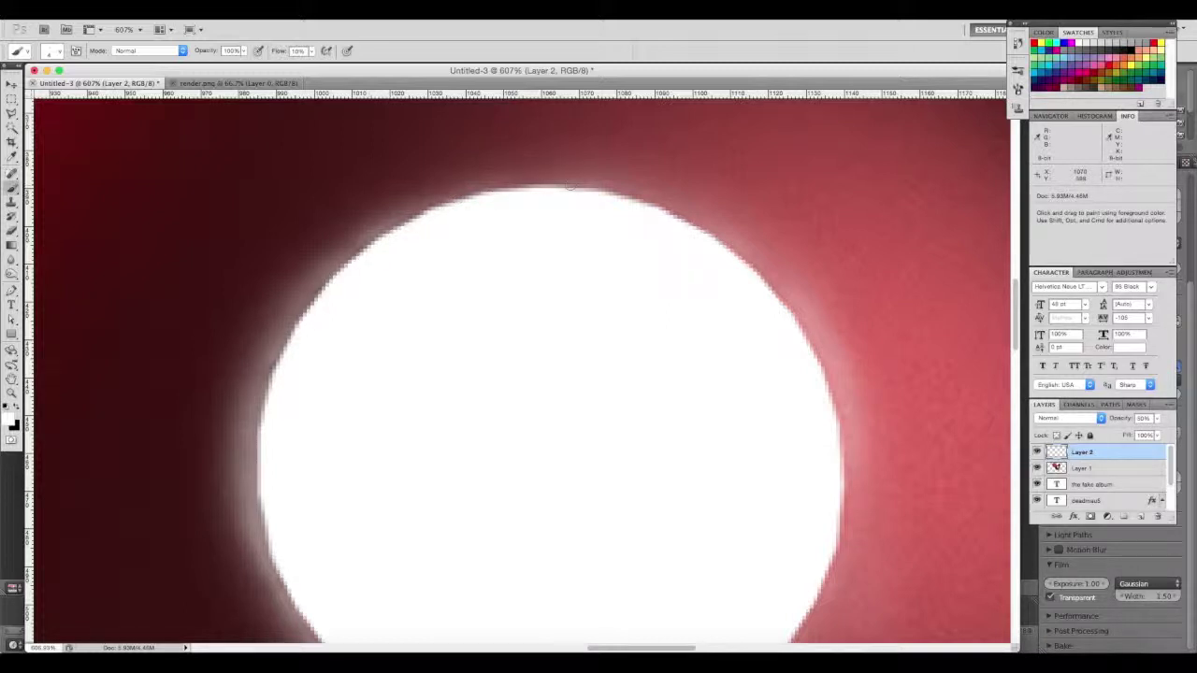
drag(582, 189, 653, 196)
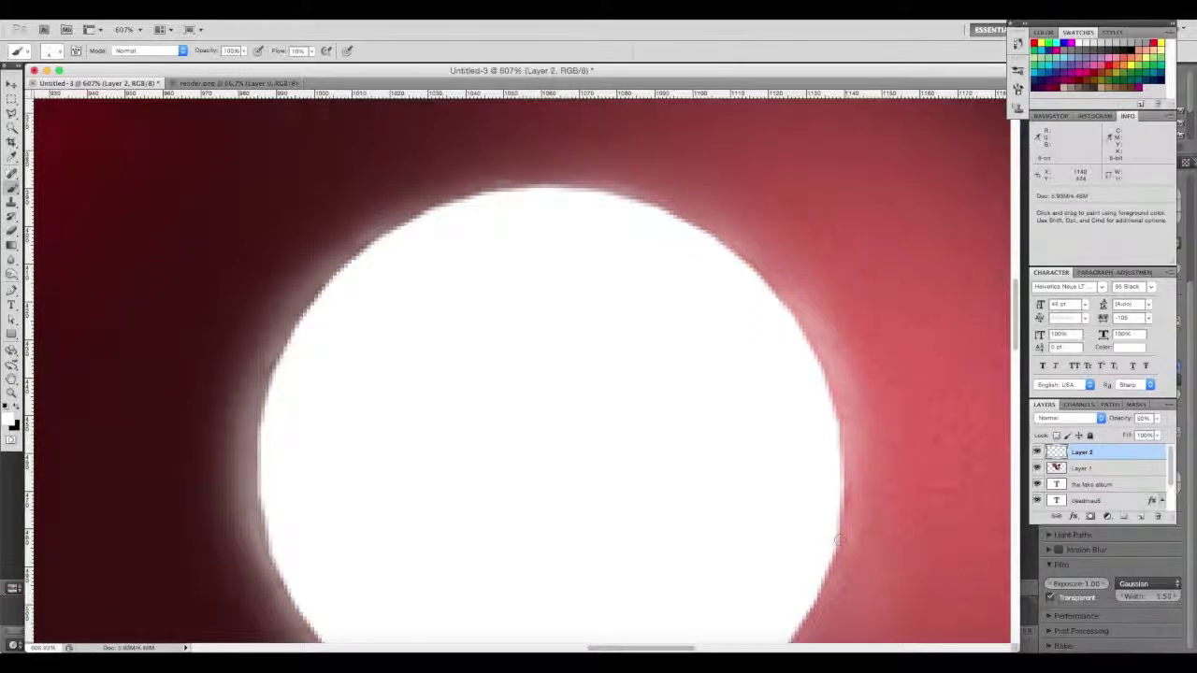
scroll(841, 544, down, 5)
mouse_move(827, 258)
mouse_down()
mouse_move(793, 331)
mouse_move(717, 394)
mouse_move(626, 430)
mouse_up()
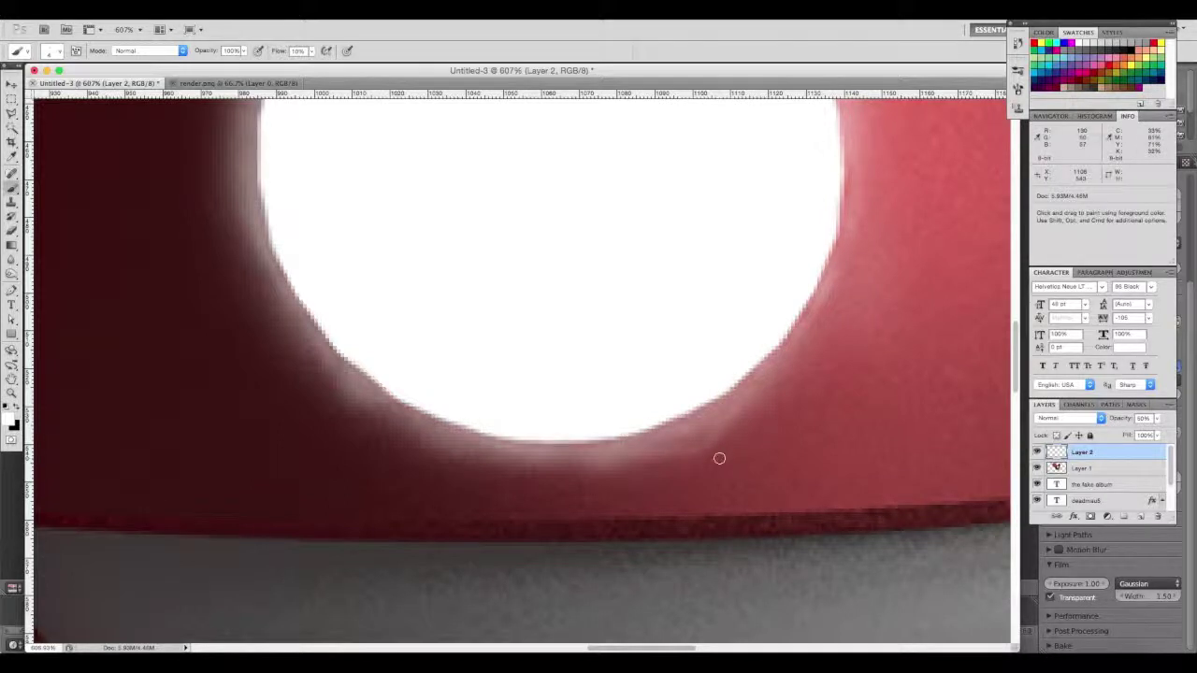
Add soft glow around the right eye's outer, top-left and lower edges
key(ctrl+0)
key(ctrl+0)
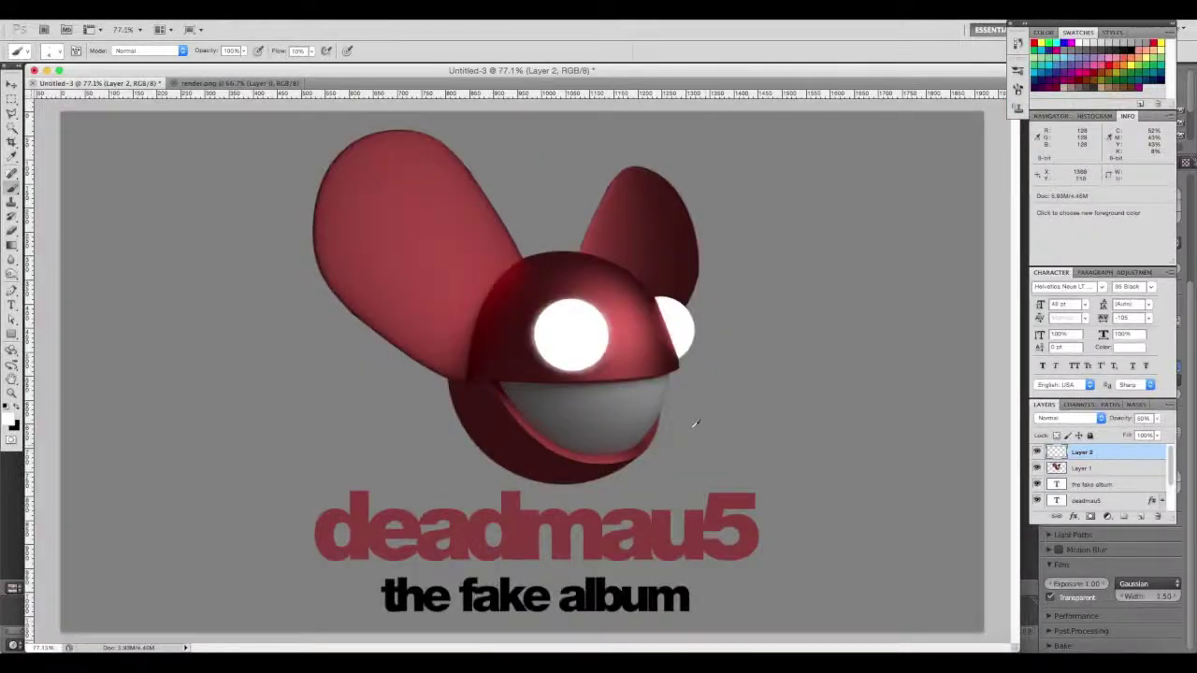
alt+scroll(828, 347, up, 3)
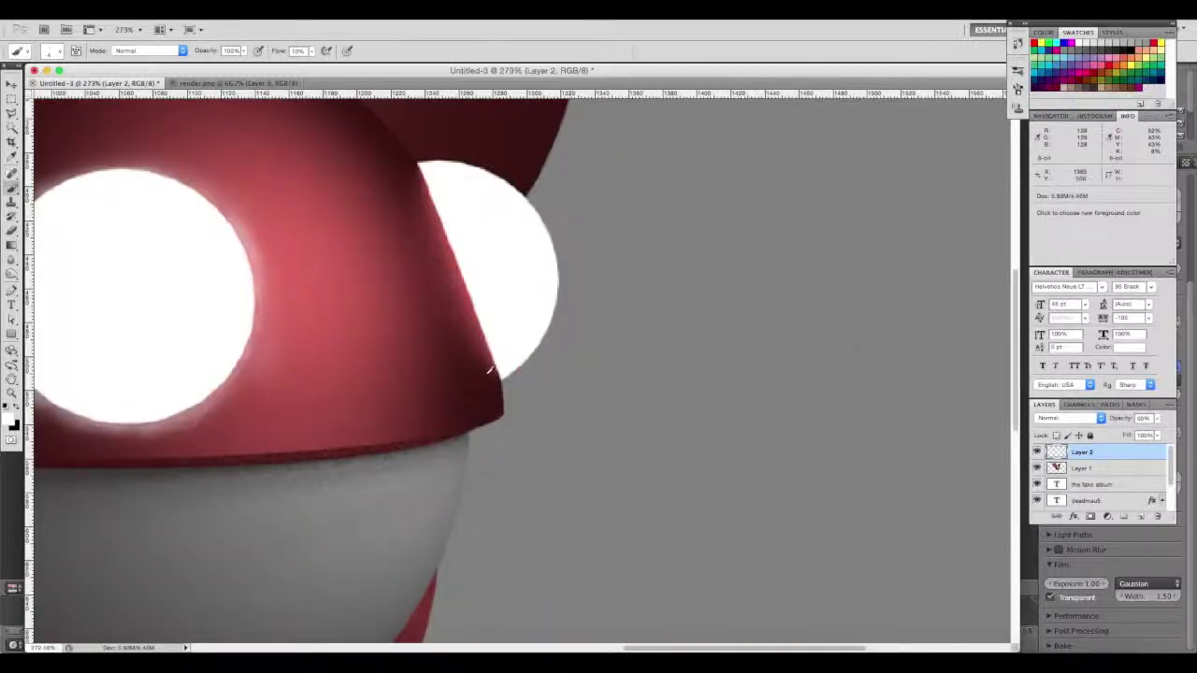
alt+scroll(466, 374, up, 2)
alt+scroll(468, 374, up, 2)
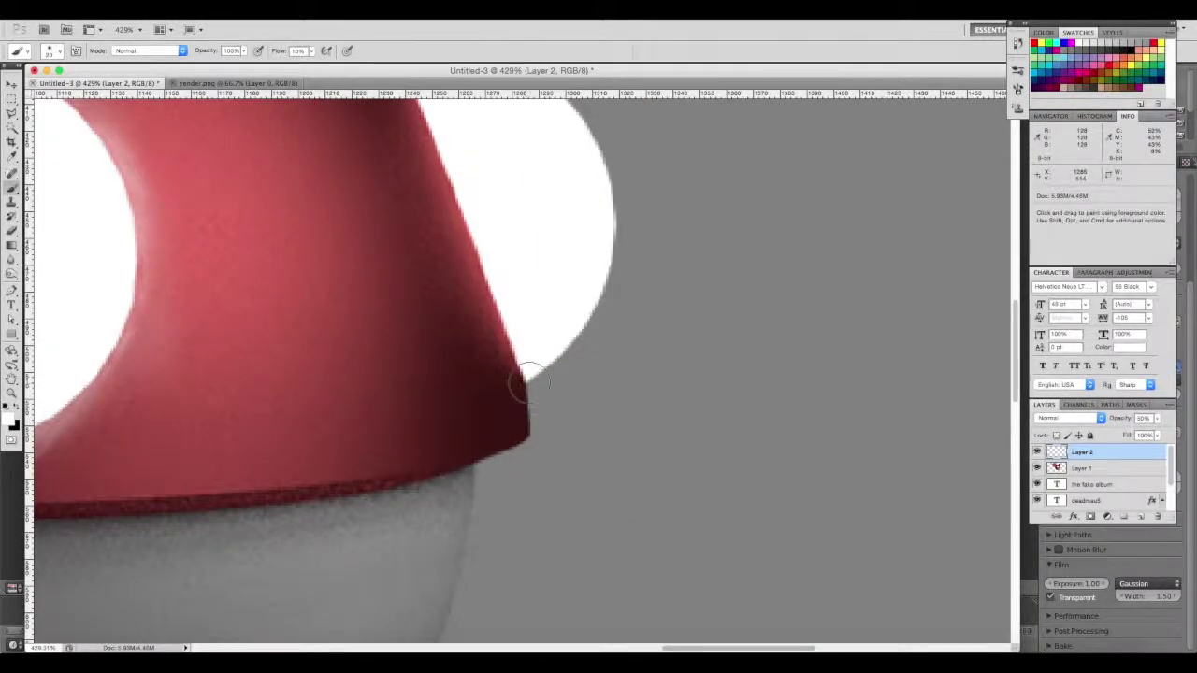
mouse_move(529, 377)
mouse_down()
mouse_move(586, 318)
mouse_move(602, 275)
mouse_up()
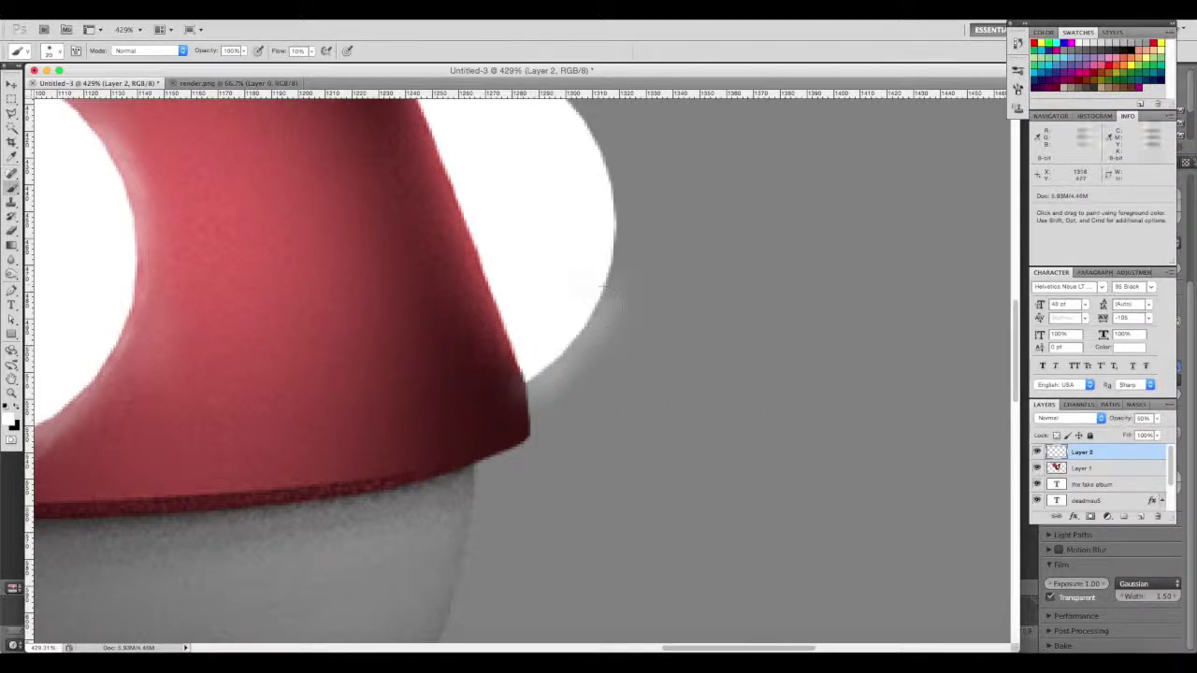
mouse_move(603, 219)
mouse_down()
mouse_move(602, 574)
mouse_move(593, 552)
mouse_move(617, 575)
mouse_move(601, 448)
mouse_move(489, 347)
mouse_move(555, 353)
mouse_move(387, 327)
mouse_move(515, 338)
mouse_up()
drag(419, 323, 398, 324)
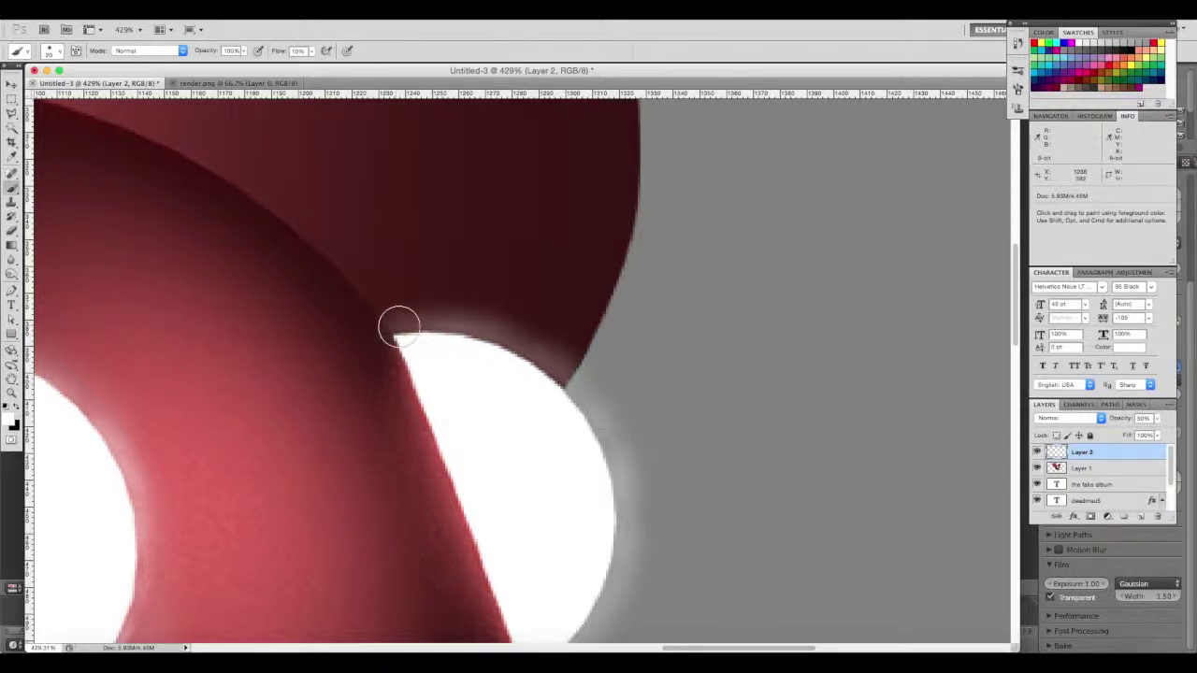
scroll(499, 365, down, 3)
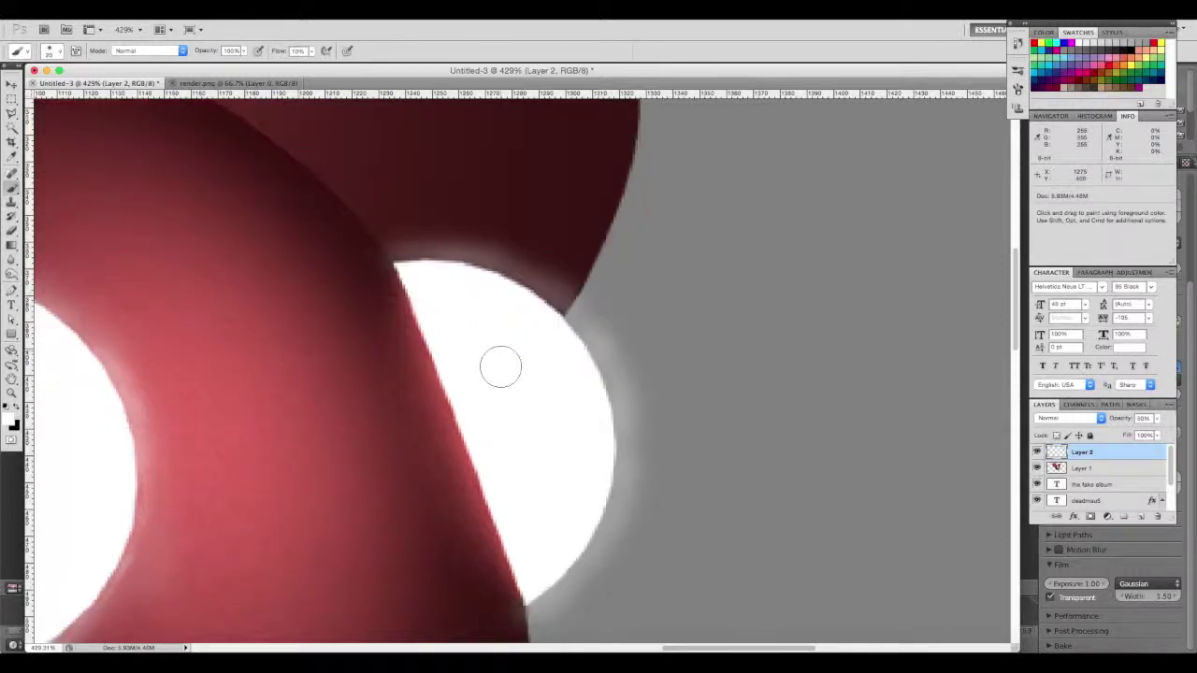
drag(521, 574, 521, 583)
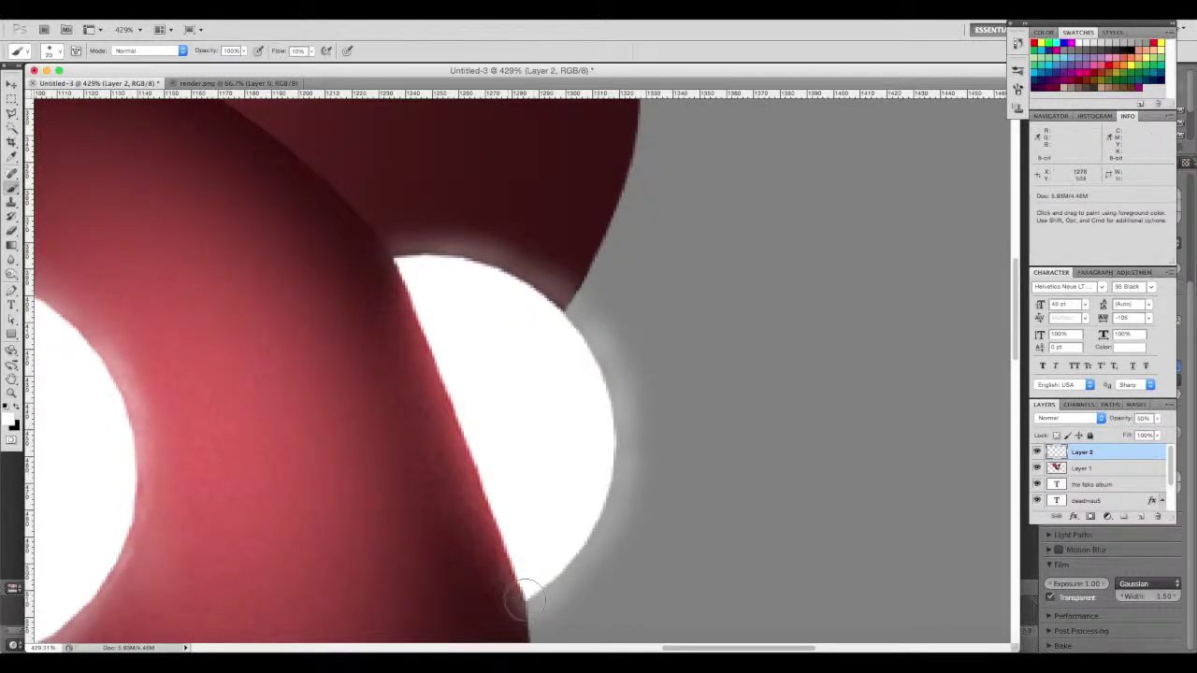
Brighten the glow along the eye's diagonal, right, lower and top edges
mouse_move(490, 486)
mouse_down()
mouse_move(496, 547)
mouse_move(444, 346)
mouse_move(381, 245)
mouse_up()
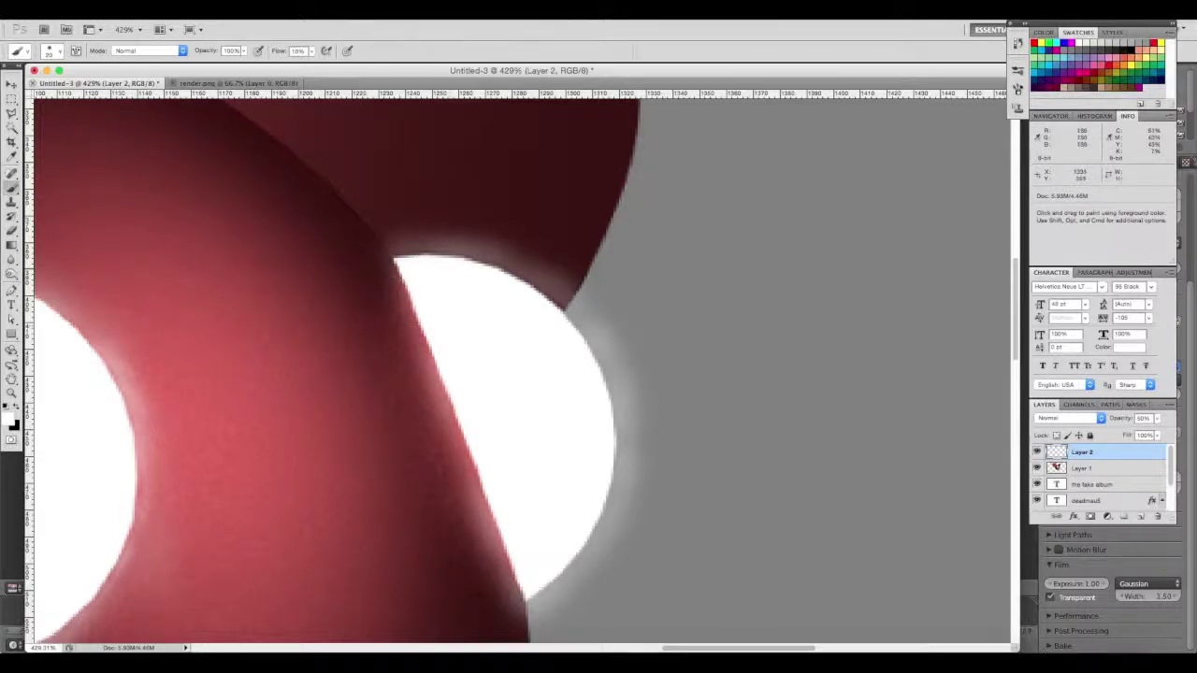
drag(619, 414, 614, 377)
drag(620, 505, 619, 435)
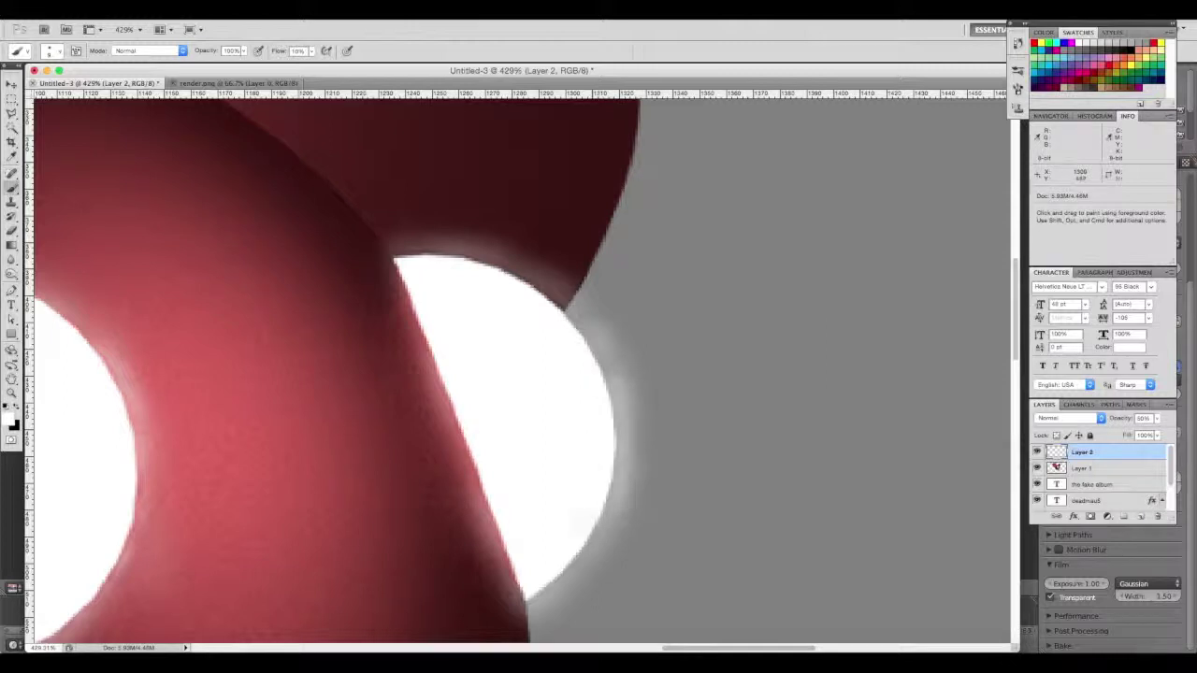
drag(558, 561, 530, 593)
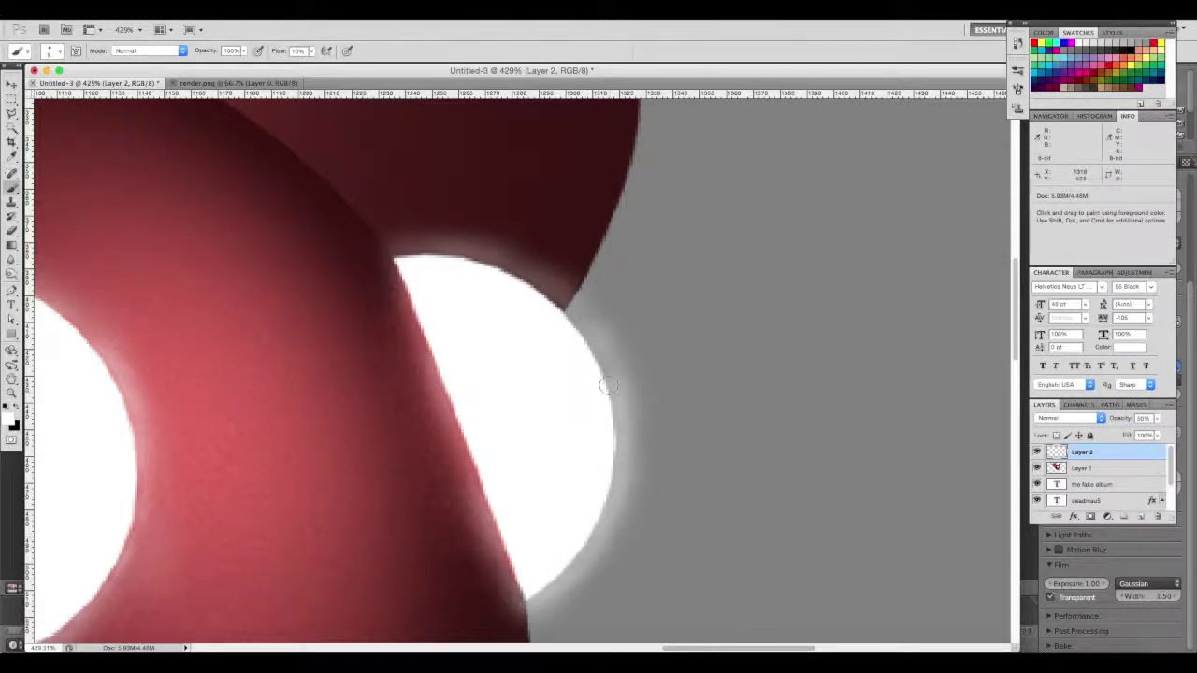
drag(611, 377, 551, 305)
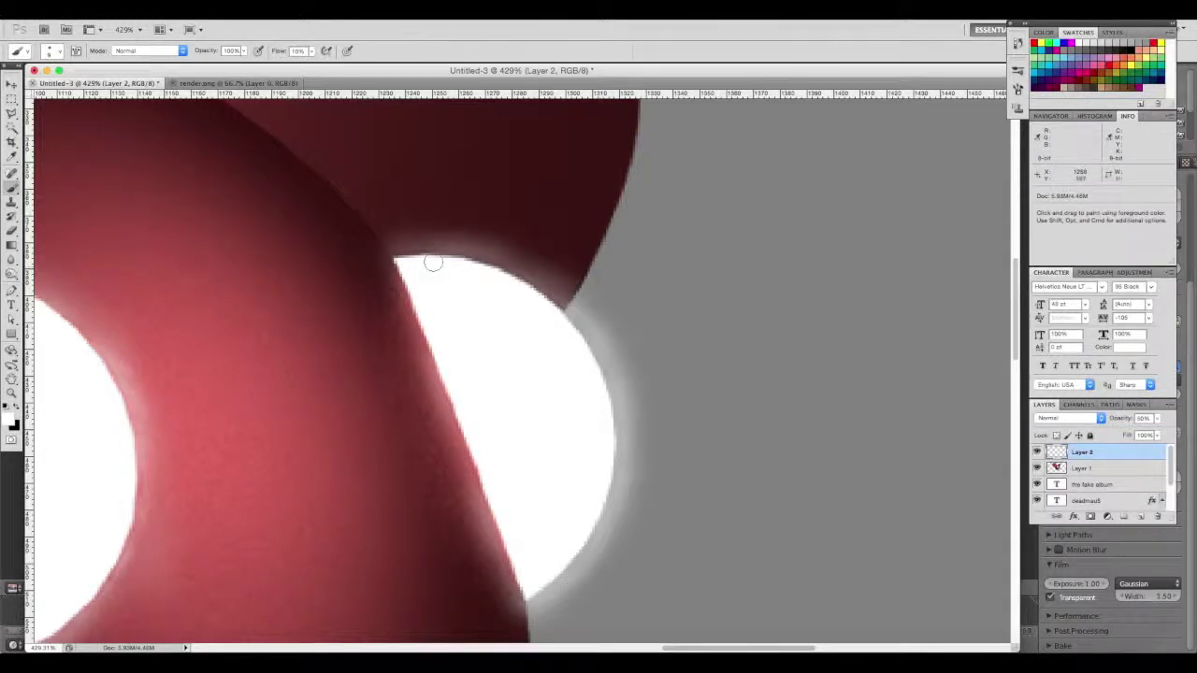
mouse_move(428, 260)
mouse_down()
mouse_move(396, 257)
mouse_move(482, 255)
mouse_move(533, 289)
mouse_move(403, 269)
mouse_up()
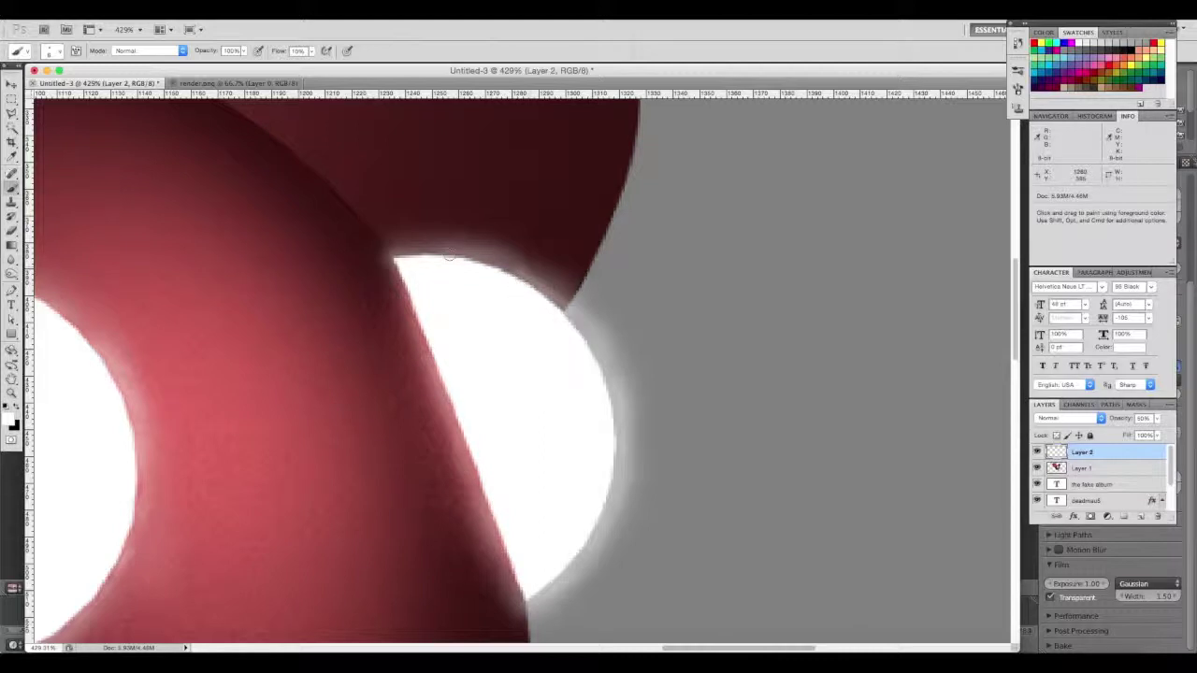
drag(542, 279, 424, 269)
drag(560, 322, 645, 354)
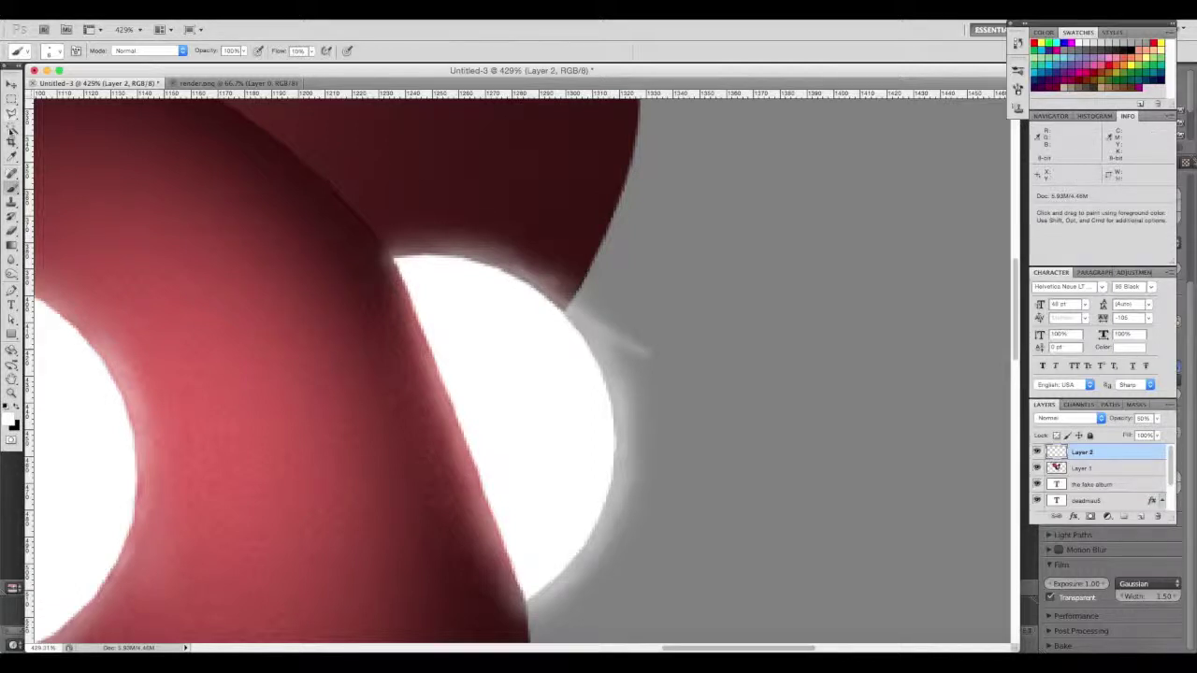
Erase the stray white streak with the Eraser, then return to the Brush
click(12, 231)
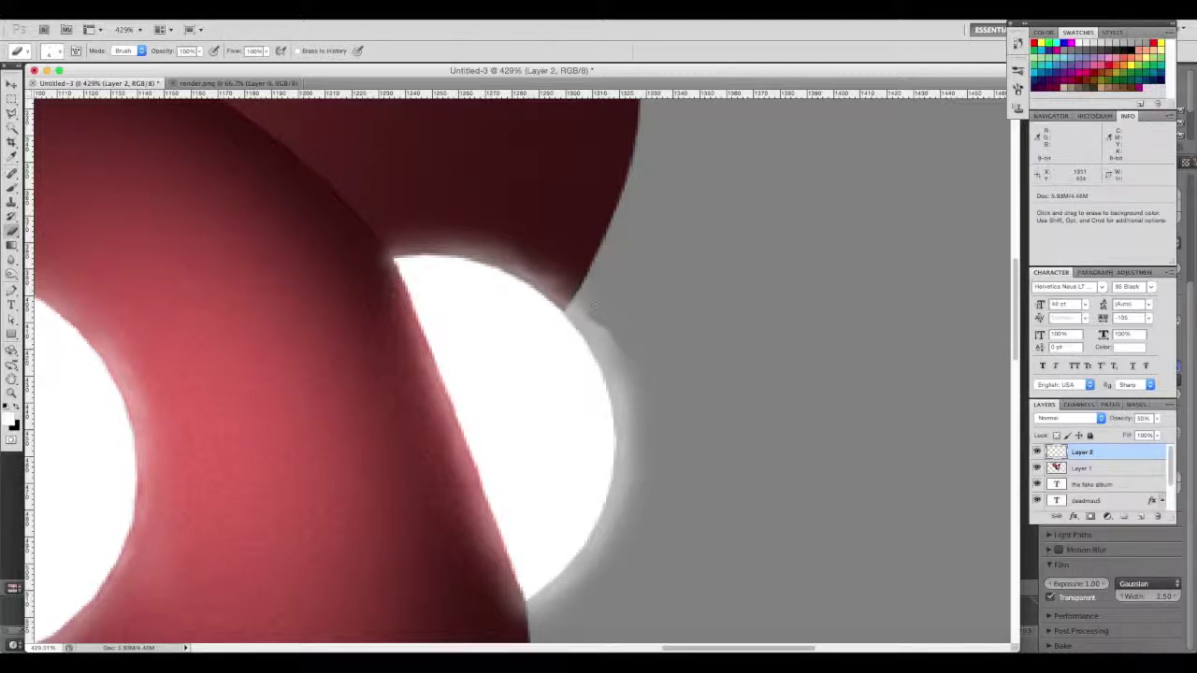
click(11, 188)
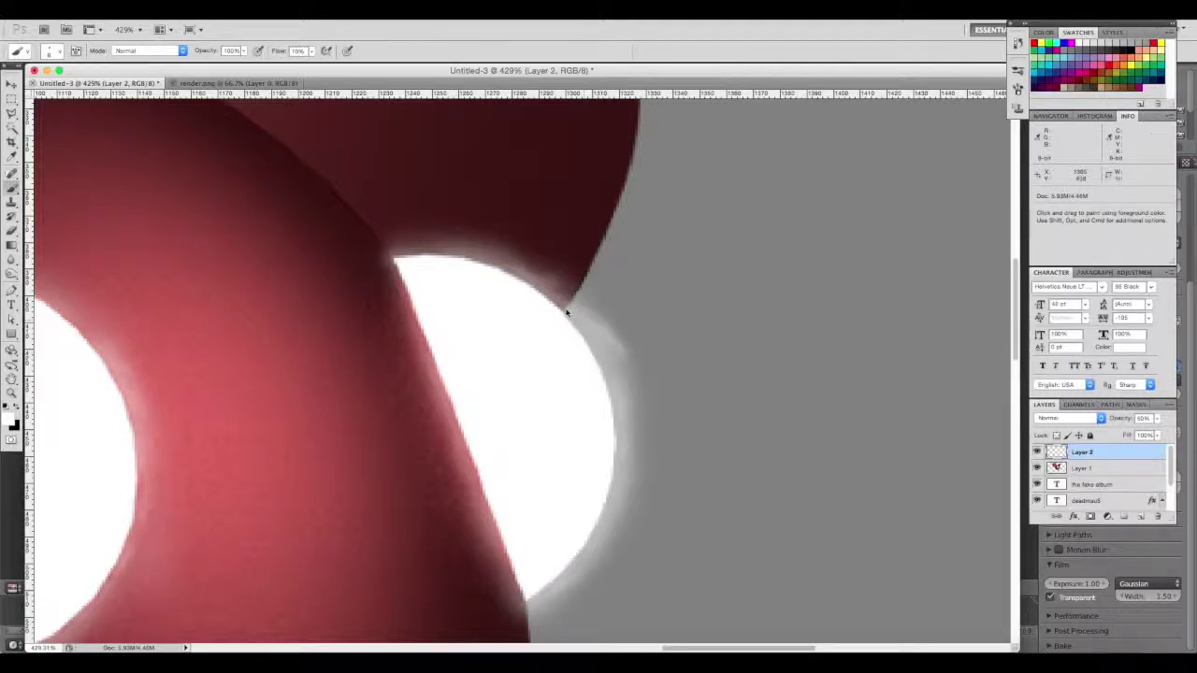
alt+scroll(712, 431, down, 1)
Merge Layer 2 down into Layer 1
alt+scroll(711, 435, down, 10)
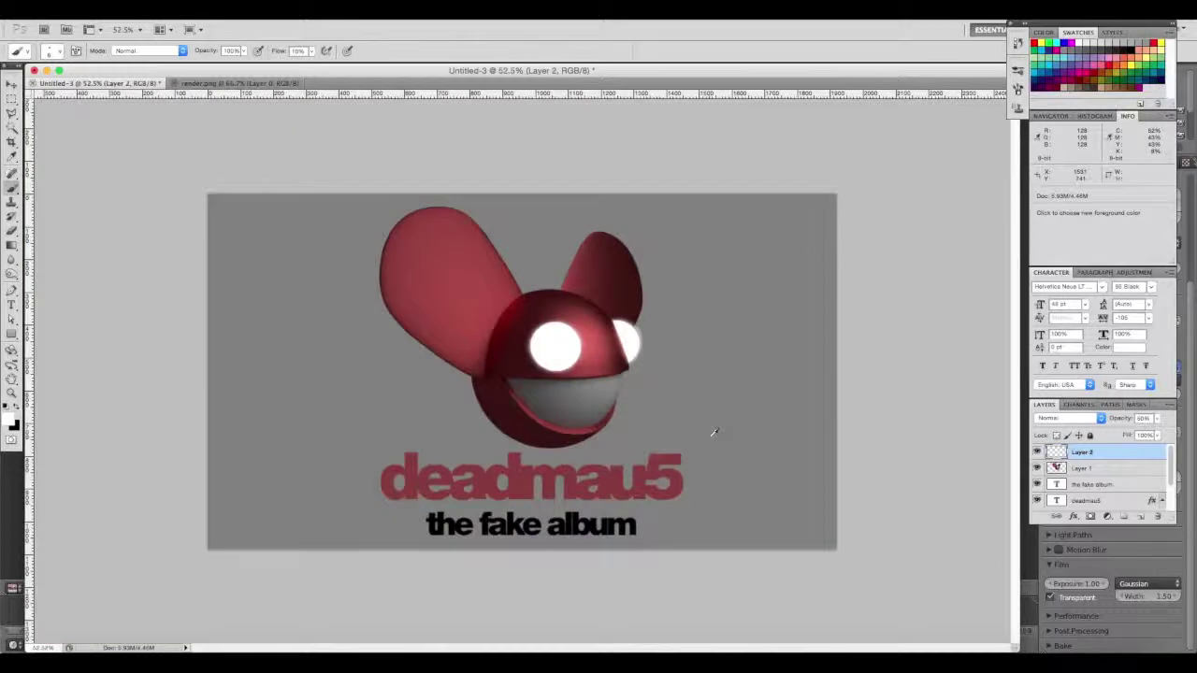
alt+scroll(712, 431, up, 1)
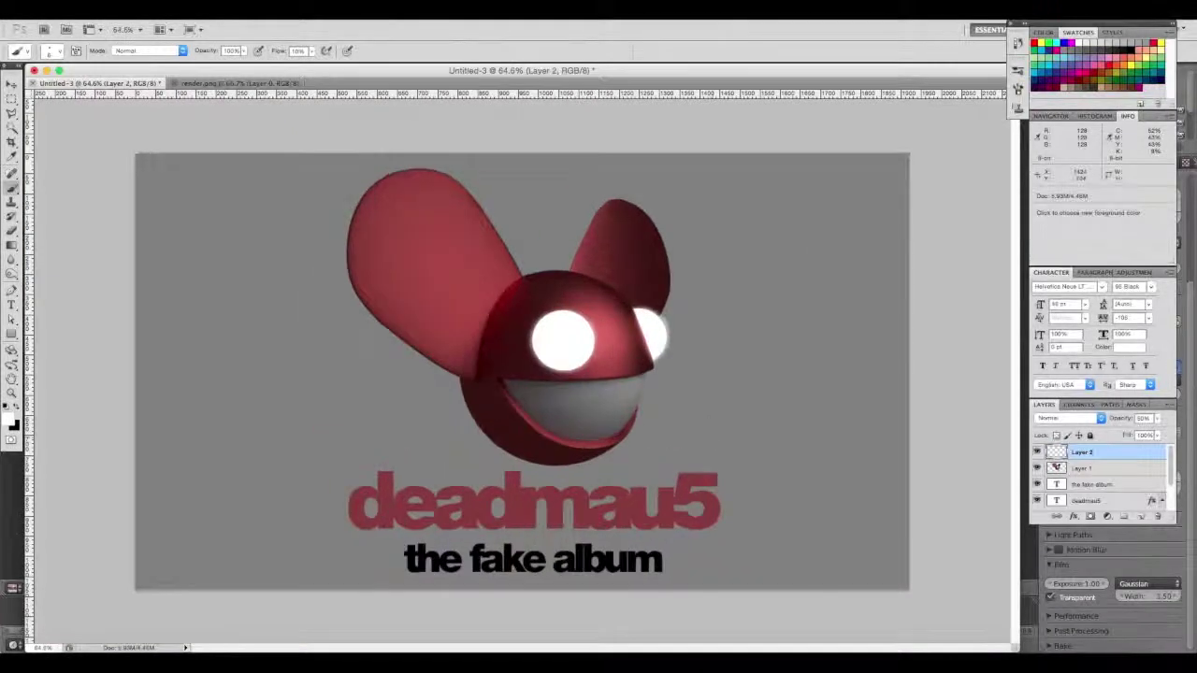
right_click(1082, 452)
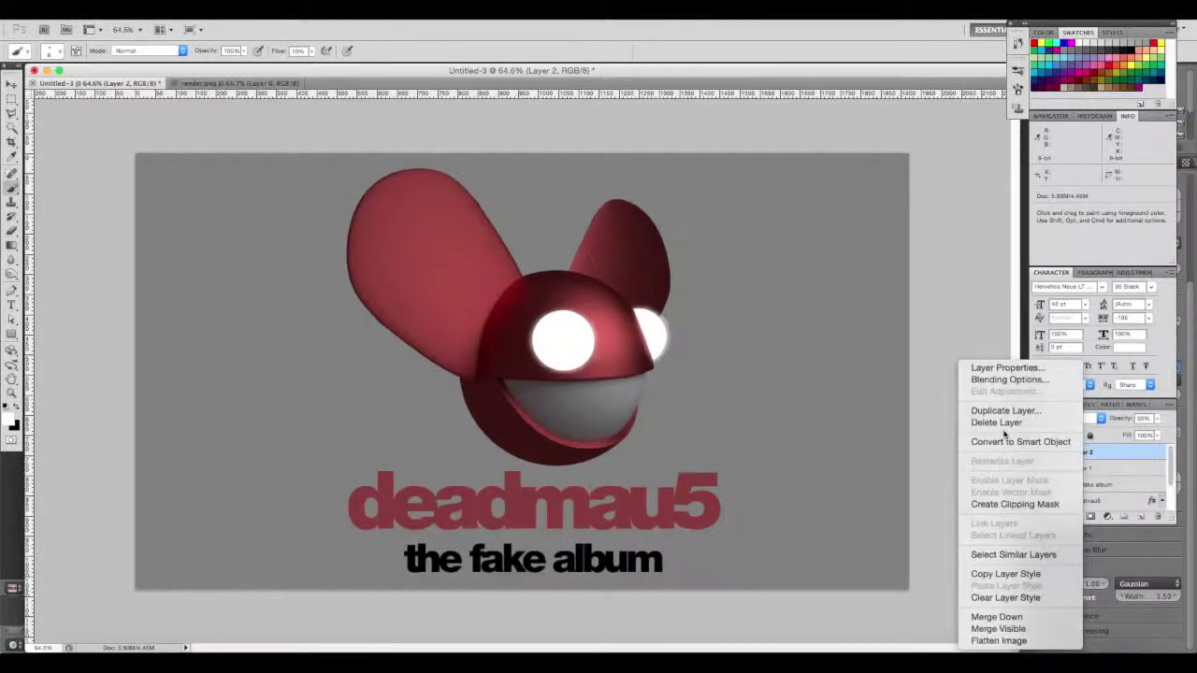
click(987, 619)
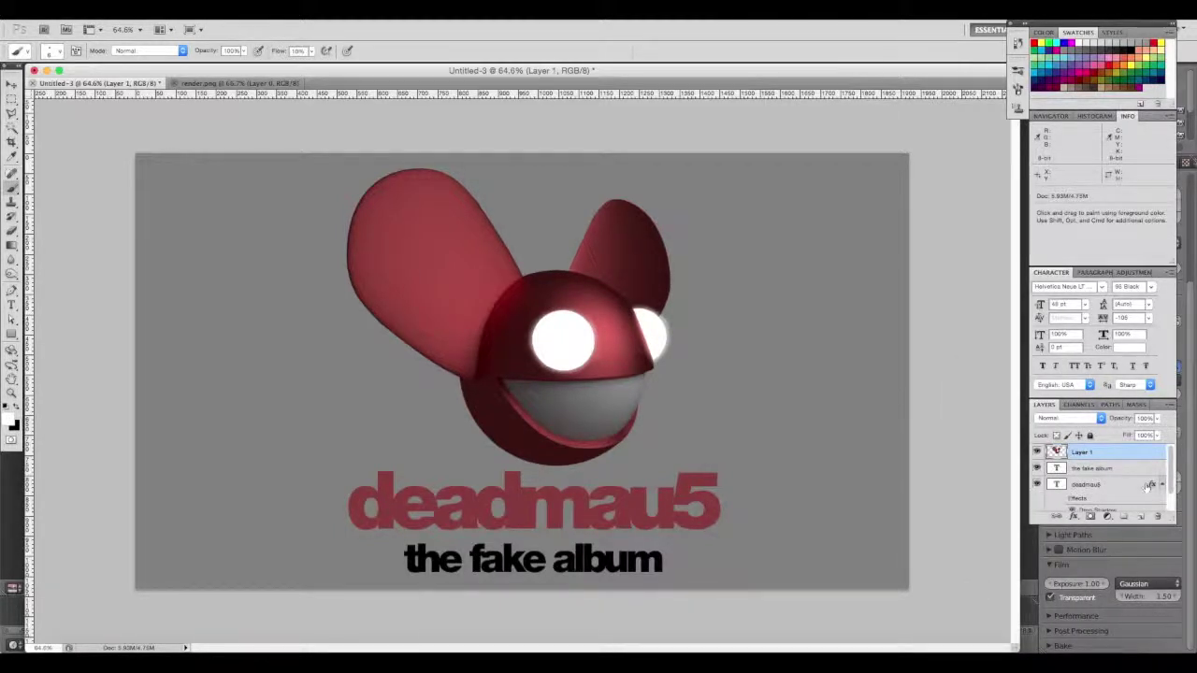
Copy the deadmau5 text's Drop Shadow effect onto the head render layer
alt+drag(1155, 455, 1153, 456)
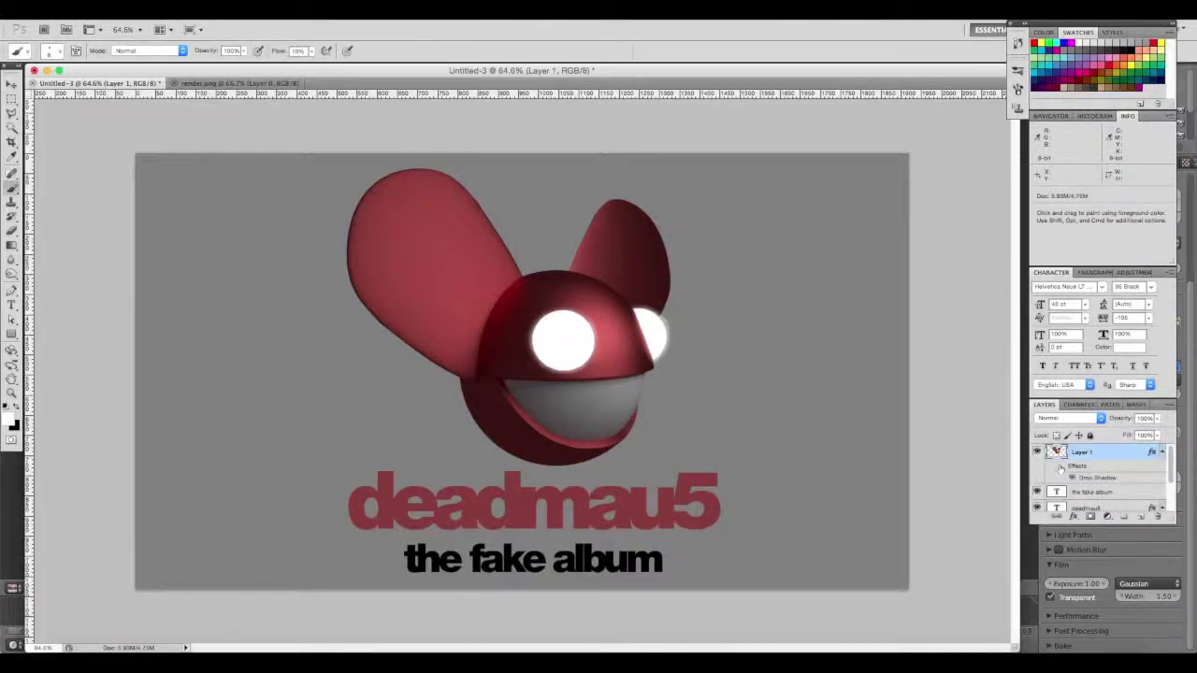
click(11, 83)
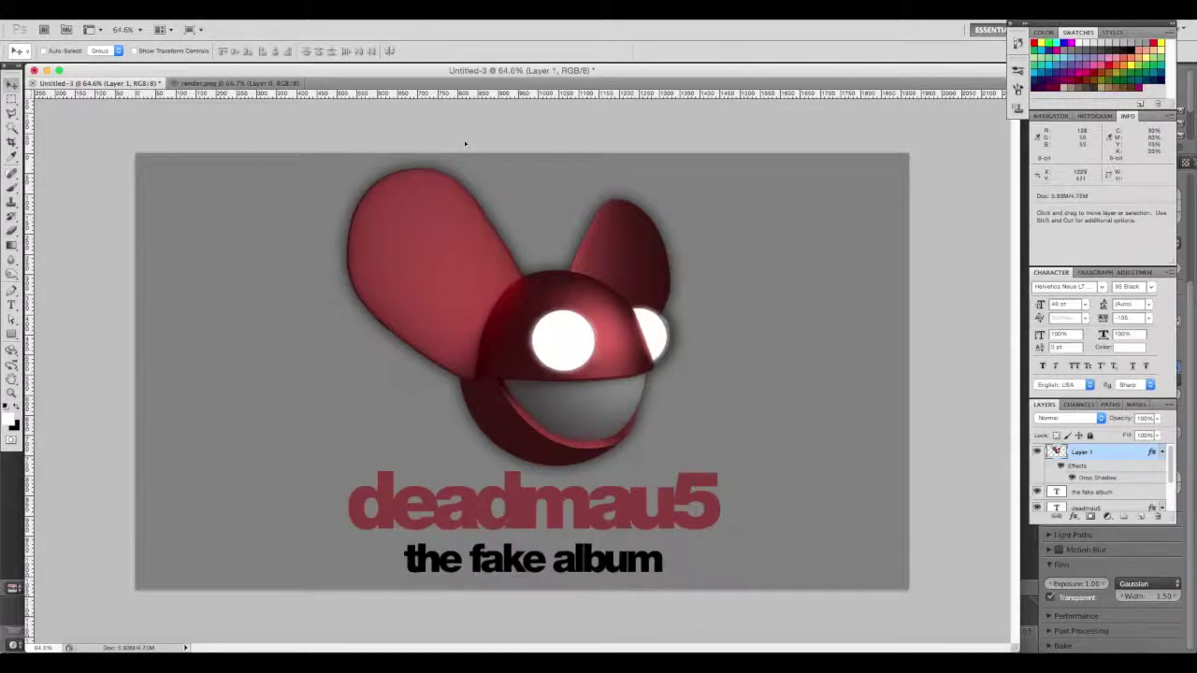
click(265, 9)
mouse_move(280, 180)
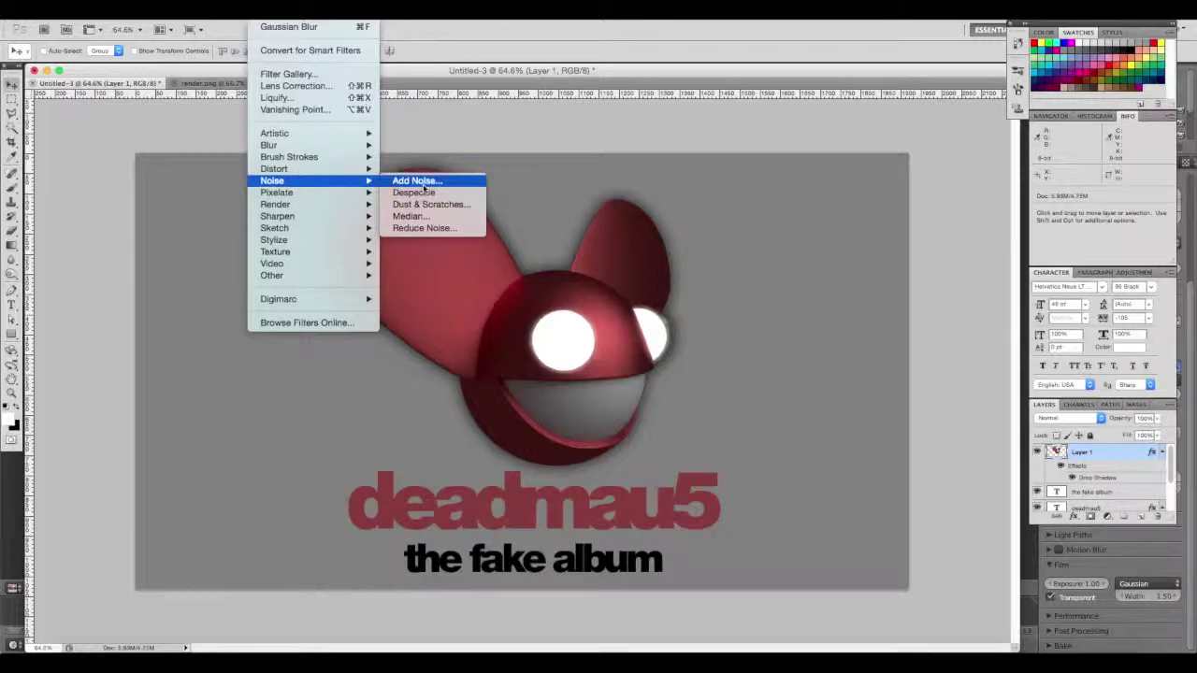
Apply Reduce Noise with Strength 10, Preserve Details 0 and 100% colour-noise reduction
click(426, 228)
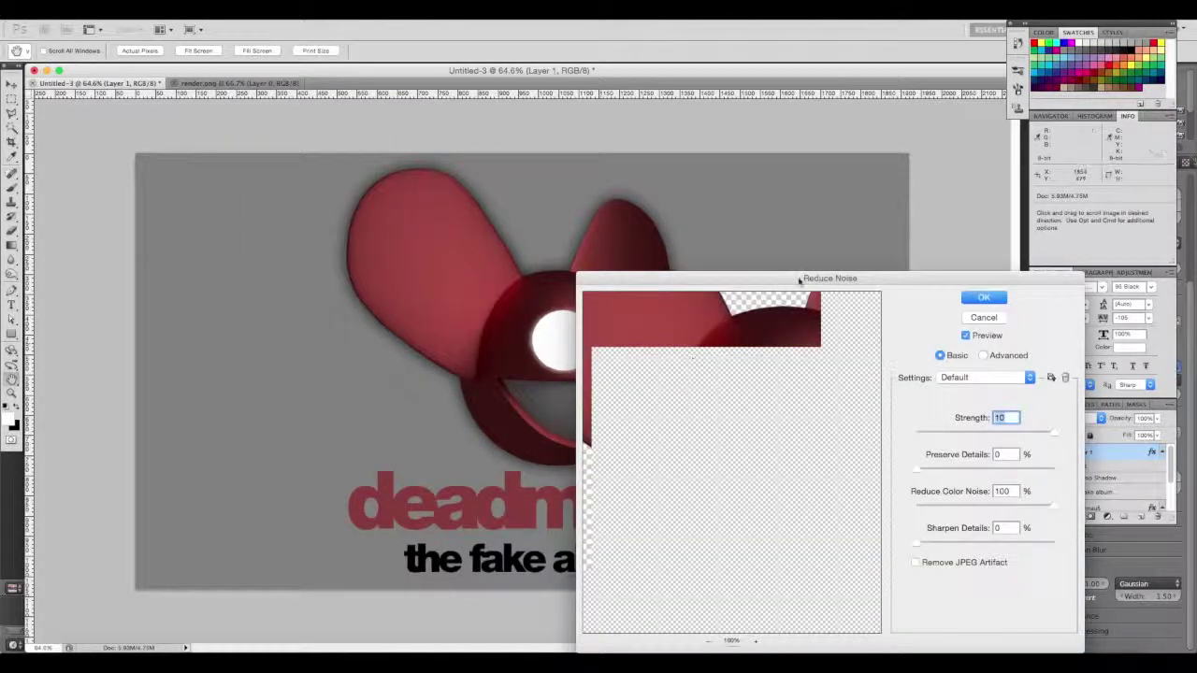
drag(801, 278, 676, 177)
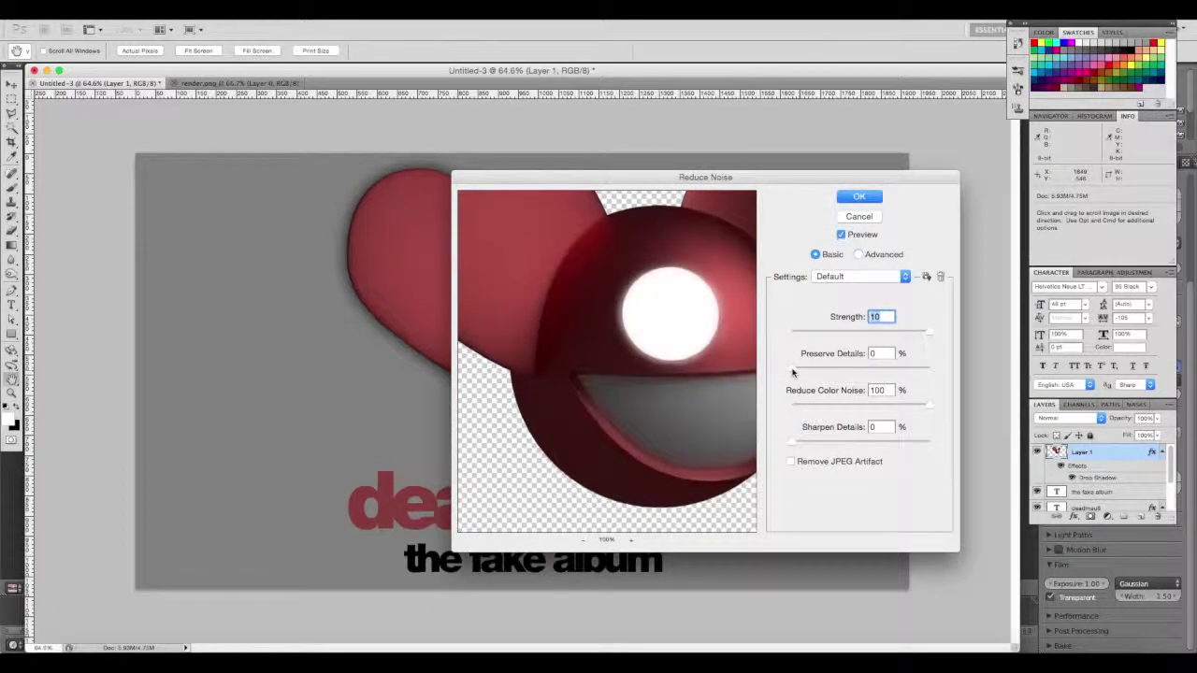
key(Tab)
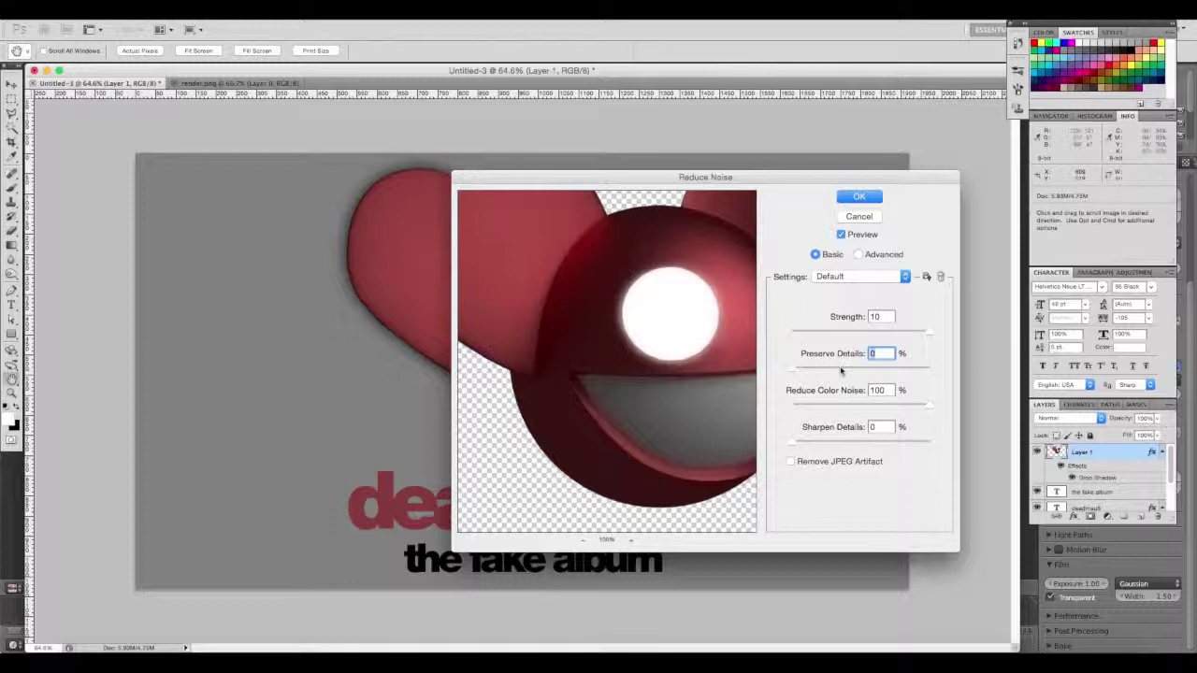
click(859, 198)
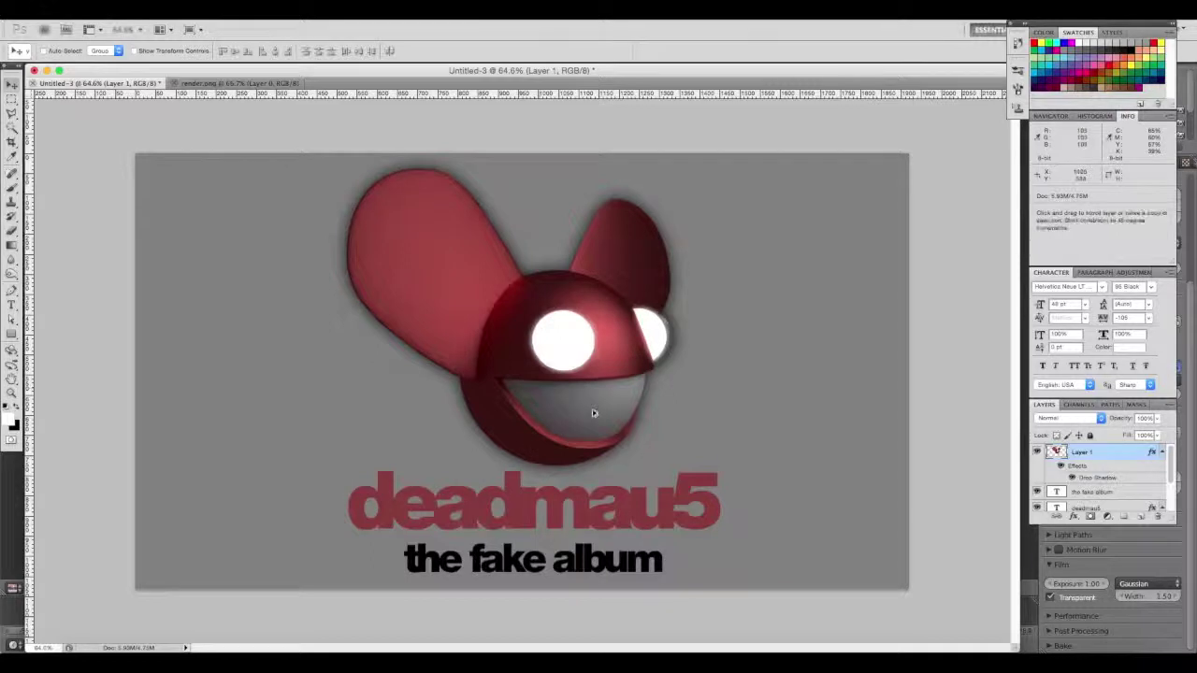
Zoom in to inspect the smoothed head, then nudge the render slightly left
alt+scroll(603, 412, up, 5)
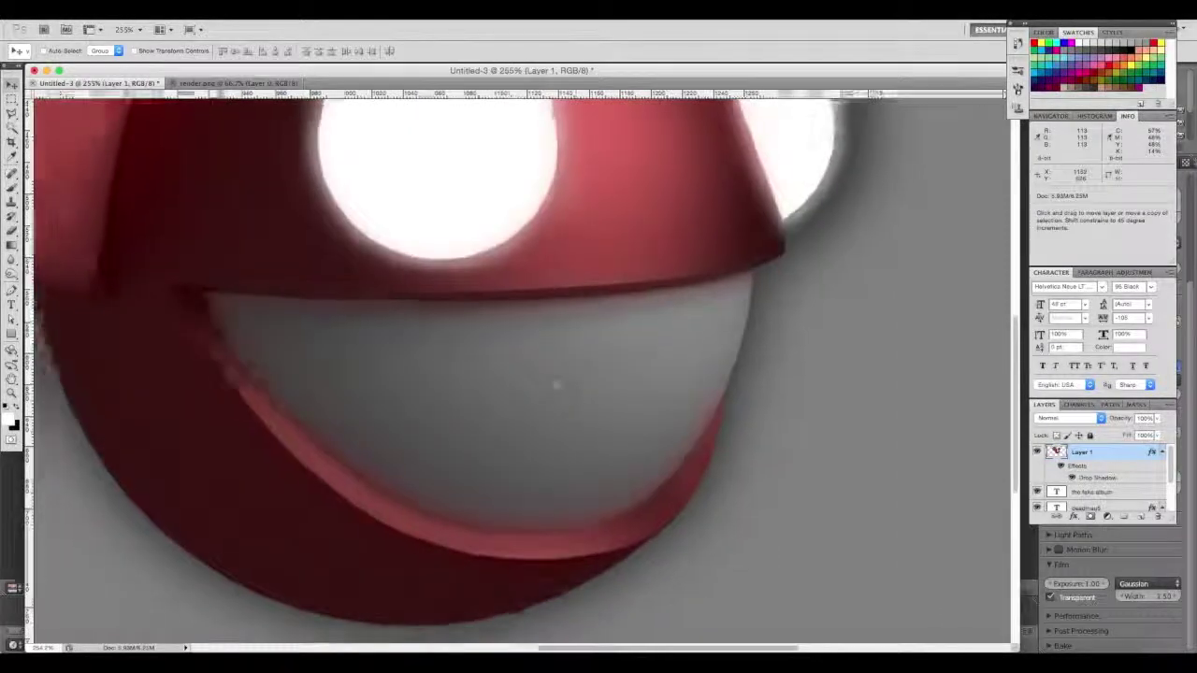
alt+scroll(557, 383, down, 3)
alt+scroll(556, 383, down, 1)
alt+scroll(556, 383, down, 2)
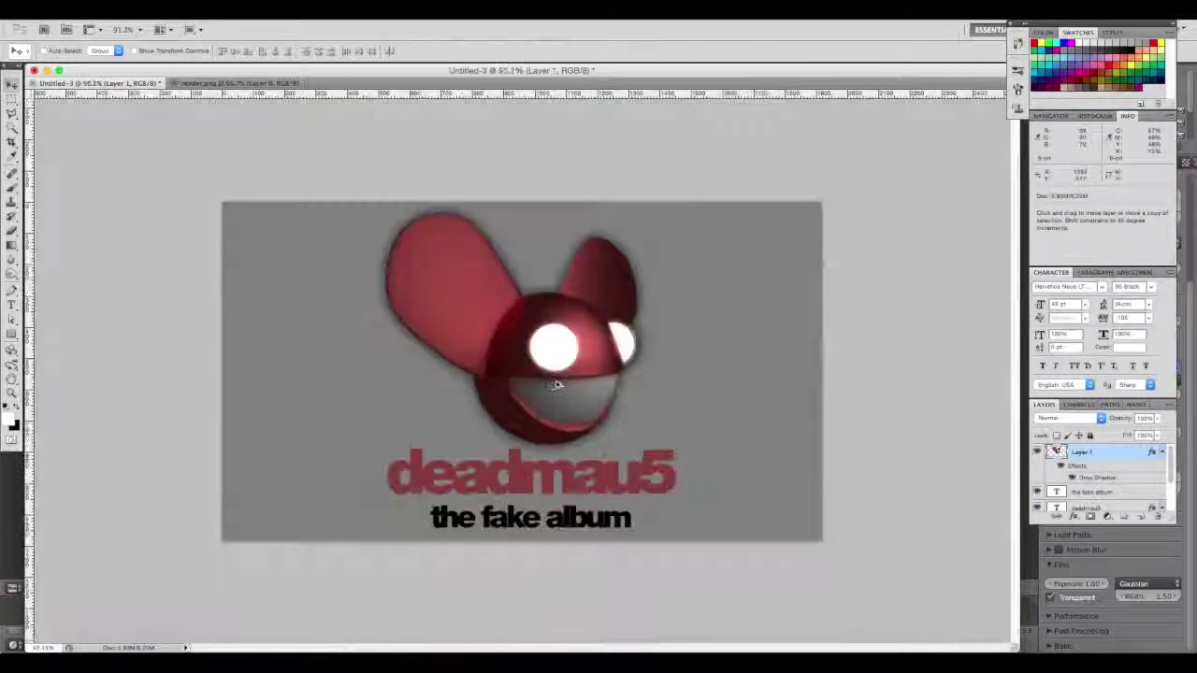
alt+scroll(703, 309, up, 2)
alt+scroll(656, 333, up, 4)
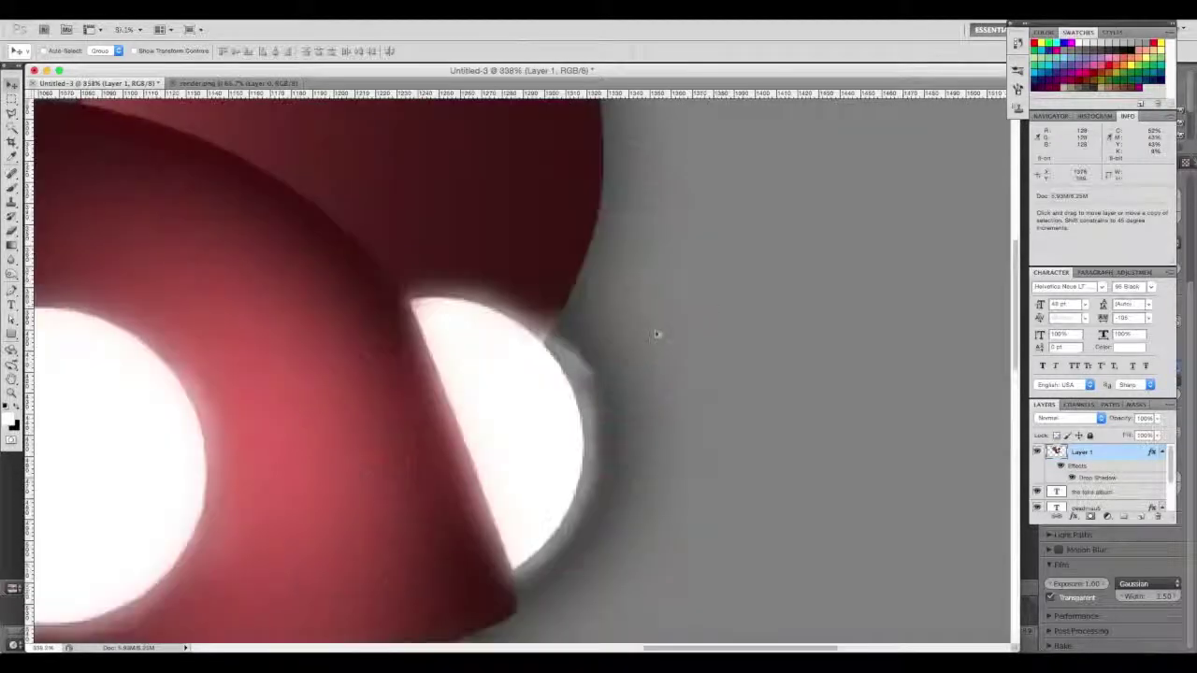
alt+scroll(550, 358, up, 1)
alt+scroll(552, 365, down, 6)
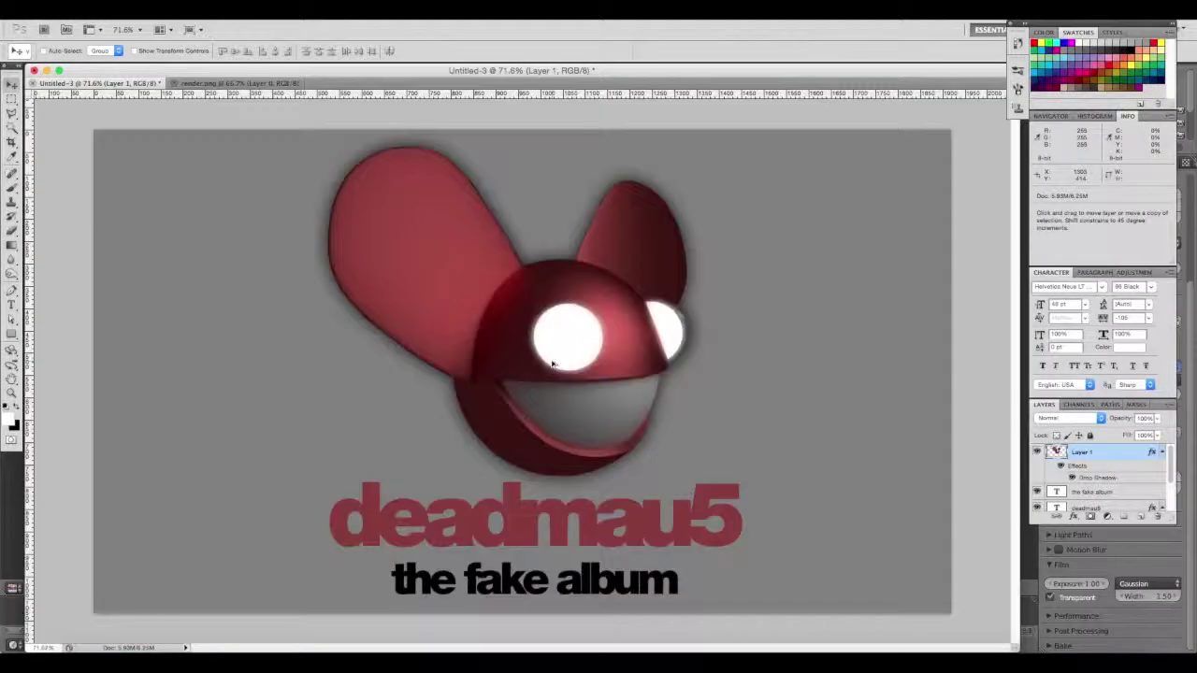
alt+scroll(552, 365, down, 1)
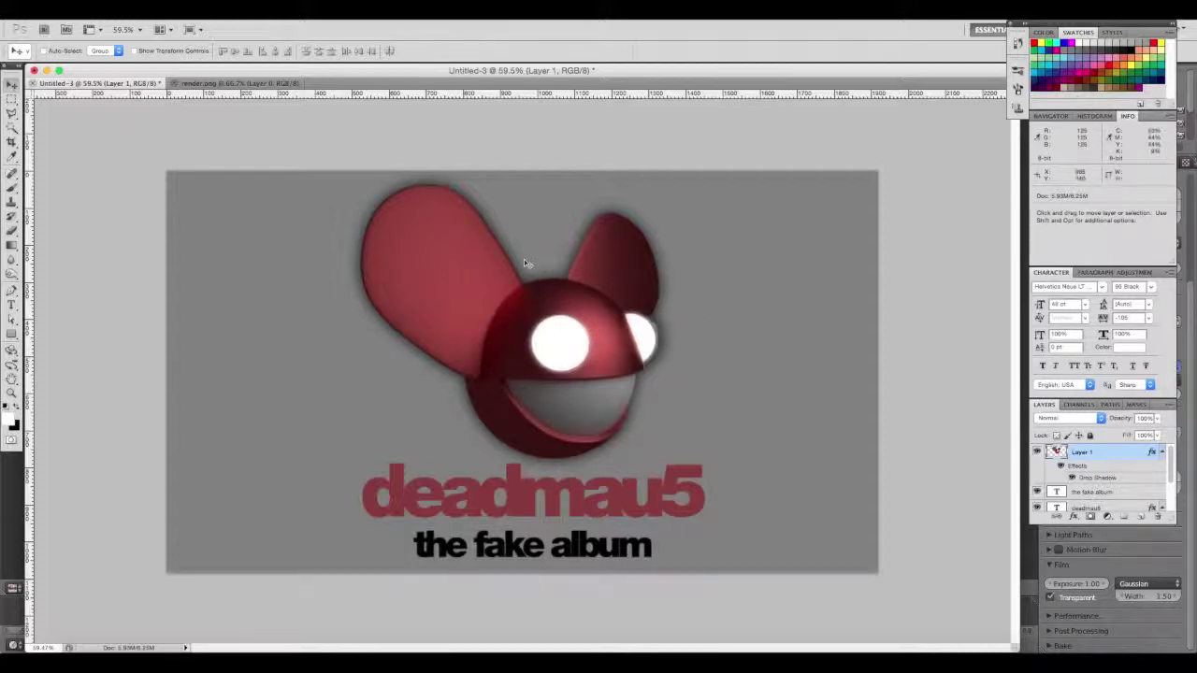
key(shift+Left)
Nudge the head right, then move the deadmau5 title left and 'the fake album' right
drag(608, 313, 622, 313)
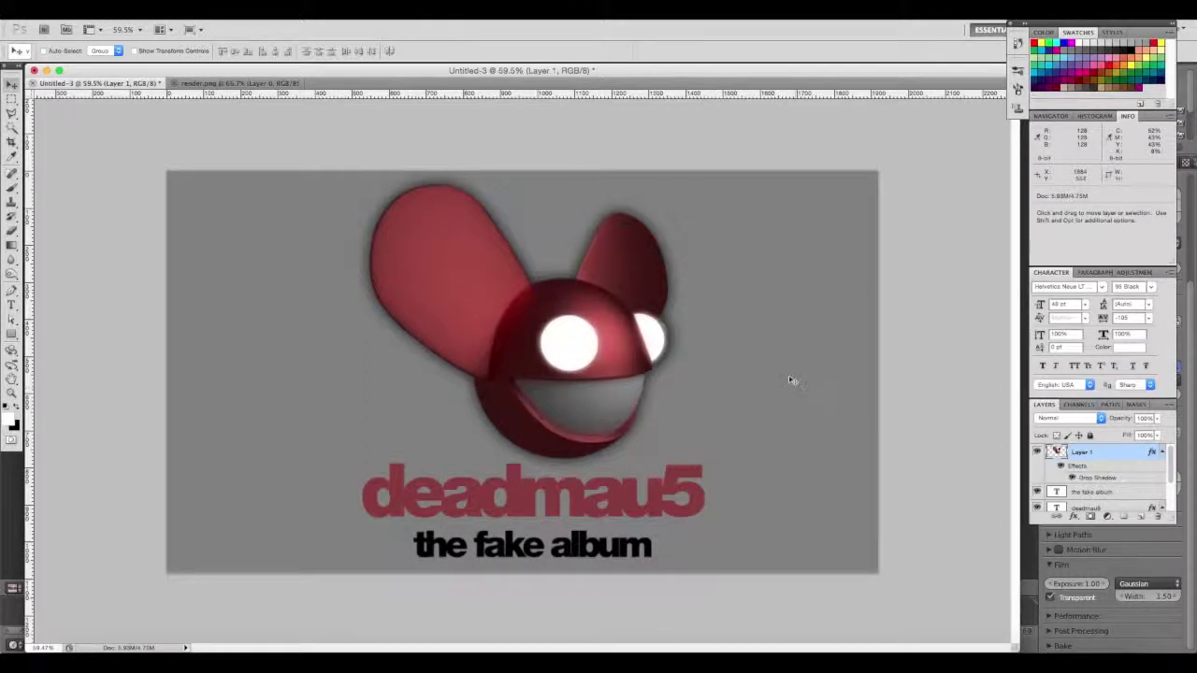
scroll(1099, 472, down, 2)
scroll(1099, 472, down, 1)
click(1100, 473)
drag(748, 500, 552, 490)
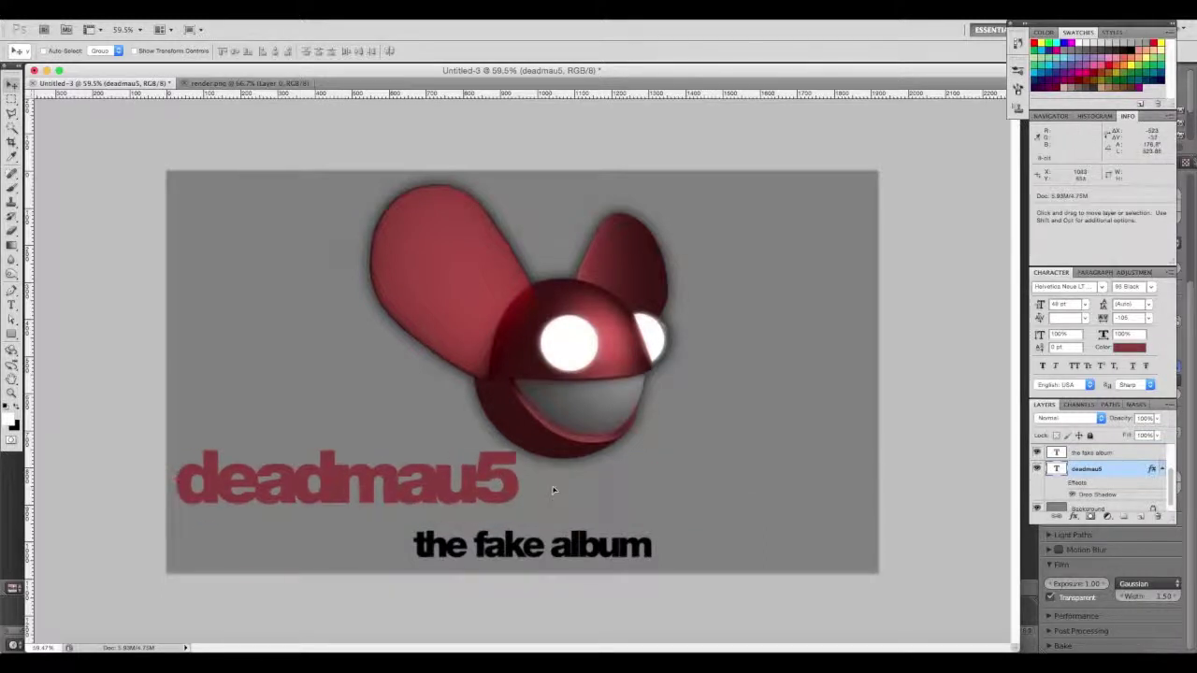
click(1101, 455)
drag(714, 502, 911, 506)
Fine-tune both title positions slightly and select the Background layer
click(1085, 468)
mouse_move(686, 486)
mouse_down()
mouse_move(709, 488)
mouse_move(699, 504)
mouse_up()
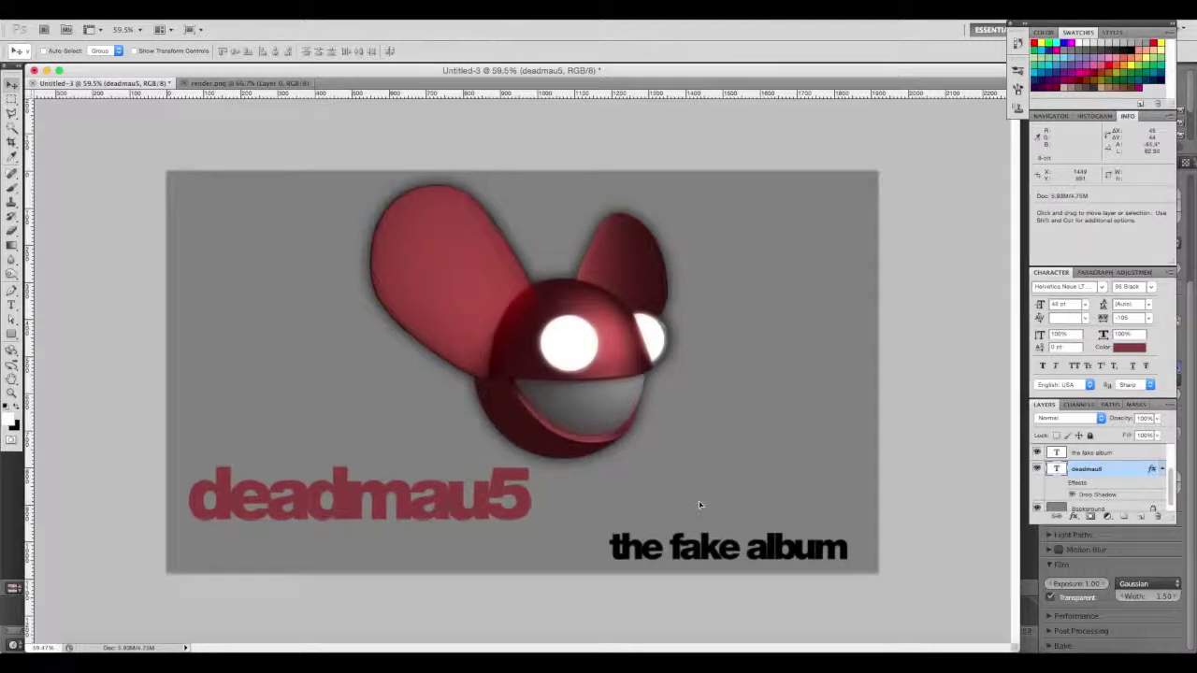
click(1089, 453)
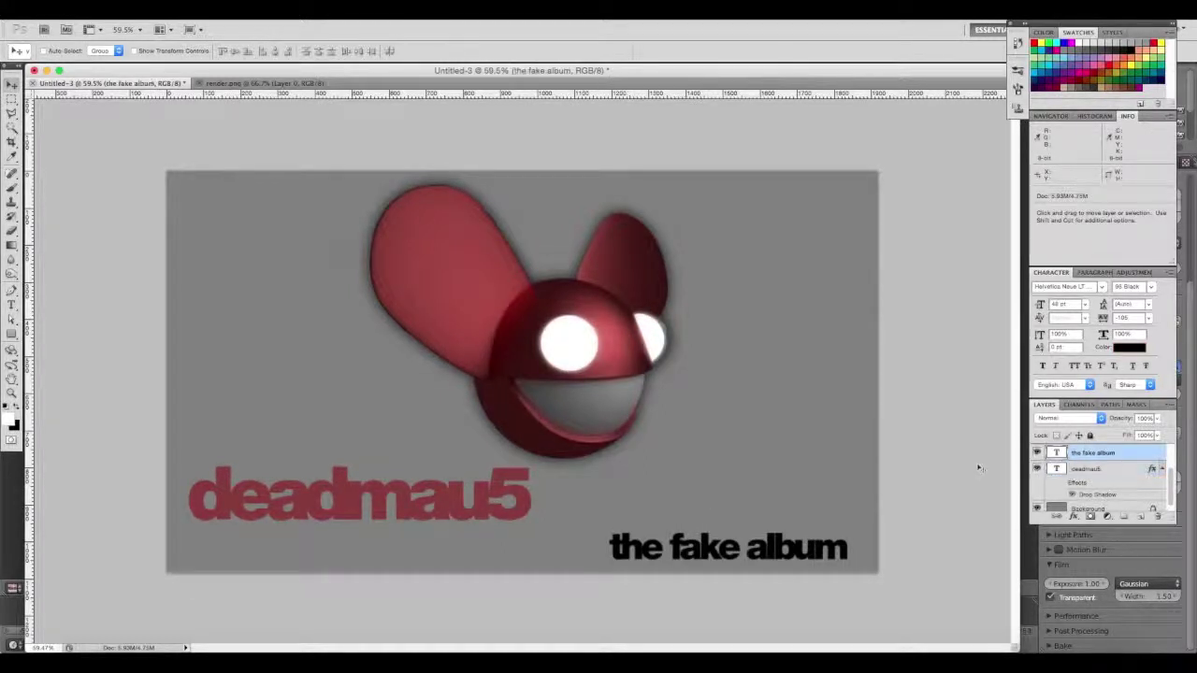
drag(687, 470, 694, 462)
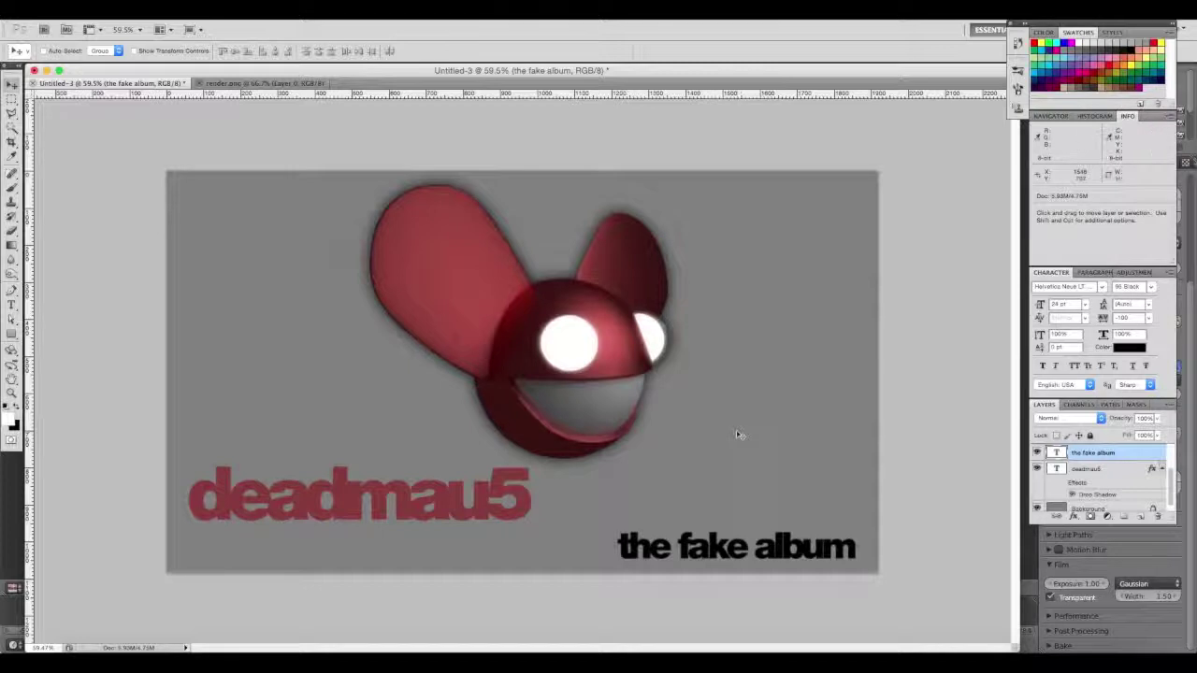
scroll(1086, 468, down, 1)
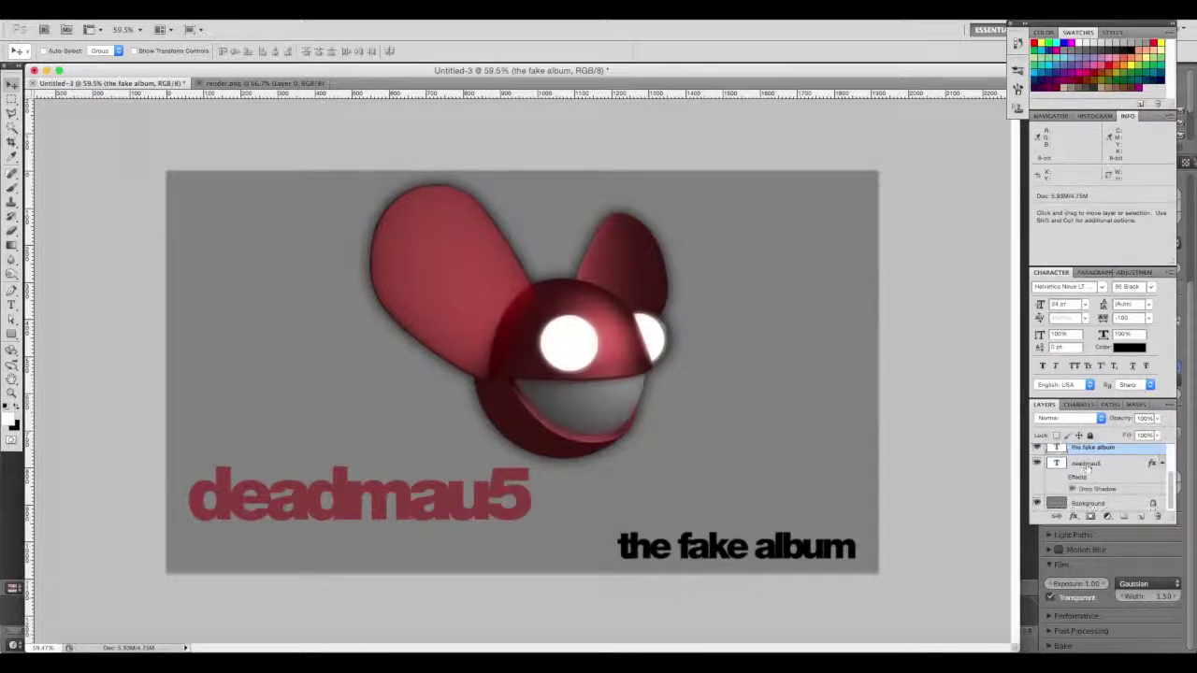
click(1092, 503)
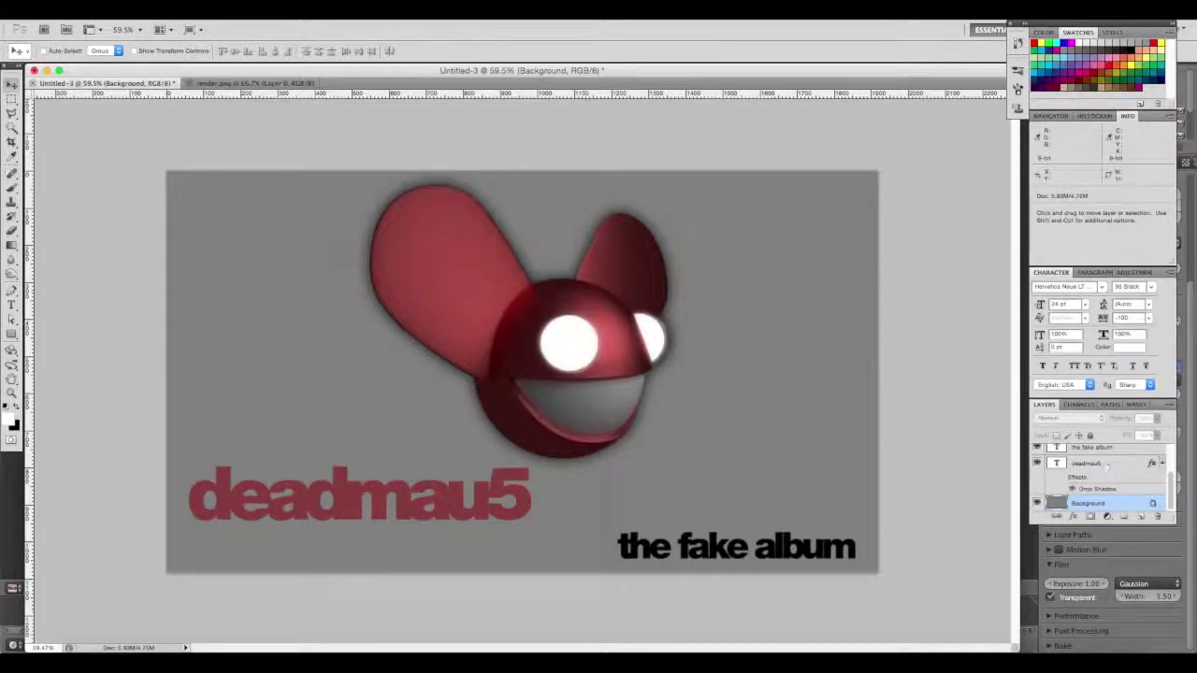
scroll(1106, 464, up, 3)
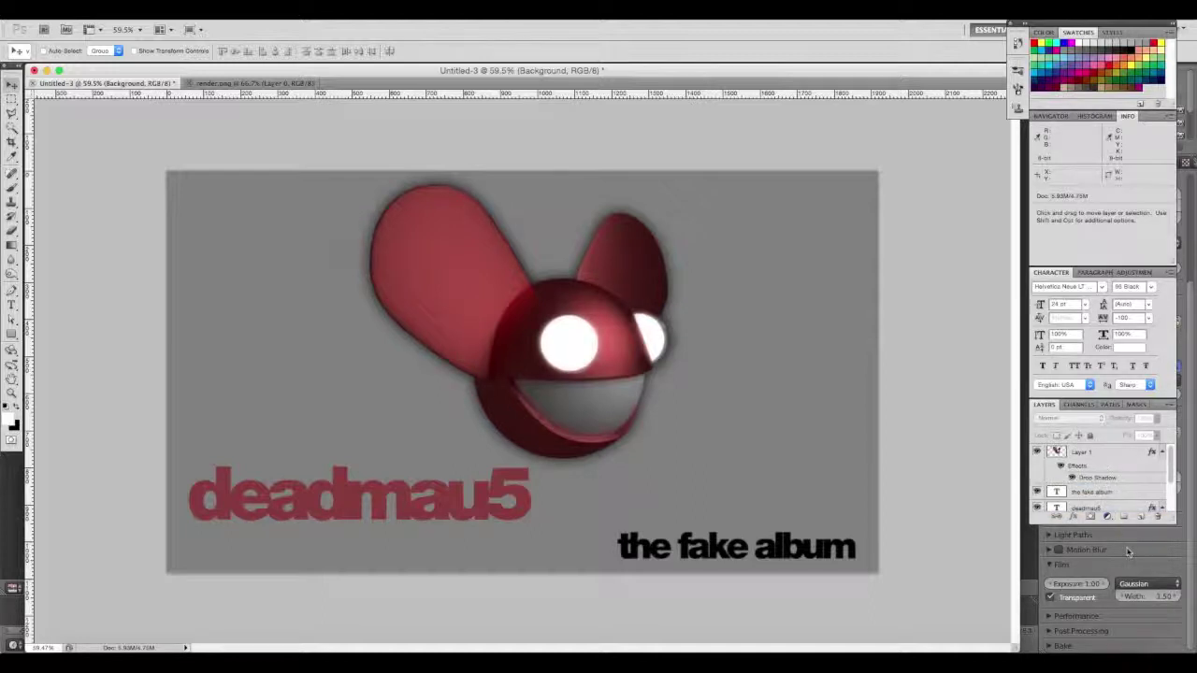
Save the cover to the Desktop as theFakeAlbum.psd in Photoshop format
click(103, 12)
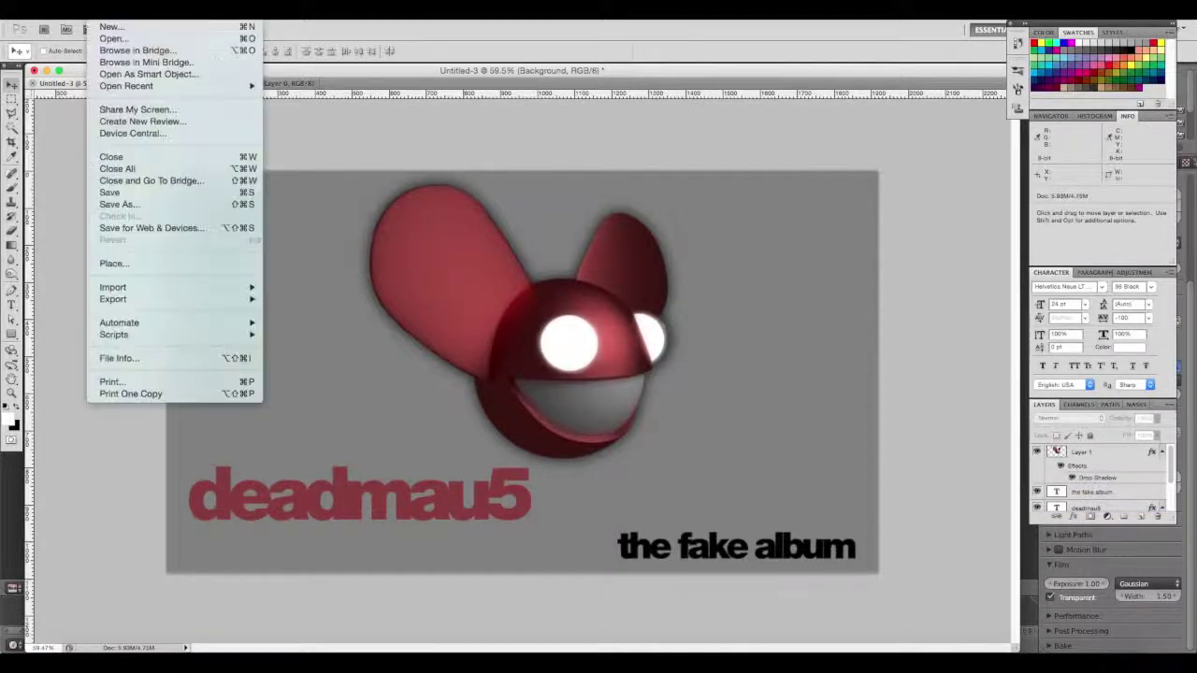
click(143, 204)
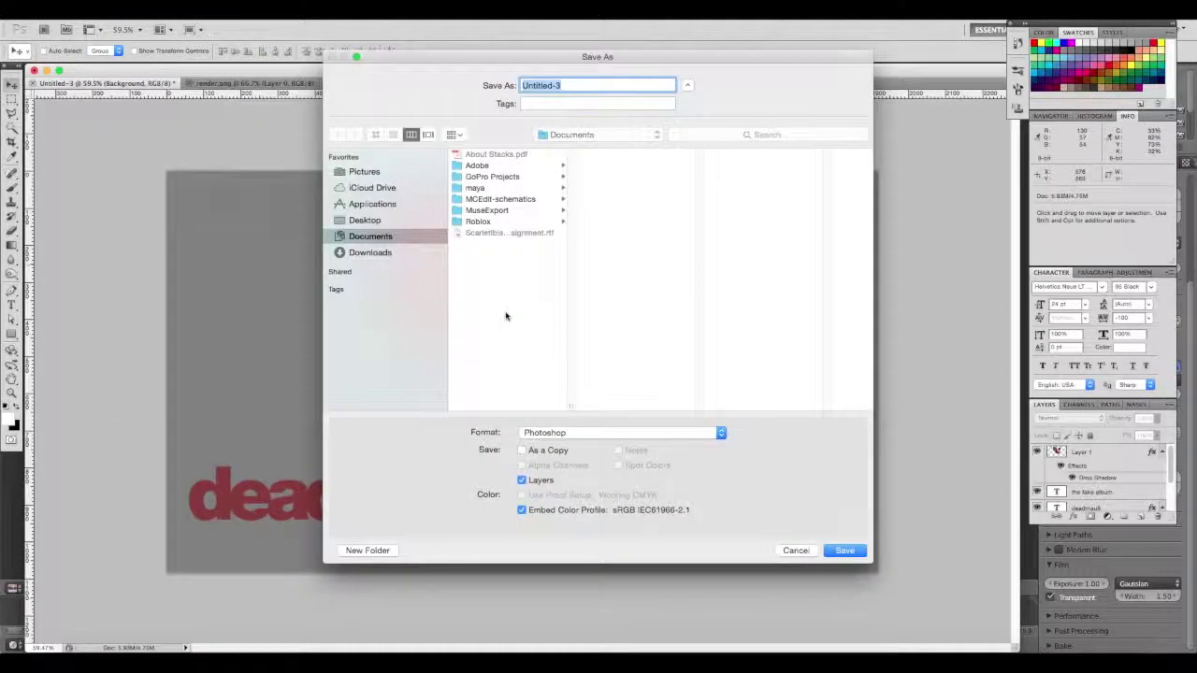
key(super+shift+d)
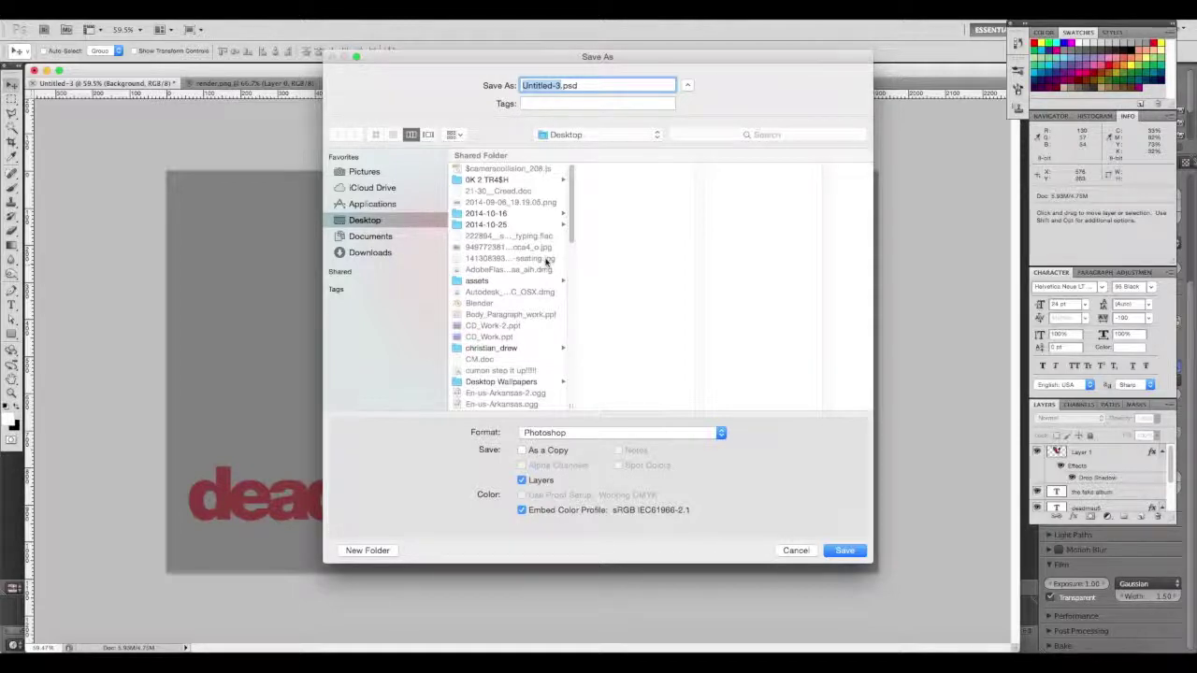
text(theFakeAlbum)
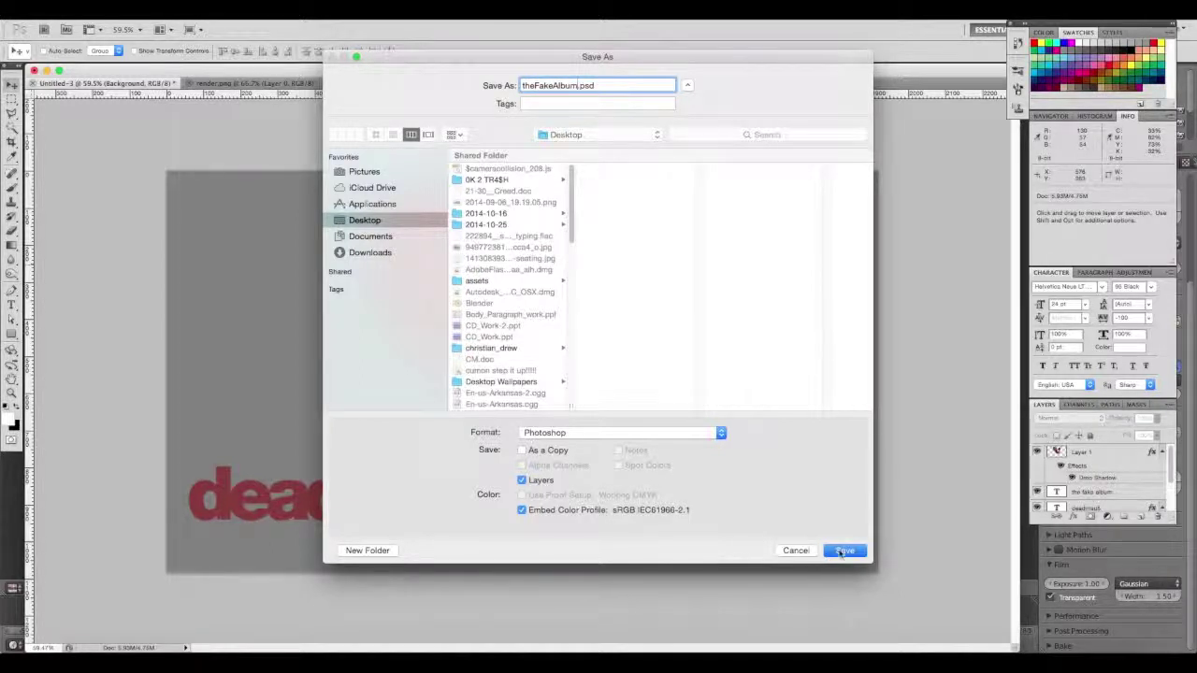
click(845, 550)
key(Return)
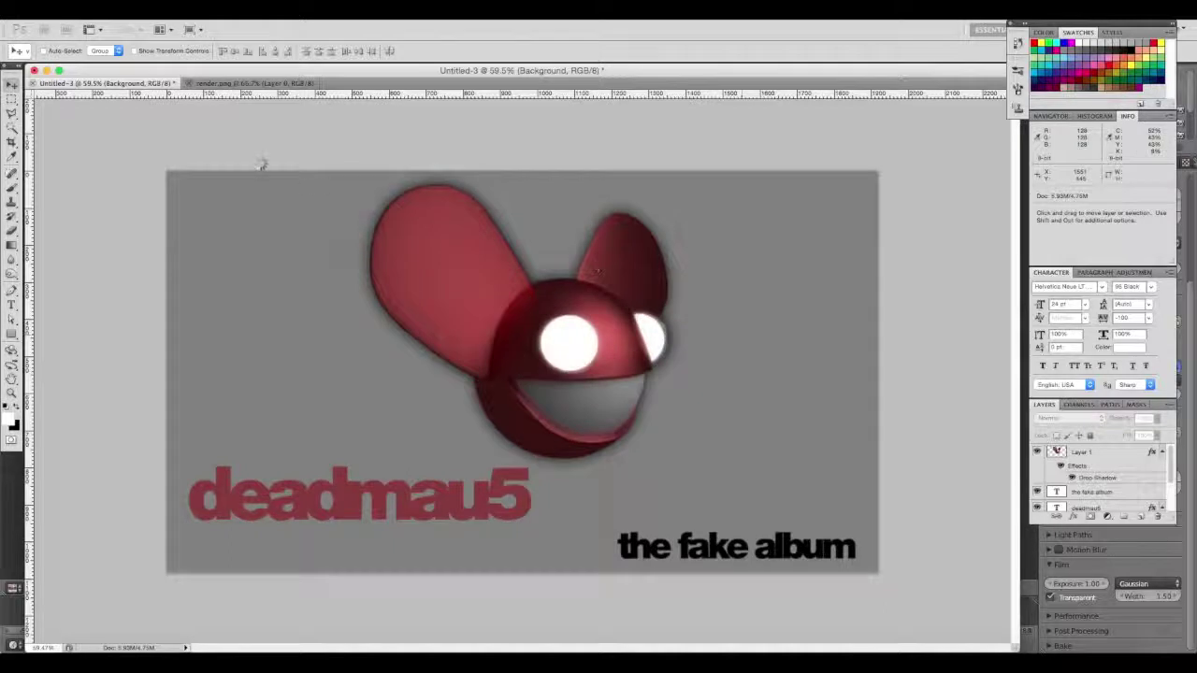
Save a JPEG copy of the cover at Maximum quality 12
click(99, 10)
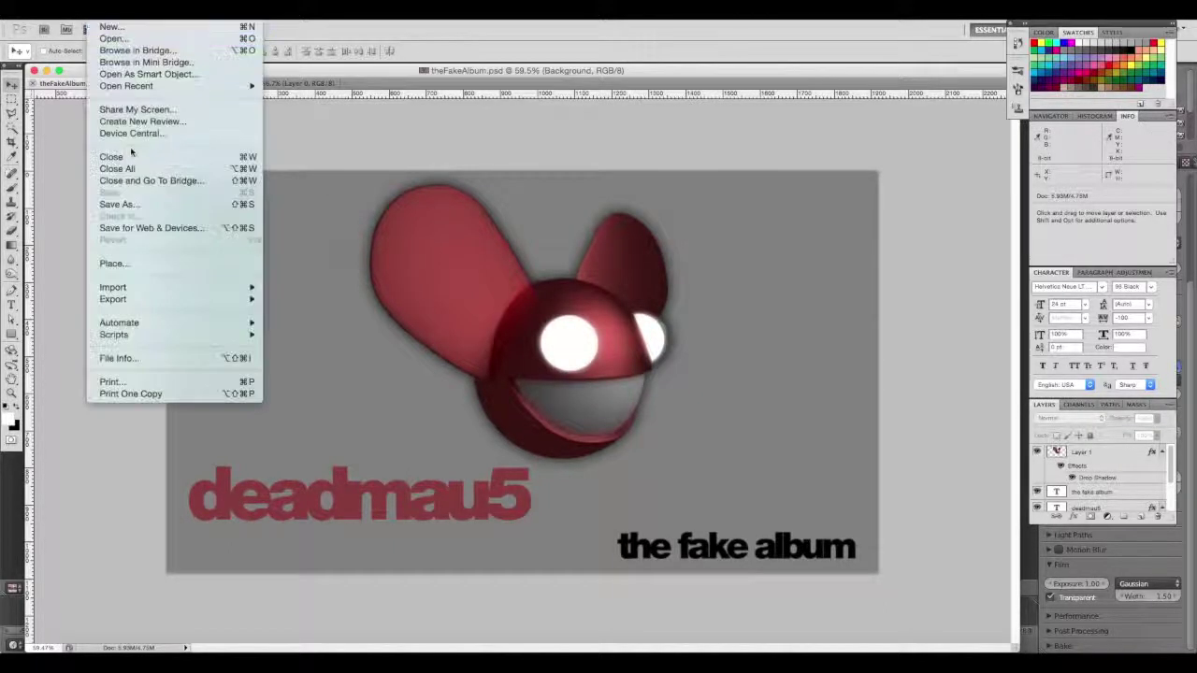
click(131, 202)
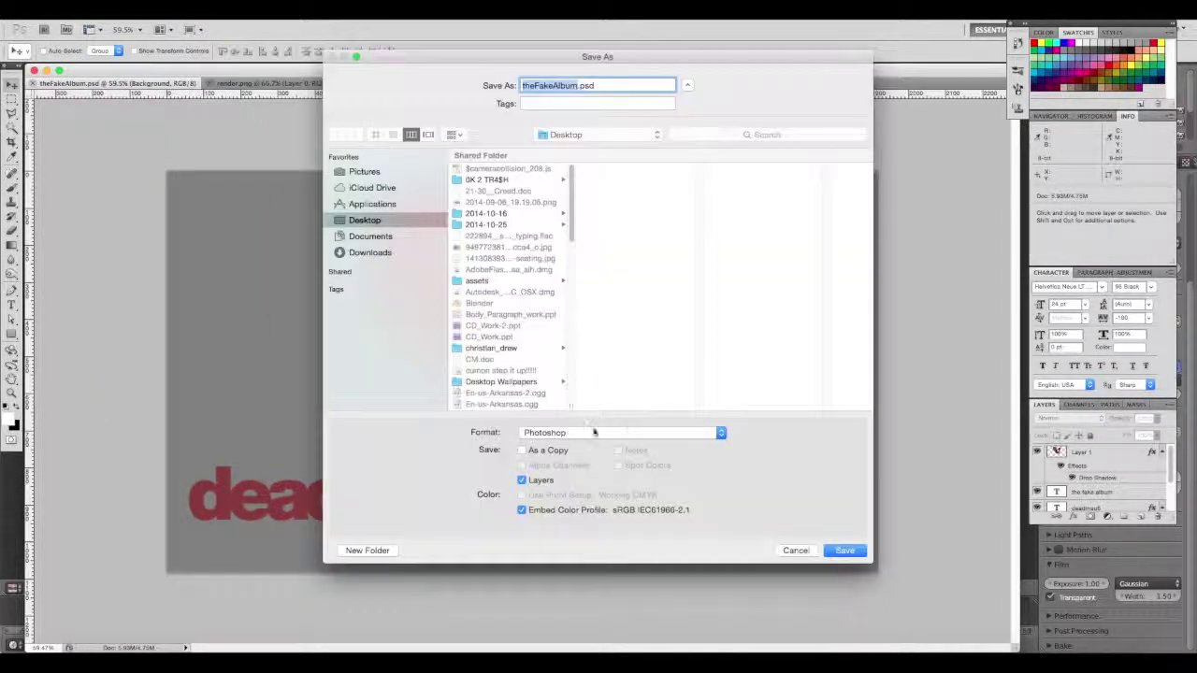
click(593, 431)
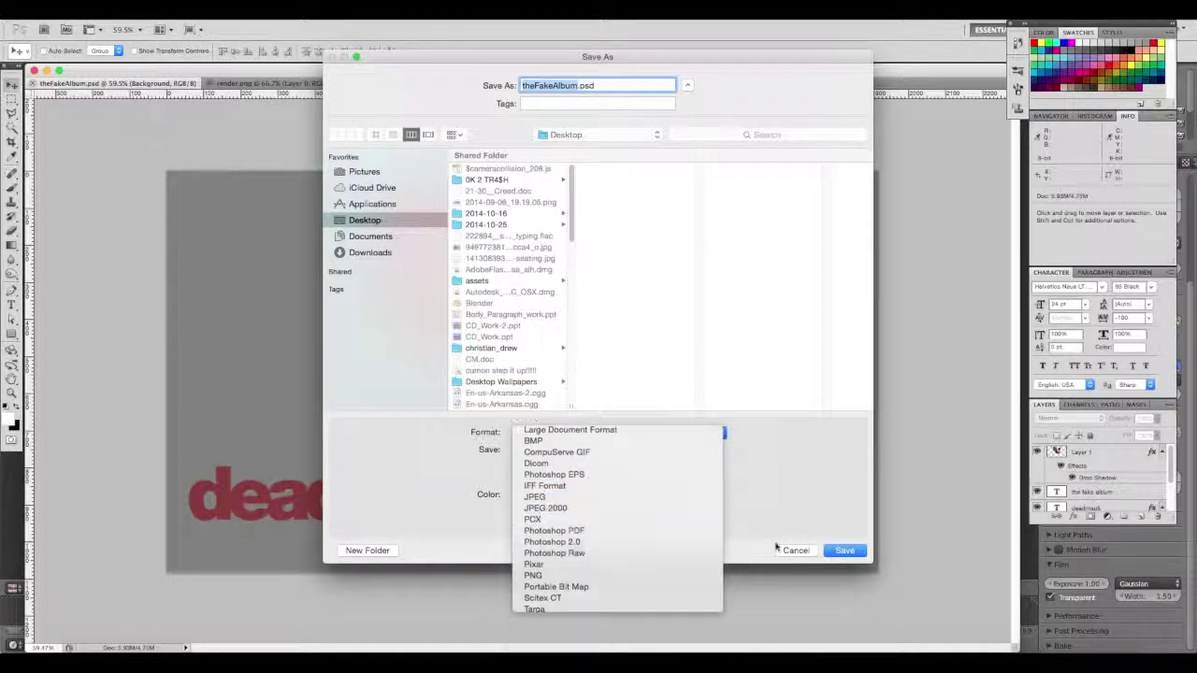
key(j)
key(Return)
click(844, 551)
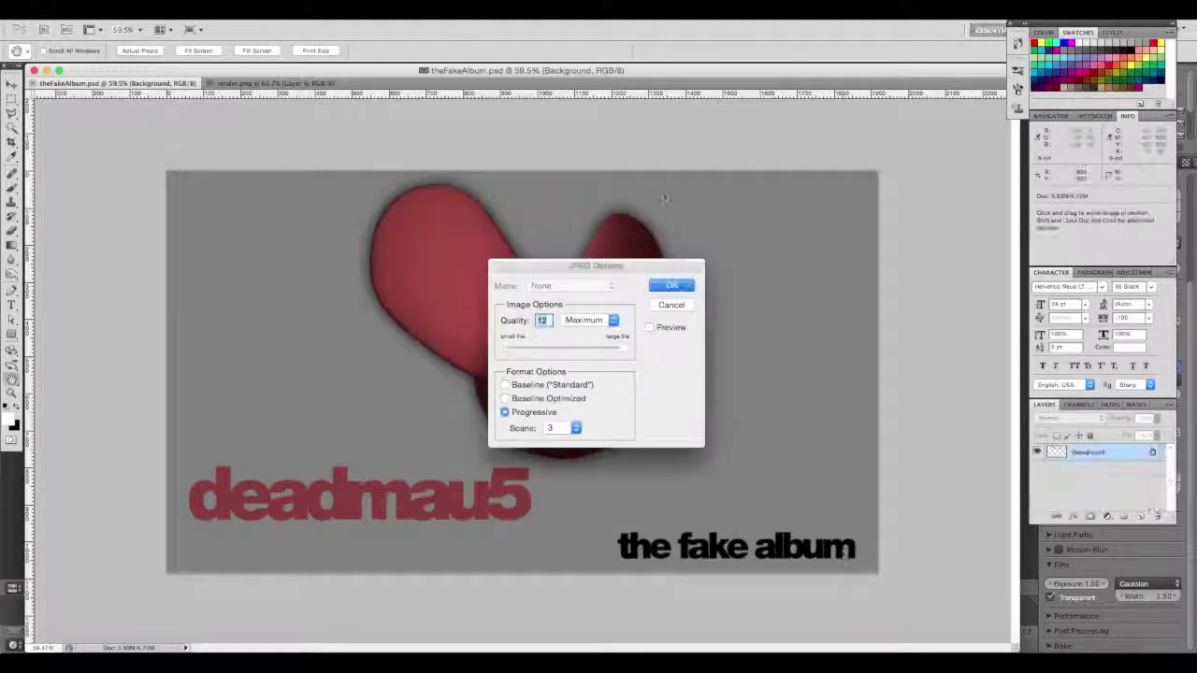
click(671, 285)
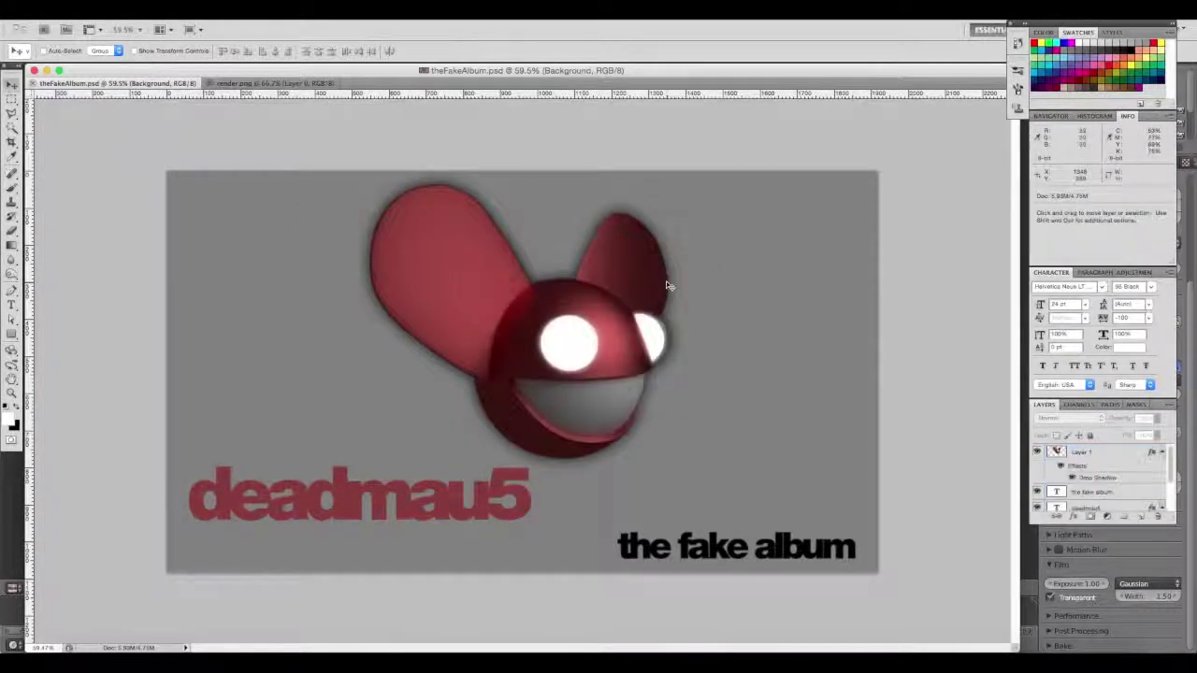